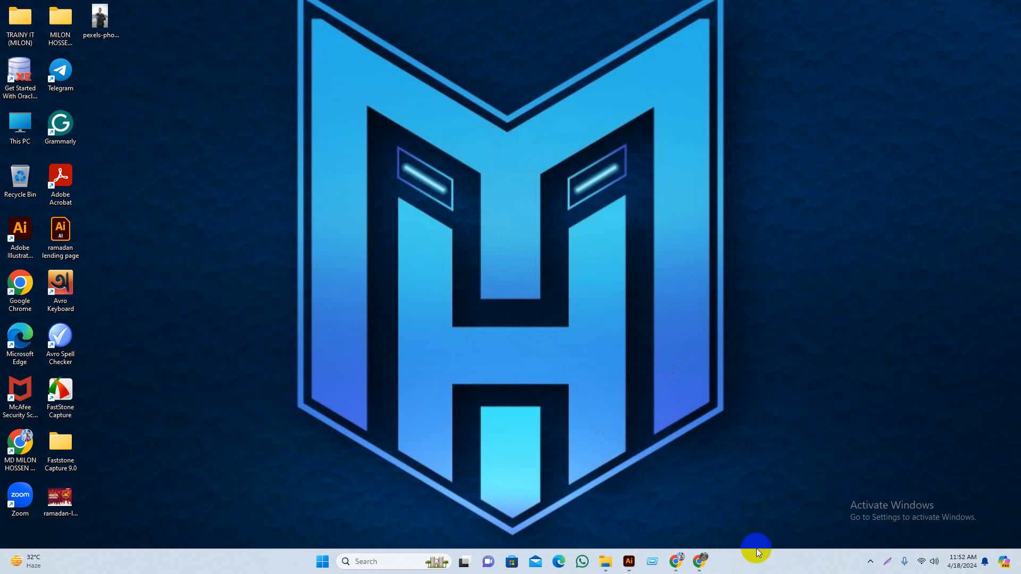
Switch to Chrome and go to the start of the Freepik search results for door hanger
left_click(707, 568)
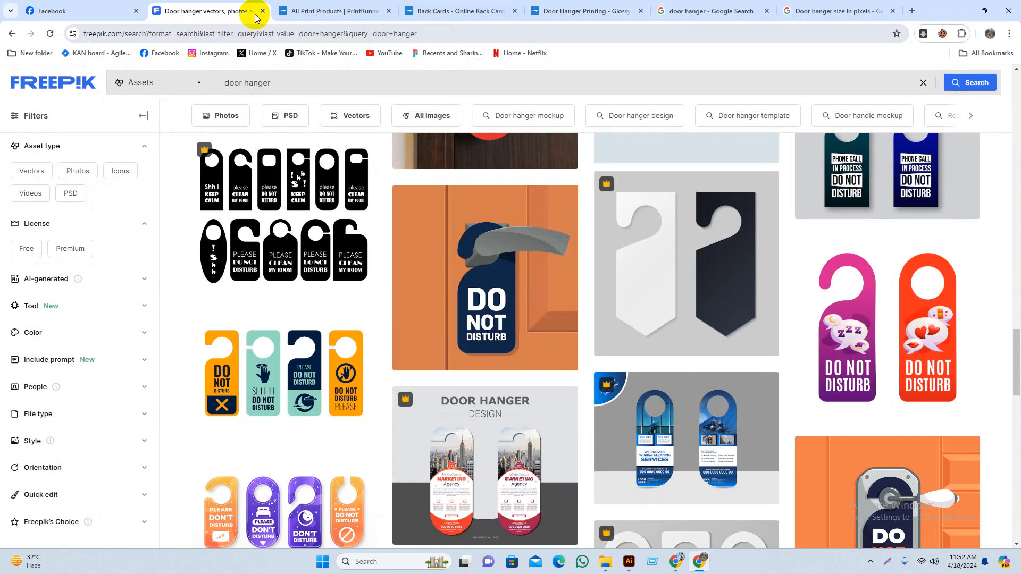
left_click(78, 7)
left_click(169, 9)
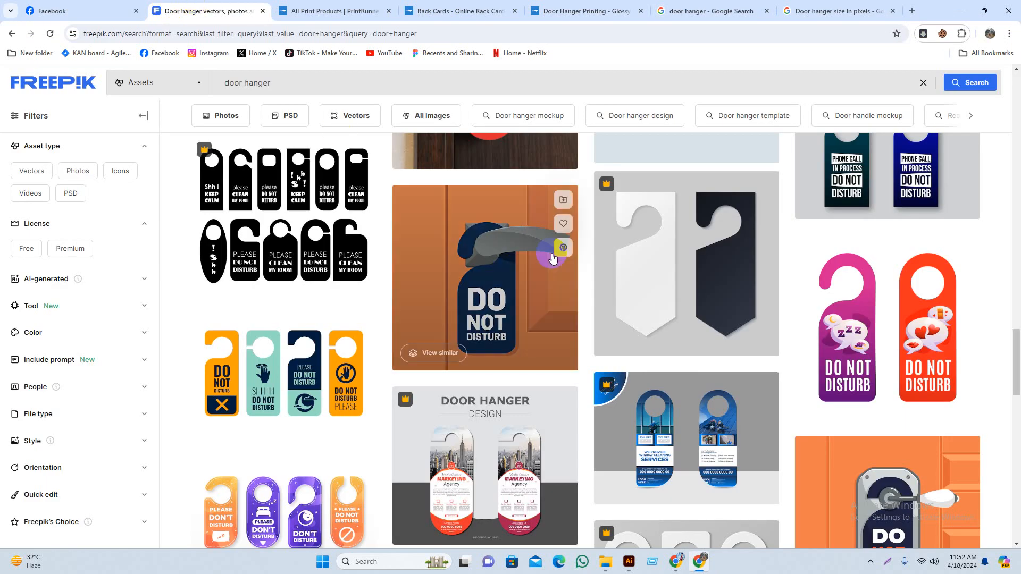
scroll(918, 296, "up", 2)
left_click_drag(1015, 345, 1016, 85)
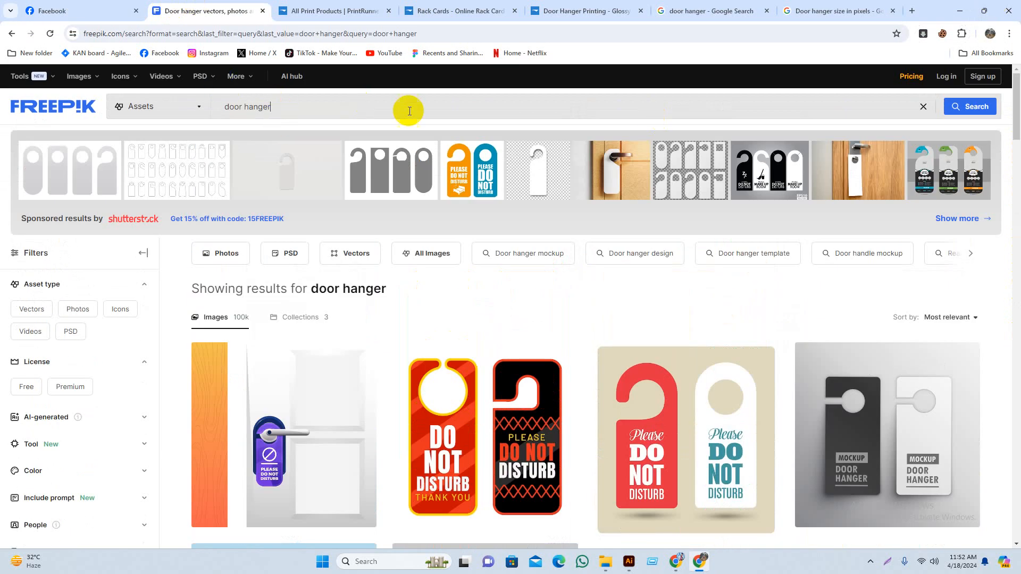
Browse the Freepik door hanger results to compare the hanger shapes, cut-outs and designs
scroll(311, 125, "down", 1)
scroll(311, 126, "up", 1)
left_click(295, 105)
scroll(456, 330, "down", 3)
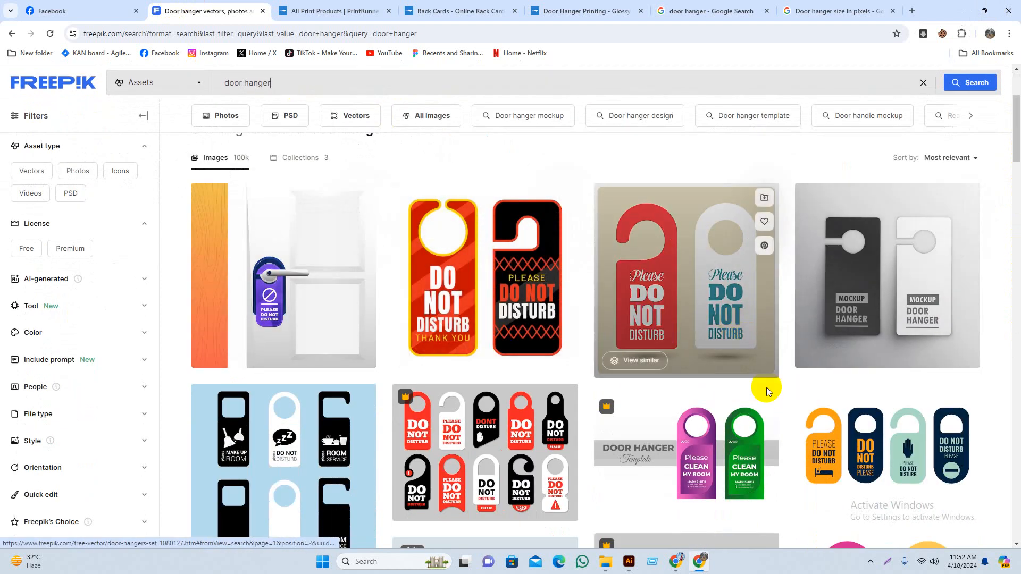
scroll(433, 181, "down", 1)
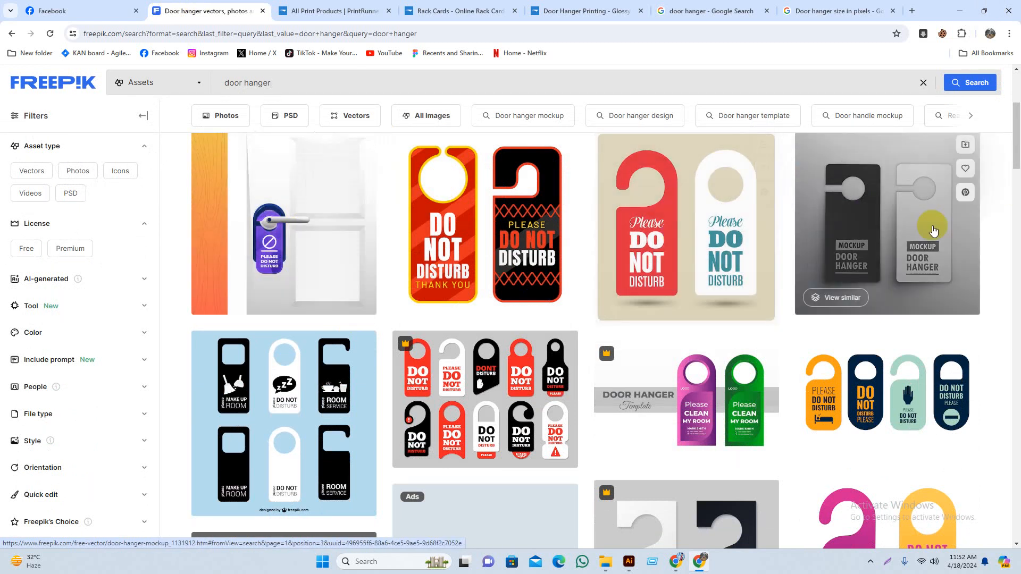
scroll(572, 229, "down", 2)
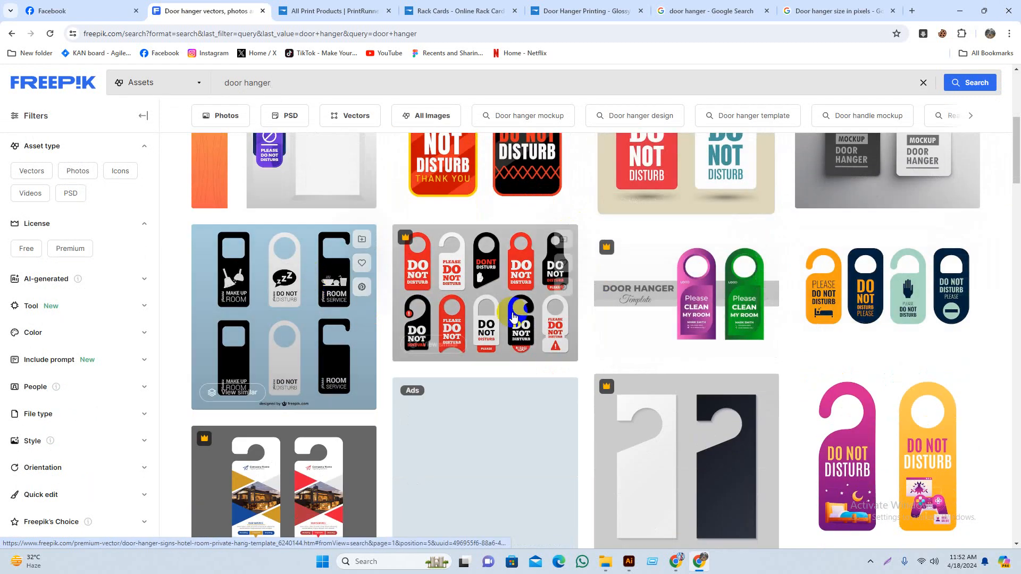
scroll(358, 257, "down", 1)
scroll(538, 285, "down", 1)
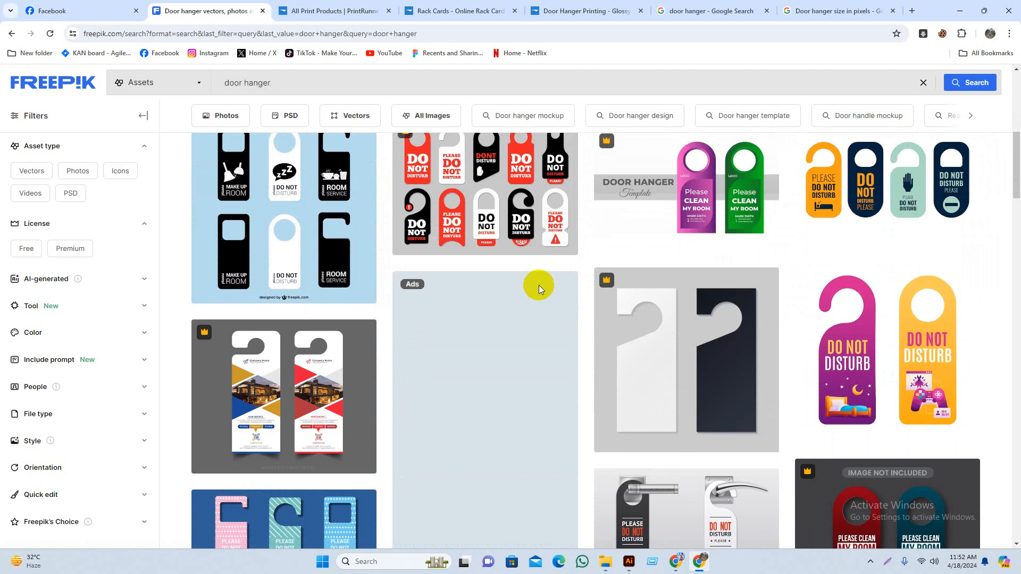
scroll(538, 285, "up", 4)
scroll(505, 327, "down", 10)
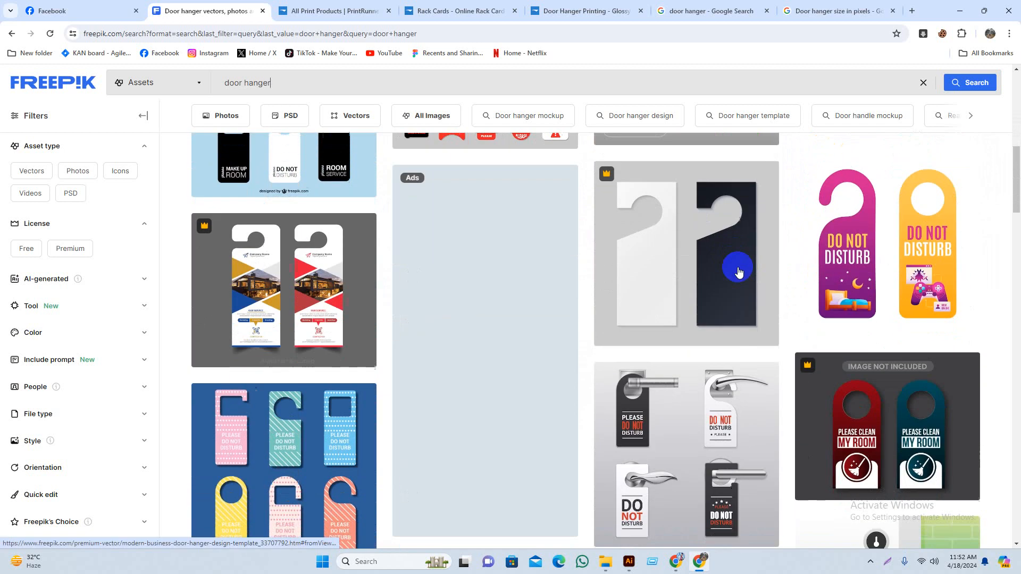
scroll(744, 205, "up", 1)
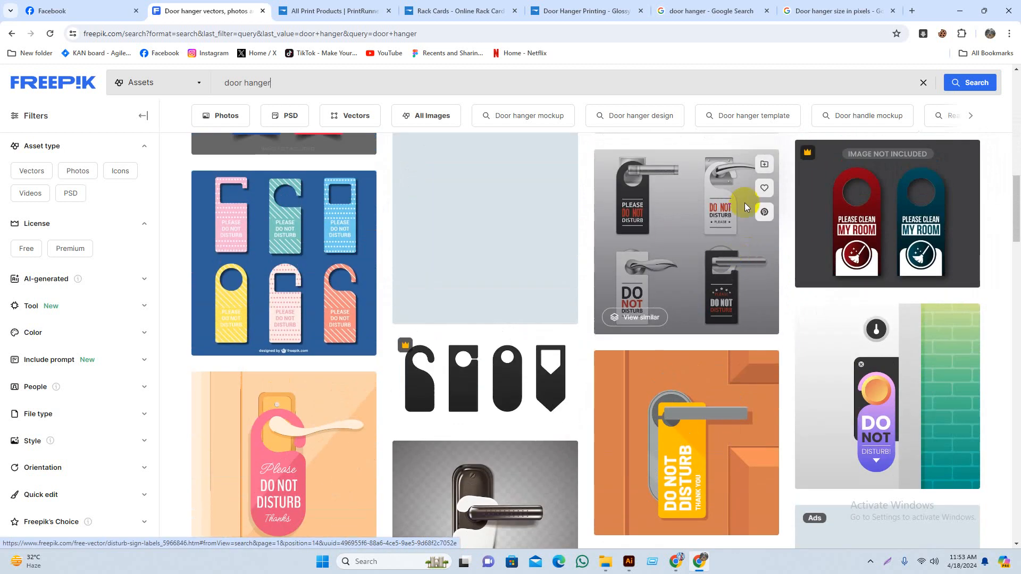
scroll(559, 365, "down", 4)
scroll(964, 282, "down", 6)
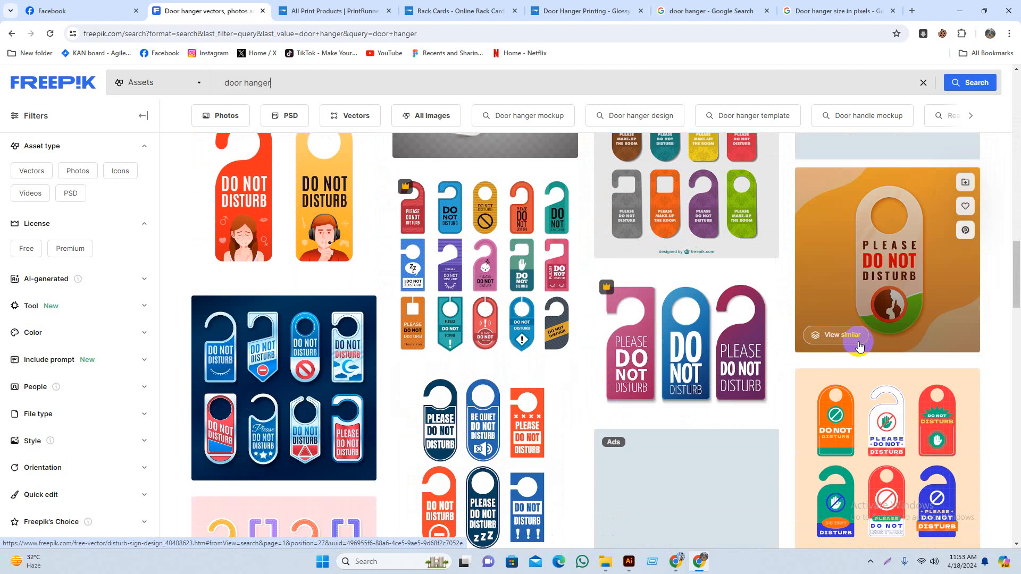
left_click_drag(1014, 307, 1016, 285)
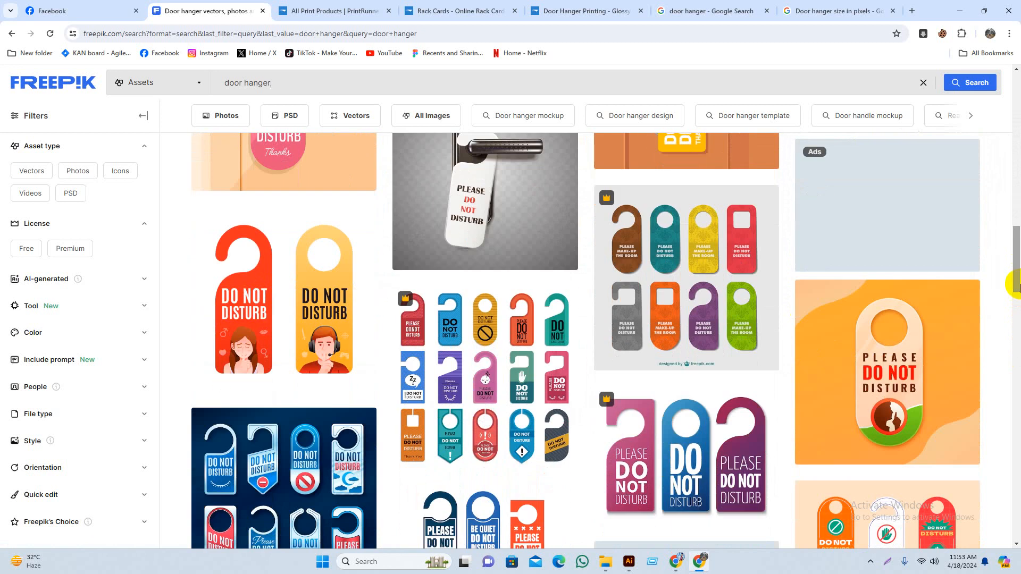
scroll(1018, 260, "up", 2)
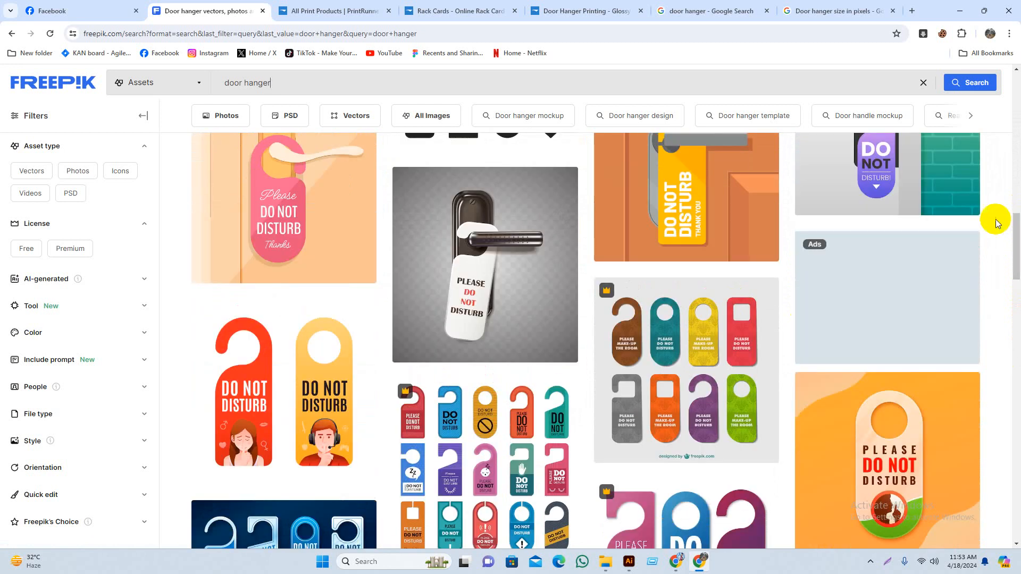
scroll(594, 295, "down", 3)
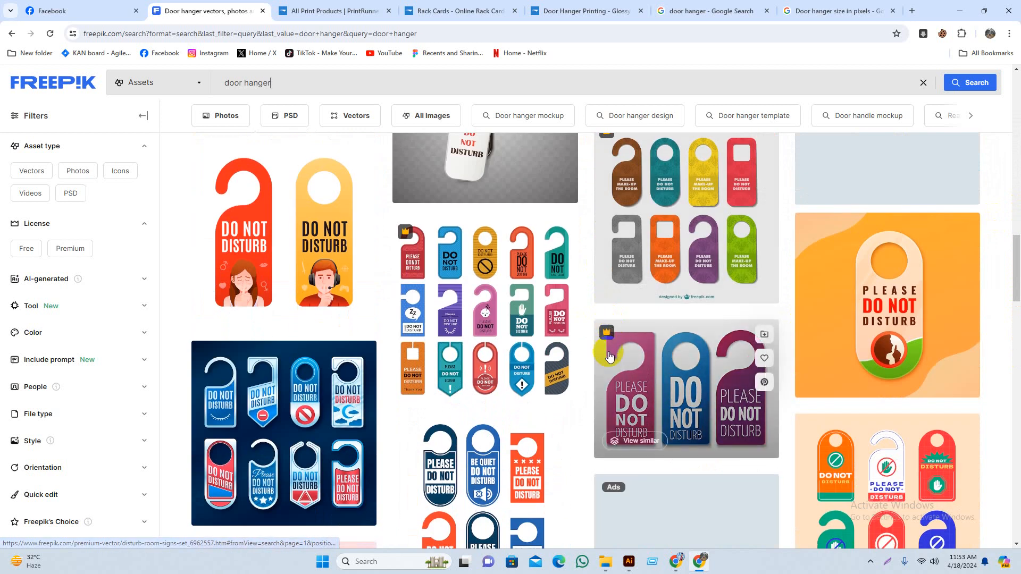
scroll(270, 406, "down", 2)
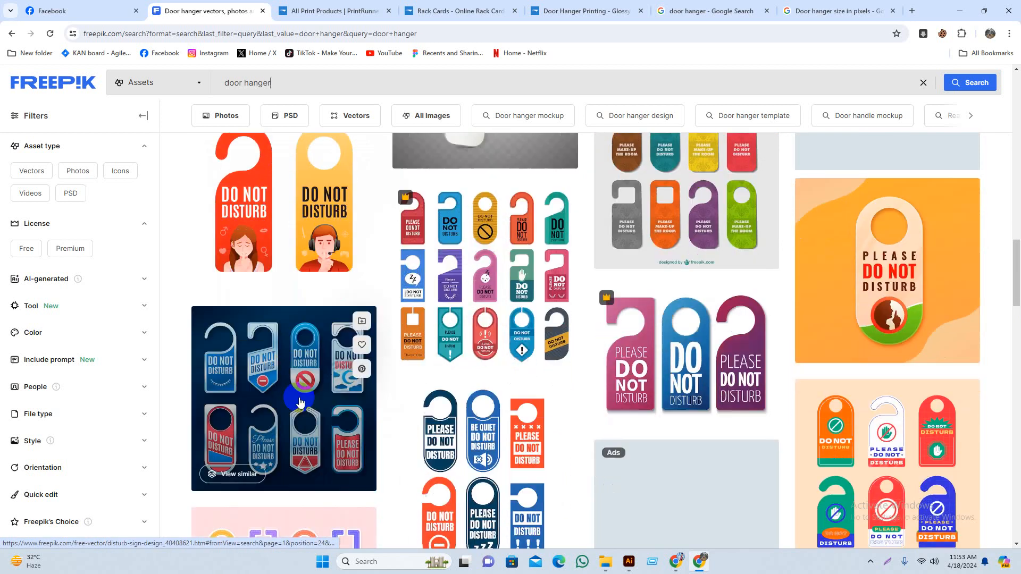
scroll(515, 347, "up", 4)
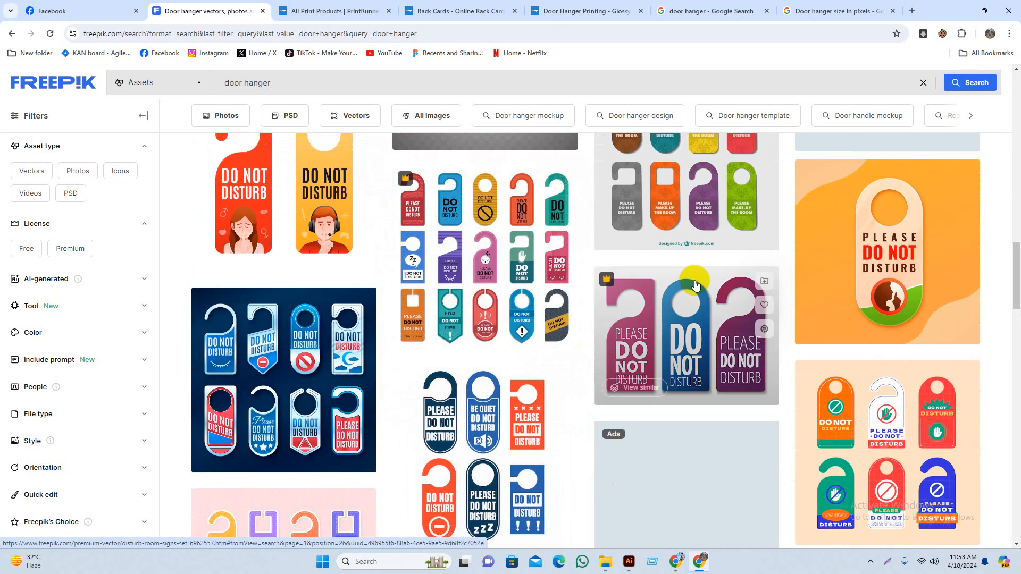
scroll(752, 274, "down", 10)
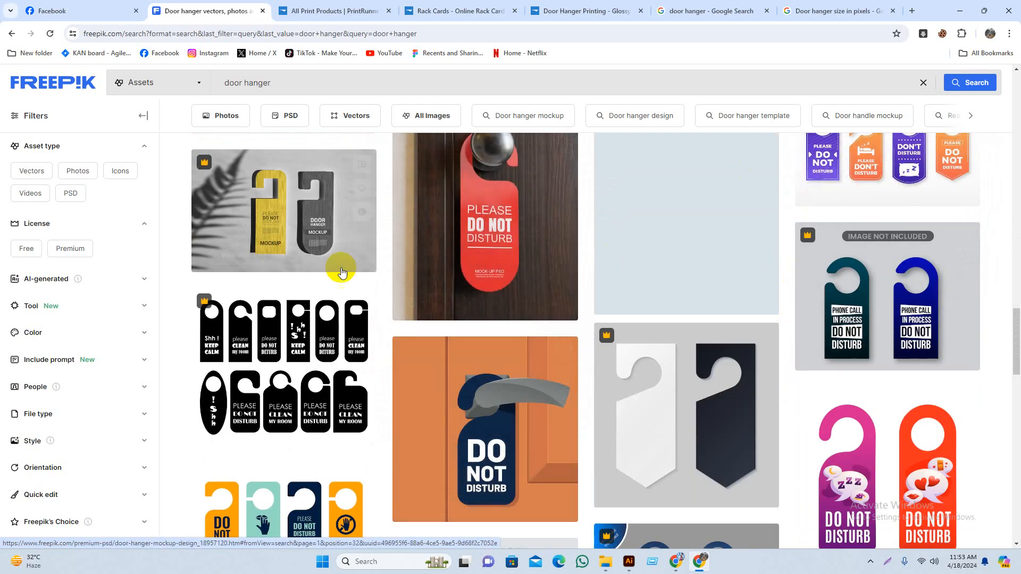
Preview the premium set of black door hangers with different cut-out shapes, and close the preview
scroll(390, 366, "down", 2)
left_click(327, 255)
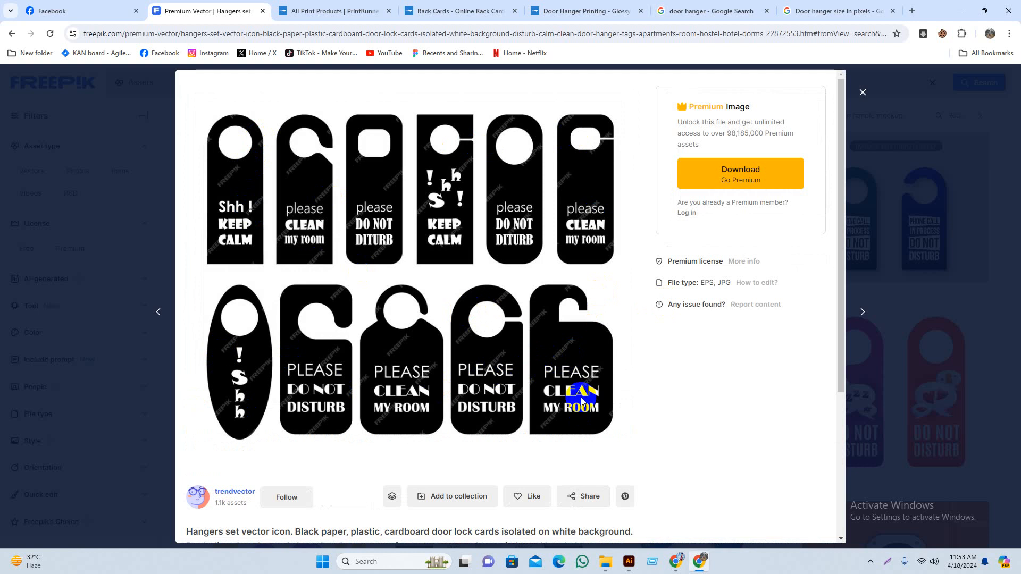
left_click(866, 96)
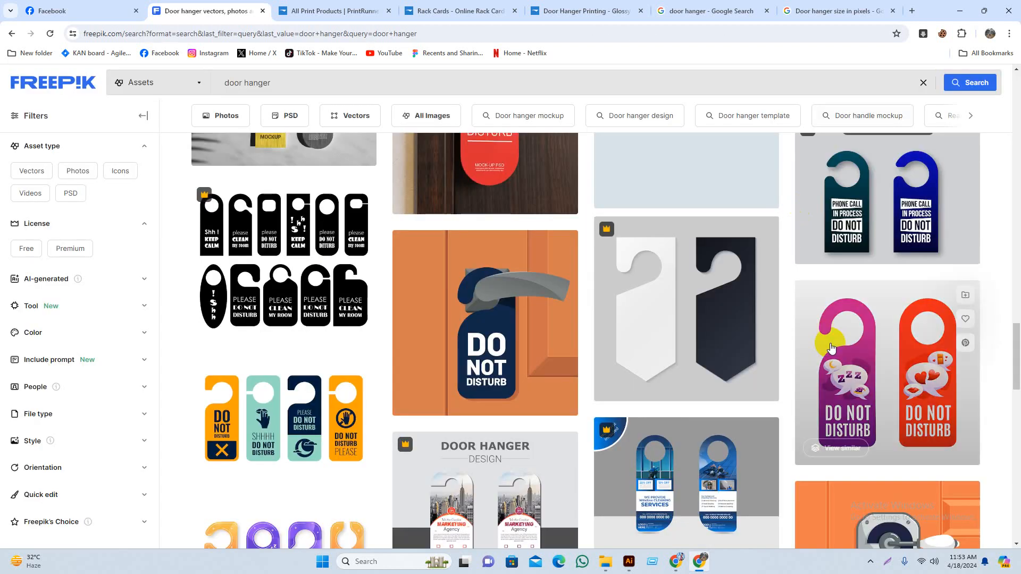
Find the corporate marketing agency door hanger template in the results, preview it, and close the preview
scroll(871, 211, "down", 6)
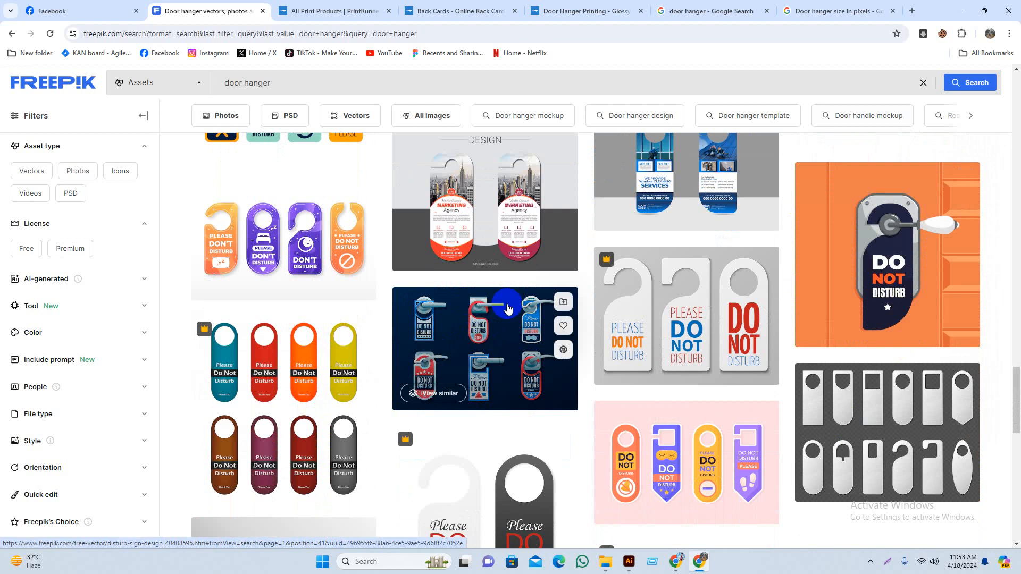
scroll(468, 340, "down", 3)
scroll(446, 340, "up", 2)
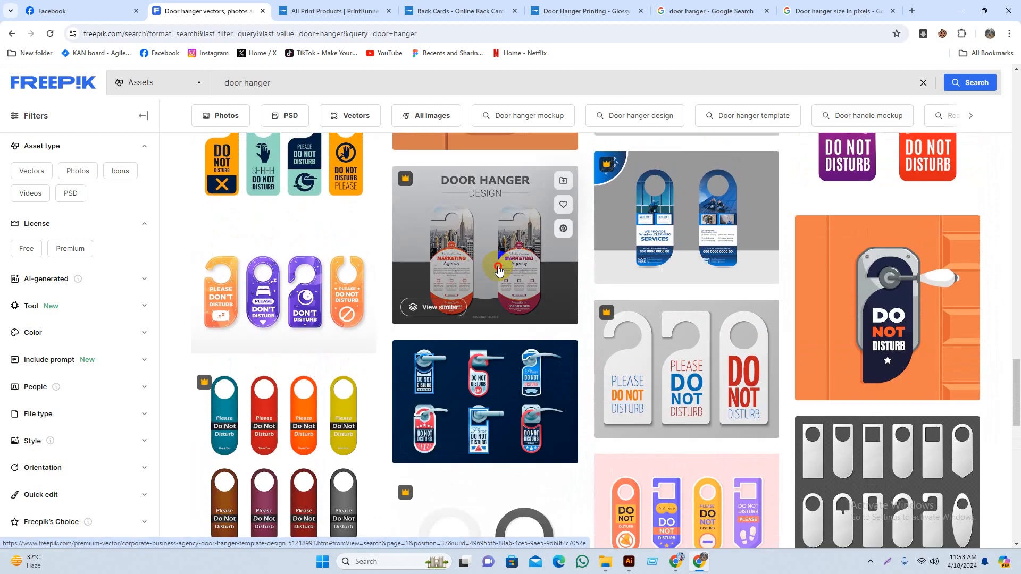
left_click(498, 266)
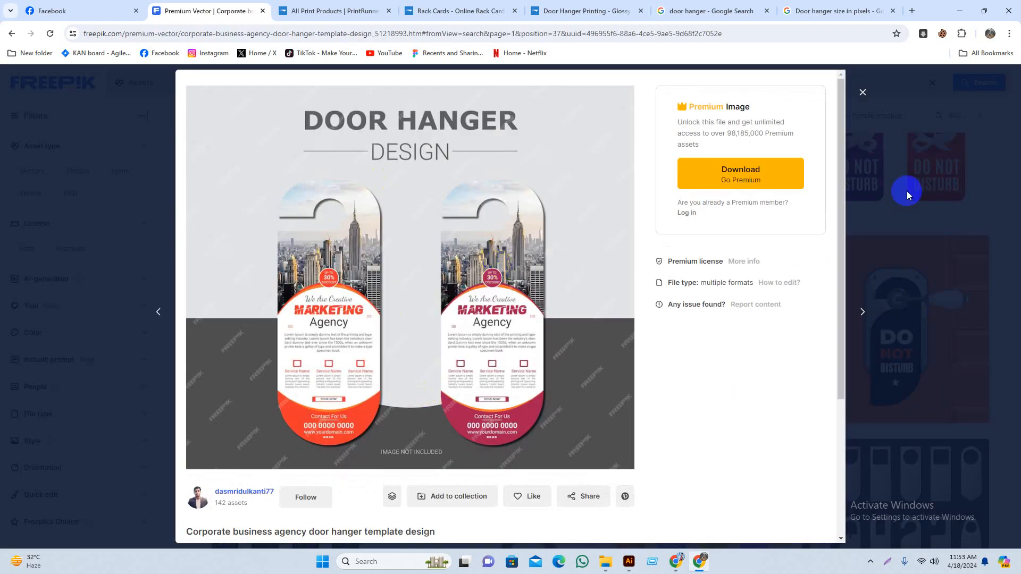
left_click(862, 92)
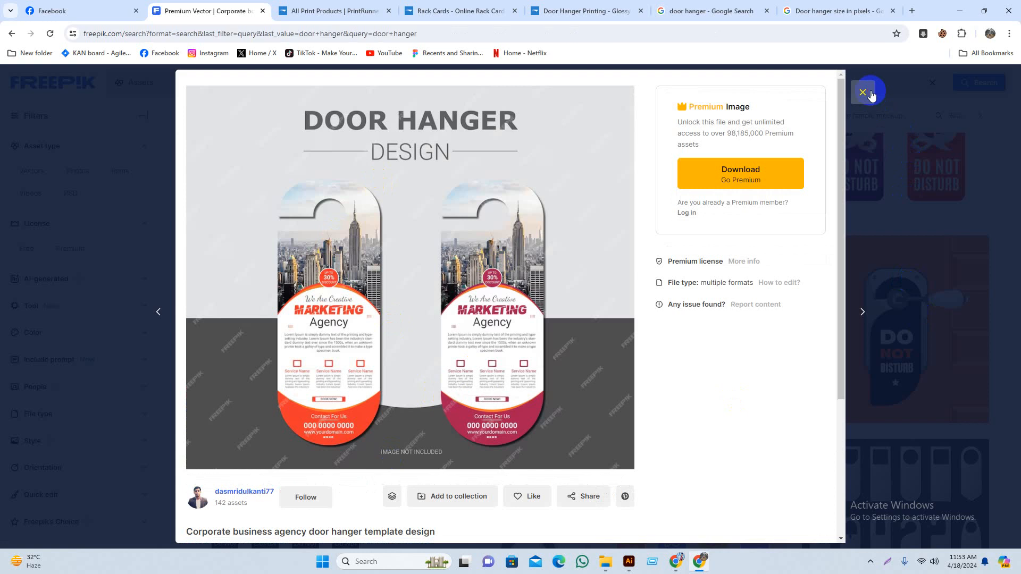
Preview the free mockup set of blank door hangers in various shapes, and close the preview
scroll(601, 327, "down", 2)
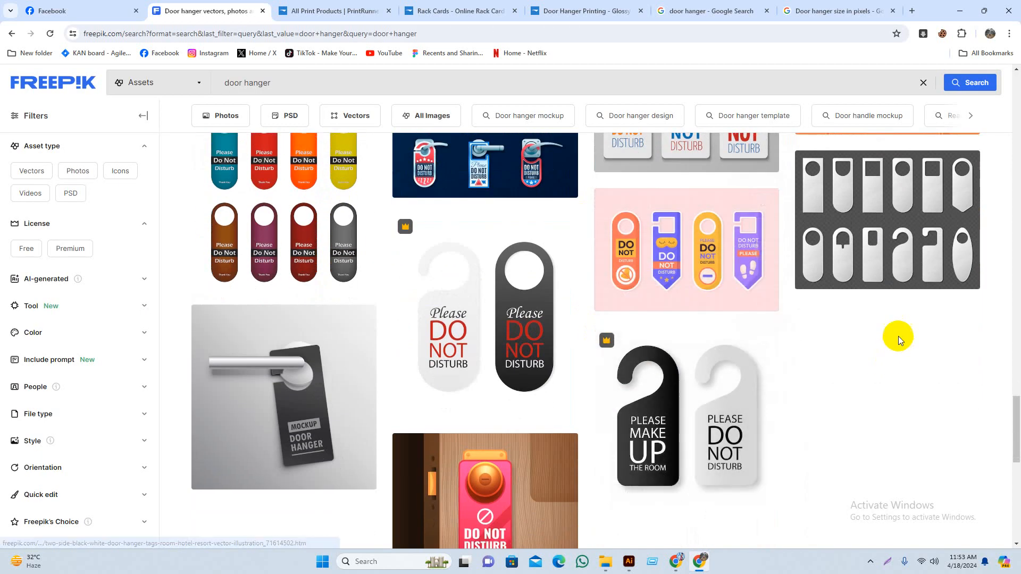
left_click(908, 229)
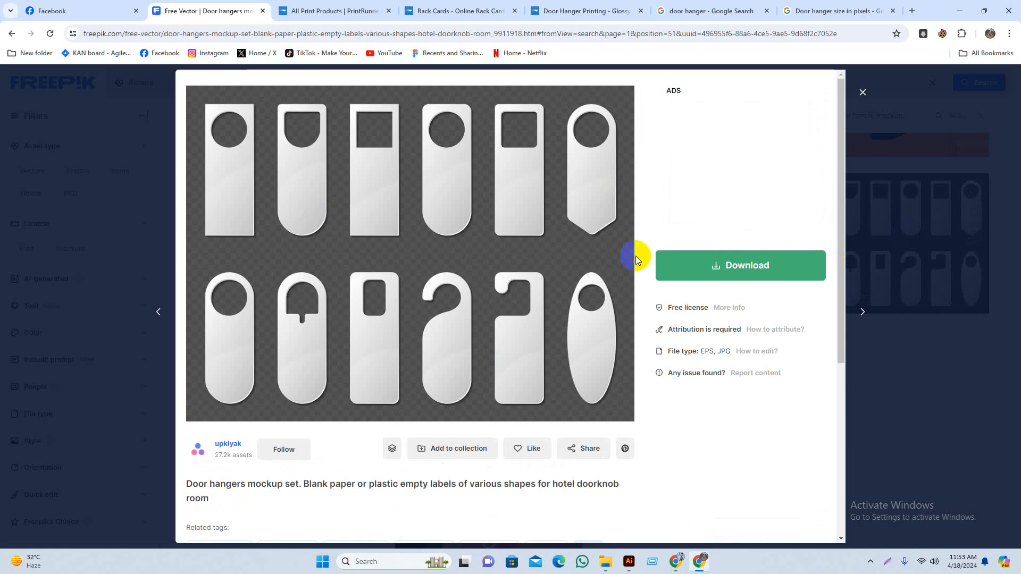
left_click(865, 94)
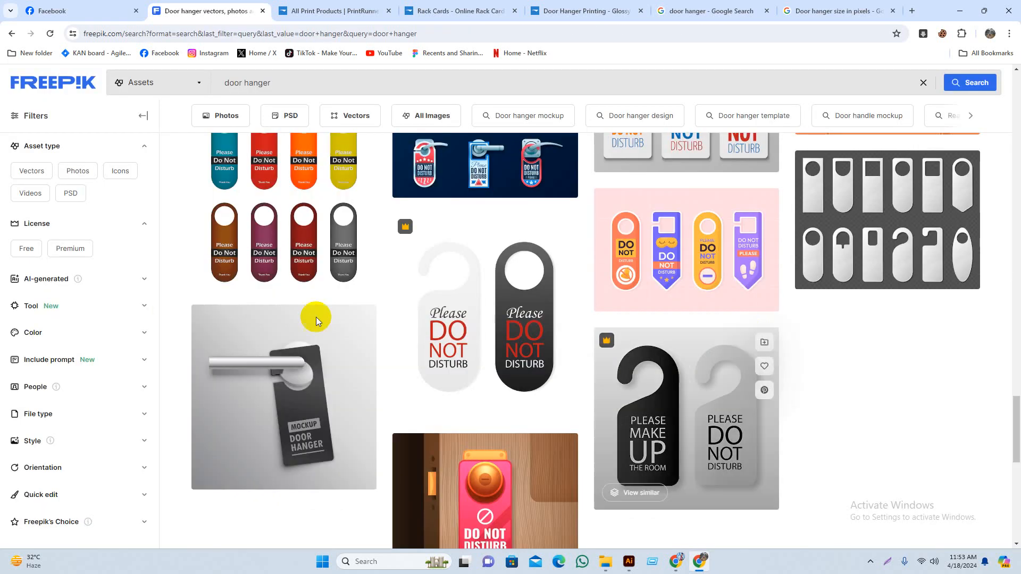
View PrintRunner's door hanger printing page and the Google image results for door hanger
left_click(624, 6)
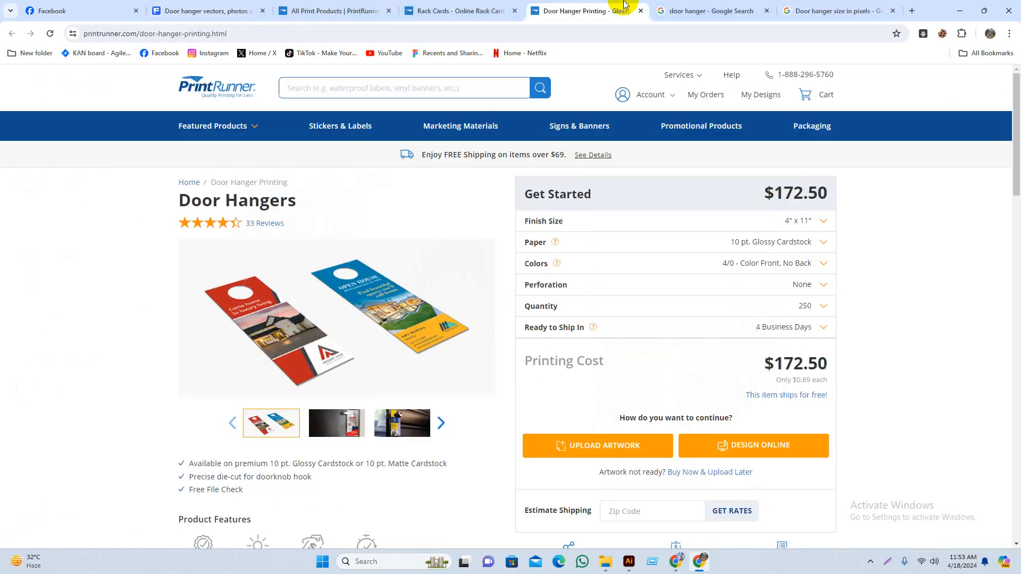
left_click(729, 10)
left_click(650, 90)
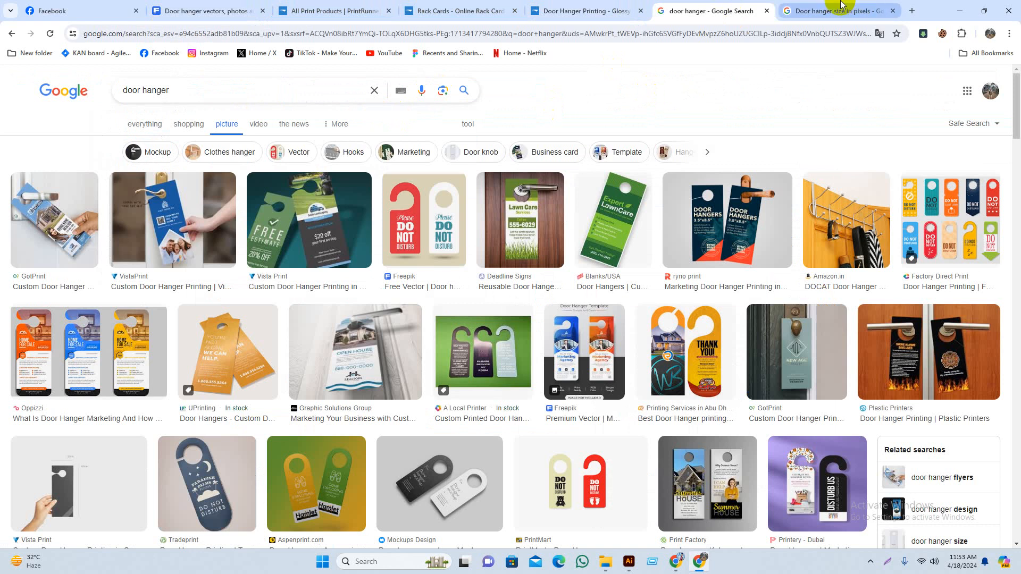
Examine the Template.net door hanger size chart and its related images in the Google results for door hanger size in pixels
left_click(822, 6)
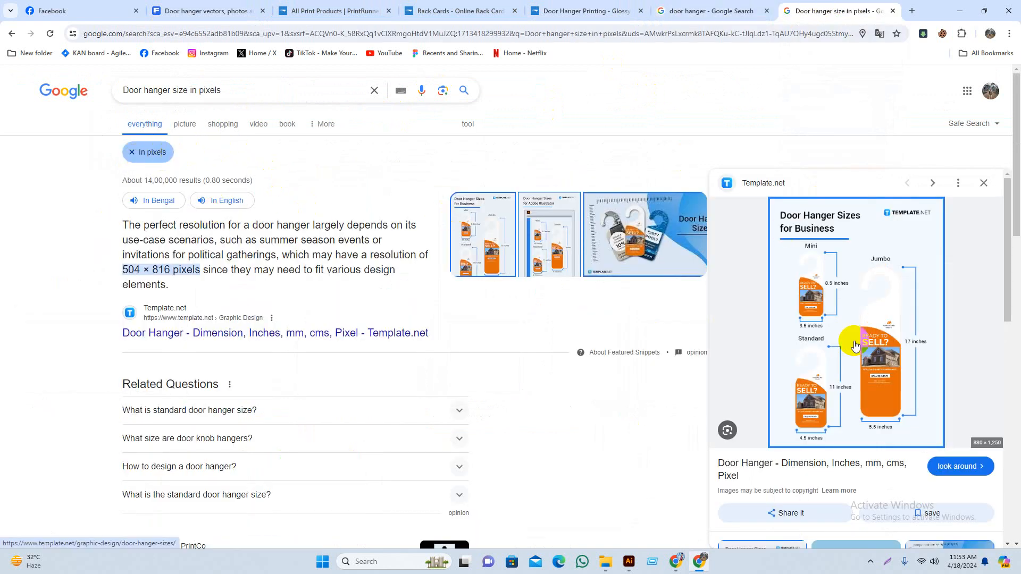
scroll(921, 278, "down", 1)
left_click(921, 278)
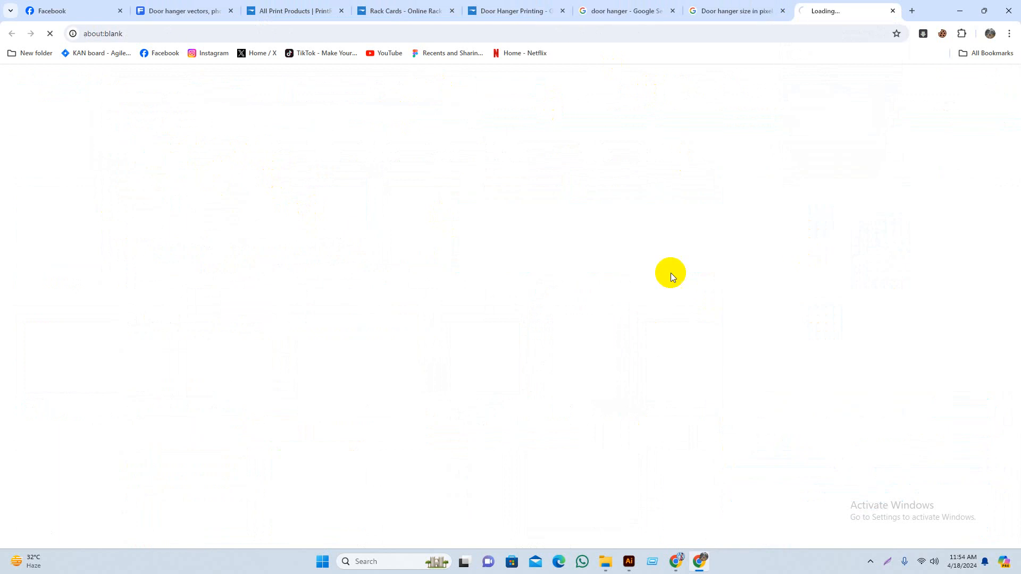
left_click(893, 11)
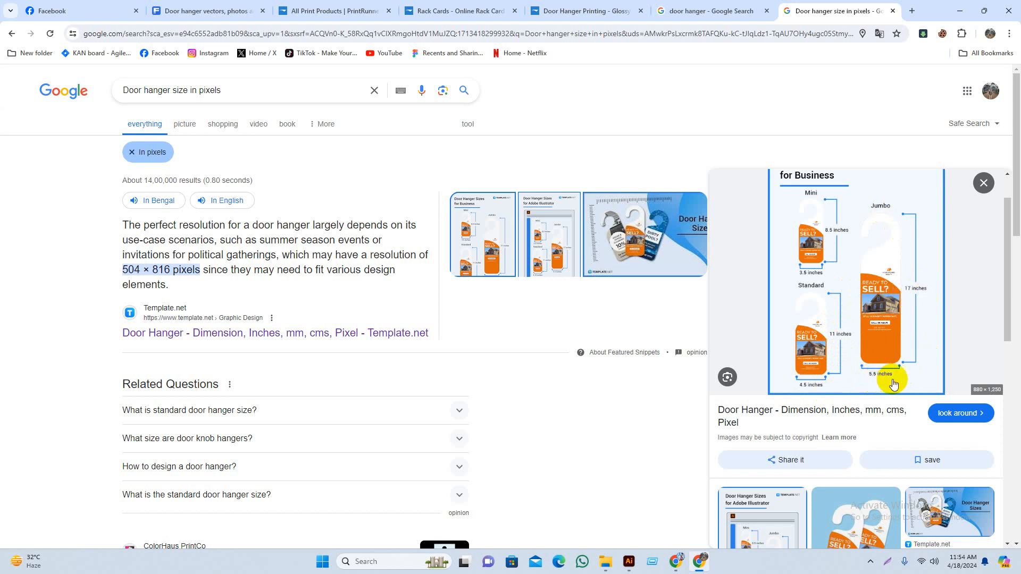
scroll(872, 404, "down", 4)
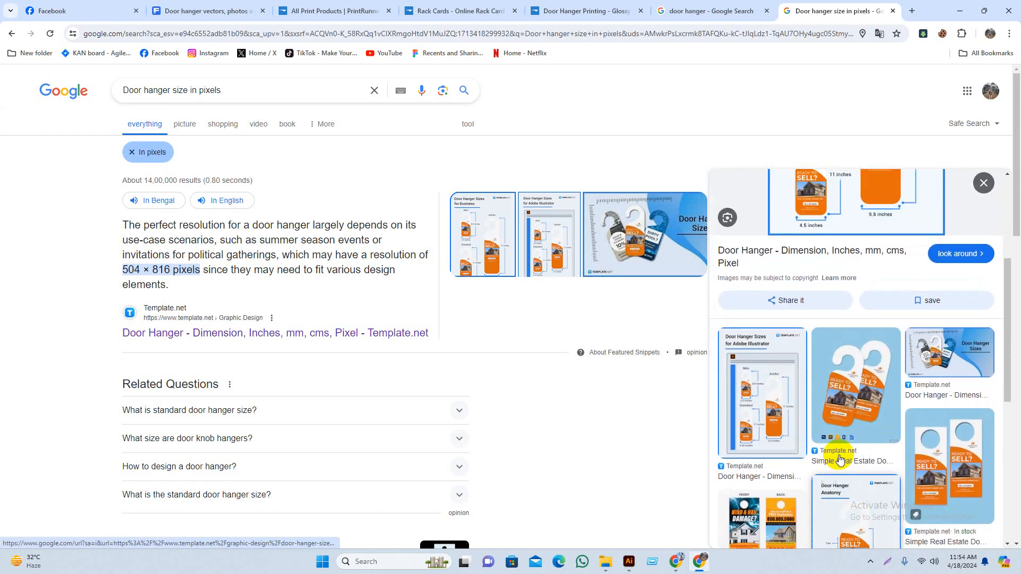
scroll(839, 459, "down", 5)
scroll(847, 423, "up", 10)
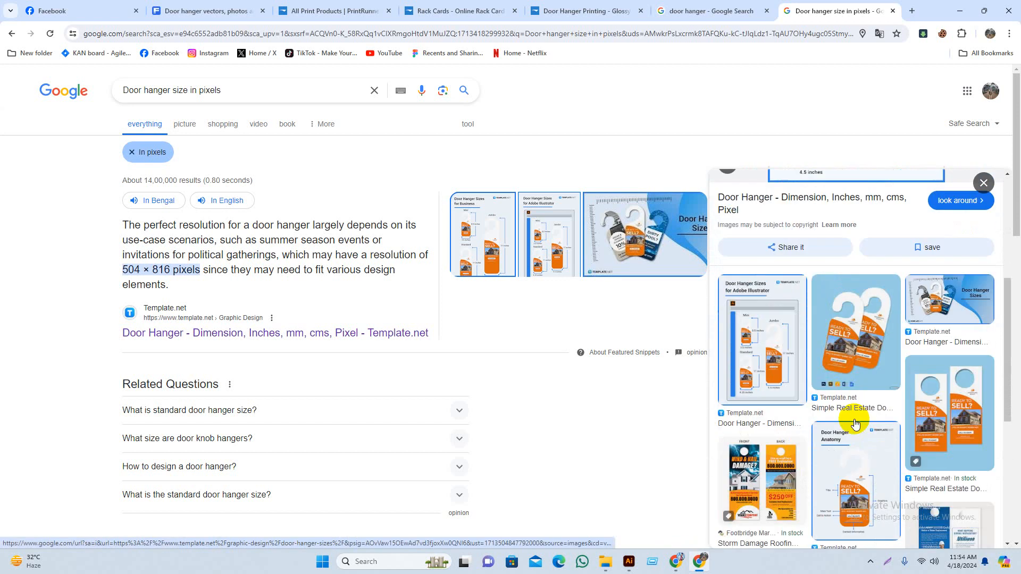
Change the Google search to door hanger size and examine the Swift Publisher size chart with its related images
left_click(234, 91)
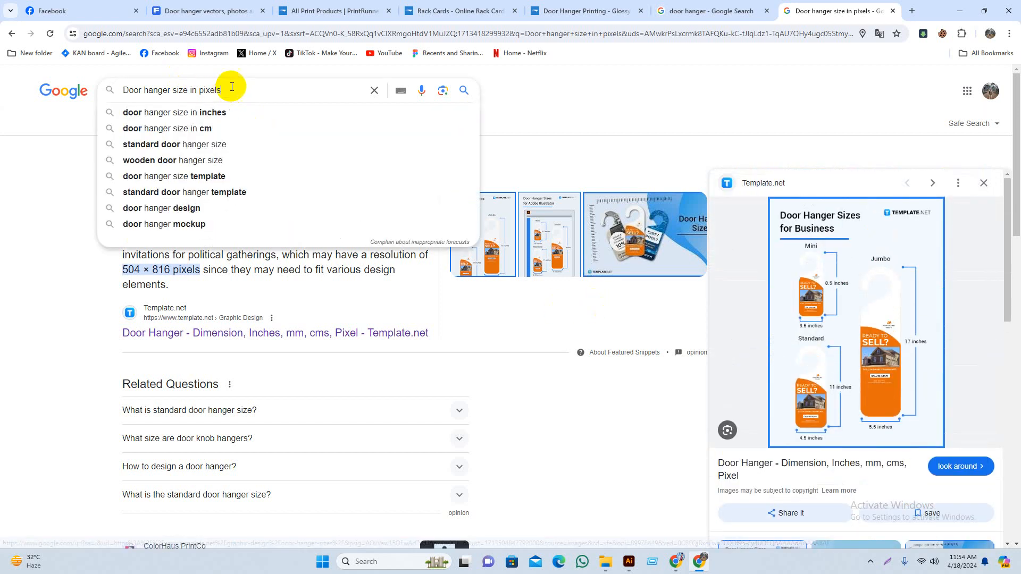
key("Return")
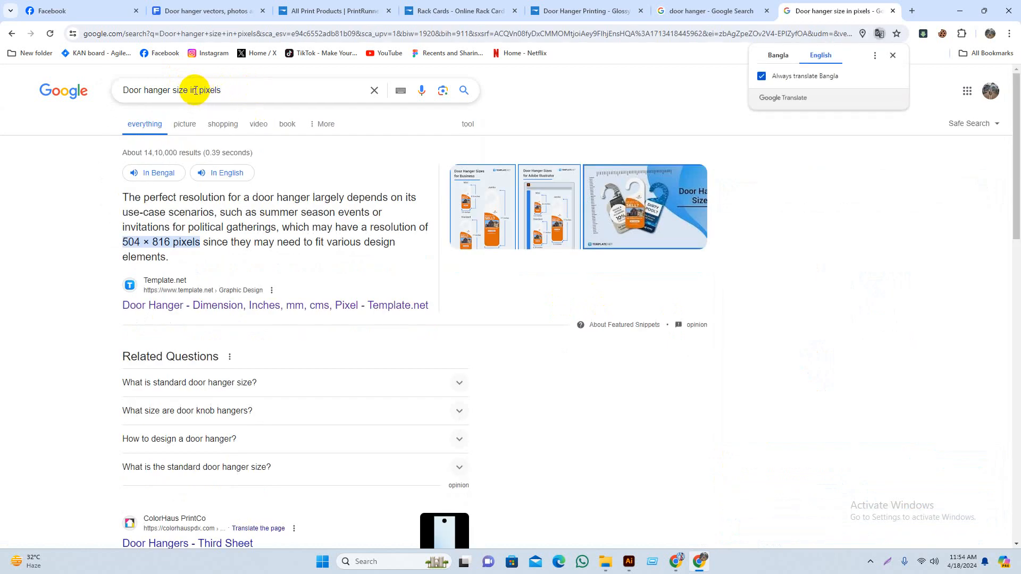
left_click_drag(191, 90, 260, 66)
key("BackSpace")
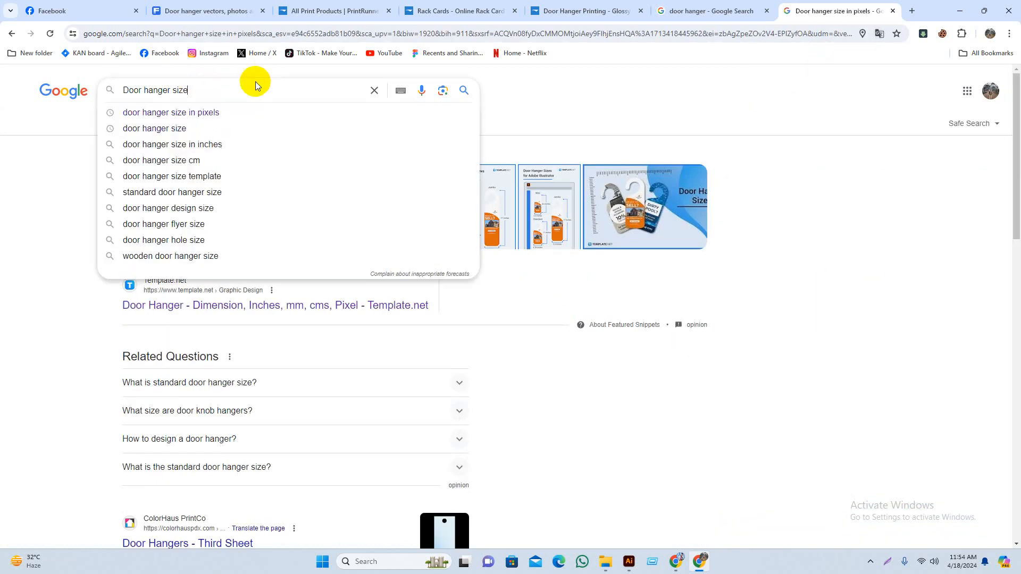
key("Return")
scroll(246, 292, "down", 1)
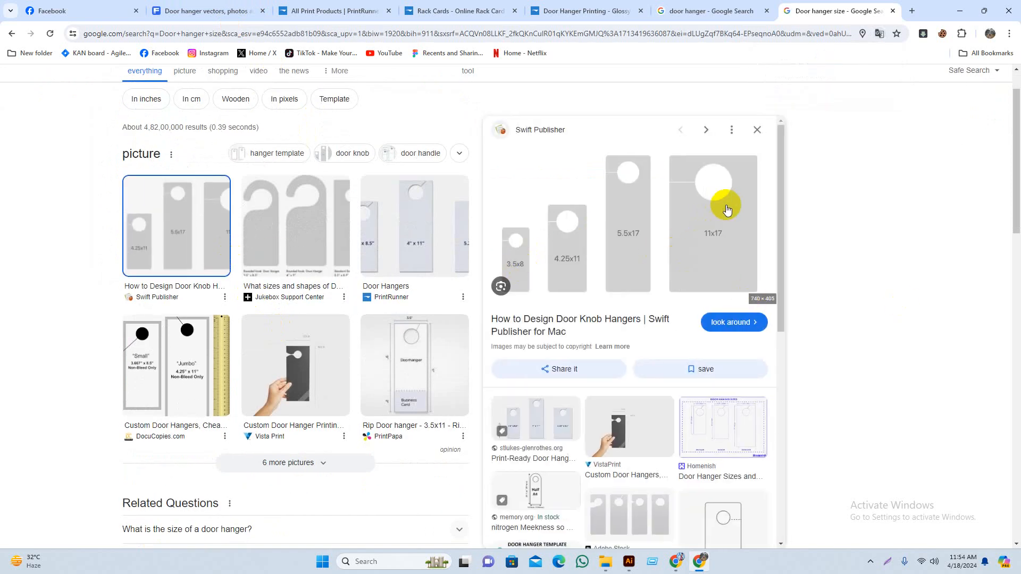
scroll(685, 465, "down", 2)
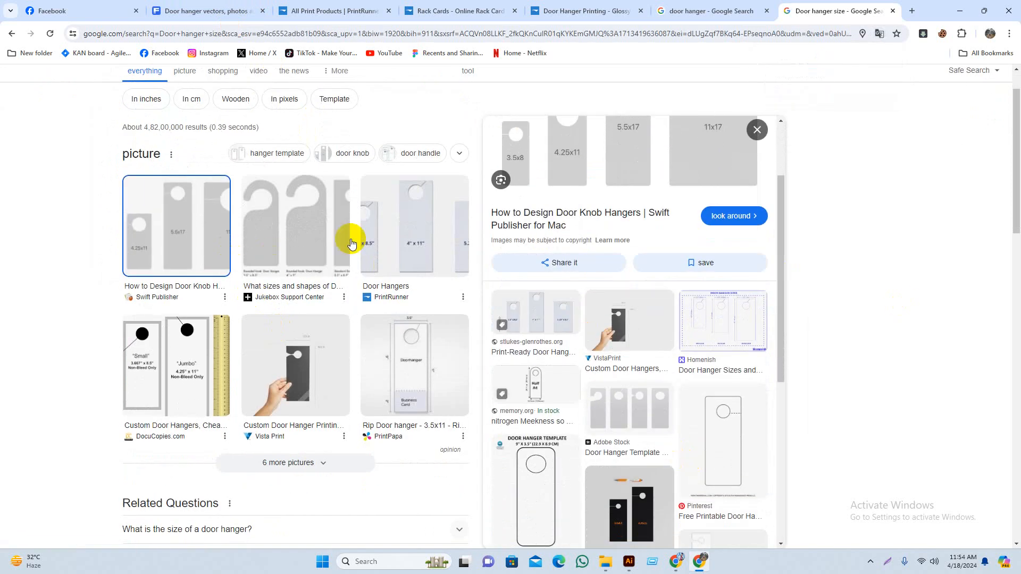
Preview the Jukebox and PrintRunner door hanger size images in the results and look over the related images
left_click(302, 222)
left_click(465, 234)
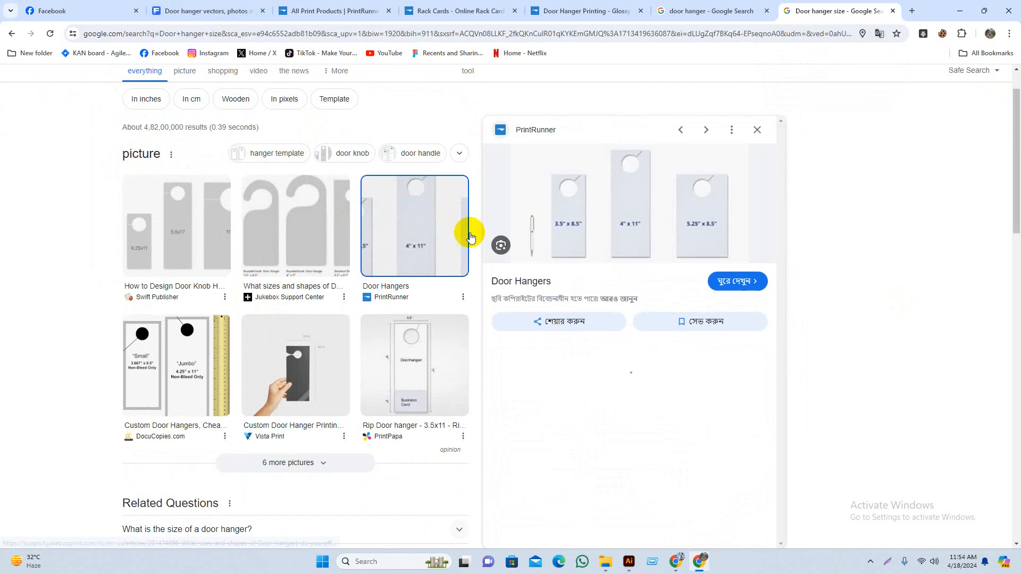
scroll(633, 425, "down", 3)
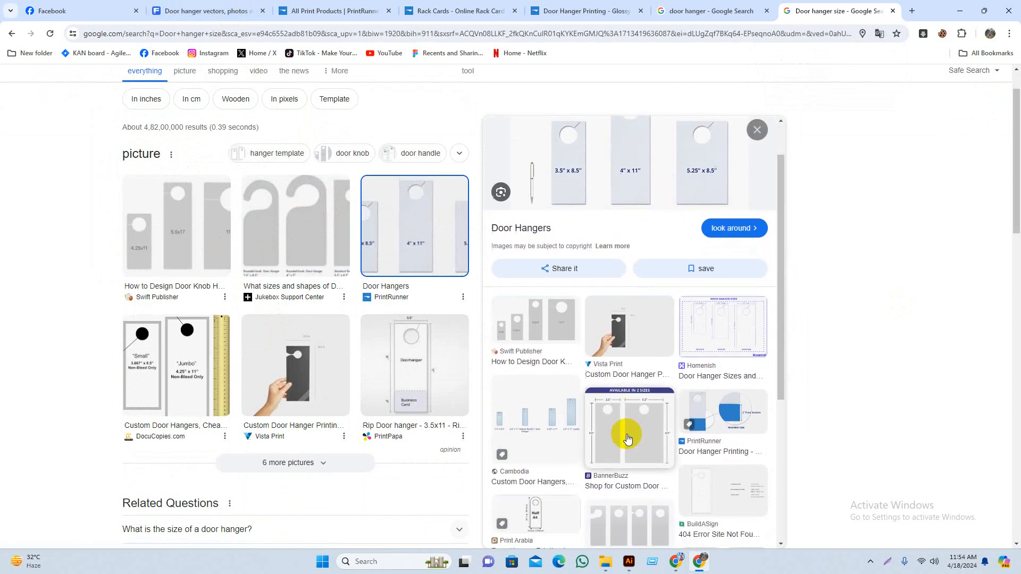
scroll(648, 413, "up", 3)
Return to the results for door hanger size in pixels and examine Template.net's size charts for Adobe Illustrator and for business
left_click(11, 34)
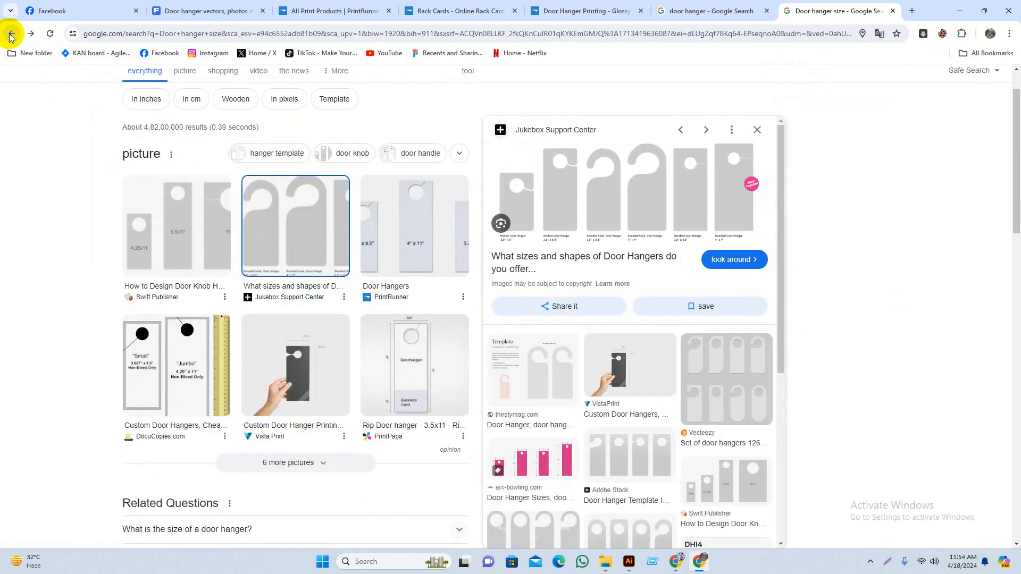
left_click(12, 34)
left_click(11, 34)
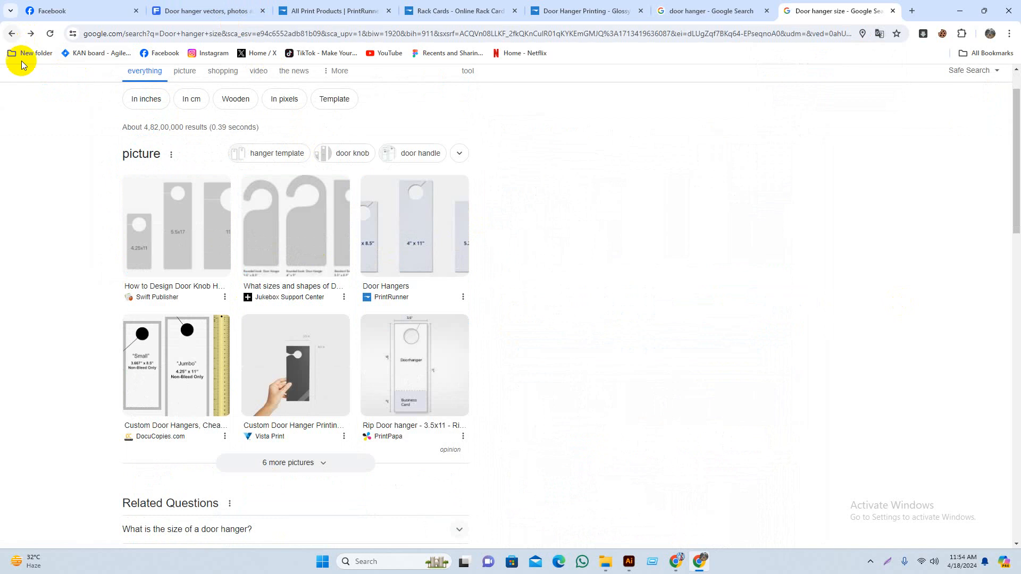
left_click(11, 34)
left_click(523, 207)
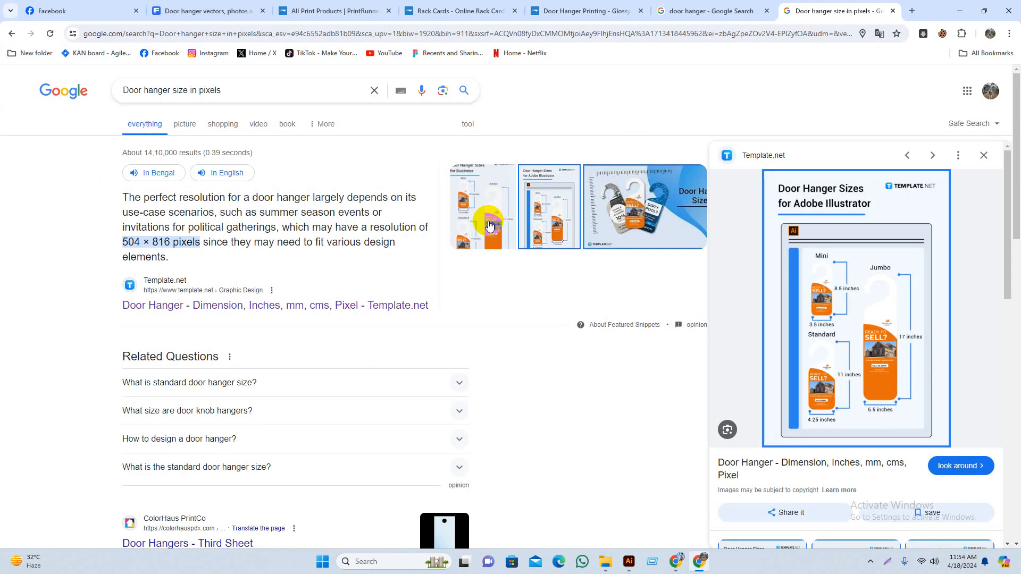
scroll(830, 335, "down", 1)
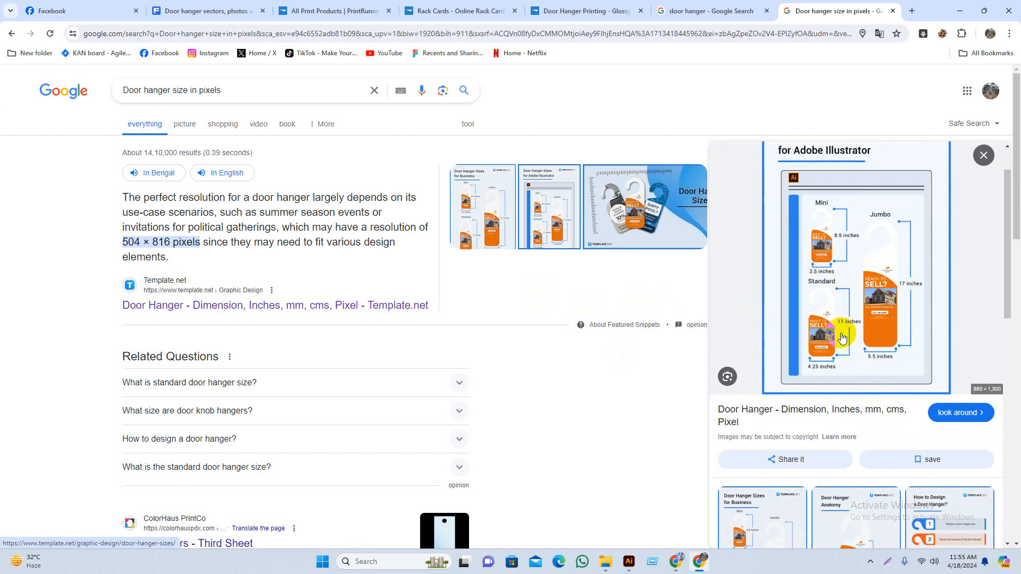
scroll(842, 338, "down", 1)
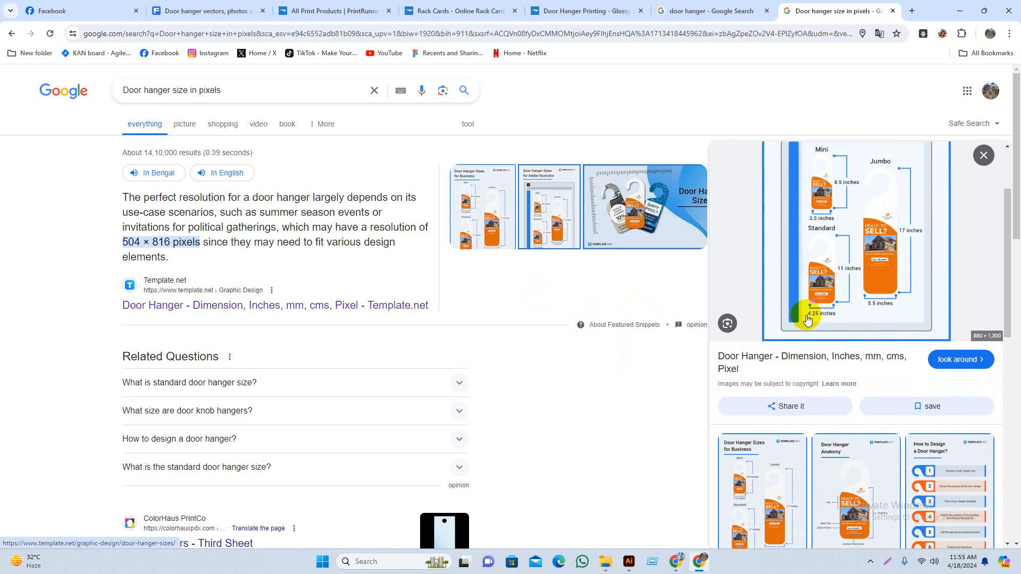
scroll(812, 322, "up", 3)
left_click(462, 193)
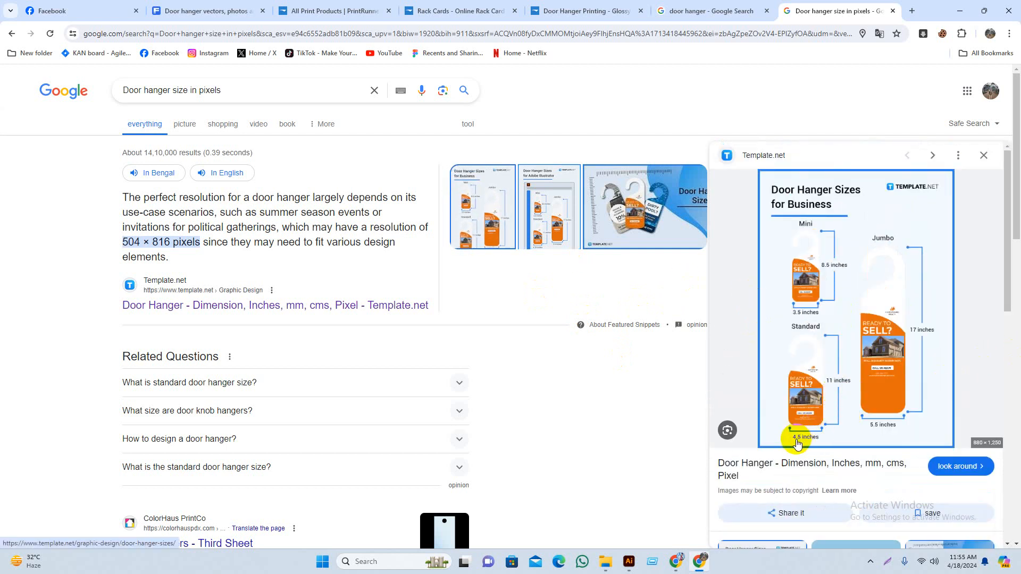
Switch to Illustrator and create a new 4.5 × 11 inch portrait document with RGB Color and High (300 ppi) raster effects
left_click(629, 561)
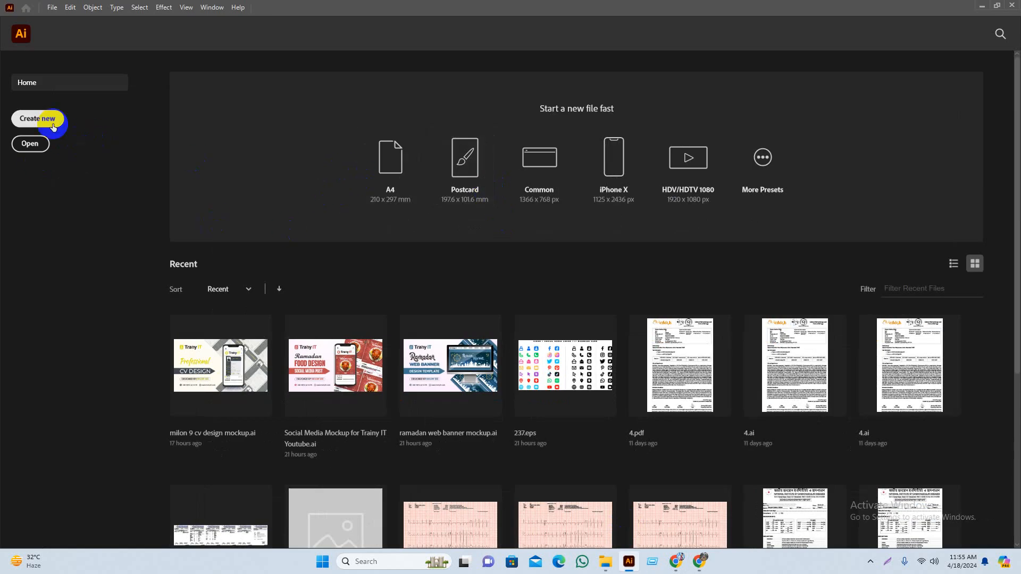
key("ctrl+n")
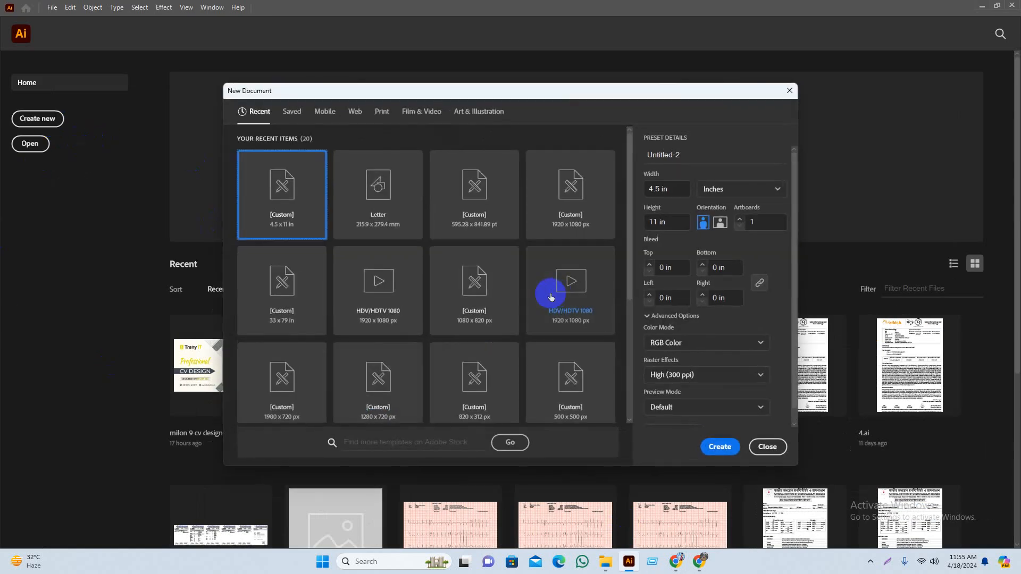
left_click(682, 191)
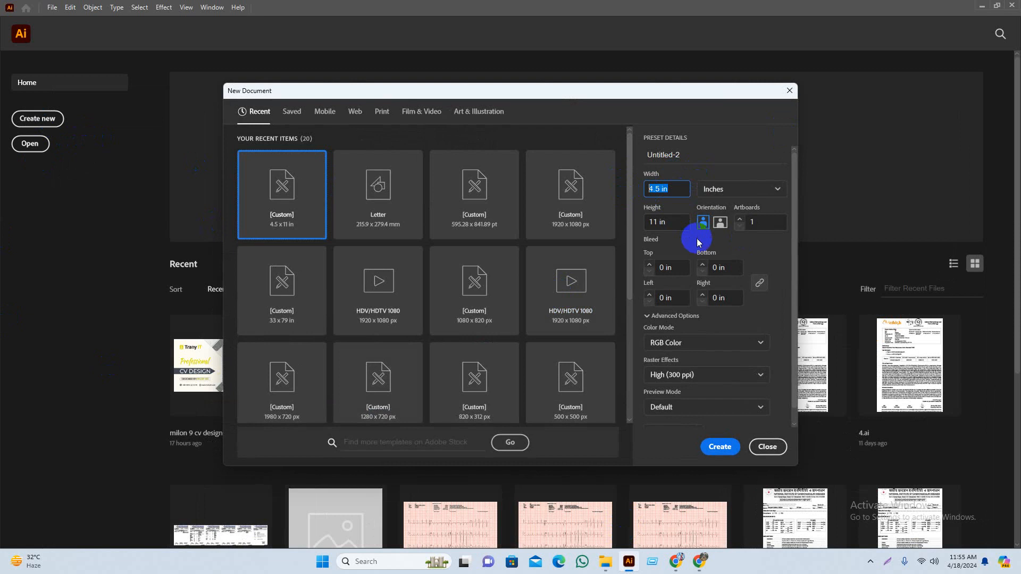
left_click(745, 189)
left_click(731, 257)
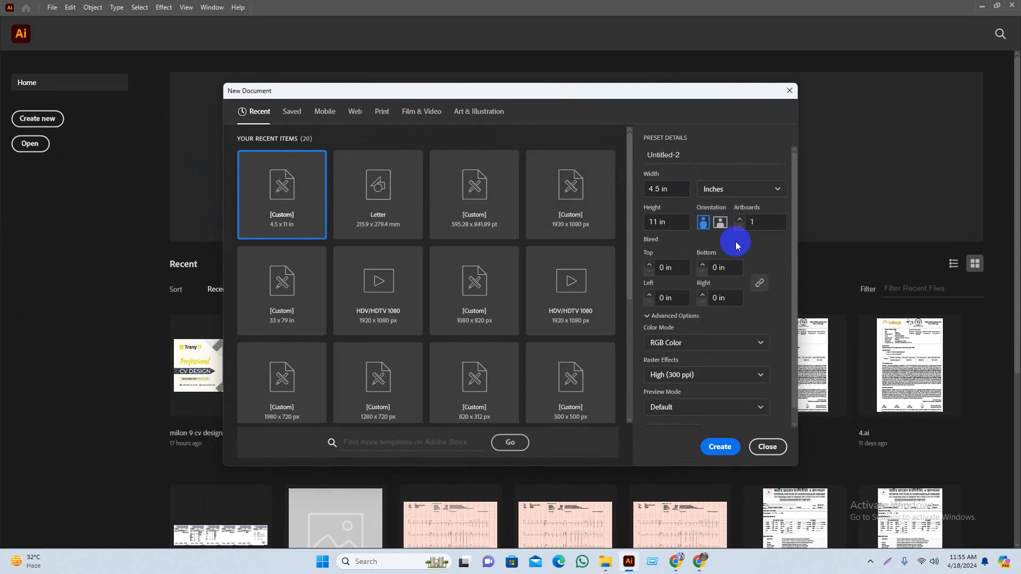
scroll(702, 383, "down", 1)
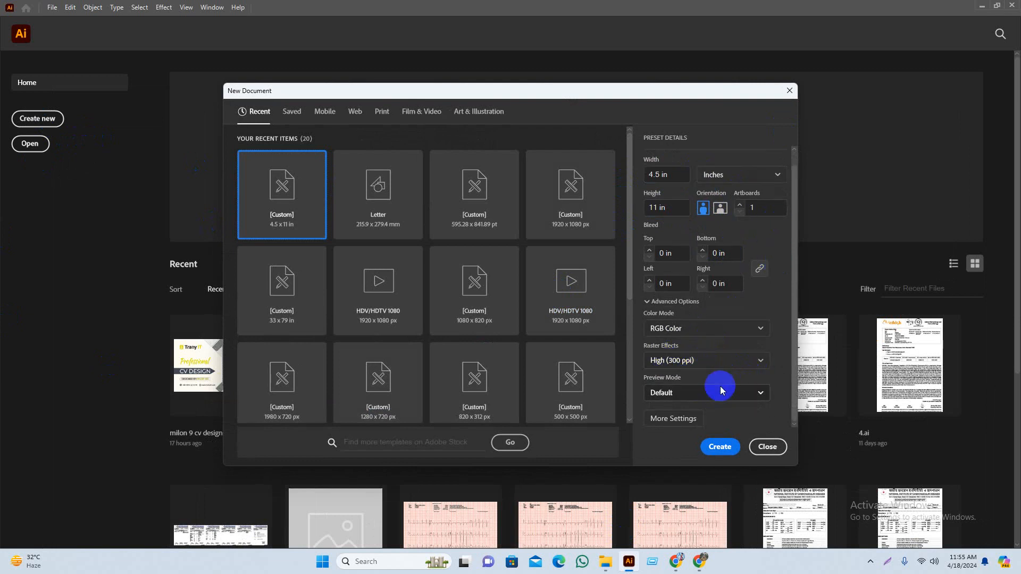
left_click(723, 455)
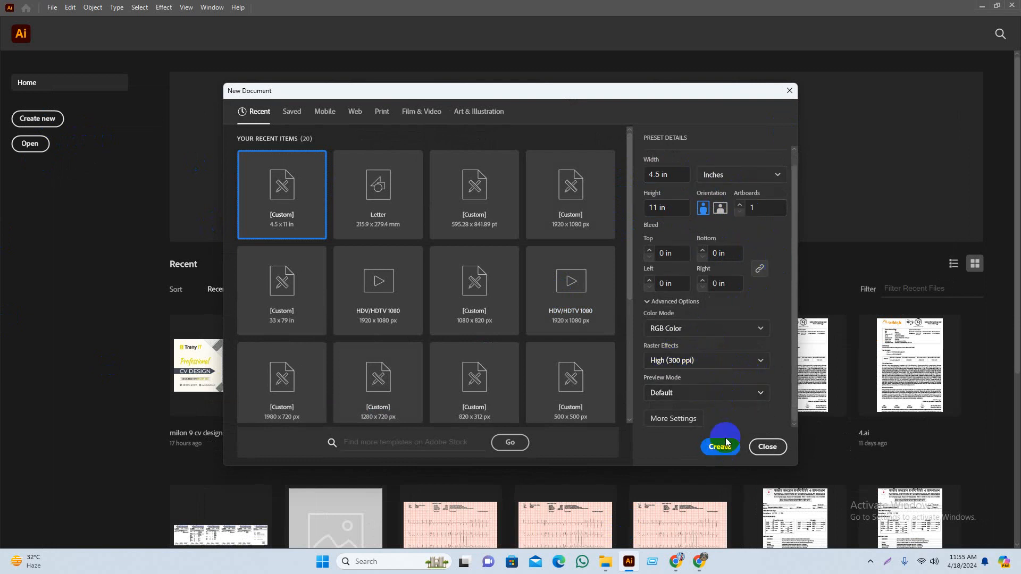
left_click(721, 446)
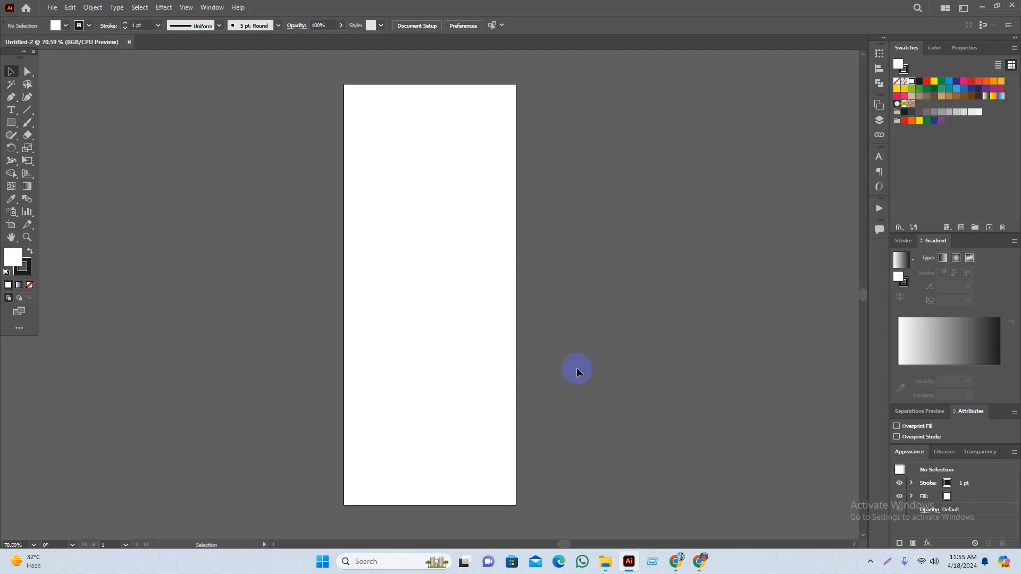
Draw a 4.5 × 11 in rectangle covering the whole artboard and remove its stroke
left_click_drag(521, 227, 515, 235)
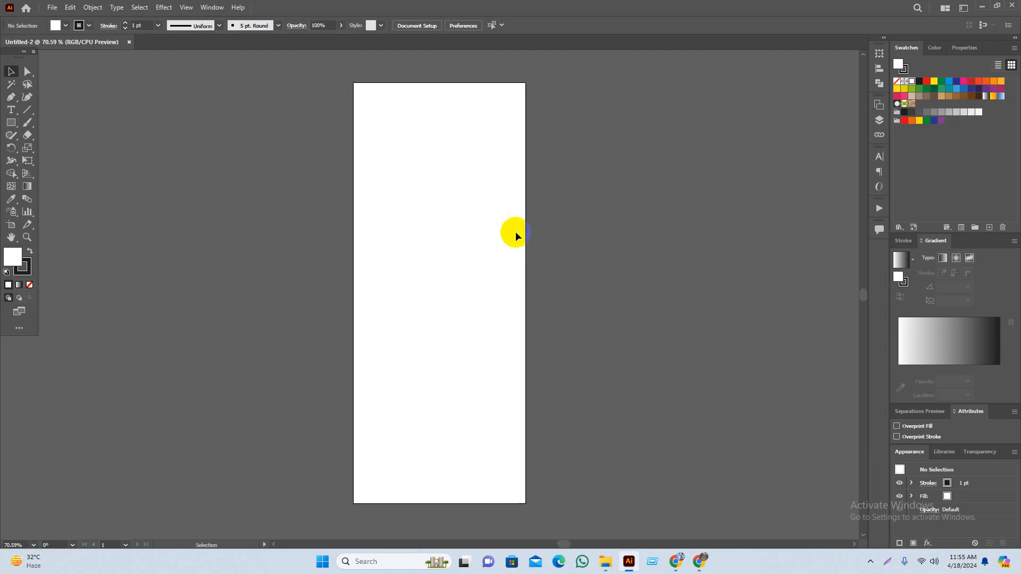
left_click(11, 122)
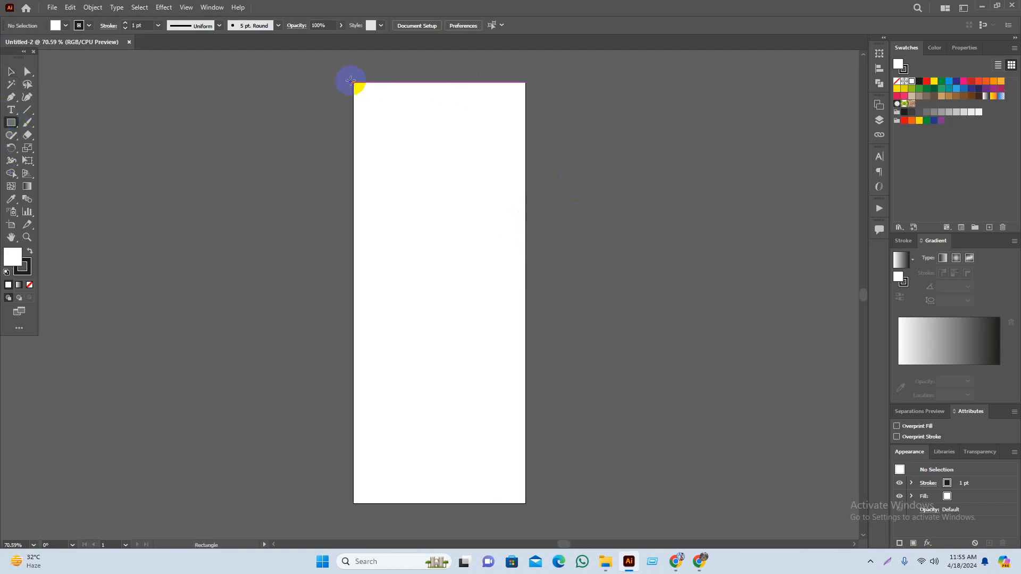
mouse_move(352, 82)
left_mouse_down()
mouse_move(461, 453)
mouse_move(526, 502)
left_mouse_up()
left_click(23, 274)
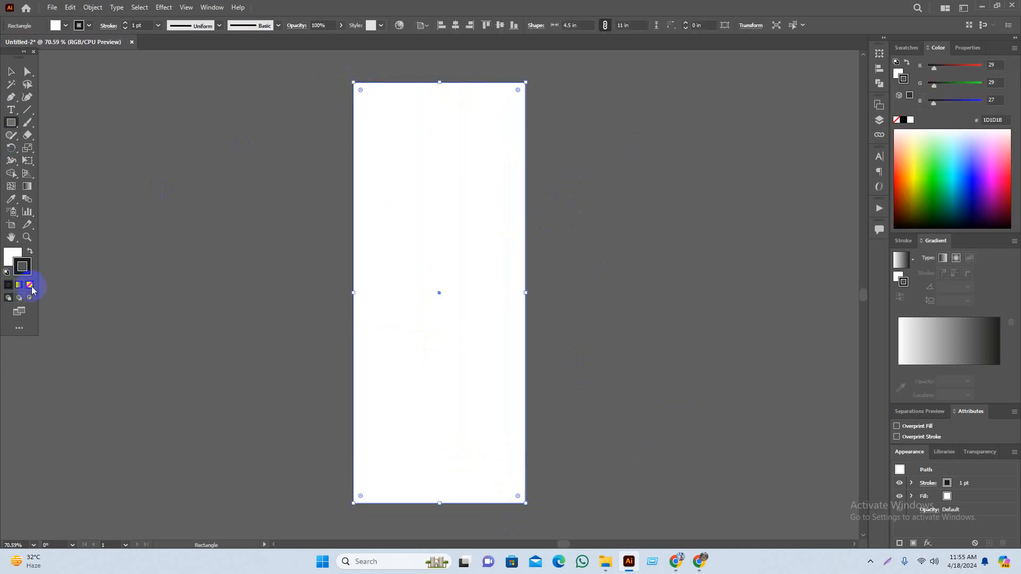
left_click(29, 285)
left_click(14, 258)
key("v")
left_click(167, 288)
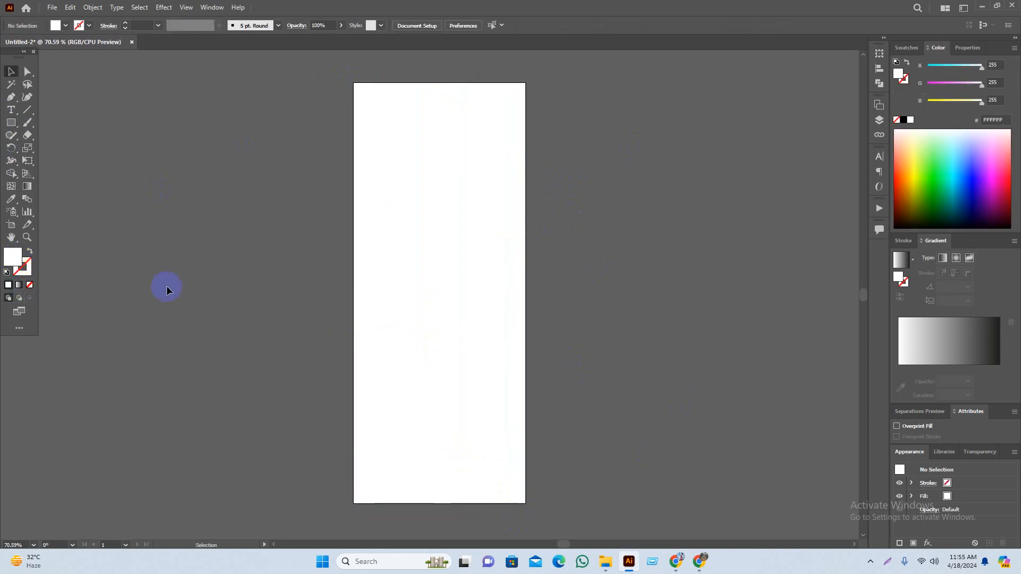
Fill the artboard-sized rectangle with a dark grey swatch
left_click(512, 171)
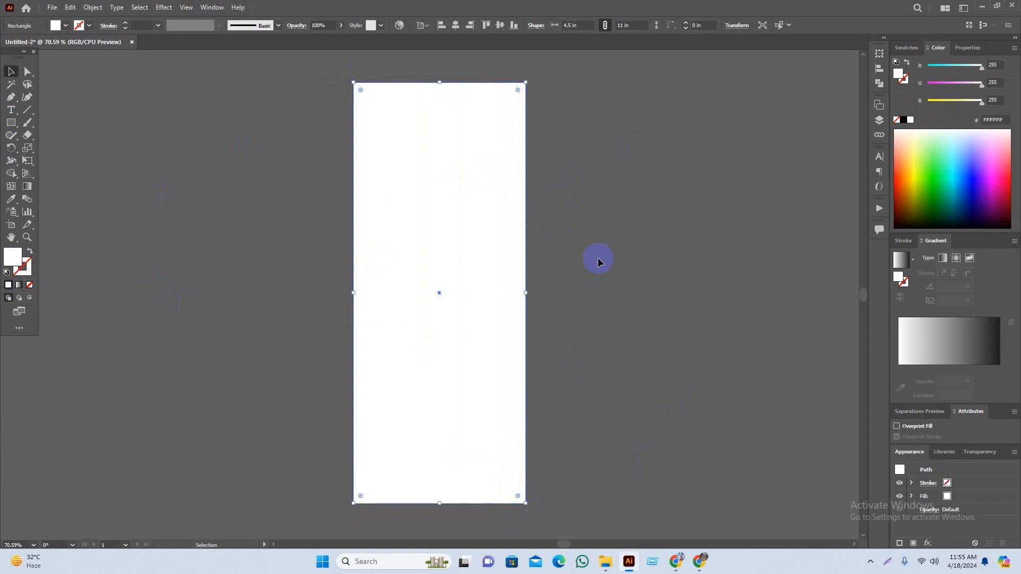
left_click(906, 48)
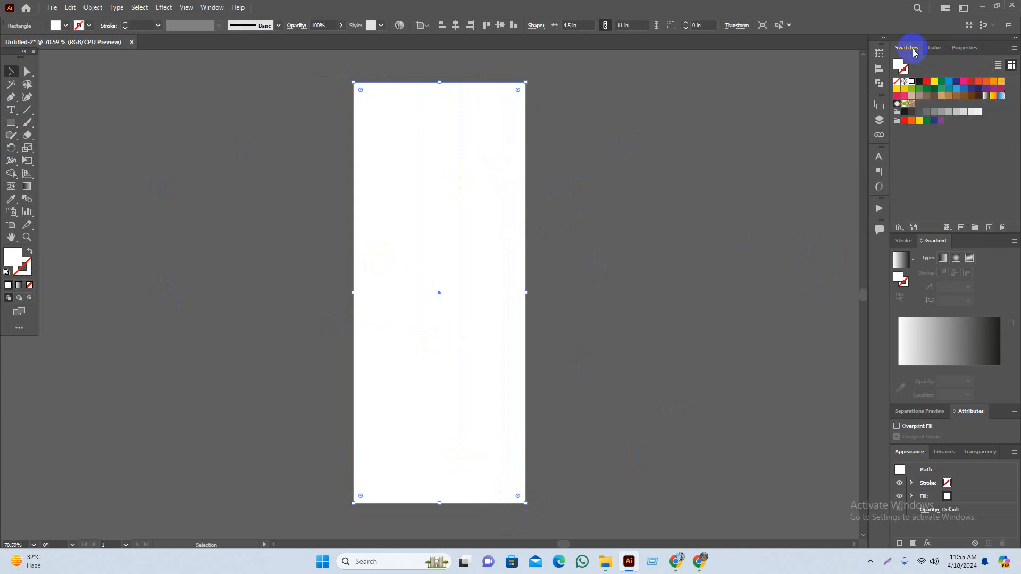
left_click(911, 112)
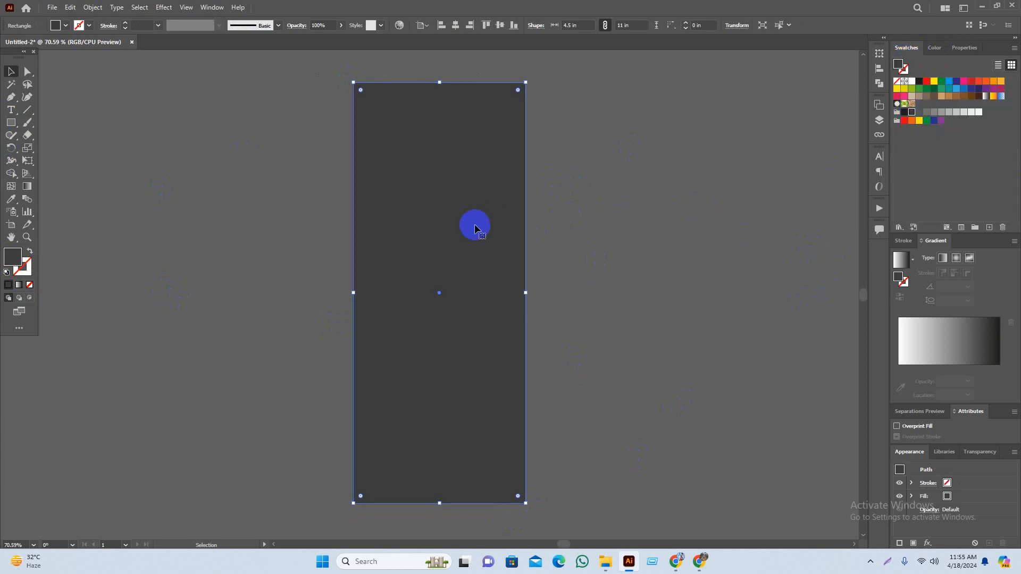
left_click(642, 264)
left_click_drag(658, 311, 685, 319)
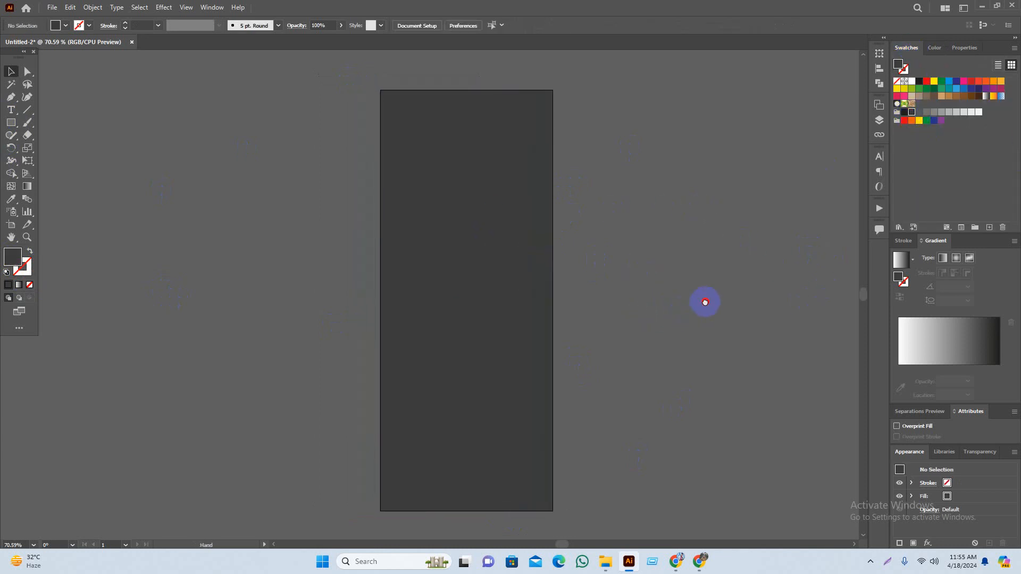
left_click(429, 197)
left_click(757, 205)
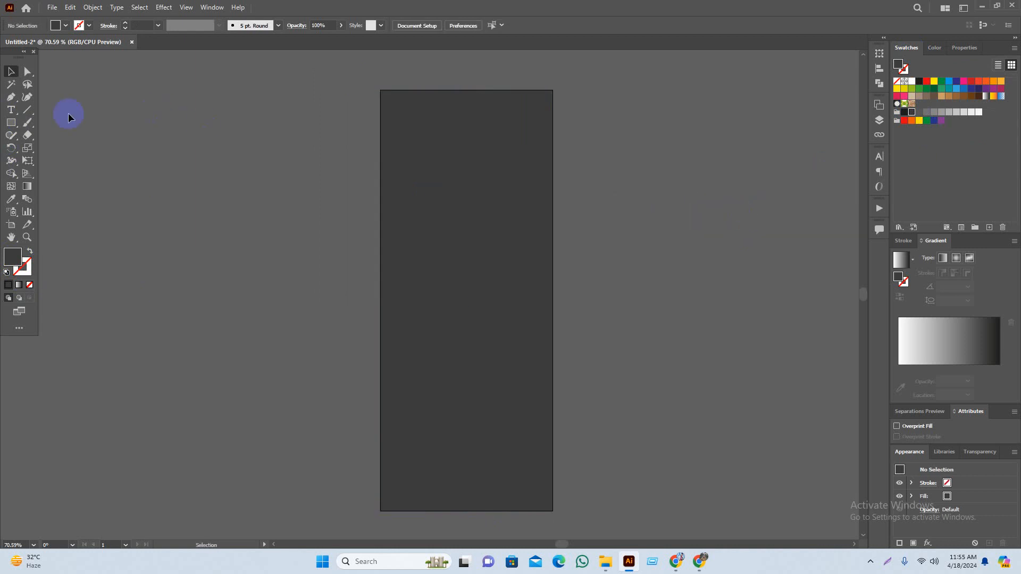
Draw a circle about 2.69 in across near the rectangle's upper edge and fill it with light grey
left_click_drag(11, 127, 66, 145)
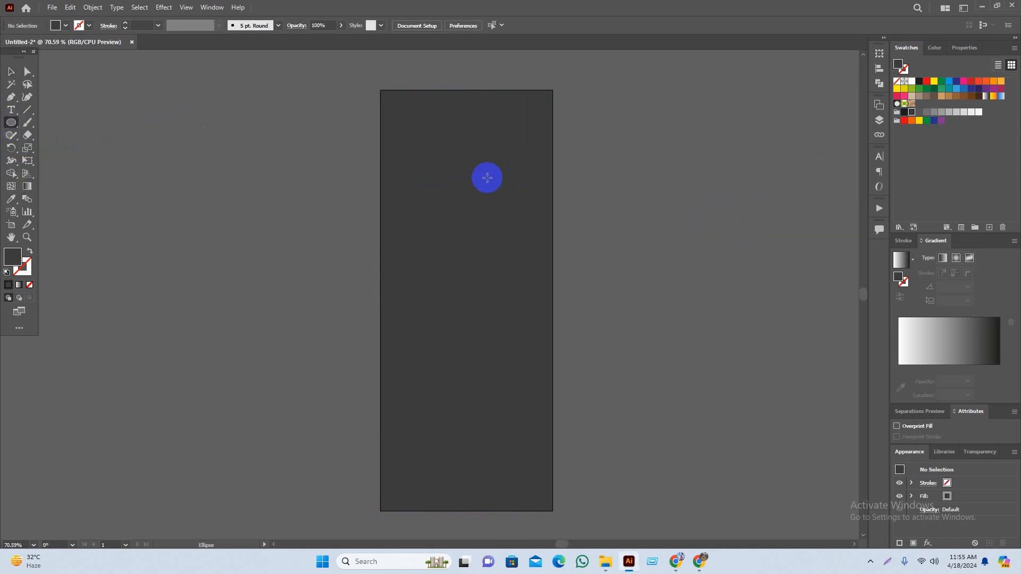
left_click_drag(457, 146, 483, 197)
key("v")
left_click(958, 111)
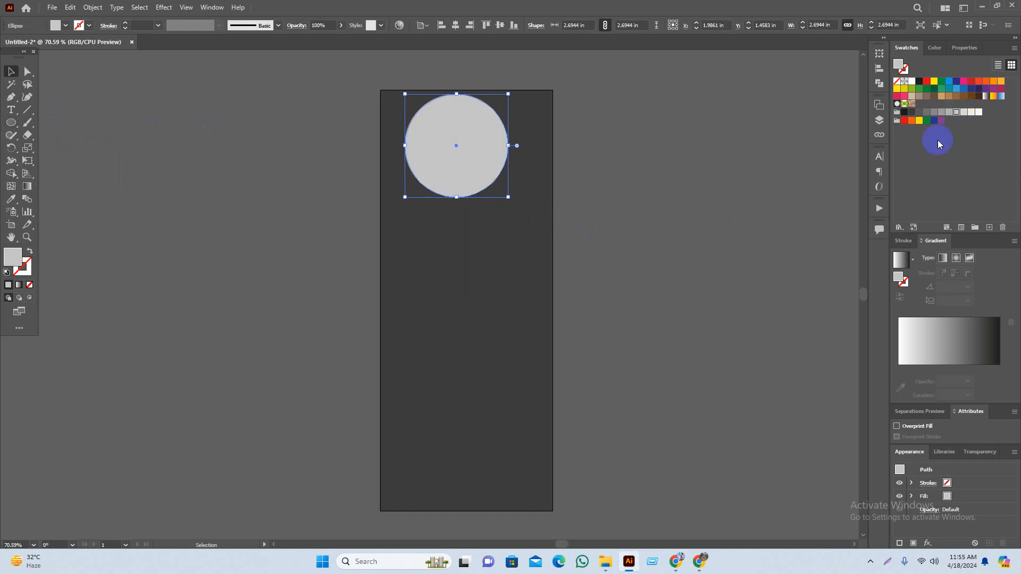
left_click(636, 214)
Center the light grey circle horizontally on the artboard, enlarging it slightly and lowering it away from the rectangle's upper edge
left_click(506, 196)
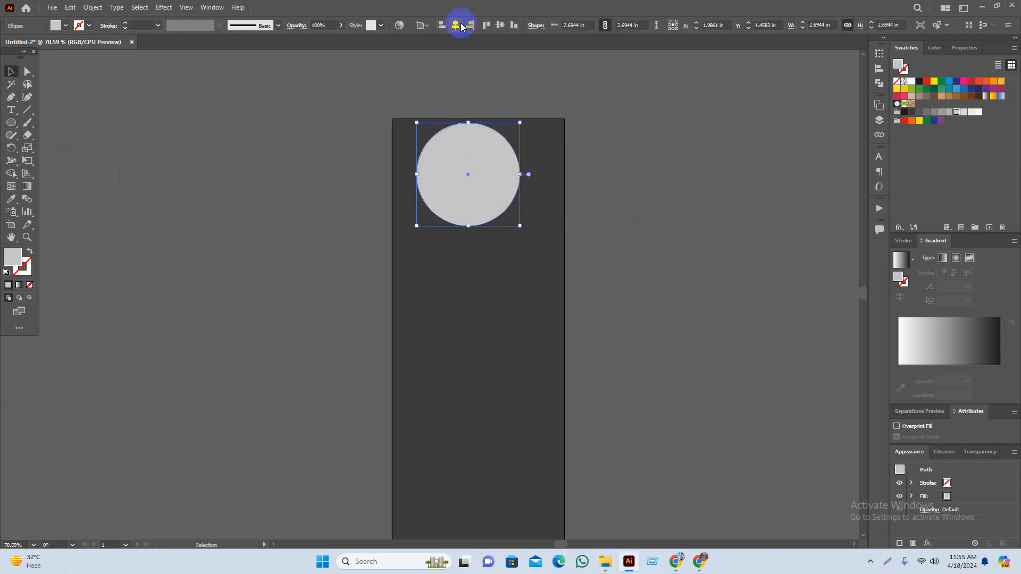
left_click(461, 28)
left_click(615, 107)
left_click_drag(524, 176, 545, 199)
left_click(626, 205)
key("ctrl+1")
left_click_drag(506, 243, 559, 261)
left_click(743, 317)
left_click(550, 272)
left_click(665, 276)
scroll(613, 203, "left", 1)
Try rounding the dark grey rectangle's two upper corners to a 2.25 in radius
left_click(584, 177)
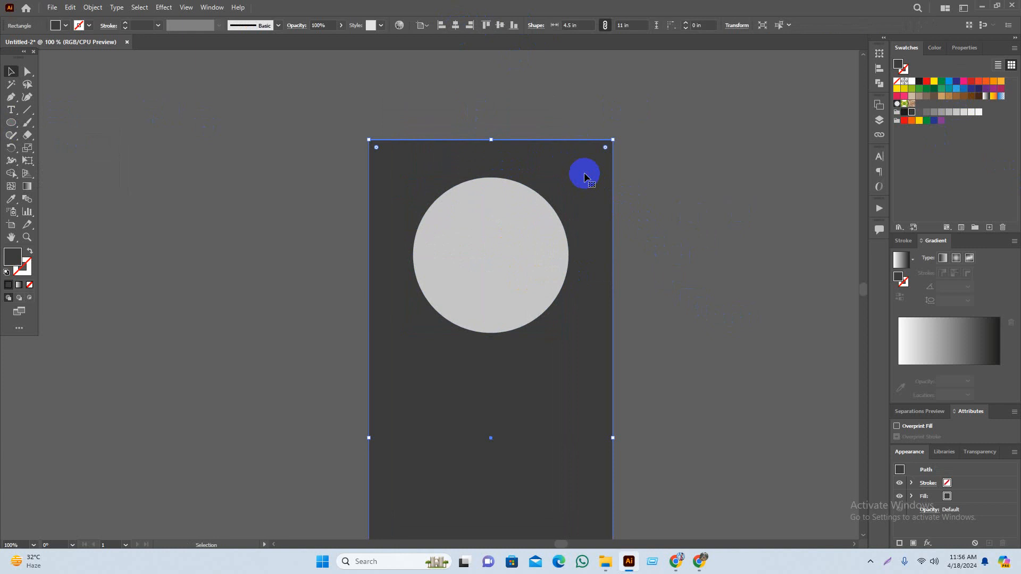
left_click(544, 57)
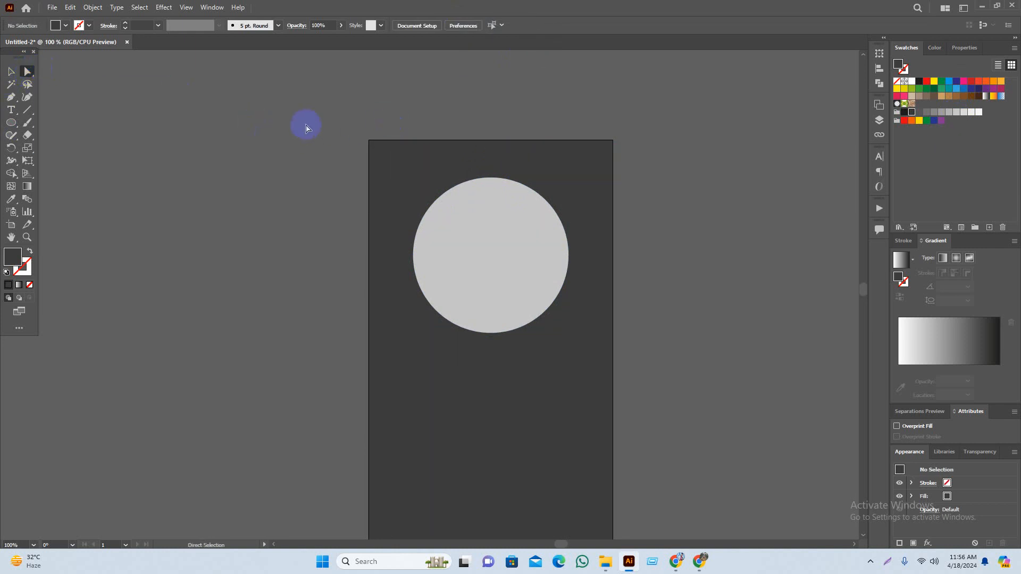
left_click_drag(429, 142, 662, 142)
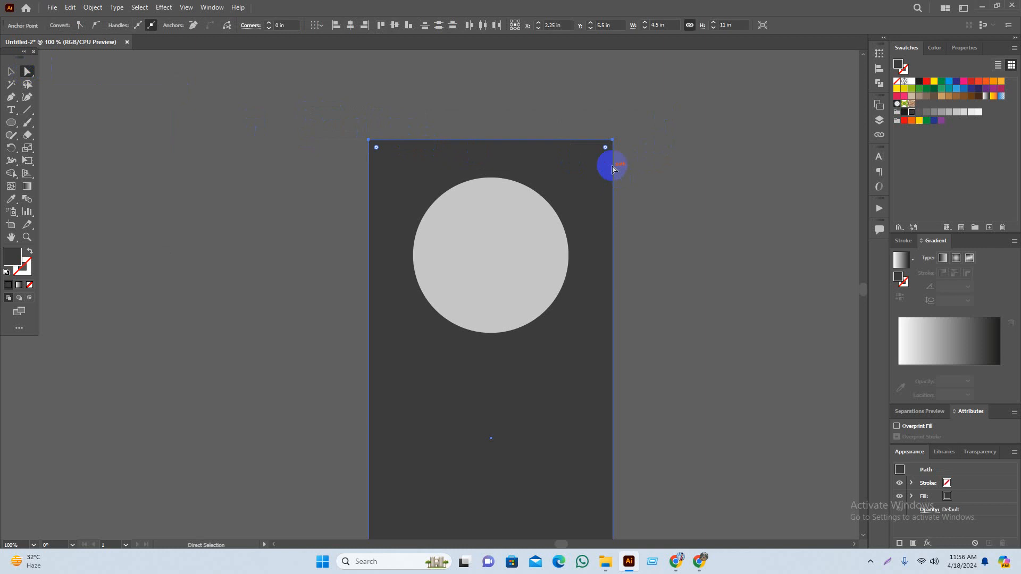
scroll(619, 215, "down", 3)
scroll(659, 266, "up", 1)
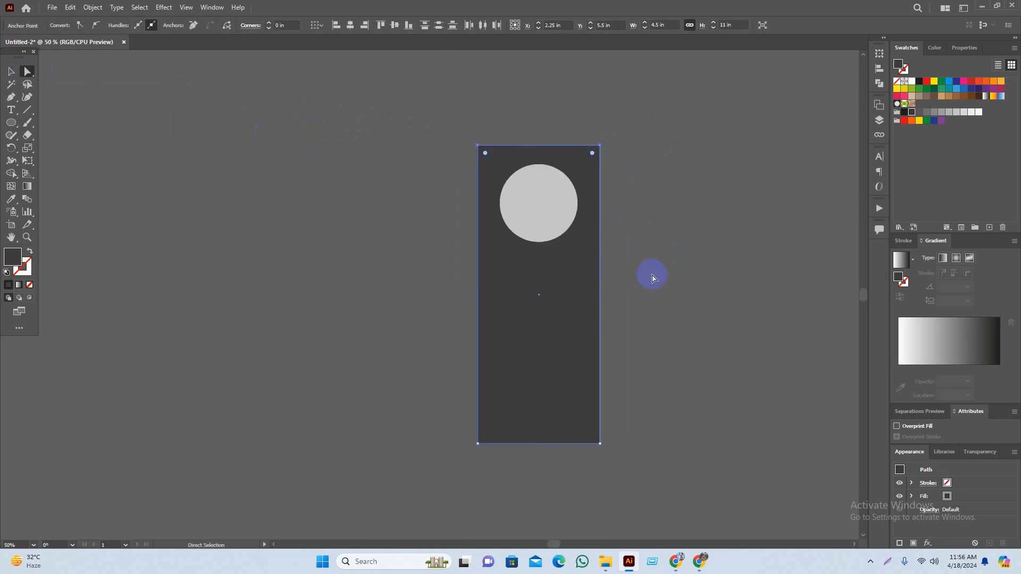
left_click(682, 279)
left_click_drag(615, 162, 662, 260)
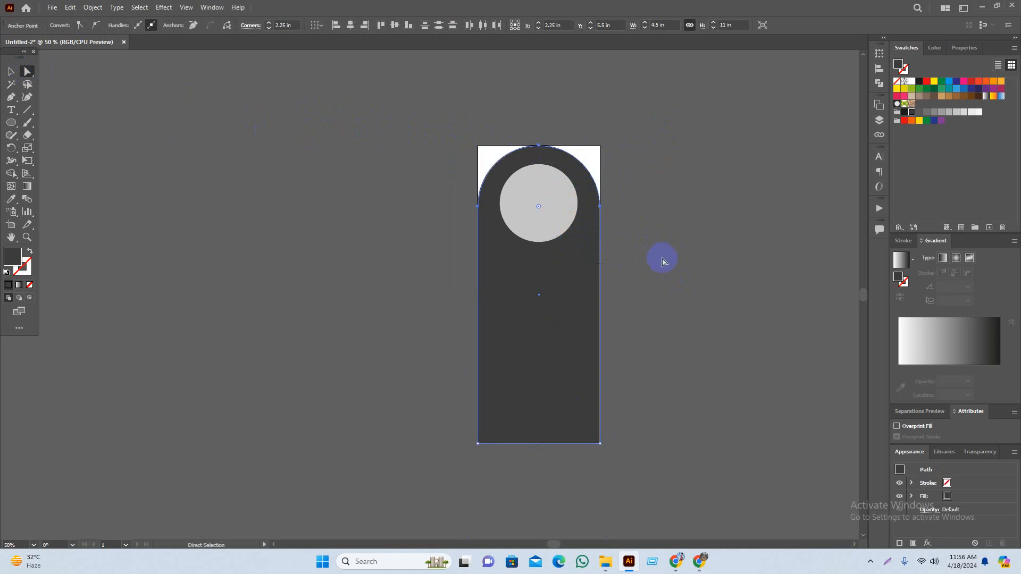
key("ctrl+z")
left_click(722, 126)
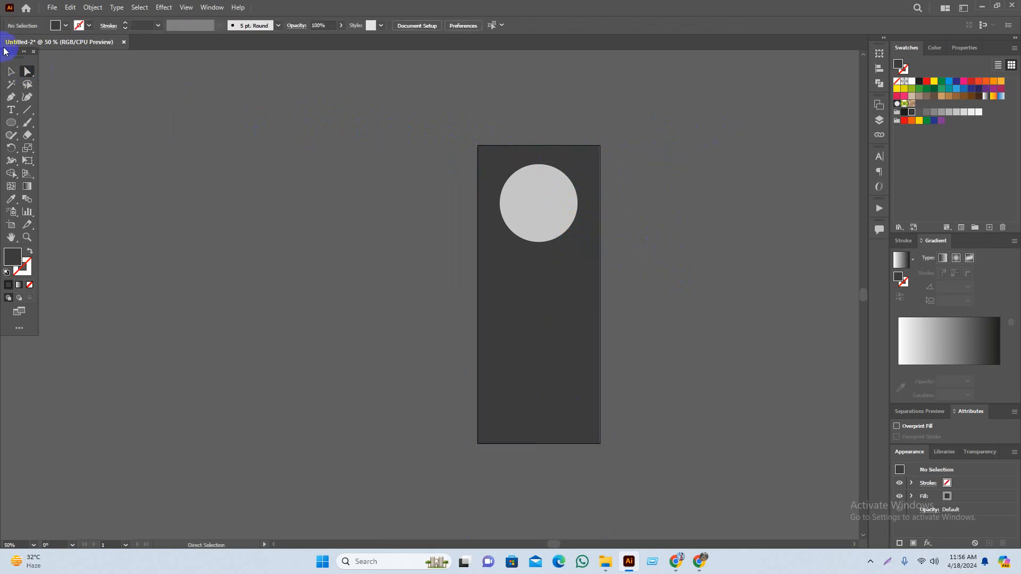
Round the dark grey rectangle's two upper corners fully, giving the hanger body a semicircular upper end
left_click(27, 75)
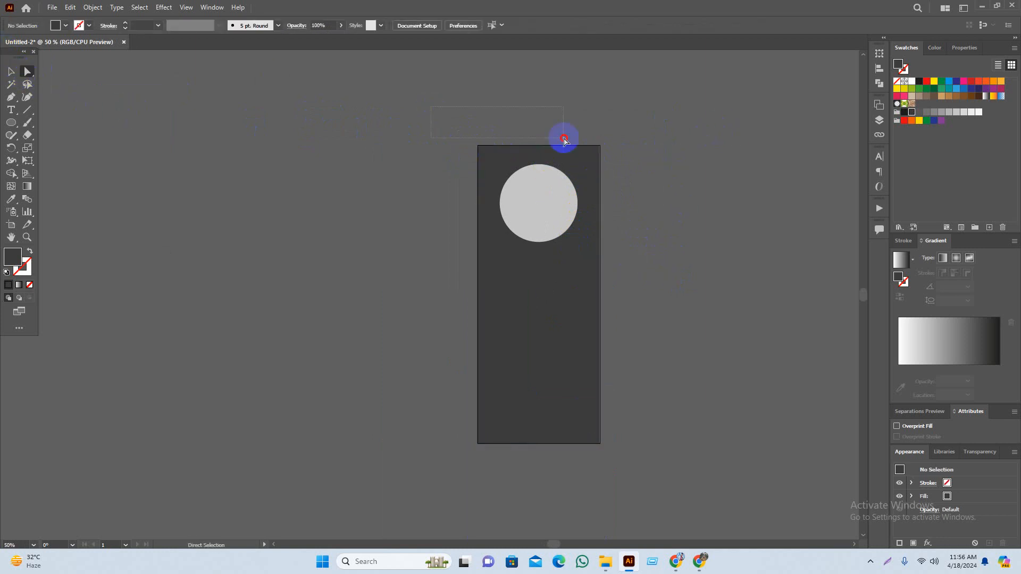
left_click_drag(628, 152, 314, 304)
left_click(313, 242)
key("v")
left_click_drag(357, 228, 346, 253)
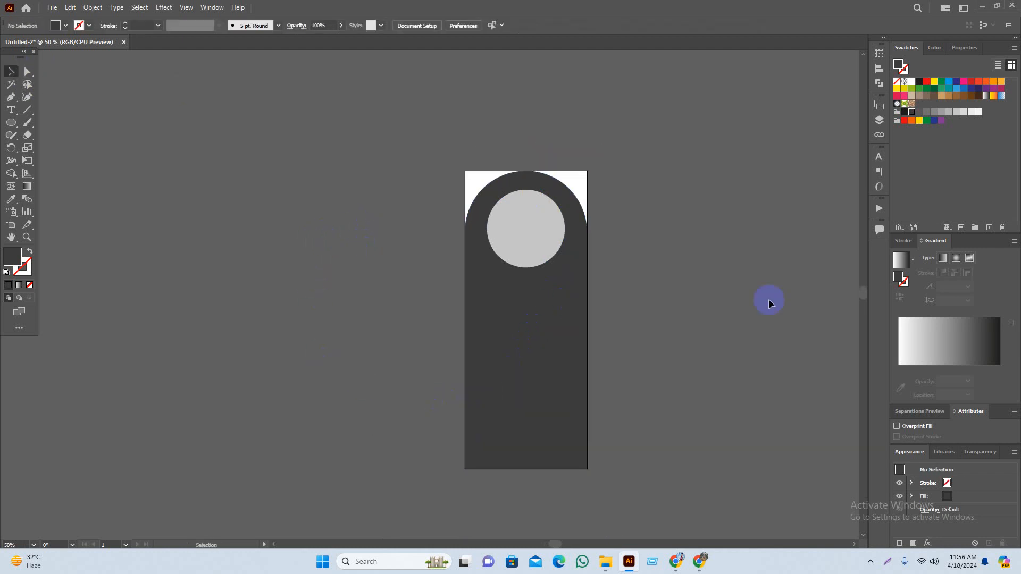
Try moving the light grey circle off the hanger body
scroll(580, 207, "up", 2)
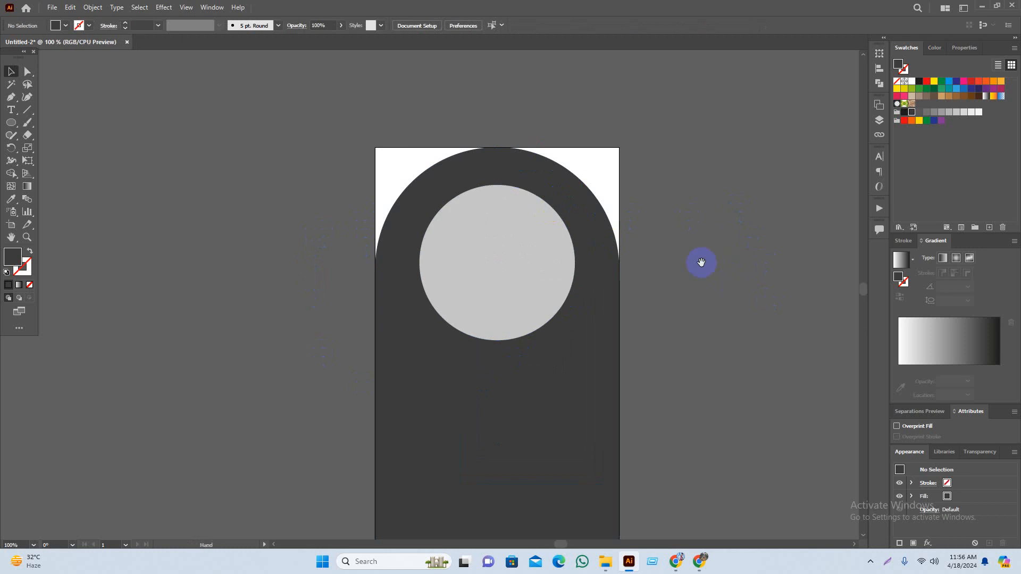
left_click_drag(701, 263, 715, 269)
left_click(526, 261)
left_click_drag(541, 264, 245, 258)
key("ctrl+z")
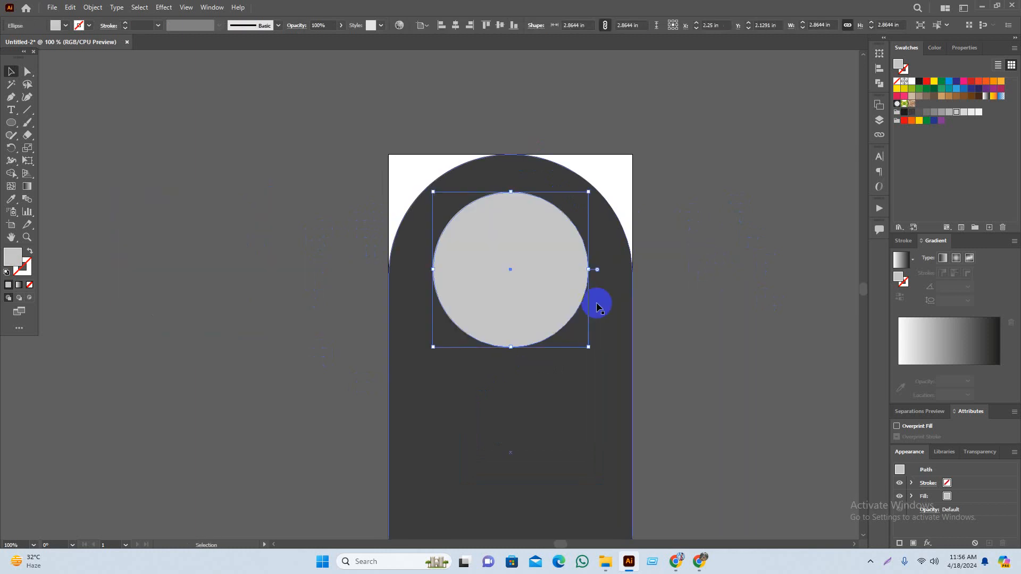
Try separating the circle from the hanger body with the Shape Builder tool
left_click(596, 233, "shift")
left_click_drag(711, 359, 707, 290)
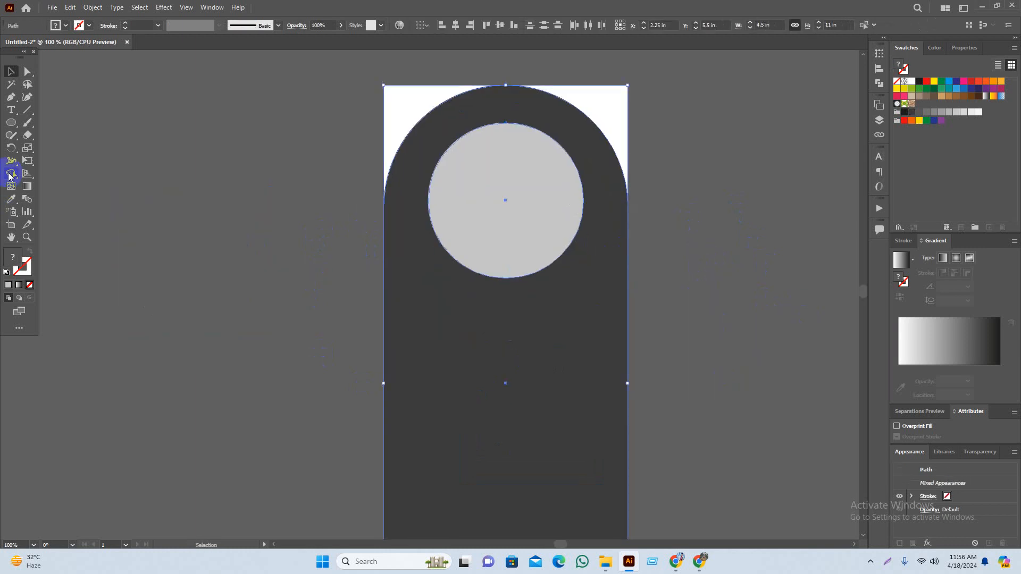
left_click(10, 175)
left_click(538, 242)
key("v")
left_click(292, 248)
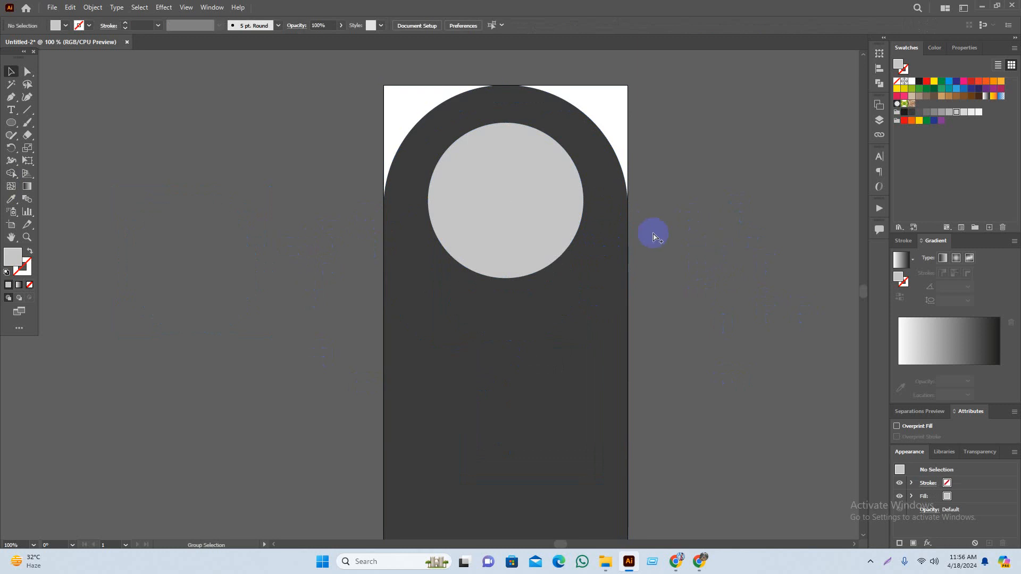
Duplicate the hanger body together with its circle, placing the copy to the left of the artboard
scroll(653, 234, "down", 1)
left_click_drag(696, 183, 280, 393)
left_click(691, 282)
Cut the circle out of the hanger body on the artboard with the Shape Builder tool, making an open door-knob hole
left_click_drag(691, 282, 433, 342)
left_click(11, 173)
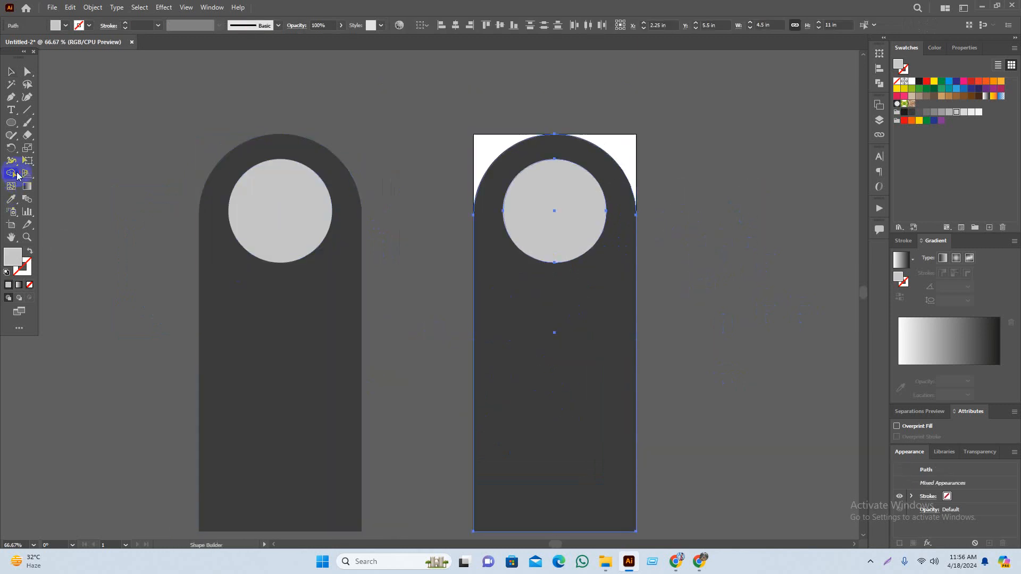
left_click(557, 212, "alt")
key("v")
left_click(772, 254)
scroll(691, 297, "down", 1)
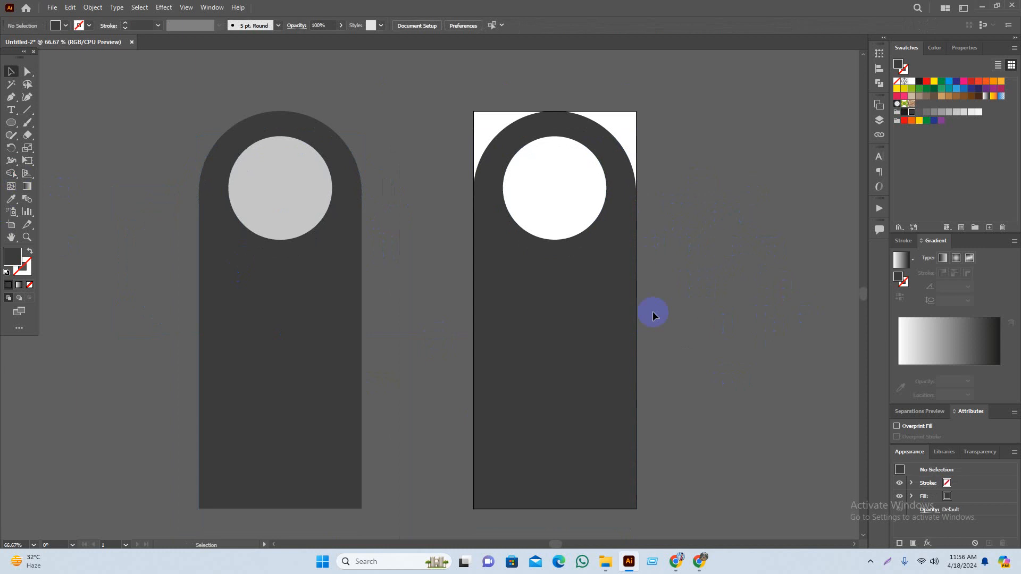
Try shifting the punched hanger body sideways away from the artboard
left_click_drag(631, 312, 853, 316)
key("ctrl+z")
left_click(777, 356)
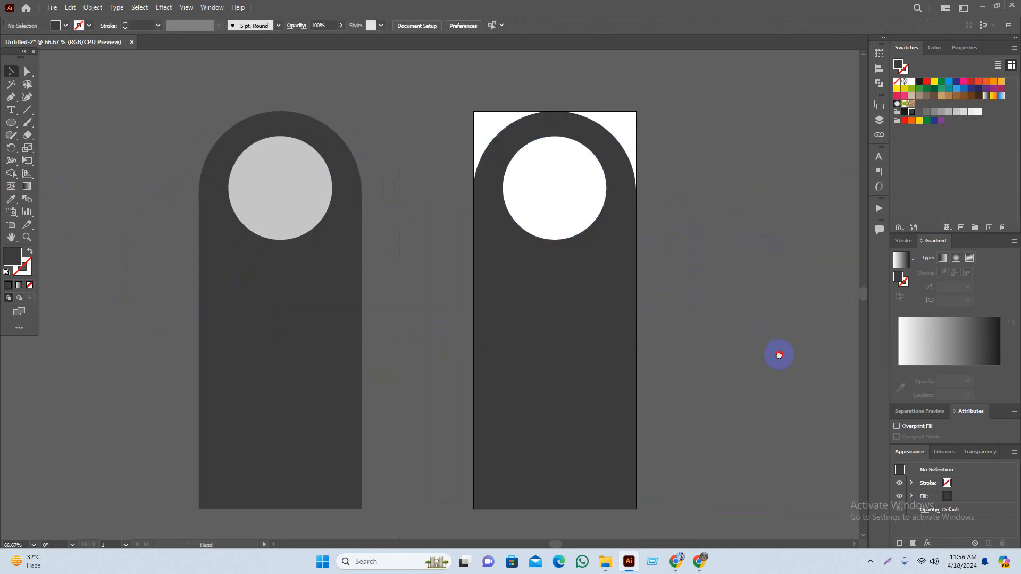
Move the punched hanger to the right of the artboard and place a copy of the uncut hanger and circle on the artboard
scroll(658, 313, "down", 1)
scroll(658, 319, "down", 1)
scroll(656, 323, "up", 1)
left_click_drag(675, 312, 634, 311)
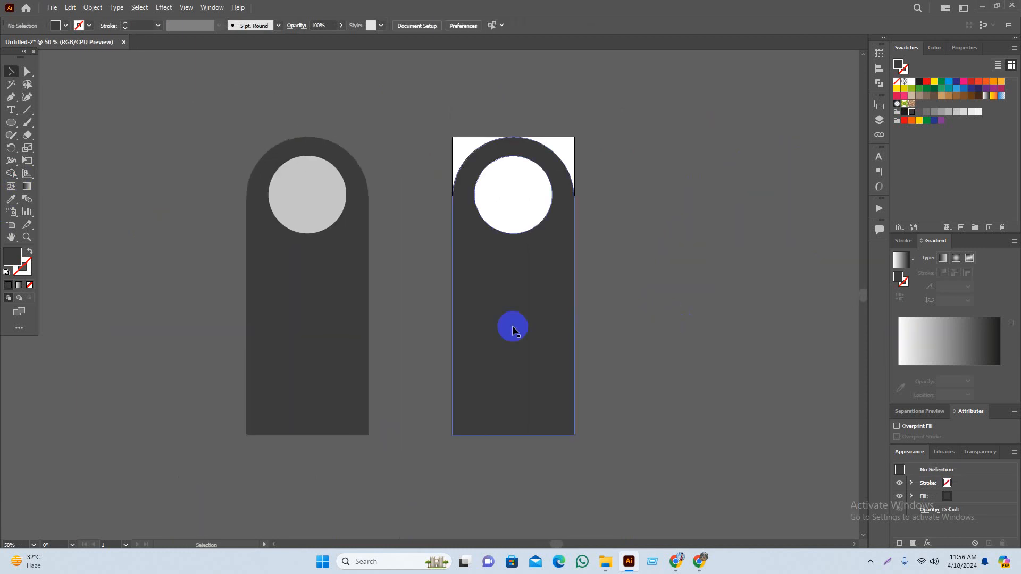
left_click_drag(507, 332, 691, 340)
left_click_drag(282, 330, 488, 333)
left_click(581, 423)
scroll(590, 388, "up", 1)
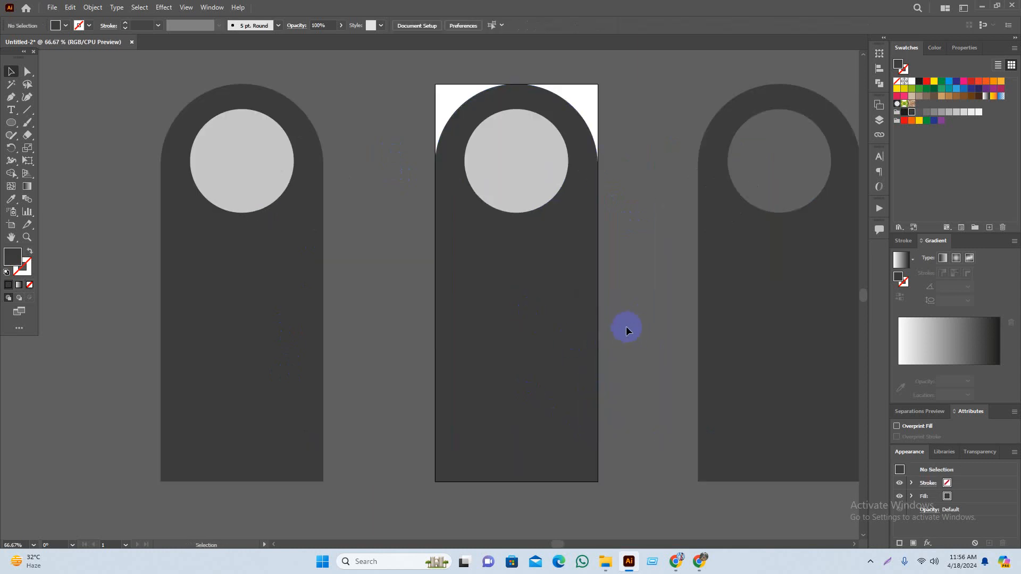
Center the copied light grey circle horizontally on the artboard
left_click(536, 321)
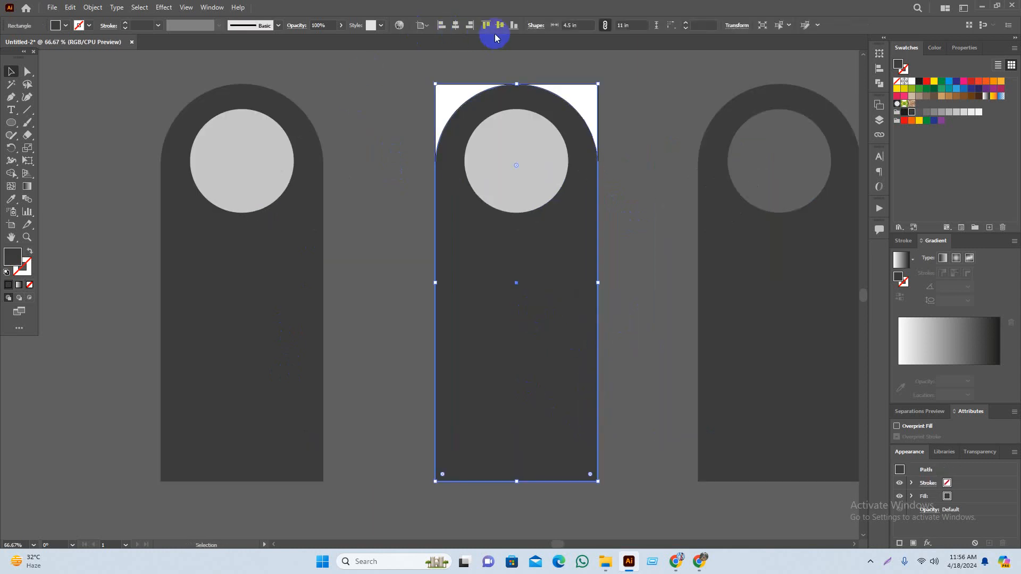
left_click(531, 174)
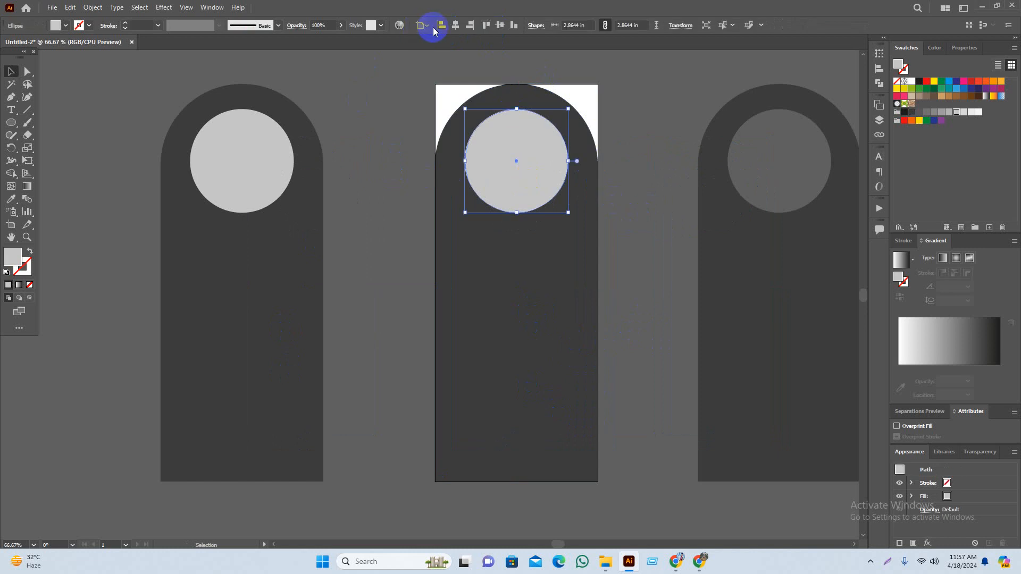
left_click(455, 28)
left_click(638, 189)
Draw a light grey horizontal bar from outside the hanger's left edge into the circle, just around the circle's mid-height
scroll(543, 108, "up", 1)
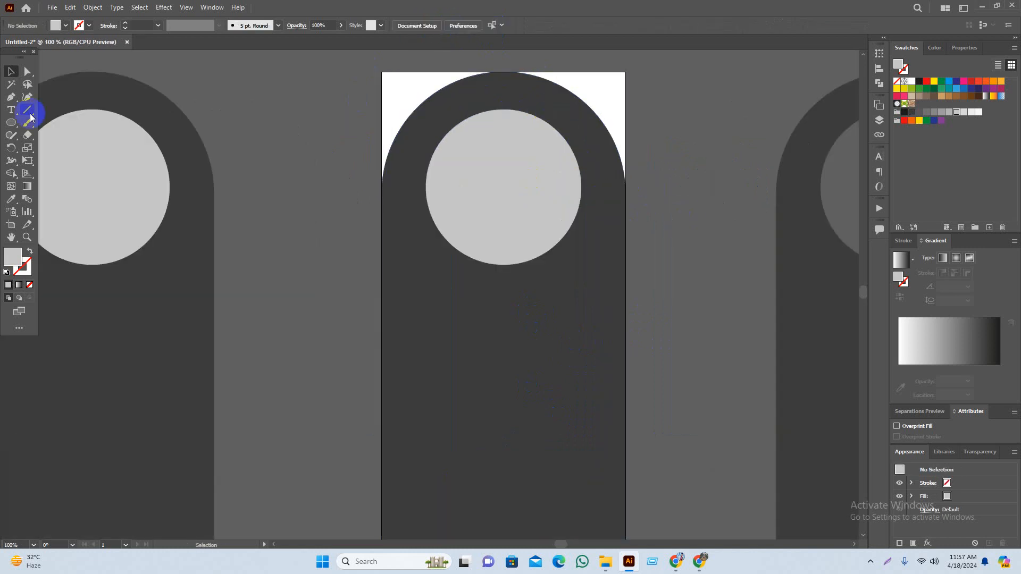
left_click_drag(8, 120, 48, 117)
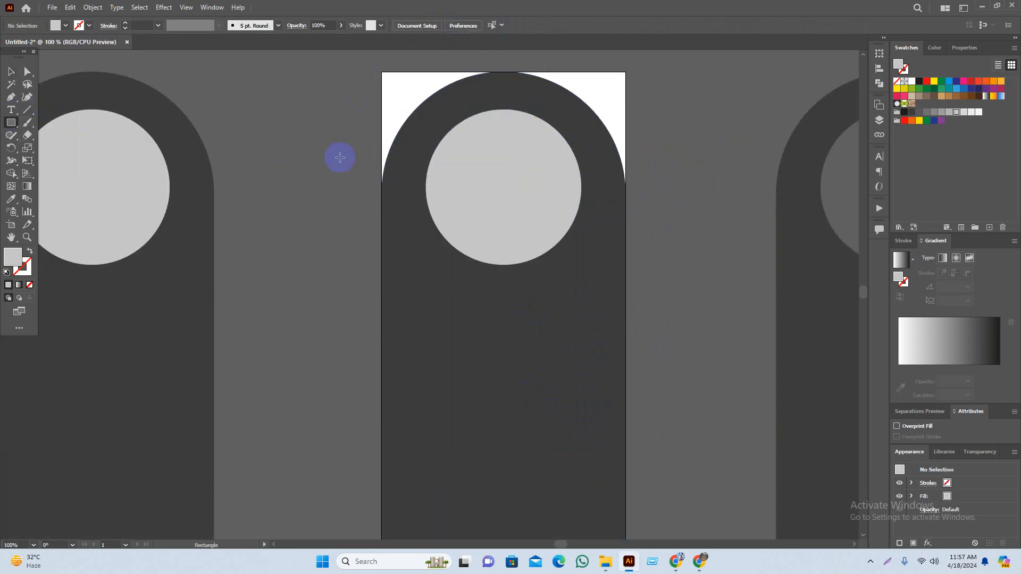
scroll(347, 199, "up", 1)
left_click_drag(317, 201, 501, 247)
key("v")
left_click(313, 305)
left_click_drag(279, 324, 253, 328)
left_click(414, 237)
left_click_drag(384, 252, 388, 265)
left_click(267, 318)
scroll(267, 318, "down", 1)
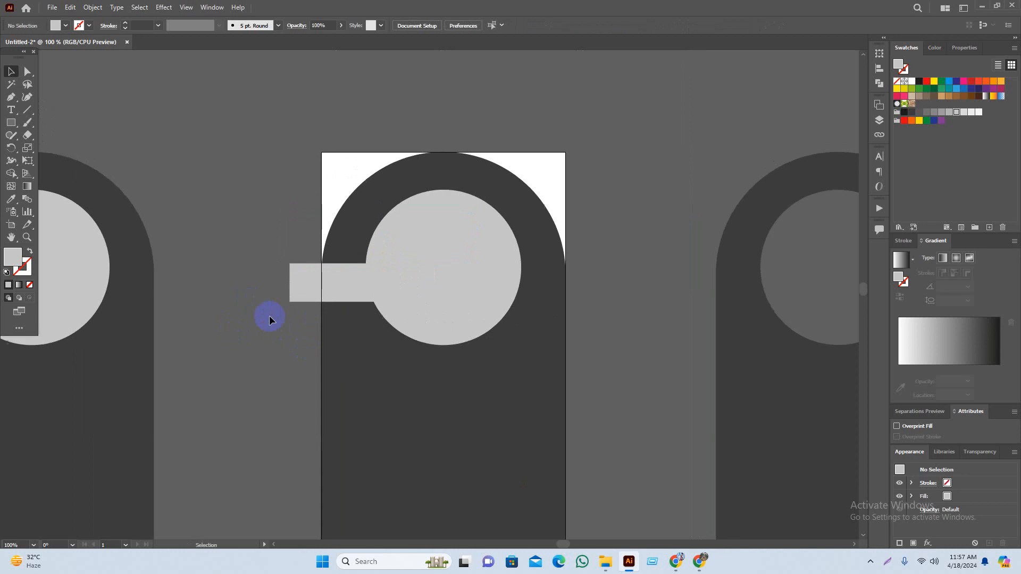
Cut the circle and the bar out of the hanger body with the Shape Builder tool, forming a hook with a side slot
left_click(435, 291)
left_click(317, 293, "shift")
left_click(361, 229, "shift")
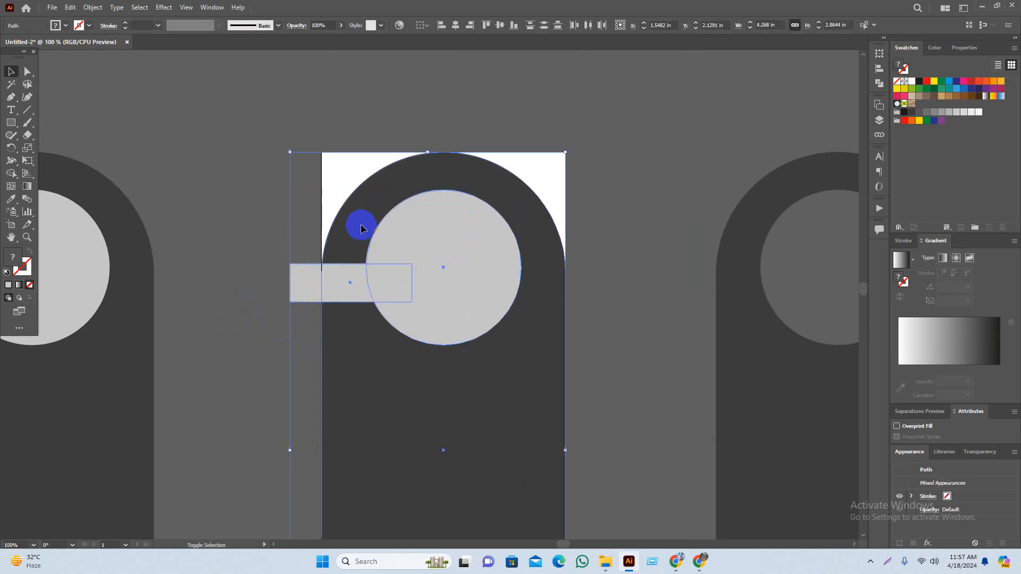
left_click_drag(310, 111, 616, 396)
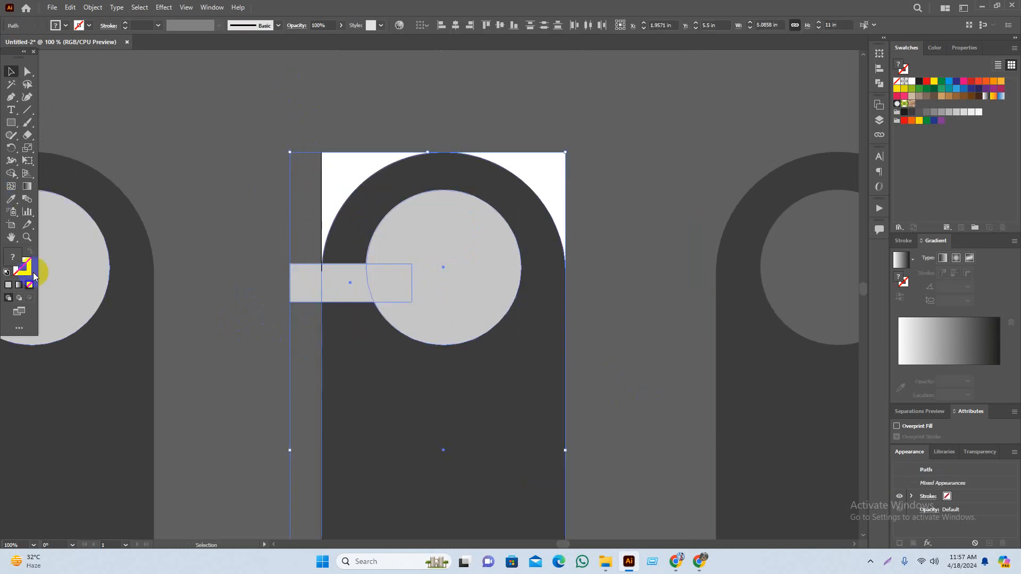
key("shift+m")
left_click_drag(444, 273, 292, 277)
key("v")
left_click(208, 208)
Try moving the hook-shaped hanger to the right, off the artboard
left_click_drag(235, 266, 257, 269)
left_click_drag(527, 413, 683, 400)
scroll(672, 399, "down", 2, "alt")
left_click(674, 233)
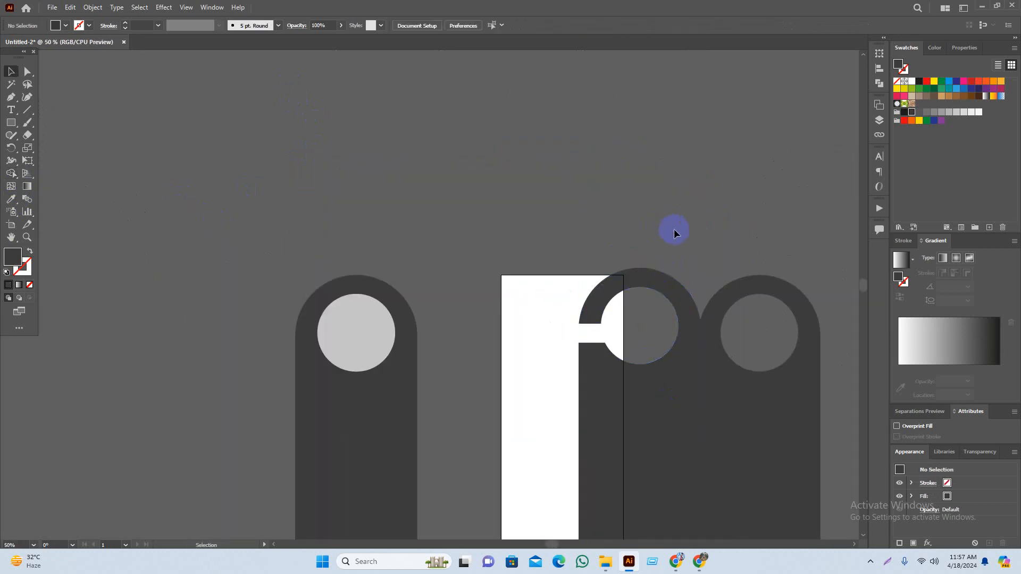
left_click(659, 405)
key("ctrl+z")
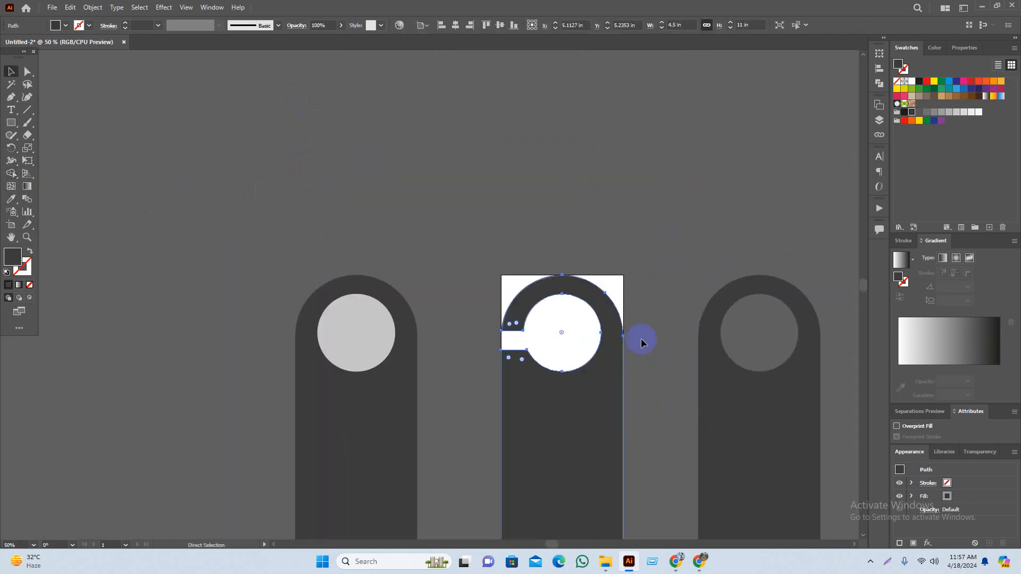
Duplicate the hook-shaped hanger, placing the copy above and to the left of the artboard
left_click_drag(565, 429, 246, 152, "alt")
left_click(585, 212)
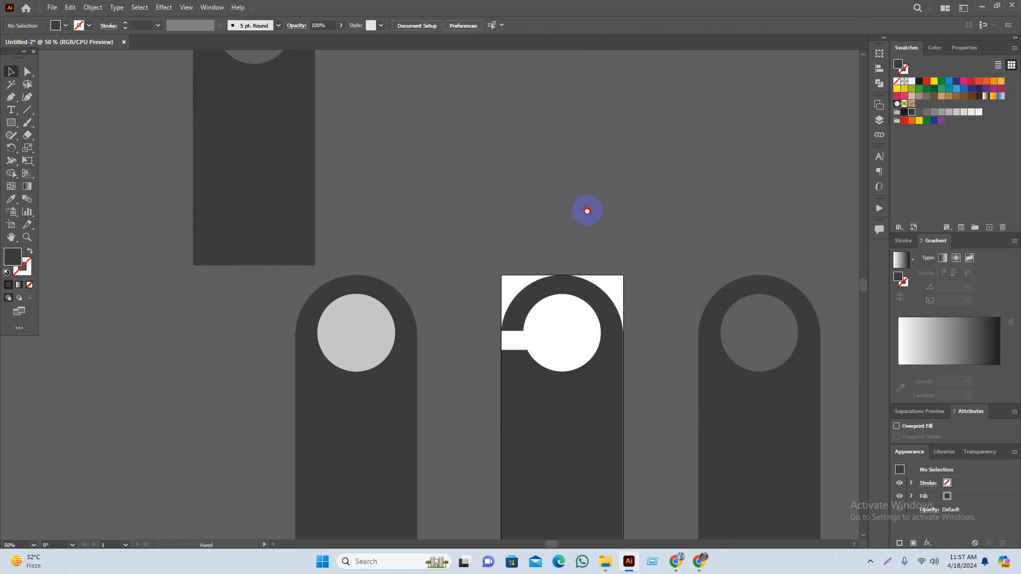
left_click_drag(586, 211, 549, 163)
Try rounding only the inner corner of the hook's end above the slot to about 1.1 in
scroll(546, 338, "up", 2, "alt")
left_click(542, 354)
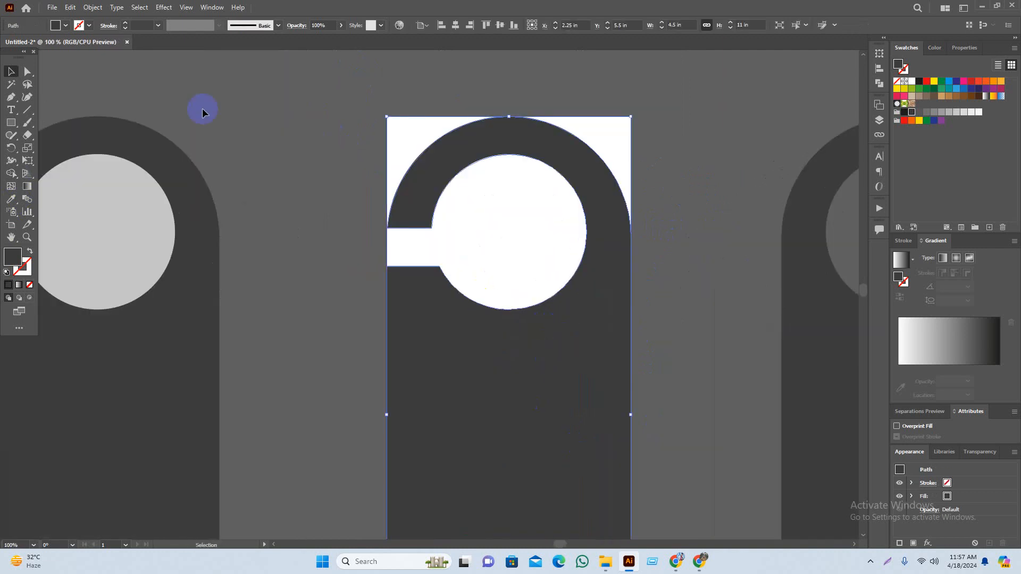
left_click(26, 72)
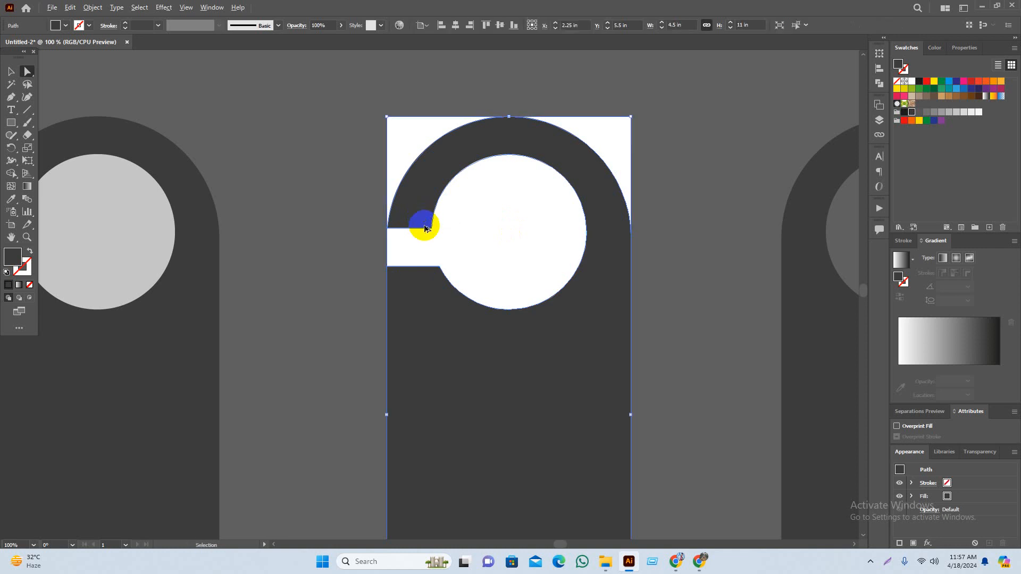
scroll(430, 231, "up", 3, "alt")
left_click(580, 292)
left_click(407, 206)
left_click(426, 211)
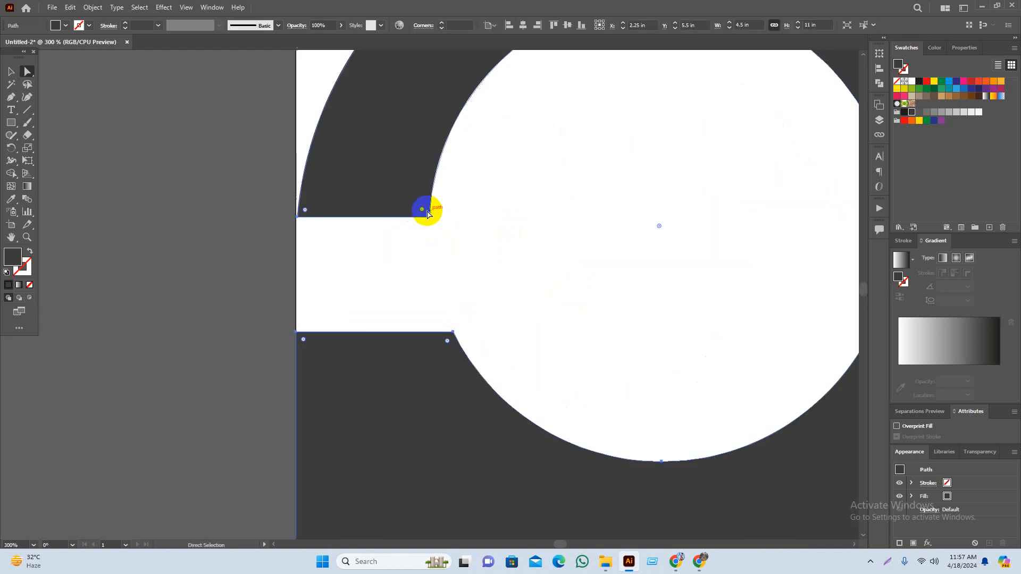
left_click_drag(423, 213, 257, 18)
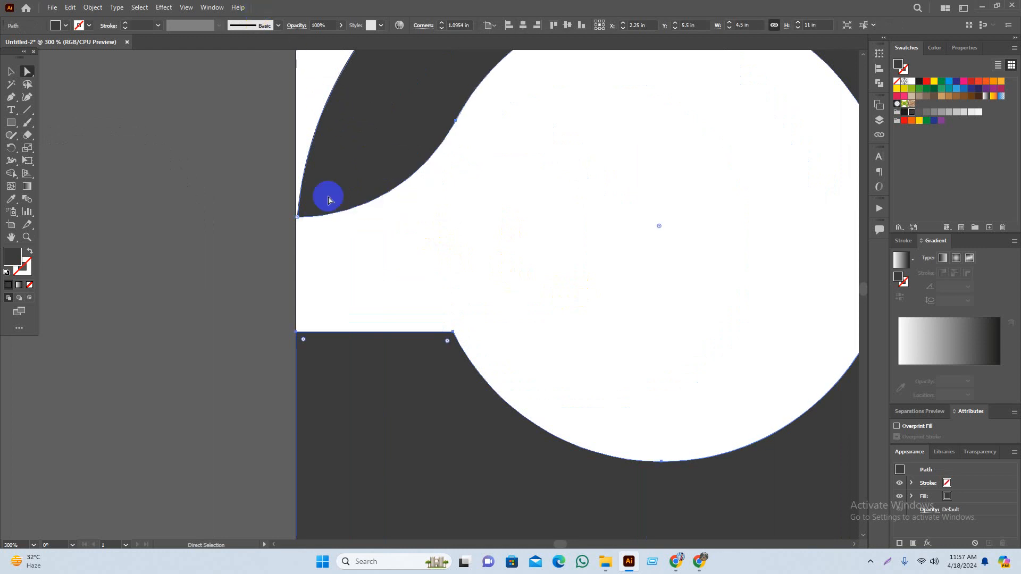
left_click(404, 280)
left_click(353, 186)
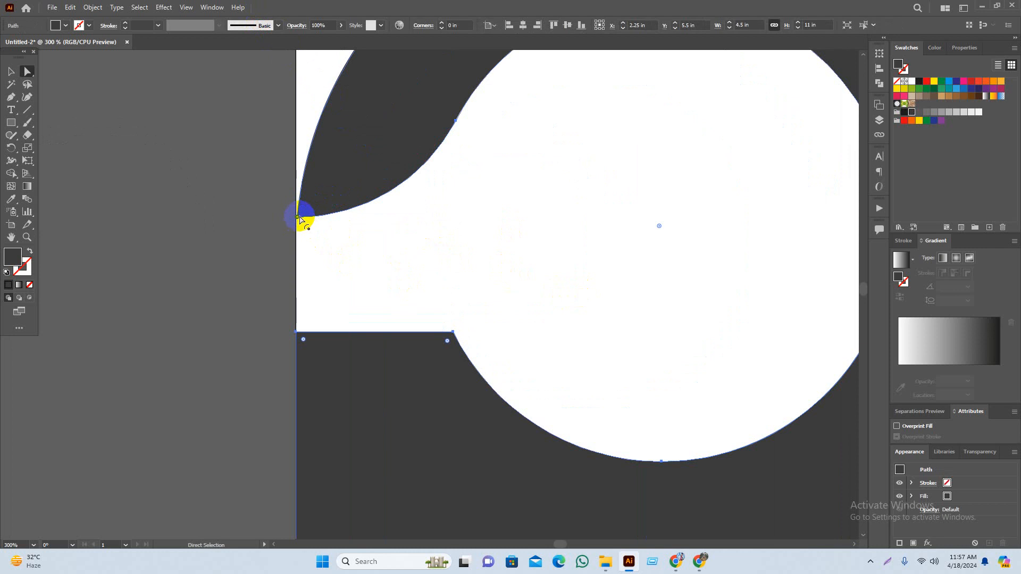
double_click(299, 218)
left_click(538, 308)
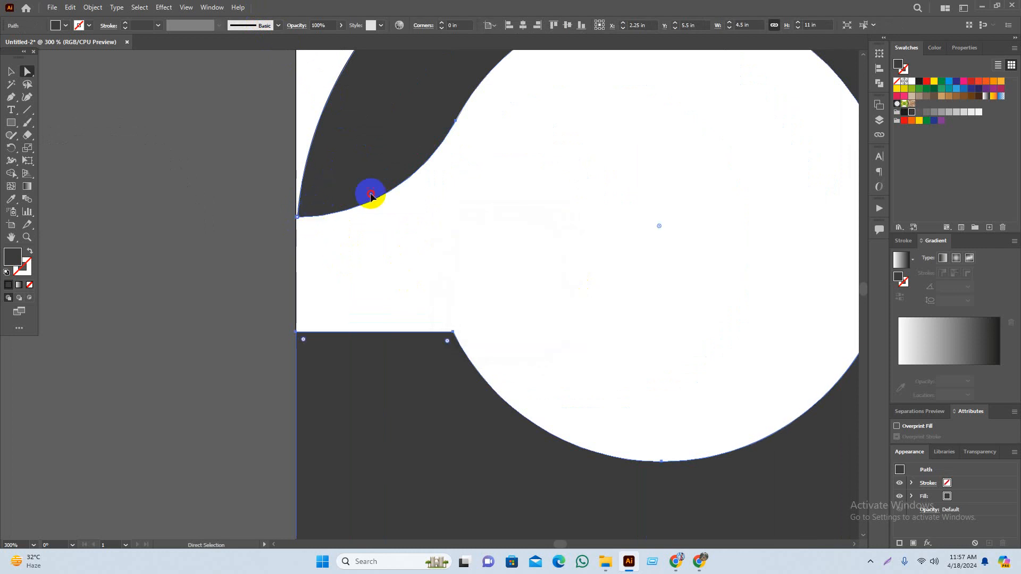
key("ctrl+z")
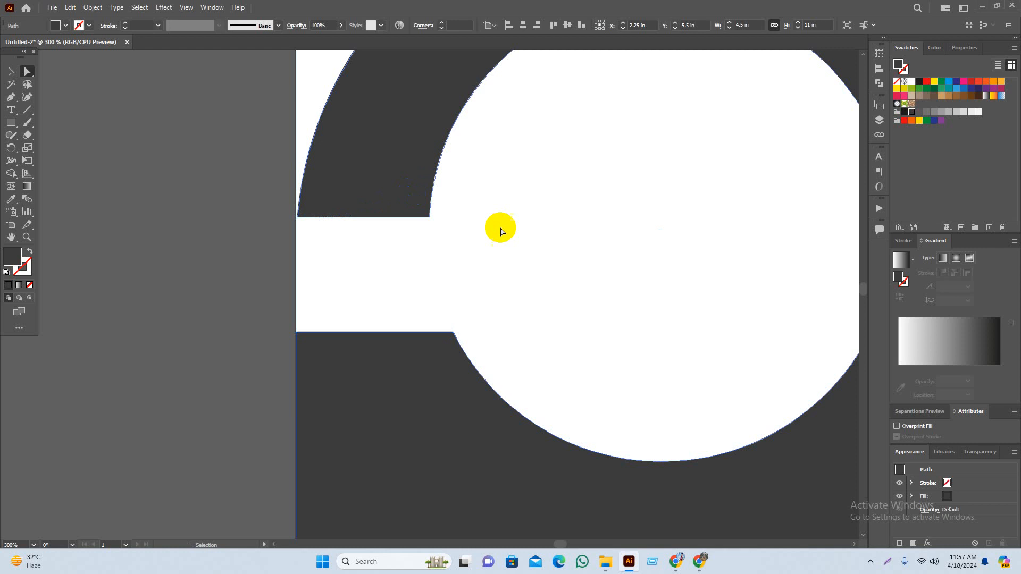
Round both the inner and outer corners of the hook's end above the slot into a smooth, rounded tip
left_click(413, 197)
left_click_drag(423, 211, 359, 140)
left_click_drag(306, 215, 354, 122)
left_click(399, 264)
scroll(453, 308, "down", 3)
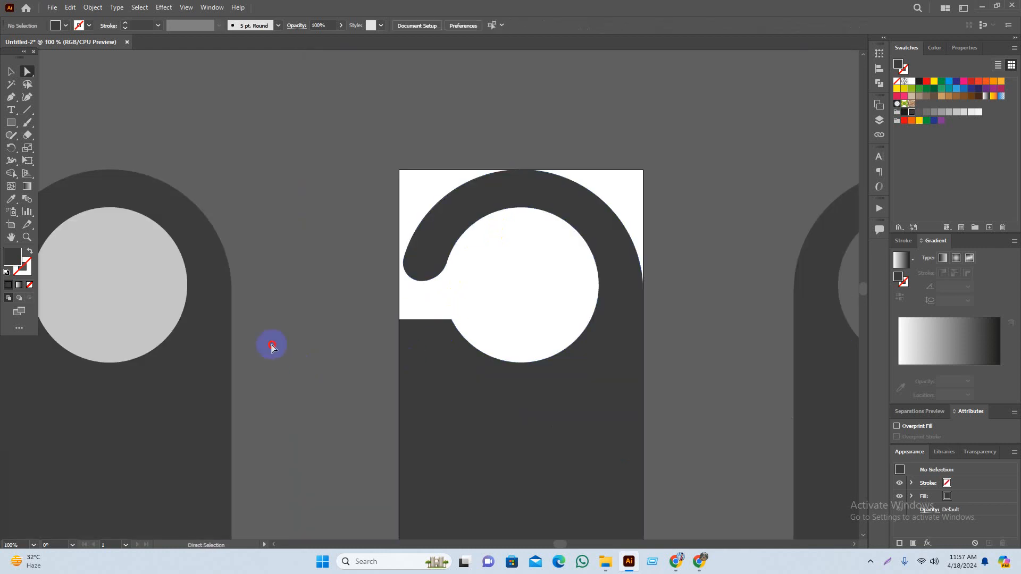
Round the inner corner of the body below the slot to about 0.73 in and round its outer corner slightly
left_click_drag(323, 353, 295, 307)
scroll(366, 296, "up", 1)
scroll(420, 300, "up", 2)
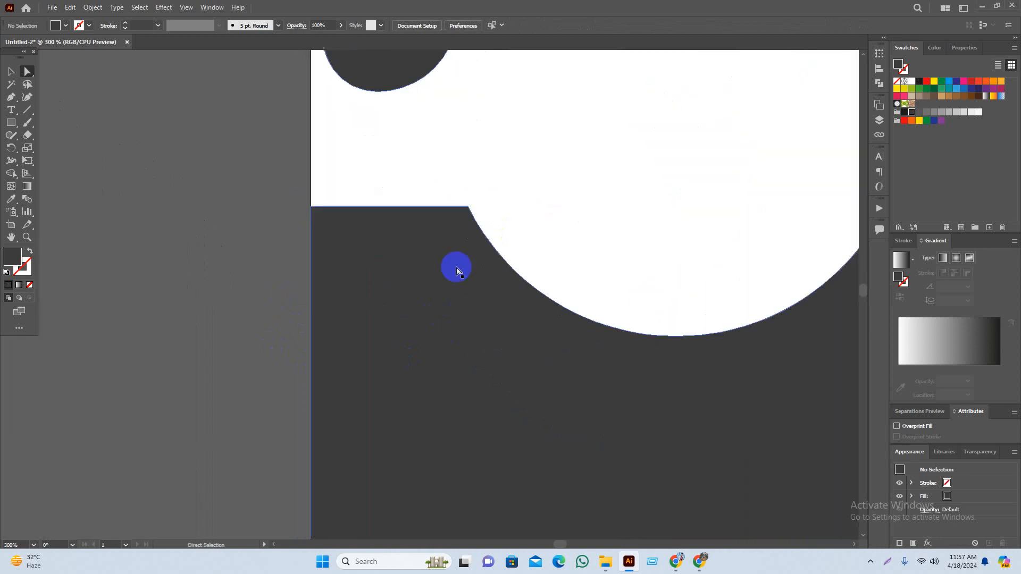
left_click(455, 226)
left_click_drag(462, 217, 387, 318)
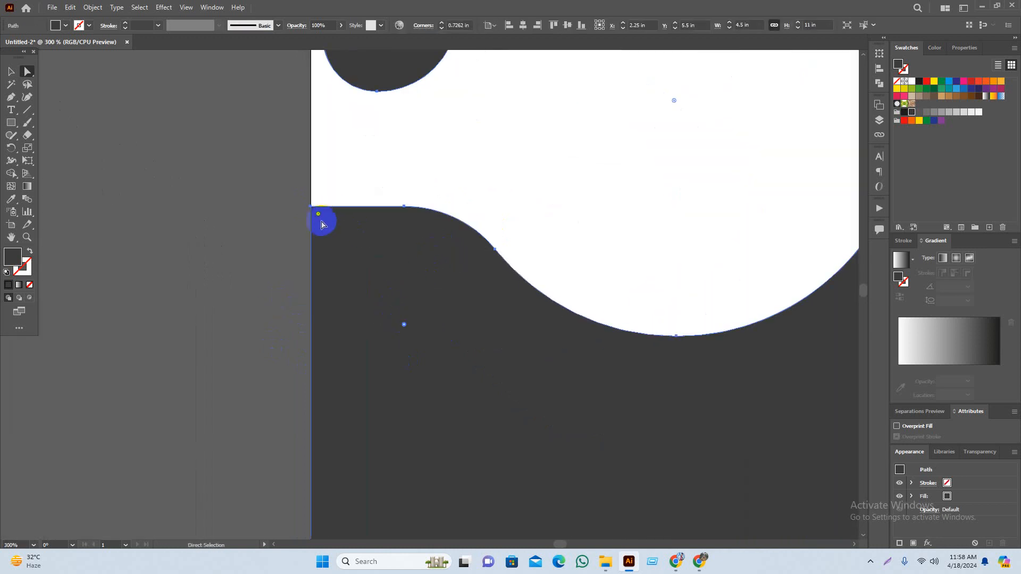
left_click_drag(323, 219, 350, 241)
left_click(241, 285)
scroll(253, 300, "down", 2)
Duplicate the hook hanger with the rounded slot, placing the copy above and to the right of the artboard
key("v")
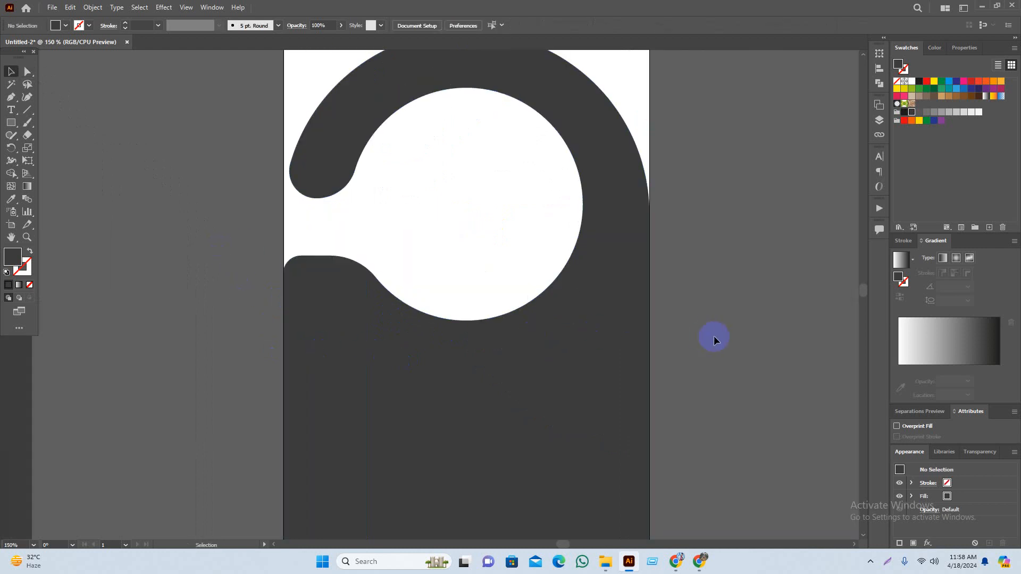
scroll(678, 348, "down", 4)
left_click_drag(686, 365, 608, 328)
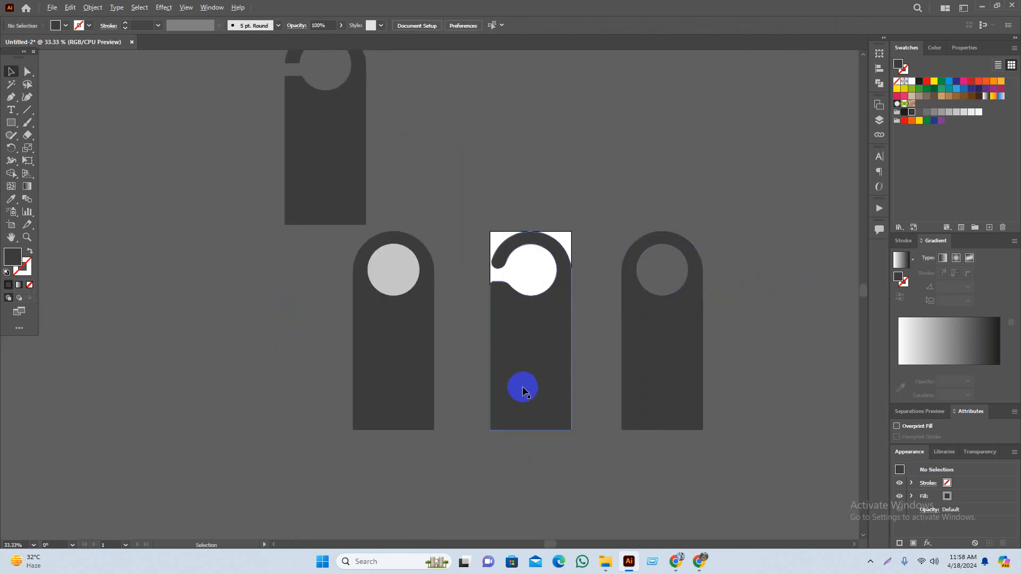
left_click_drag(522, 388, 584, 167)
left_click(746, 179)
left_click_drag(740, 181, 687, 284)
left_click_drag(560, 258, 605, 257)
left_click(729, 309)
left_click_drag(684, 349, 704, 301)
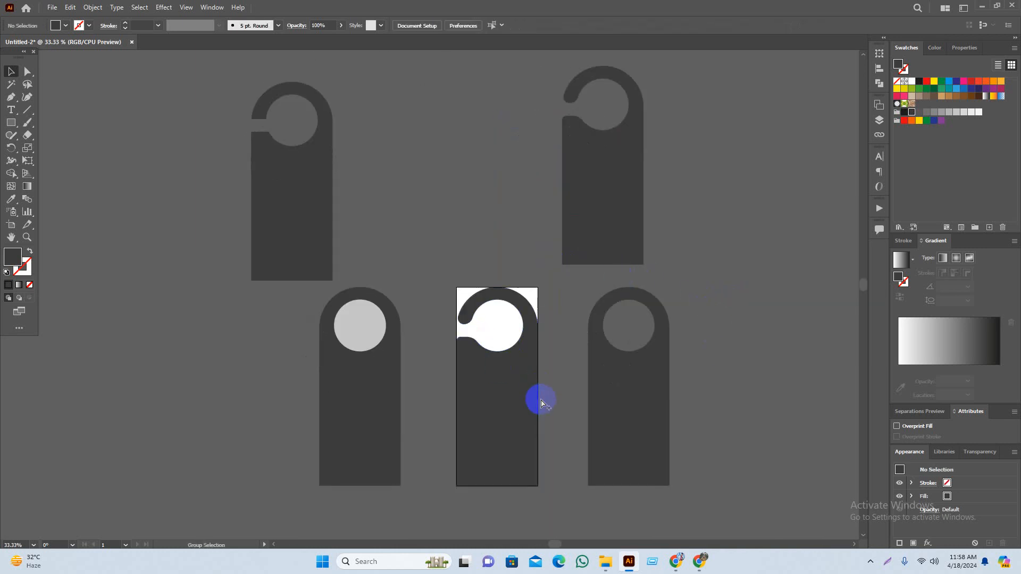
scroll(543, 410, "up", 1)
scroll(561, 416, "down", 3)
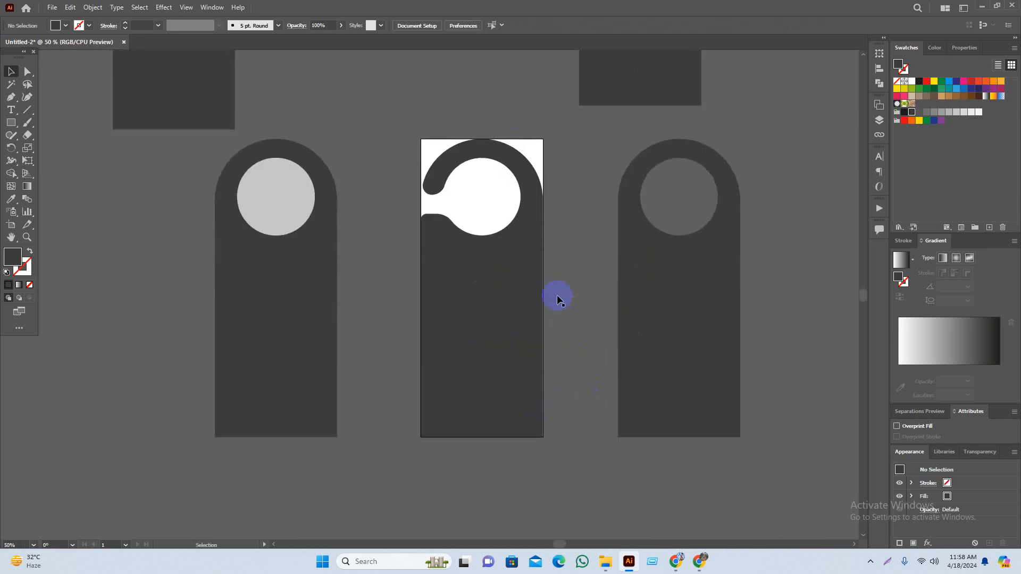
scroll(456, 194, "up", 1)
left_click(667, 314)
left_click(608, 328)
left_click_drag(601, 337, 620, 324)
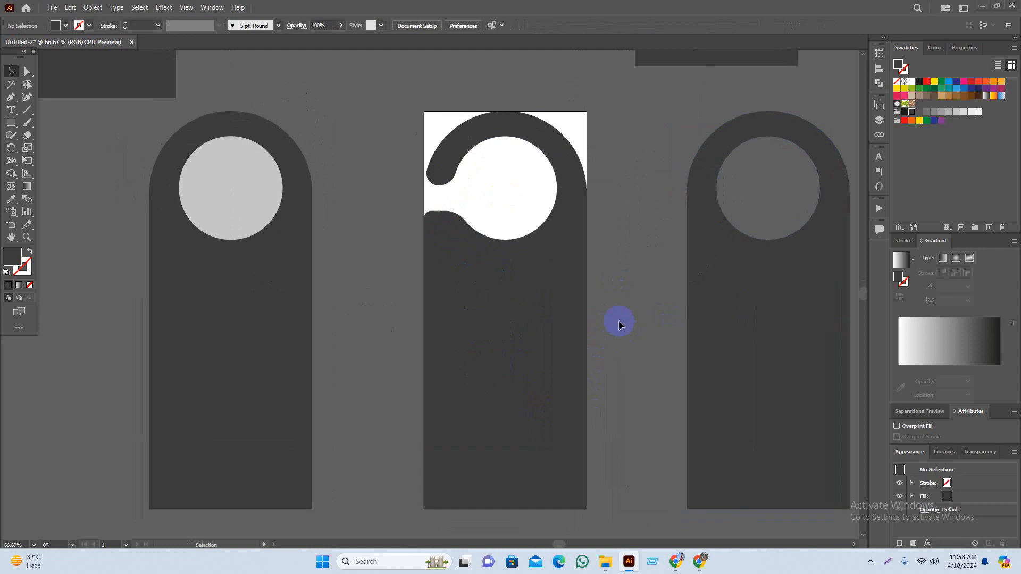
scroll(491, 294, "up", 1)
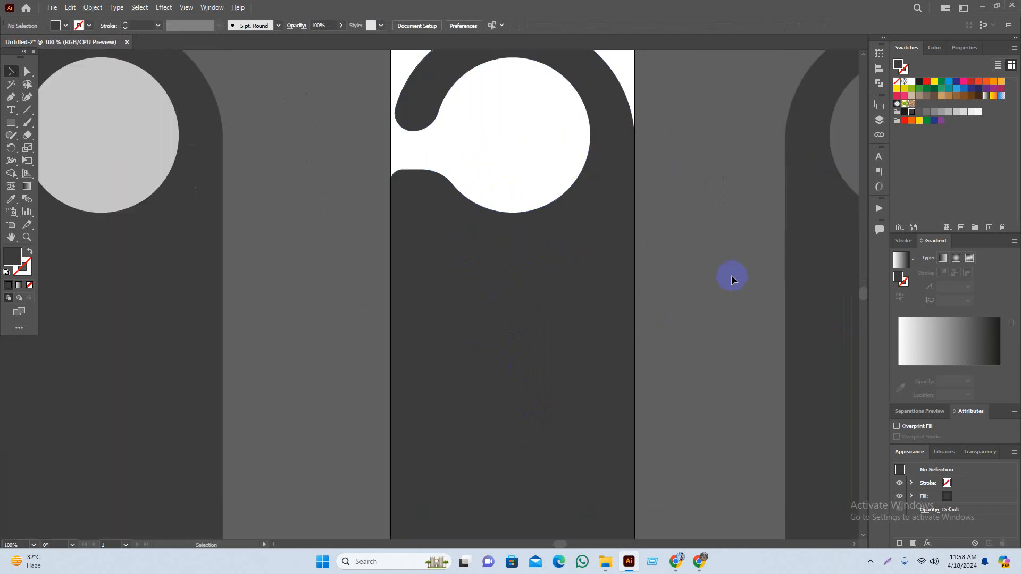
left_click_drag(727, 273, 622, 262)
scroll(622, 262, "down", 2)
Reflect the hook hanger on the artboard across the vertical axis so its slot opens to the other side
left_click(531, 306)
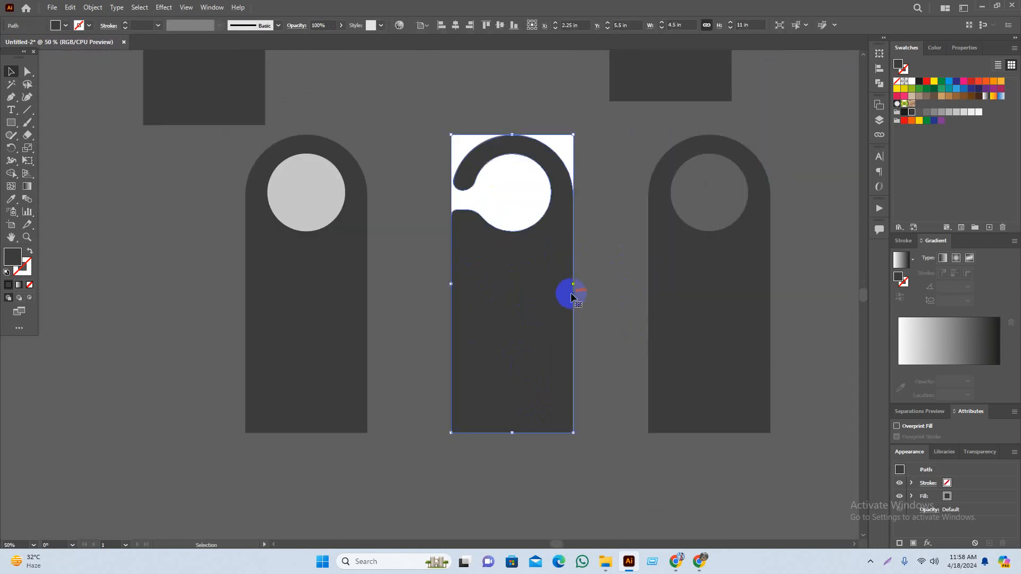
right_click(513, 277)
mouse_move(566, 451)
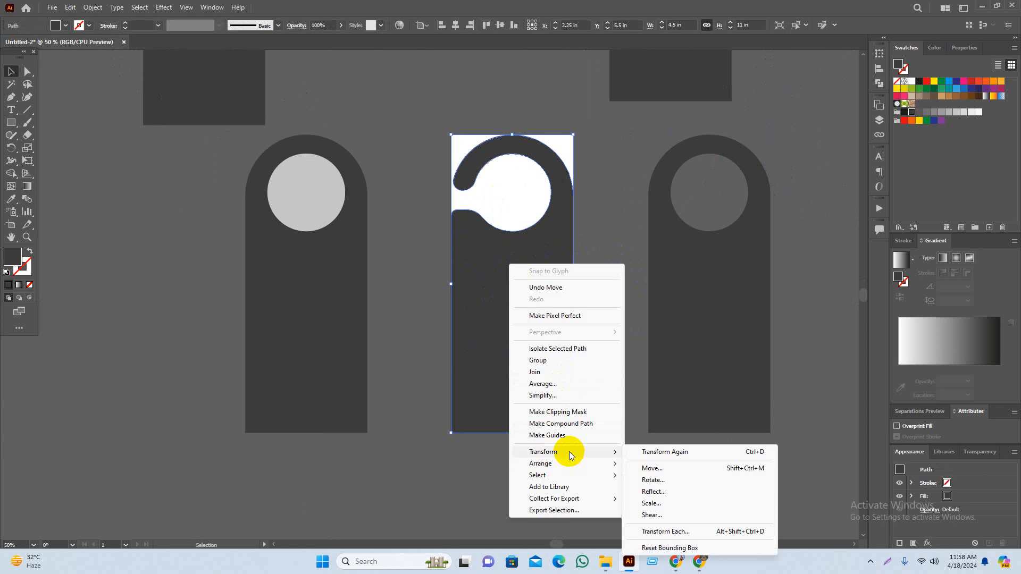
left_click(657, 491)
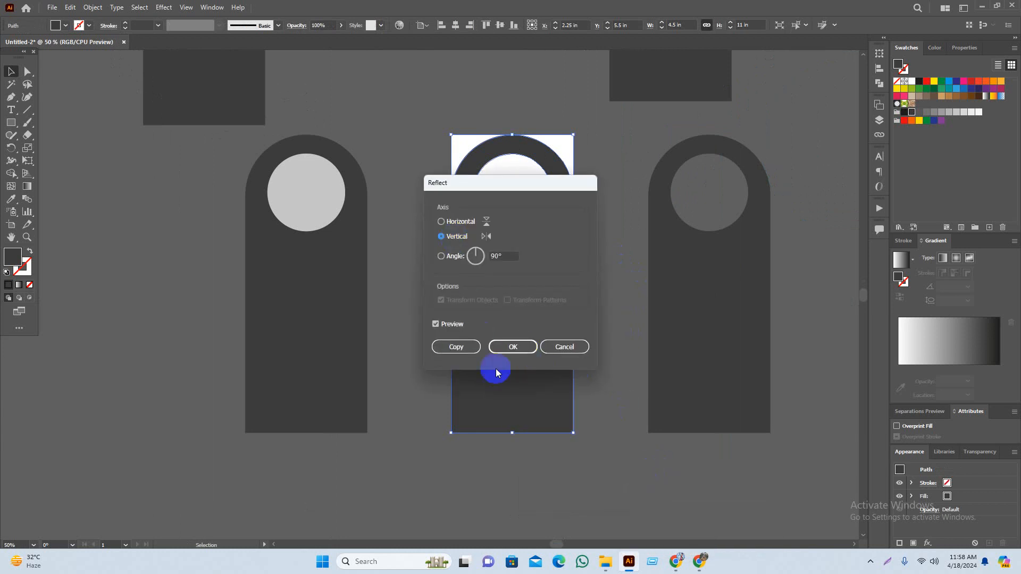
left_click(505, 351)
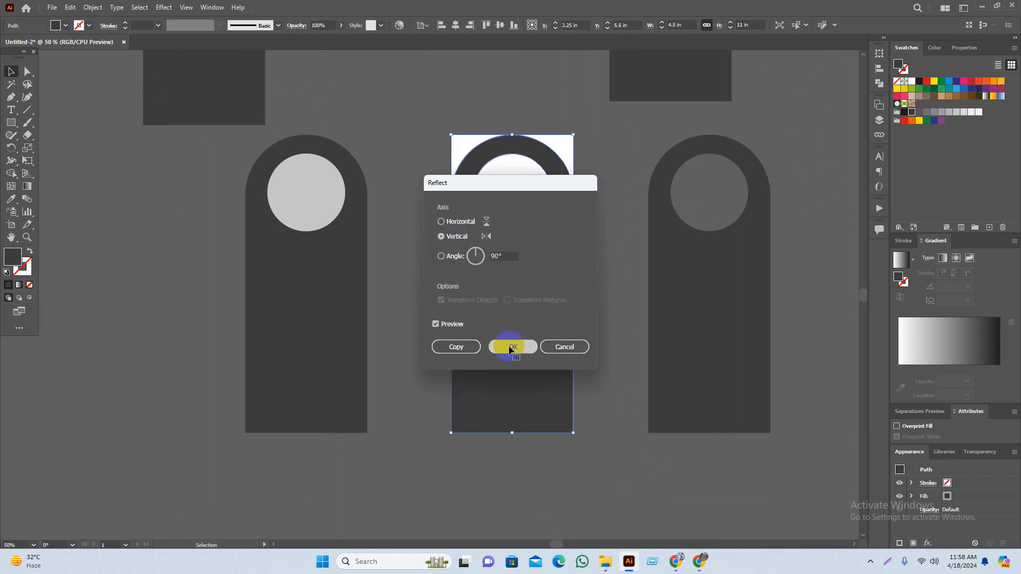
left_click(508, 347)
left_click(617, 474)
left_click_drag(617, 474, 601, 482)
scroll(537, 462, "down", 1)
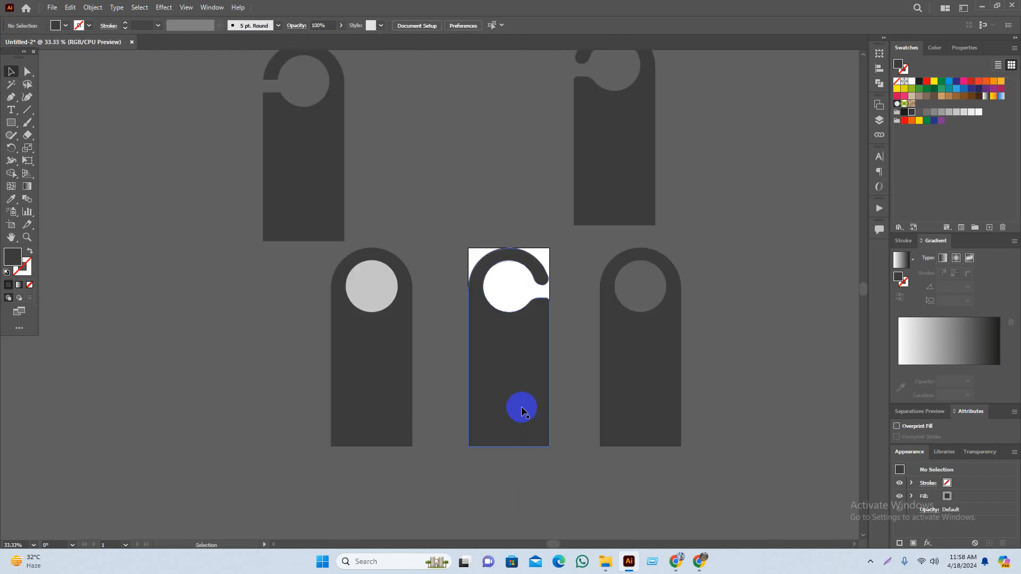
Try moving the mirrored hook hanger off the artboard to the left
left_click_drag(513, 365, 425, 370)
key("ctrl+z")
left_click(570, 466)
left_click_drag(572, 464, 564, 477)
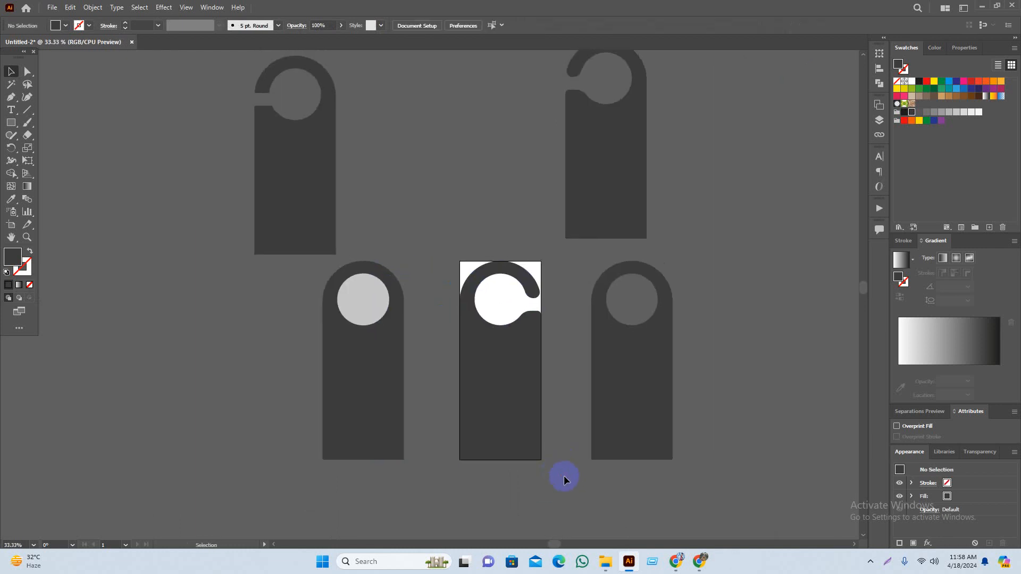
Move the mirrored hook hanger directly above the artboard, beside the unmirrored copy
scroll(496, 345, "up", 1)
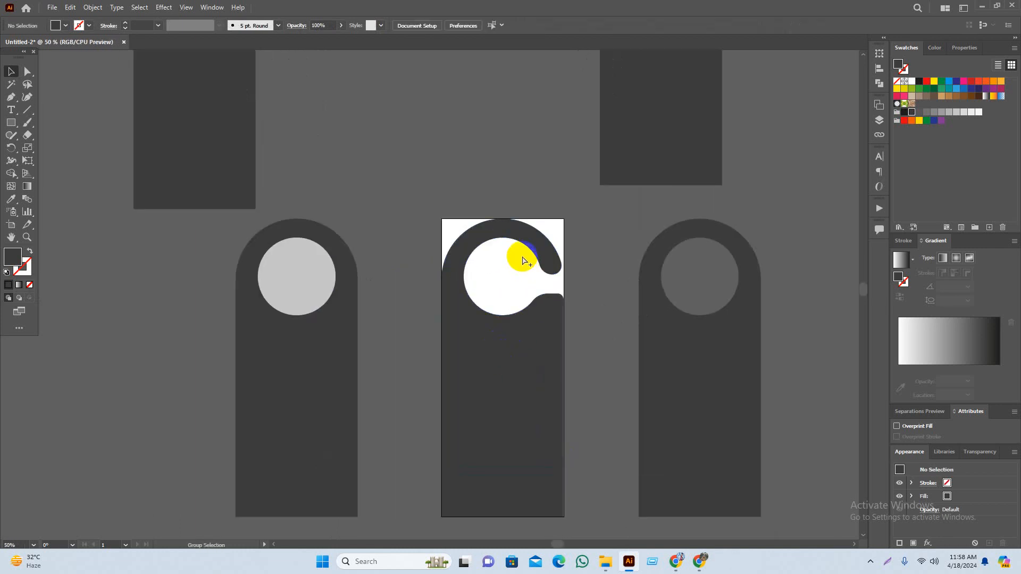
scroll(543, 391, "down", 1)
left_click_drag(535, 408, 543, 187)
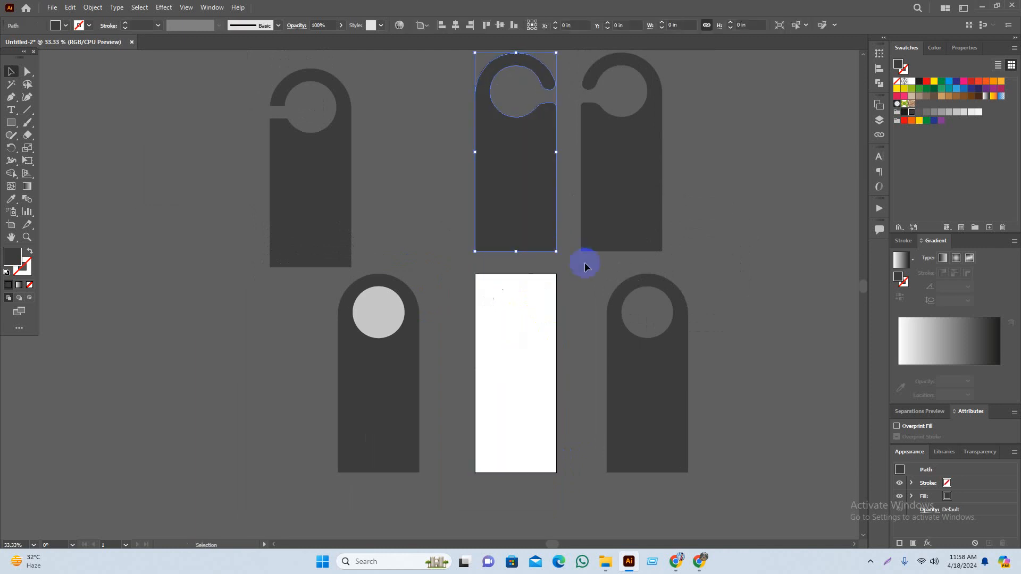
left_click(585, 305)
left_click_drag(833, 254, 809, 244)
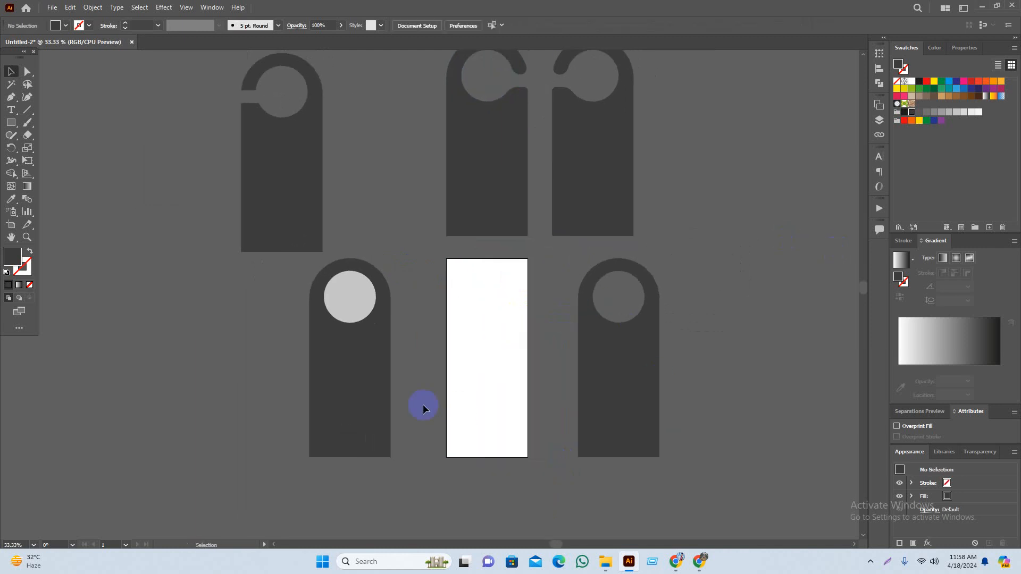
Duplicate the straight-bottomed hanger and its light grey circle, placing the copy exactly over the empty artboard
scroll(416, 454, "up", 1)
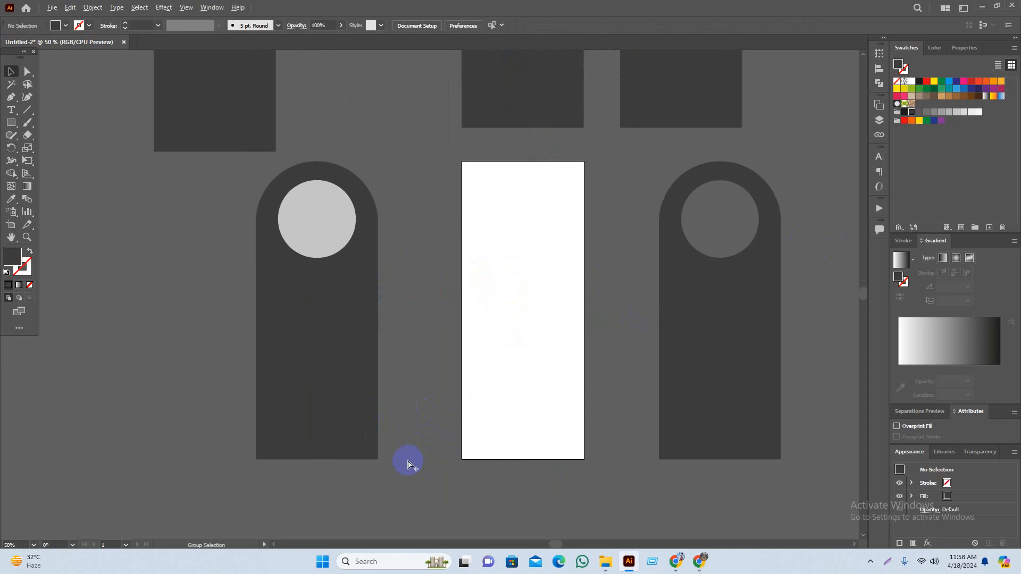
left_click(305, 366)
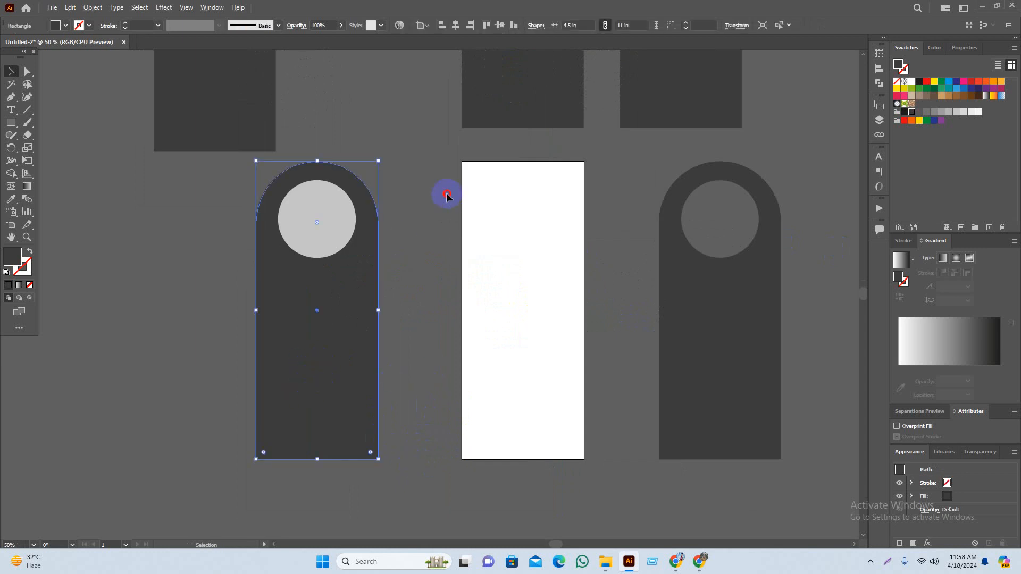
left_click_drag(285, 362, 489, 360)
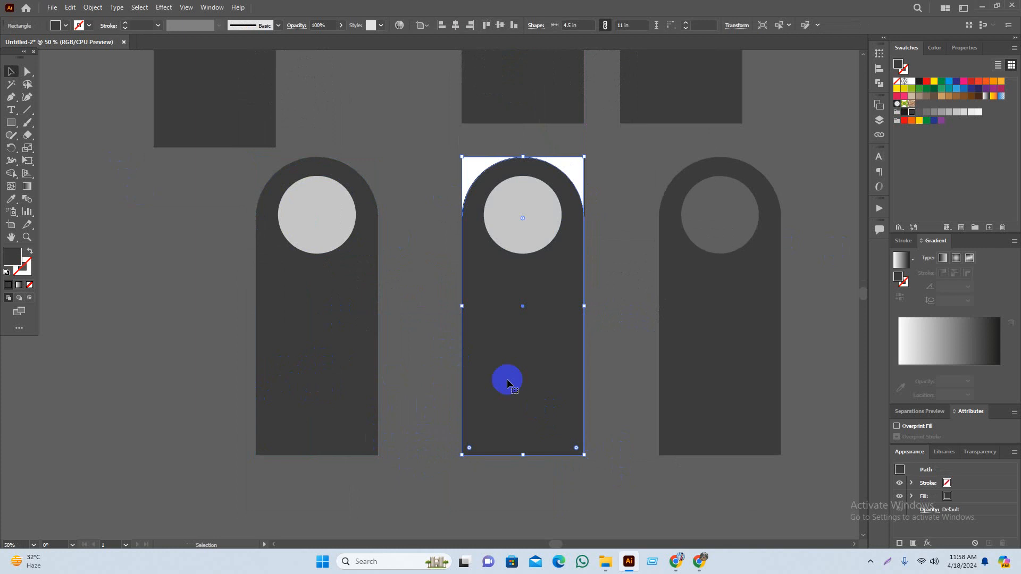
Round both lower corners of the hanger on the artboard to 2.25 in, forming a semicircular bottom end
left_click(28, 70)
left_click(520, 376)
left_click(611, 462)
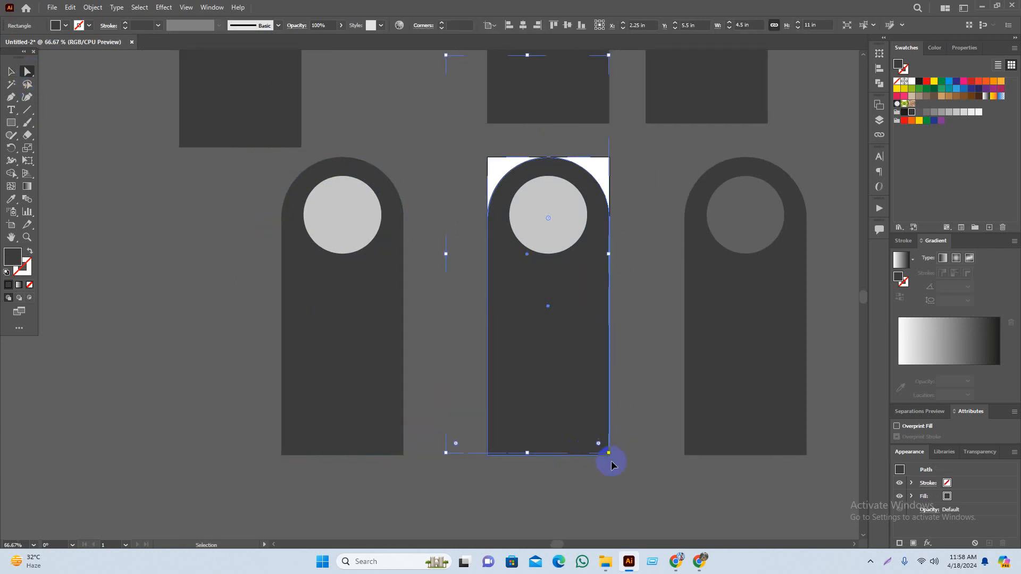
scroll(611, 464, "up", 2)
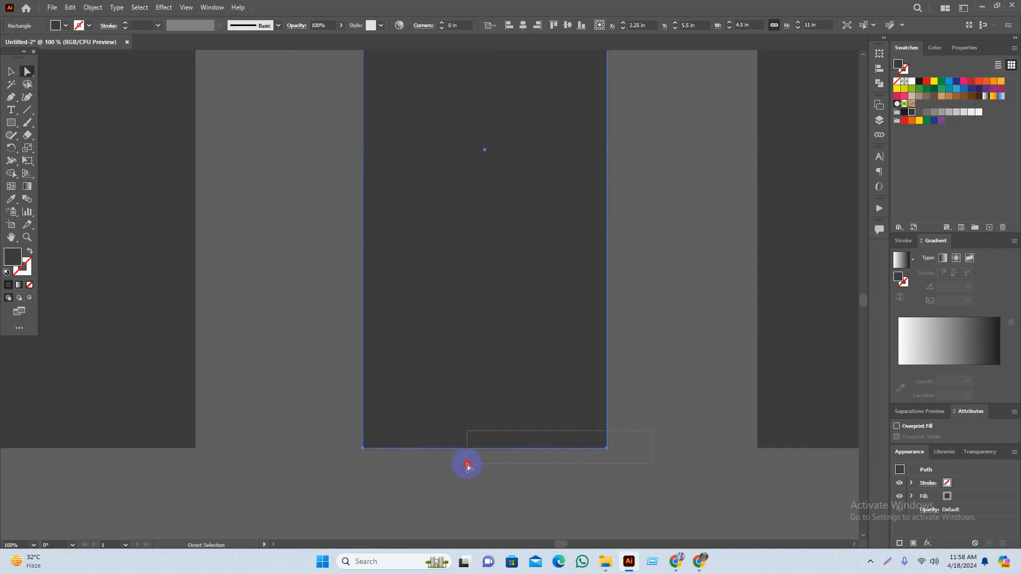
left_click_drag(467, 465, 468, 192)
scroll(565, 341, "down", 2)
left_click(600, 476)
scroll(601, 444, "up", 1)
scroll(580, 478, "down", 2)
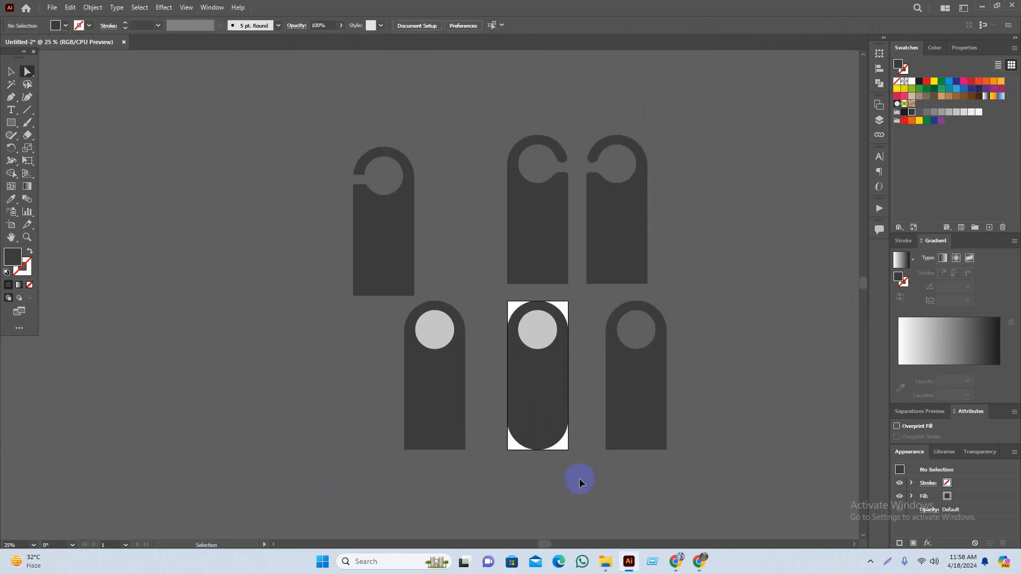
left_click_drag(596, 481, 585, 486)
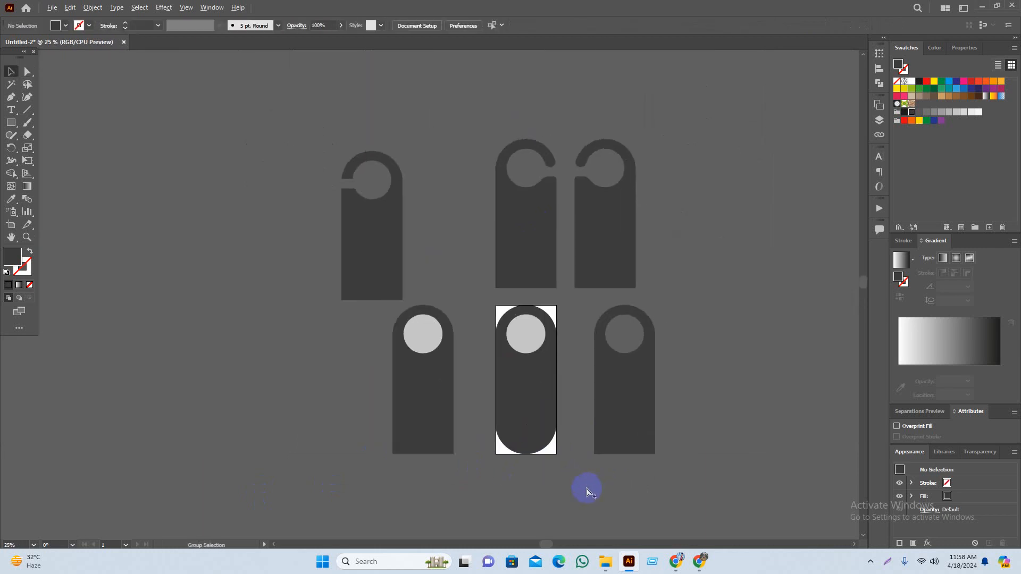
Duplicate the pill-shaped hanger with its light grey circle, placing the copy at the far left of the lower row
scroll(532, 223, "up", 1)
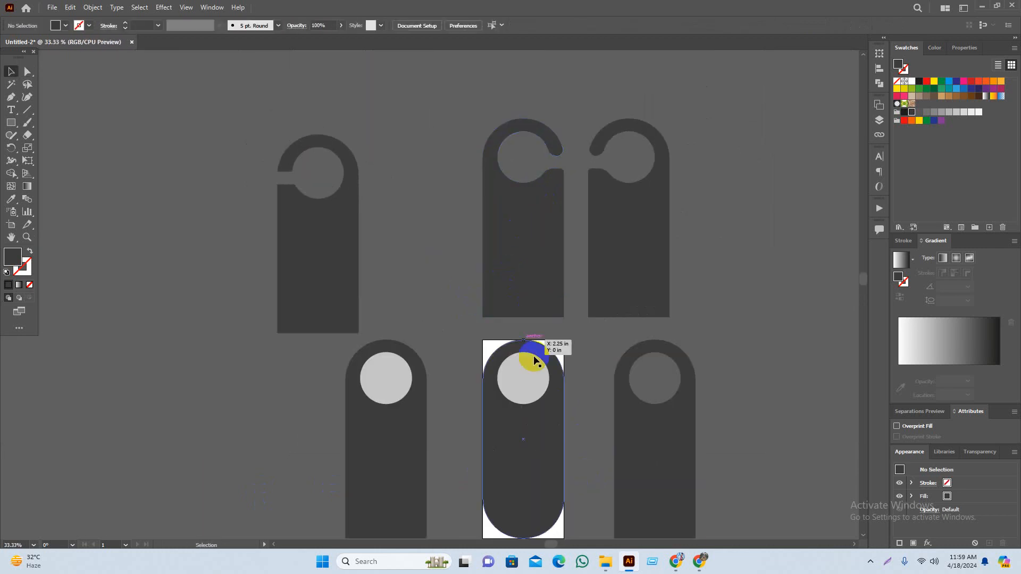
scroll(574, 319, "down", 3)
left_click_drag(595, 269, 470, 437)
left_click_drag(516, 372, 227, 371)
left_click(533, 441)
scroll(525, 499, "up", 2)
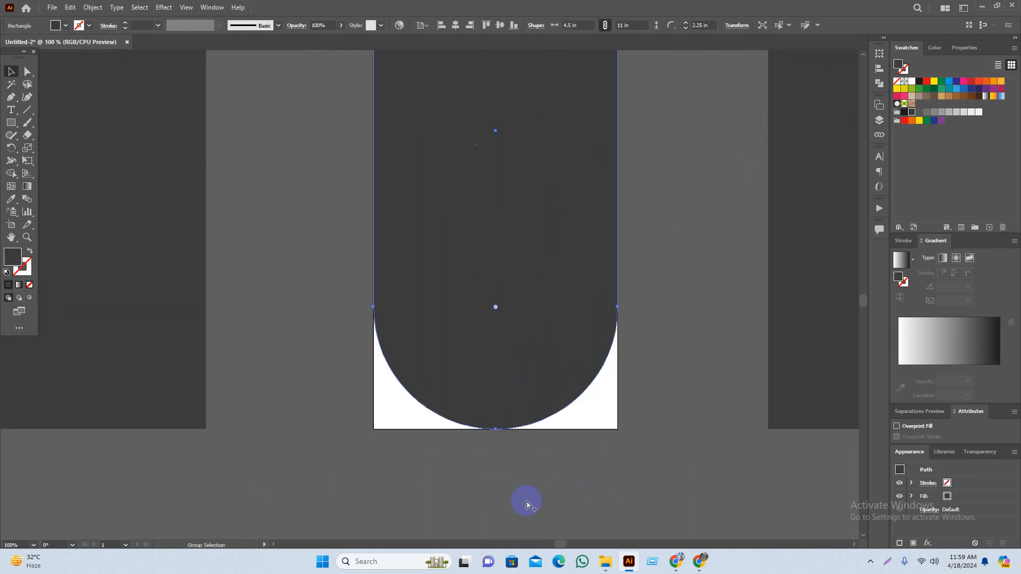
left_click(524, 497)
Move the pill-shaped hanger and its circle off the artboard to the far right of the lower row
scroll(614, 472, "down", 3)
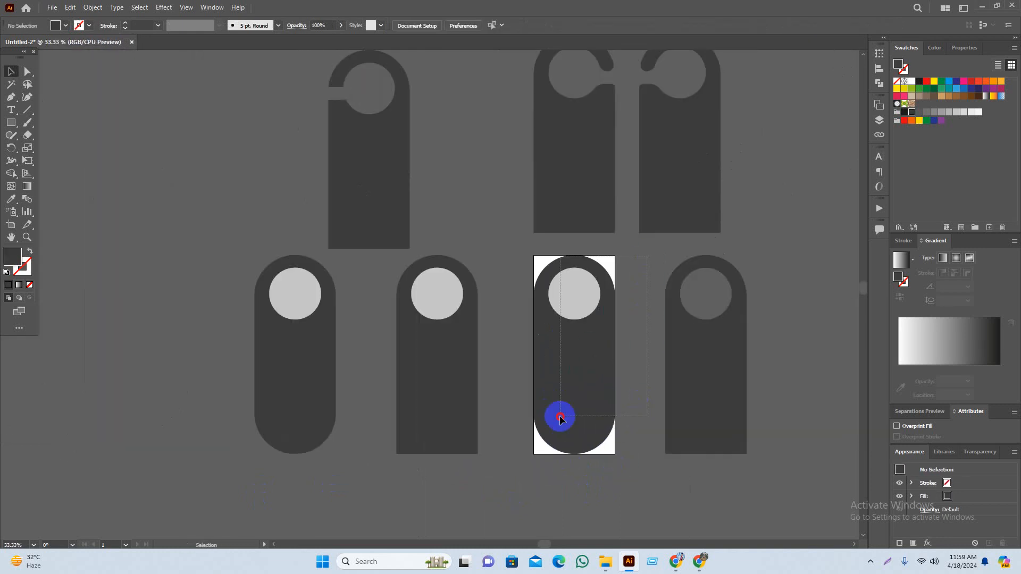
scroll(445, 399, "right", 3)
left_click_drag(444, 398, 725, 404)
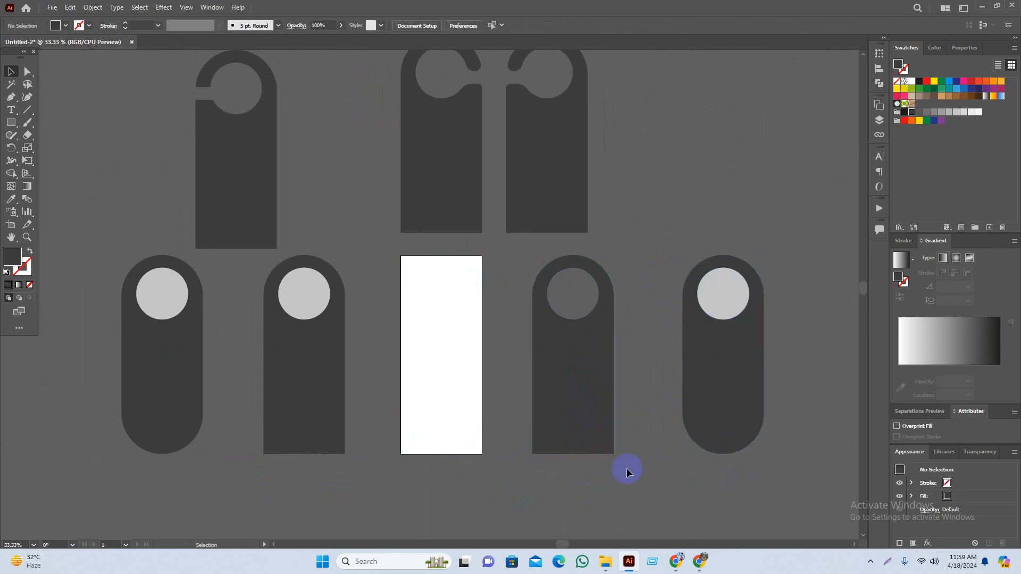
left_click_drag(622, 229, 643, 256)
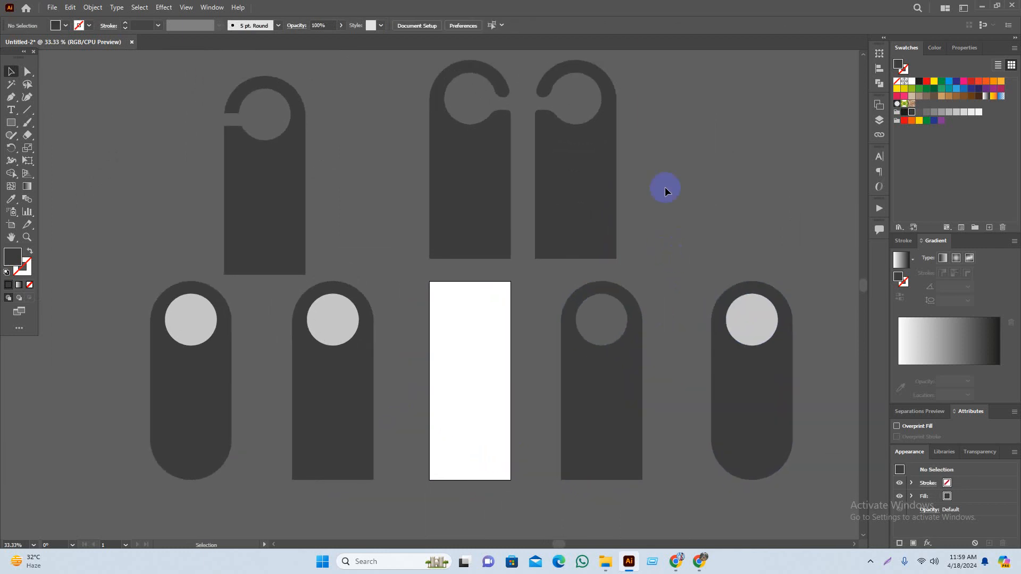
Duplicate the hook hanger with the left-facing rounded slot onto the artboard, aligning it horizontally centred and to the artboard's top
left_click(558, 213)
left_click_drag(558, 212, 451, 420)
left_click(455, 25)
left_click(485, 25)
left_click(540, 478)
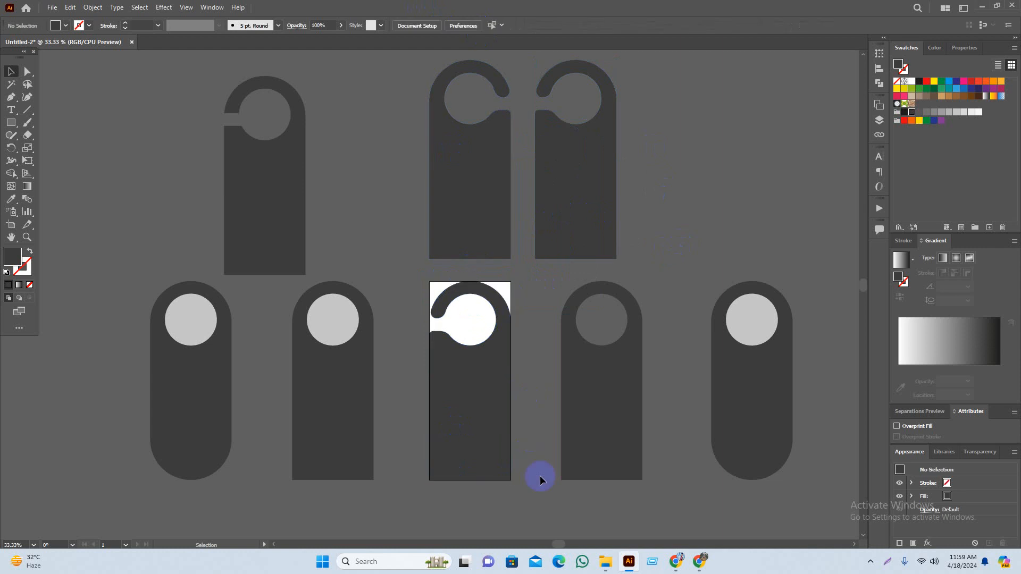
Round the lower-right corner of the hook hanger on the artboard to about 3.1 in and dismiss the browser notification
scroll(490, 480, "down", 2)
scroll(490, 481, "up", 2)
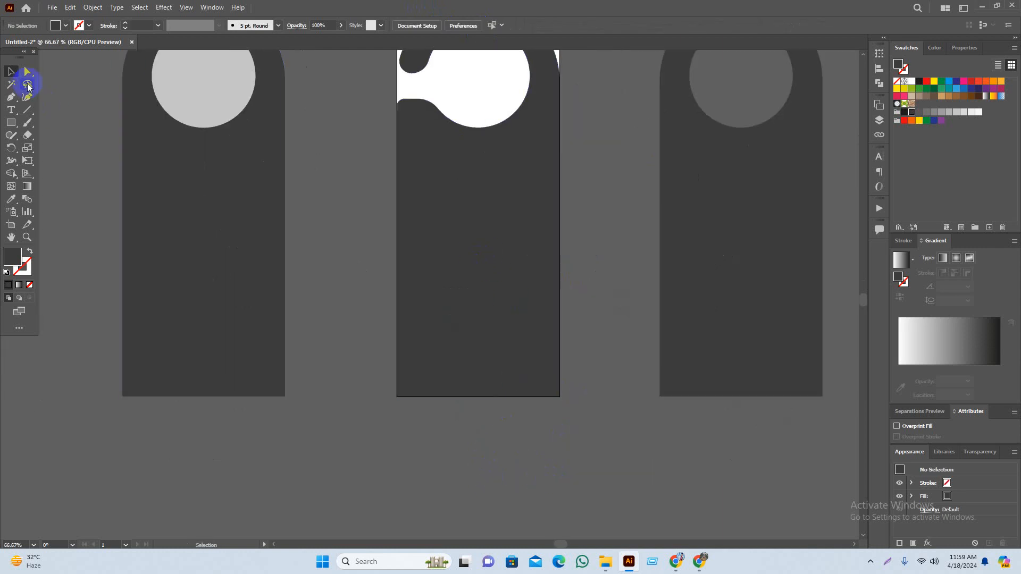
scroll(565, 419, "up", 2)
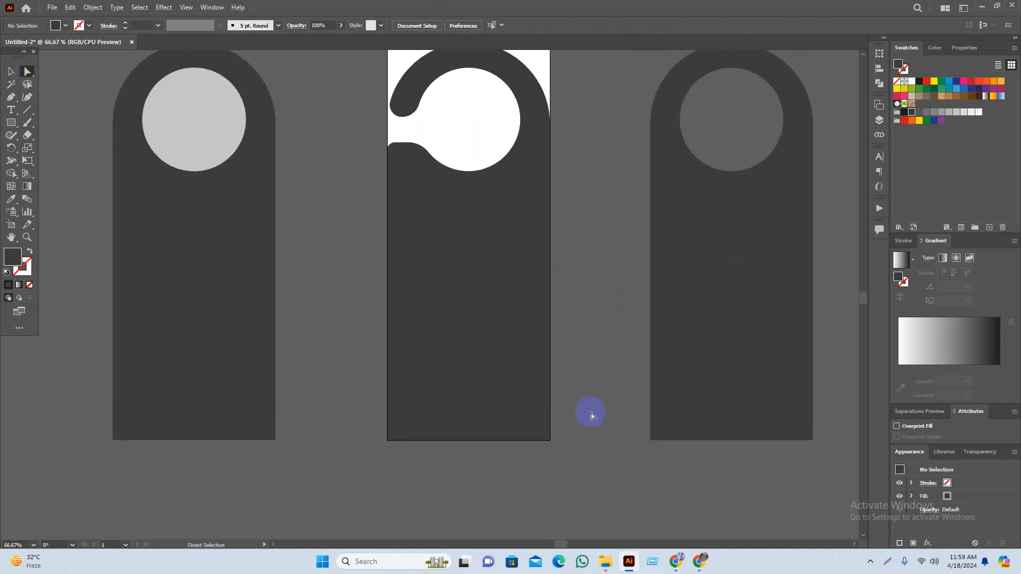
left_click_drag(594, 516, 522, 396)
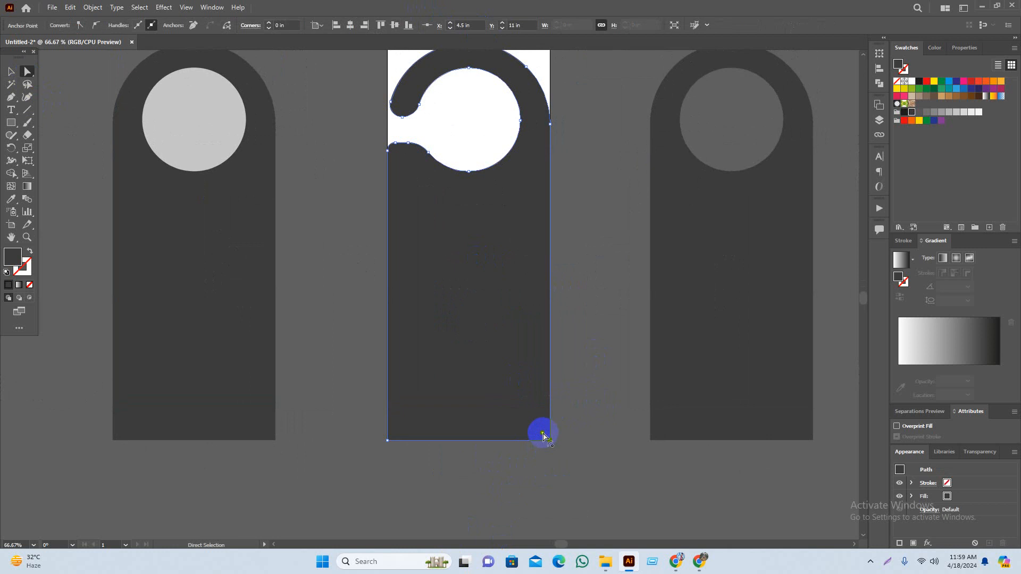
left_click_drag(543, 435, 464, 354)
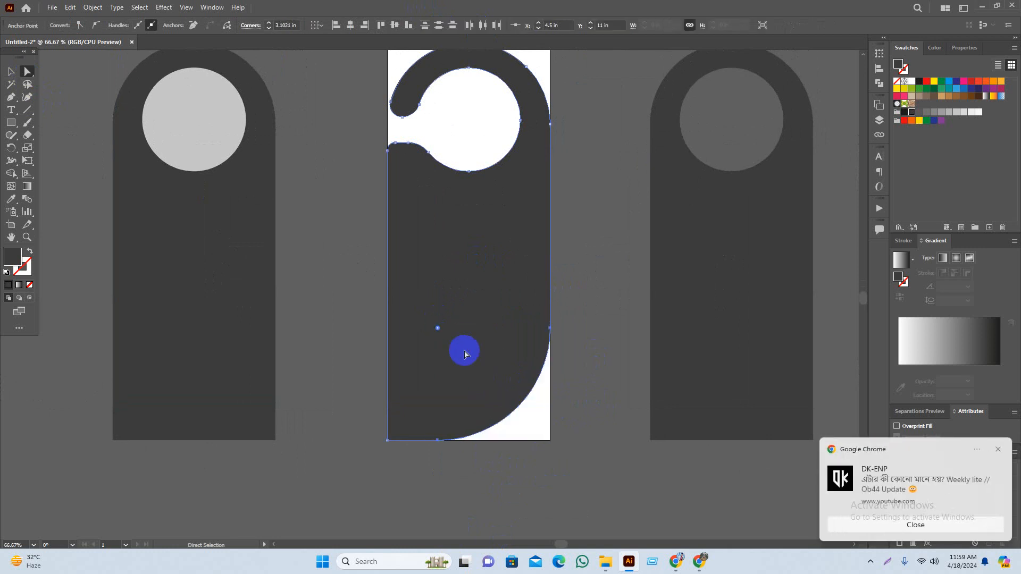
left_click(744, 534)
left_click(915, 538)
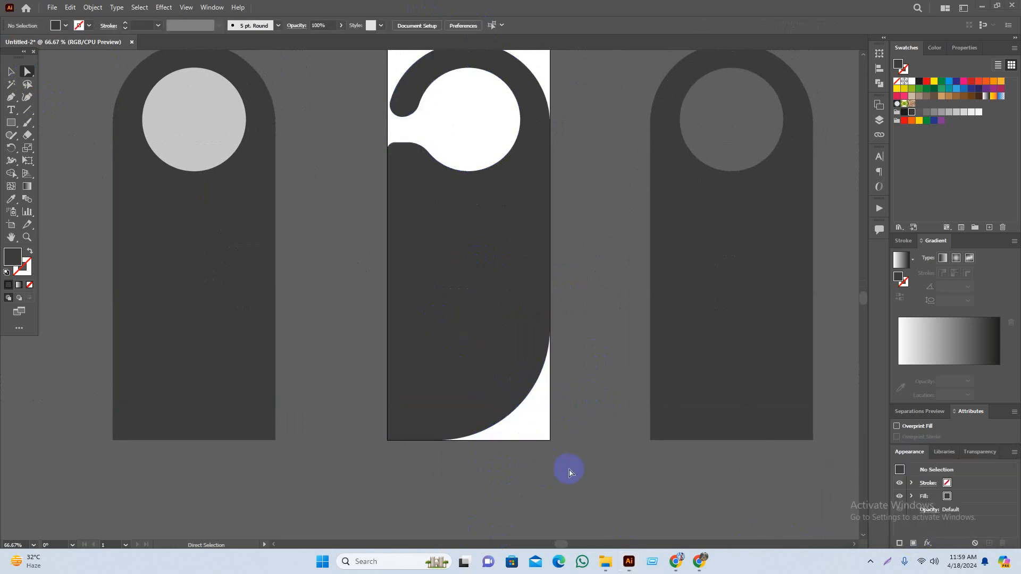
Round the lower-left corner of the hook hanger with a small radius and move the hanger off the artboard to the lower row's far right
left_click_drag(579, 397, 585, 439)
scroll(579, 452, "down", 1)
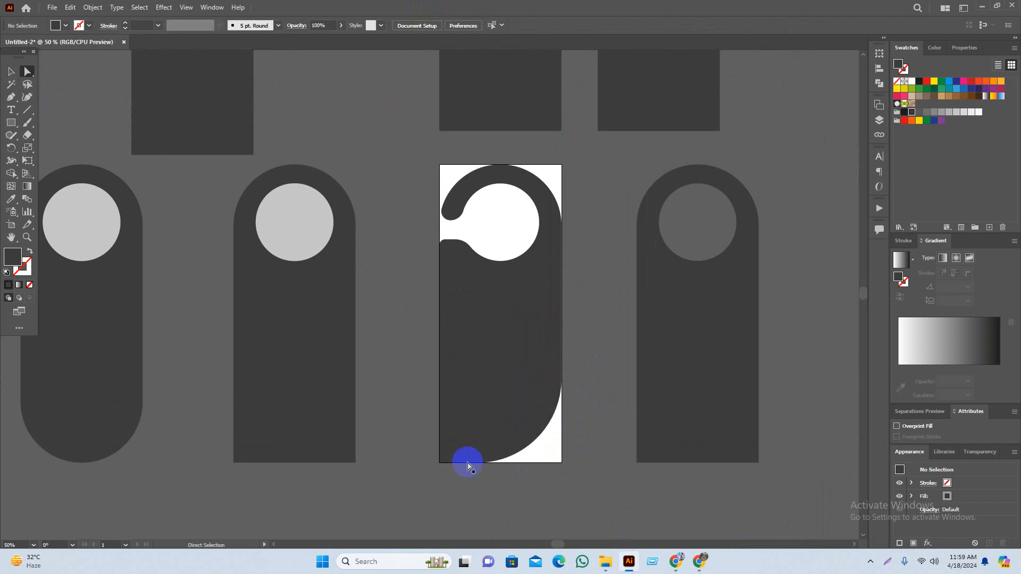
left_click(488, 417)
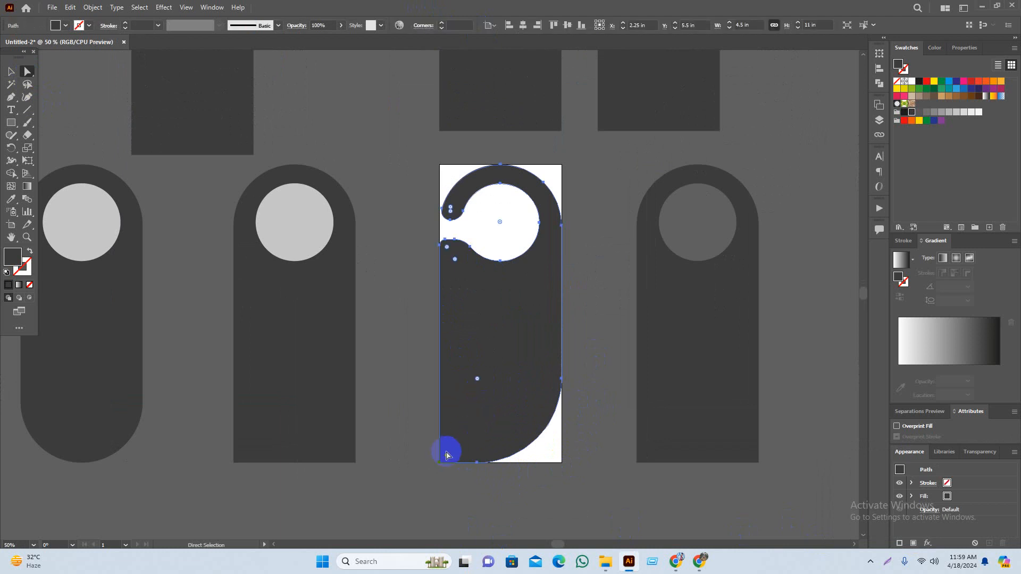
left_click_drag(457, 433, 822, 395)
left_click(462, 524)
scroll(552, 505, "down", 1)
scroll(546, 513, "right", 3)
left_click(752, 478)
scroll(707, 484, "right", 3)
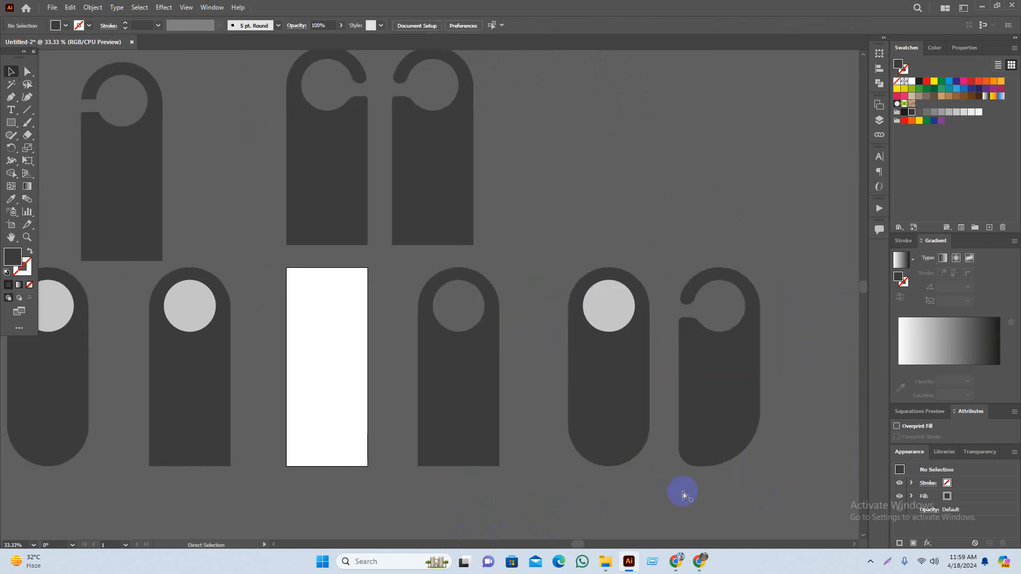
scroll(683, 494, "down", 1)
scroll(686, 477, "down", 1)
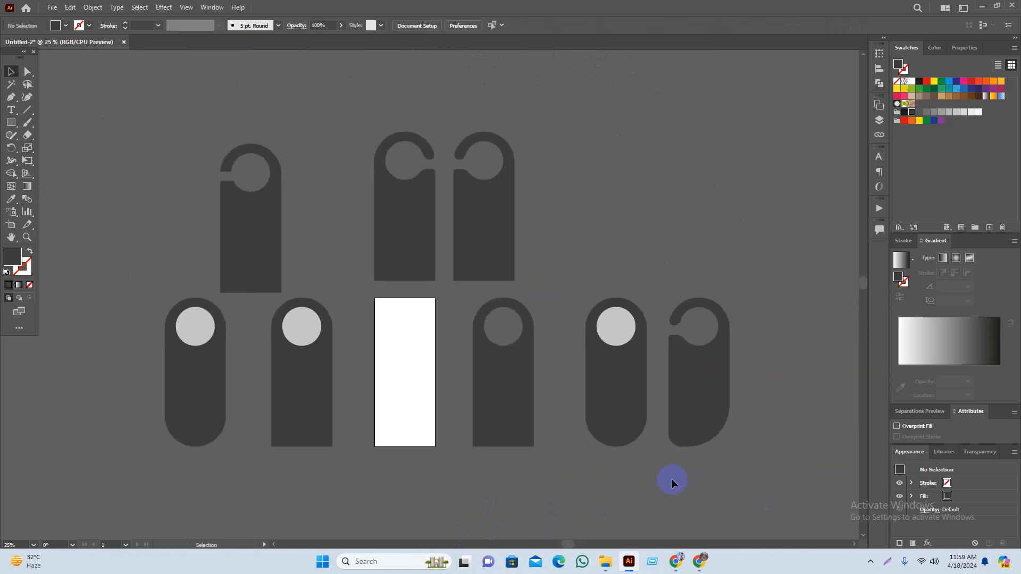
scroll(611, 463, "down", 1)
scroll(611, 463, "left", 1)
scroll(572, 479, "left", 1)
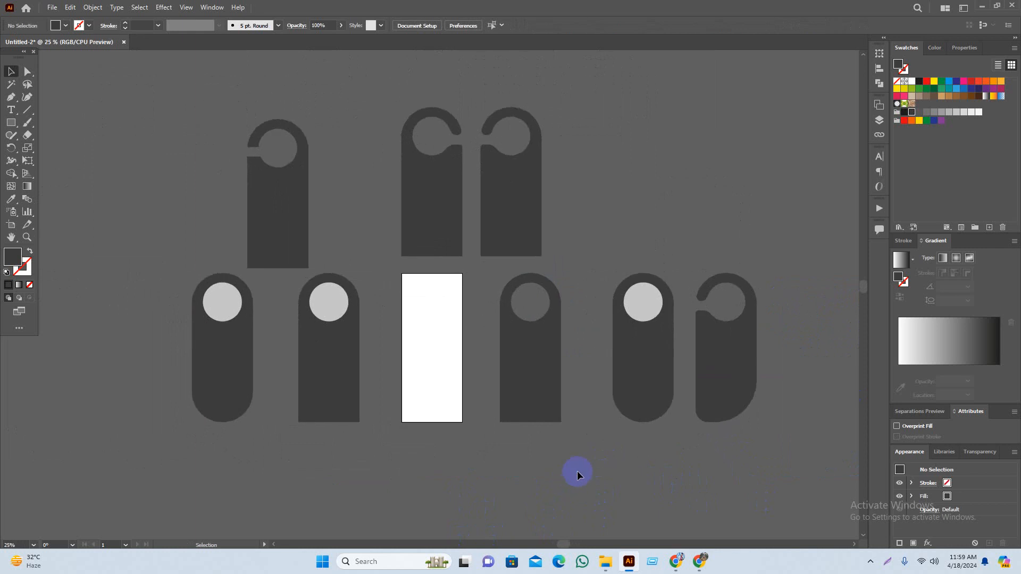
scroll(568, 476, "left", 2)
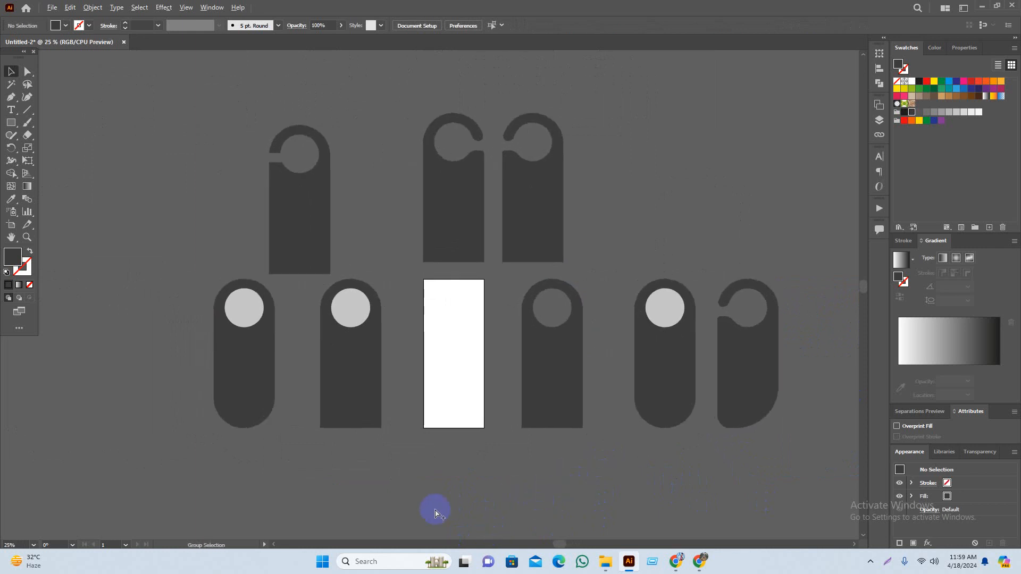
scroll(455, 311, "up", 1)
left_click_drag(477, 397, 446, 407)
left_click_drag(473, 360, 506, 389)
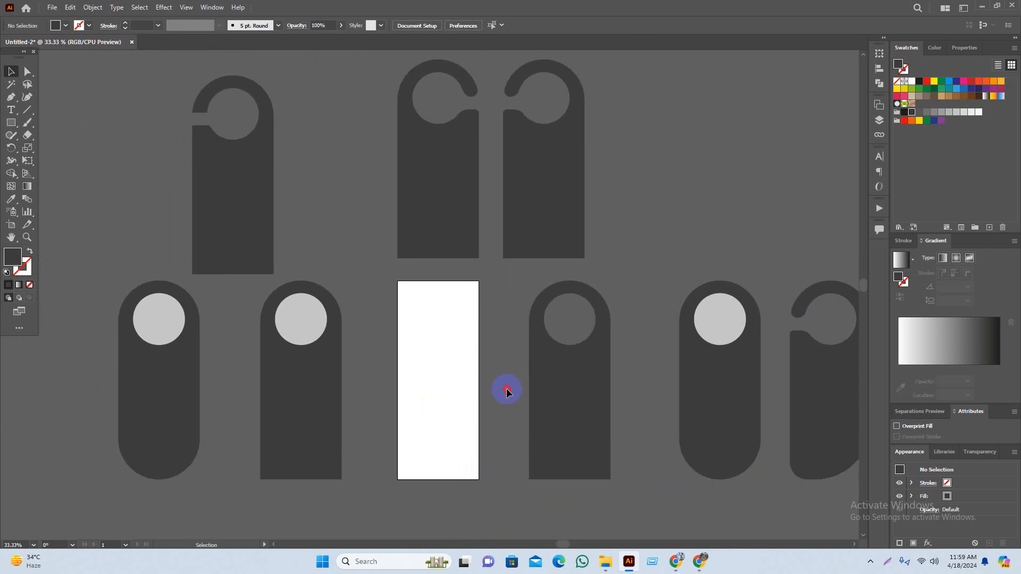
left_click_drag(506, 392, 533, 391)
left_click_drag(573, 356, 502, 328)
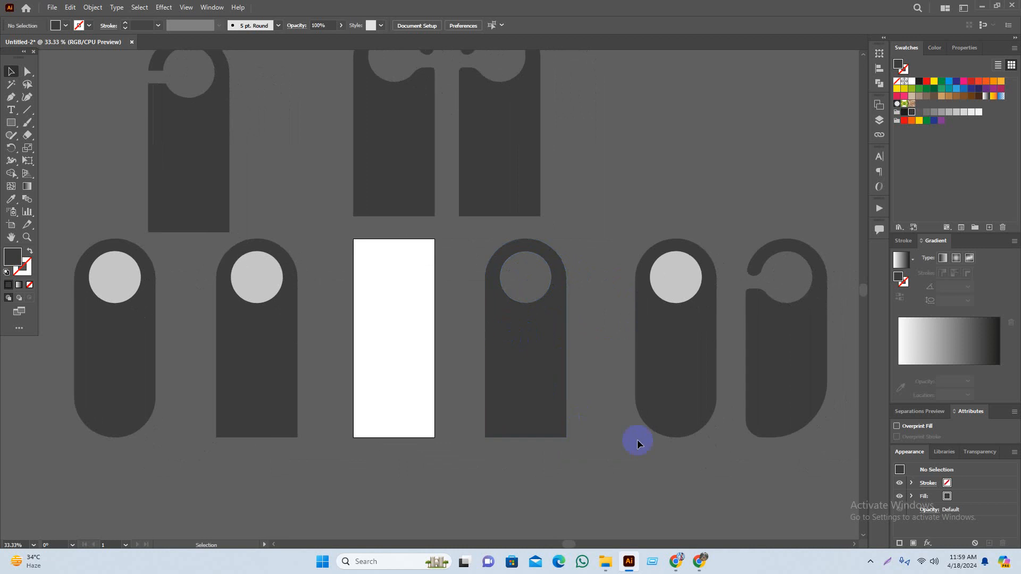
scroll(646, 465, "left", 1)
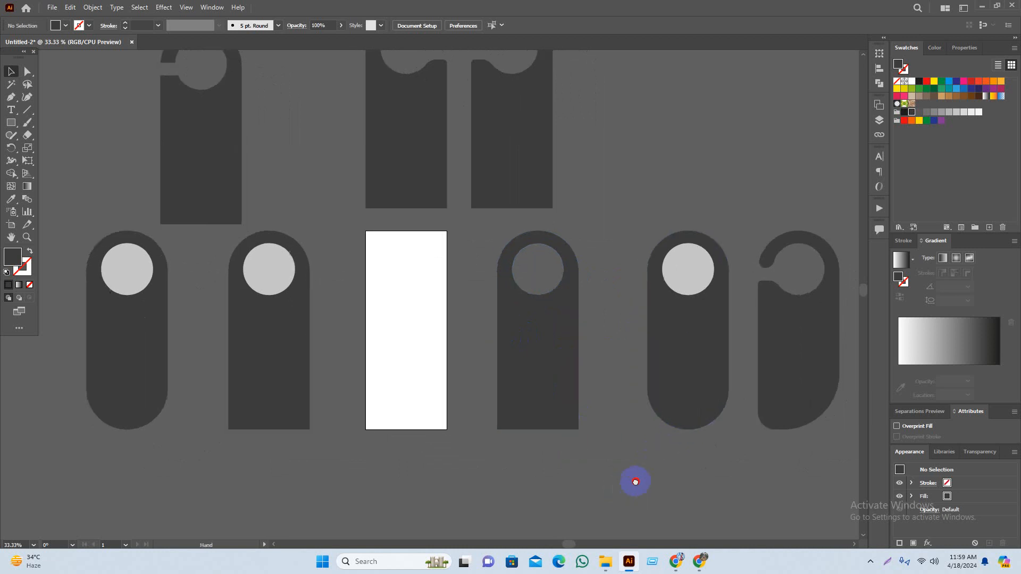
Align the hook hanger with rounded lower corners horizontally to the artboard so that it fills it
left_click(792, 308)
scroll(813, 386, "up", 5)
scroll(814, 385, "right", 2)
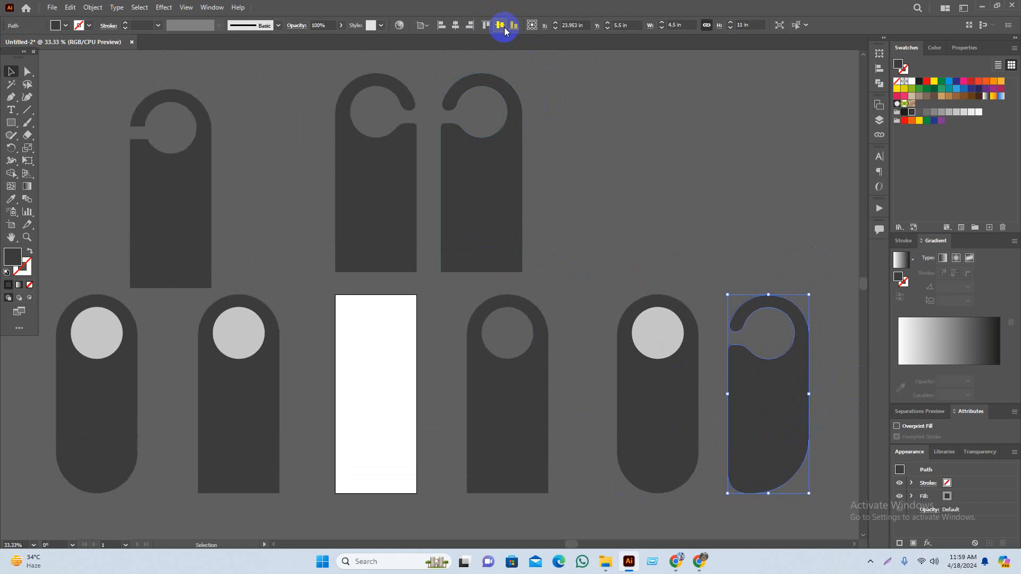
left_click(470, 27)
left_click(745, 221)
scroll(616, 463, "down", 2)
scroll(615, 463, "left", 6)
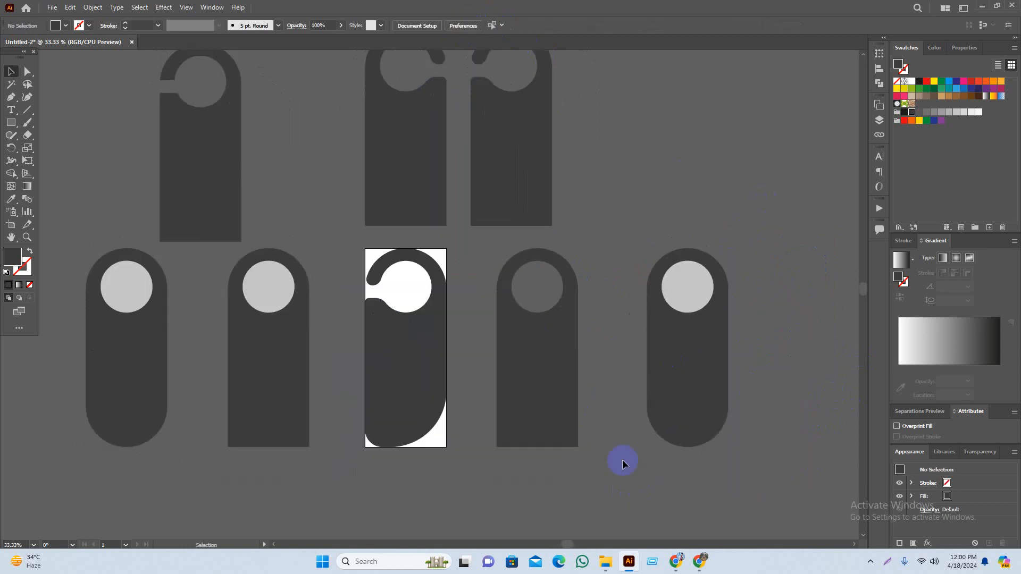
scroll(551, 358, "up", 1)
left_click_drag(551, 358, 414, 366)
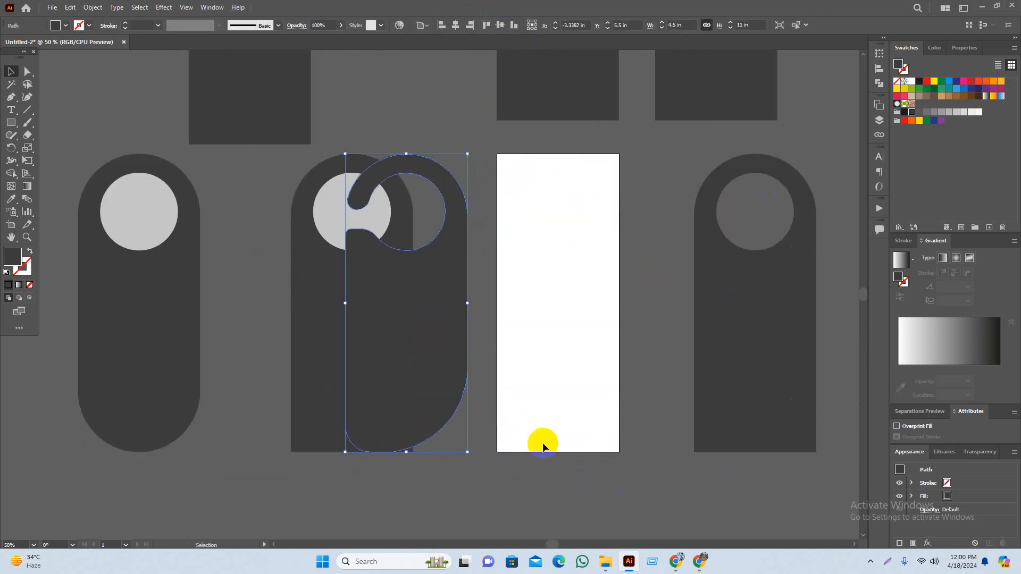
key("ctrl+z")
left_click(567, 498)
scroll(590, 489, "right", 3)
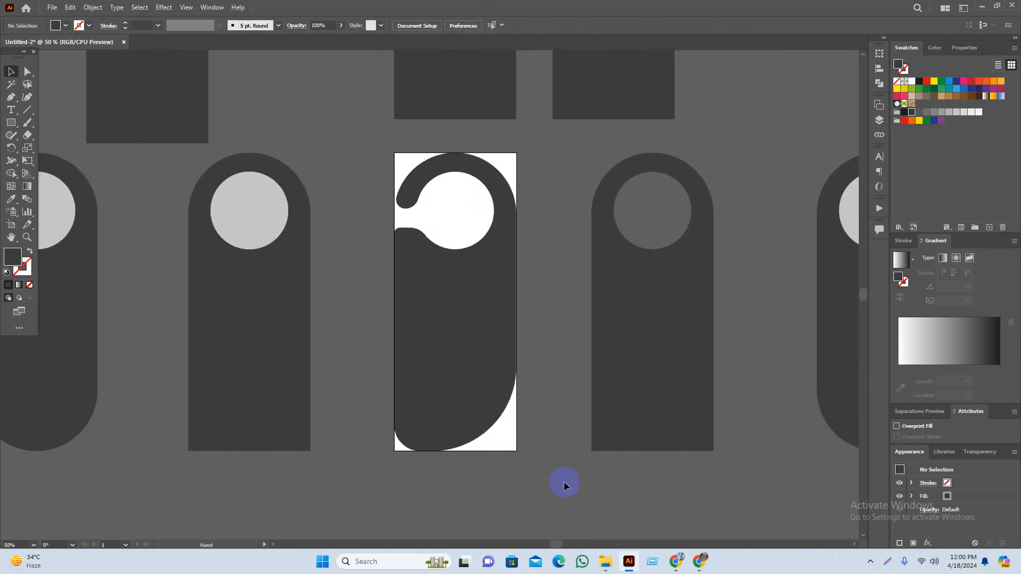
scroll(560, 478, "down", 1)
scroll(577, 487, "right", 2)
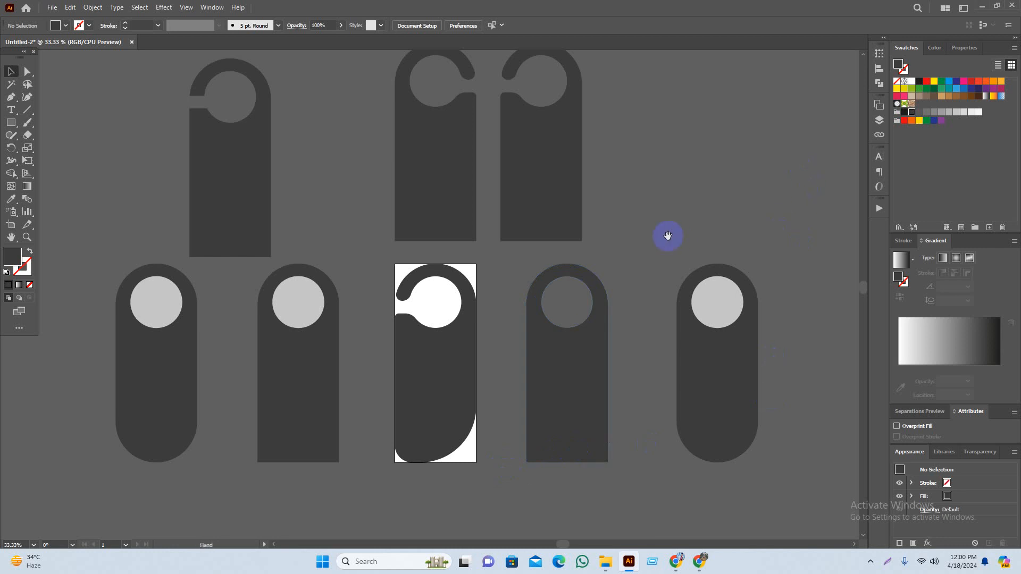
left_click_drag(667, 235, 681, 225)
left_click_drag(507, 499, 514, 500)
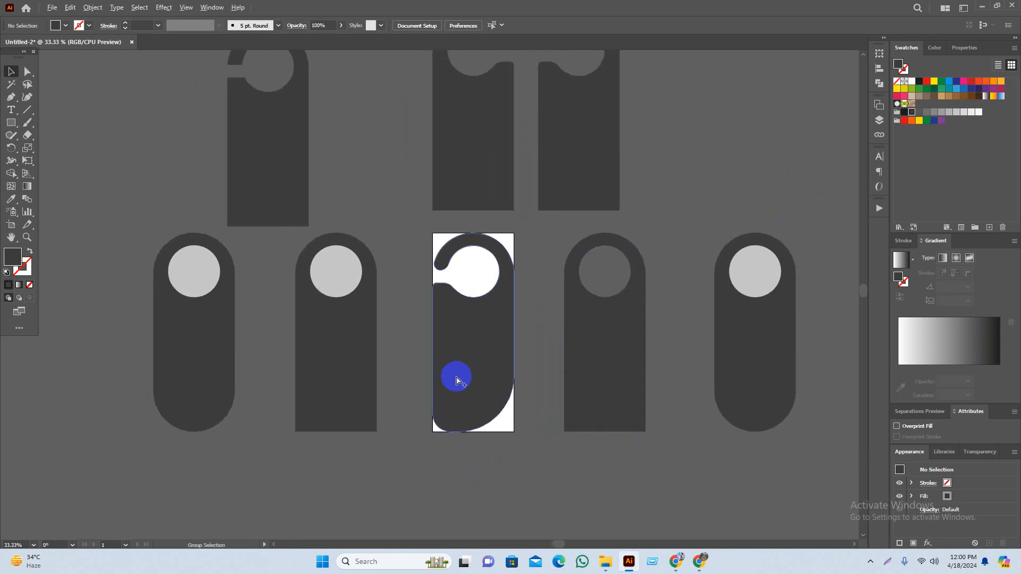
scroll(457, 376, "up", 1)
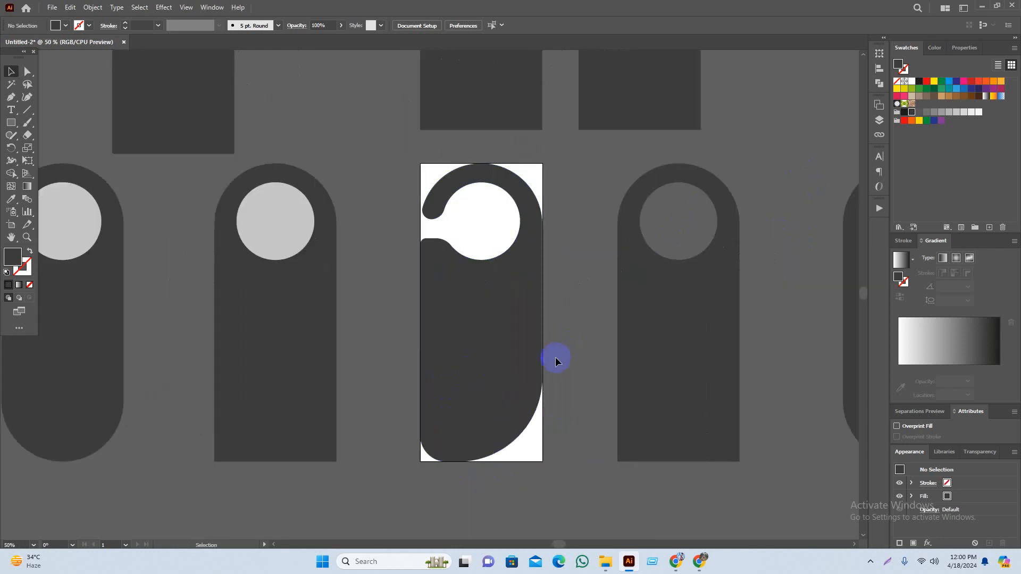
Move the three hangers left of the artboard, one in the upper row and two in the lower row, farther up and left
scroll(489, 365, "down", 2)
left_click_drag(319, 404, 225, 458)
left_click_drag(354, 365, 148, 303)
left_click(260, 426)
Move the upper pair of slotted hook hangers up and right, and shift the two lower hangers beside the artboard farther right
left_click_drag(588, 212, 848, 152)
left_click_drag(745, 460, 744, 457)
left_click_drag(583, 371, 721, 397)
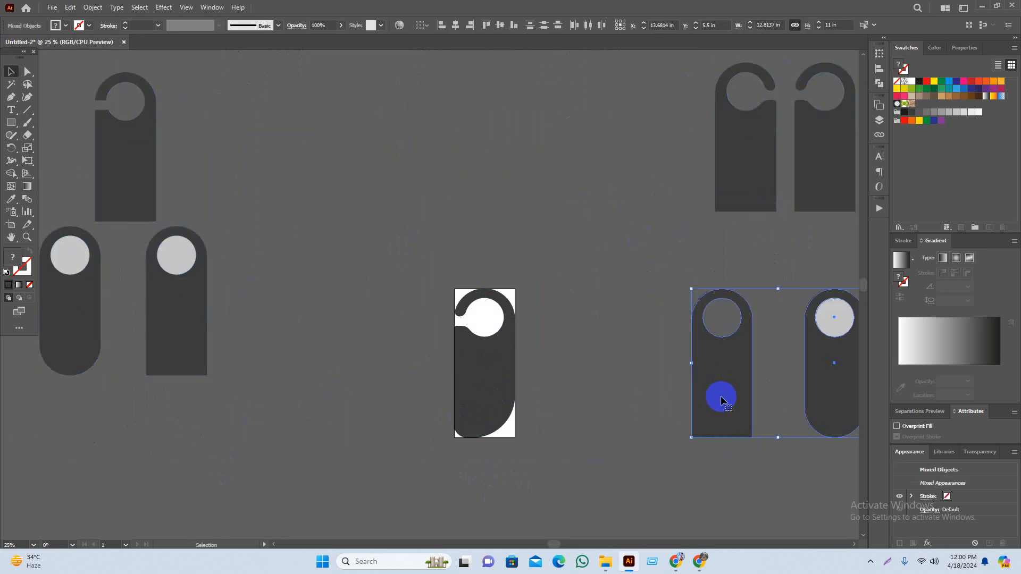
left_click(488, 463)
scroll(479, 366, "up", 2)
scroll(501, 372, "up", 1)
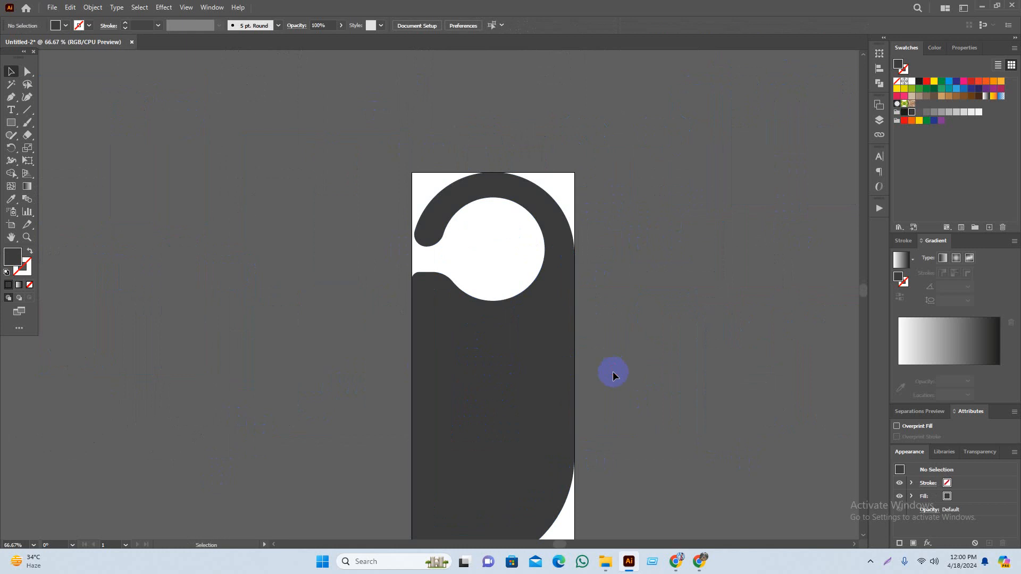
scroll(611, 351, "down", 3)
scroll(621, 271, "up", 1)
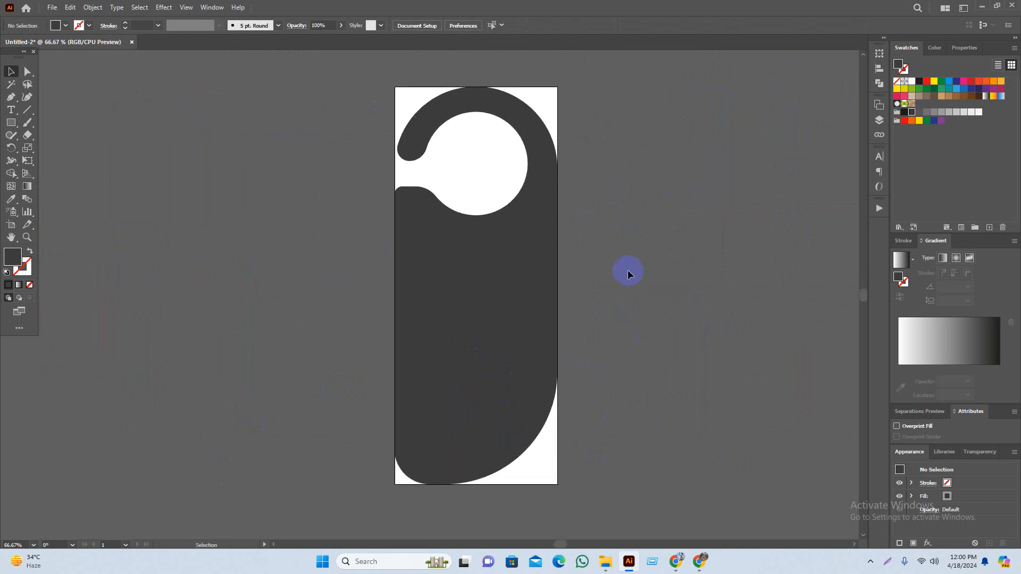
left_click_drag(456, 318, 404, 426)
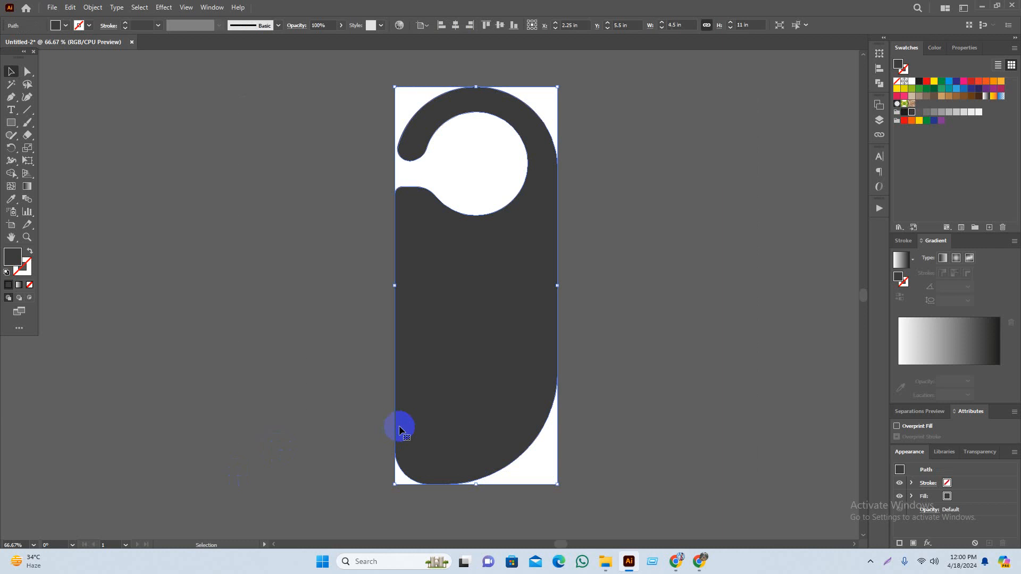
left_click_drag(457, 385, 642, 344)
key("ctrl+z")
left_click(712, 388)
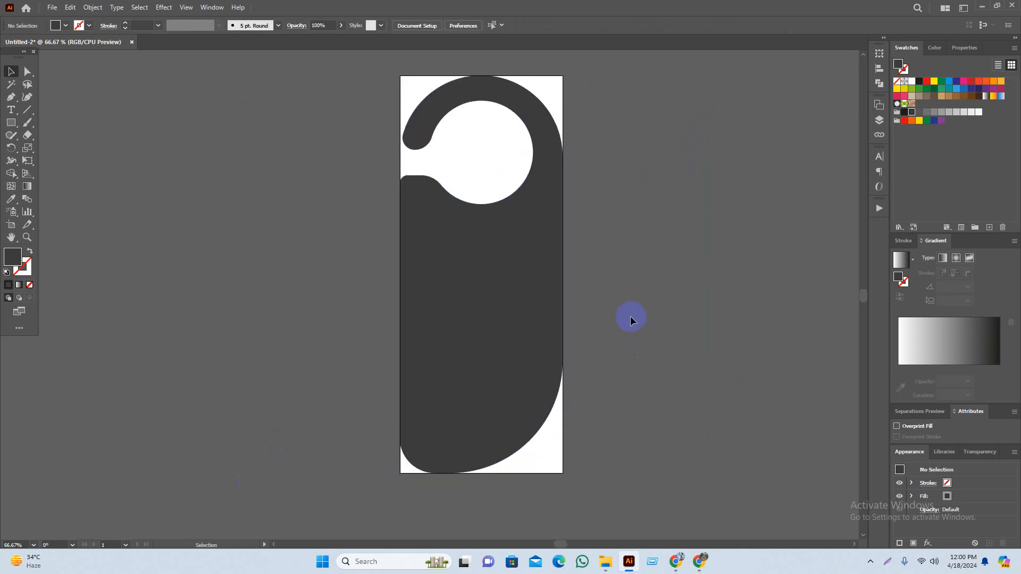
Switch to Chrome and browse the Freepik door hanger results for reference shapes and designs
left_click(700, 563)
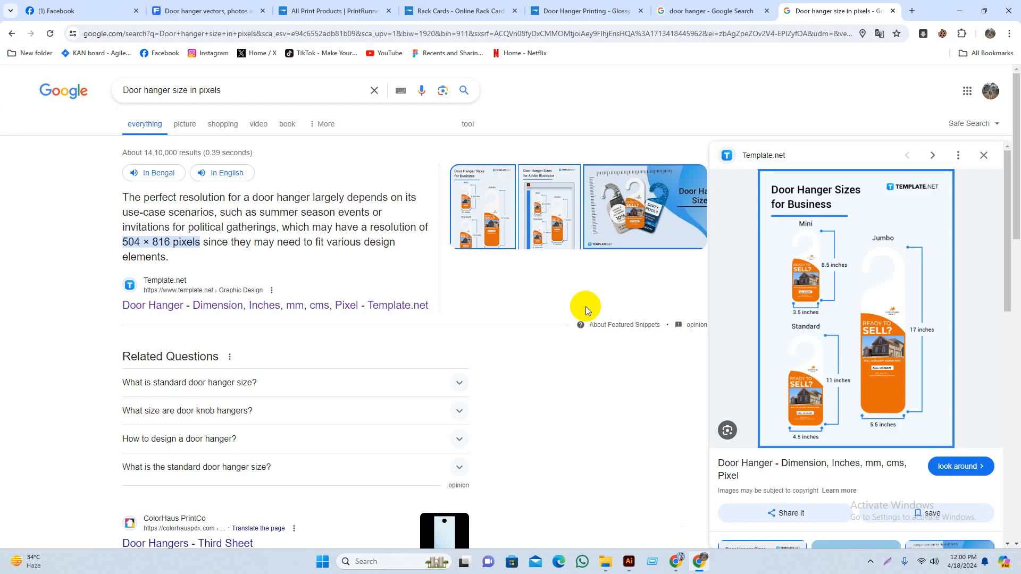
left_click(205, 11)
scroll(553, 238, "down", 10)
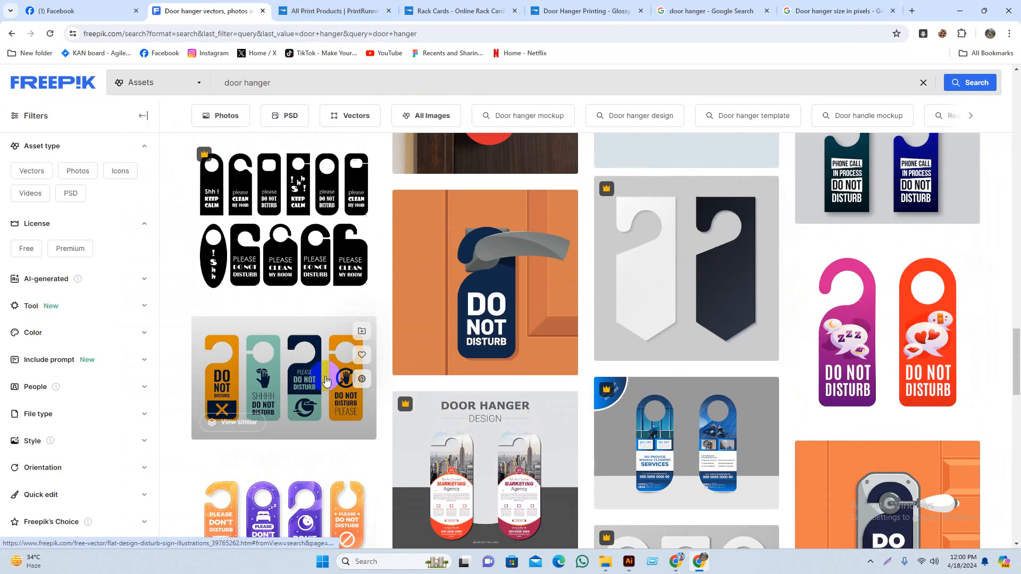
scroll(560, 264, "up", 5)
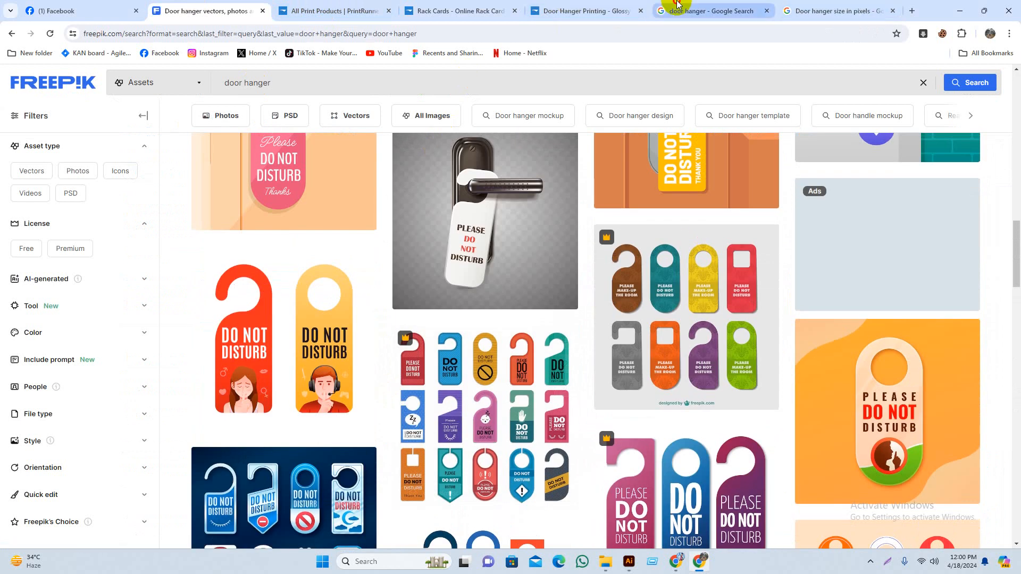
Look through the Google image results for door hanger, previewing the GotPrint, Oppizzi and Freepik designs
left_click(675, 10)
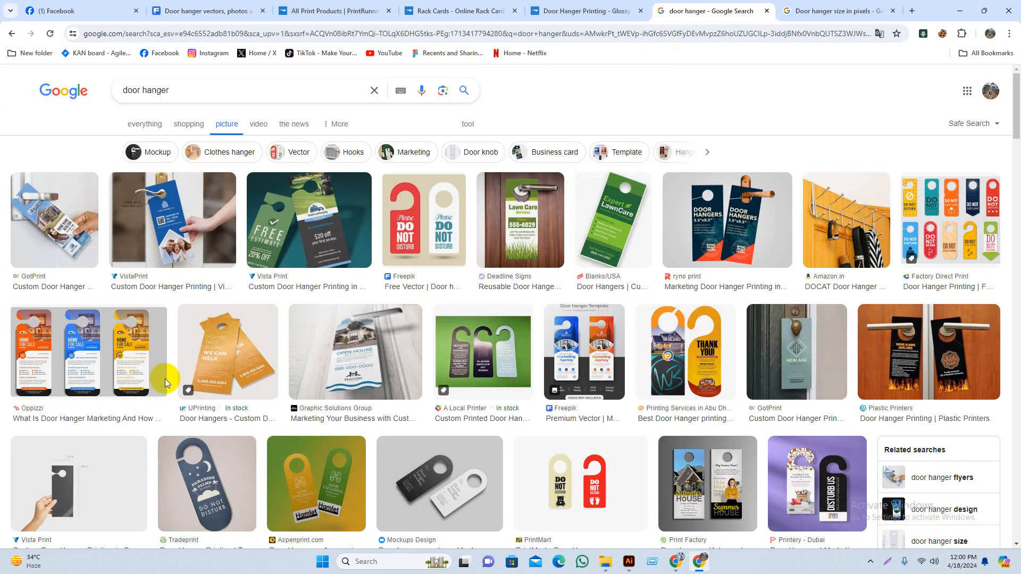
left_click(64, 225)
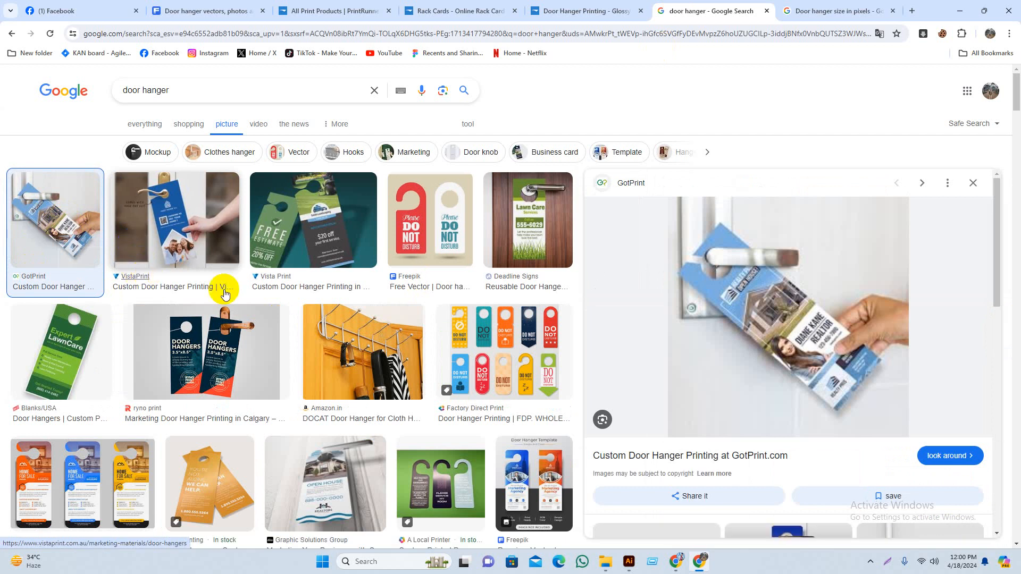
scroll(415, 294, "down", 1)
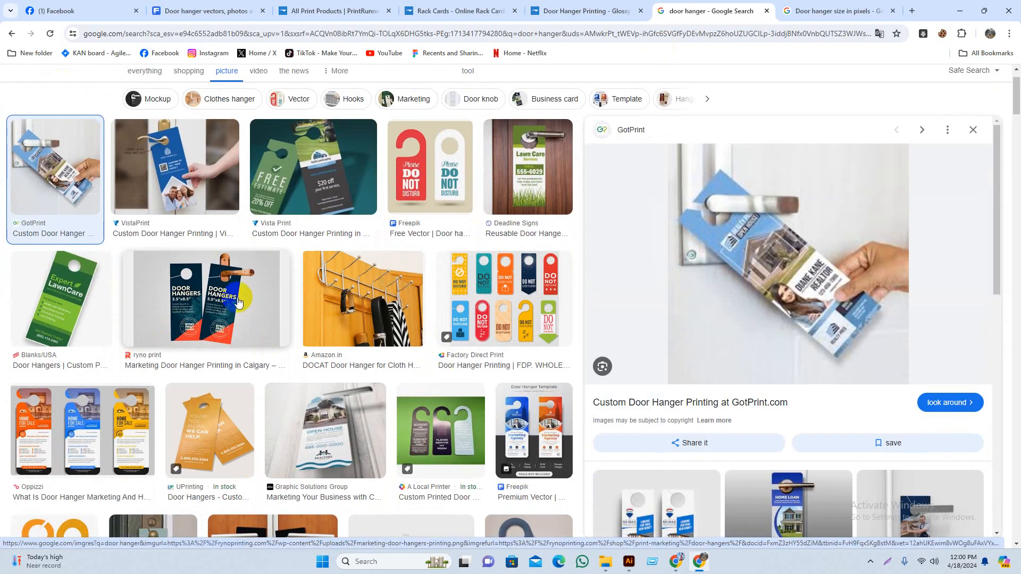
scroll(133, 372, "down", 2)
left_click(106, 336)
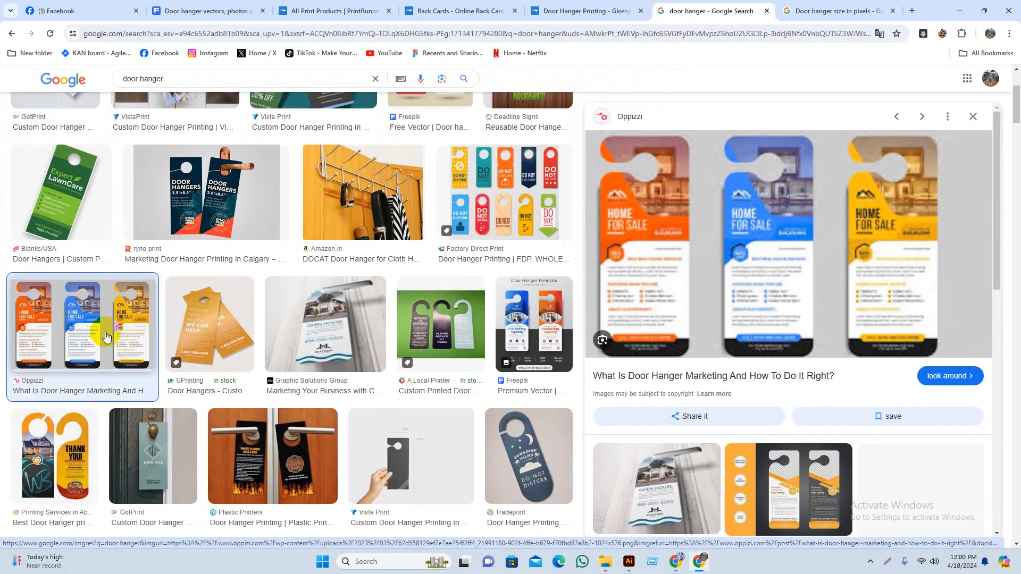
scroll(560, 315, "down", 2)
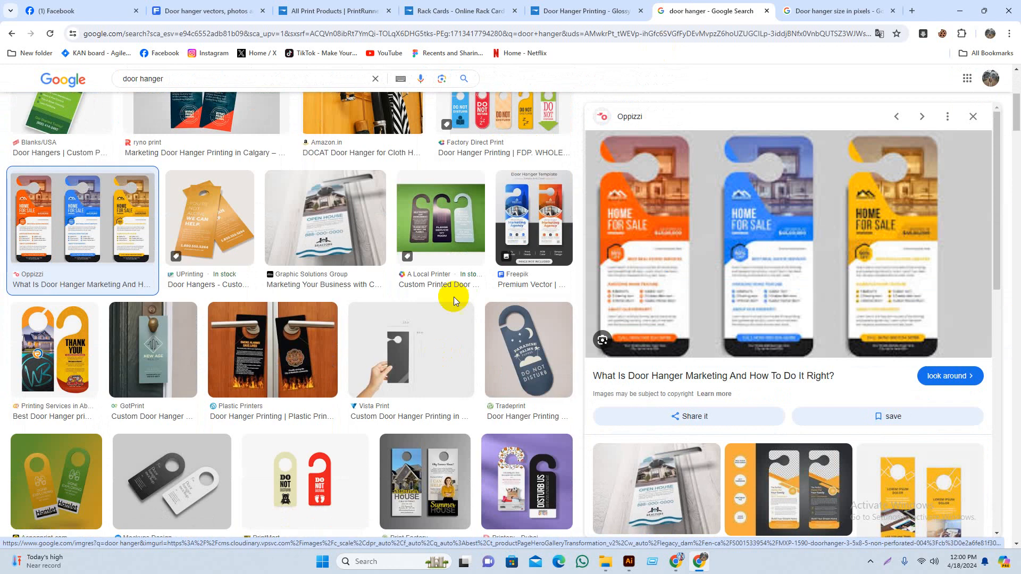
left_click(522, 216)
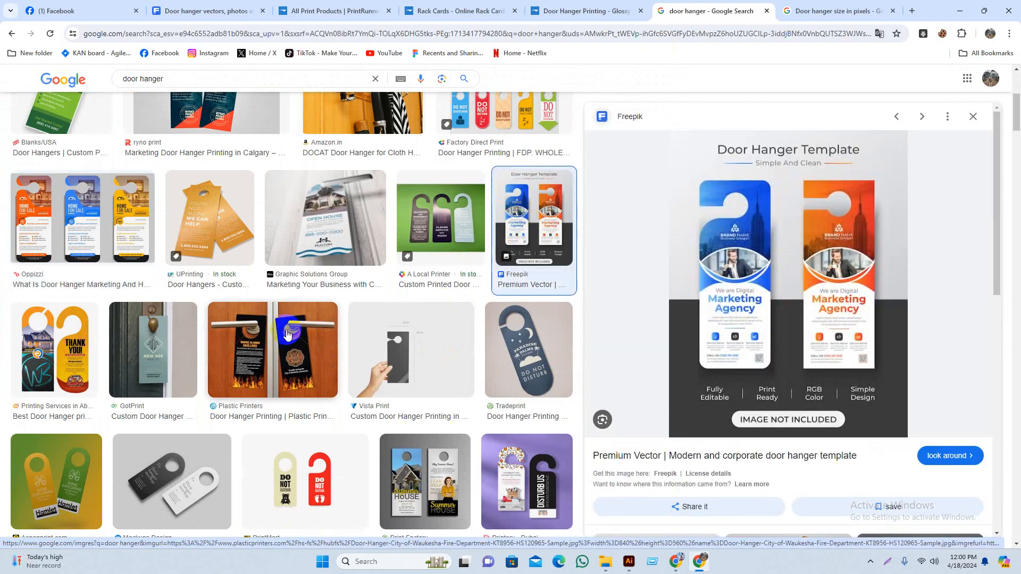
Browse further through the door hanger image results and preview the Vecteezy set of black hanger shapes
scroll(346, 348, "down", 2)
scroll(347, 354, "down", 3)
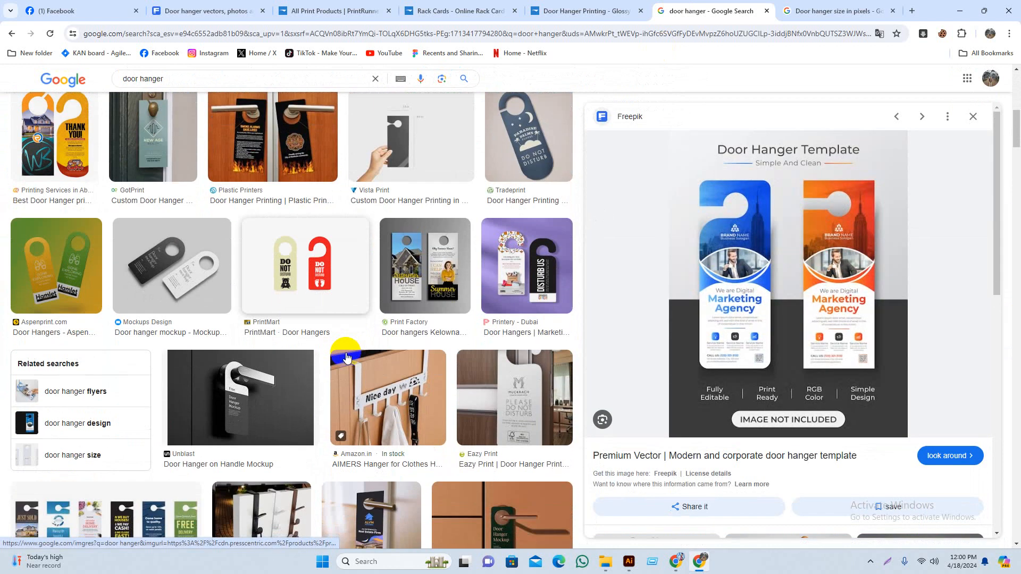
scroll(347, 357, "down", 4)
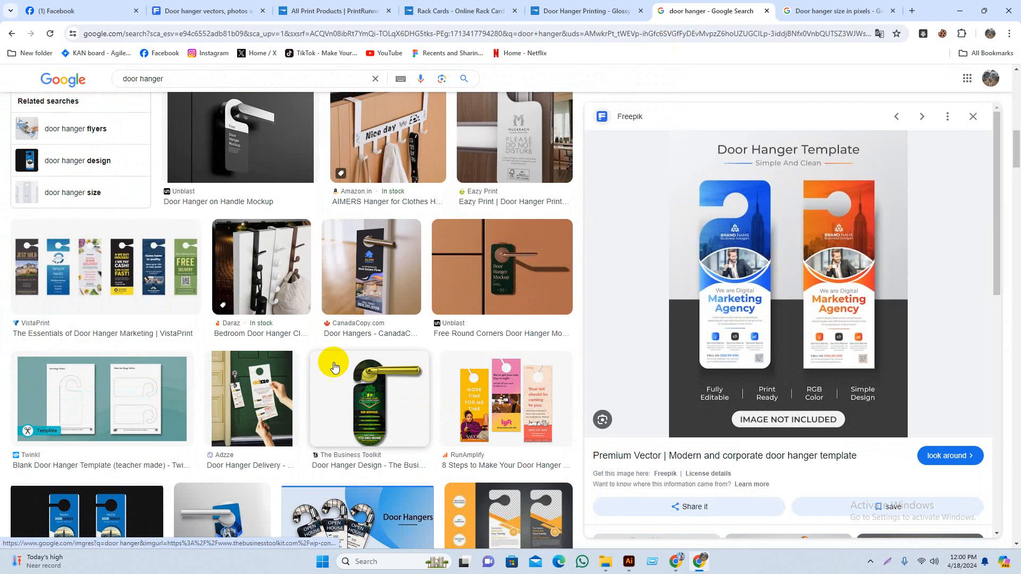
scroll(335, 360, "down", 3)
scroll(374, 398, "down", 5)
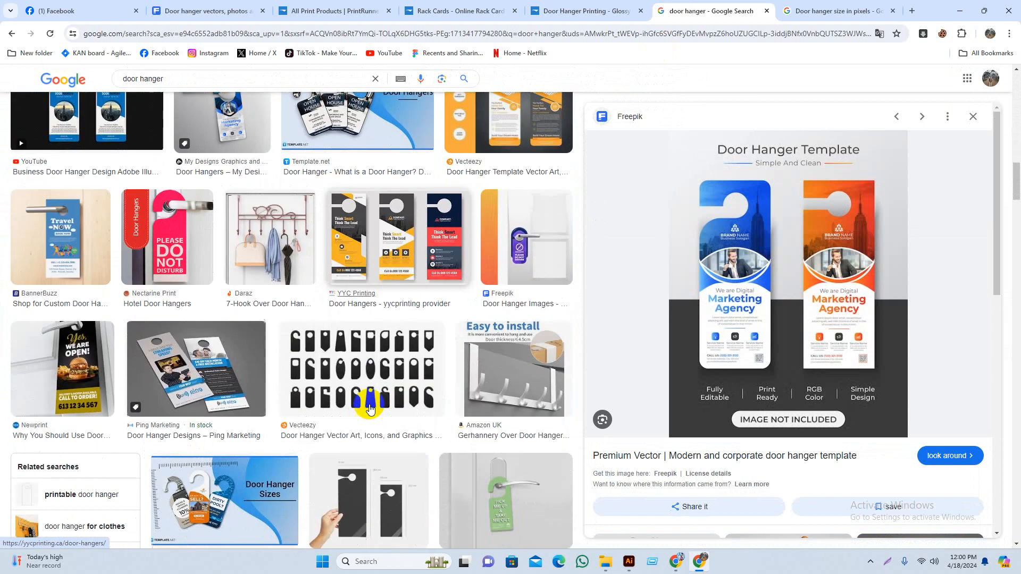
left_click(361, 374)
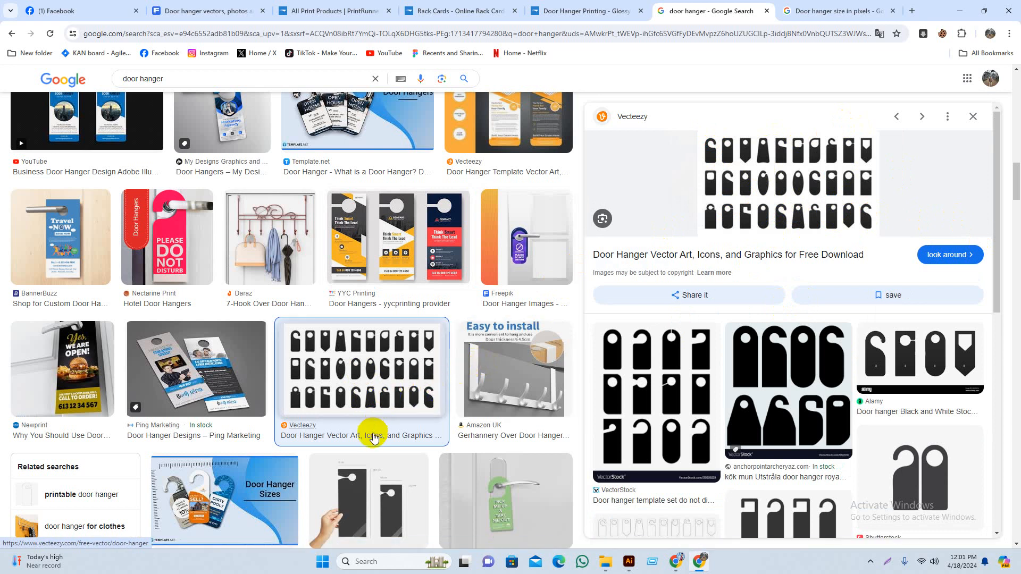
scroll(372, 433, "down", 1)
scroll(465, 411, "up", 4)
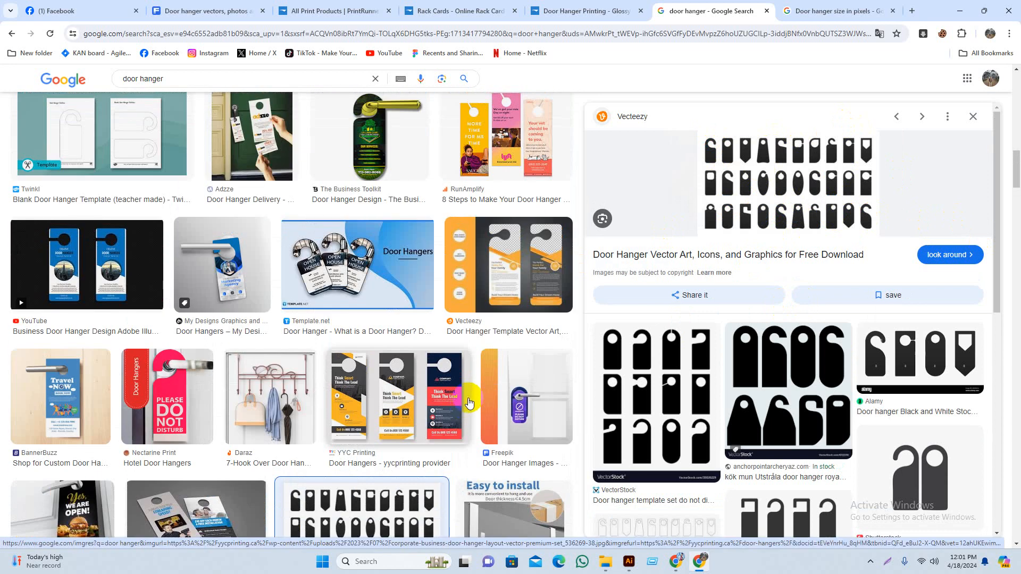
Examine the Vecteezy hanger shapes and remaining Google image results for door hanger, and preview the GotPrint design again
scroll(471, 342, "up", 1)
scroll(476, 338, "down", 2)
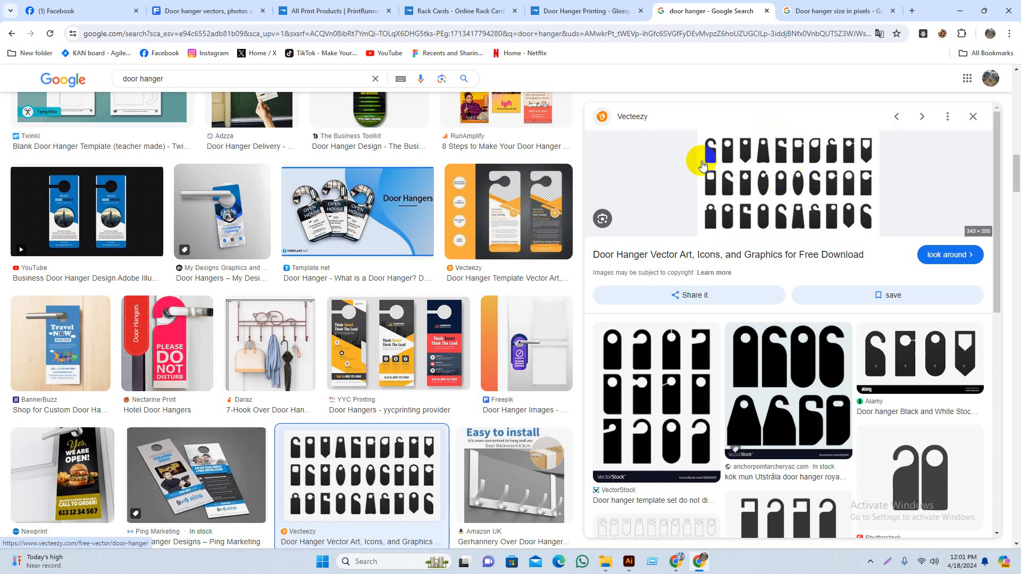
scroll(672, 429, "down", 3)
scroll(793, 386, "up", 2)
scroll(794, 387, "up", 1)
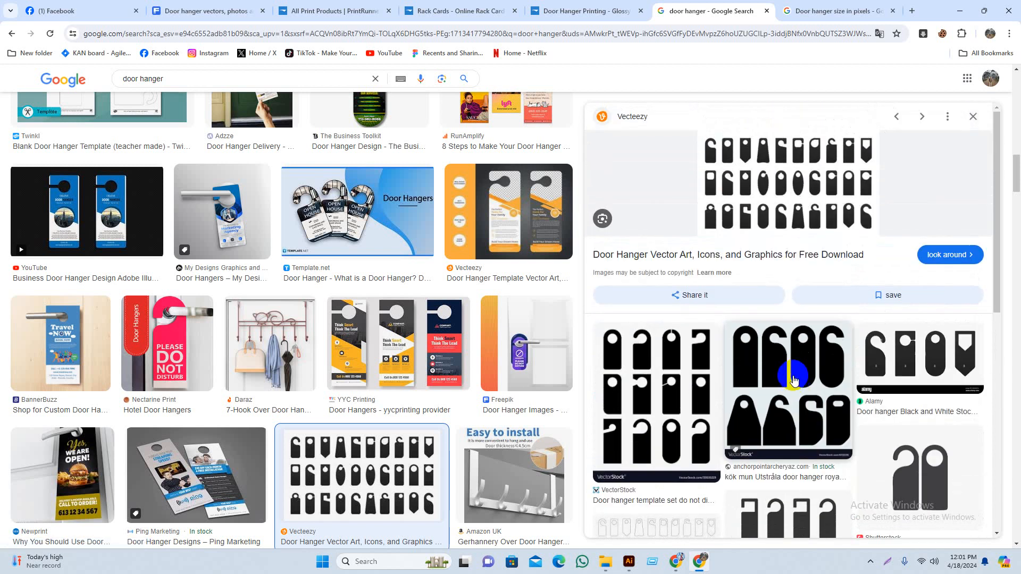
scroll(435, 335, "up", 3)
scroll(416, 440, "down", 3)
scroll(416, 440, "down", 3)
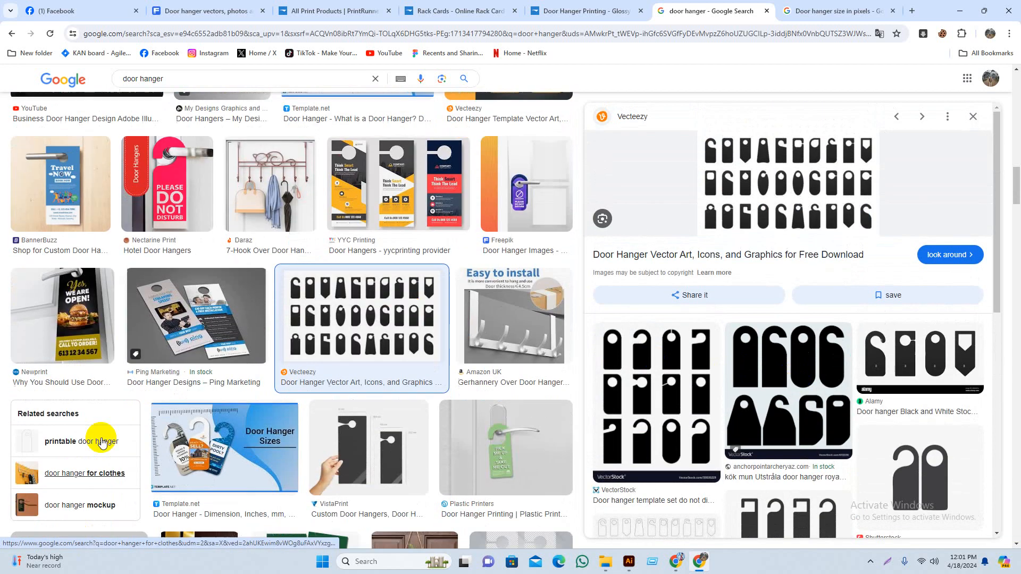
scroll(303, 347, "down", 2)
scroll(371, 346, "up", 11)
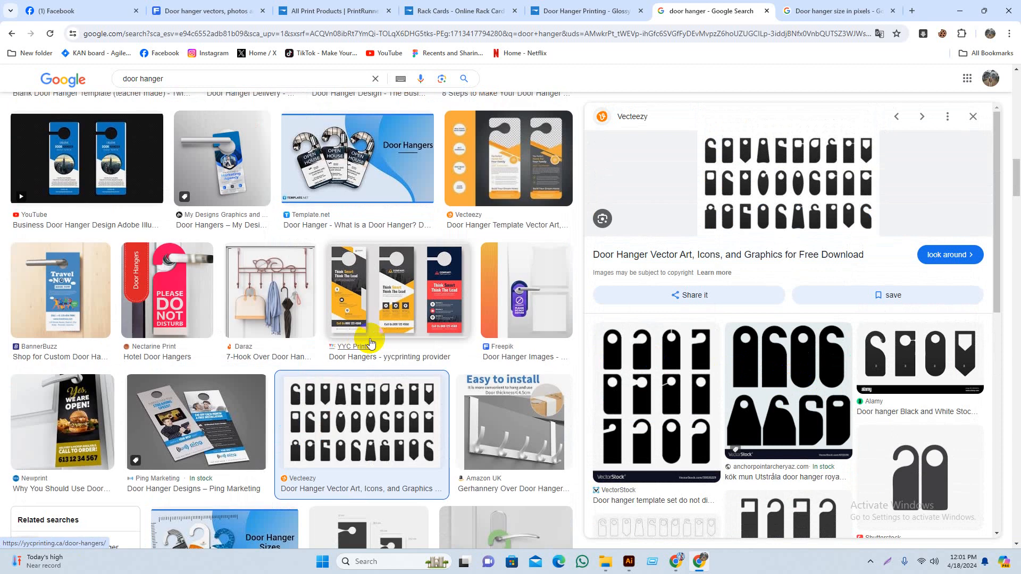
scroll(425, 287, "up", 2)
scroll(274, 287, "up", 10)
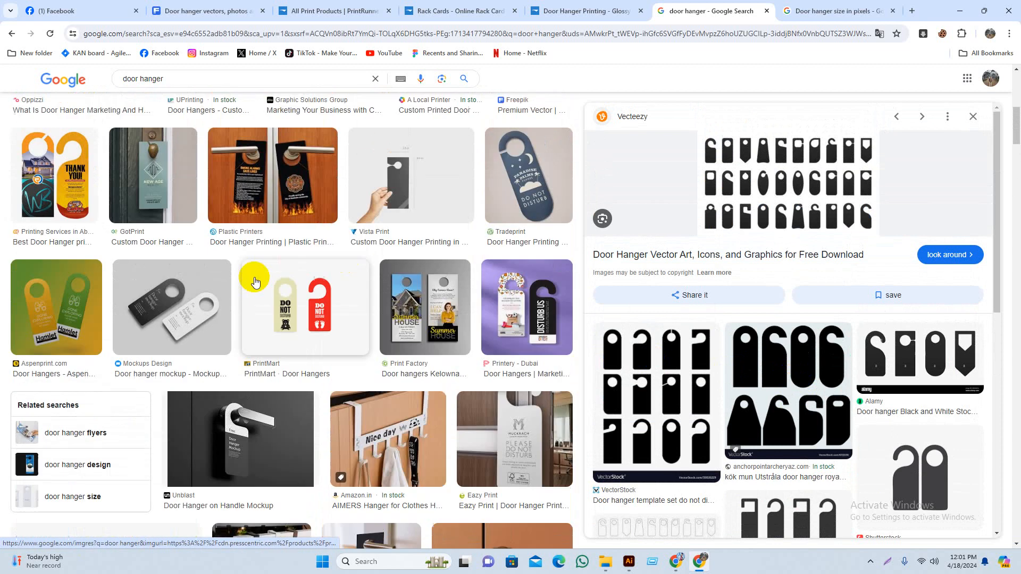
scroll(274, 288, "up", 1)
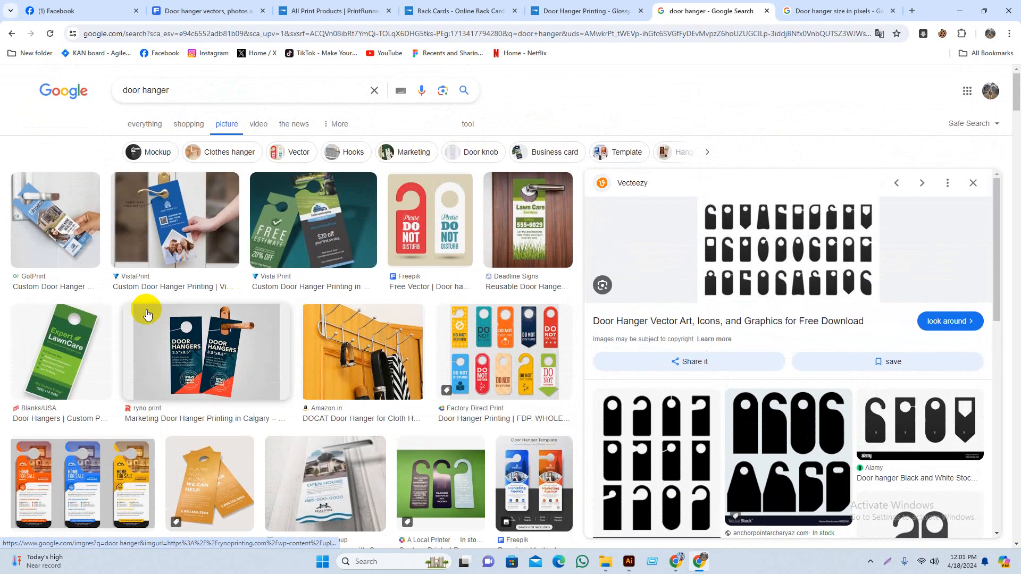
left_click(98, 235)
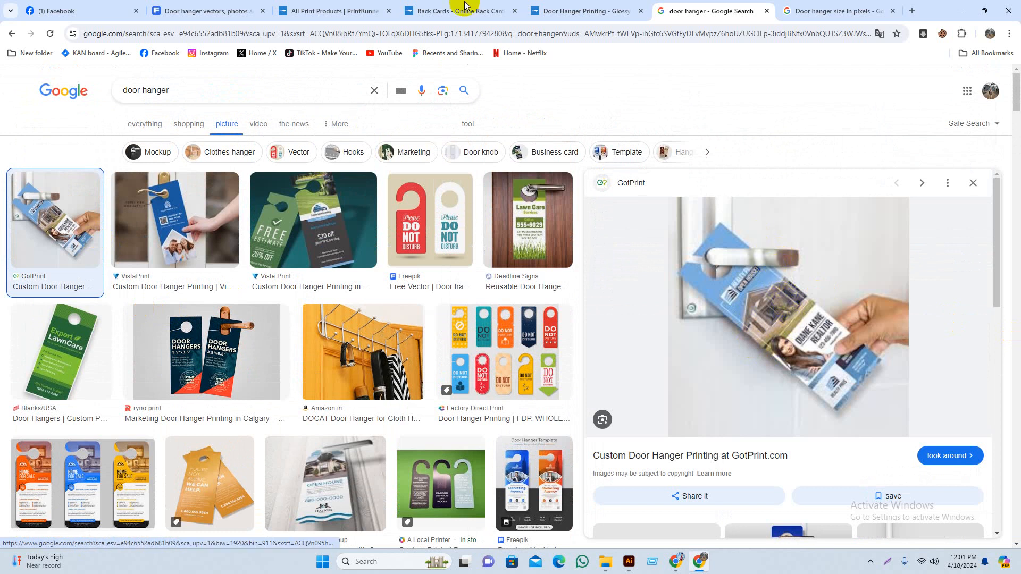
Switch to the Freepik results and search for "real estate door hanger"
left_click(199, 11)
left_click(308, 84)
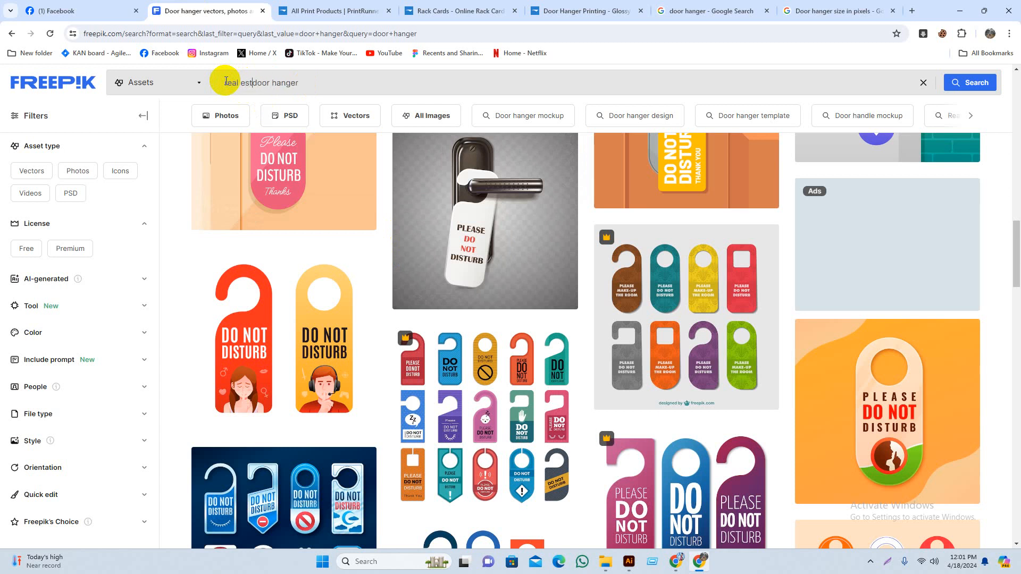
key("Return")
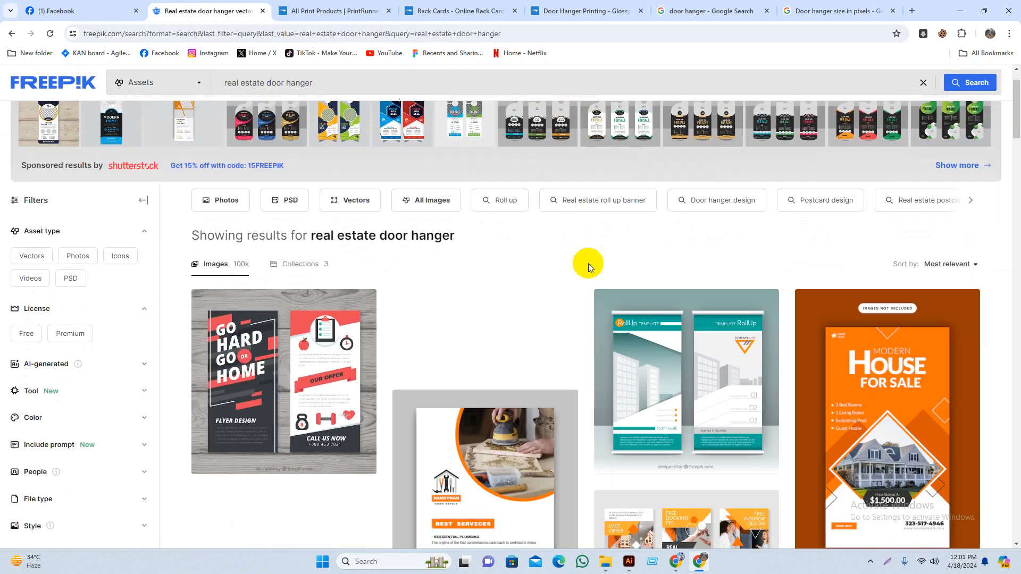
Browse the real estate results and preview the green "Perfect Home for Your Family" door hanger template, then close the preview
scroll(615, 244, "down", 4)
scroll(776, 337, "down", 12)
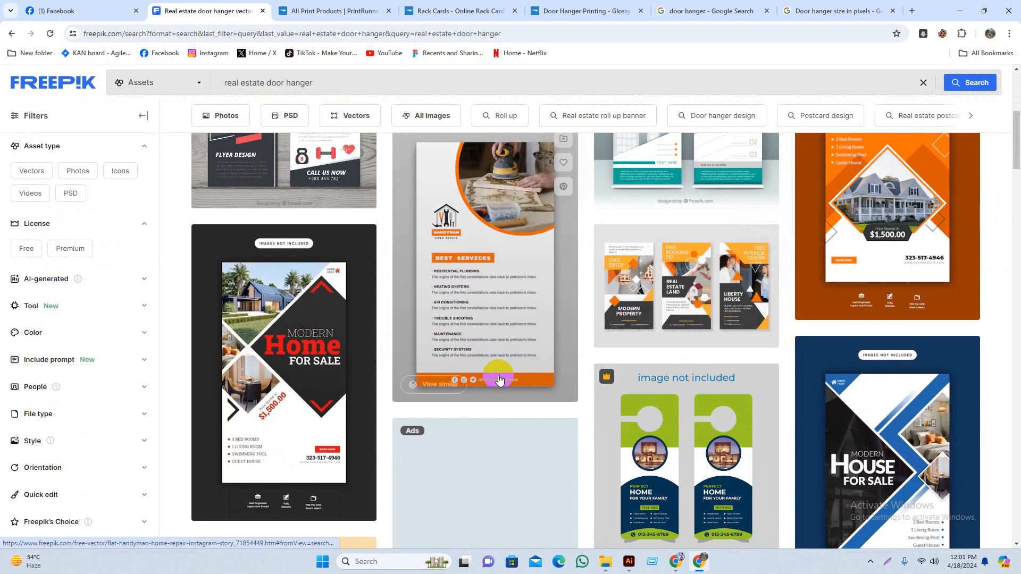
scroll(681, 355, "down", 4)
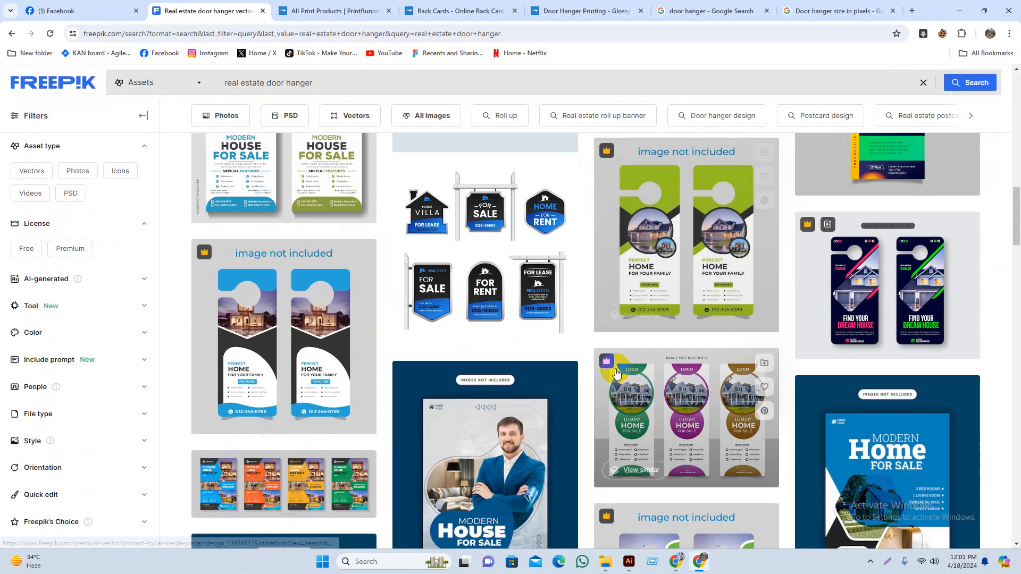
left_click(675, 259)
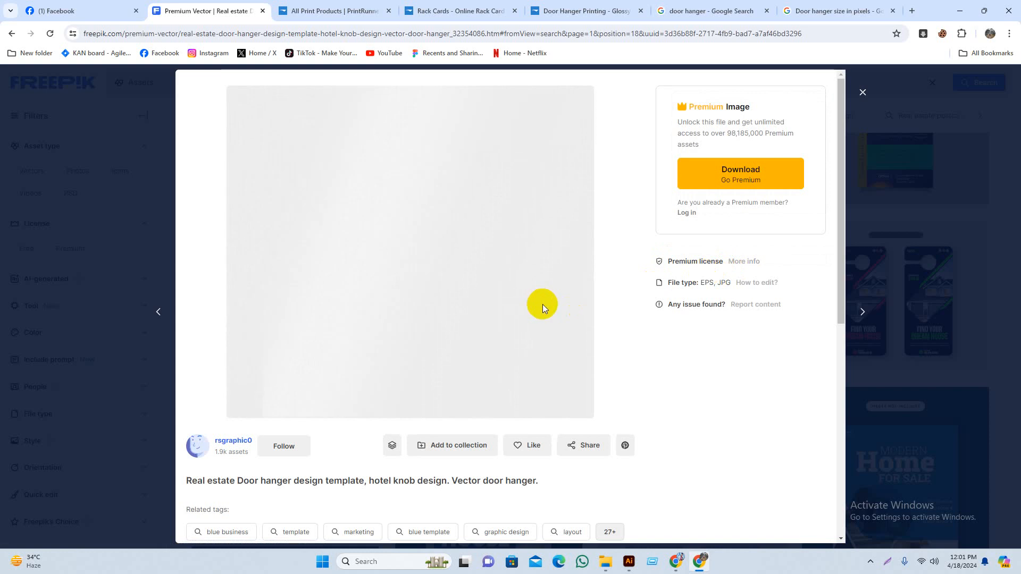
scroll(436, 345, "down", 1)
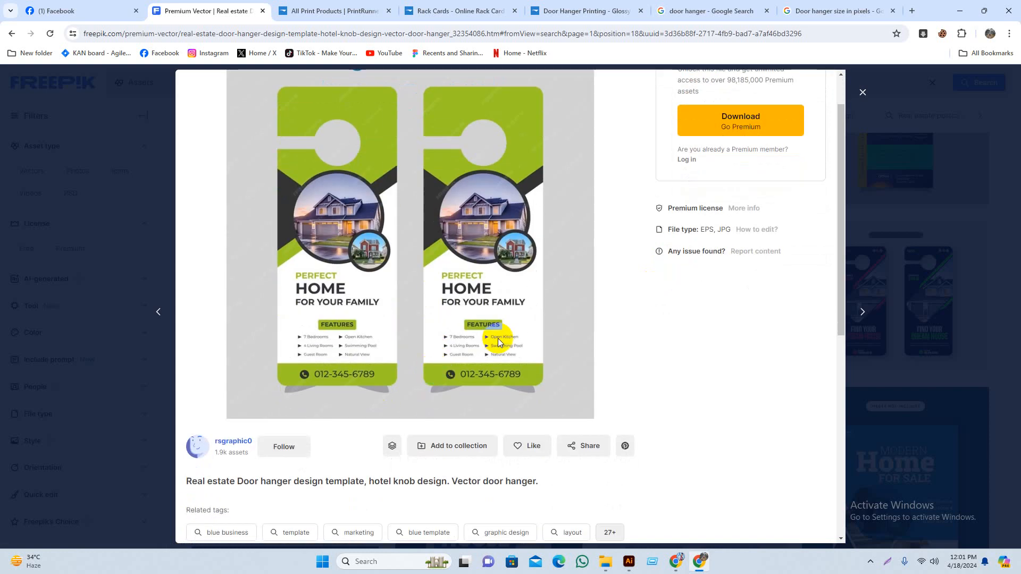
left_click(862, 92)
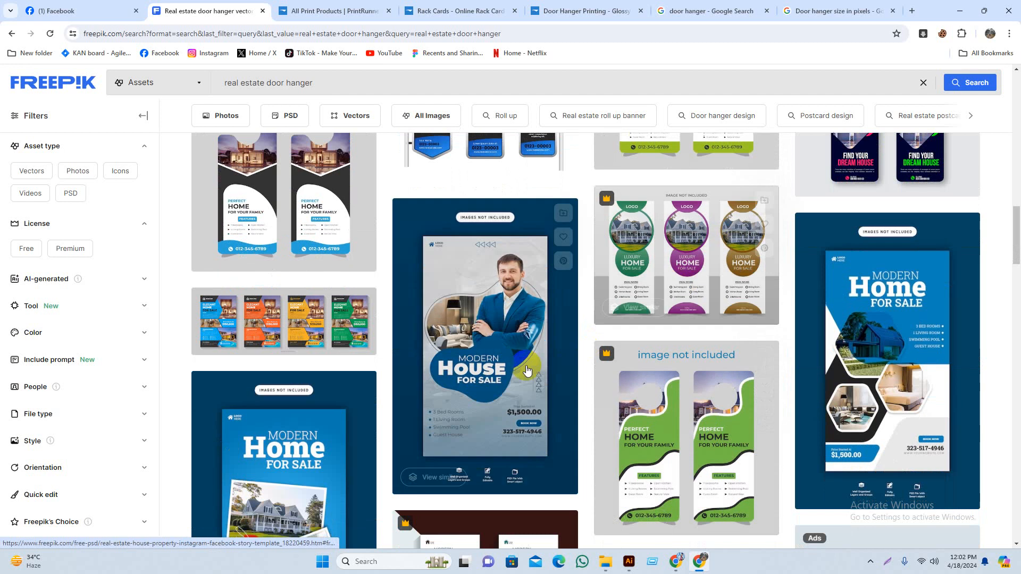
Look through the rest of the Freepik real estate door hanger results to compare layouts, colours and cut-out shapes
scroll(686, 351, "down", 10)
scroll(601, 397, "down", 5)
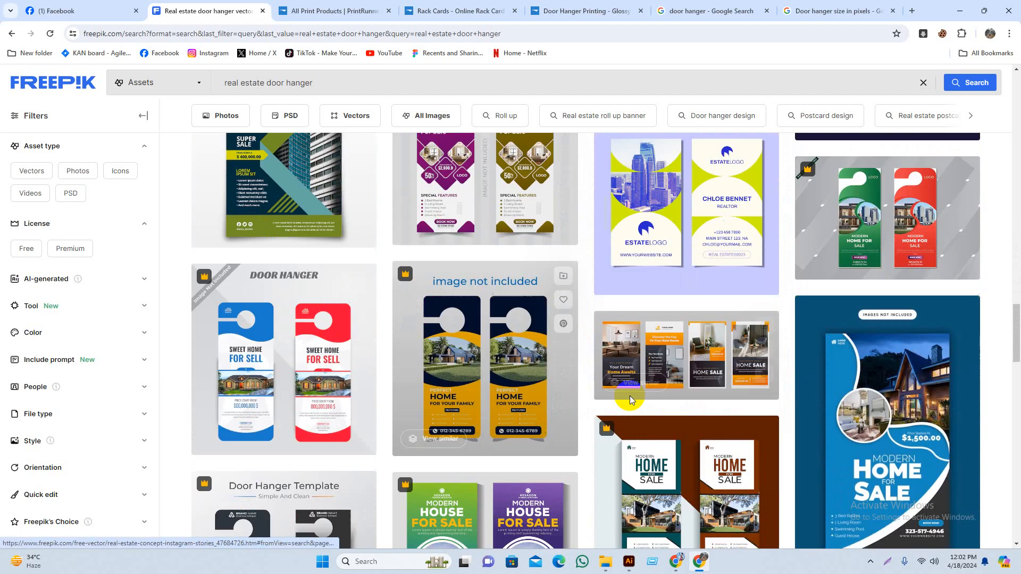
scroll(744, 266, "down", 2)
scroll(547, 337, "up", 3)
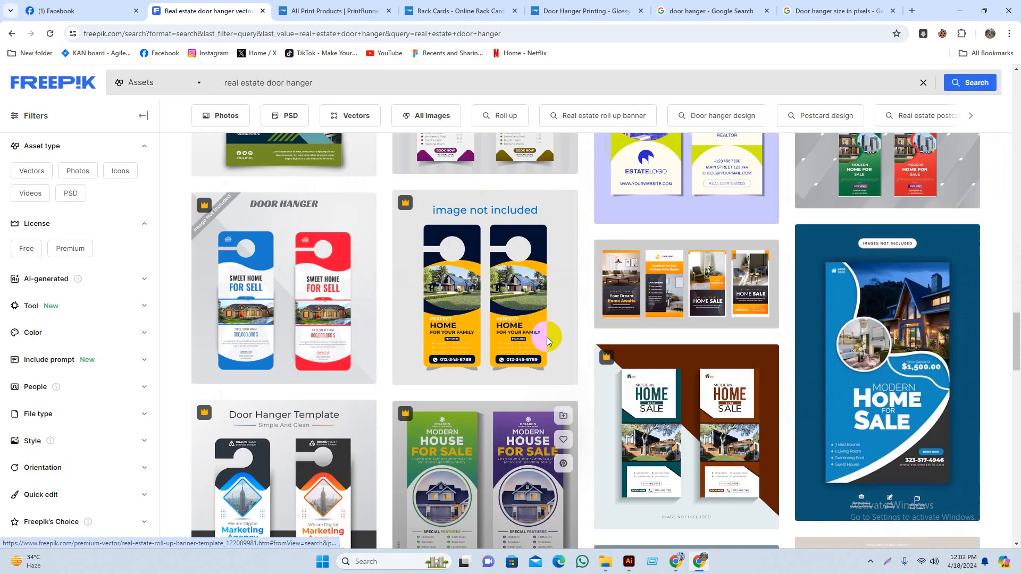
scroll(401, 347, "down", 3)
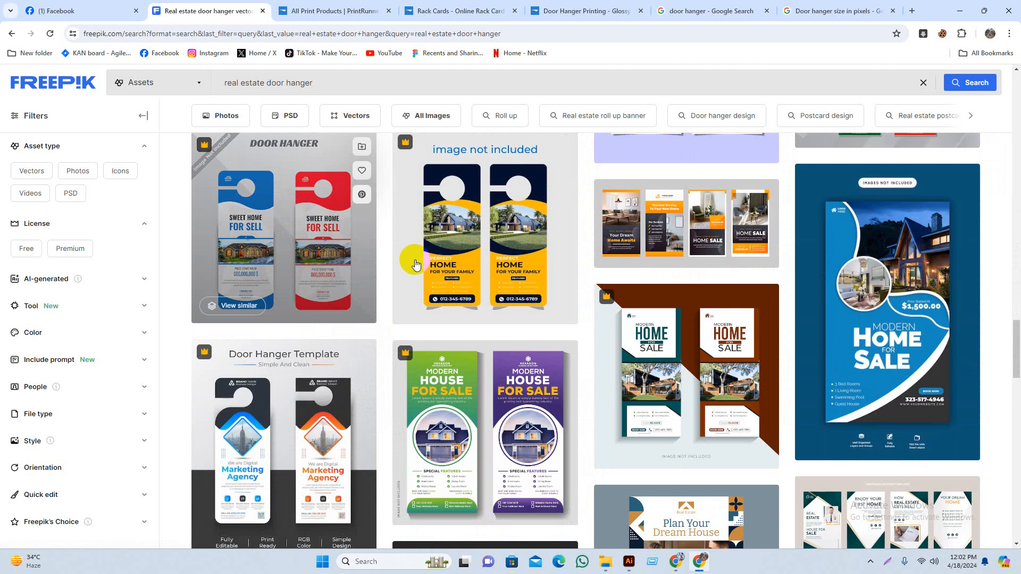
scroll(631, 381, "down", 2)
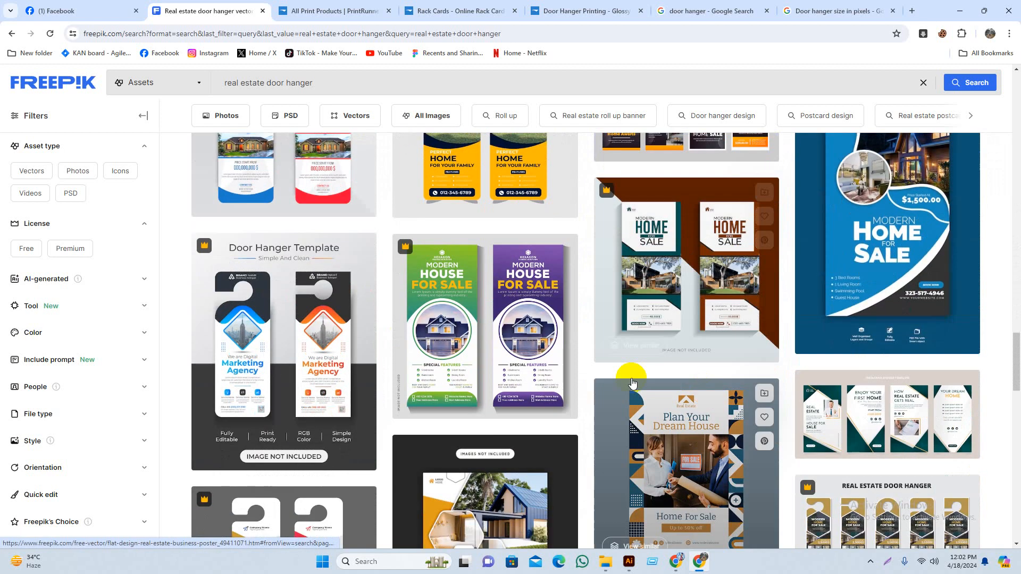
scroll(364, 365, "down", 2)
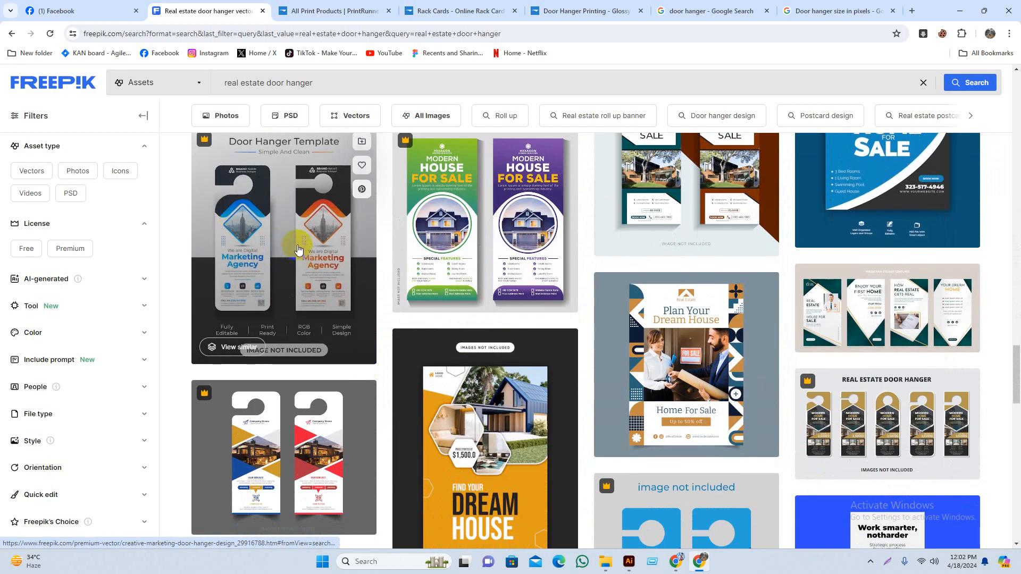
scroll(316, 304, "down", 2)
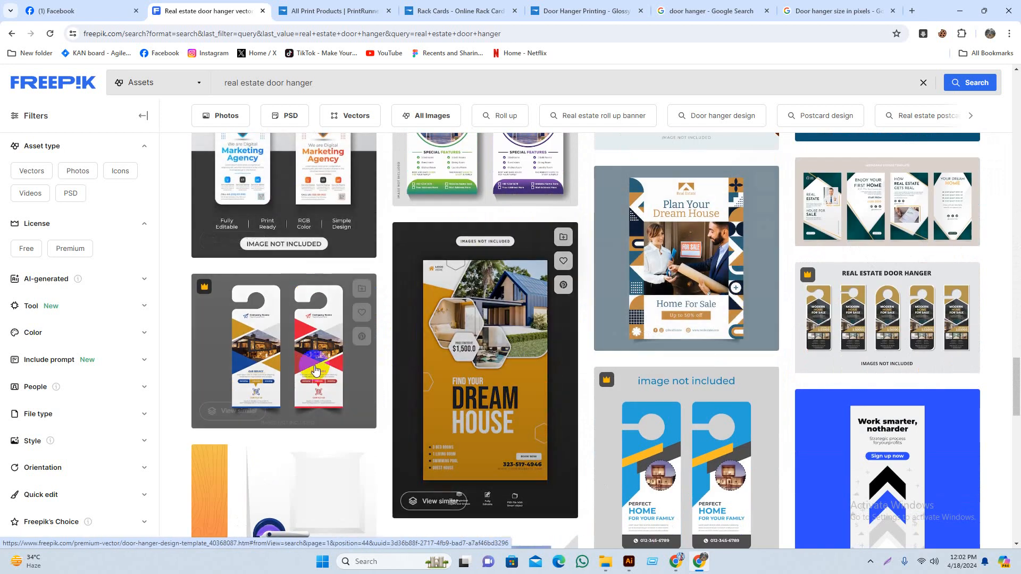
scroll(346, 371, "down", 1)
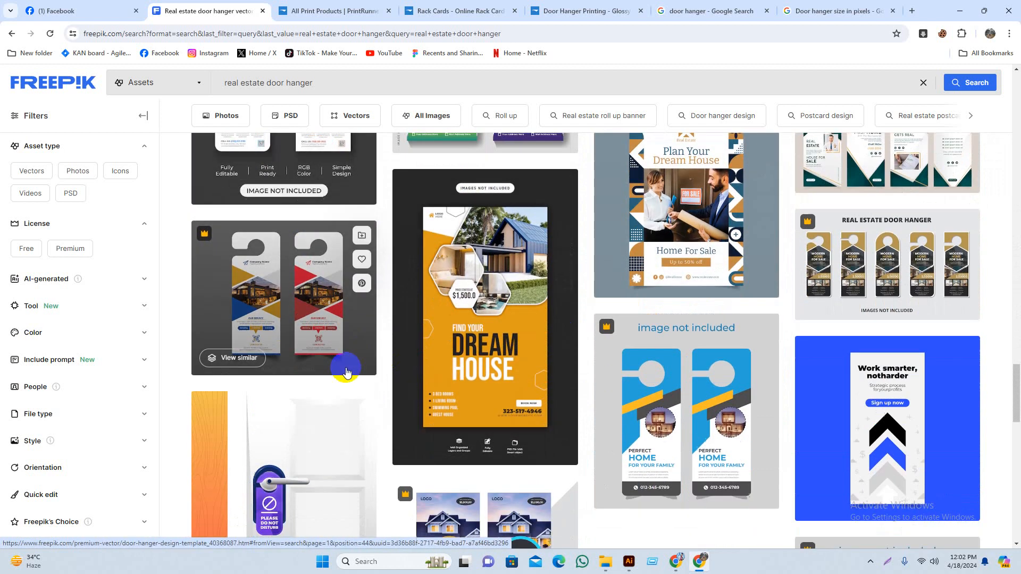
scroll(266, 329, "down", 2)
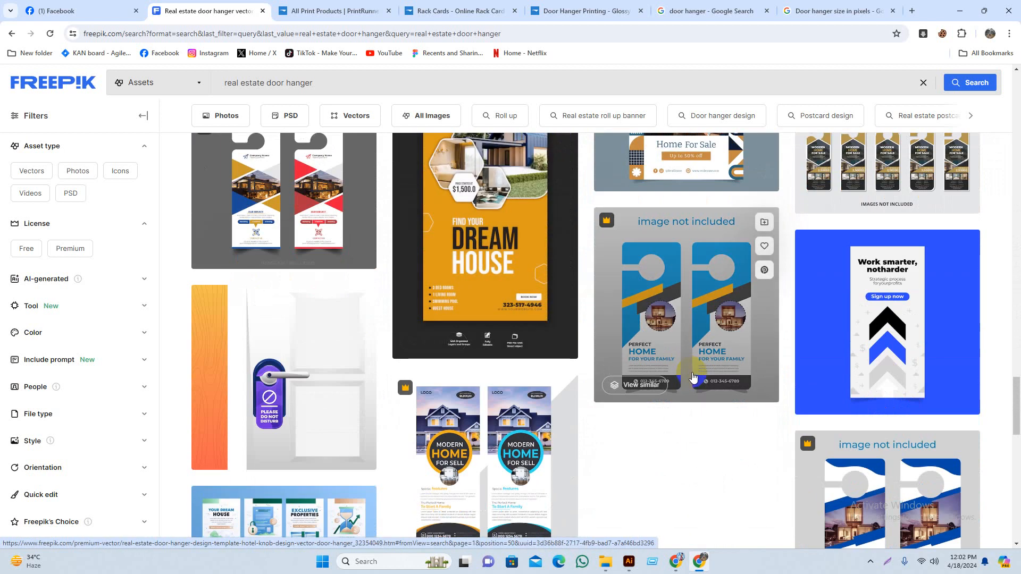
scroll(690, 380, "down", 2)
scroll(691, 383, "up", 3)
scroll(690, 380, "down", 4)
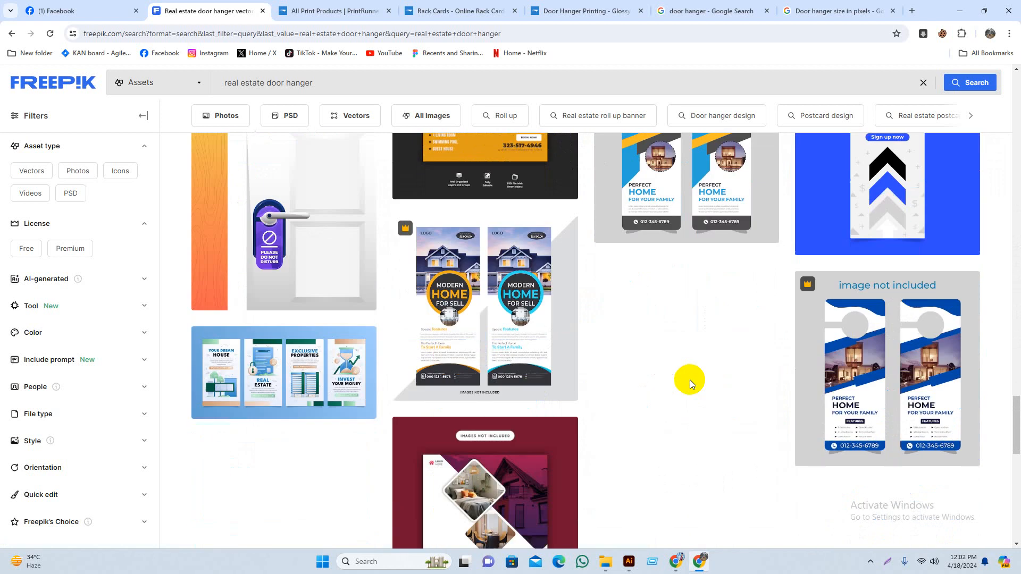
scroll(691, 380, "up", 13)
scroll(760, 364, "up", 17)
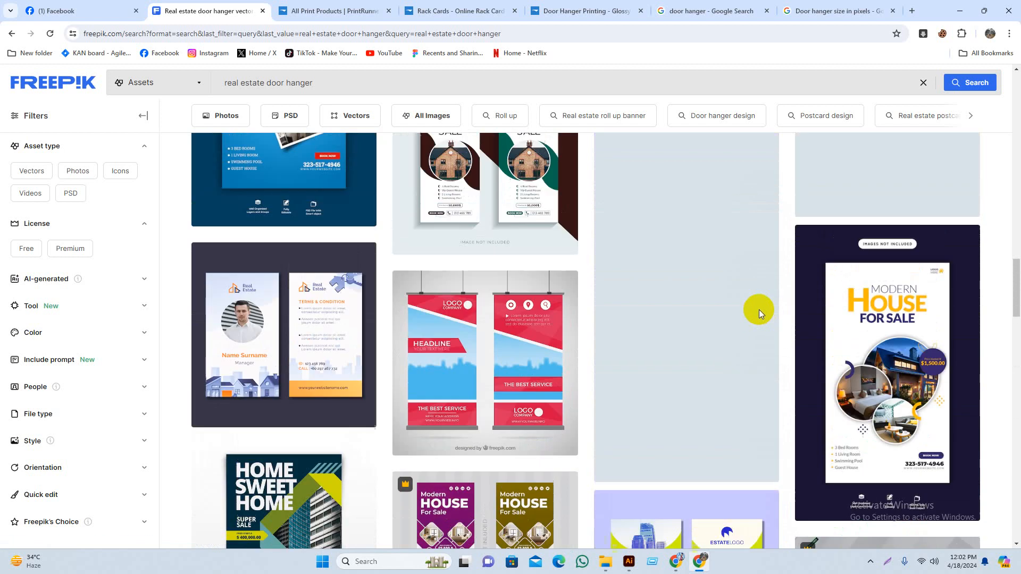
scroll(784, 319, "up", 4)
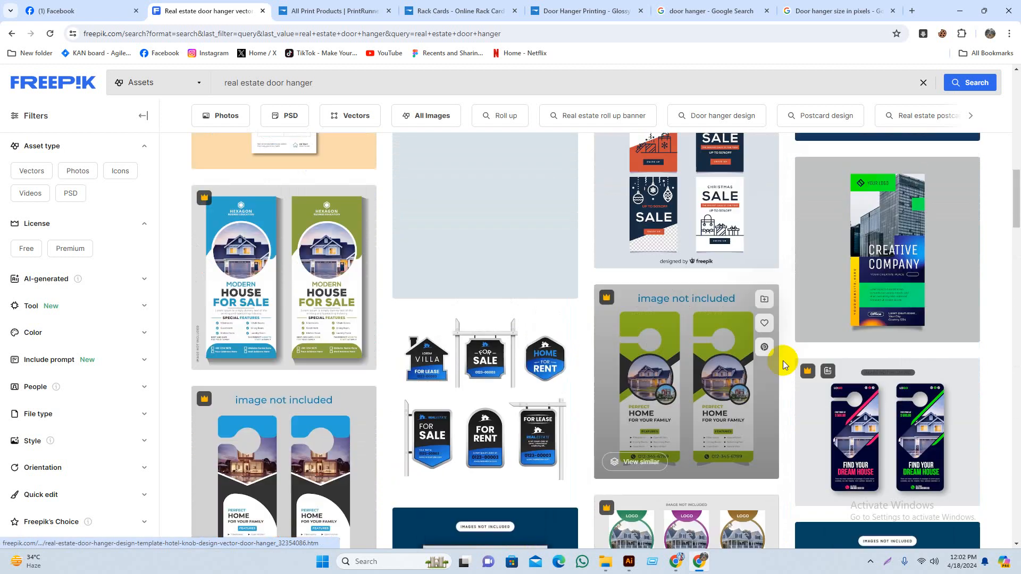
Reopen the green "Perfect Home for Your Family" door hanger template and copy its preview image
scroll(782, 361, "down", 3)
left_click(656, 225)
right_click(454, 230)
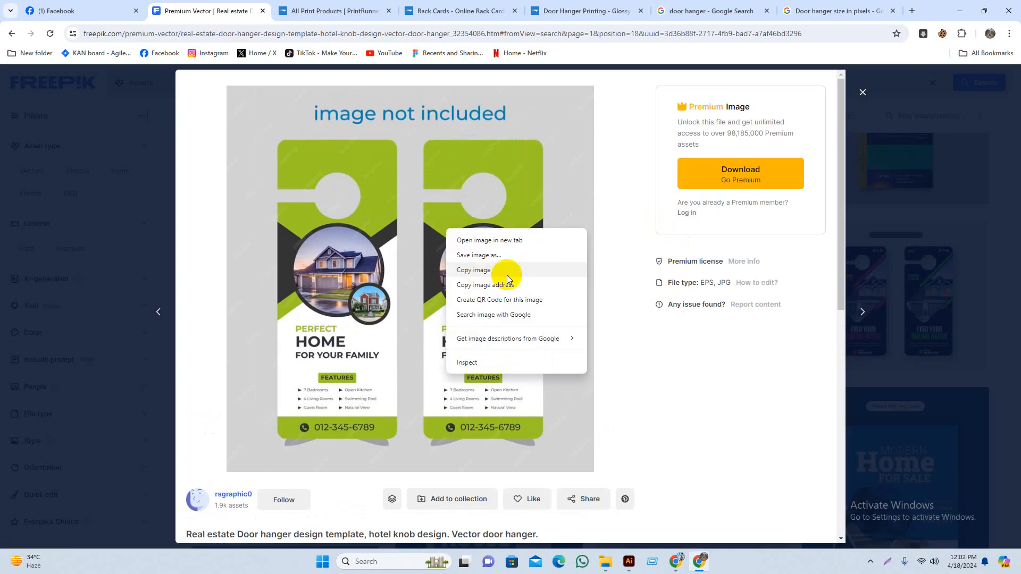
left_click(485, 269)
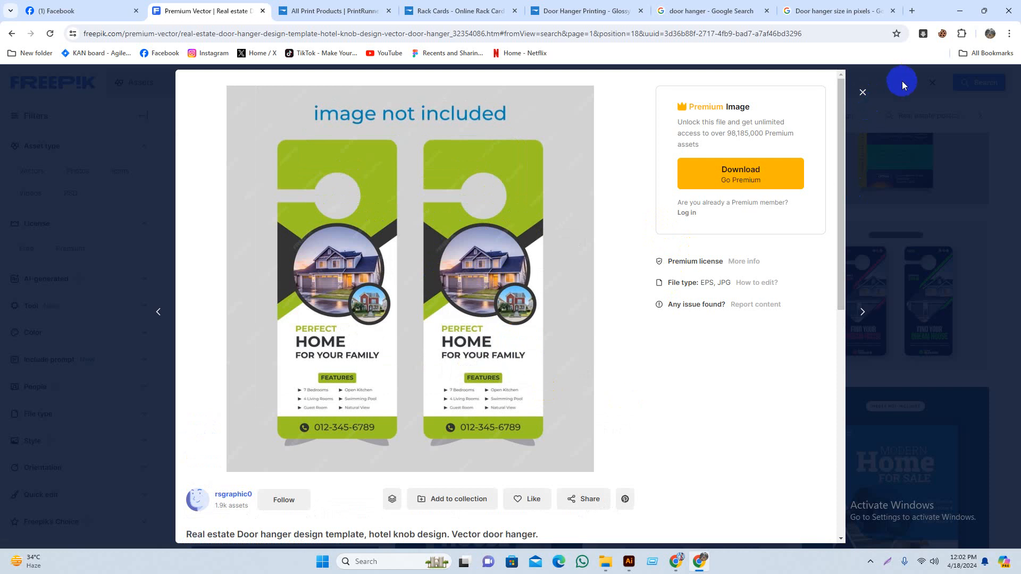
Switch to Illustrator, paste the copied door hanger image and place it beside the artboard, to the left of the dark hanger shape
left_click(958, 9)
key("ctrl+v")
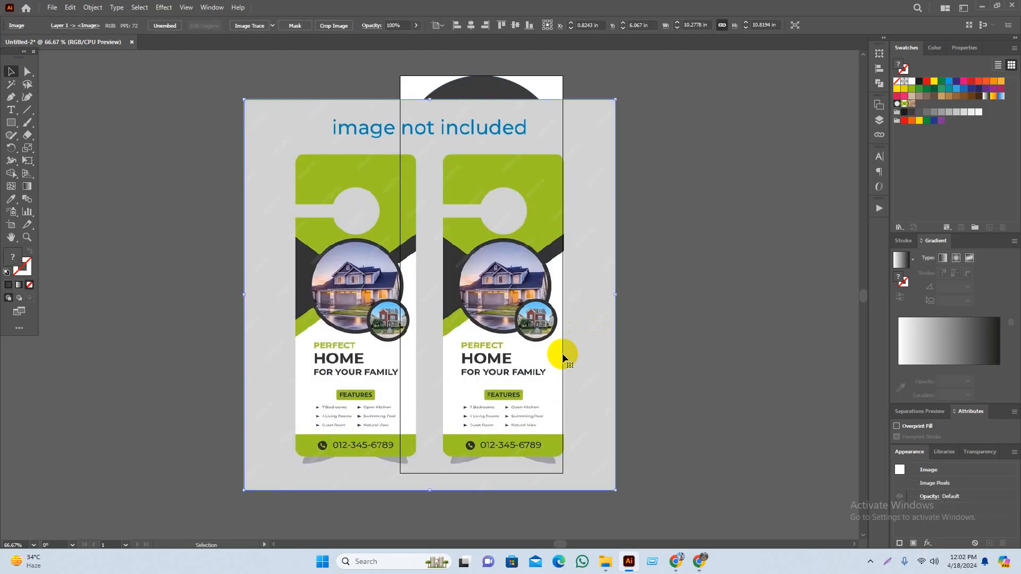
left_click_drag(559, 372, 709, 371)
left_click_drag(659, 366, 447, 363)
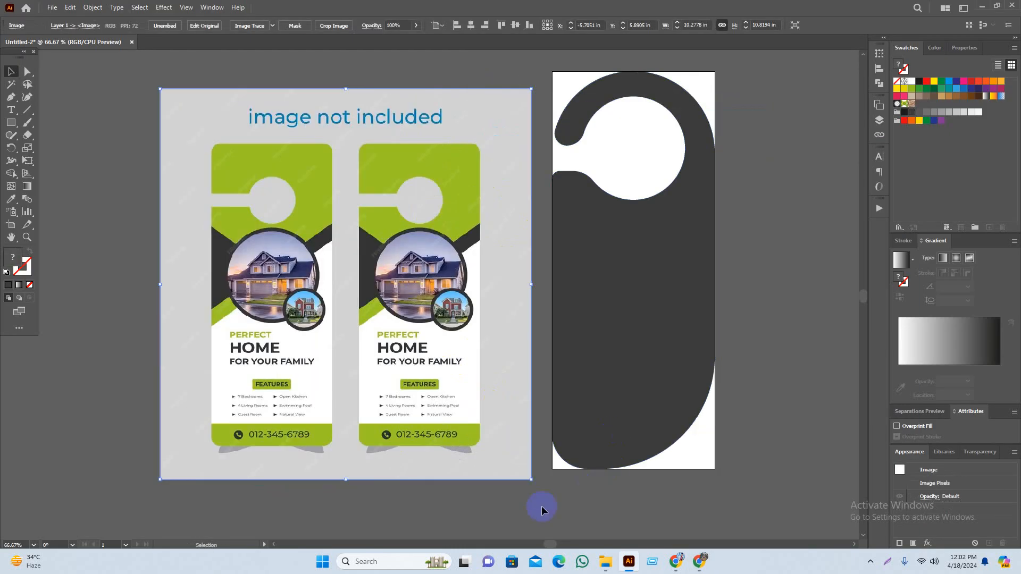
Nudge the pasted reference image about 0.16 in up and 0.09 in left, and deselect it
scroll(543, 510, "left", 2)
scroll(543, 511, "up", 1)
left_click(559, 509)
scroll(560, 510, "left", 1)
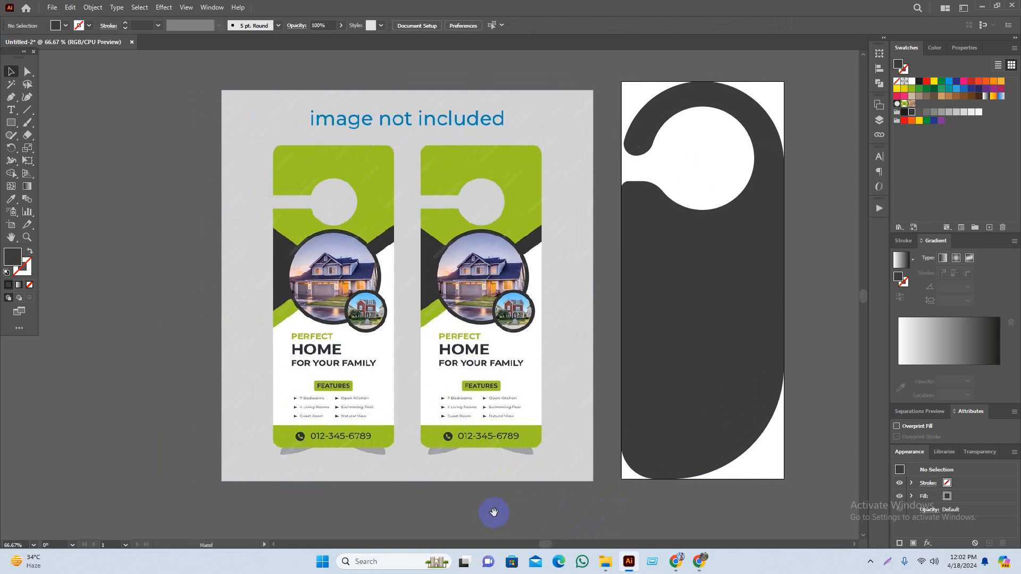
scroll(441, 516, "left", 1)
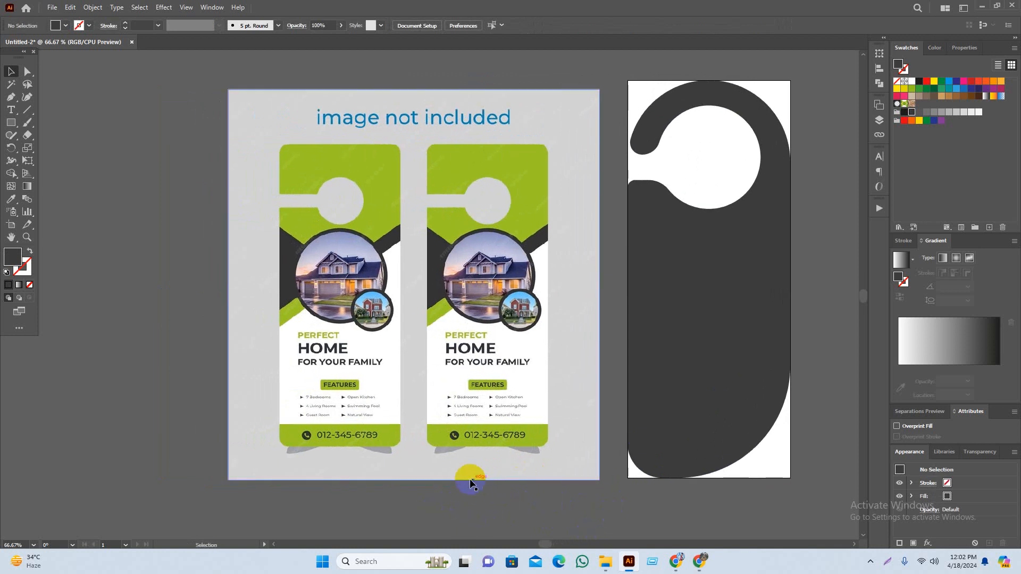
scroll(449, 490, "left", 1)
left_click_drag(491, 425, 488, 419)
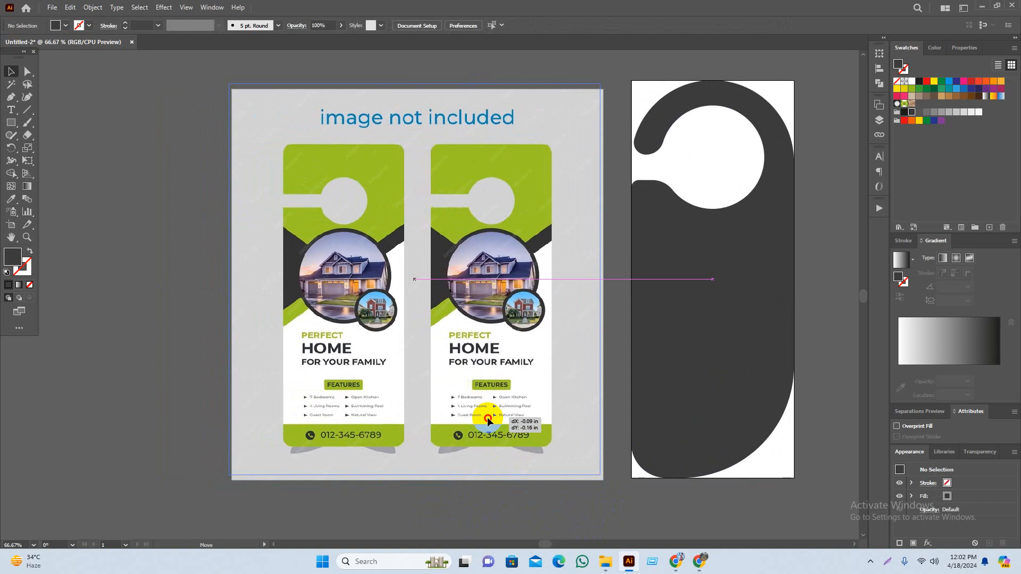
scroll(535, 512, "left", 1)
left_click(526, 515)
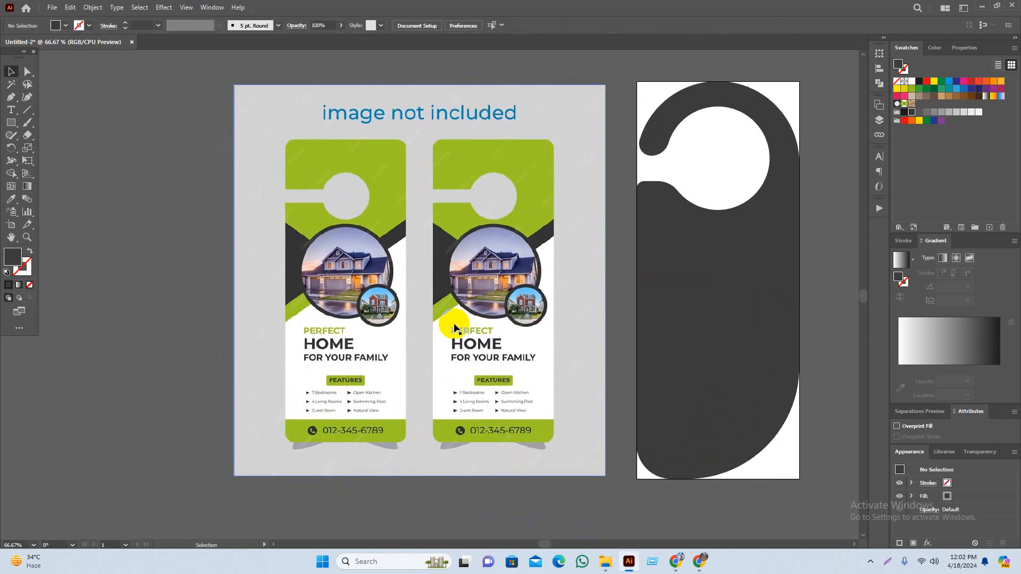
scroll(491, 284, "right", 3)
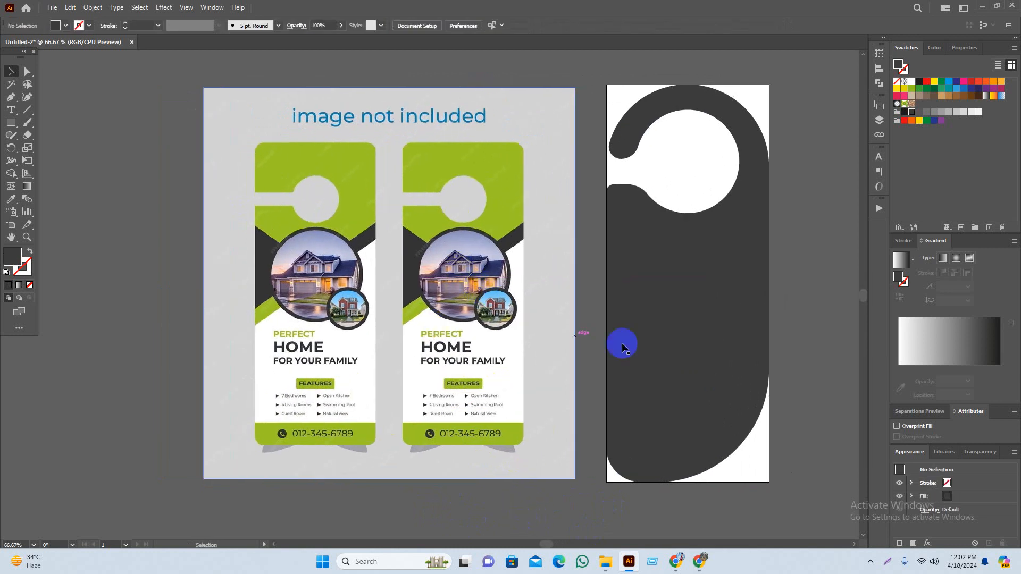
scroll(779, 229, "right", 1)
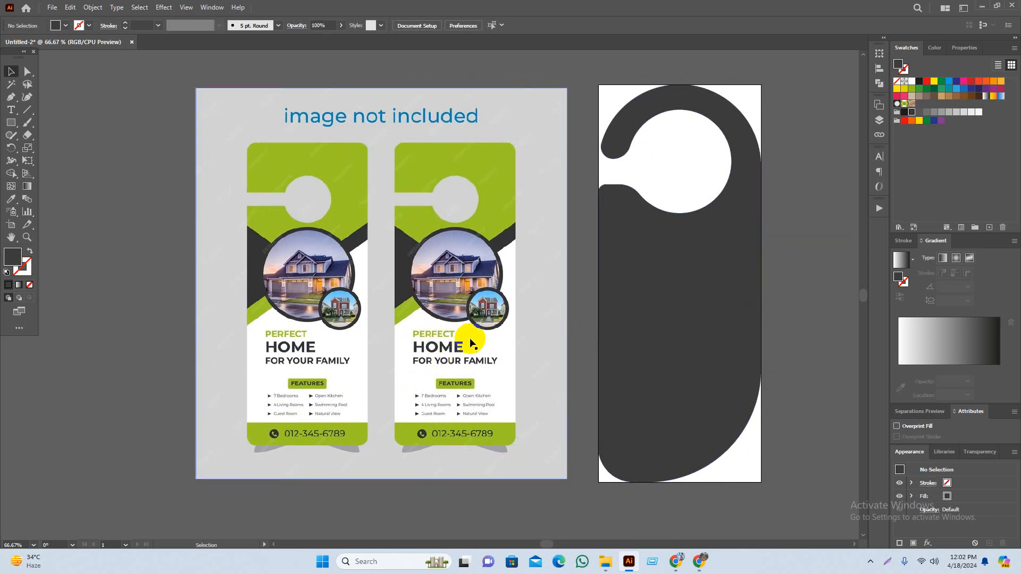
scroll(438, 420, "down", 1)
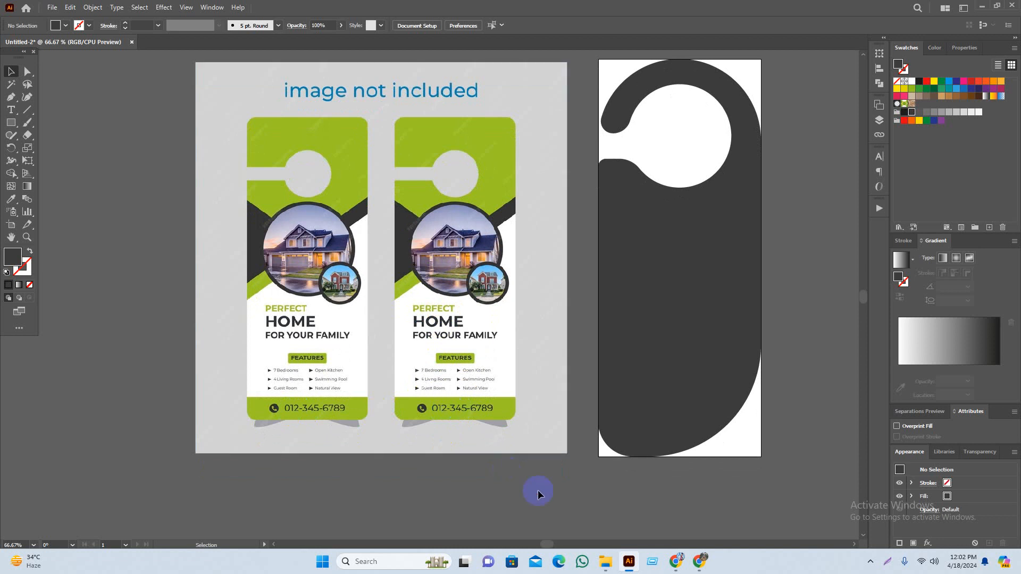
scroll(536, 490, "right", 3)
scroll(502, 506, "up", 1)
scroll(754, 462, "right", 1)
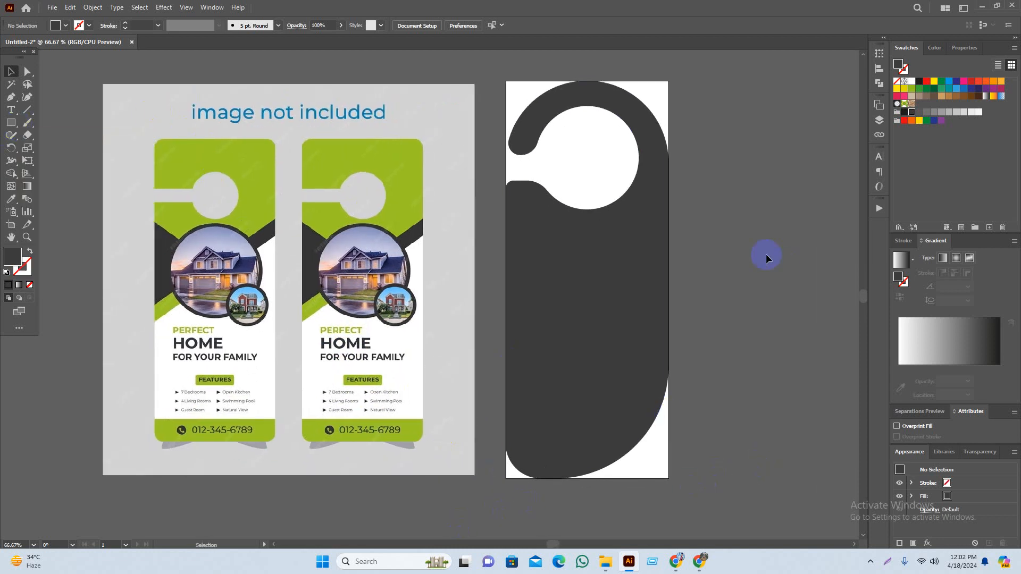
left_click_drag(731, 255, 724, 244)
left_click(593, 285)
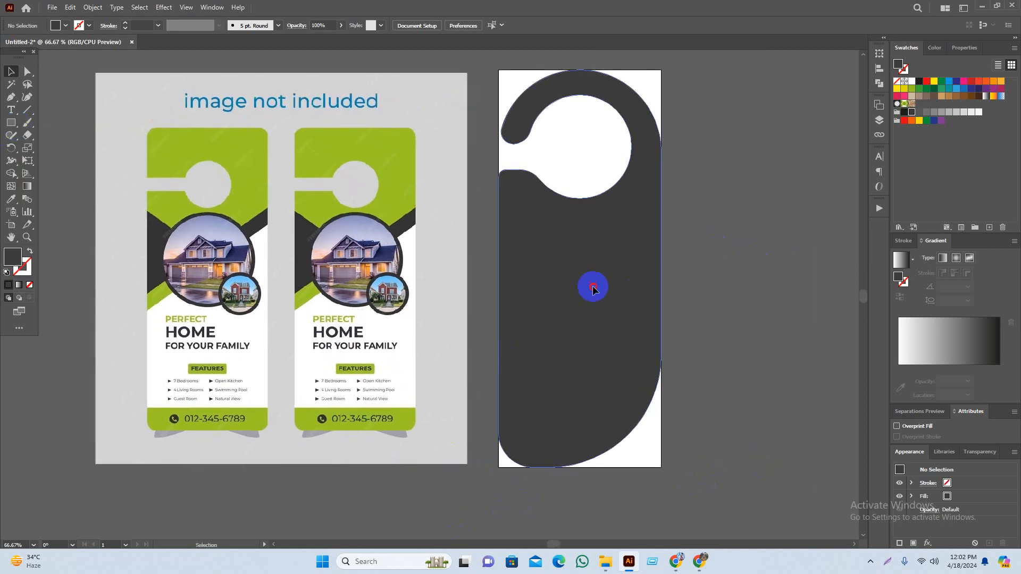
left_click(933, 116)
left_click(911, 112)
left_click(794, 245)
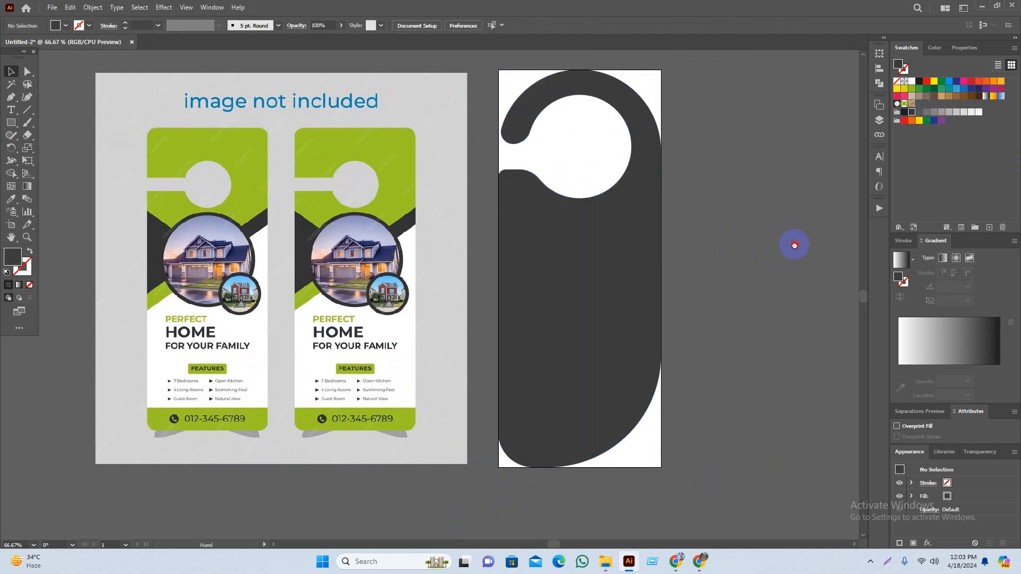
left_click_drag(794, 245, 744, 240)
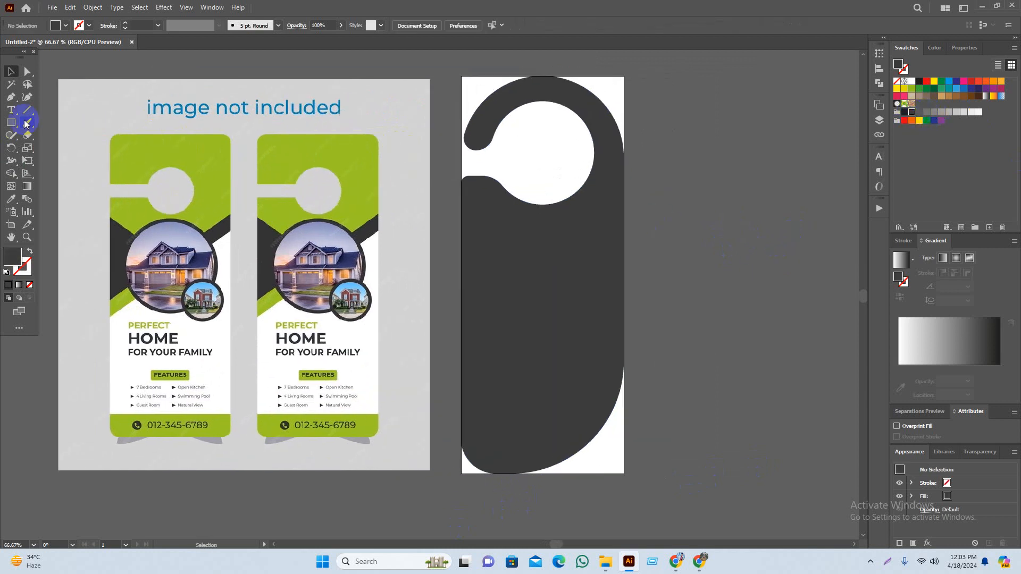
Draw a small square about 0.85 in per side in the empty space to the right of the artboard
scroll(617, 245, "right", 2)
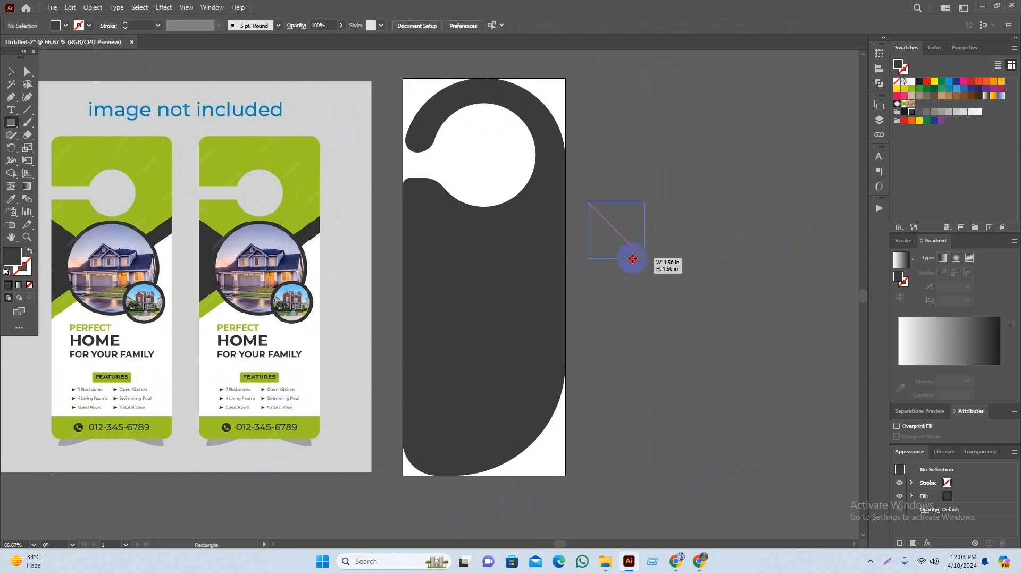
left_click_drag(632, 257, 626, 246)
key("v")
left_click(624, 280)
left_click_drag(624, 281, 621, 289)
left_click_drag(611, 245, 628, 246)
left_click(636, 282)
left_click(629, 241)
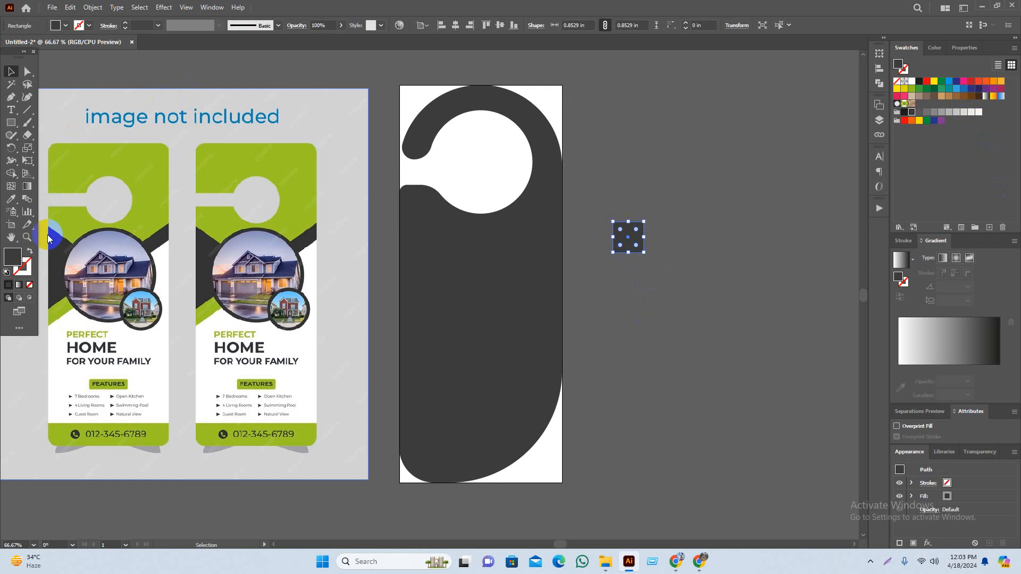
Fill the small square with dark slate blue #34404C
double_click(13, 257)
left_click_drag(225, 160, 226, 165)
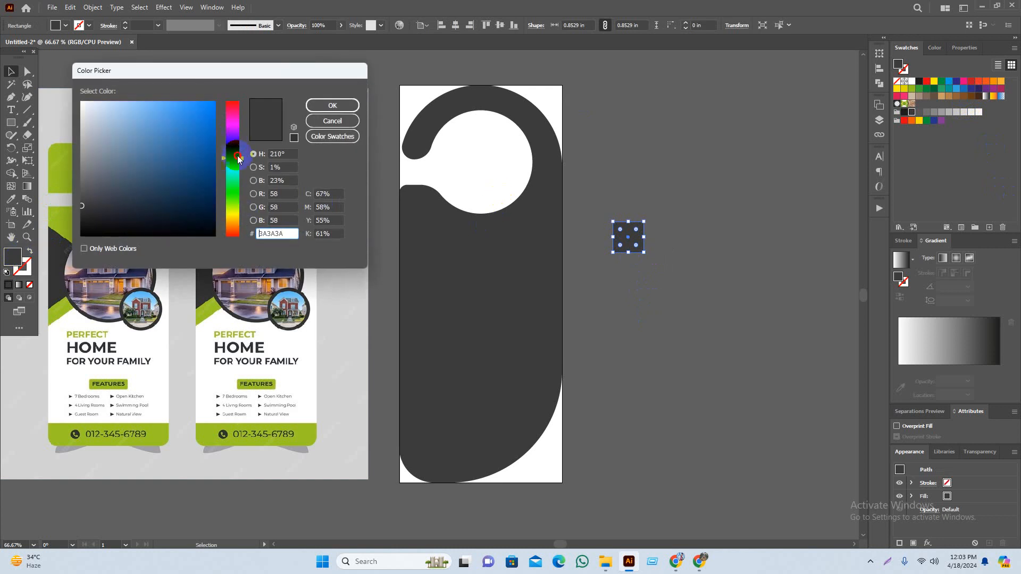
left_click_drag(134, 195, 122, 196)
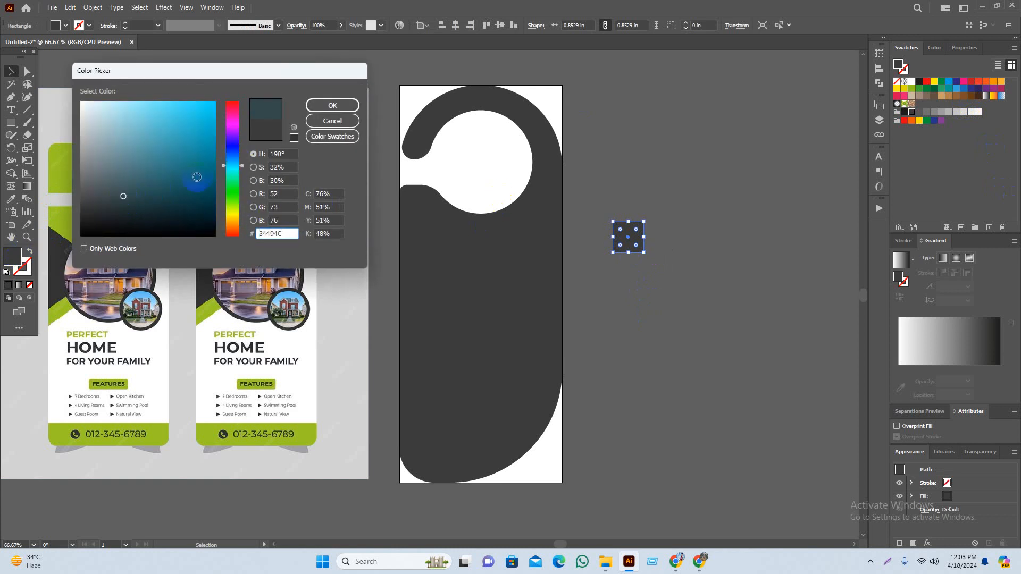
left_click_drag(235, 161, 234, 157)
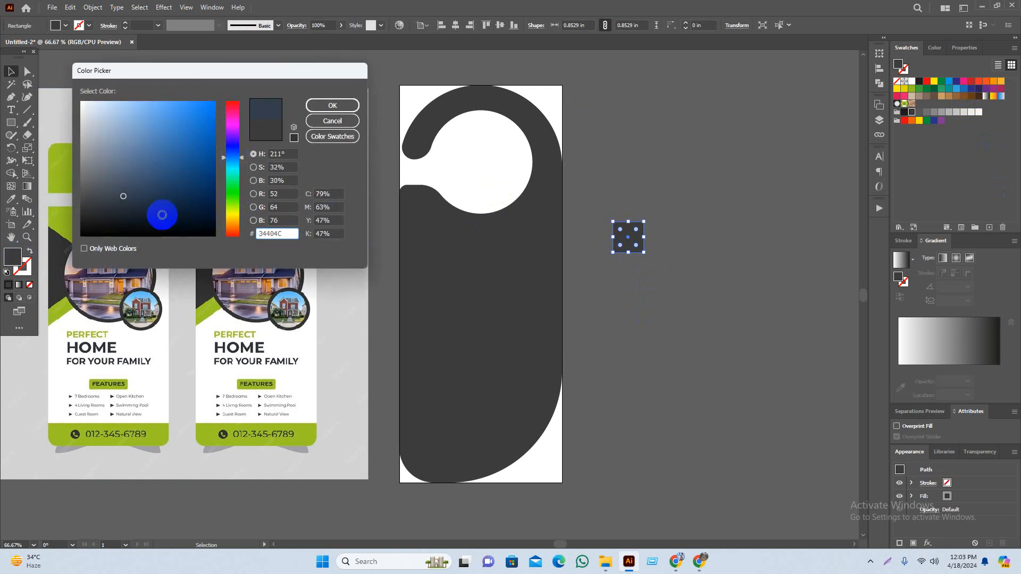
left_click(304, 106)
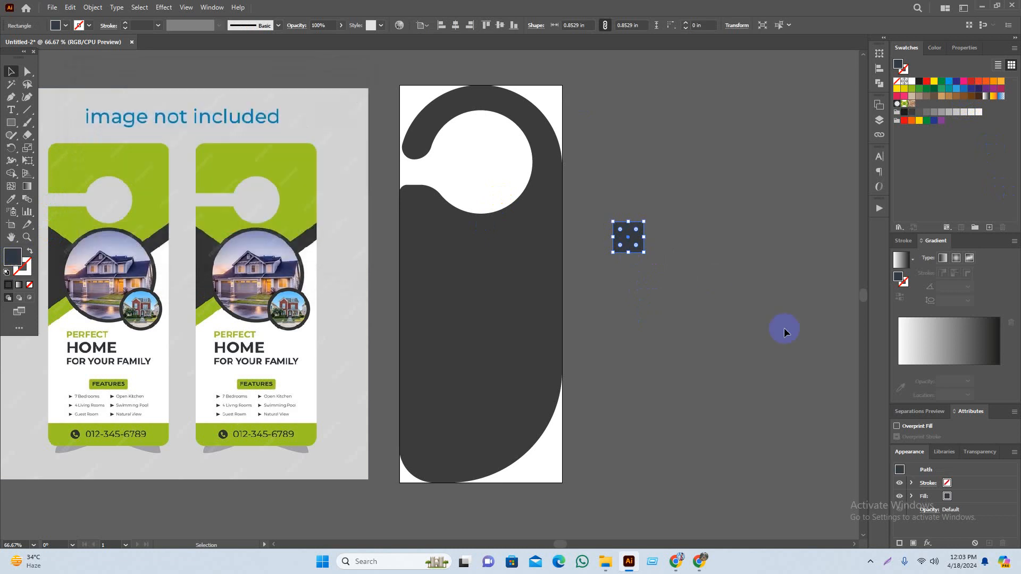
Sample the small square's slate blue onto the door hanger shape with the Eyedropper, and deselect it
left_click(784, 328)
scroll(692, 330, "left", 2)
scroll(693, 330, "up", 1)
left_click(547, 291)
key("i")
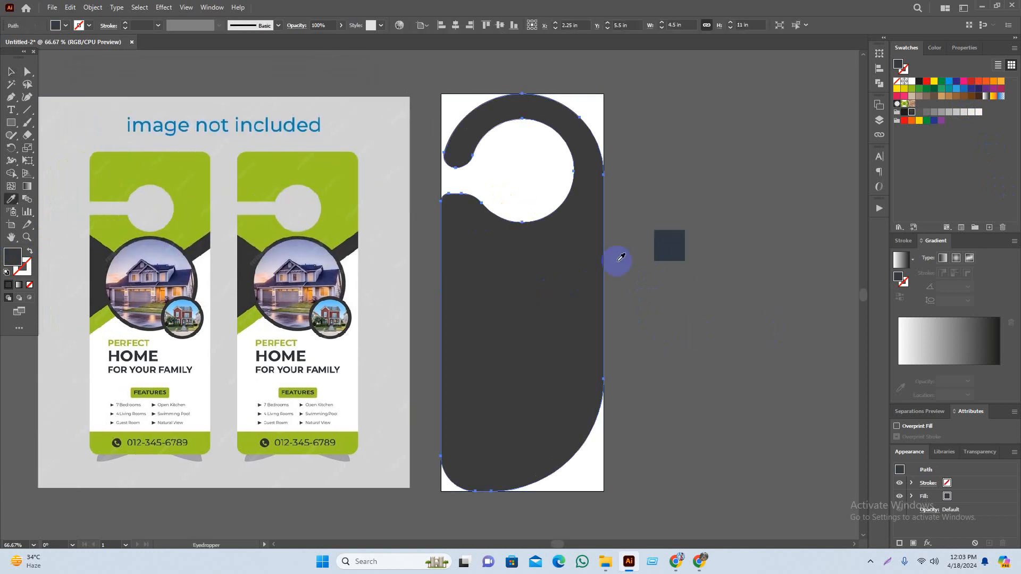
key("v")
left_click(707, 331)
scroll(729, 340, "left", 2)
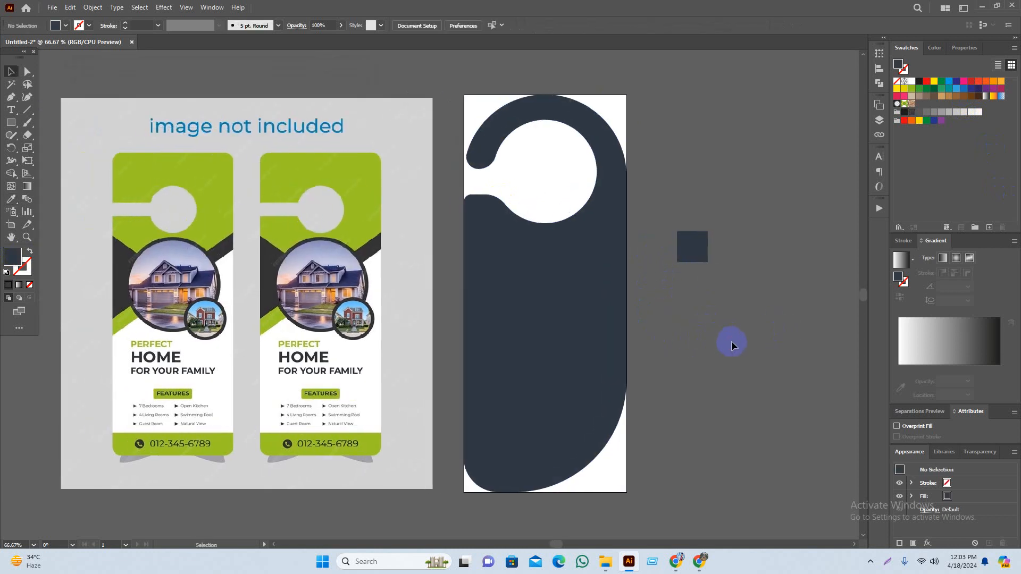
Fill the door hanger shape with the second-lightest grey swatch and deselect it
left_click(610, 329)
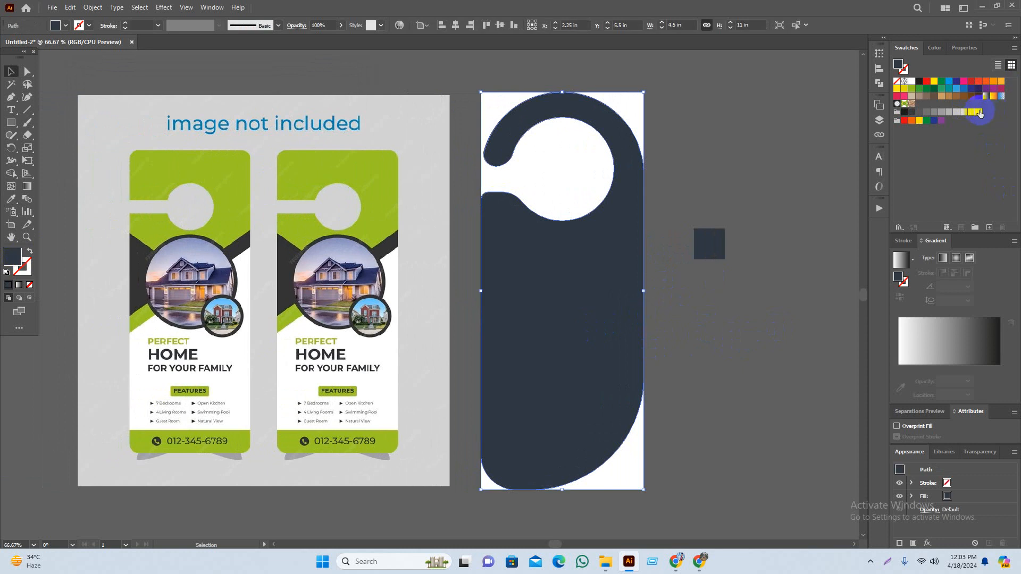
left_click(980, 112)
left_click(719, 325)
left_click(579, 291)
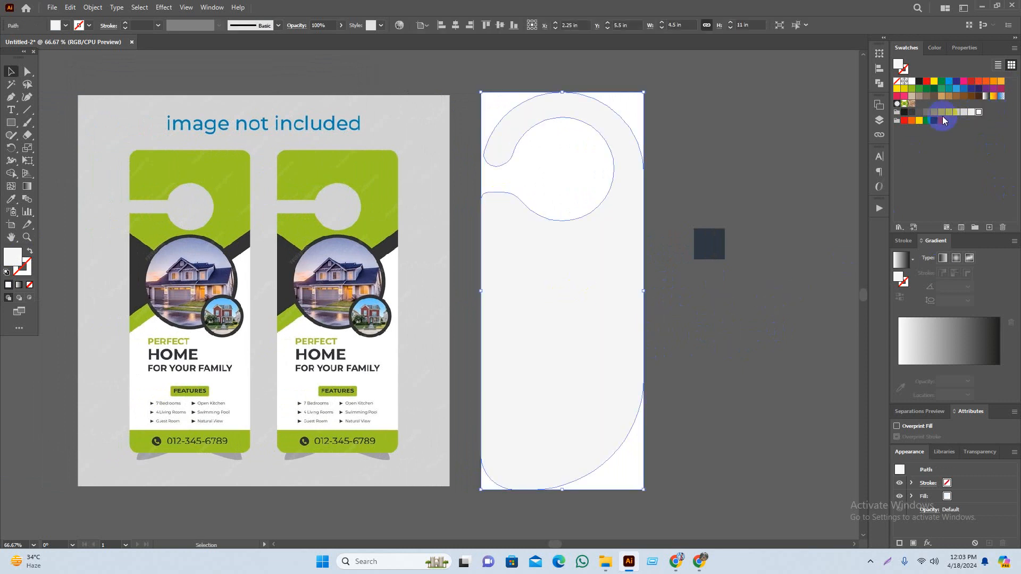
left_click(971, 112)
left_click(798, 325)
left_click_drag(750, 353, 747, 354)
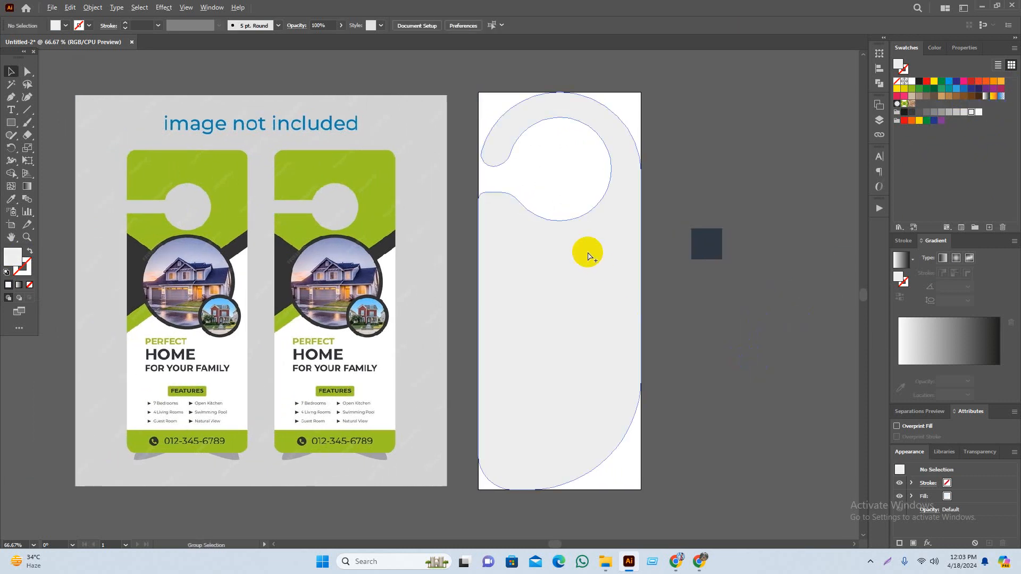
left_click_drag(702, 316, 686, 317)
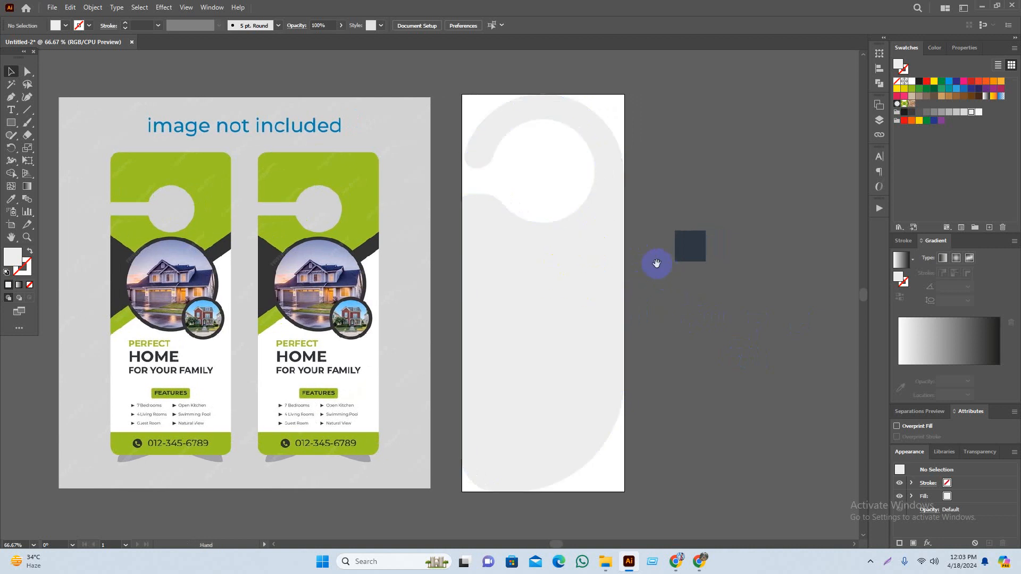
Draw a light grey square about 3.06 in per side to the right of the hanger and rotate it 45° into a diamond
scroll(590, 263, "up", 1)
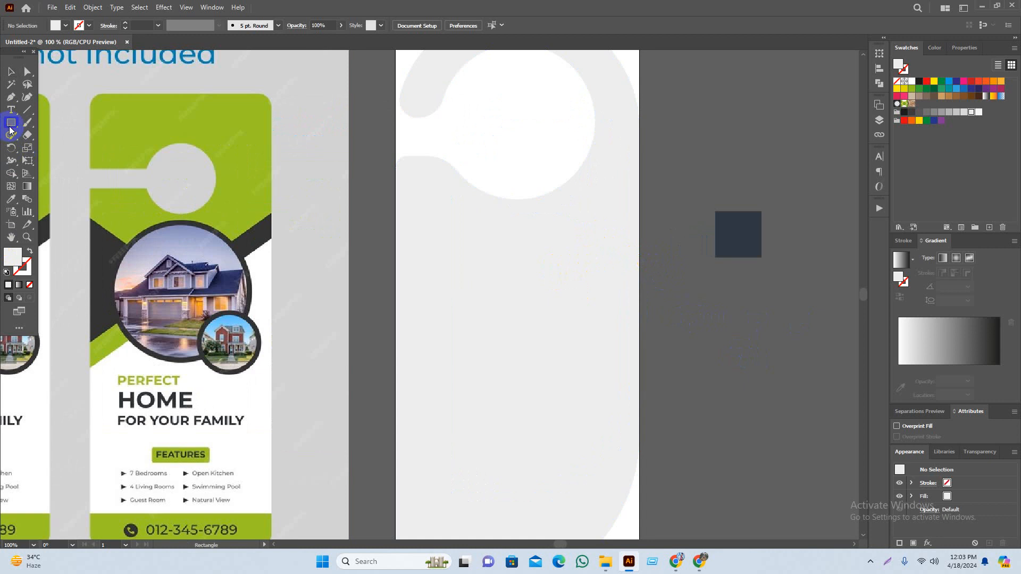
scroll(425, 244, "down", 2)
left_click_drag(586, 290, 576, 339)
key("v")
left_click_drag(559, 337, 586, 345)
scroll(461, 282, "up", 1)
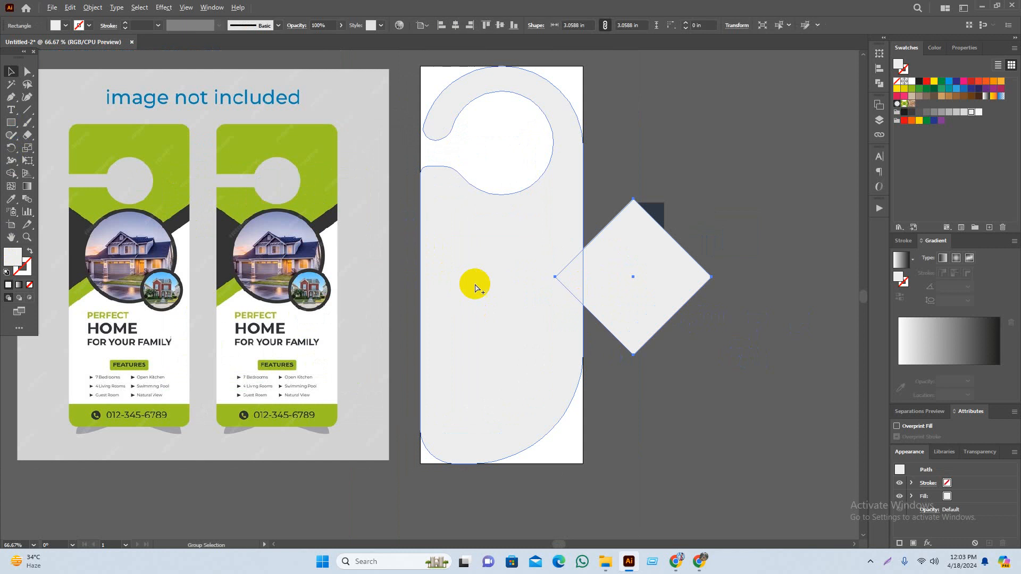
Centre the diamond on the artboard's left edge and scale it down to about 2.13 in per side
left_click_drag(645, 282, 432, 284)
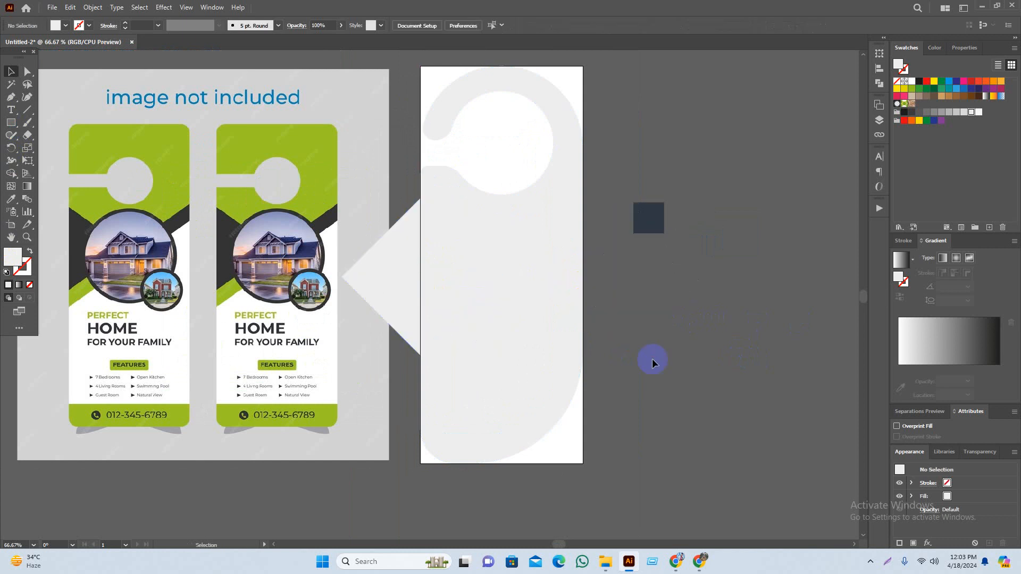
scroll(455, 258, "up", 1)
left_click_drag(449, 246, 450, 276)
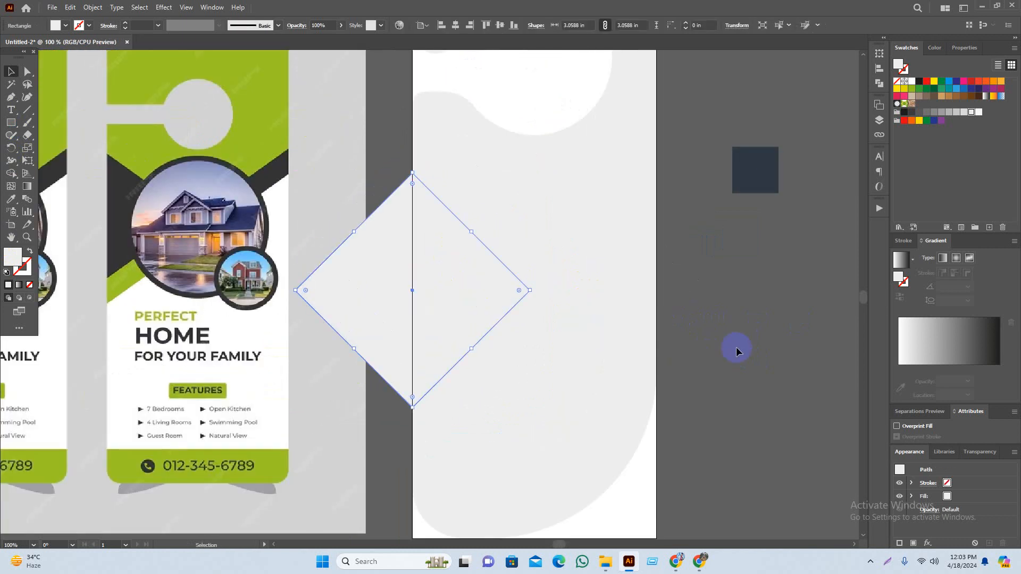
left_click(760, 347)
left_click(477, 312)
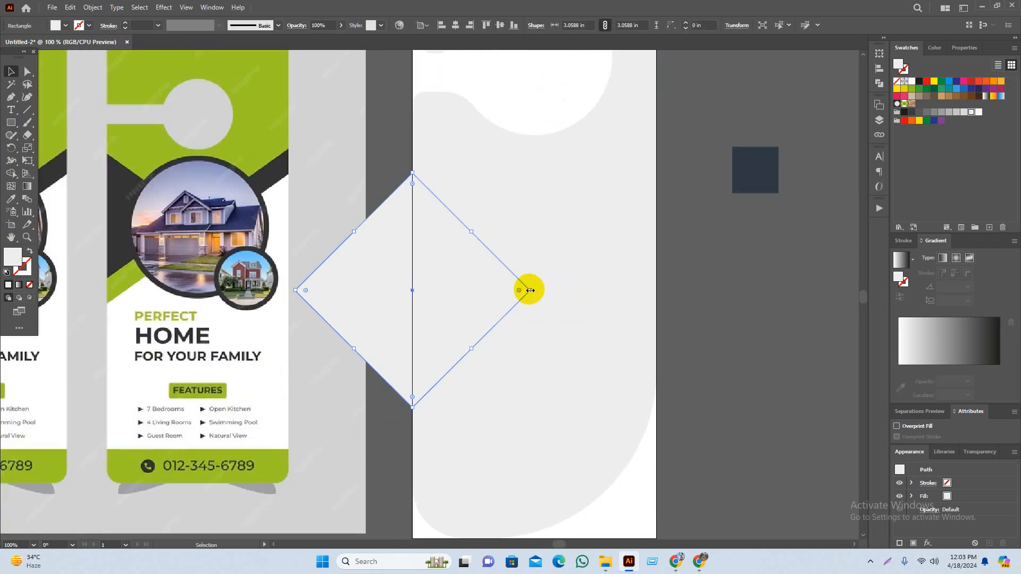
left_click_drag(529, 290, 492, 289)
left_click(697, 340)
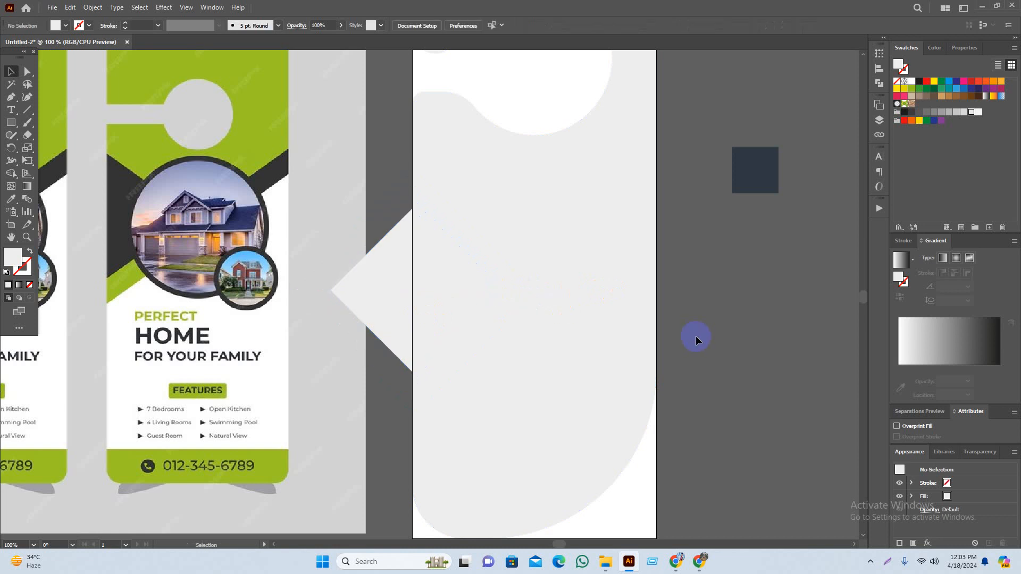
Copy the diamond to the hanger's middle and right edge, enlarging the middle copy to about 2.42 in per side with a mid-grey fill
left_click_drag(394, 306, 539, 319)
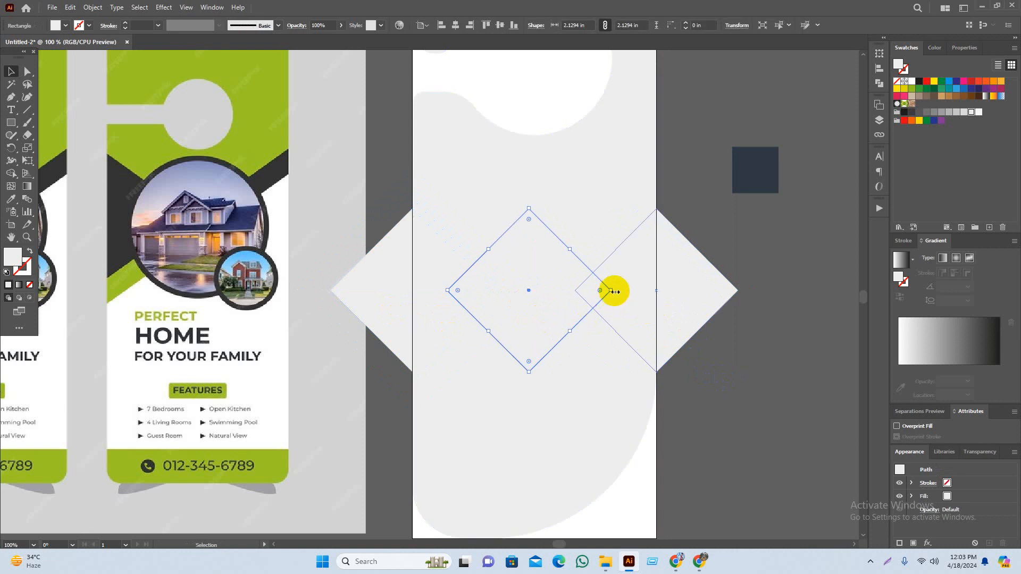
left_click_drag(610, 291, 634, 303)
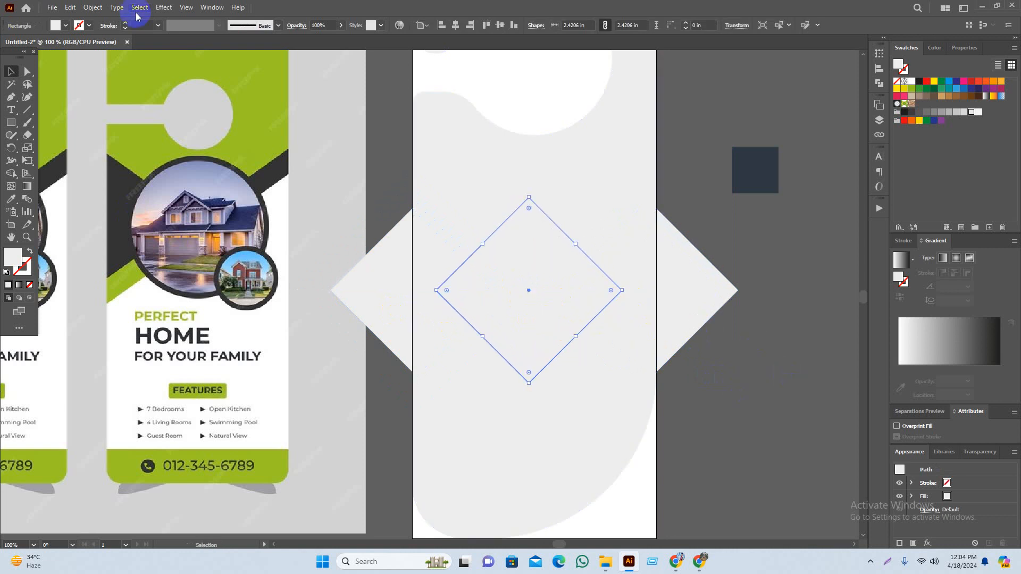
left_click(940, 113)
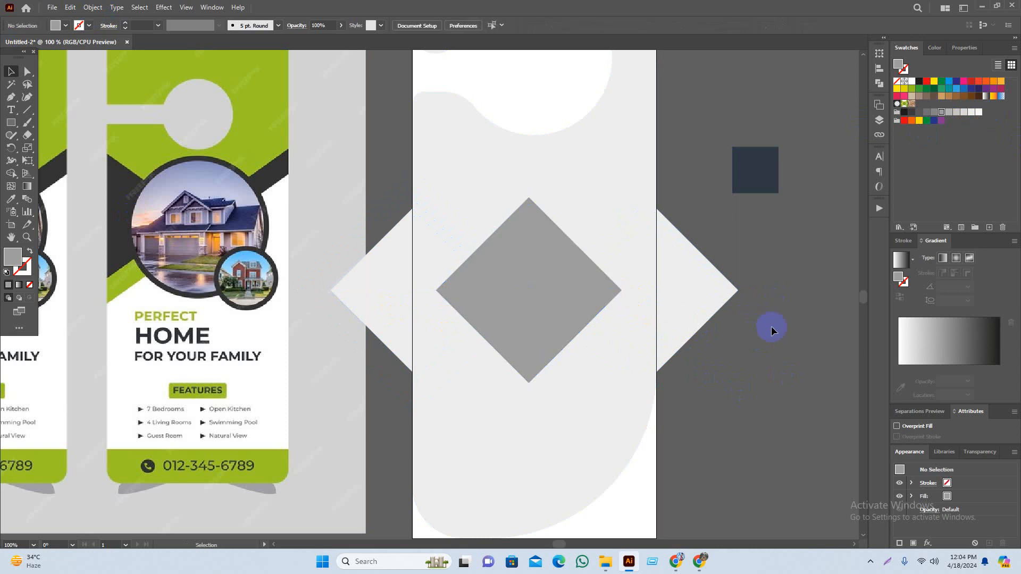
left_click(93, 7)
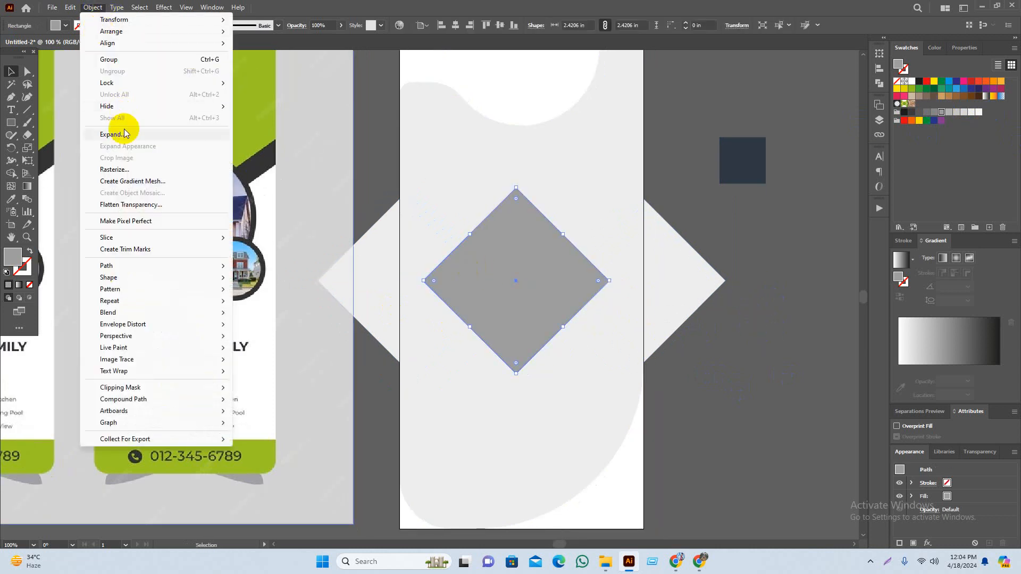
mouse_move(180, 271)
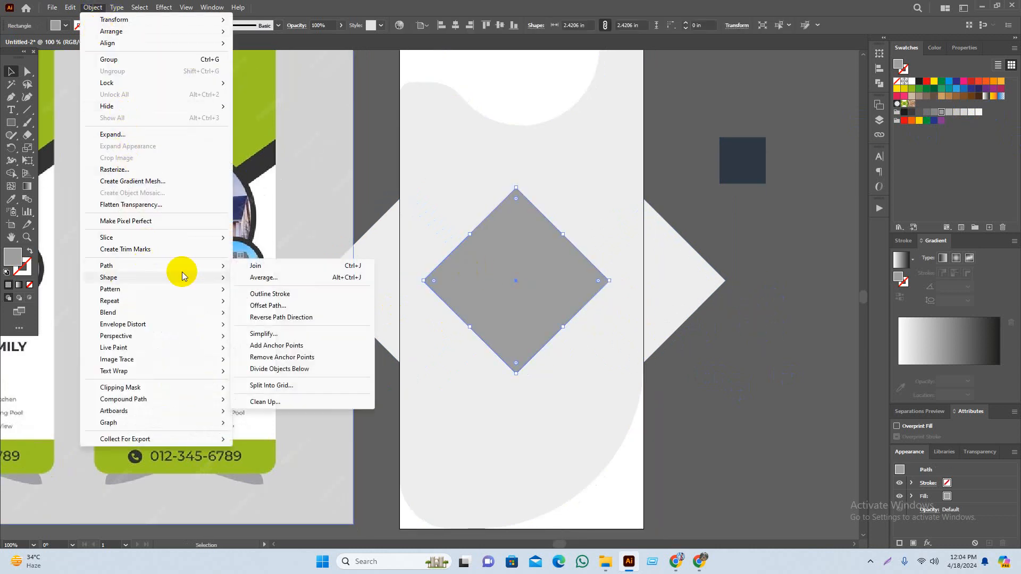
left_click(312, 296)
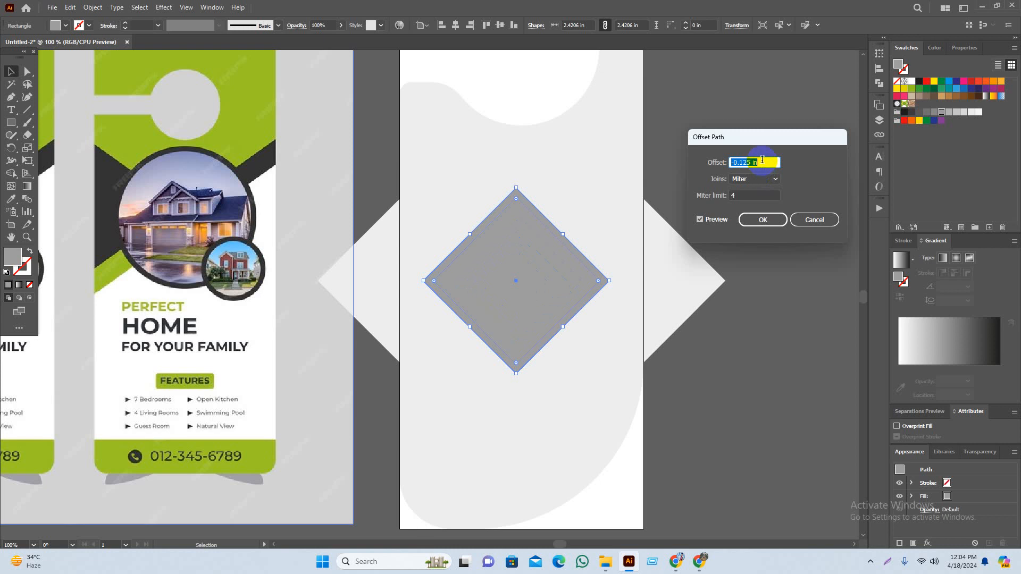
left_click(798, 222)
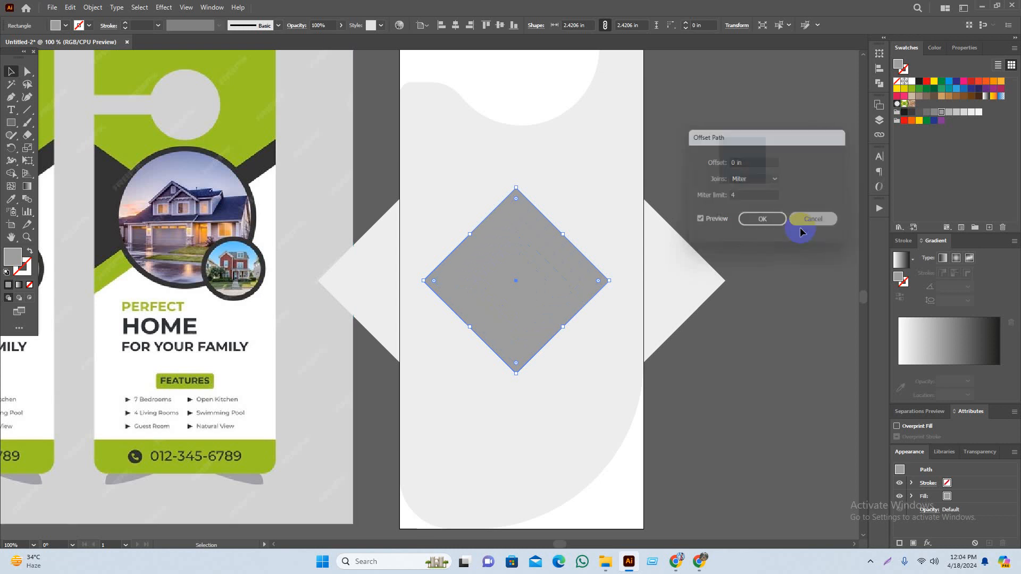
left_click_drag(559, 304, 591, 320)
key("ctrl+z")
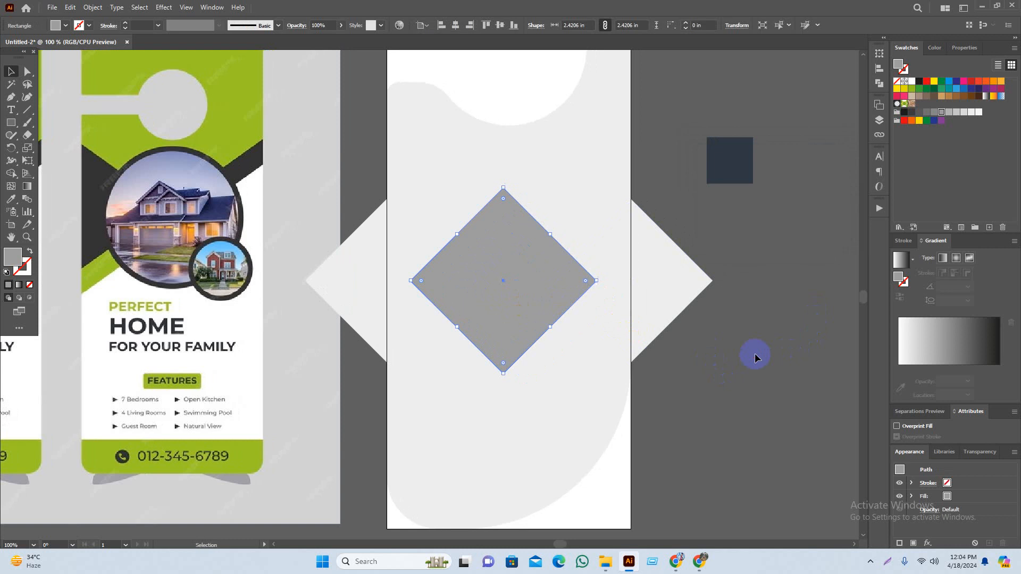
left_click(755, 355)
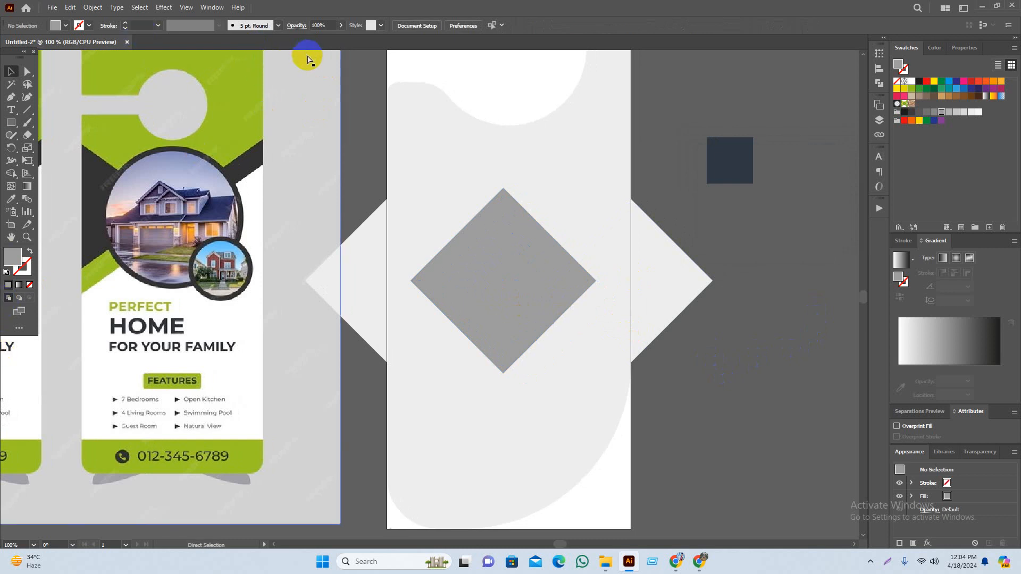
Show the rulers along the document edges
key("ctrl+r")
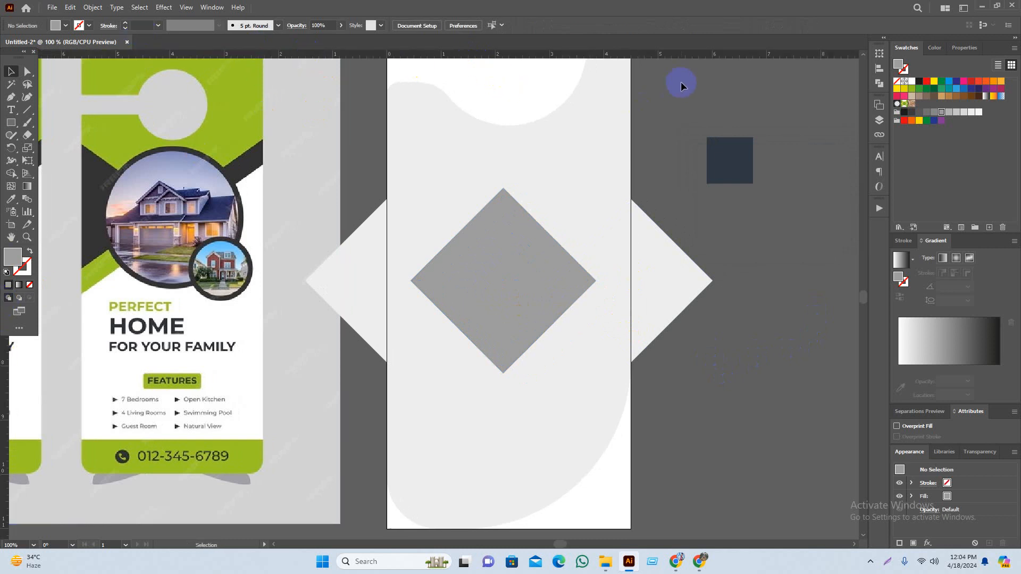
key("ctrl+r")
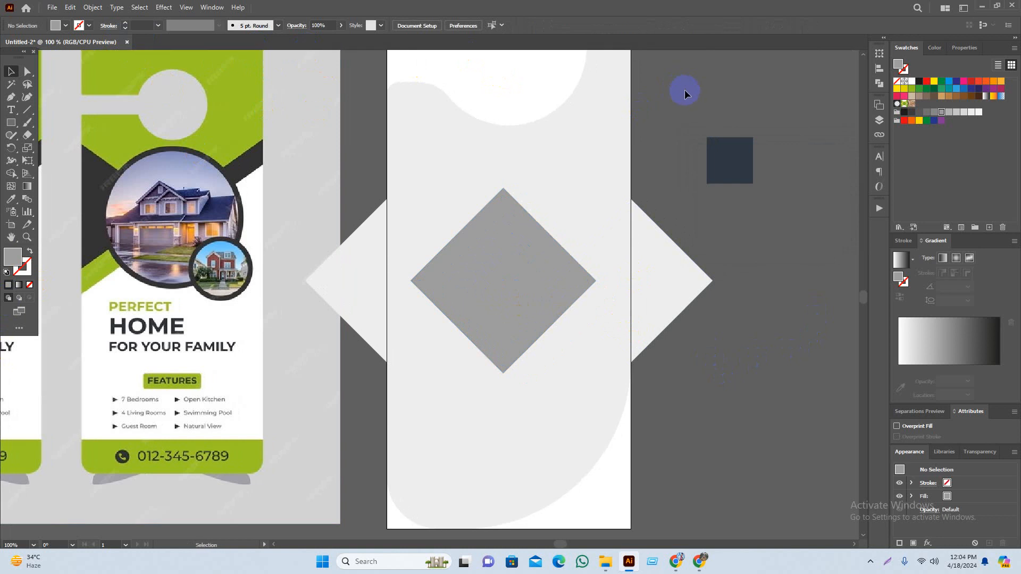
key("ctrl+r")
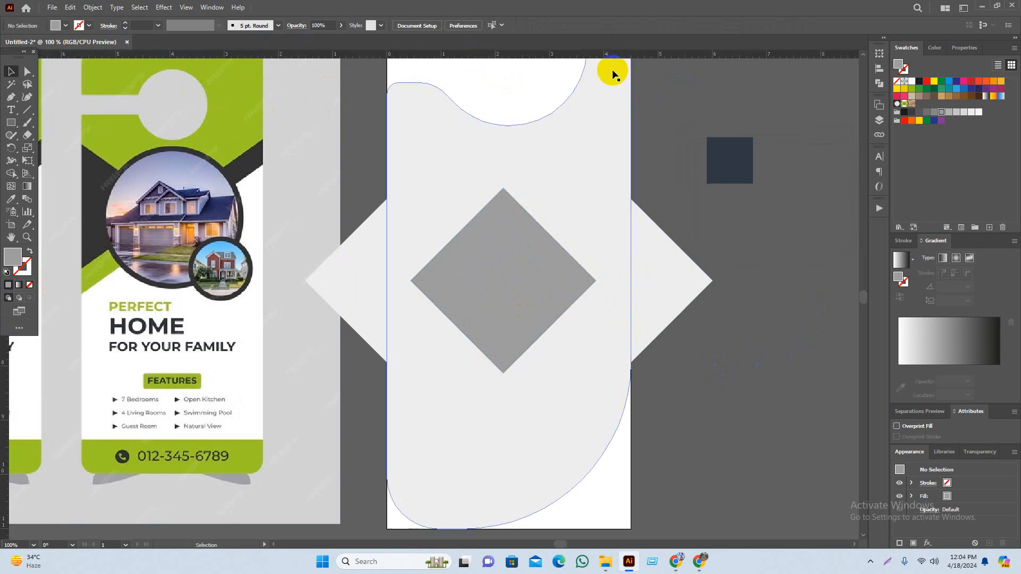
Switch the ruler units to pixels and create an inner copy of the middle diamond with Offset Path at -6 px
right_click(595, 53)
left_click(616, 62)
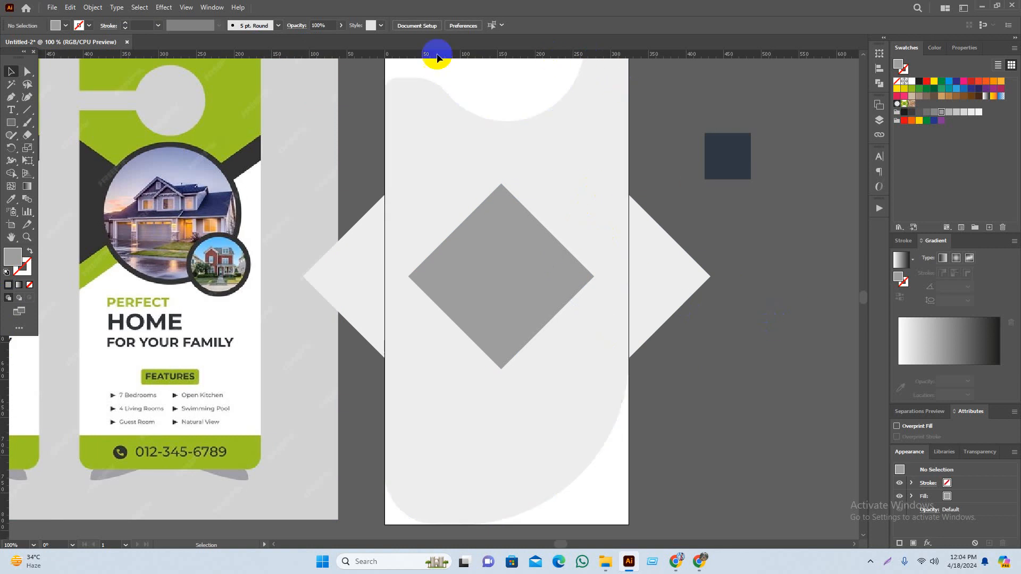
left_click(560, 258)
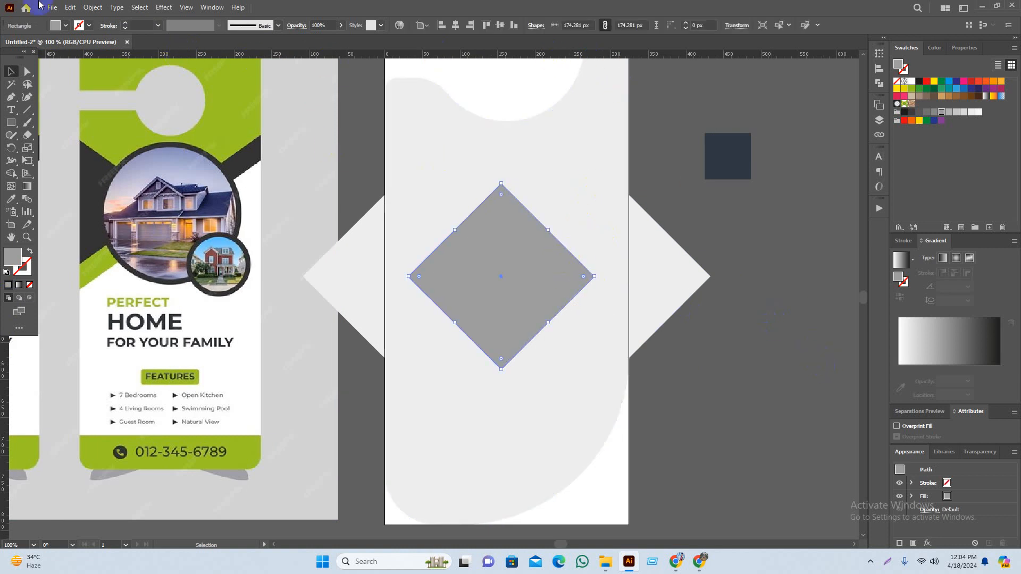
left_click(98, 7)
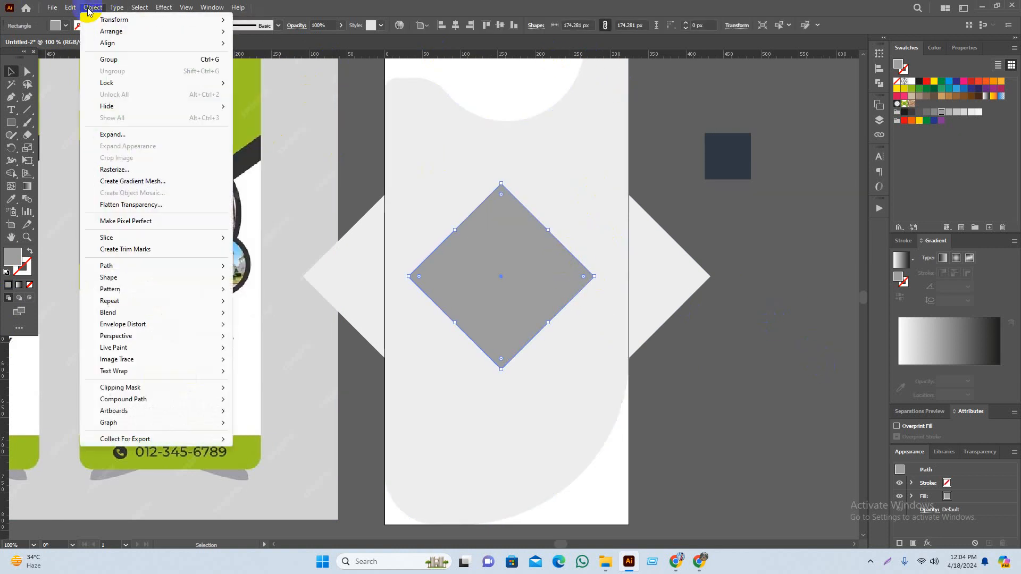
mouse_move(159, 265)
left_click(298, 304)
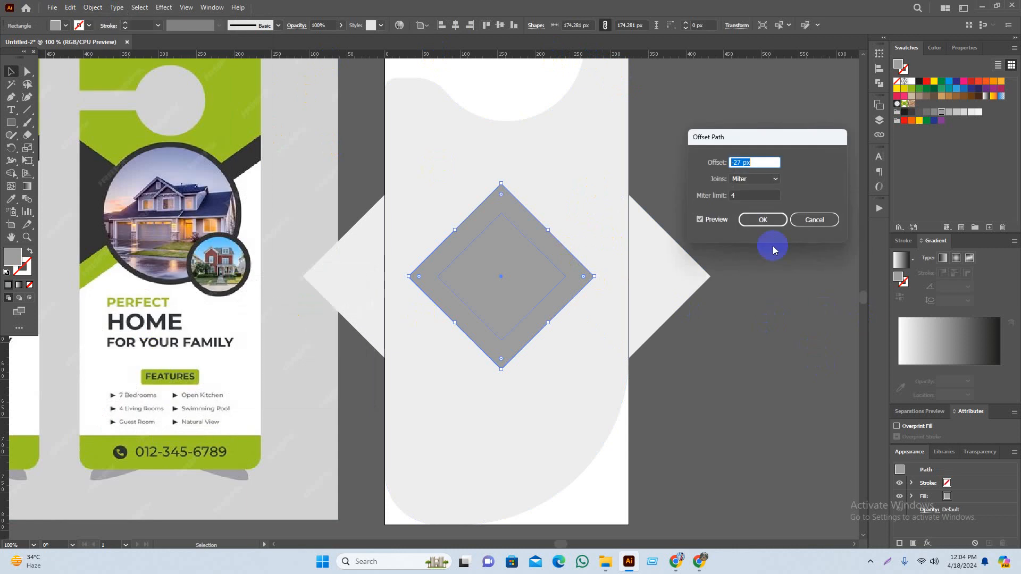
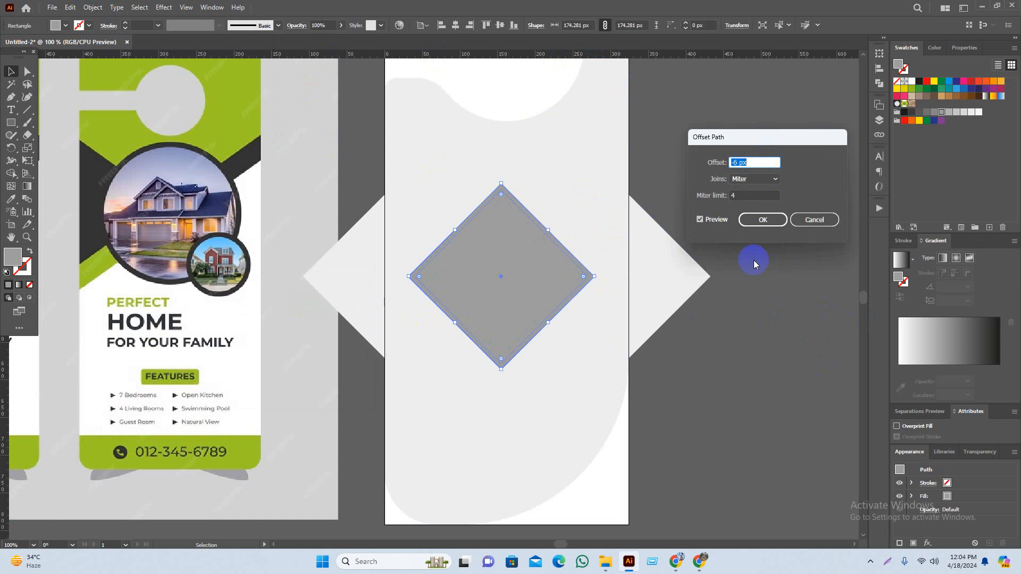
left_click(762, 223)
left_click(790, 349)
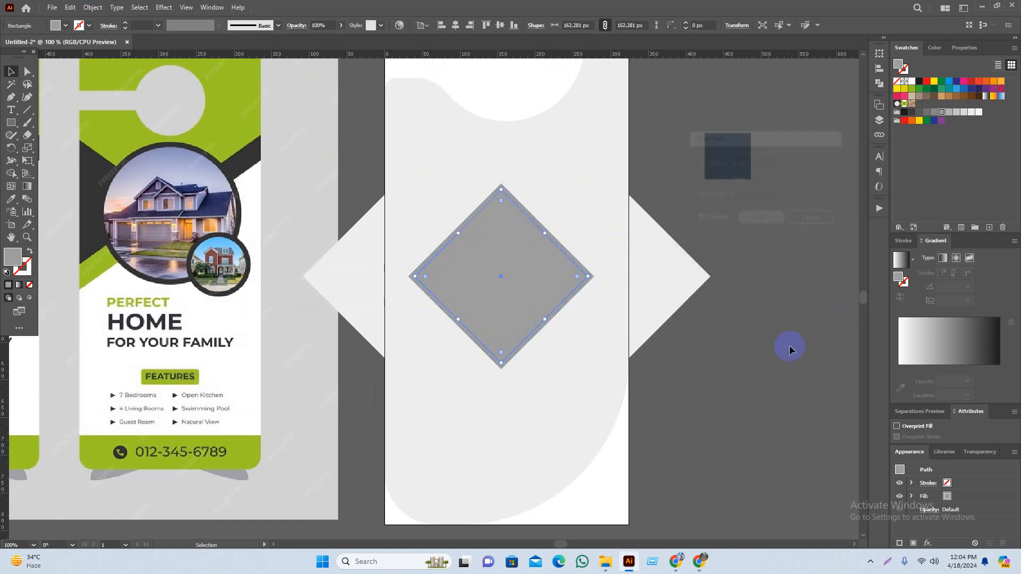
Fill the outer middle diamond with the lightest grey swatch to form a near-white frame around the inner one
scroll(584, 304, "up", 2)
left_click(597, 257)
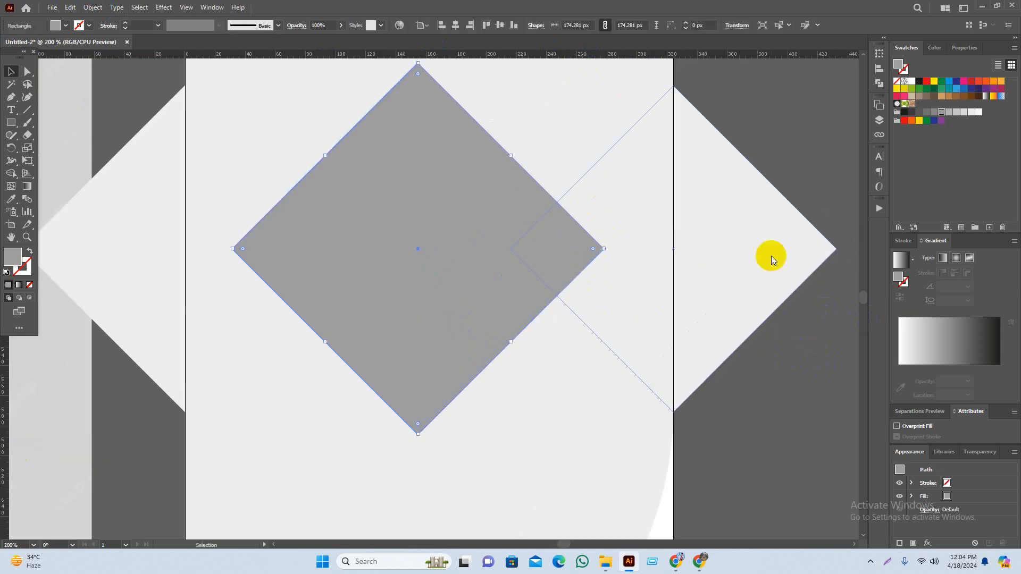
left_click(978, 112)
left_click(802, 415)
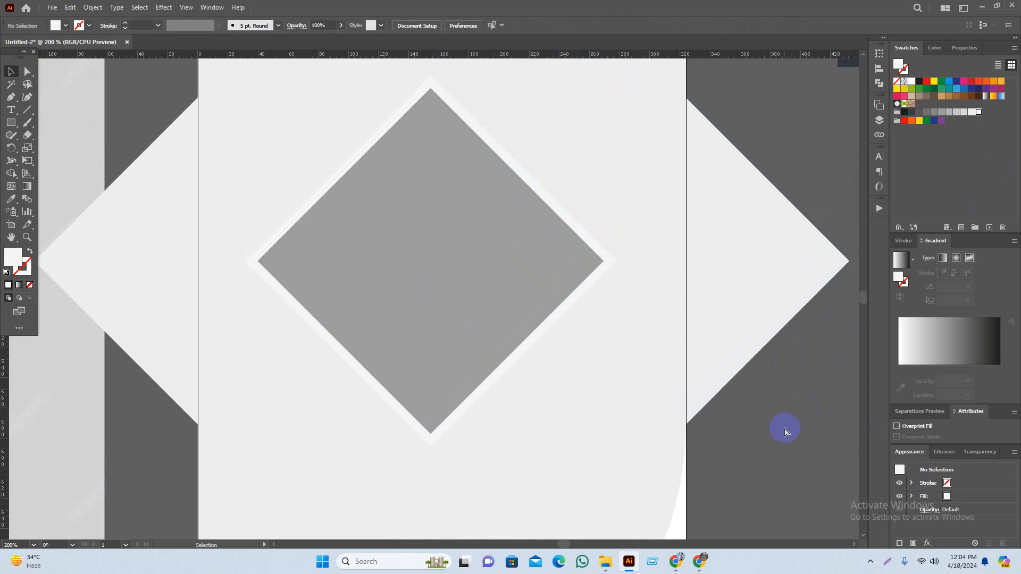
Fill both side diamonds with the dark navy colour sampled from the square beside the artboard
scroll(771, 479, "down", 1)
left_click(737, 326)
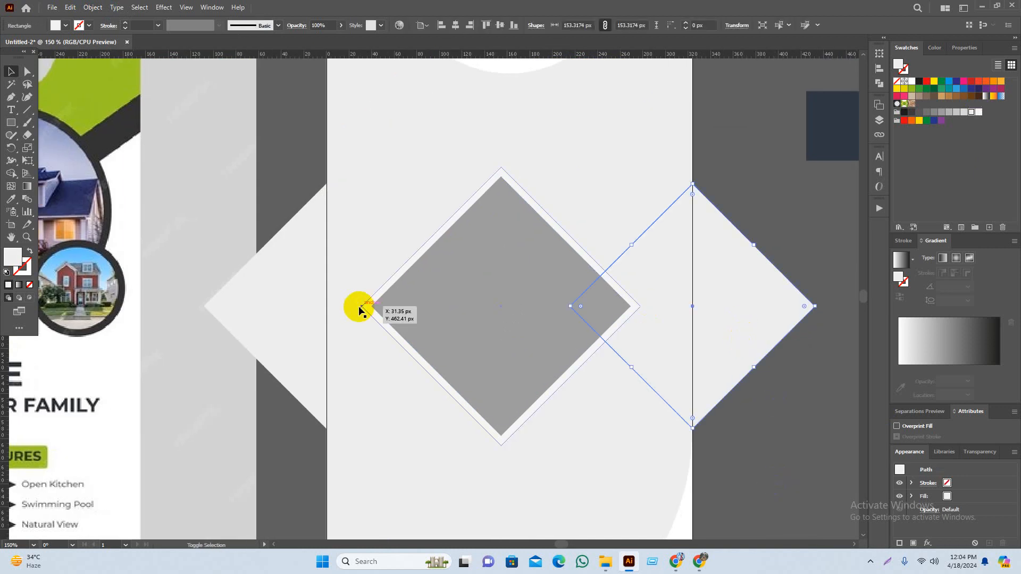
left_click(303, 282, "shift")
key("i")
left_click(813, 132)
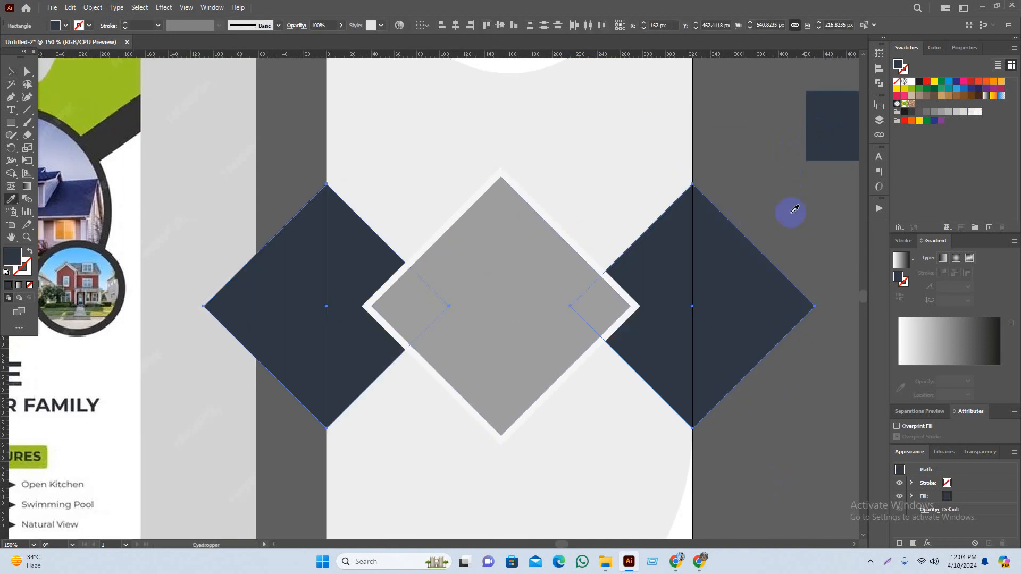
key("v")
left_click(828, 380)
Enlarge the middle diamond and its frame together from their centre to about 272 px across
scroll(804, 440, "down", 1)
left_click_drag(801, 444, 781, 420)
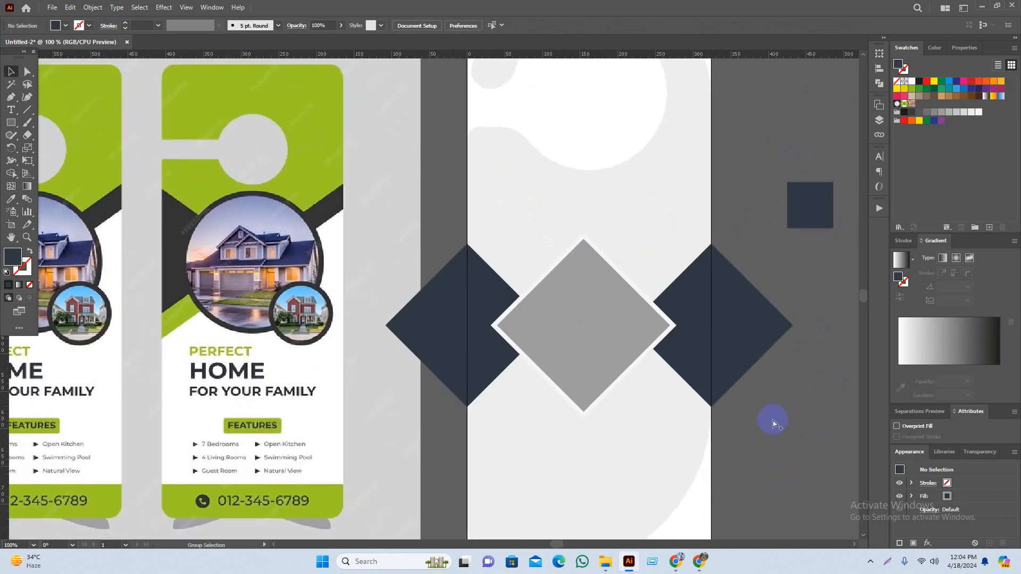
scroll(775, 421, "down", 1)
left_click_drag(800, 458, 698, 401)
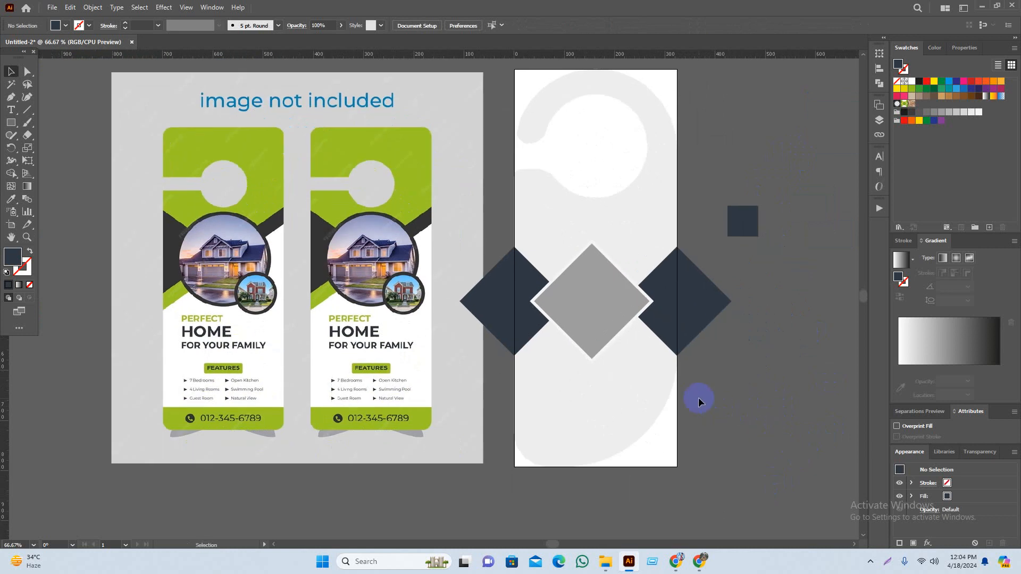
scroll(650, 323, "up", 2)
left_click(664, 286)
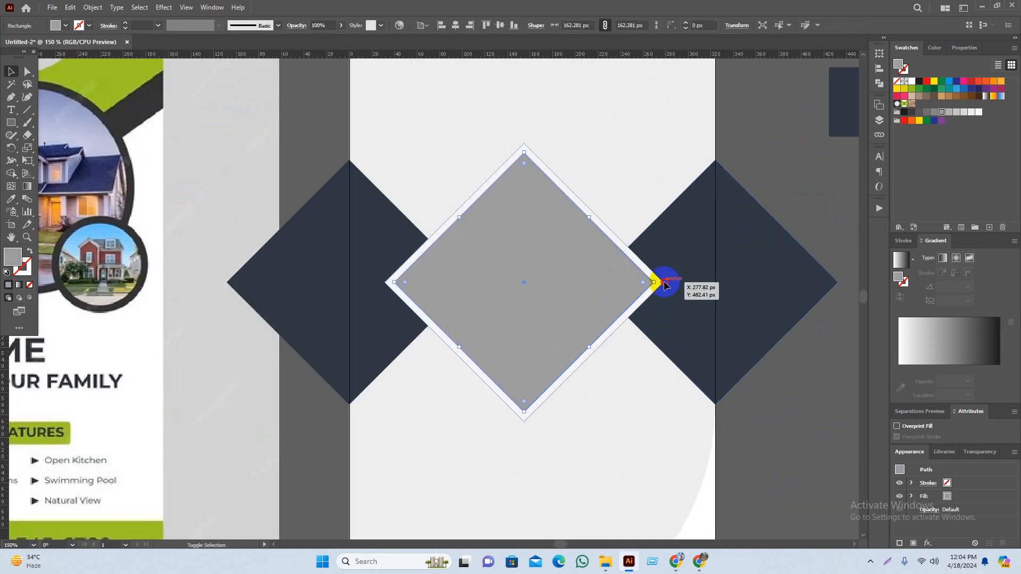
left_click_drag(666, 284, 679, 287)
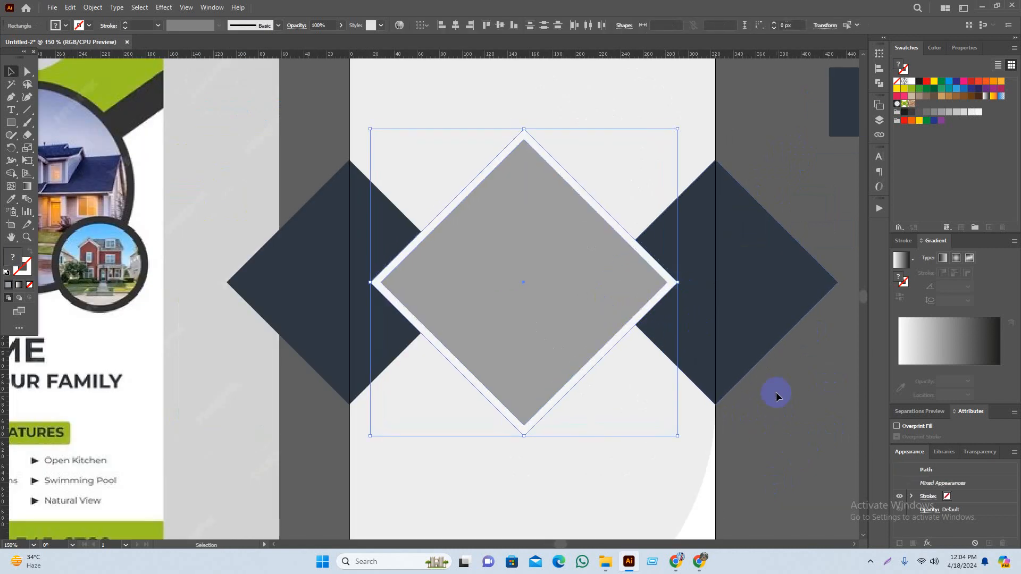
left_click(772, 399)
scroll(769, 407, "down", 2)
left_click_drag(781, 426, 771, 400)
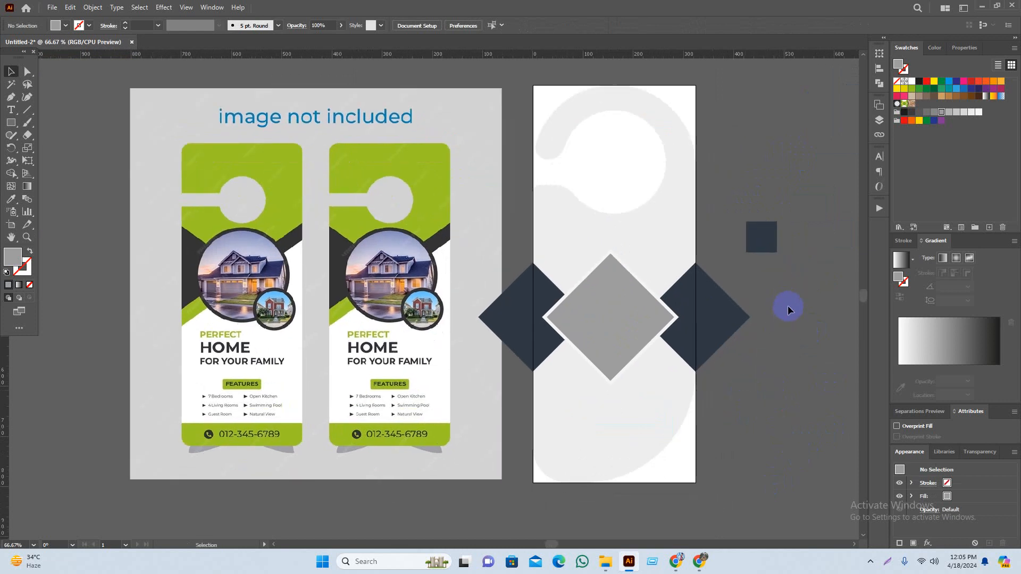
Remove the parts of both navy side diamonds that extend beyond the artboard edges with the Shape Builder tool
left_click_drag(754, 89, 490, 422)
key("shift+m")
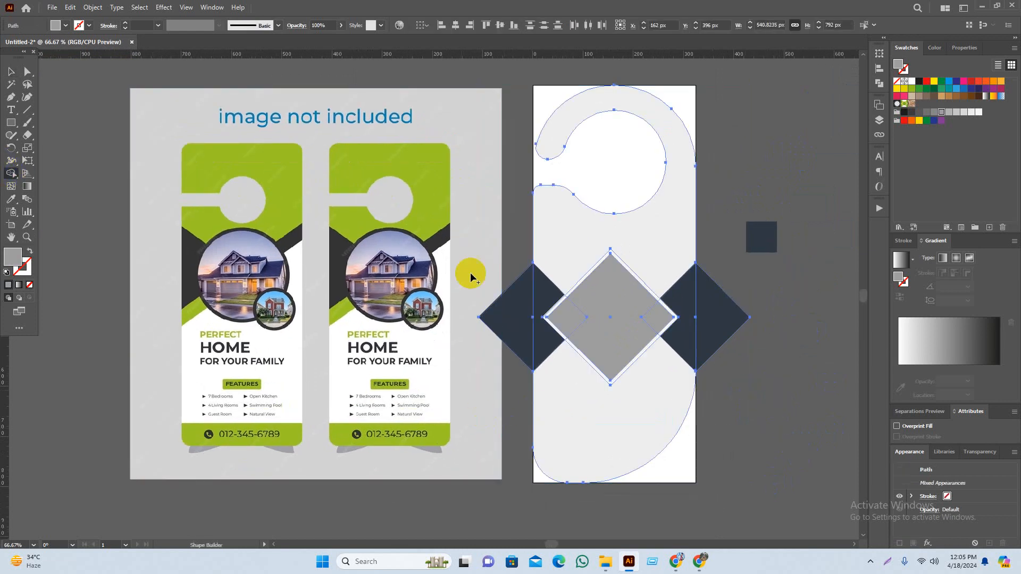
left_click(490, 319, "alt")
left_click(713, 324, "alt")
key("v")
left_click(783, 379)
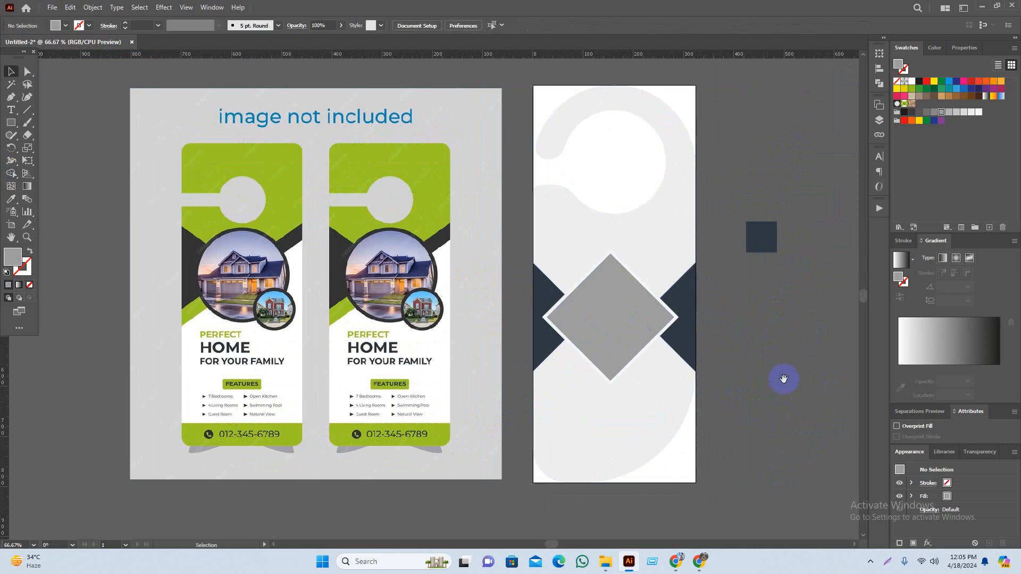
left_click_drag(783, 378, 756, 339)
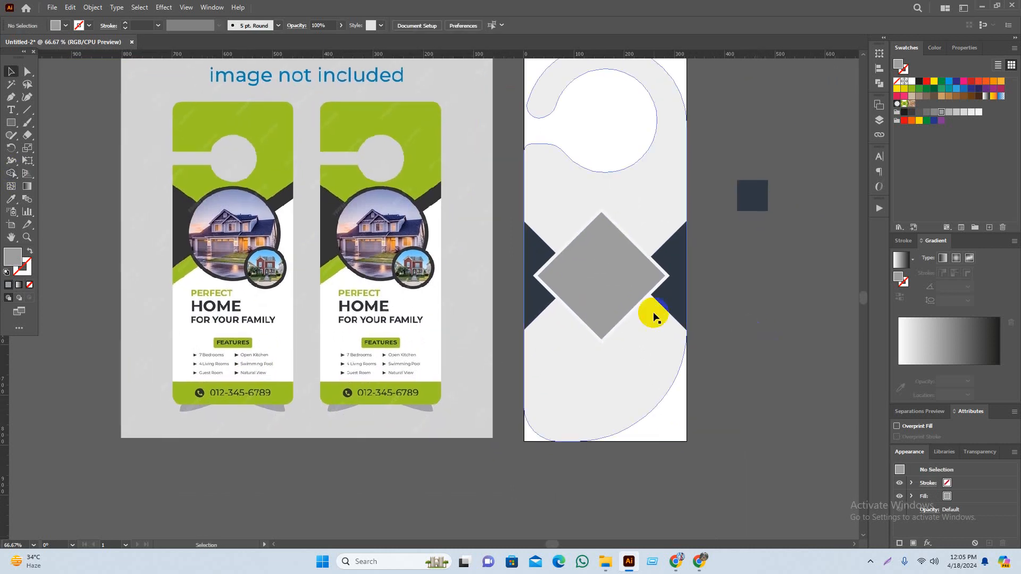
Lock the light grey door hanger body shape
key("a")
left_click(672, 206)
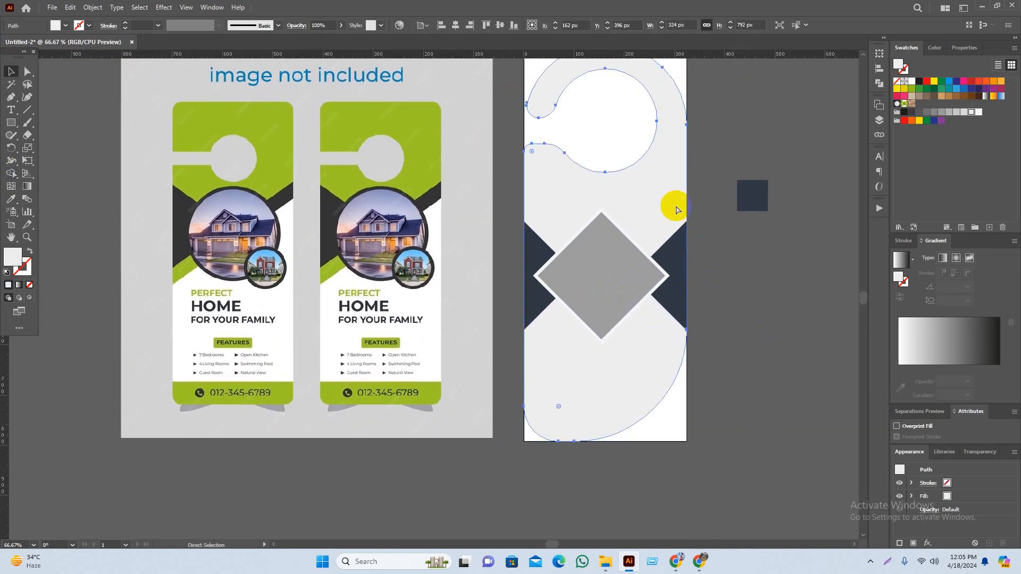
key("v")
key("ctrl+shift+a")
Move the middle diamond, its frame and the navy side pieces straight down to a Y position of about 486 px
left_click_drag(749, 267, 509, 337)
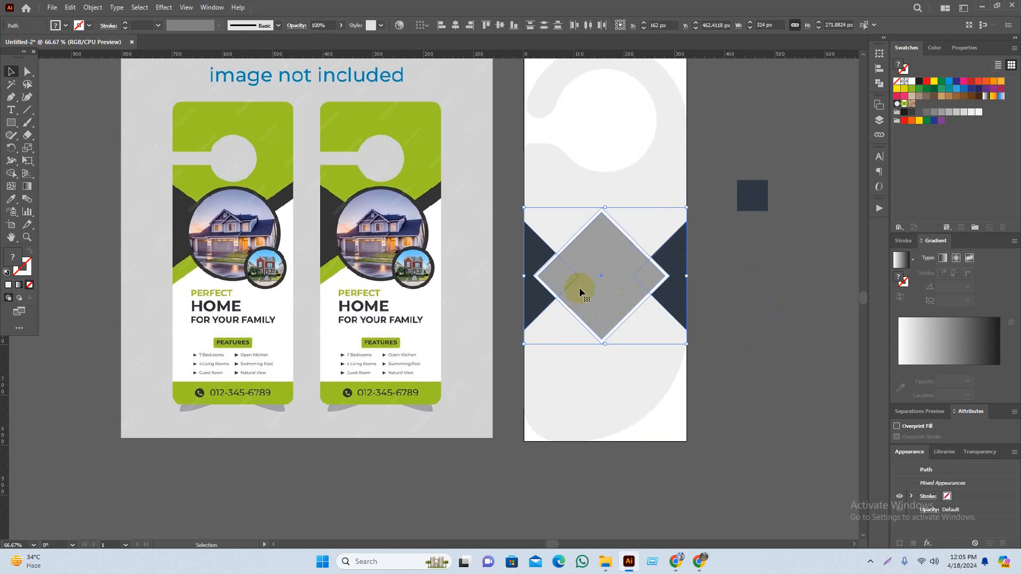
left_click_drag(580, 292, 580, 305)
scroll(712, 337, "up", 2)
scroll(700, 312, "up", 5)
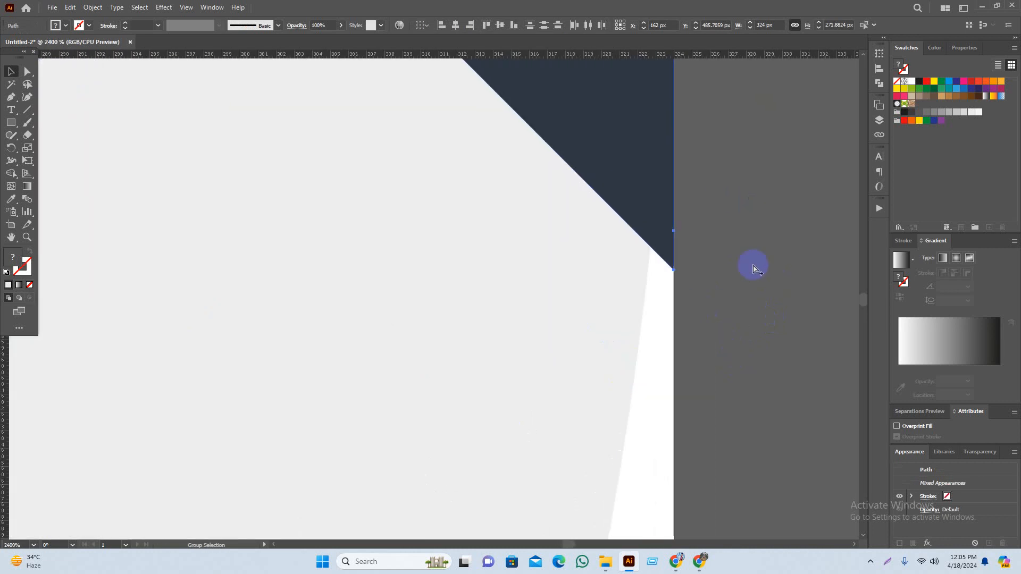
key("Up")
key("Up")
key("Up")
key("Up")
key("Up")
key("Up")
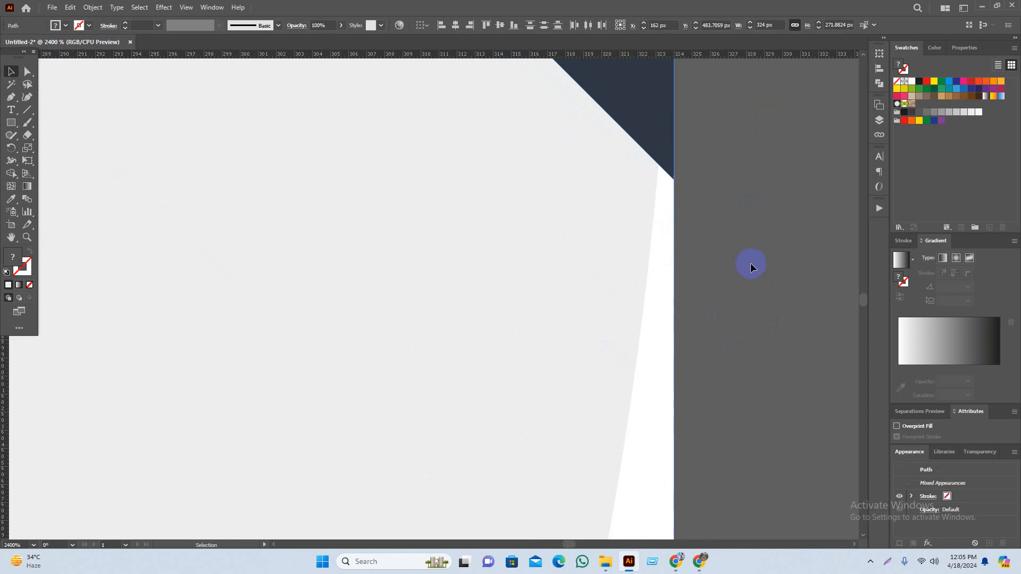
key("Up")
key("Up")
key("Up")
key("Down")
key("Down")
key("Down")
key("Down")
key("Down")
key("Down")
key("Down")
key("Down")
key("Down")
key("Down")
key("Down")
key("Down")
key("Down")
key("Down")
key("Down")
key("Down")
scroll(754, 410, "down", 9)
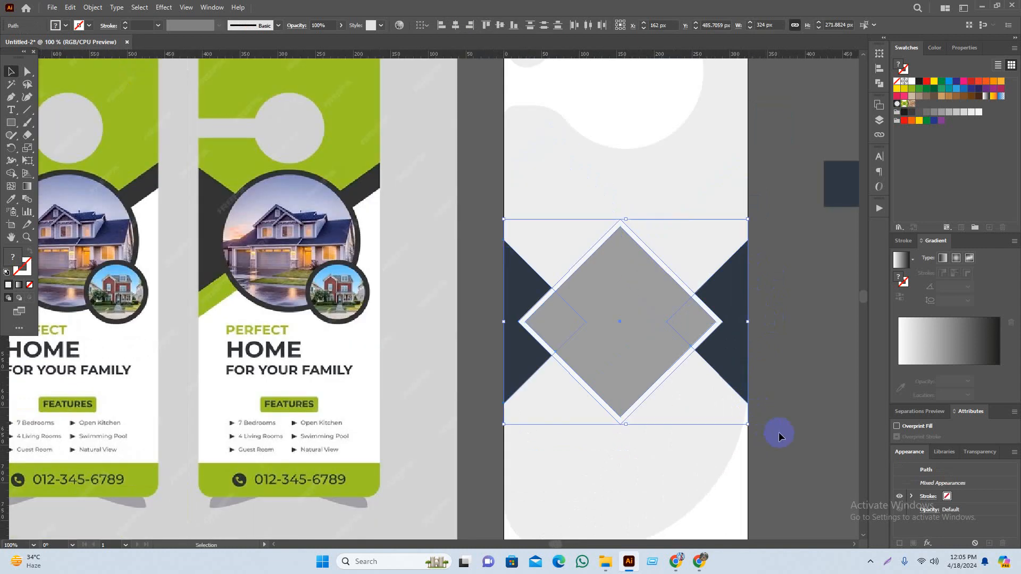
Nudge the selected diamond arrangement down to a Y position of about 506 px
left_click_drag(779, 432, 747, 397)
key("Down")
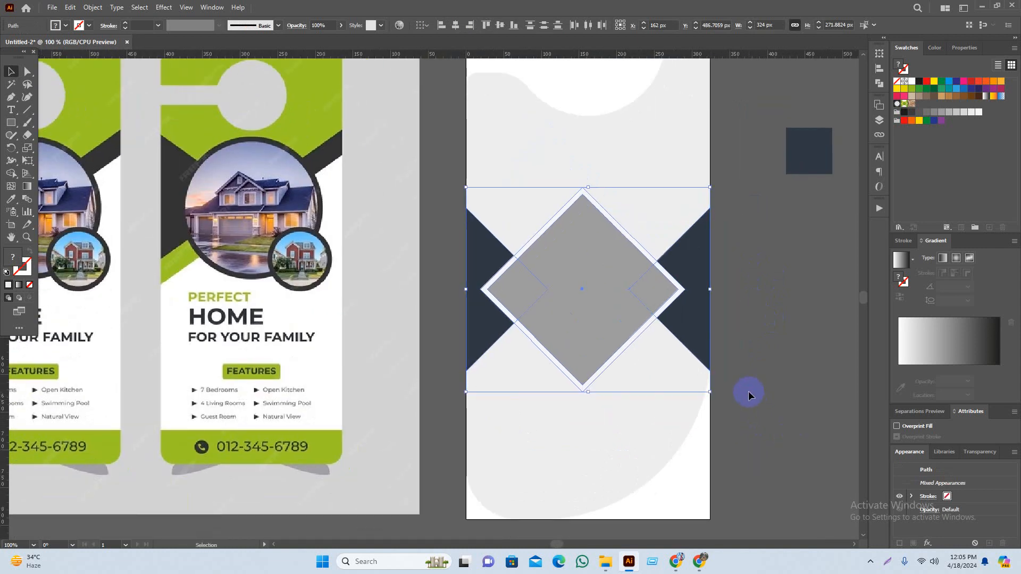
key("Down")
key("Down")
key("Down")
key("Down")
key("Down")
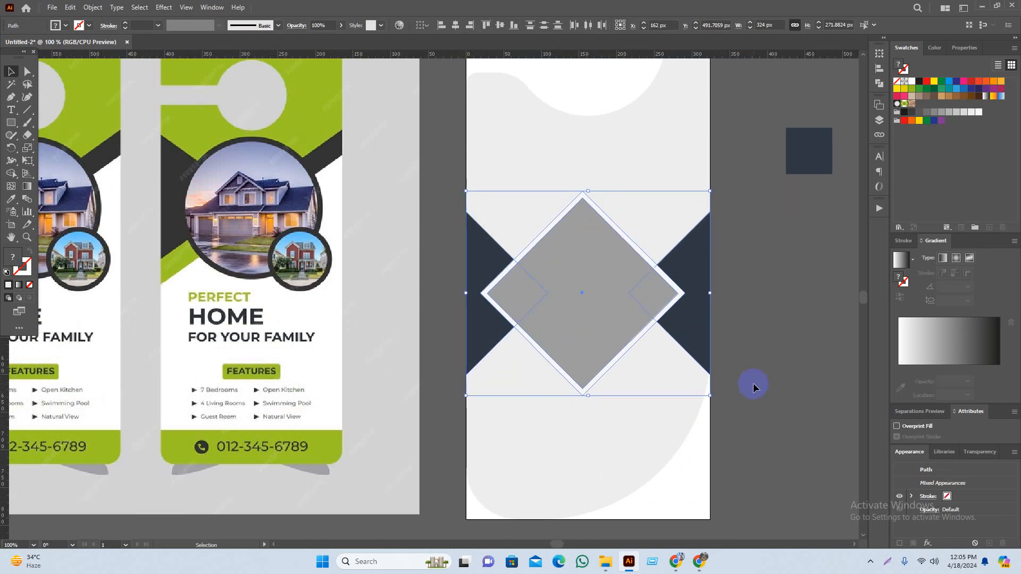
key("Down")
key("Down")
key("Down")
key("Down")
key("Down")
key("Down")
key("Down")
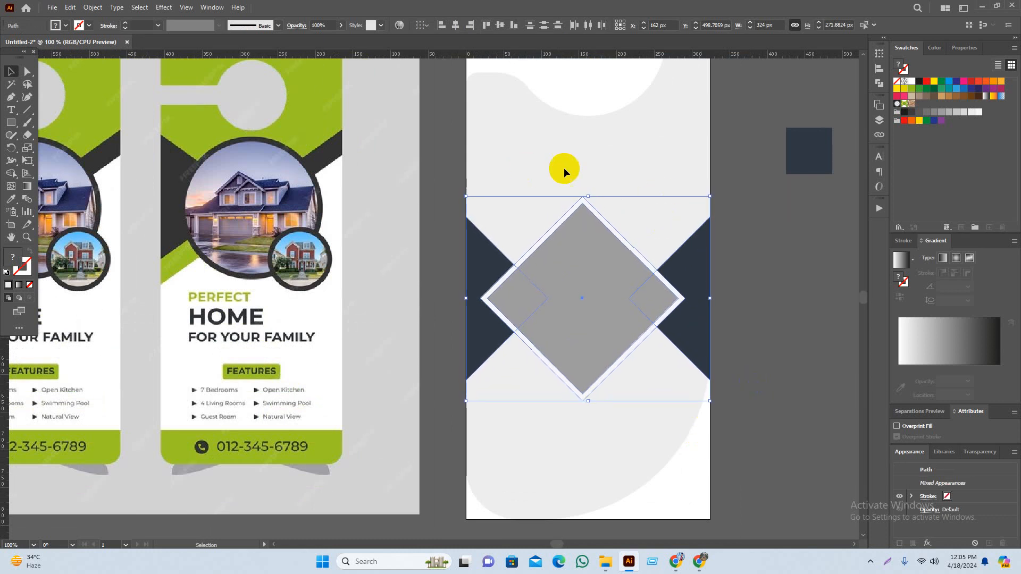
key("Down")
key("Down")
key("Down")
key("Down")
key("Down")
key("Down")
key("Down")
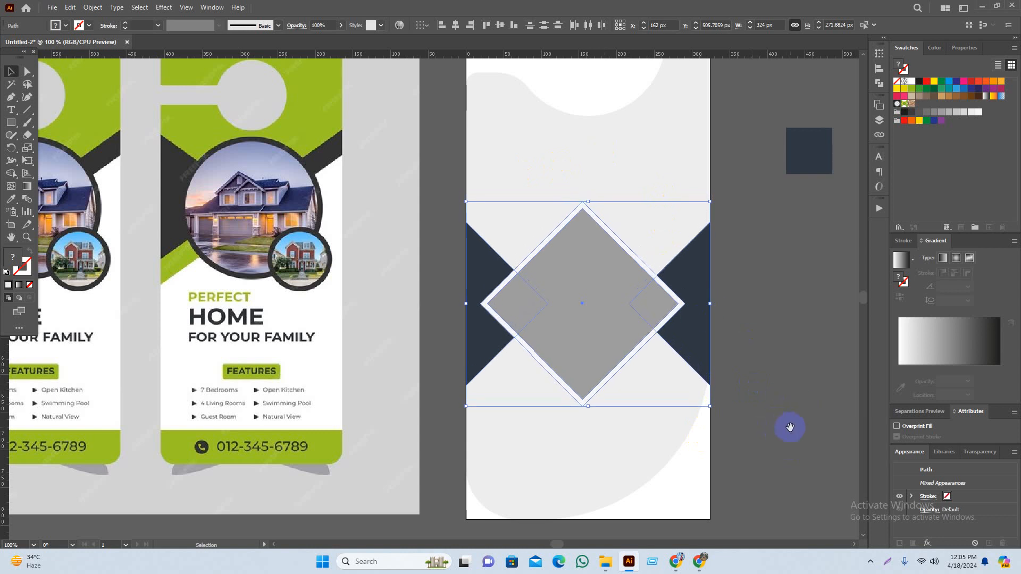
left_click_drag(790, 427, 747, 401)
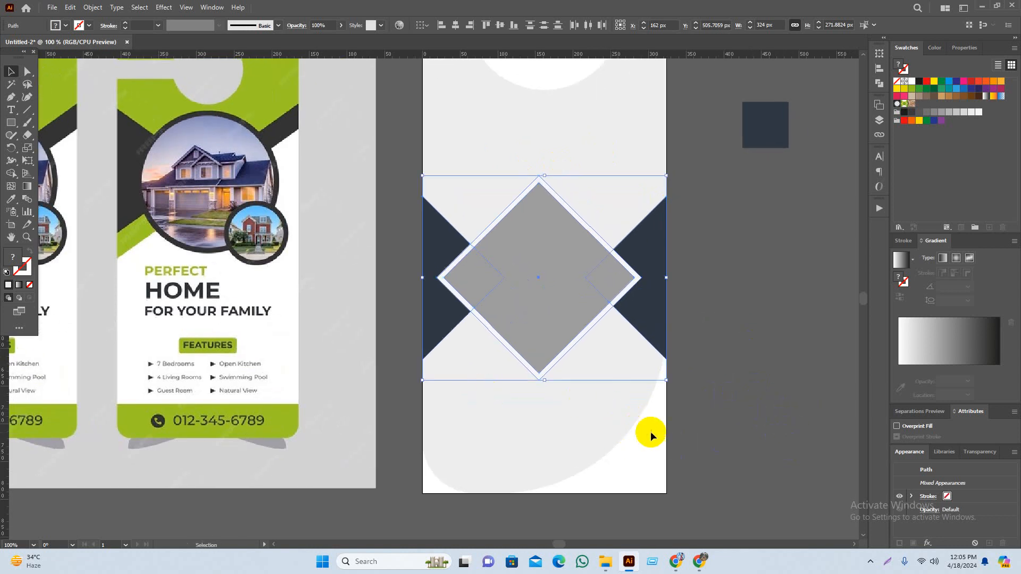
Unlock the door hanger body shape and clear the selection
left_click(742, 390)
key("ctrl+alt+2")
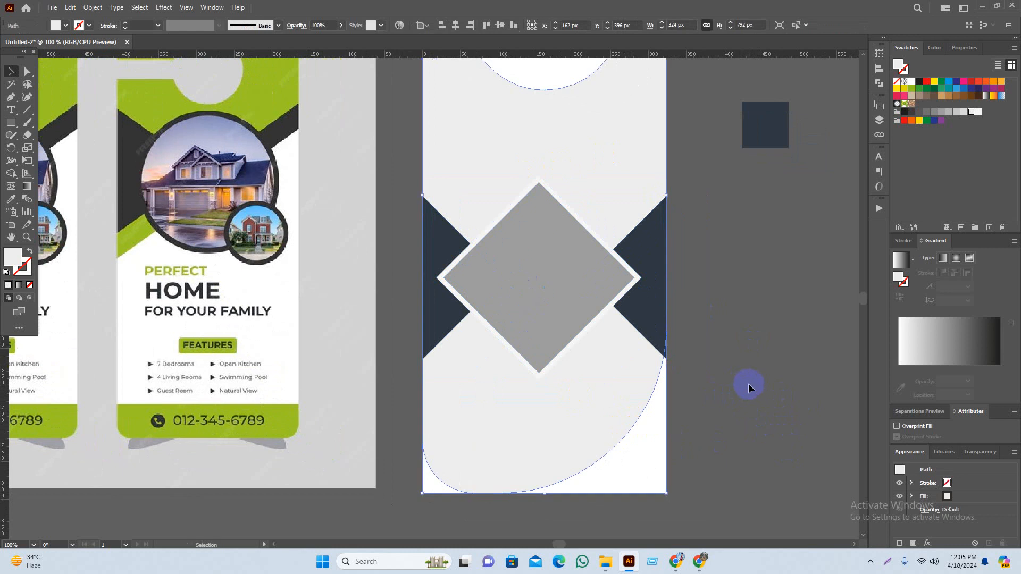
left_click_drag(748, 384, 739, 382)
left_click(769, 437)
Trim the corner of the right navy piece that overhangs the hanger's curved edge with the Shape Builder tool
left_click_drag(713, 219, 431, 377)
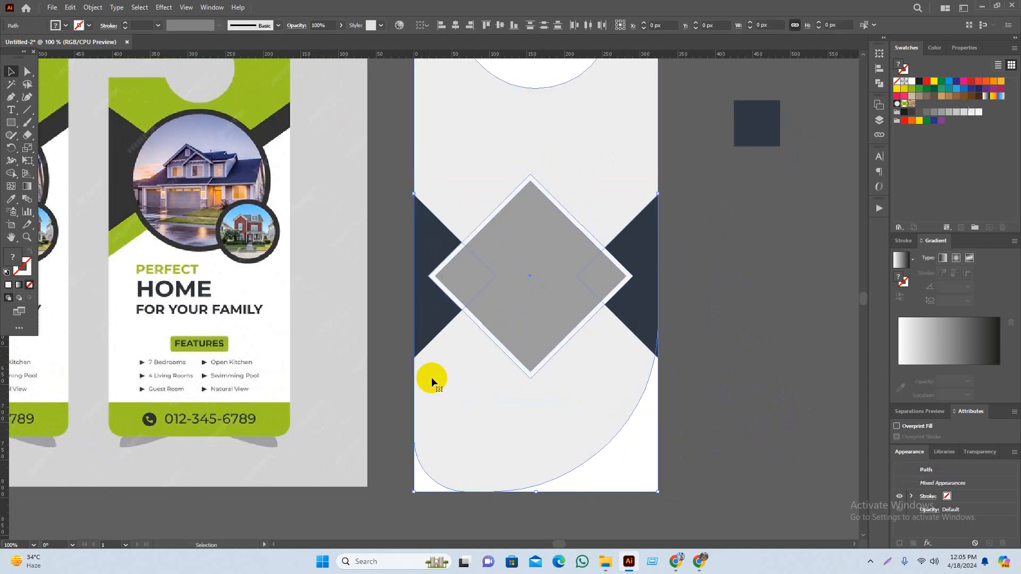
left_click(11, 174)
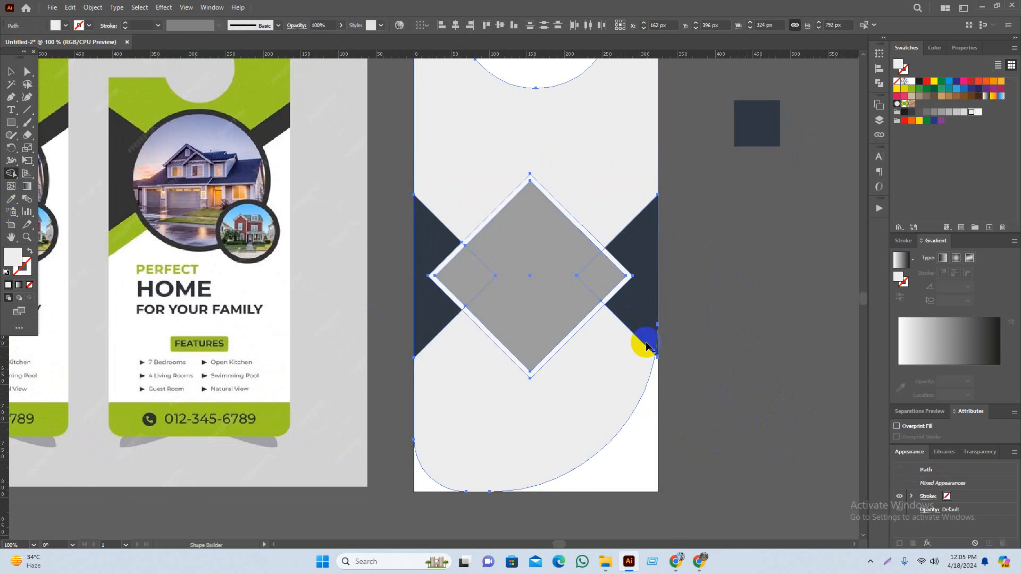
scroll(658, 354, "up", 7)
left_click(637, 356, "alt")
scroll(640, 361, "down", 4)
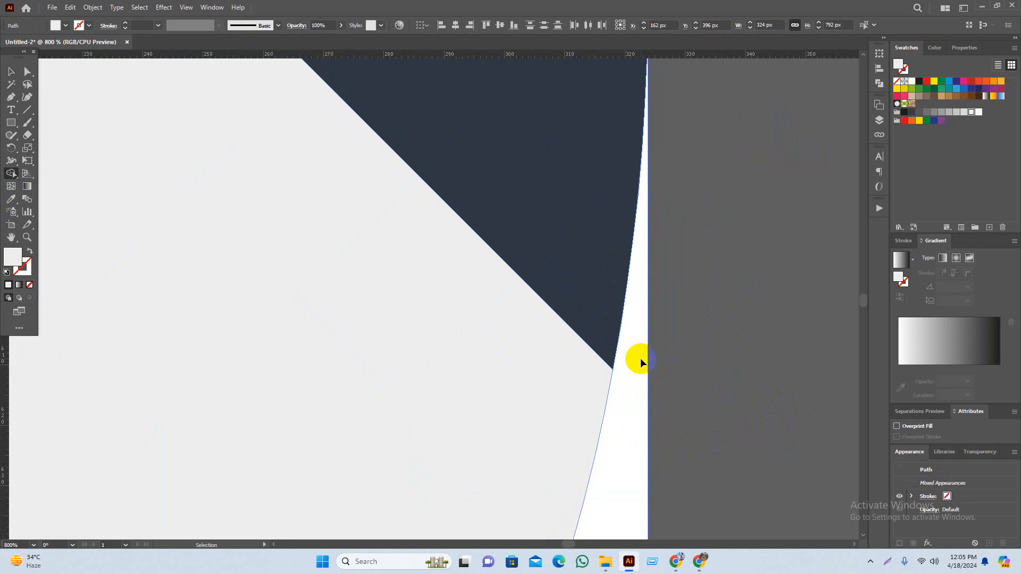
scroll(615, 409, "down", 3)
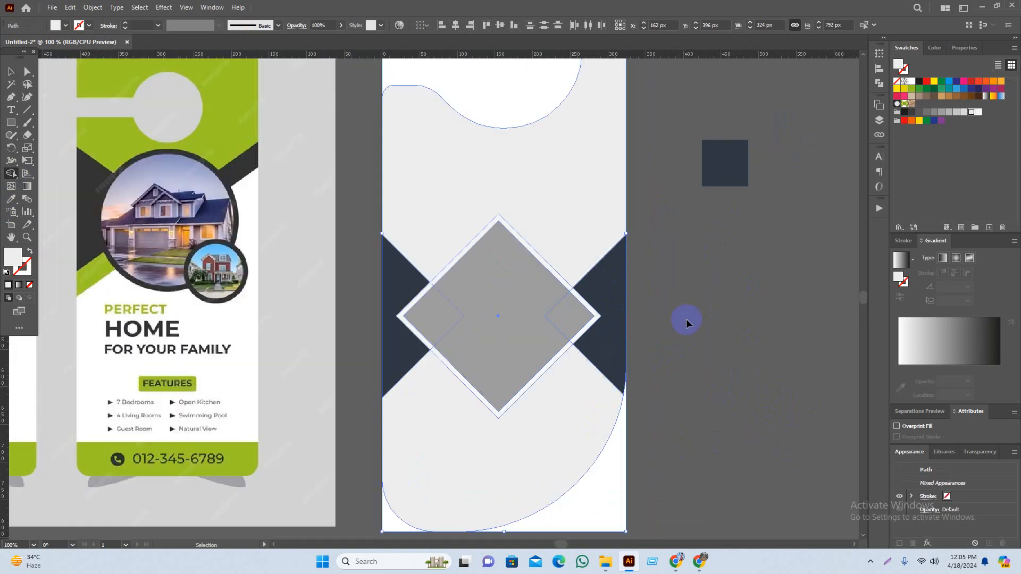
left_click(693, 356)
Preview the door hanger artboard full screen in Presentation Mode
mouse_move(695, 390)
left_mouse_down()
mouse_move(705, 367)
mouse_move(698, 373)
left_mouse_up()
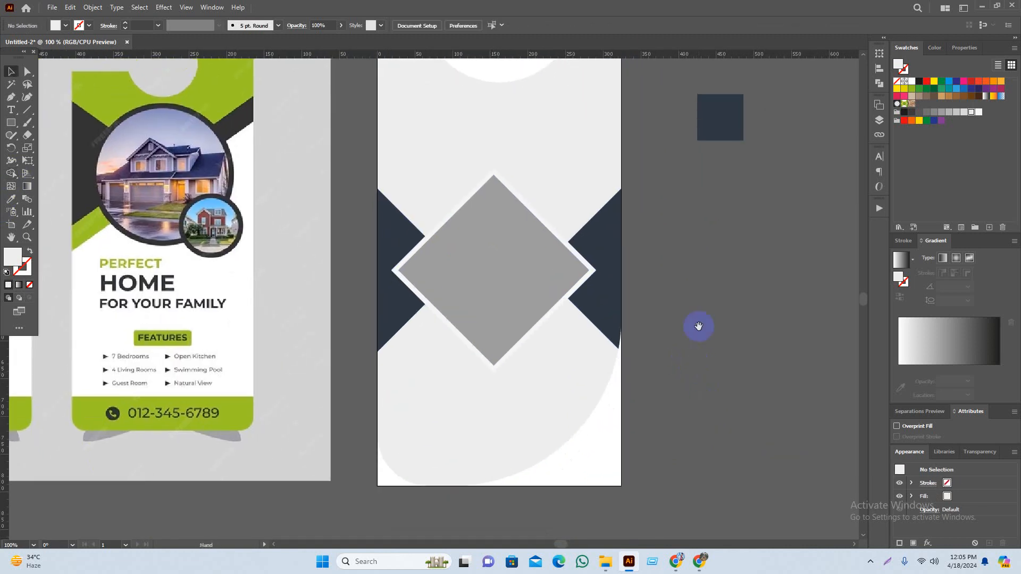
left_click(186, 8)
left_click(245, 76)
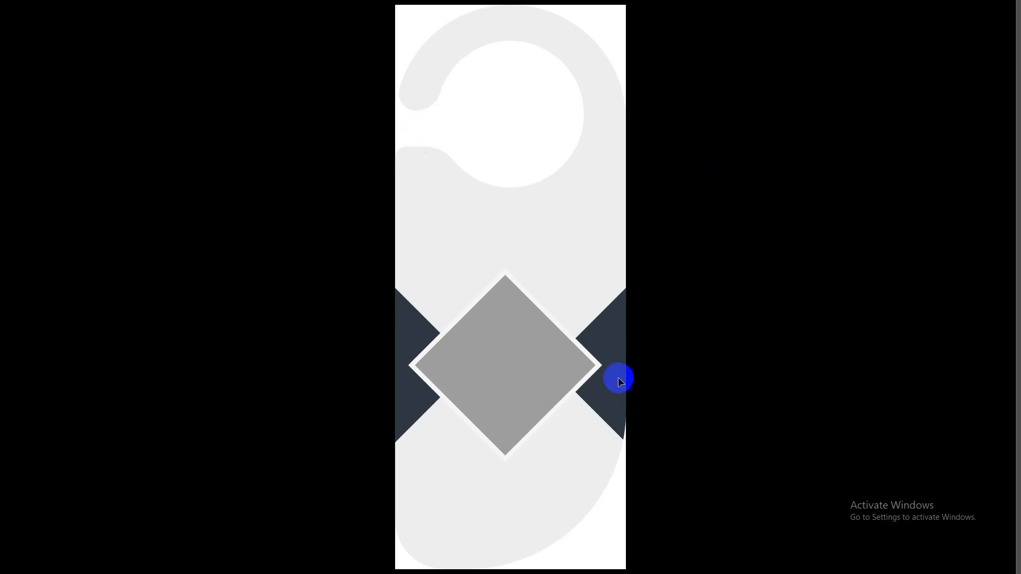
Exit Presentation Mode and leave the artwork with nothing selected
key("Escape")
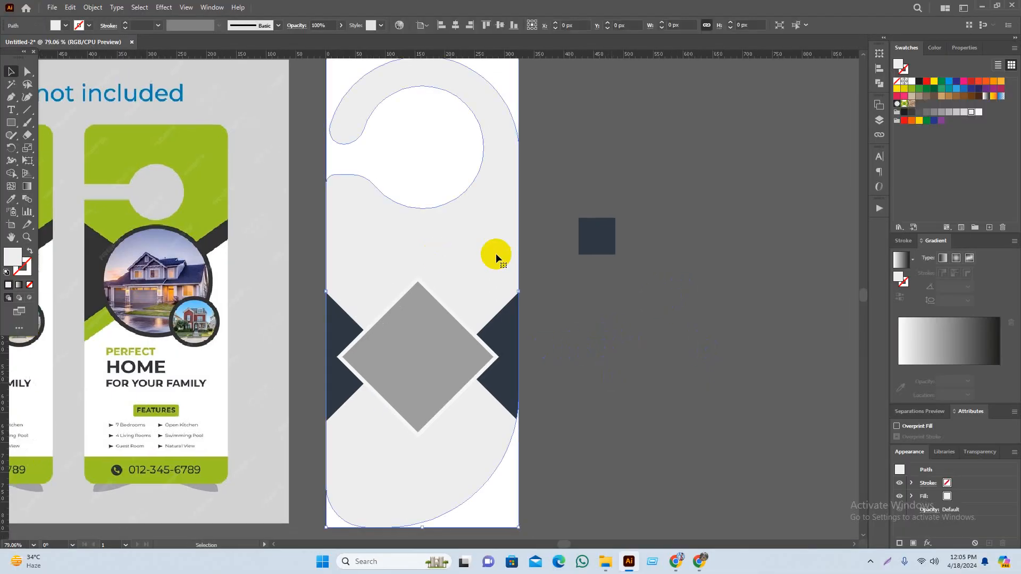
scroll(629, 335, "left", 3)
left_click_drag(691, 380, 688, 372)
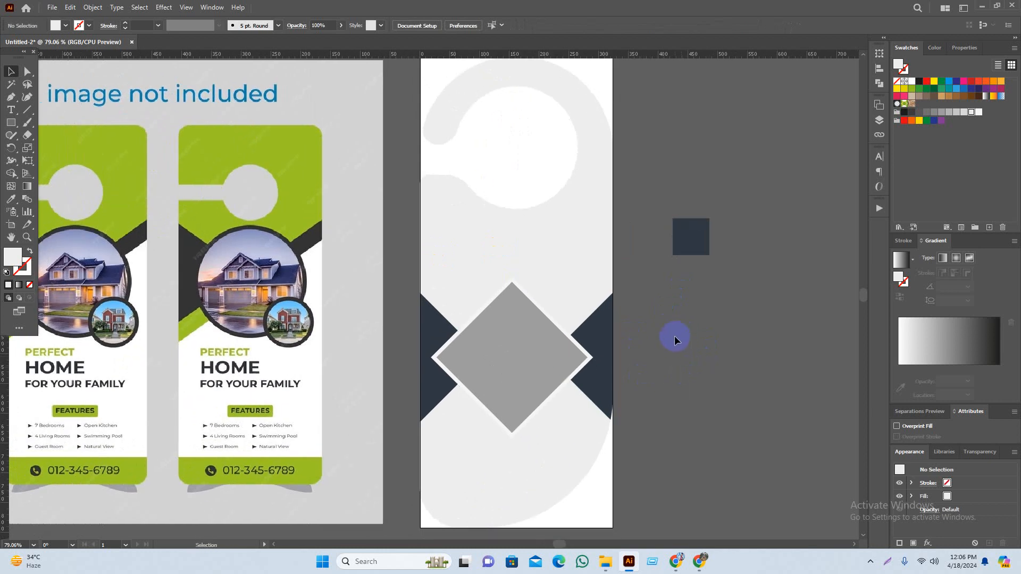
left_click_drag(675, 332, 685, 328)
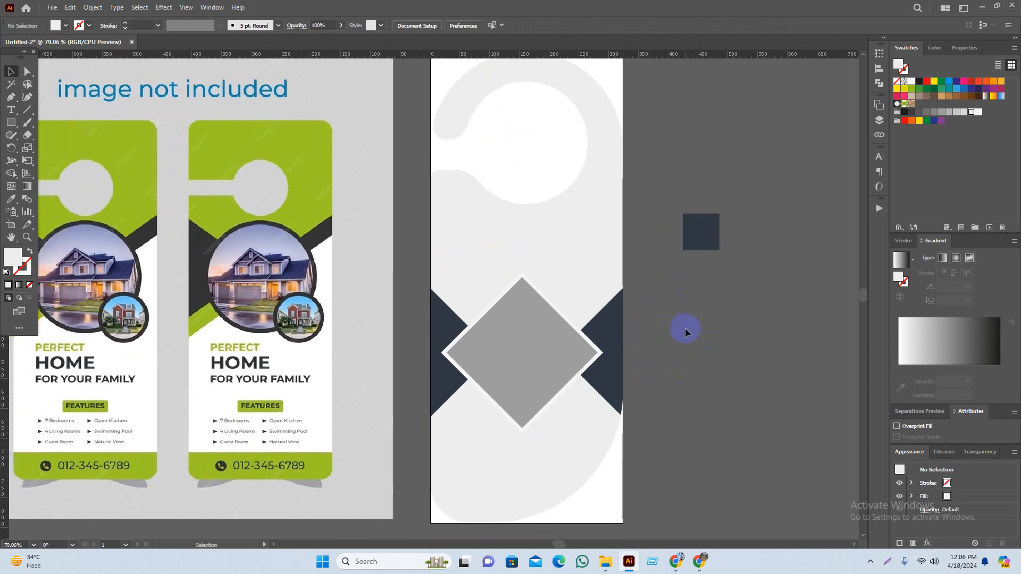
left_click(554, 370)
left_click(707, 332)
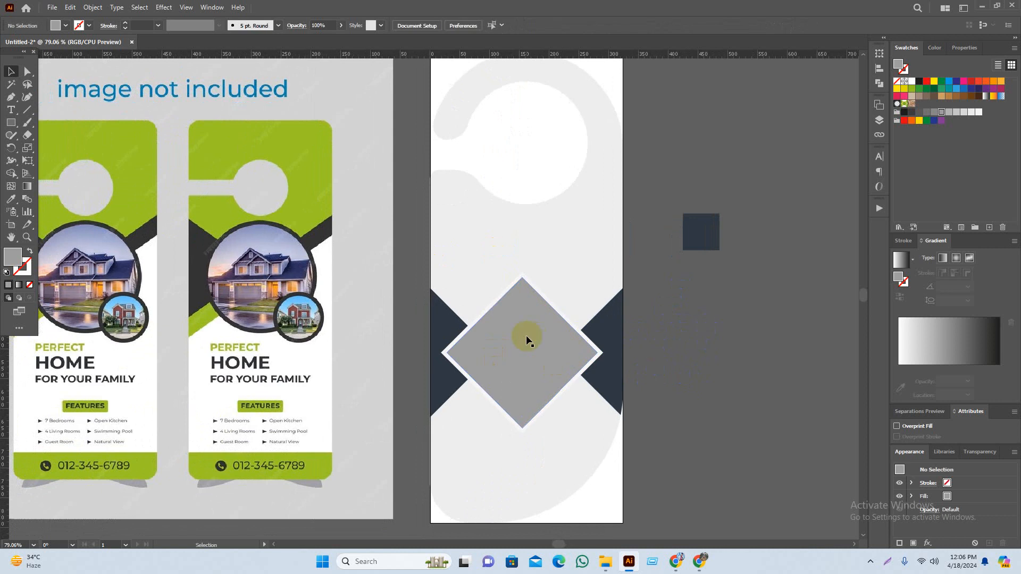
left_click(526, 337)
left_click(730, 450)
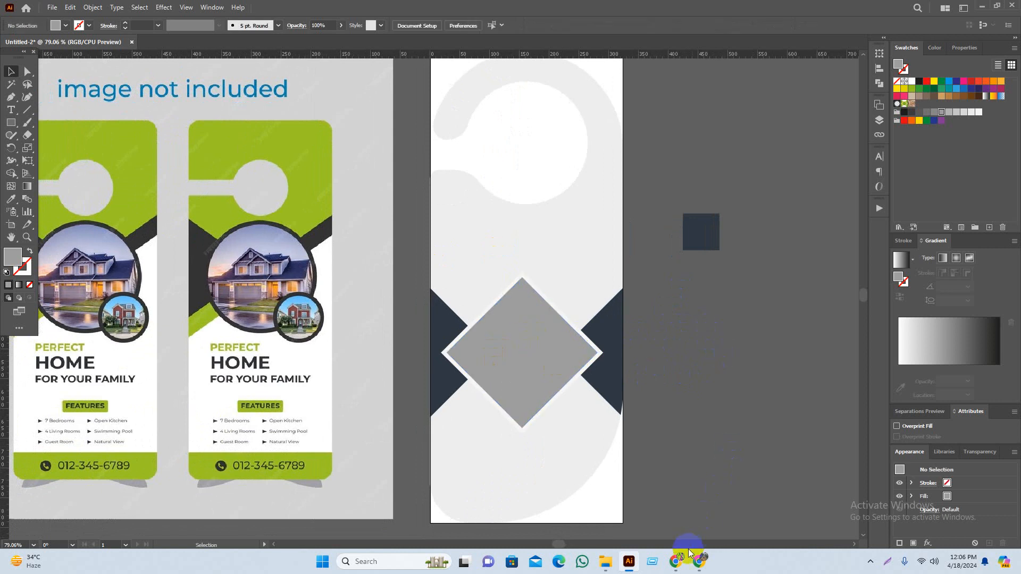
Switch to Chrome and, in the PrintRunner product list tab, search Google for pexels and open the Pexels site
left_click(701, 560)
left_click(679, 5)
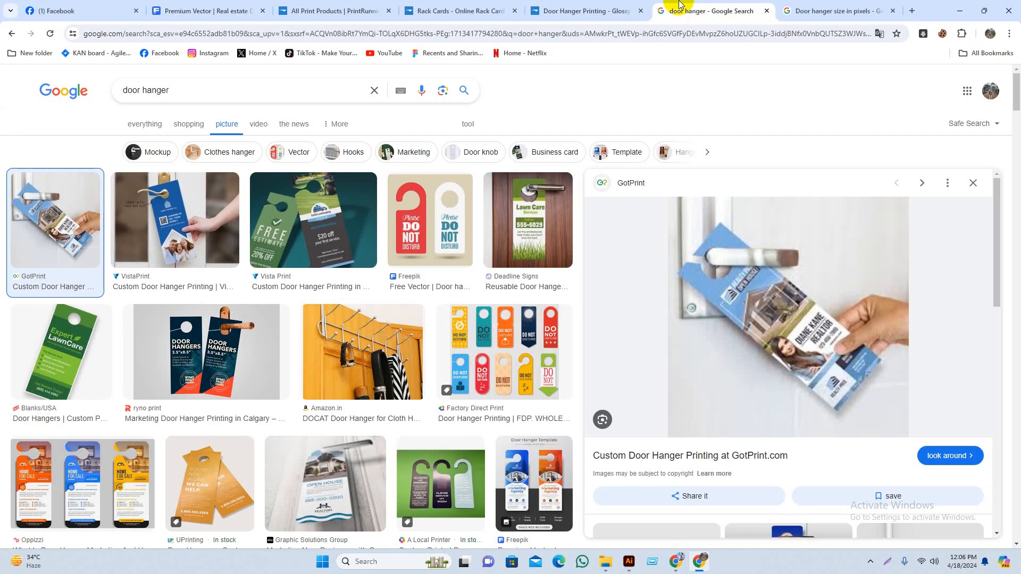
left_click(584, 11)
left_click(335, 11)
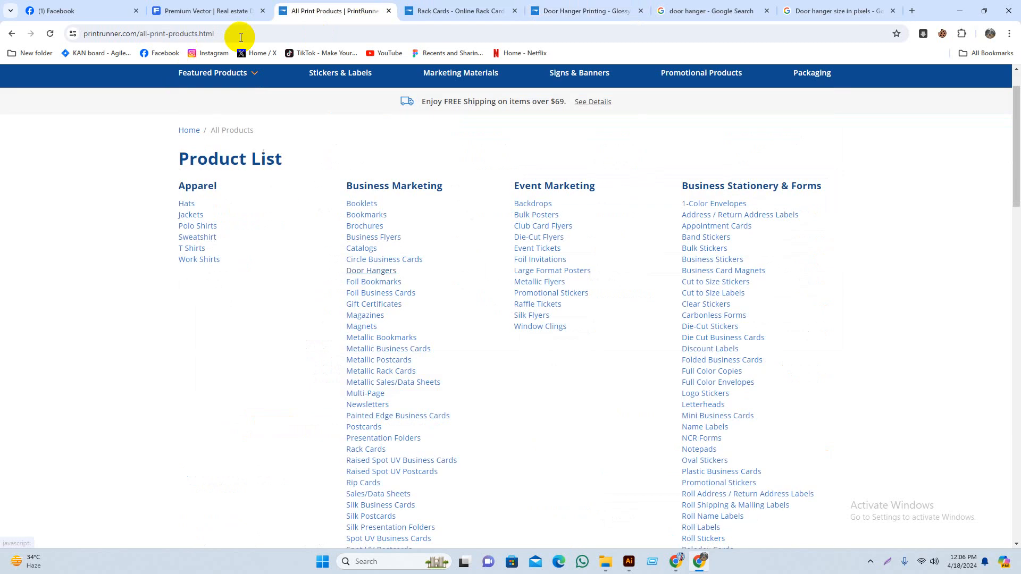
left_click(245, 35)
type("pexa")
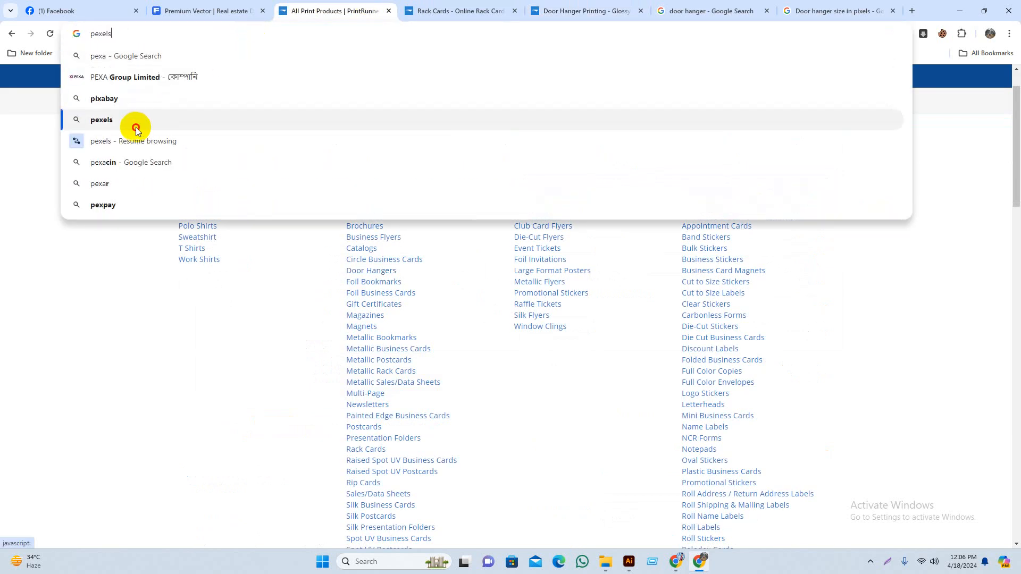
left_click(135, 122)
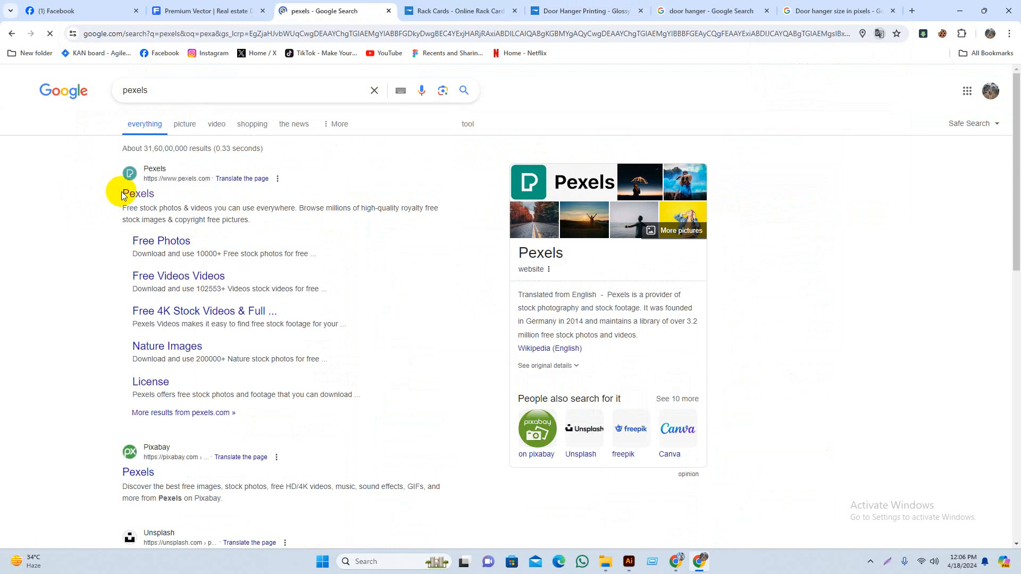
Close the Rack Cards and Door Hanger Printing browser tabs and return to the Pexels page
left_click(487, 8)
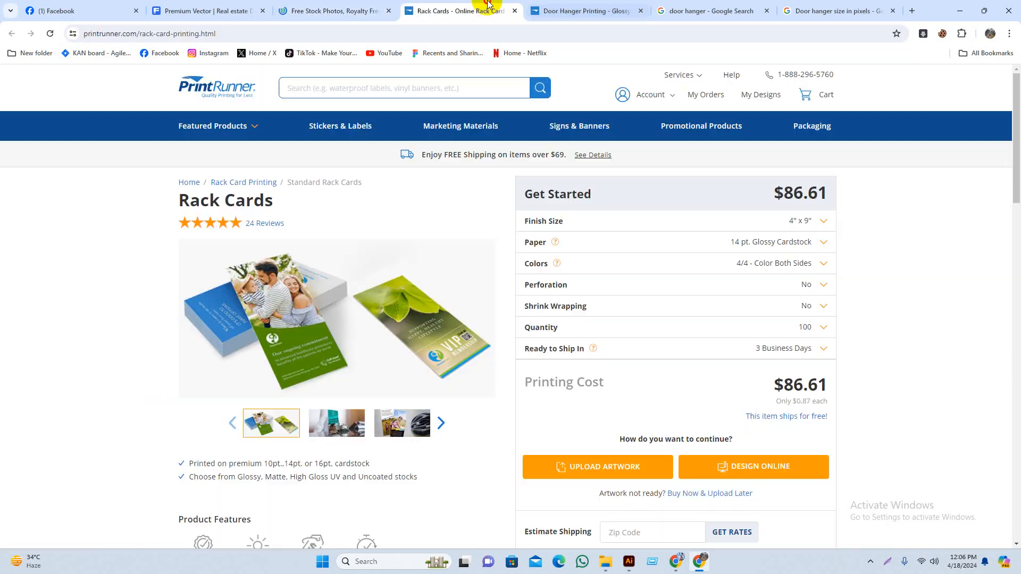
left_click(514, 11)
left_click(514, 11)
left_click(337, 9)
Dismiss the Google sign-in prompt and search Pexels photos for "real estate"
scroll(610, 447, "down", 8)
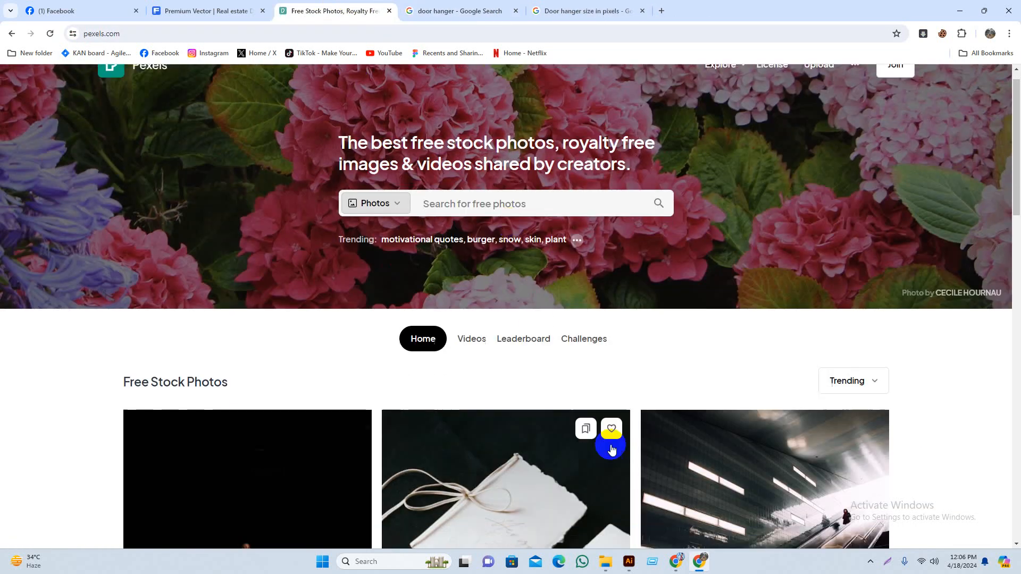
scroll(519, 257, "up", 6)
scroll(520, 257, "up", 3)
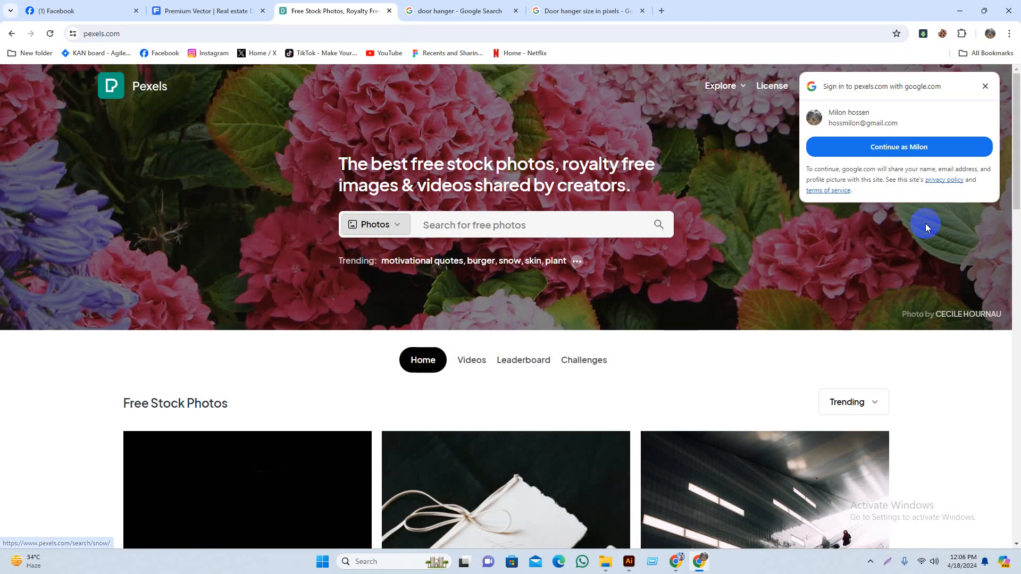
left_click(985, 86)
left_click(453, 229)
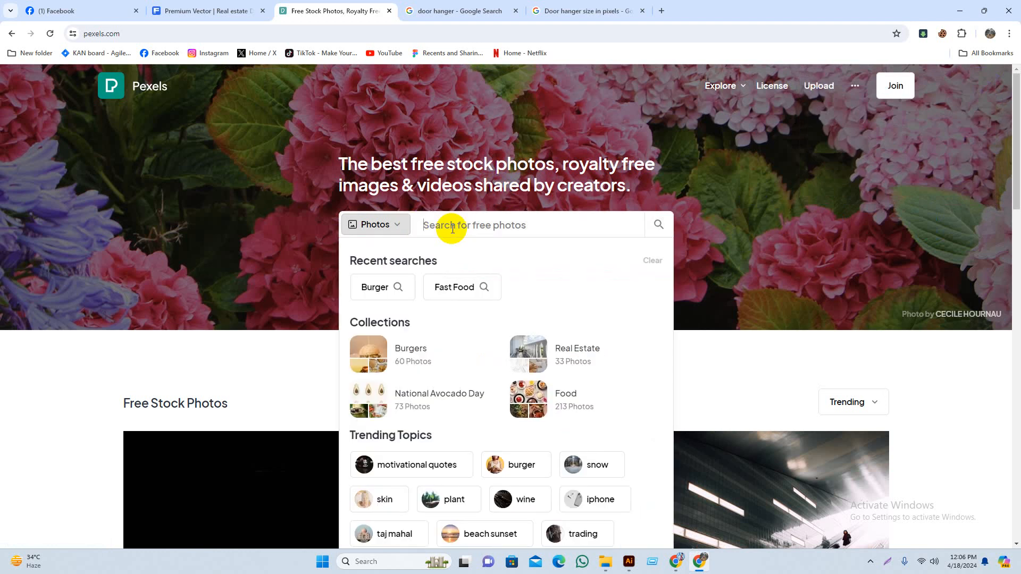
type("real ")
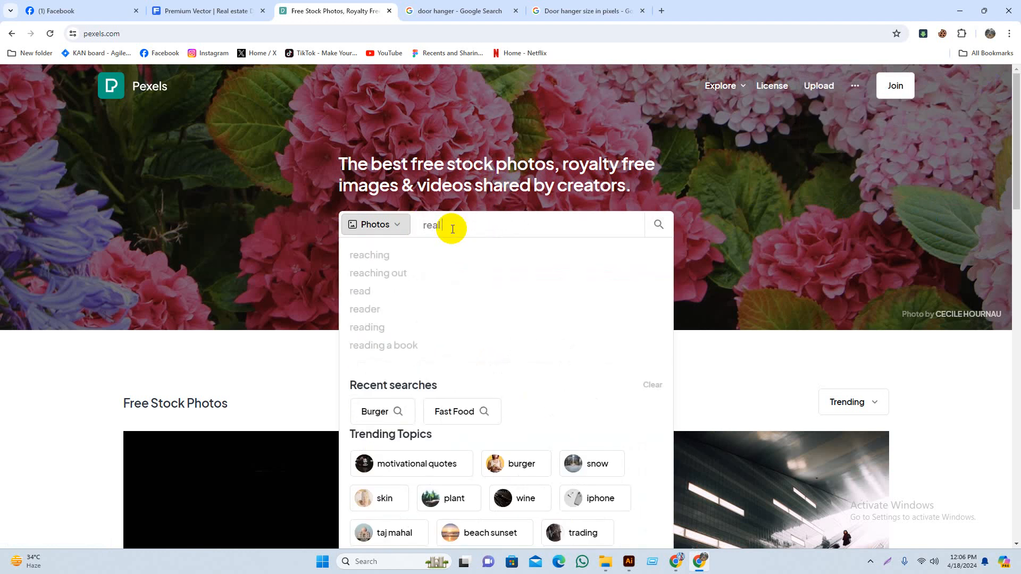
type("estate")
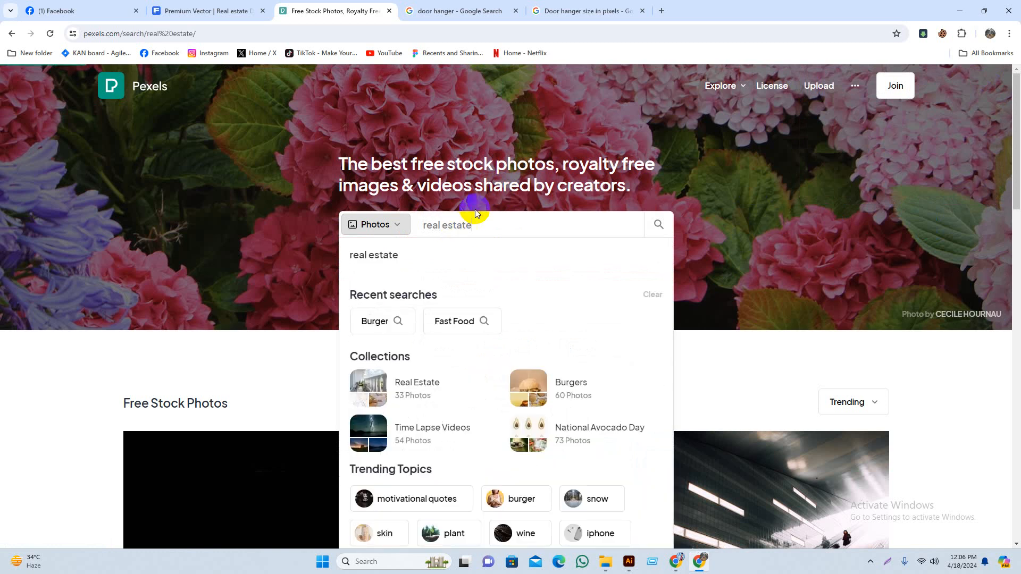
key("Return")
Open the dusk photo of the two-storey house with lit windows from the search results and copy the image
scroll(485, 314, "down", 2)
scroll(327, 274, "down", 4)
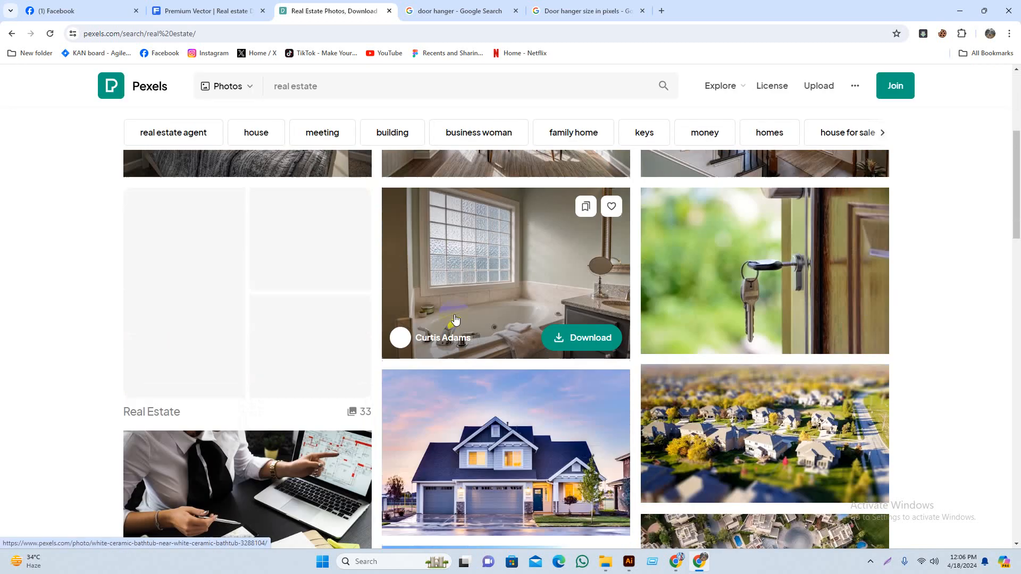
scroll(429, 368, "down", 2)
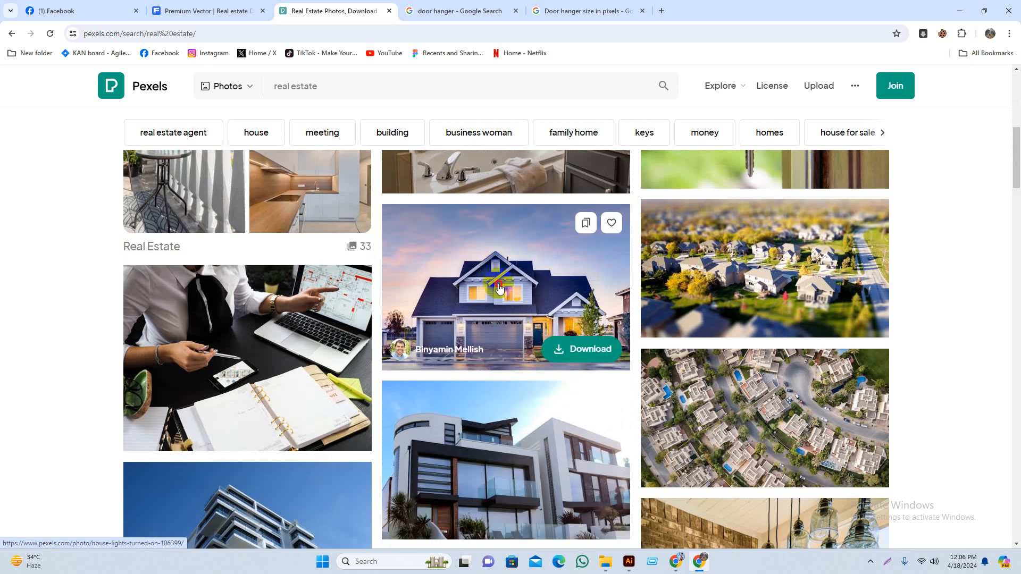
left_click(498, 288)
right_click(469, 275)
left_click(519, 319)
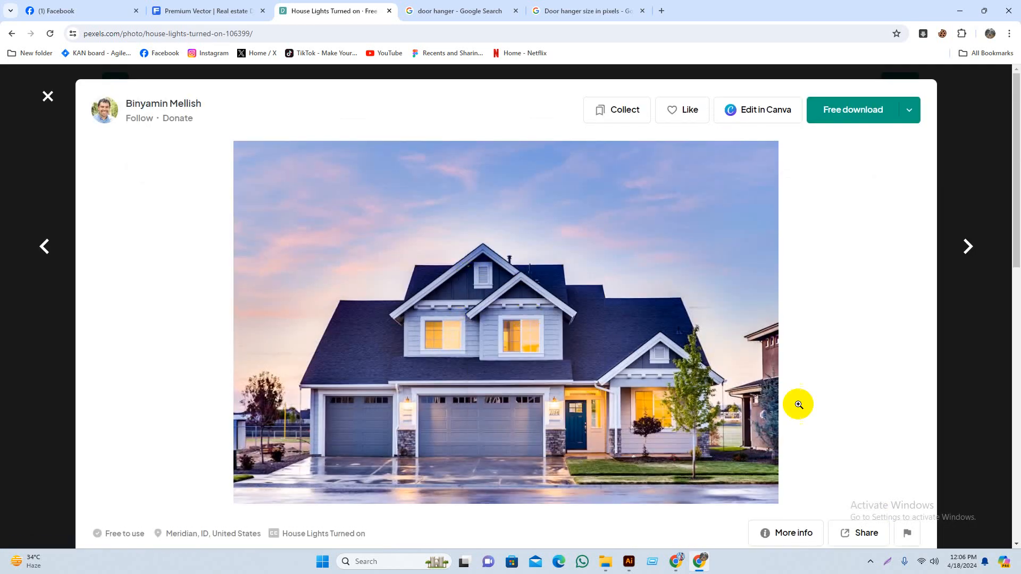
Switch to Illustrator and paste the house photo at about 380 × 254 px over the grey diamond, sending it behind the diamond
left_click(960, 11)
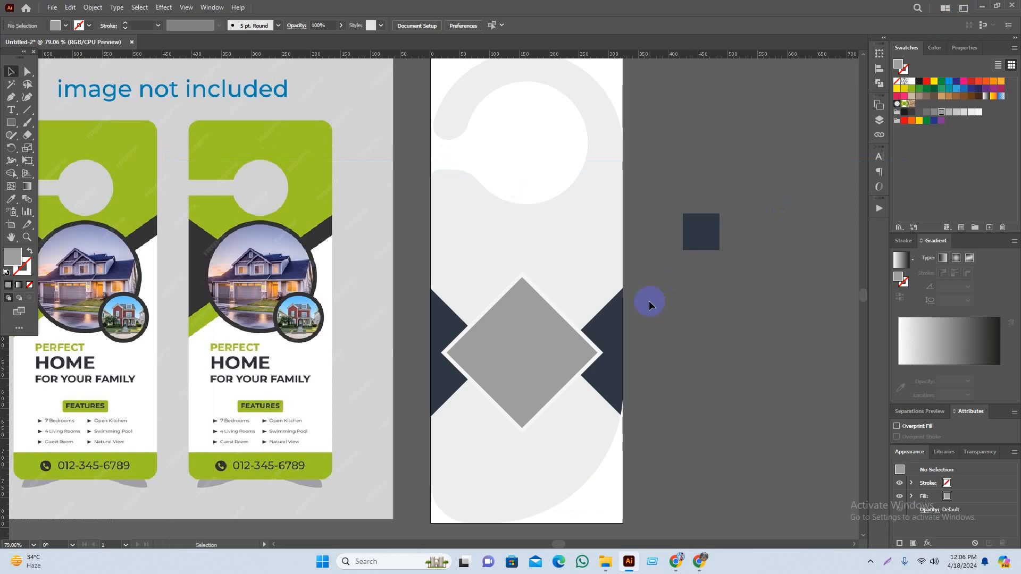
key("ctrl+v")
left_click_drag(769, 299, 589, 411)
left_click(703, 381)
scroll(599, 369, "up", 1)
scroll(524, 386, "up", 1)
left_click_drag(674, 335, 695, 347)
key("ctrl+bracketleft")
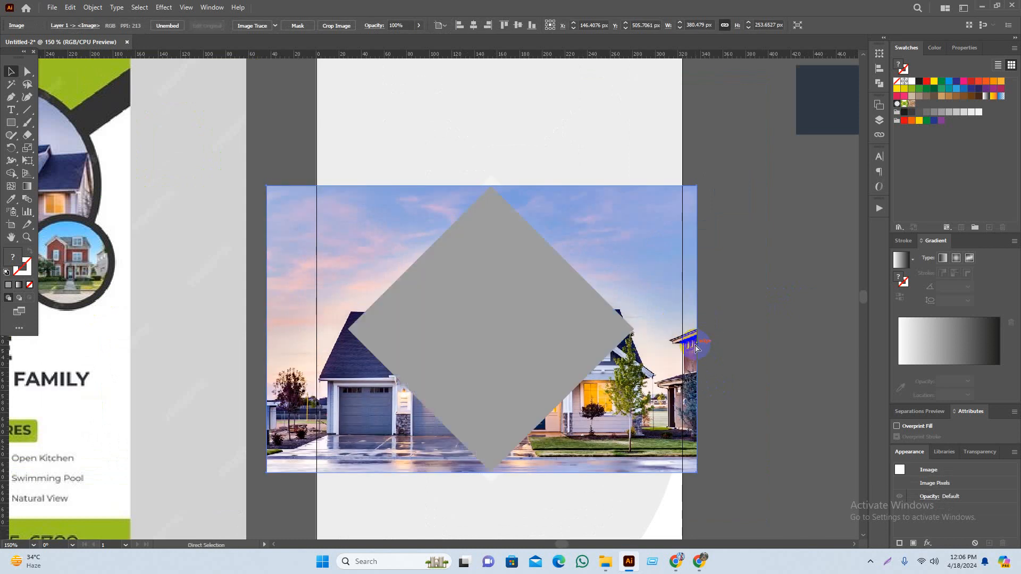
Clip the house photo to the grey diamond with a clipping mask
left_click(499, 298, "shift")
key("ctrl+7")
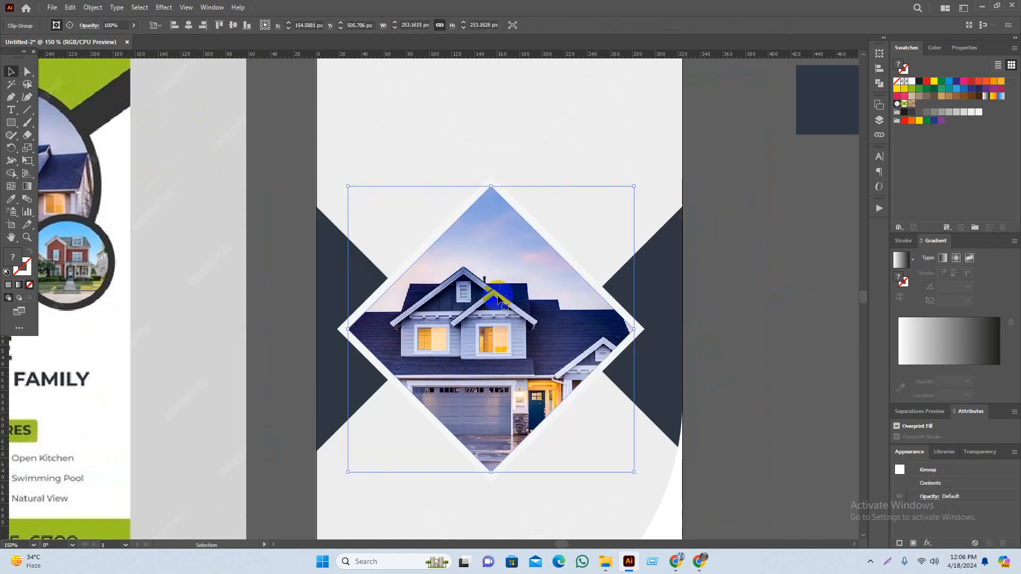
scroll(713, 396, "down", 2)
left_click(738, 395)
scroll(755, 412, "down", 1)
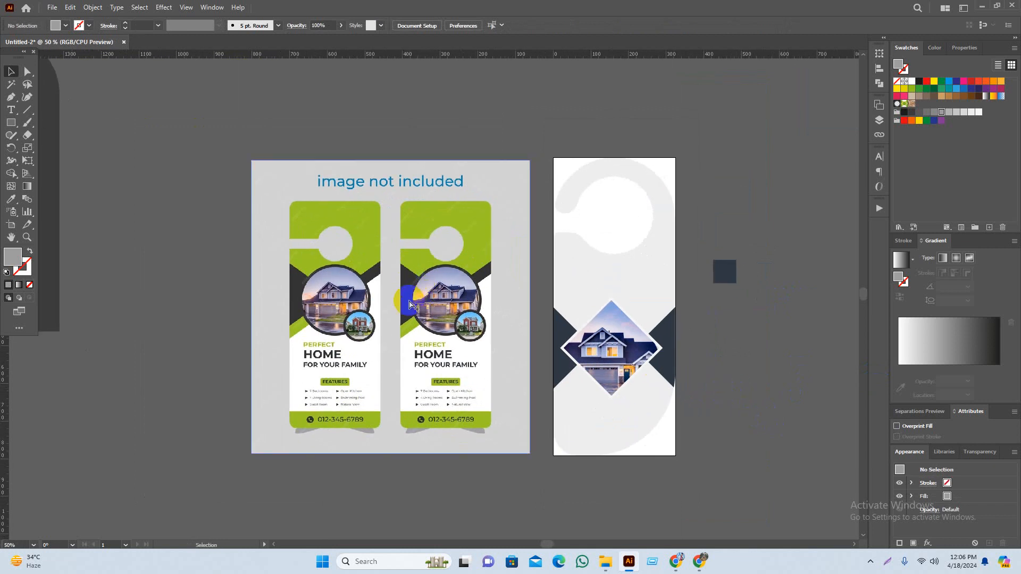
scroll(401, 301, "up", 1)
left_click_drag(811, 404, 752, 356)
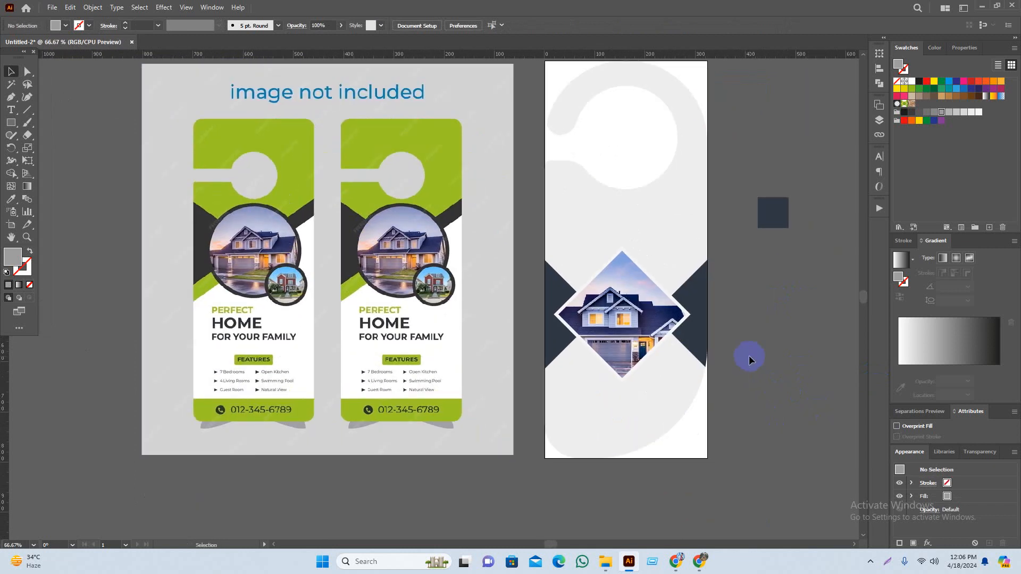
scroll(660, 335, "up", 1)
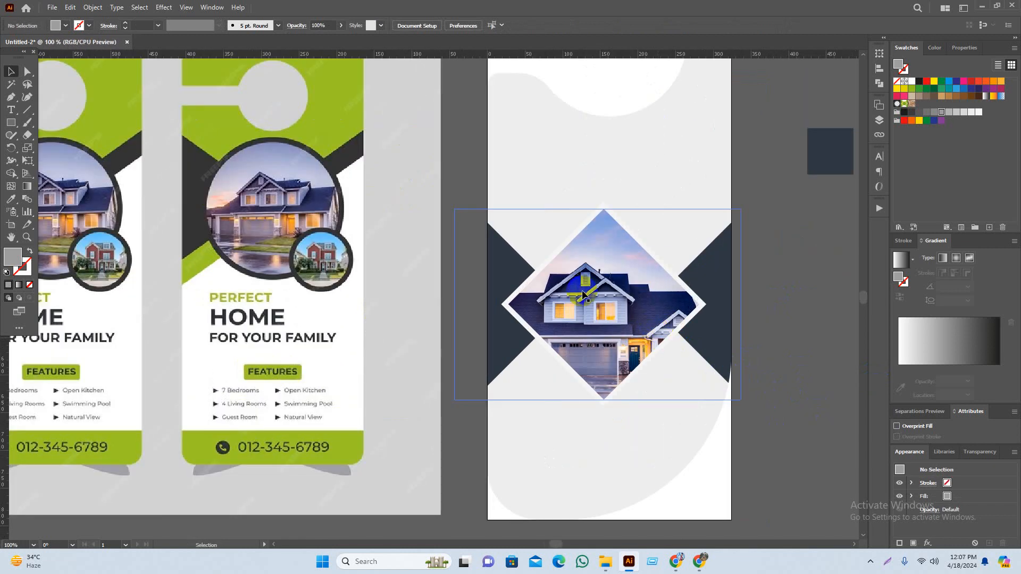
Undo the clipping mask and delete the house photo, keeping the grey diamond placeholder
key("ctrl+z")
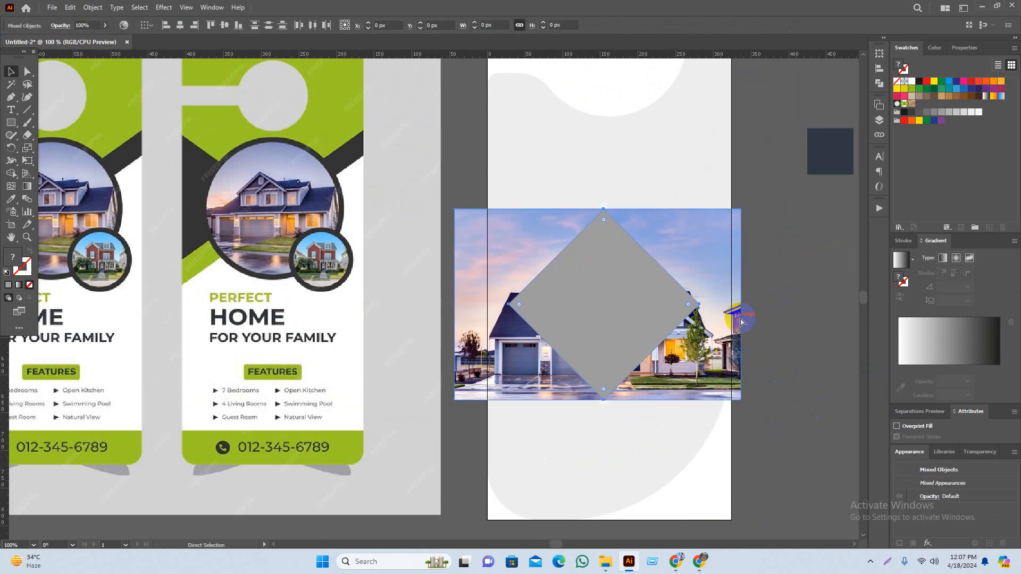
left_click(822, 361)
left_click(715, 362)
key("Delete")
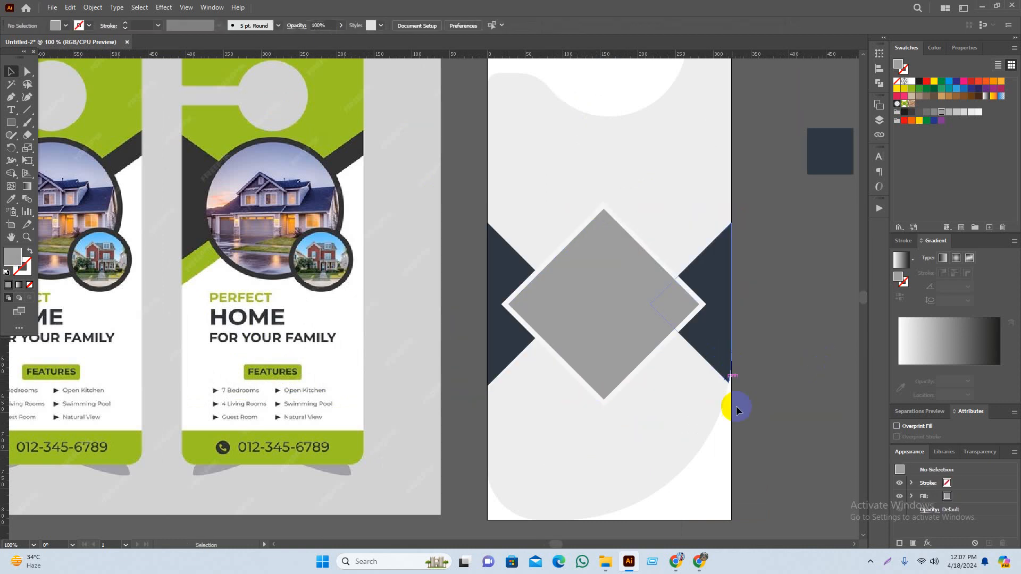
Switch back to Chrome and look through the similar photos suggested for the house image on Pexels
left_click(688, 568)
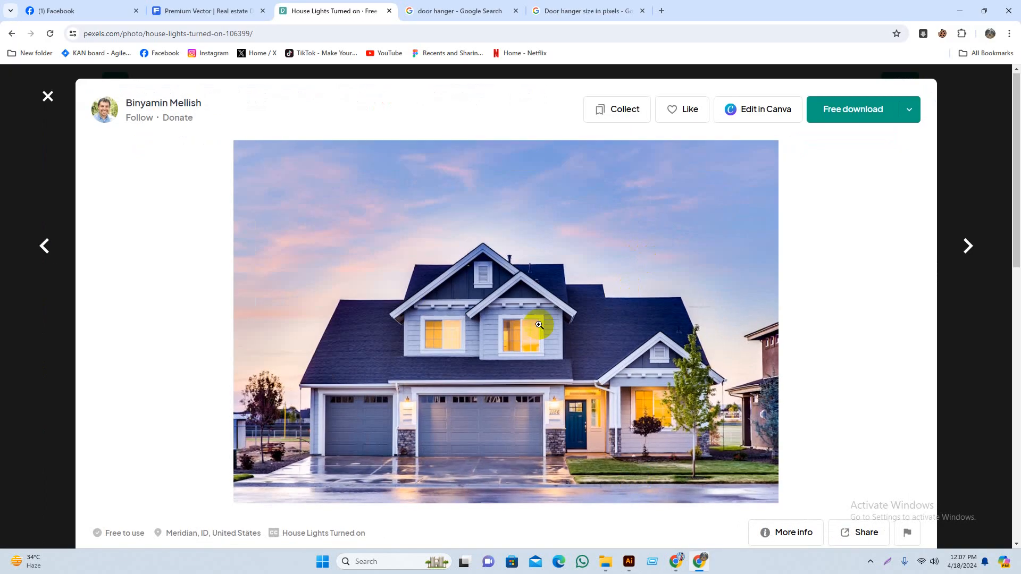
scroll(563, 314, "down", 8)
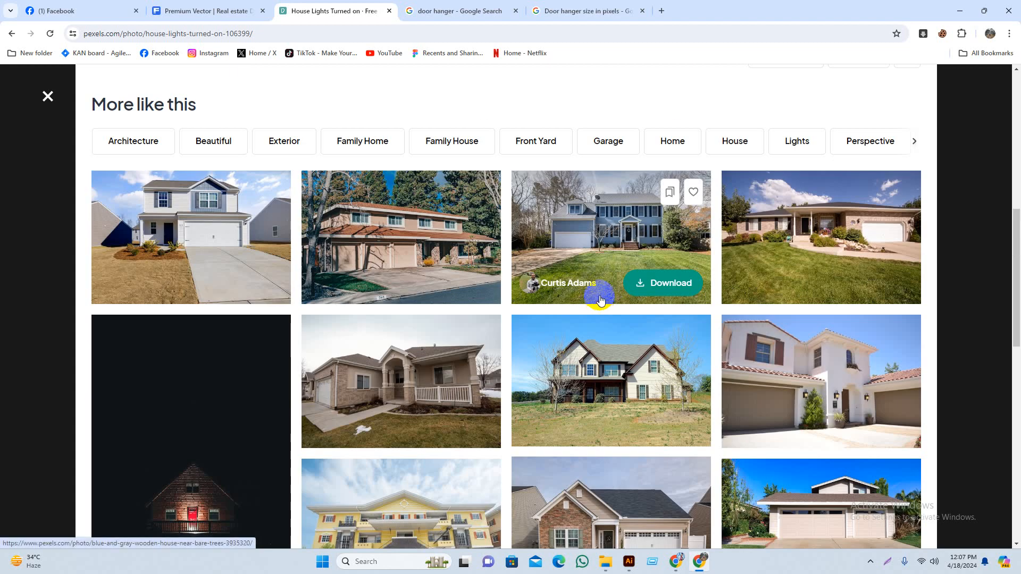
scroll(600, 301, "down", 3)
scroll(598, 293, "down", 2)
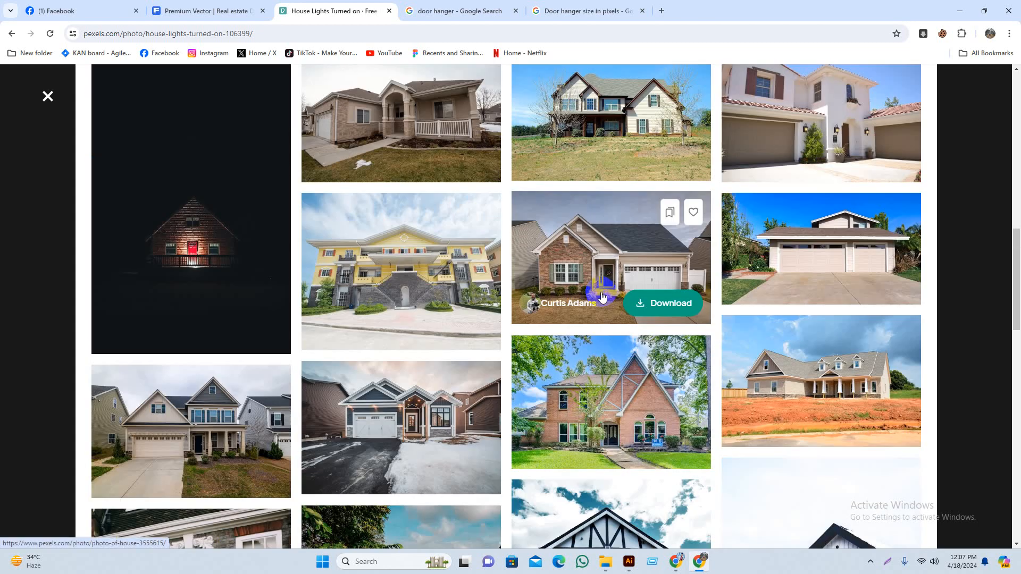
scroll(601, 297, "down", 9)
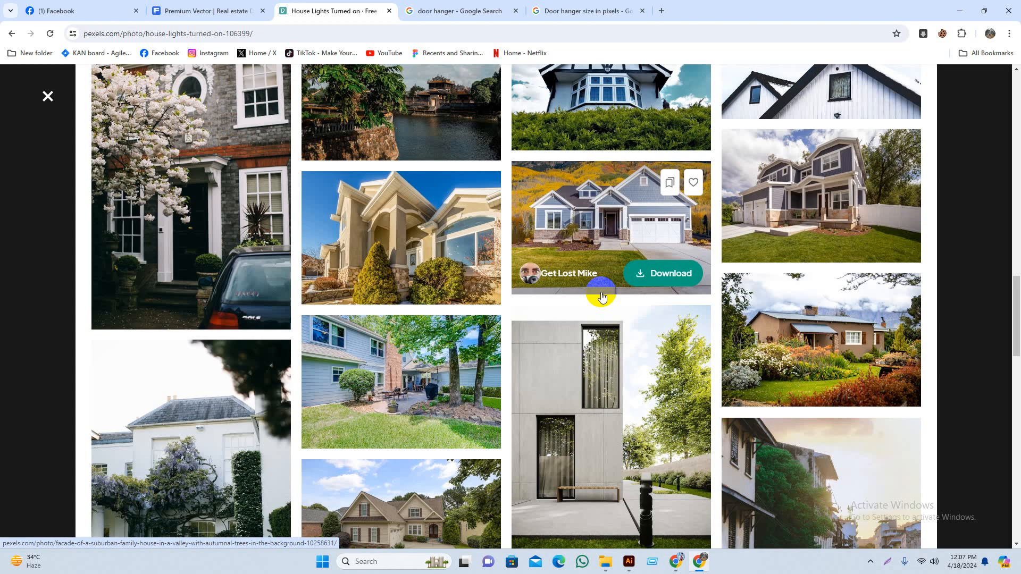
scroll(606, 298, "down", 4)
scroll(786, 281, "up", 15)
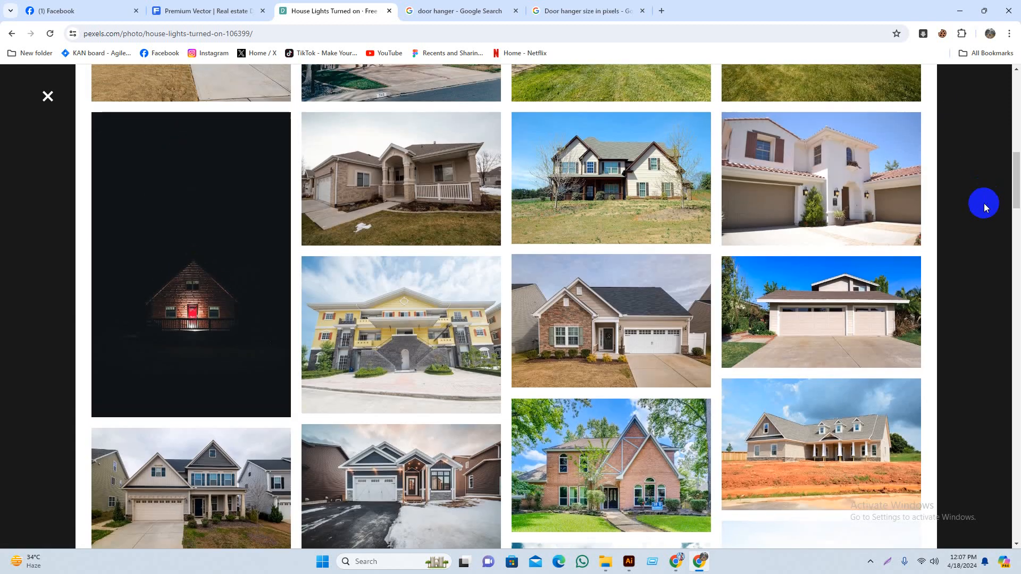
scroll(984, 208, "up", 10)
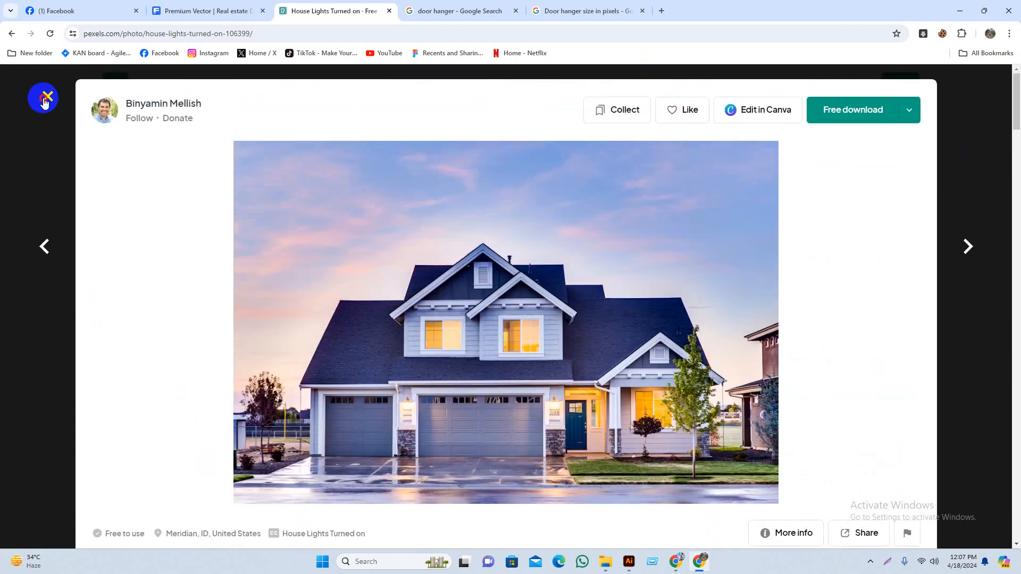
Close the current photo, browse the Pexels real estate results, open the Beige Bungalow House photo and copy its image
left_click(44, 102)
scroll(545, 376, "down", 3)
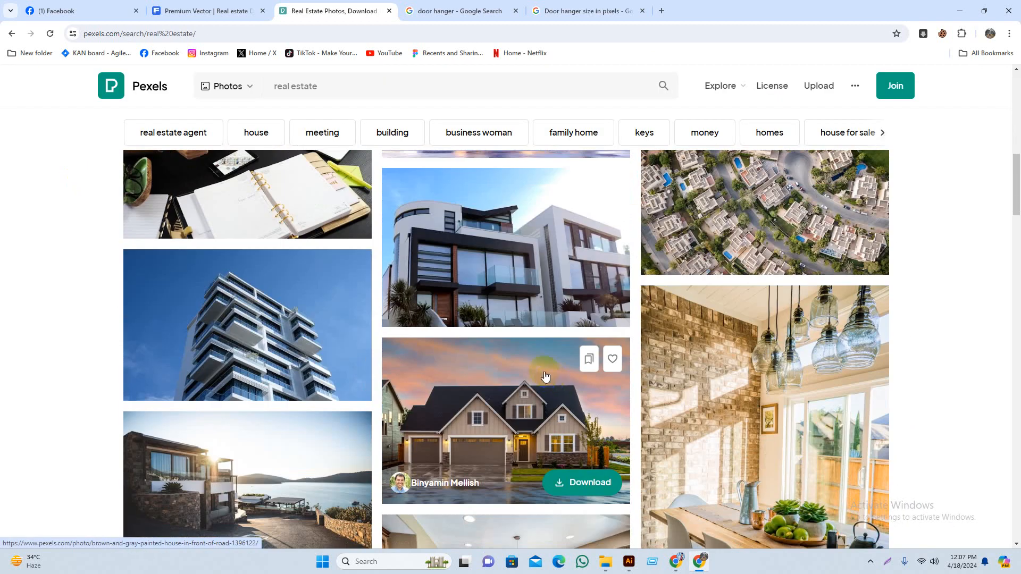
scroll(638, 365, "down", 1)
scroll(504, 379, "down", 3)
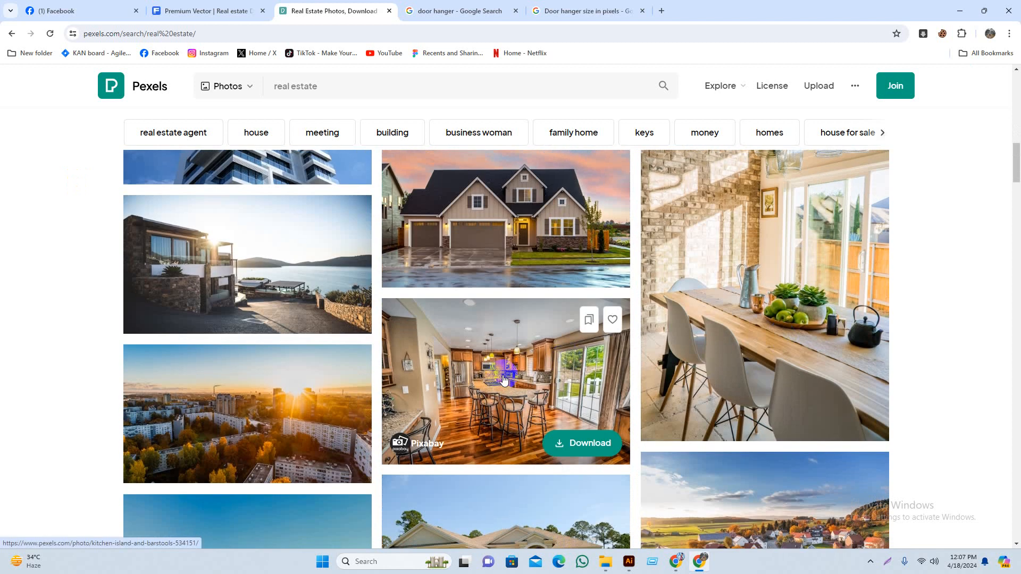
scroll(393, 377, "down", 4)
scroll(669, 326, "down", 2)
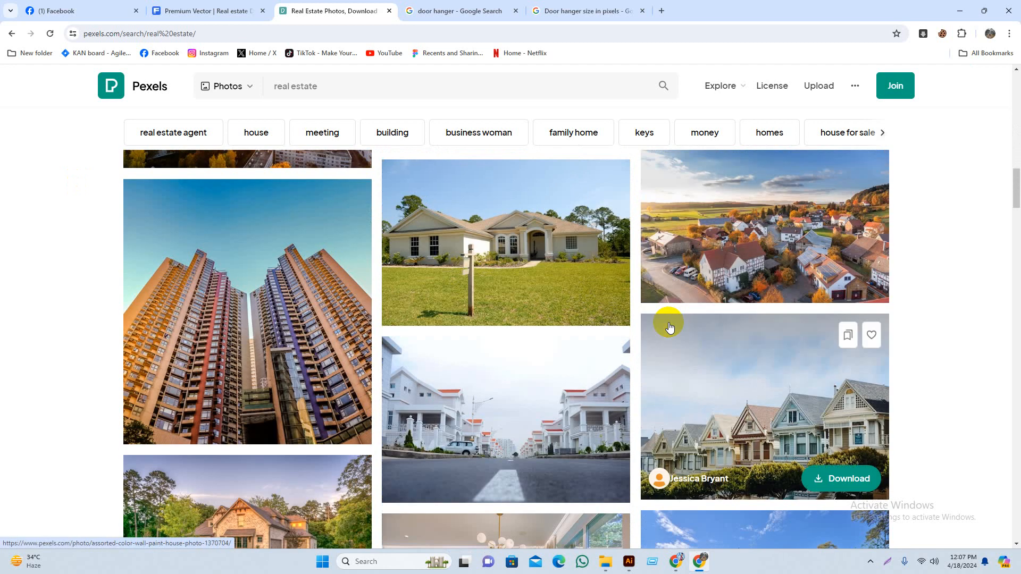
scroll(667, 327, "down", 5)
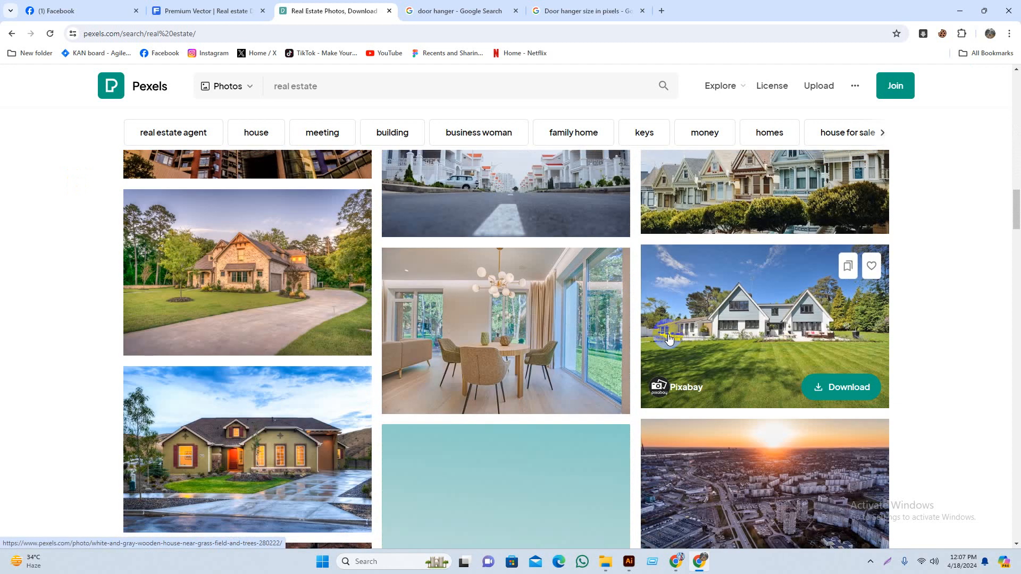
scroll(630, 375, "down", 6)
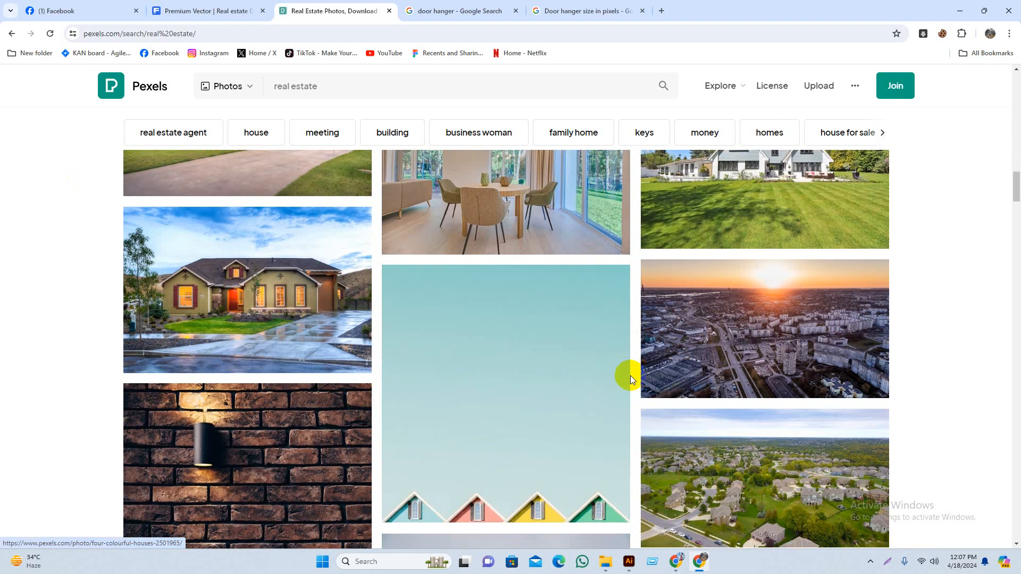
scroll(624, 366, "up", 6)
left_click(276, 324)
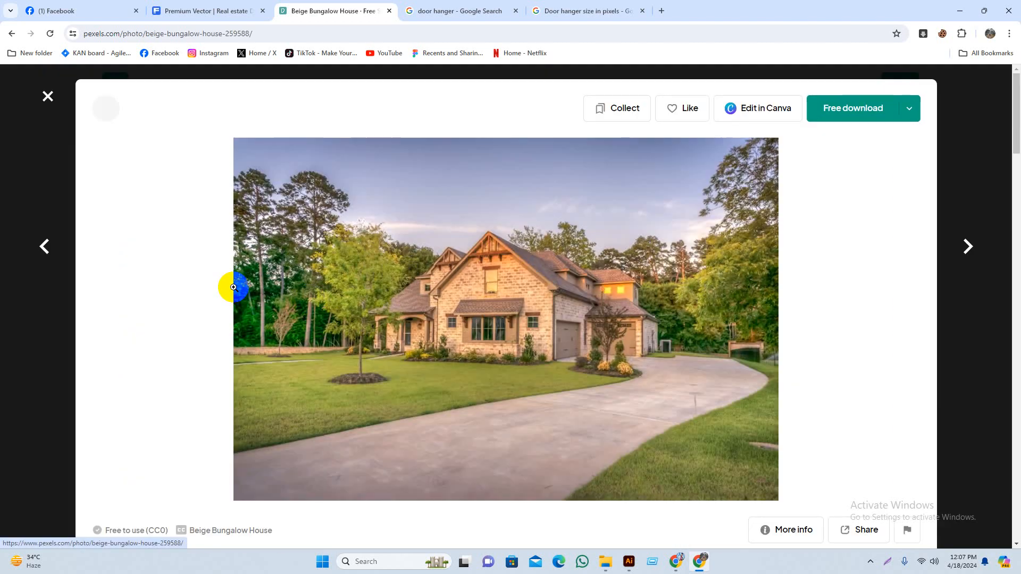
right_click(549, 264)
left_click(588, 311)
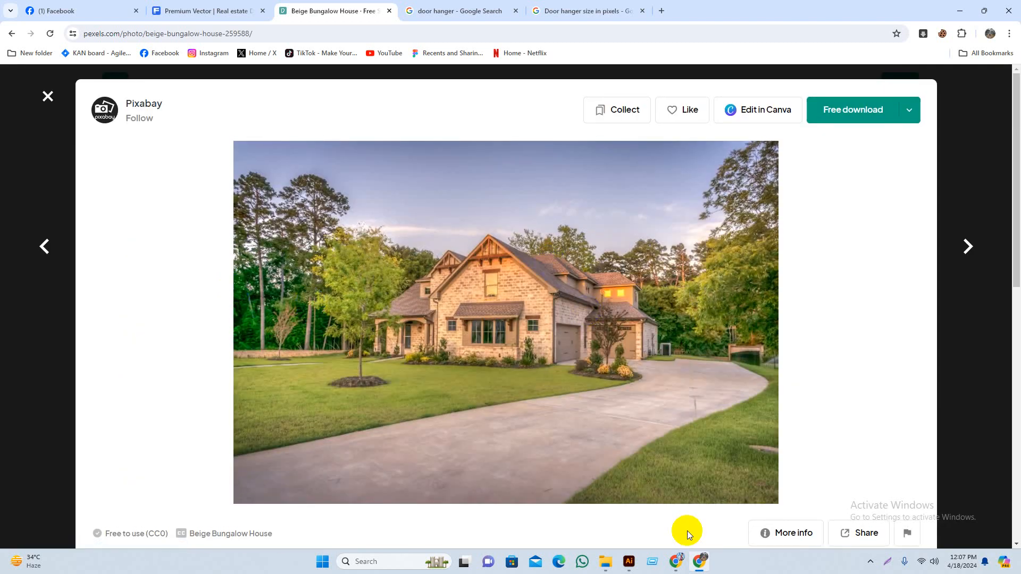
Switch to Illustrator, paste the bungalow photo and scale it to about 382 × 254 px over the grey diamond
left_click(629, 561)
key("ctrl+v")
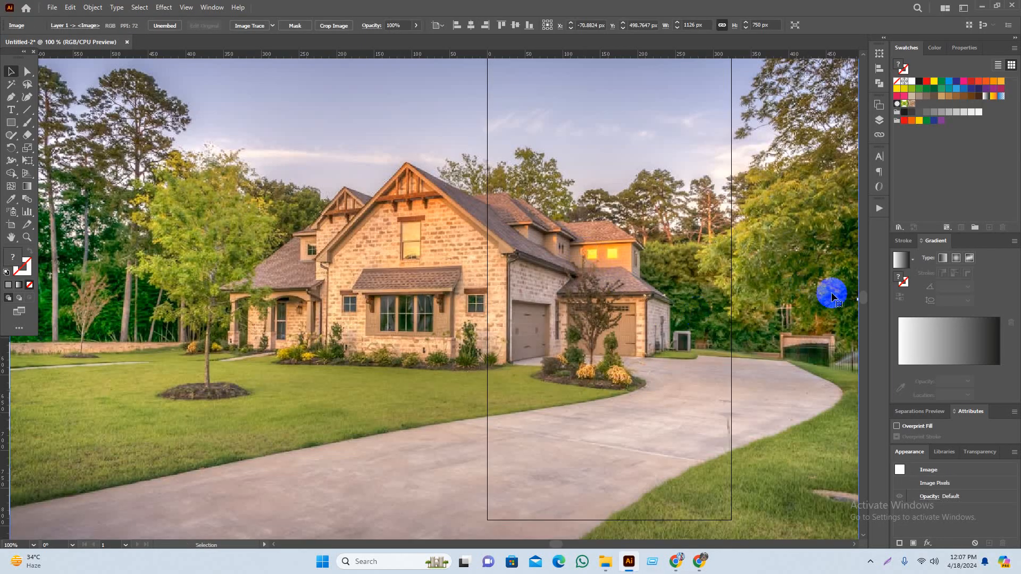
key("ctrl+minus")
key("ctrl+minus")
key("ctrl+minus")
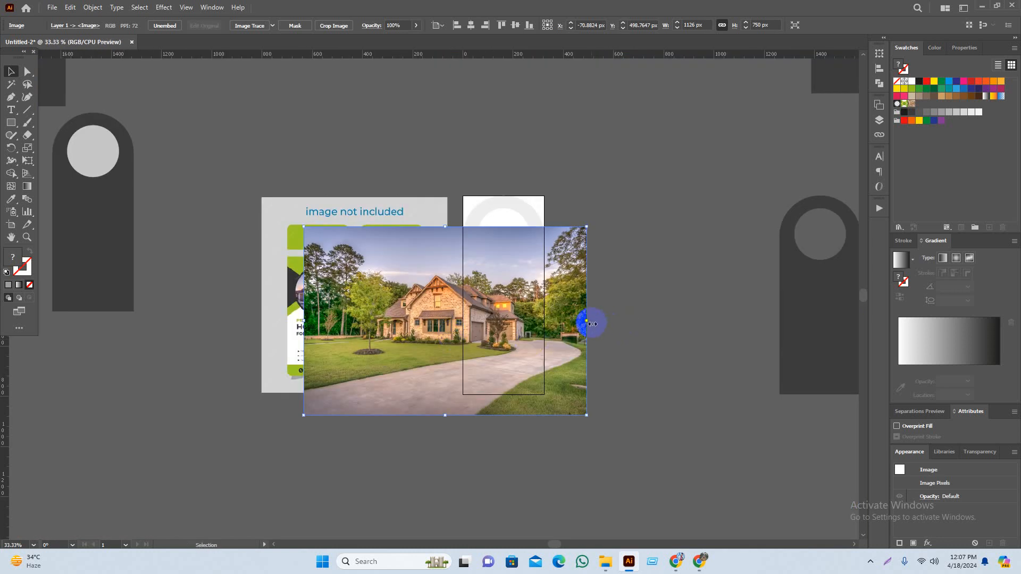
left_click_drag(588, 325, 486, 319)
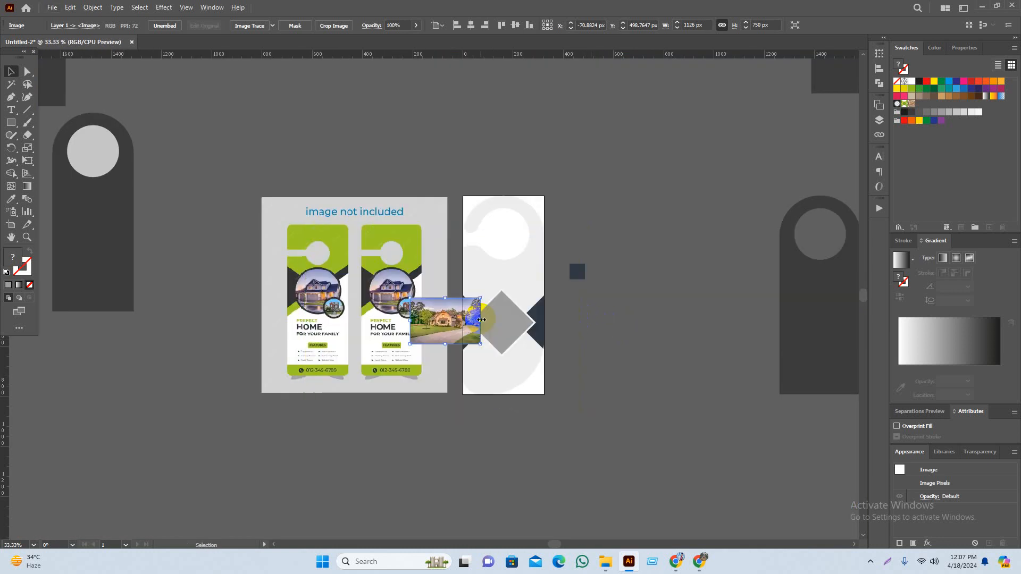
scroll(494, 324, "up", 5)
left_click_drag(496, 358, 454, 321)
left_click_drag(277, 312, 653, 356)
scroll(683, 361, "down", 1)
left_click_drag(626, 363, 670, 292)
left_click_drag(577, 374, 583, 478)
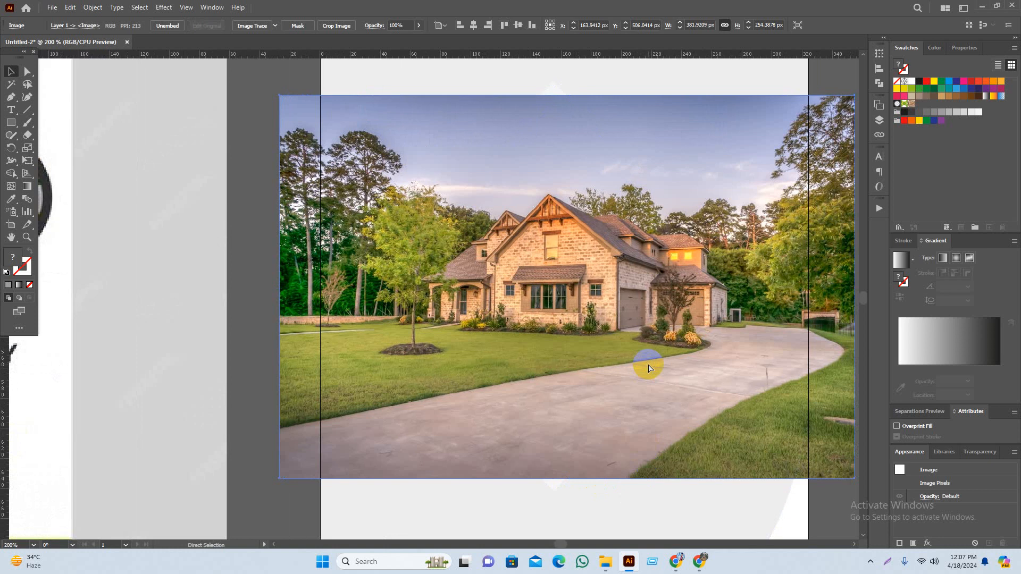
Send the bungalow photo behind the grey diamond and clip it to the diamond with a clipping mask
key("ctrl+shift+bracketleft")
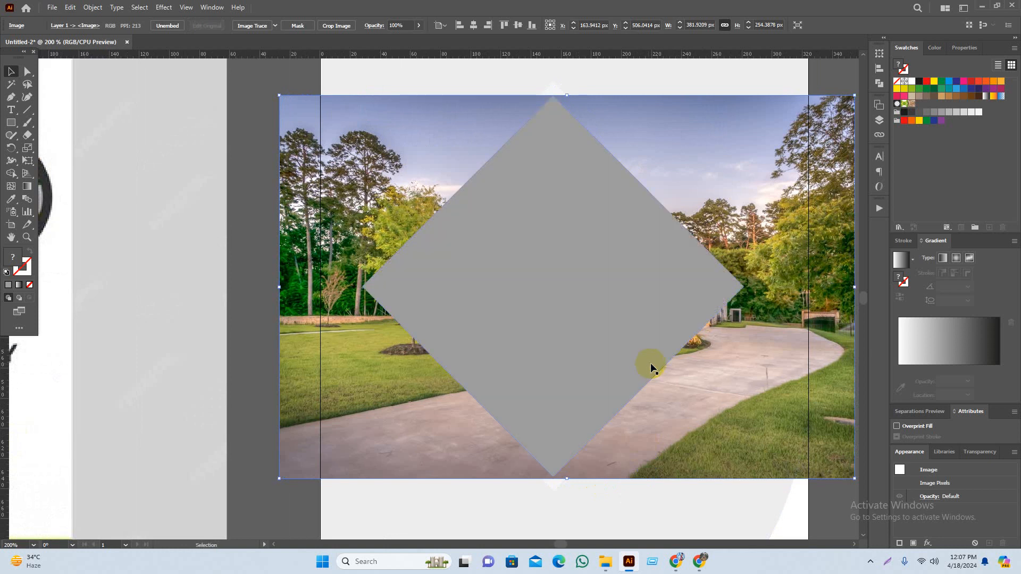
left_click_drag(717, 354, 680, 368)
left_click(561, 318, "shift")
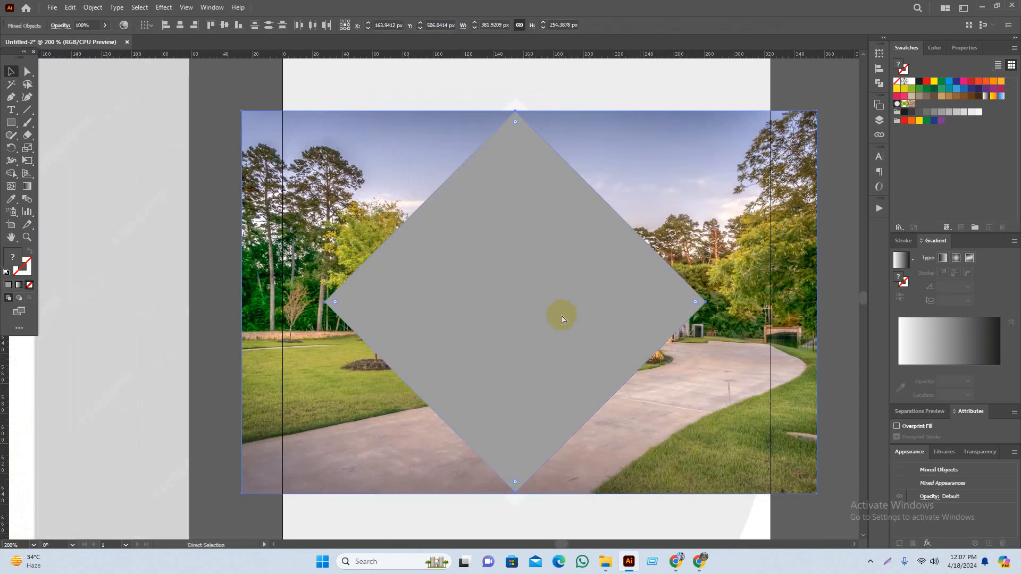
key("ctrl+7")
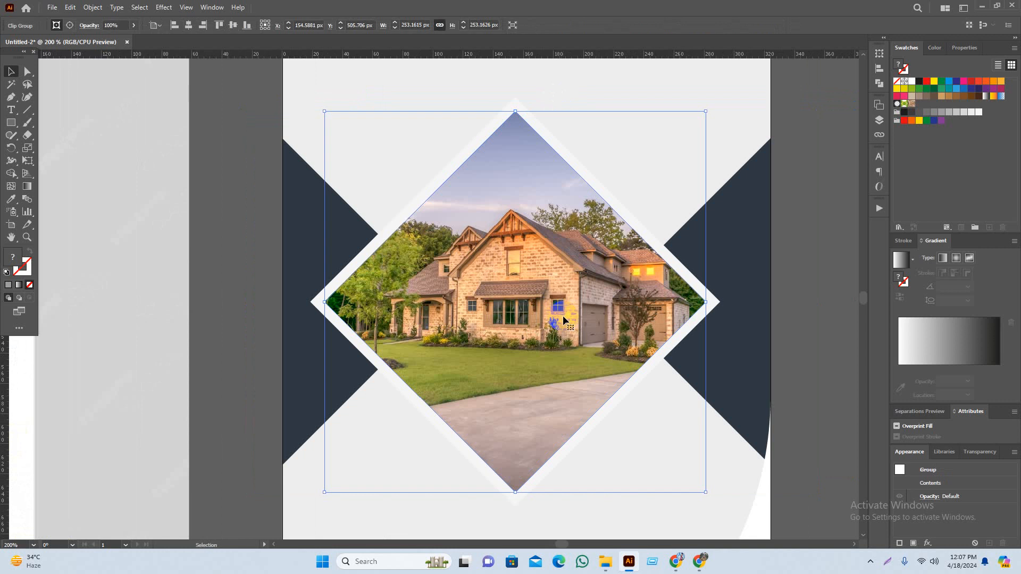
left_click(811, 316)
left_click_drag(805, 333, 792, 336)
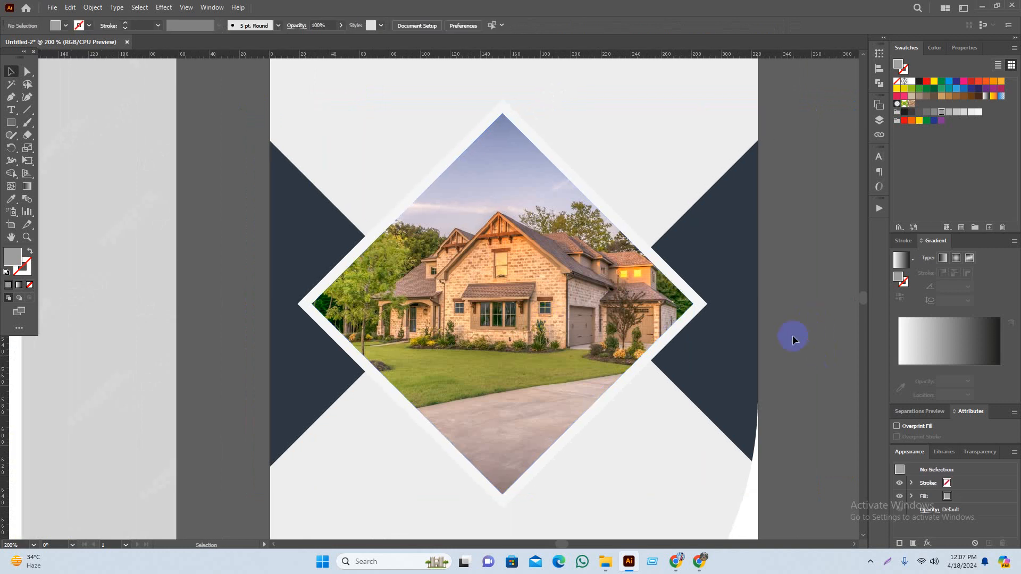
Shift the bungalow photo about 13 px left inside the diamond's clip group and leave isolation mode
double_click(555, 301)
left_click_drag(566, 313, 557, 313)
key("Left")
key("Left")
key("Left")
key("Left")
key("Left")
key("Left")
key("Left")
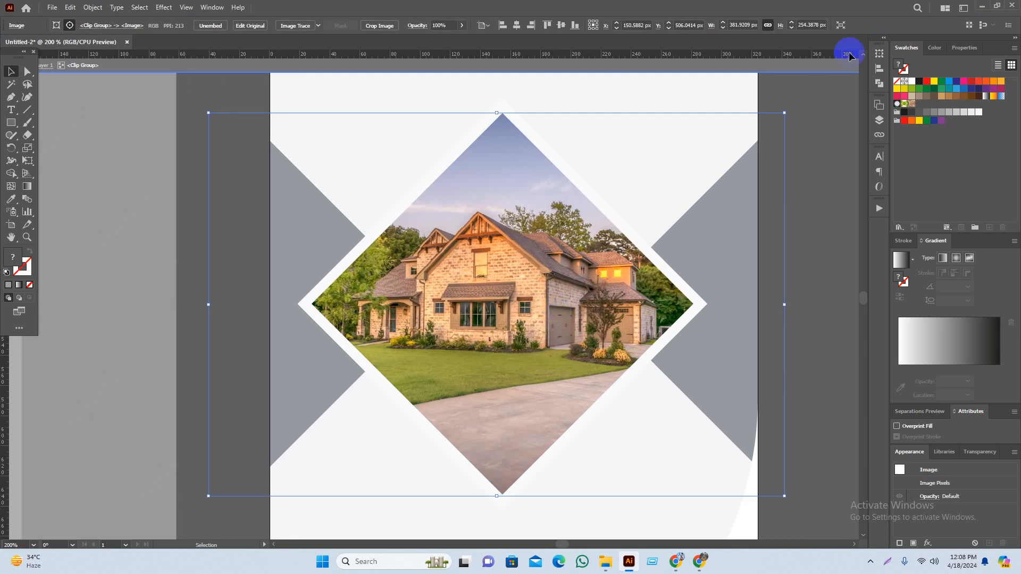
left_click(839, 68)
left_click(816, 174)
Review the door hanger with its new photo against the reference design and in presentation mode
scroll(797, 202, "down", 1)
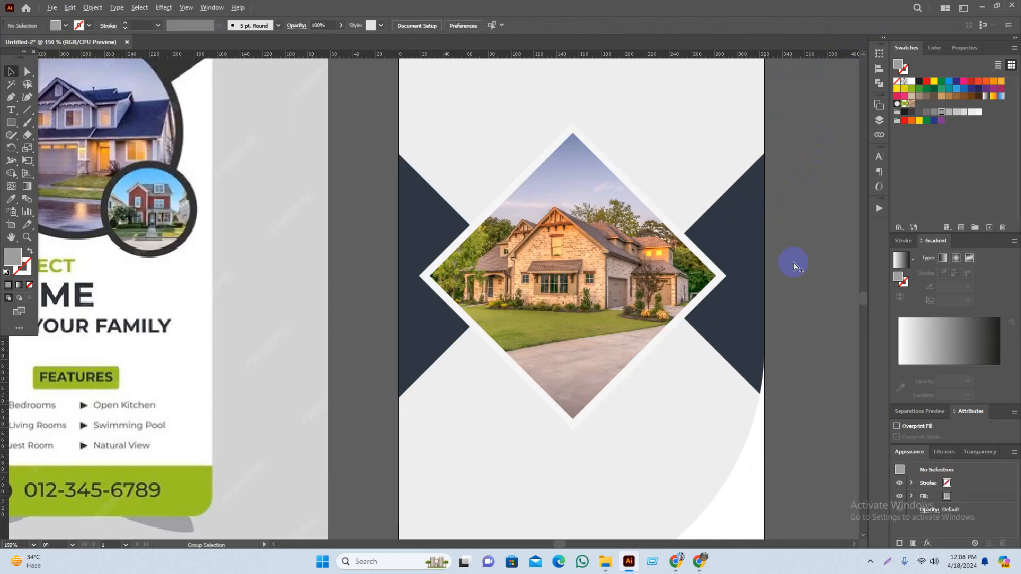
scroll(798, 298, "down", 2)
left_click_drag(789, 317, 709, 306)
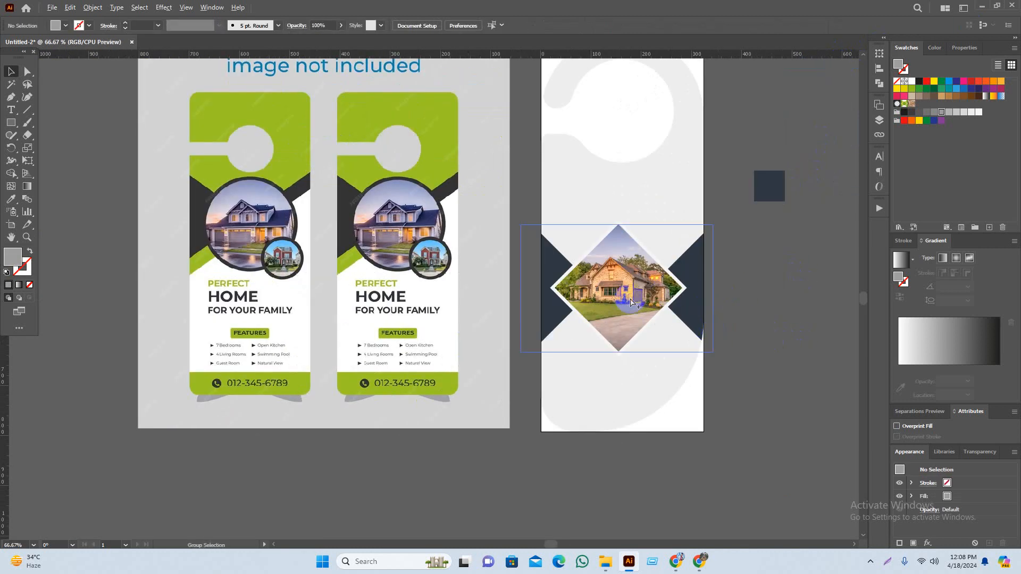
scroll(638, 297, "up", 2)
scroll(698, 311, "right", 1)
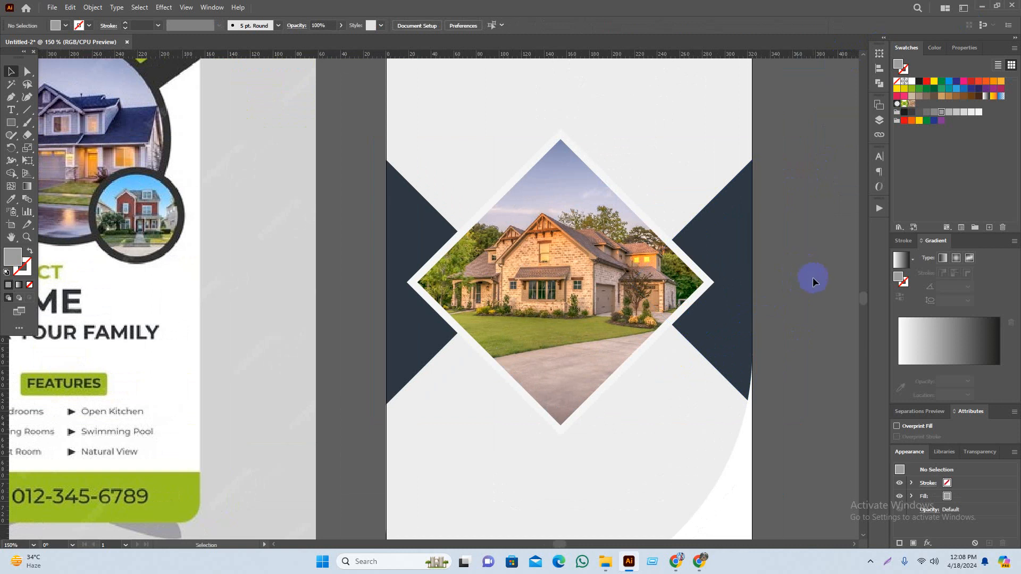
scroll(808, 276, "down", 1)
scroll(795, 365, "right", 1)
scroll(757, 377, "down", 1)
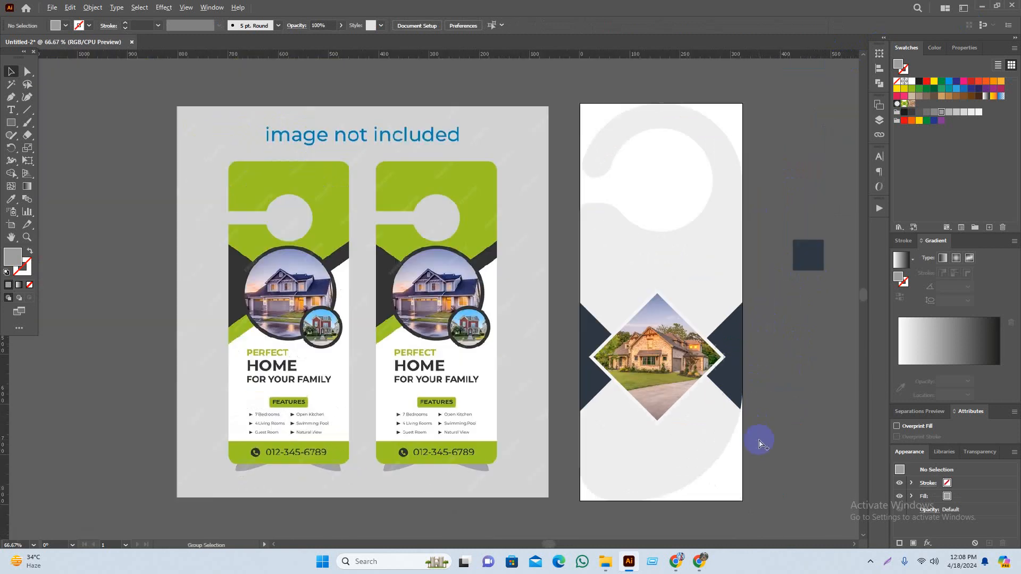
left_click_drag(778, 437, 742, 415)
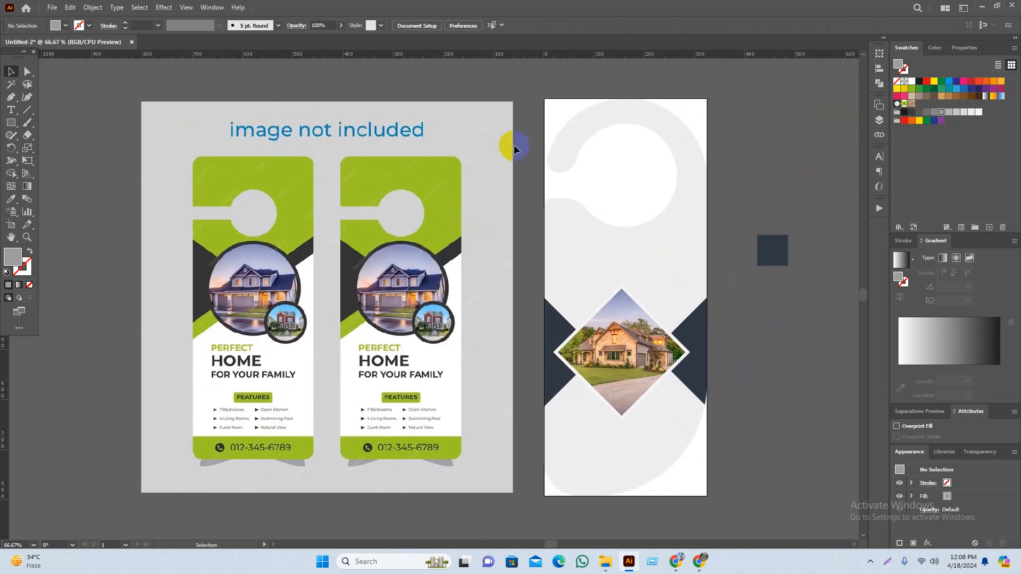
left_click(187, 7)
left_click(207, 73)
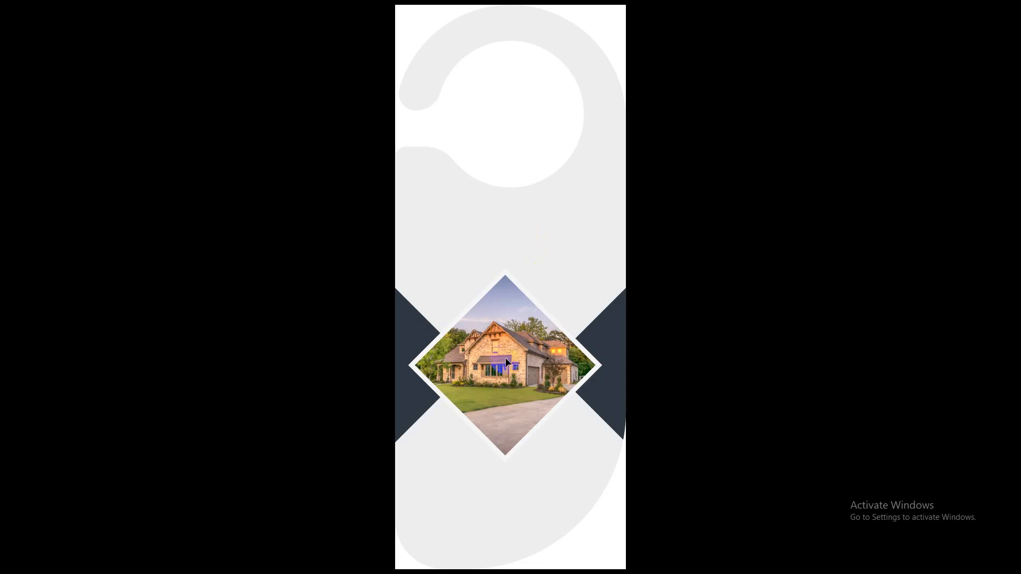
key("Escape")
left_click_drag(643, 430, 681, 428)
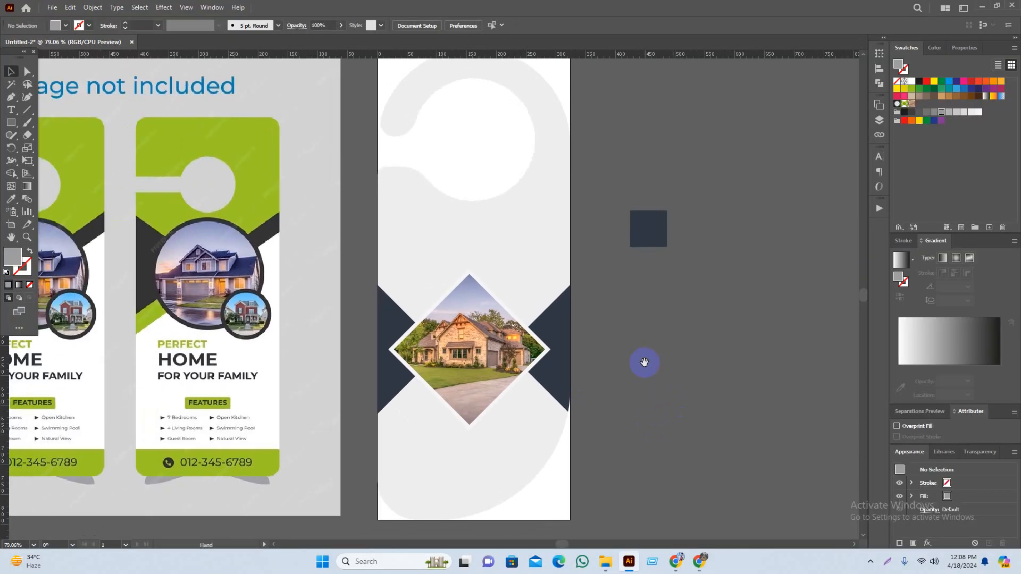
left_click_drag(644, 362, 698, 369)
left_click_drag(675, 440, 674, 430)
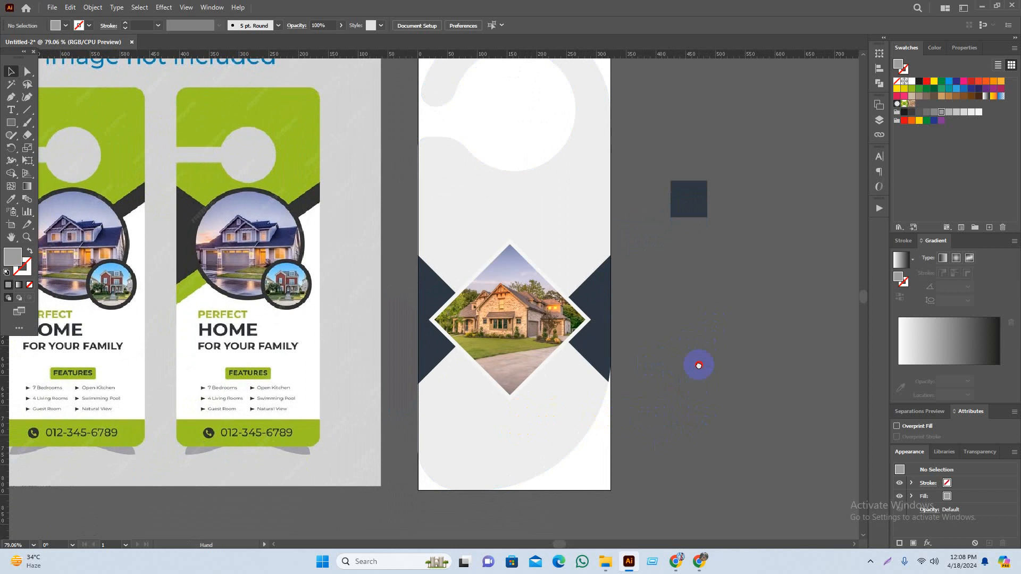
left_click_drag(699, 365, 706, 372)
Offset the white diamond frame's path outward by 6 px with mitered joins
scroll(569, 262, "up", 1)
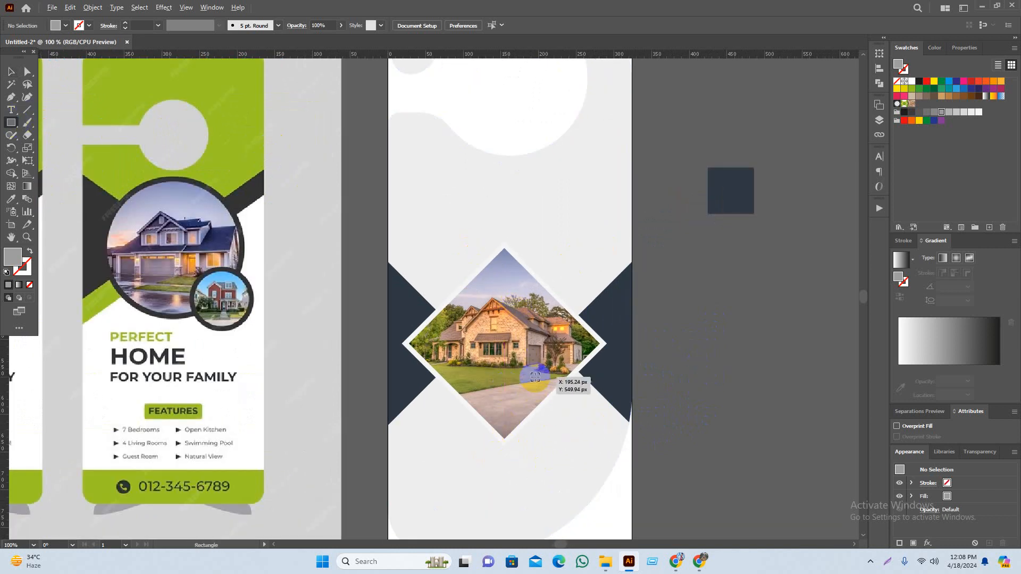
scroll(547, 381, "up", 1)
key("v")
left_click(677, 272)
left_click(740, 293)
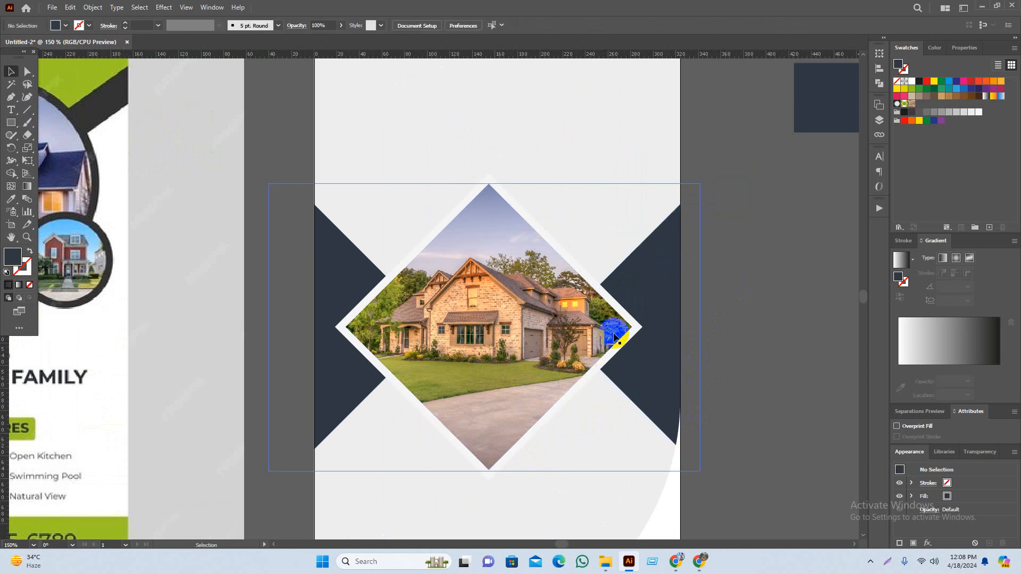
left_click(638, 327)
left_click(94, 7)
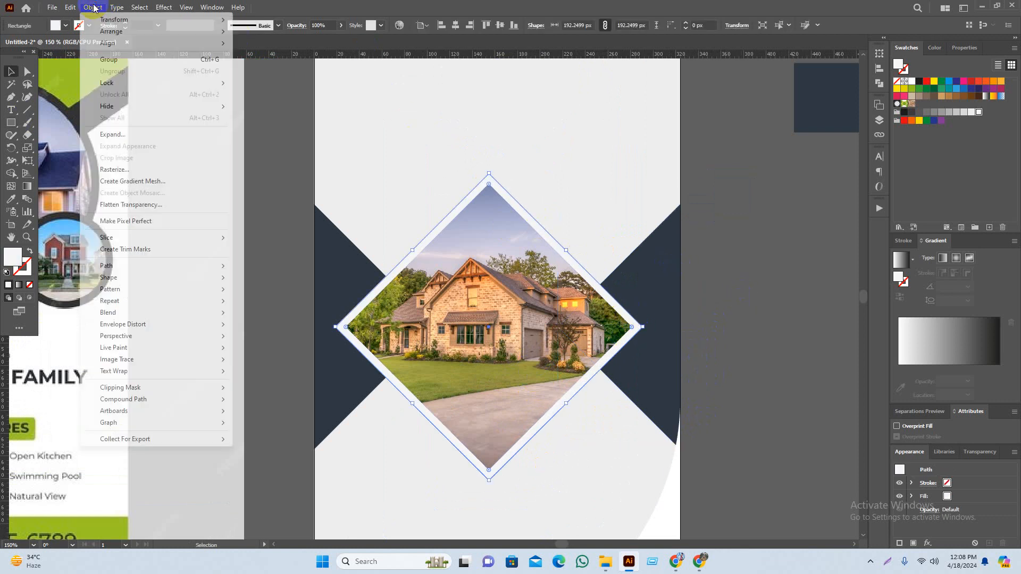
mouse_move(218, 266)
left_click(270, 306)
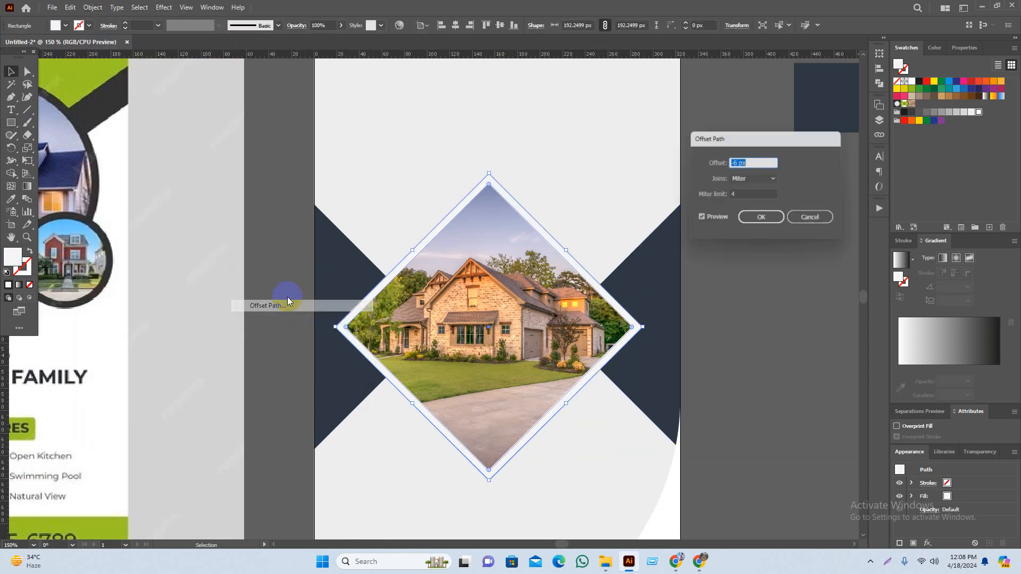
key("Up")
key("Up")
key("Up")
key("Up")
key("Up")
key("Up")
key("Up")
key("Up")
key("Up")
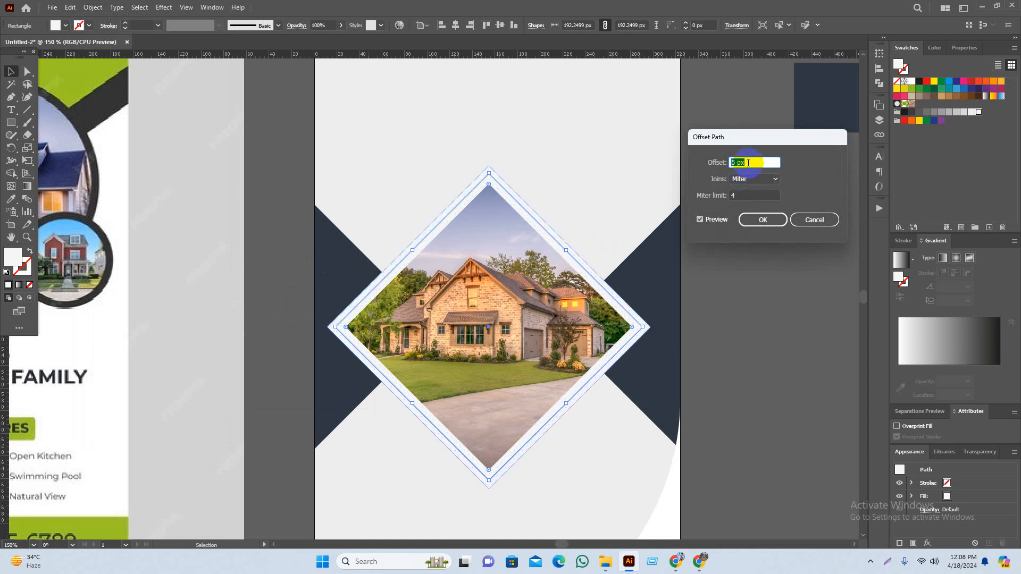
key("Up")
left_click(762, 218)
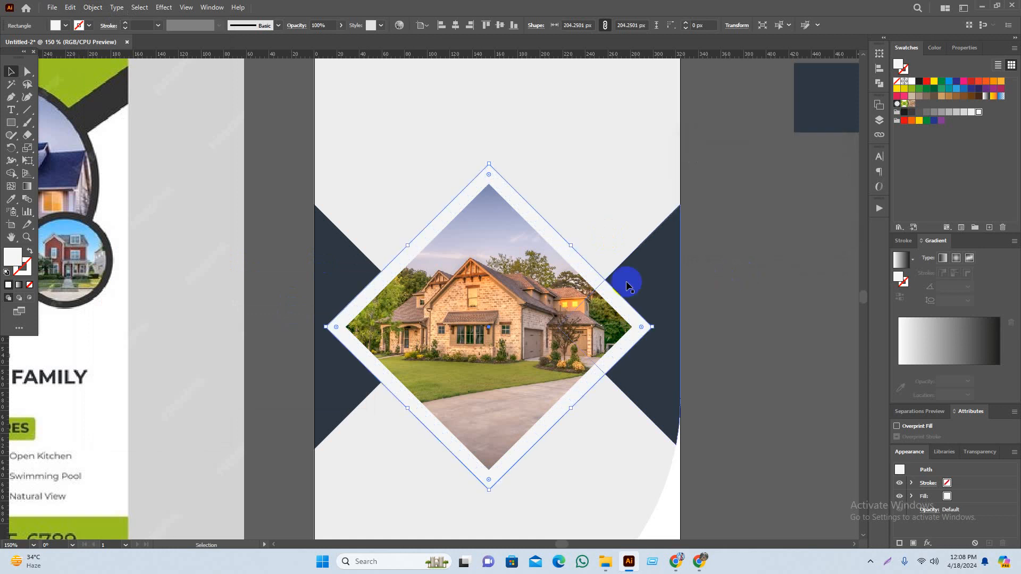
Fill the new outer diamond with the navy colour sampled from the square beside the artboard
key("i")
left_click(804, 105)
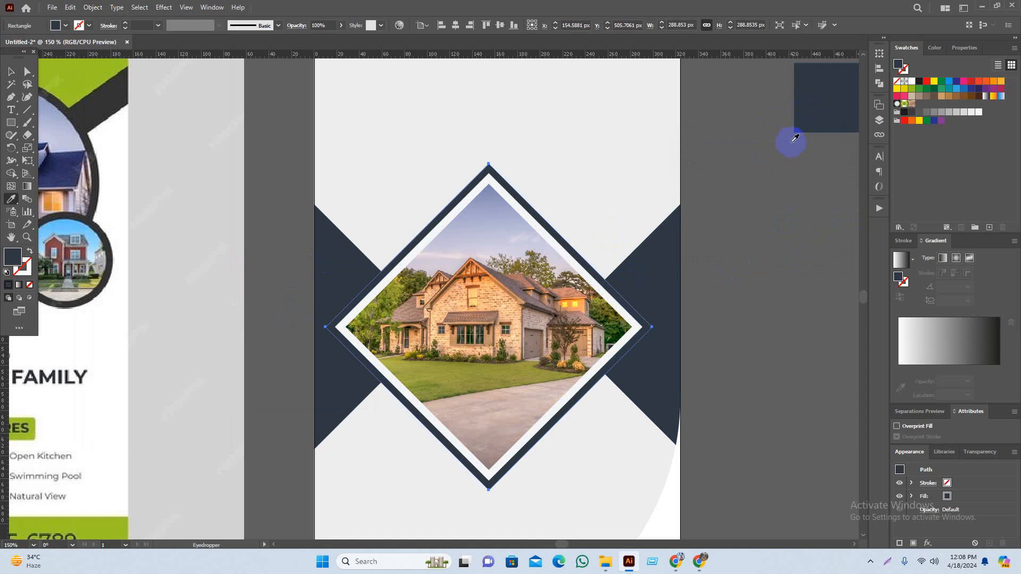
key("v")
left_click(780, 252)
scroll(732, 364, "down", 2)
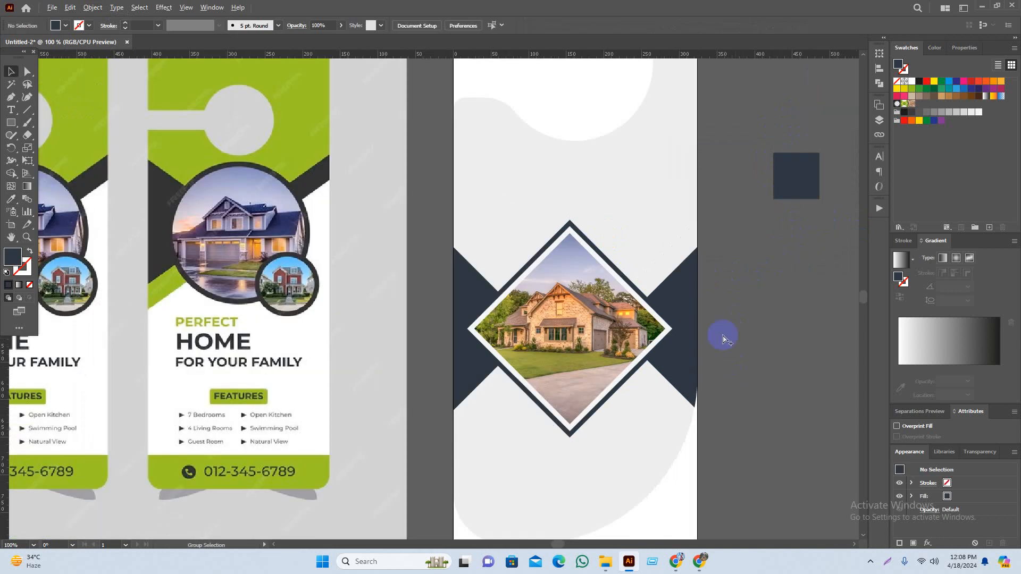
Select both navy side triangles and offset their paths outward by 6 px with mitered joins
scroll(723, 339, "up", 2)
scroll(649, 308, "up", 3)
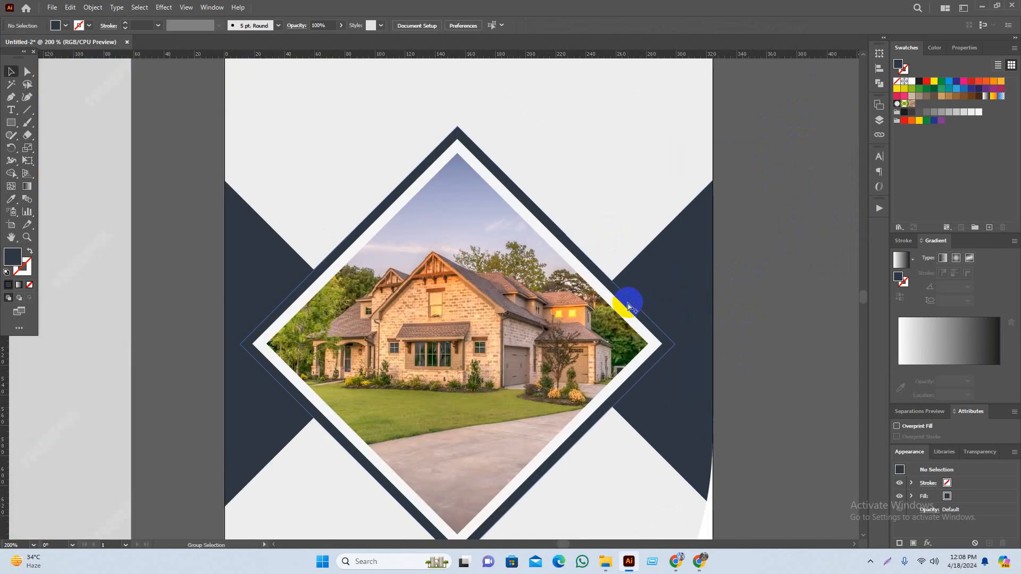
left_click(628, 293)
left_click(692, 272)
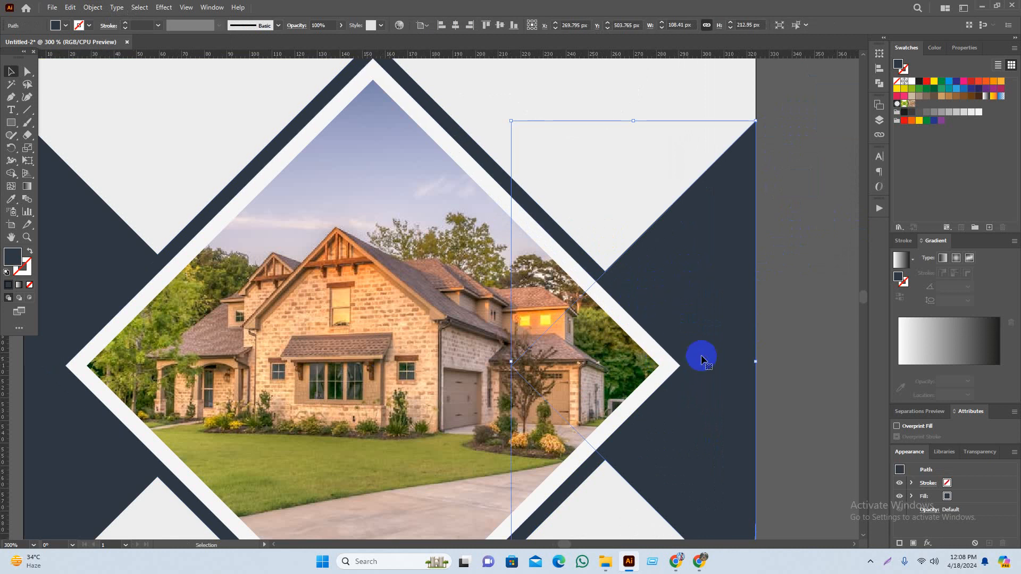
left_click(759, 348)
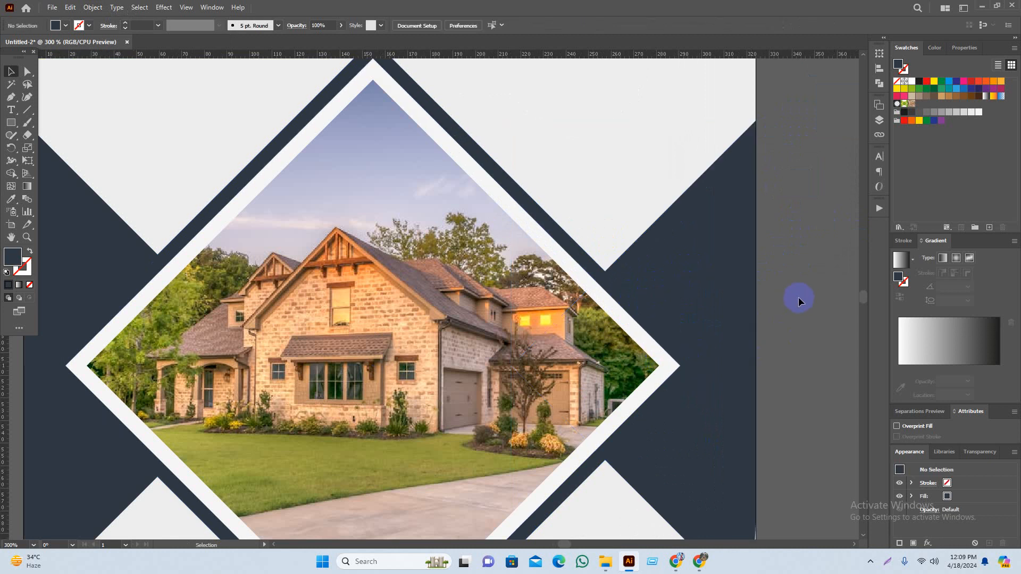
left_click(699, 271)
left_click(155, 270, "shift")
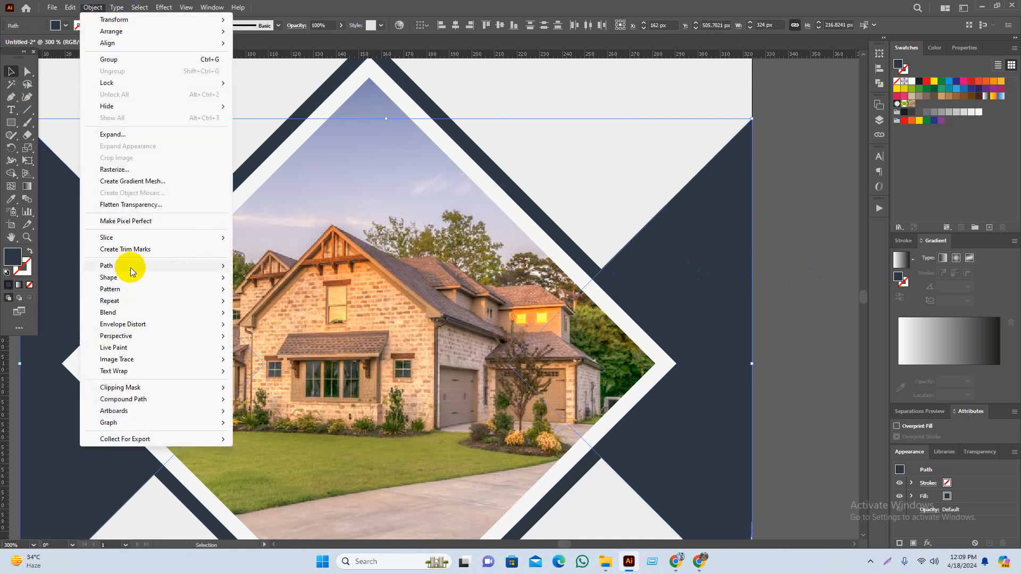
mouse_move(129, 267)
left_click(261, 301)
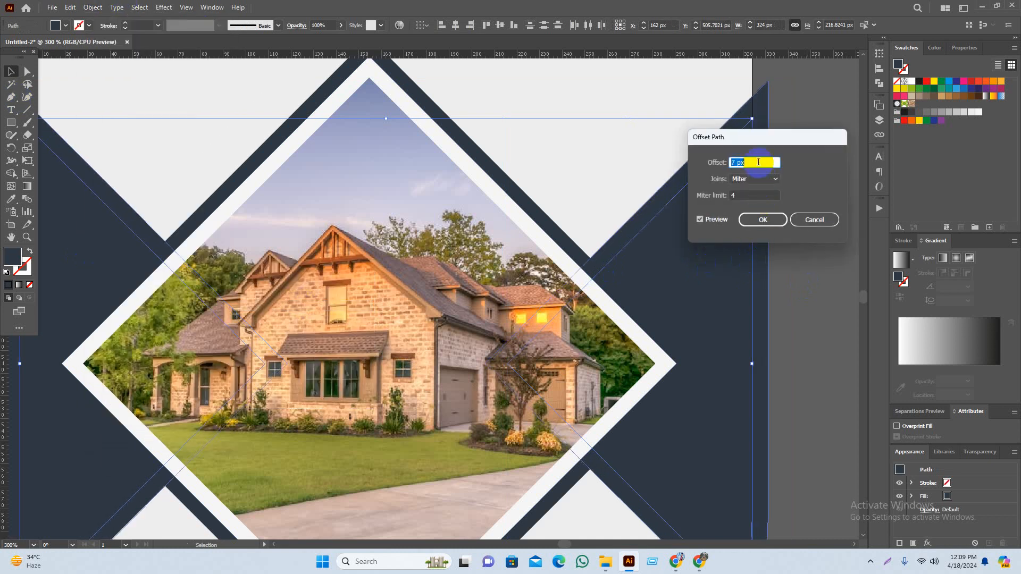
left_click(756, 218)
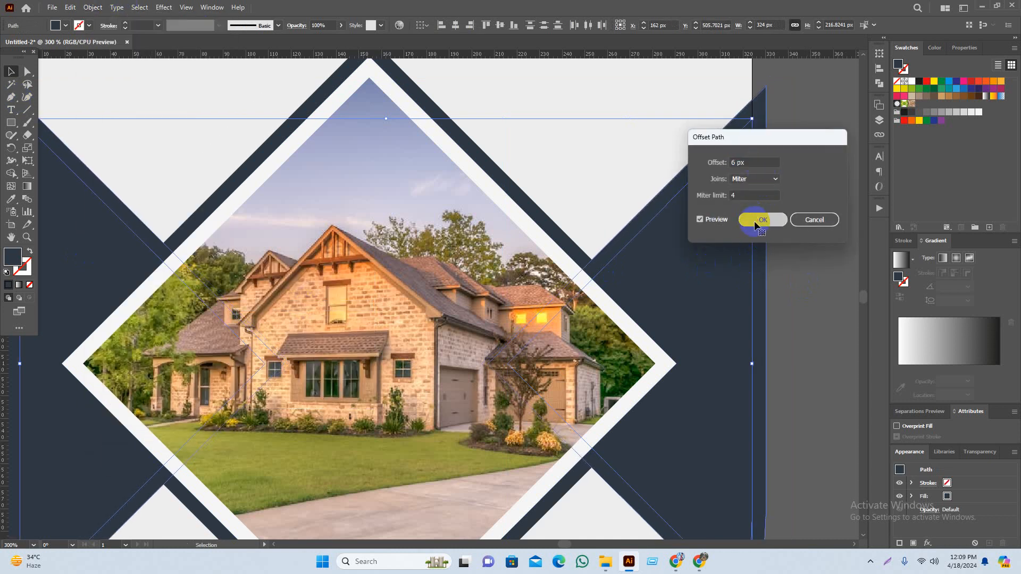
Offset the dark side shapes' path outward by 6 px with miter joins, and clear the selection
left_click(146, 256)
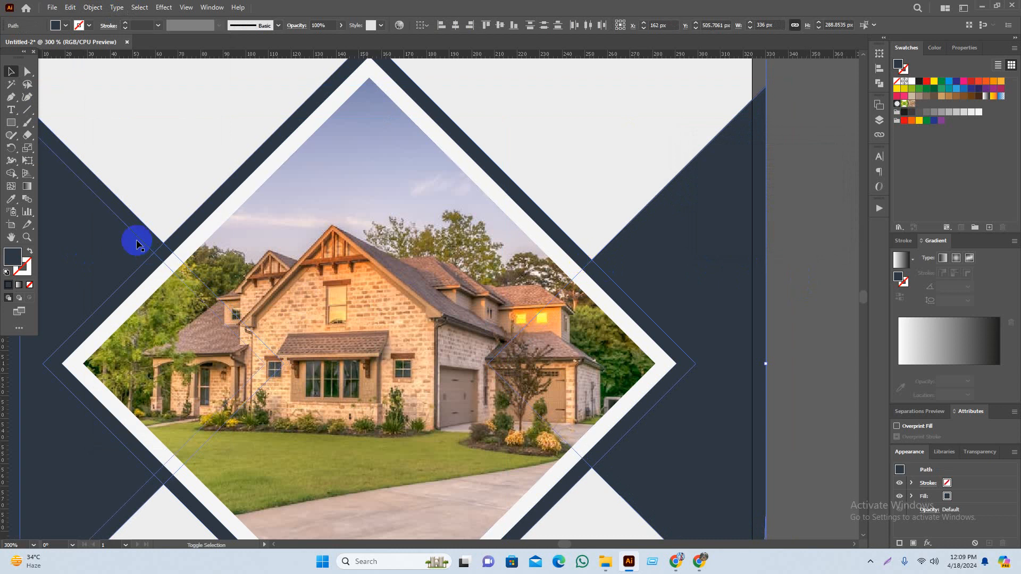
left_click(142, 230)
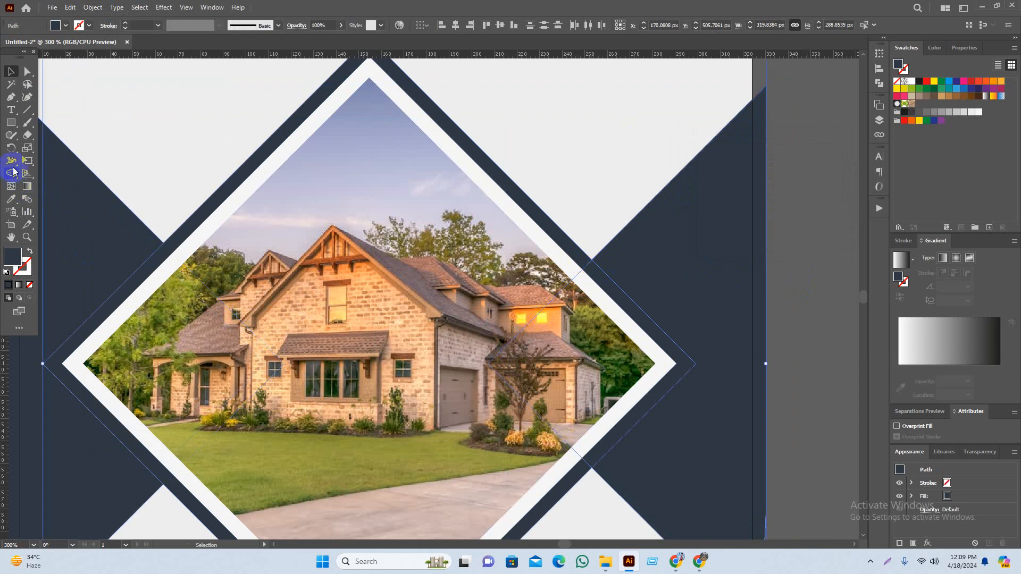
mouse_move(103, 213)
left_mouse_down()
mouse_move(201, 261)
mouse_move(338, 279)
left_mouse_up()
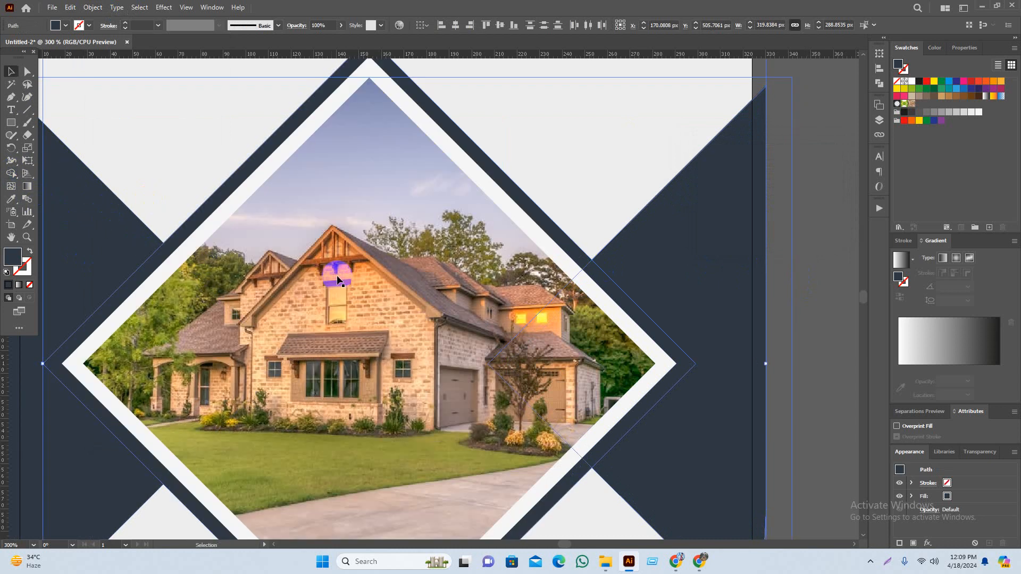
scroll(597, 305, "down", 1)
left_click(792, 319)
scroll(740, 298, "down", 1)
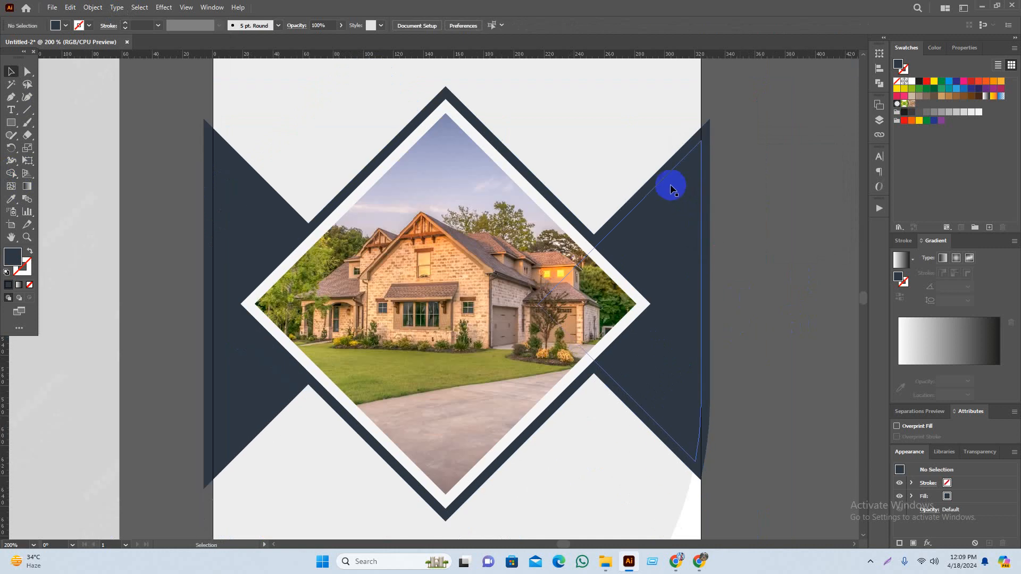
Use the Shape Builder to cut the offset side shapes out of the dark diamond frame, leaving gaps beside both side triangles
left_click(651, 197)
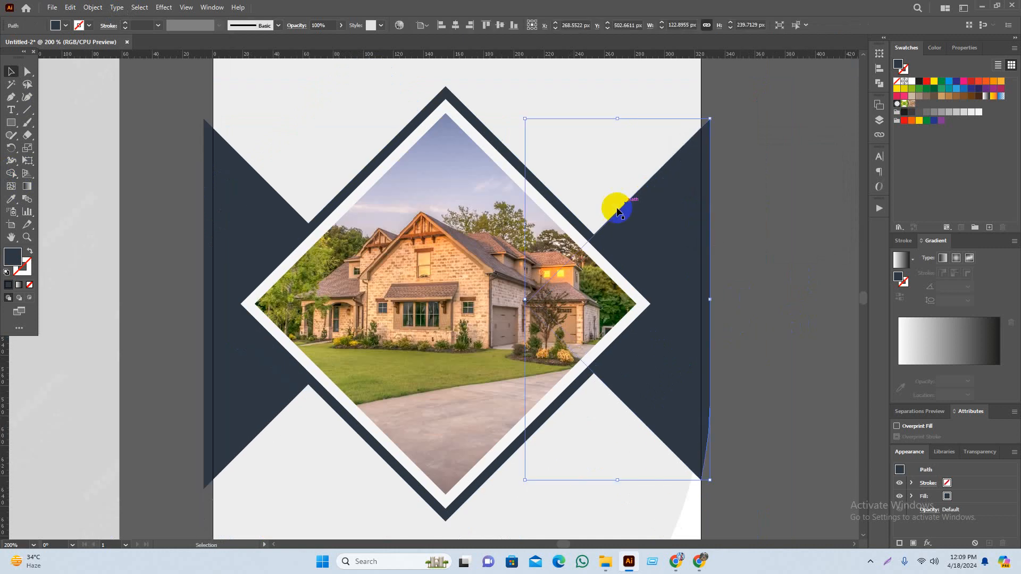
left_click(407, 206, "shift")
left_click(285, 202, "shift")
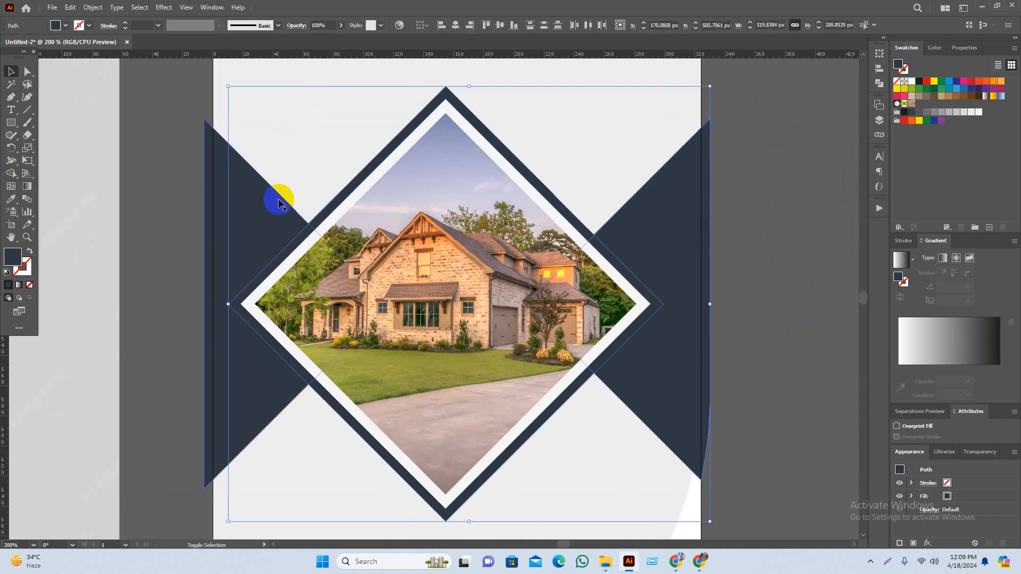
left_click(16, 175)
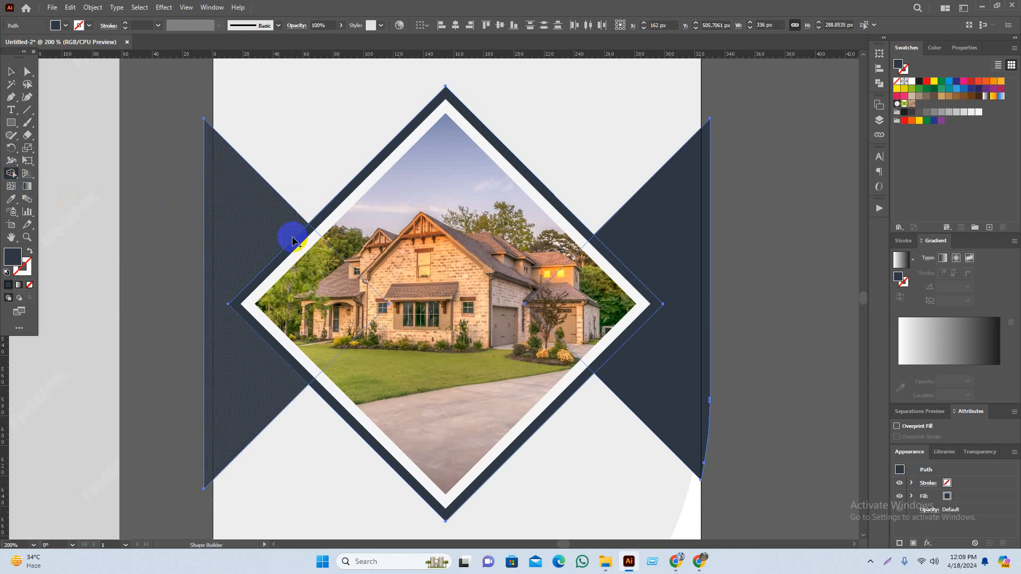
left_click_drag(319, 273, 187, 271)
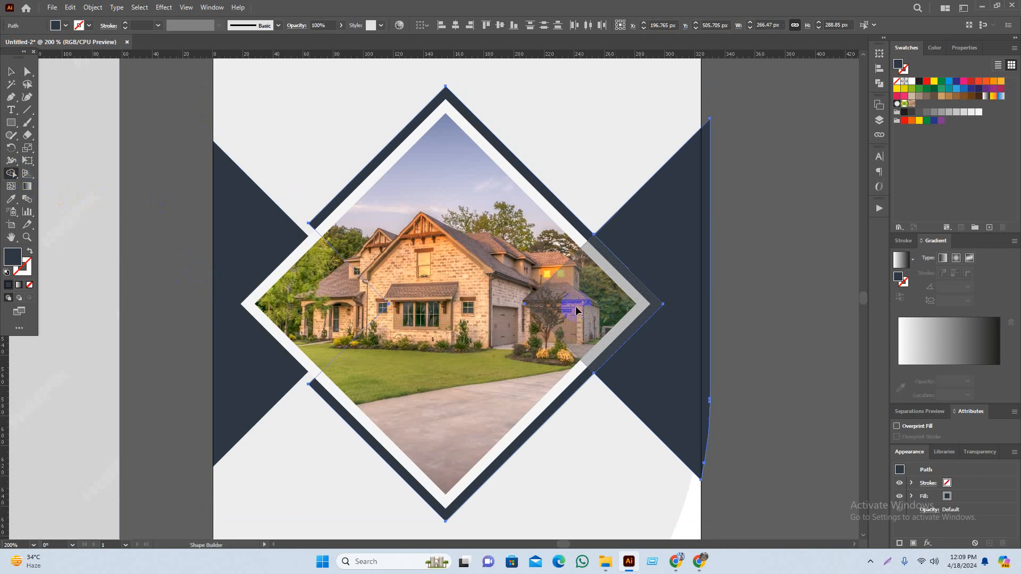
left_click_drag(592, 296, 740, 290)
key("ctrl+z")
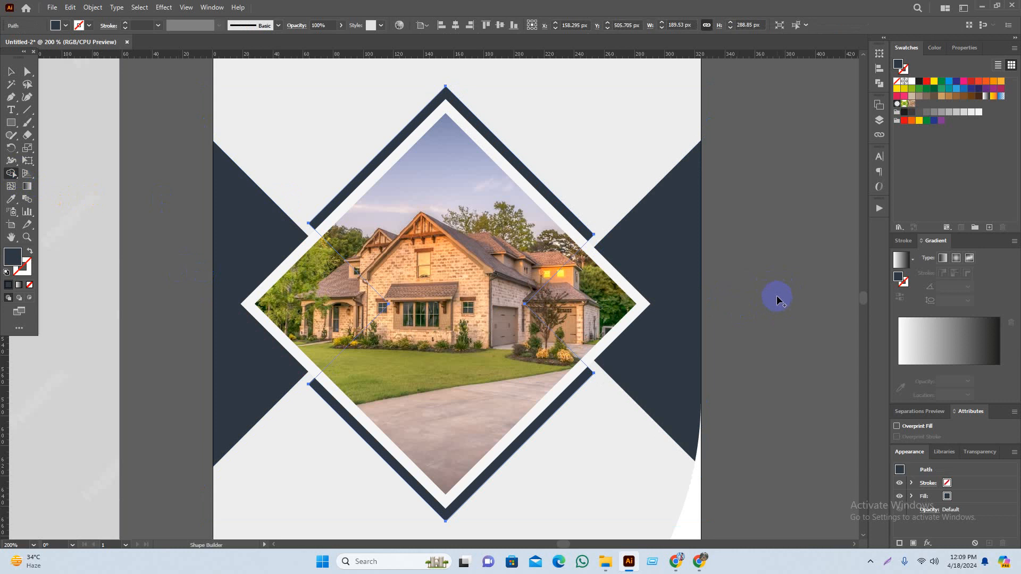
key("v")
left_click(783, 325)
Add a text line reading "perfect" between the reference image and the artboard, and enlarge it to about 44 pt
scroll(768, 368, "down", 2)
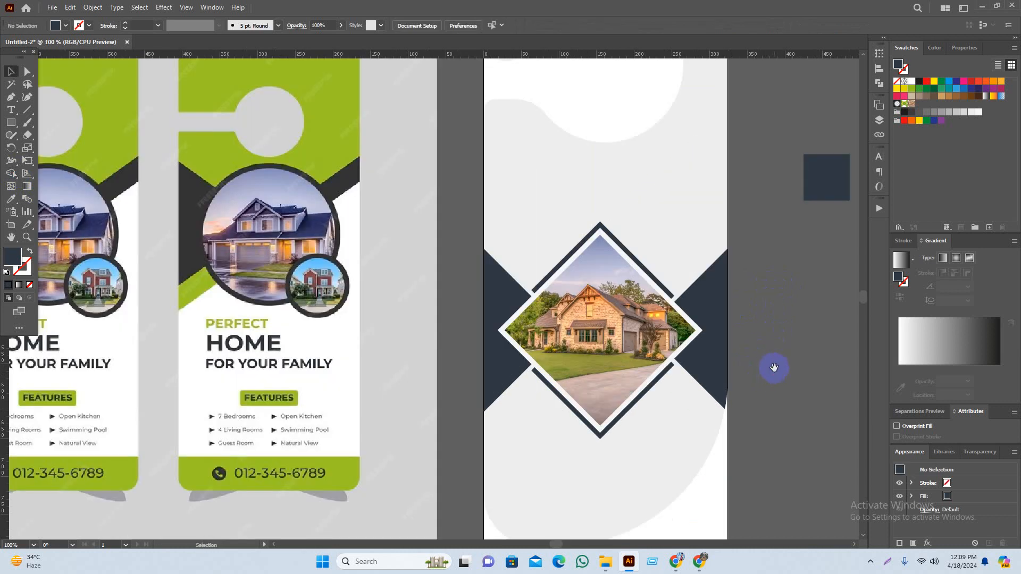
scroll(774, 368, "down", 1)
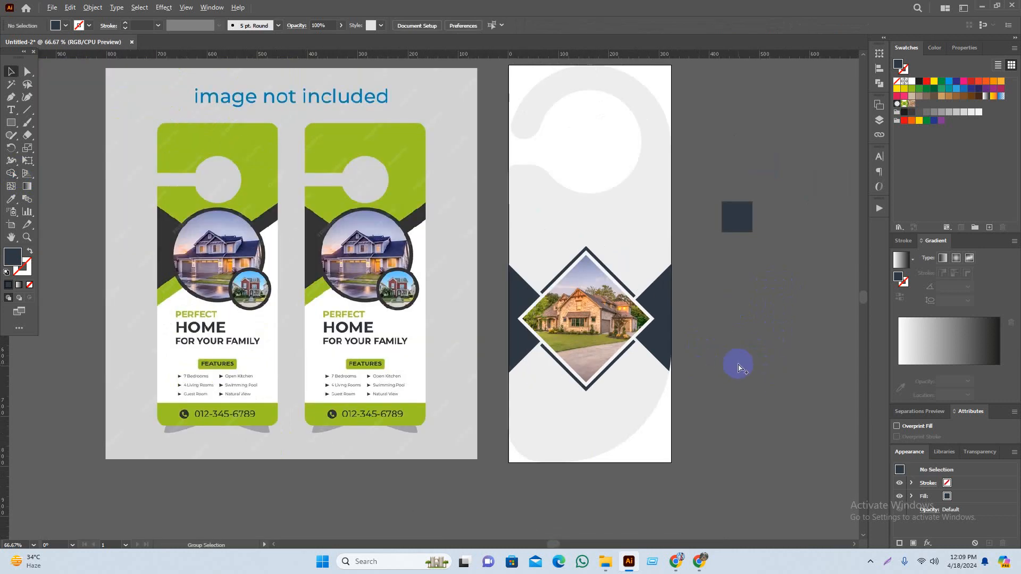
scroll(739, 366, "up", 1)
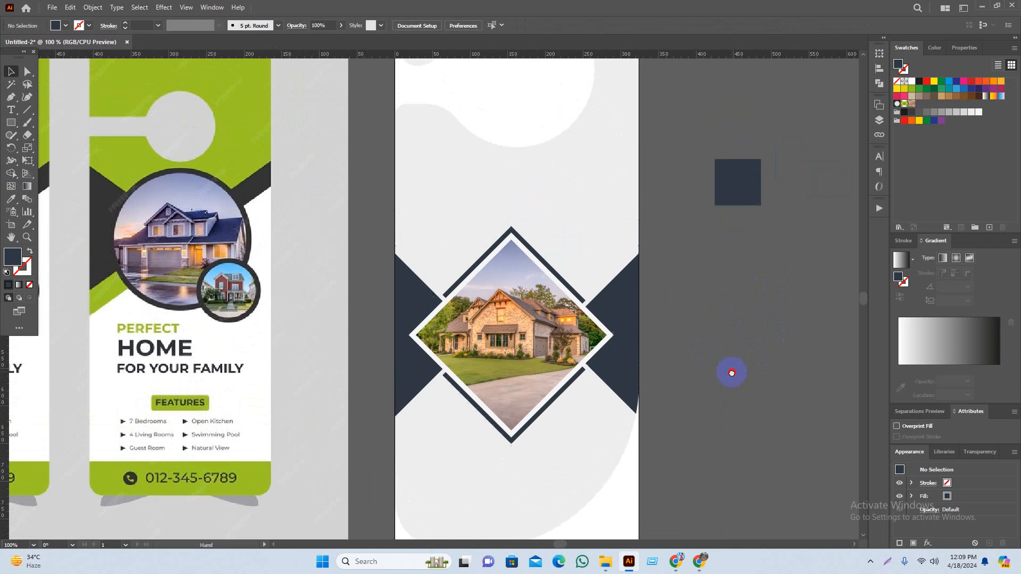
left_click_drag(48, 314, 126, 356)
left_click_drag(211, 401, 261, 342)
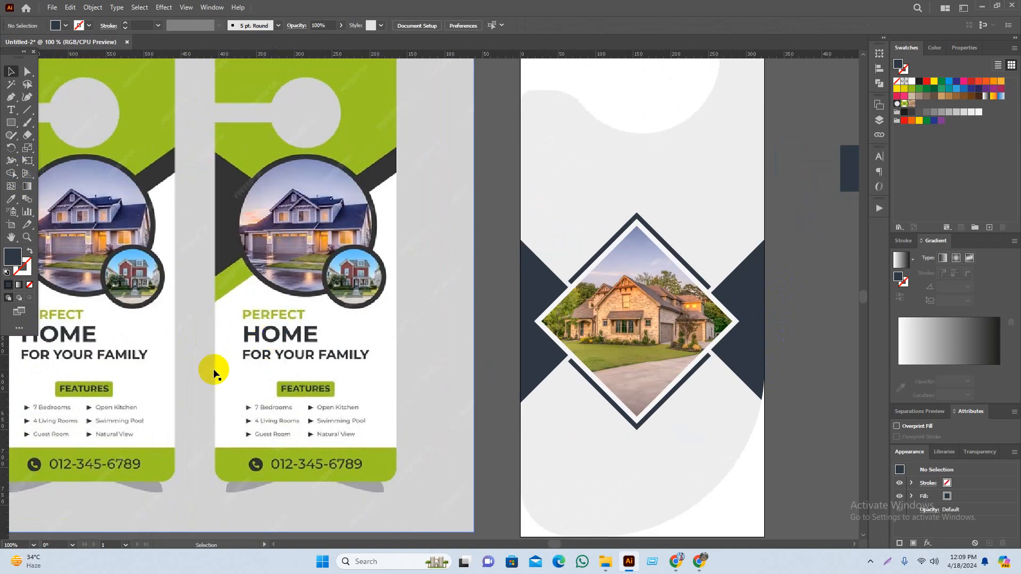
left_click(17, 112)
left_click(357, 307)
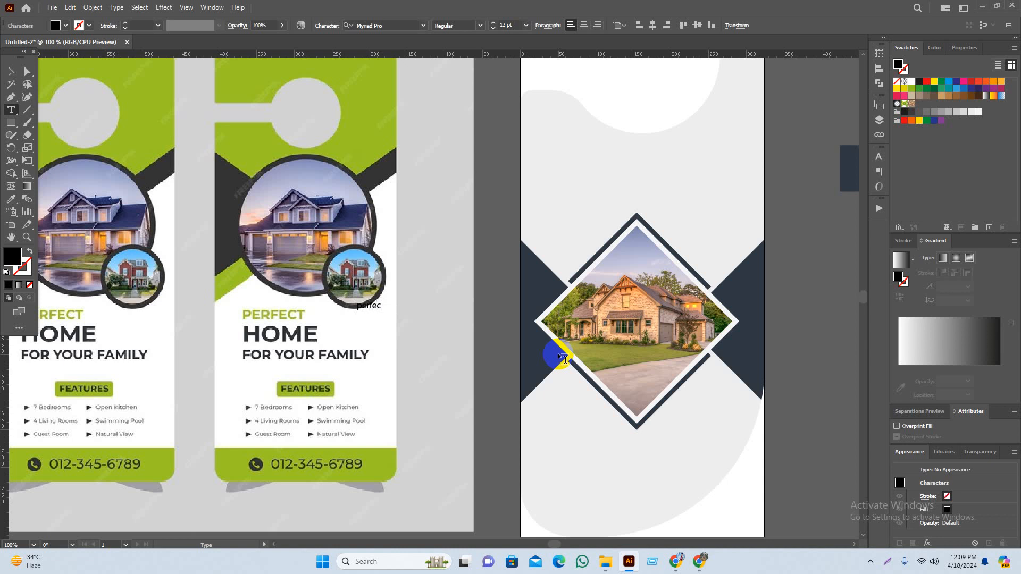
left_click(10, 71)
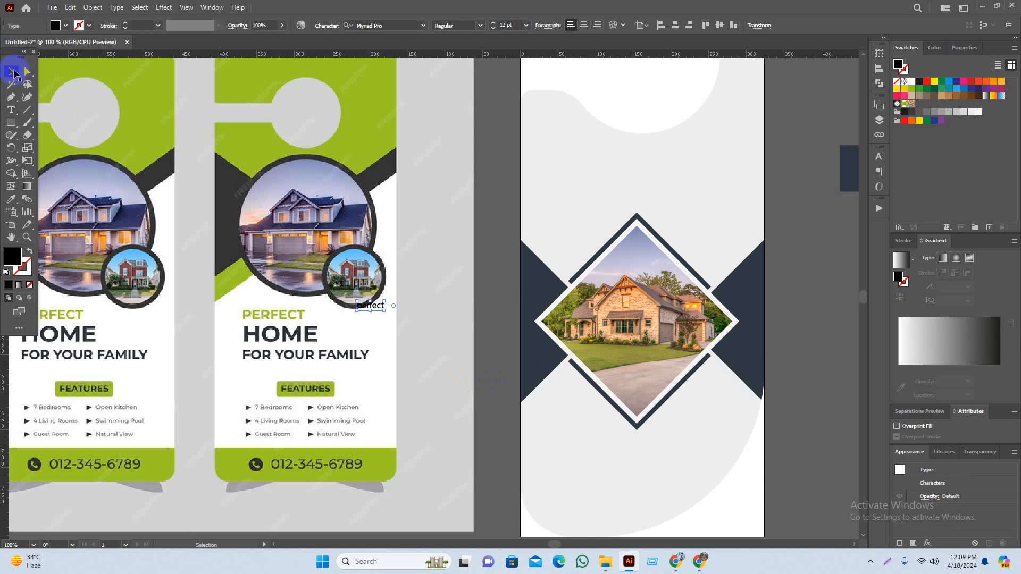
left_click_drag(388, 311, 466, 307)
left_click(495, 395)
left_click_drag(496, 395, 492, 362)
Duplicate the "perfect" text just below itself and change the copy to "home"
left_click_drag(469, 282, 469, 330)
double_click(457, 315)
key("ctrl+a")
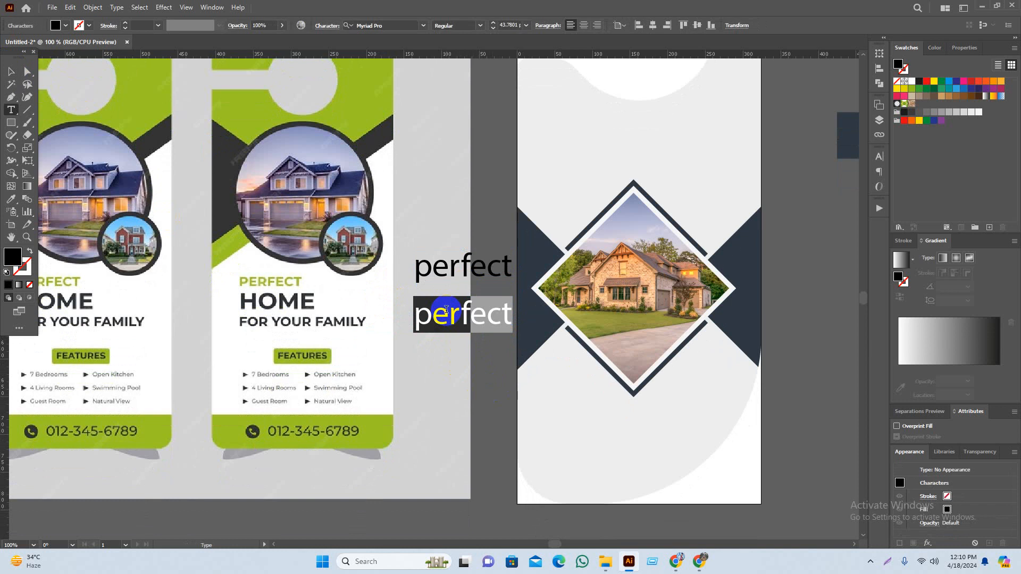
type("home")
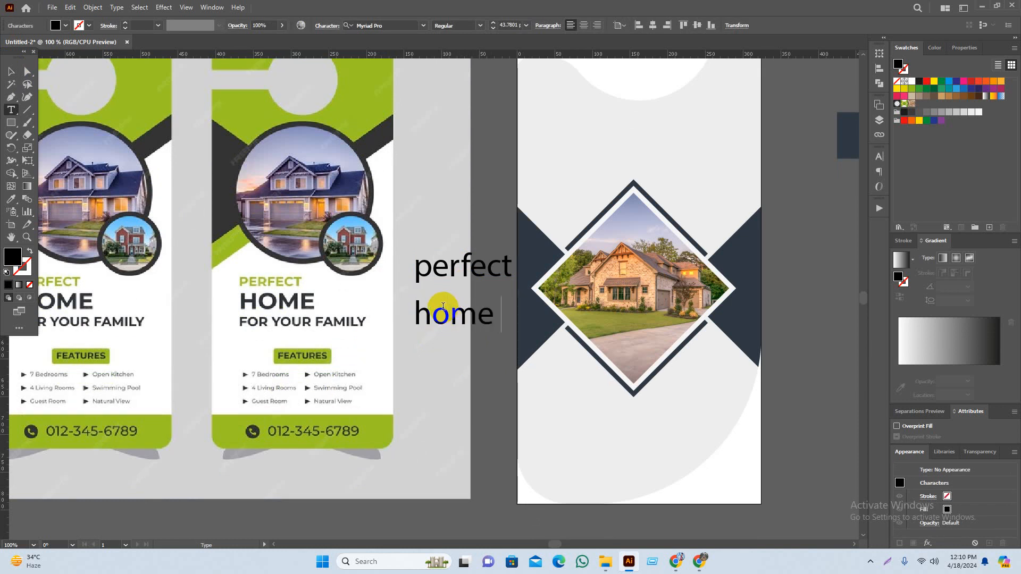
left_click(10, 70)
left_click(487, 327)
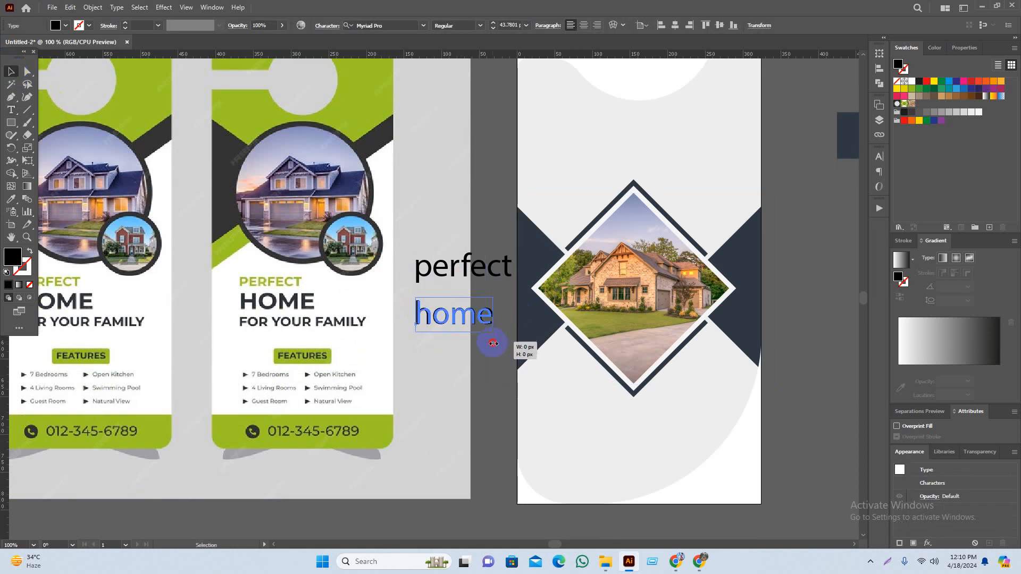
Duplicate the "home" text just below itself and change the copy to "for your family"
left_click_drag(457, 319, 455, 348)
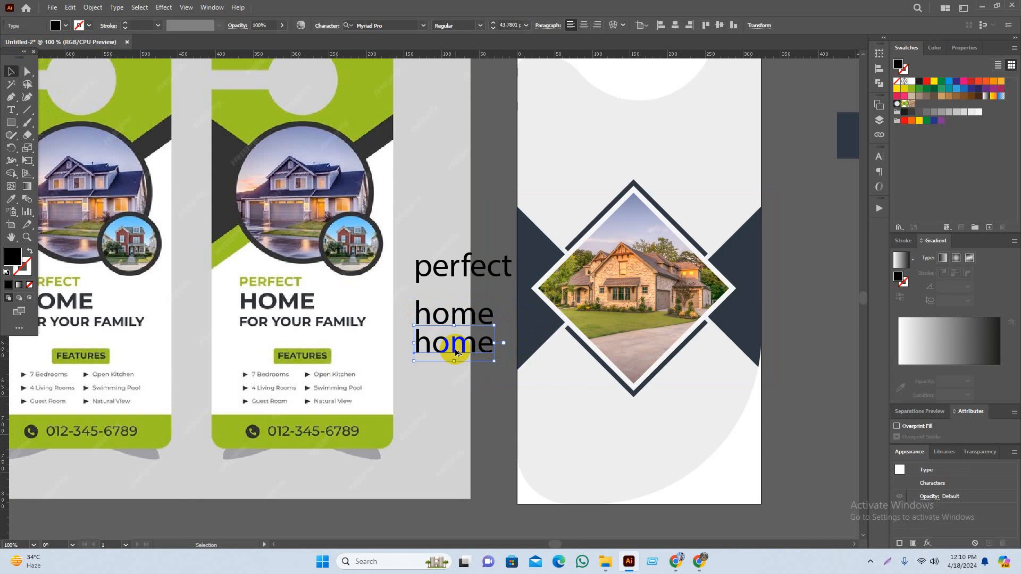
double_click(456, 351)
double_click(455, 349)
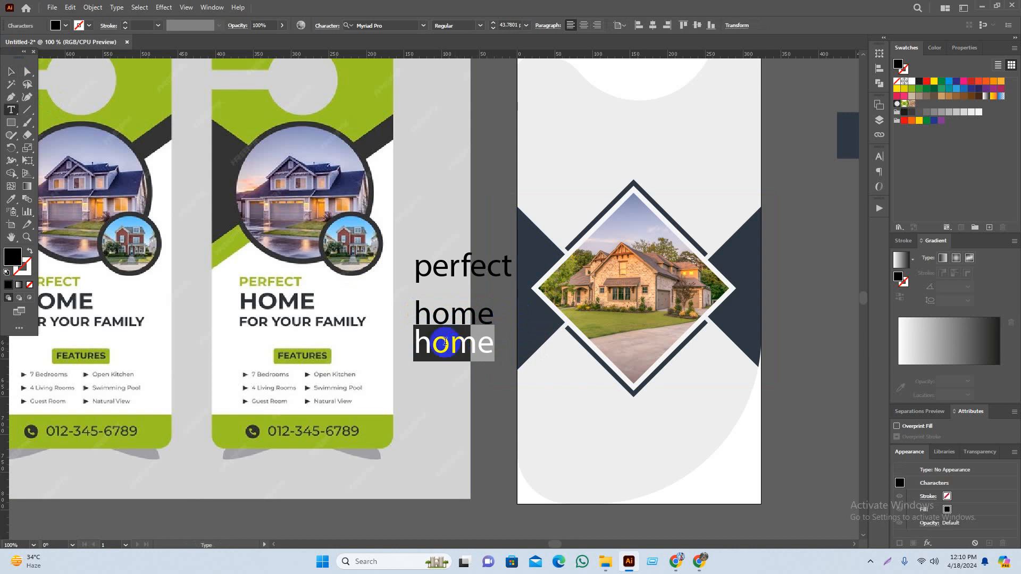
type("for your family")
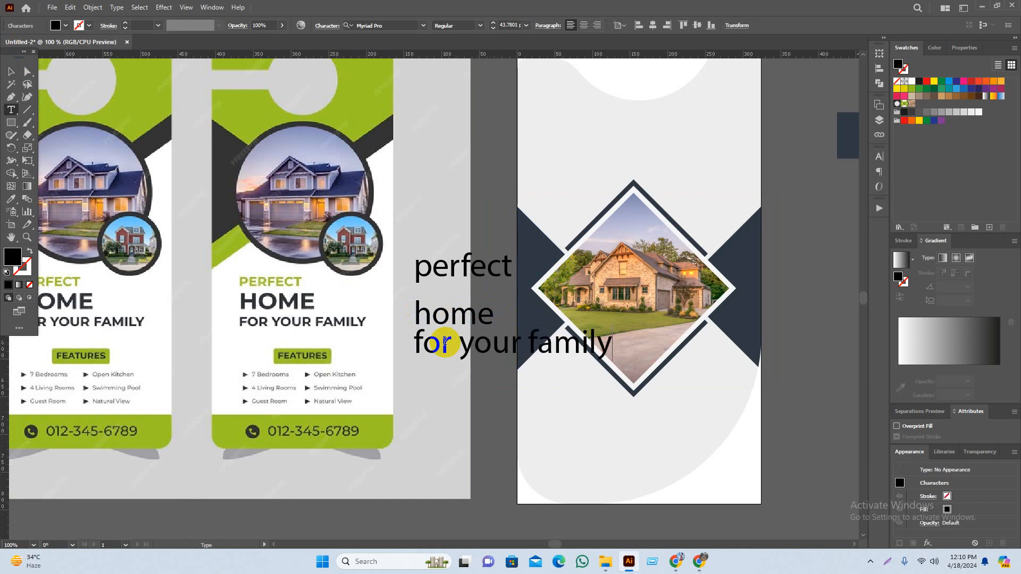
left_click(11, 71)
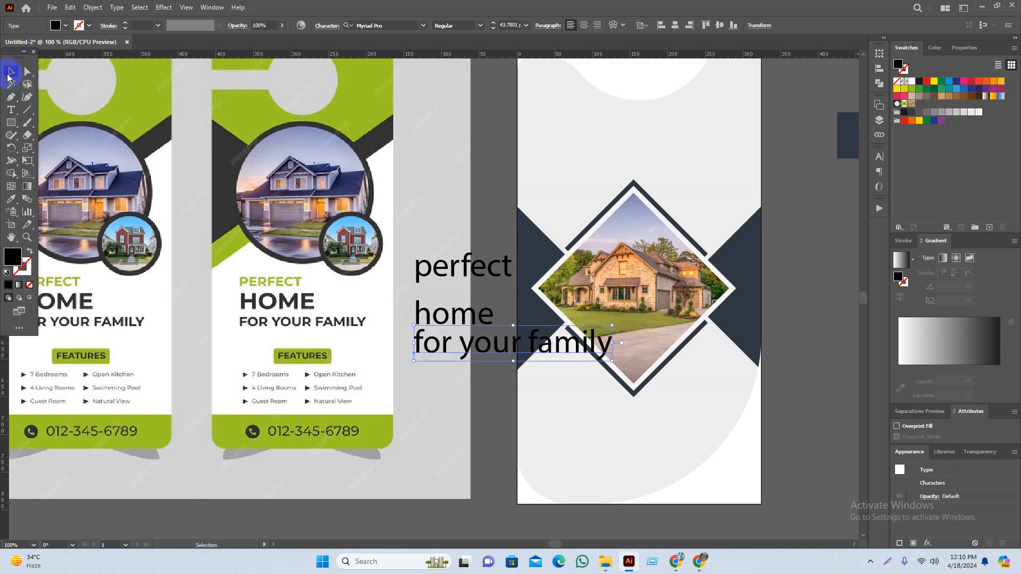
Move the "for your family" text to the empty area beside the artboard and capitalize its first letter
left_click_drag(579, 360, 395, 312)
left_click_drag(324, 305, 634, 333)
left_click(716, 344)
scroll(624, 309, "up", 2)
double_click(585, 311)
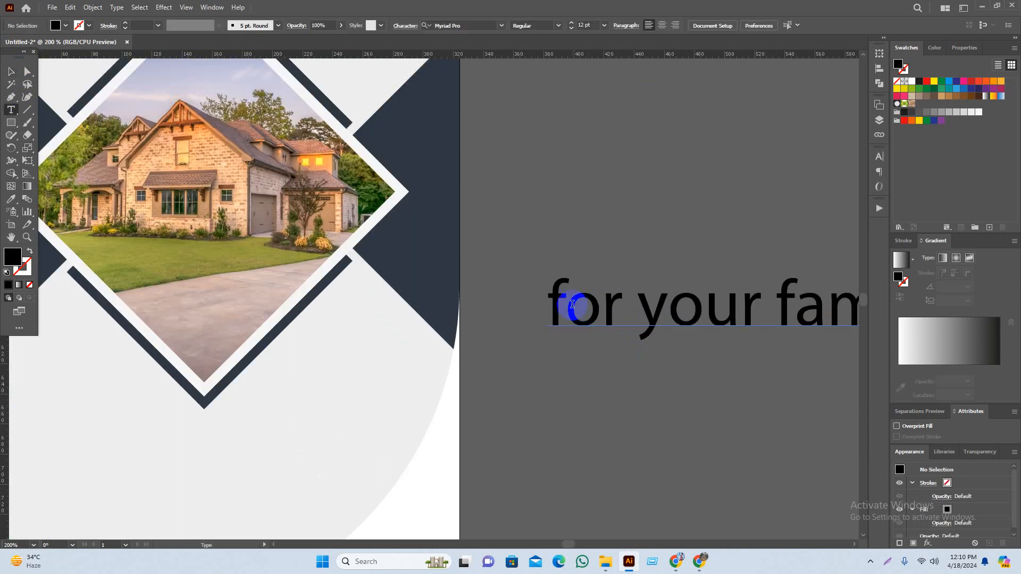
left_click_drag(574, 303, 530, 296)
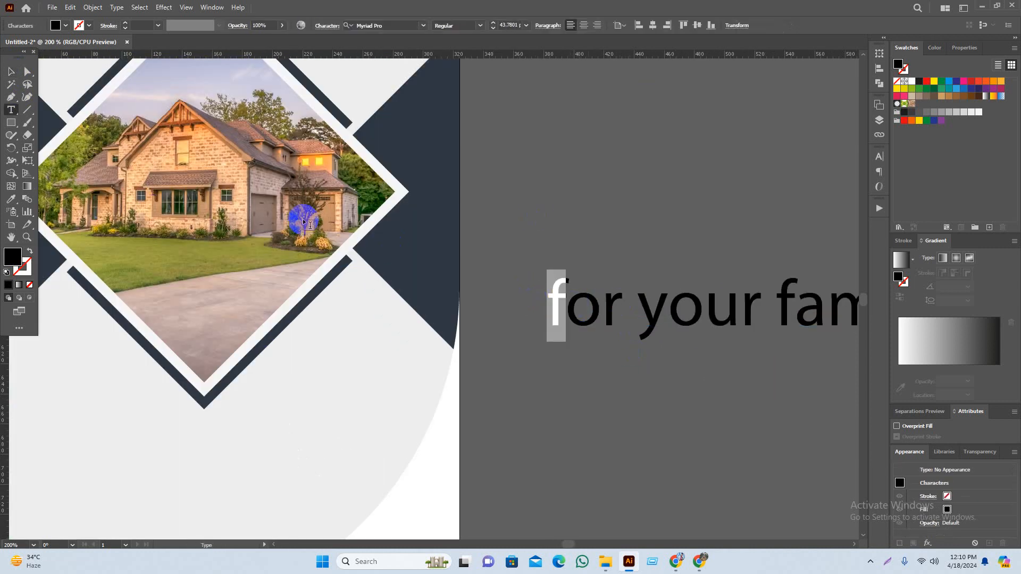
key("BackSpace")
type("F")
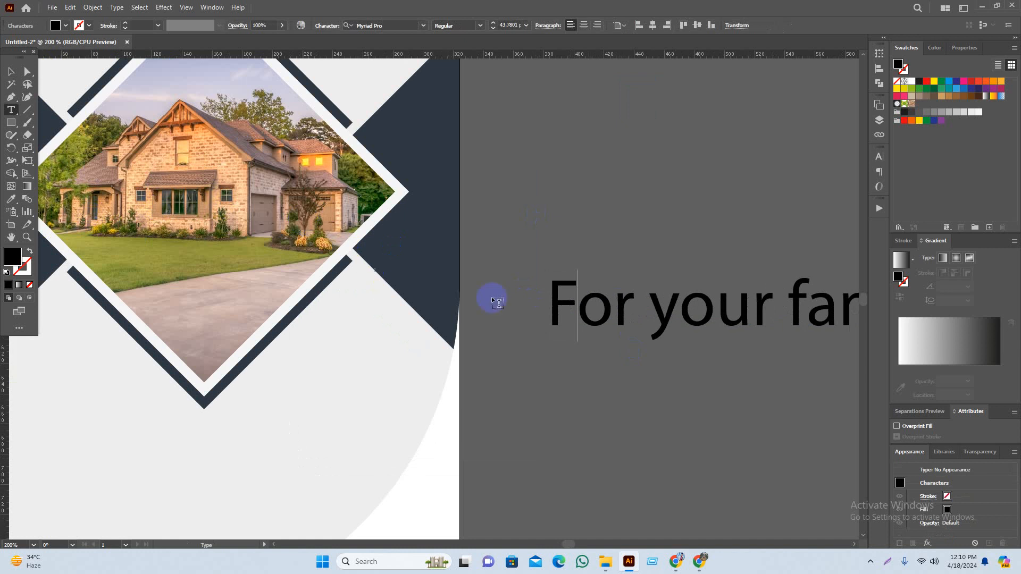
left_click(527, 217, "ctrl")
Place the "For your family" text on the artboard just above the diamond house photo
key("v")
scroll(572, 348, "down", 4)
left_click_drag(625, 362, 556, 265)
left_click(704, 368)
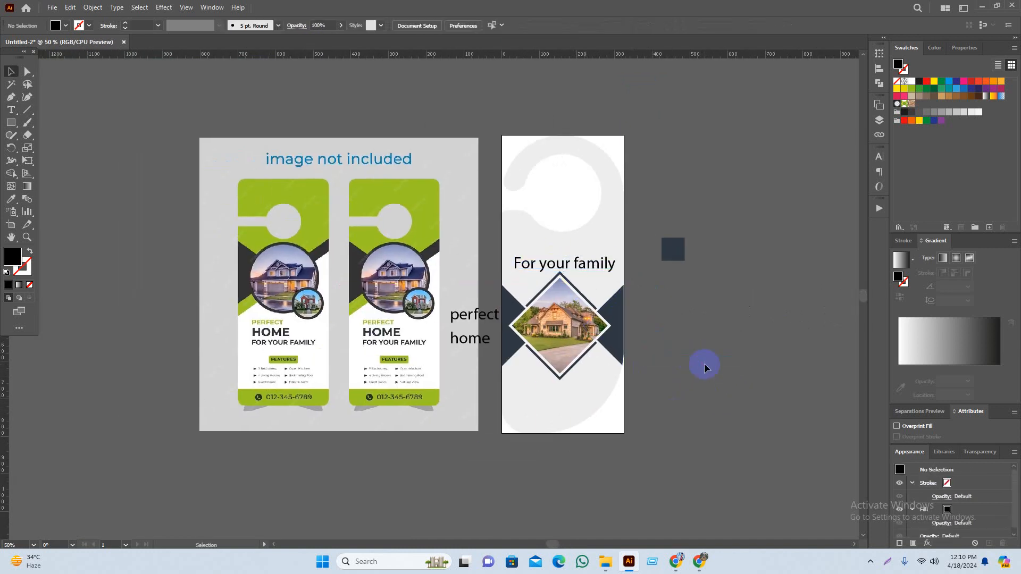
scroll(595, 274, "up", 2)
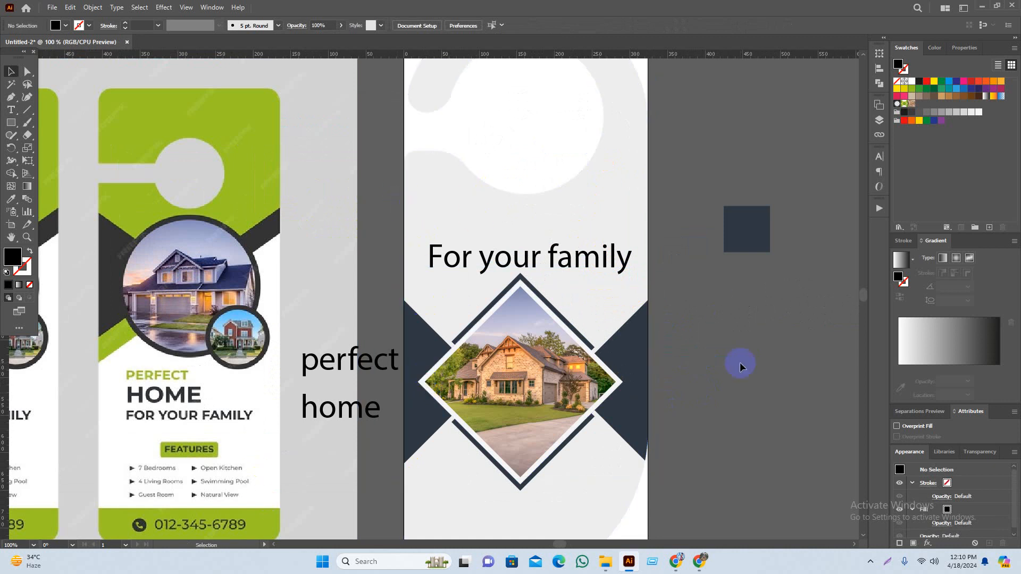
Draw a black 324 x 792 px rectangle covering the whole artboard and select it
scroll(619, 291, "down", 2)
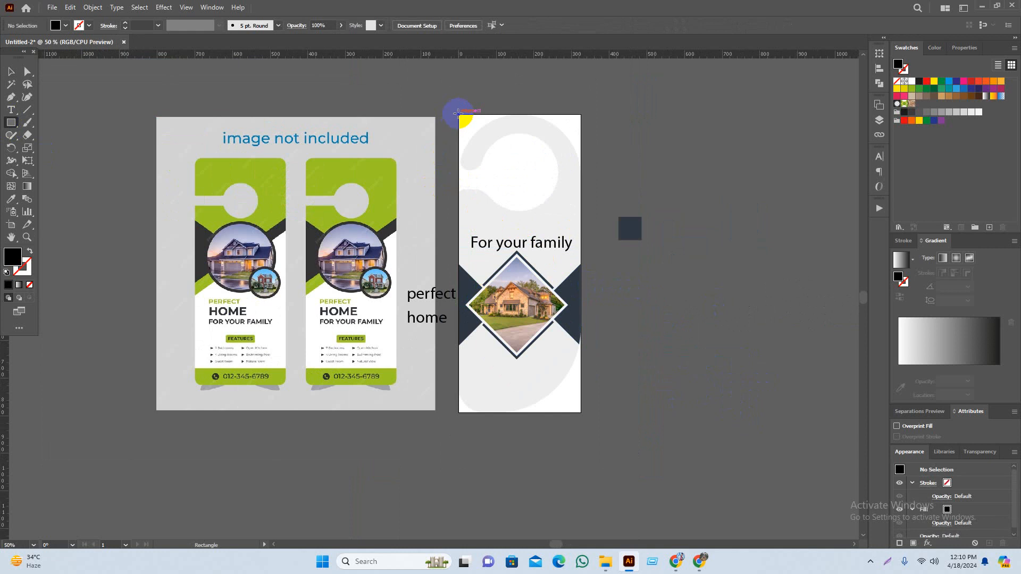
left_click_drag(458, 113, 579, 412)
key("v")
left_click(613, 326)
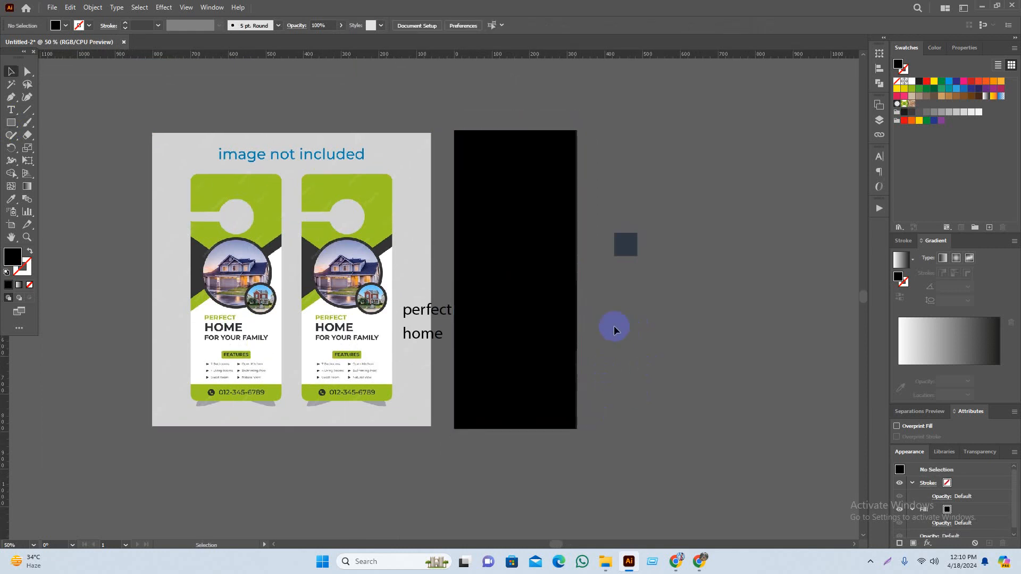
scroll(541, 265, "up", 2)
left_click(499, 227)
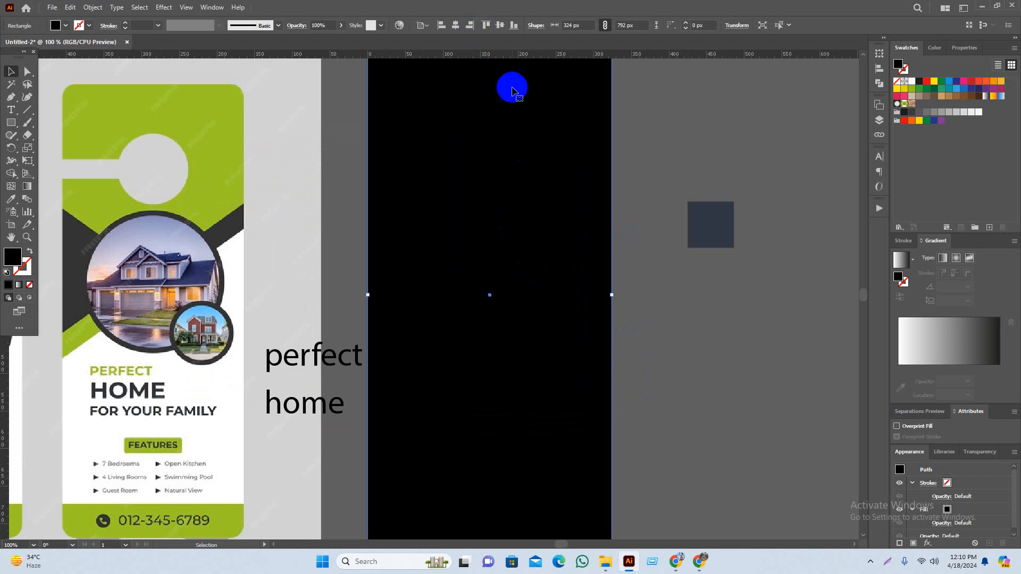
scroll(611, 212, "down", 4)
scroll(607, 408, "up", 6)
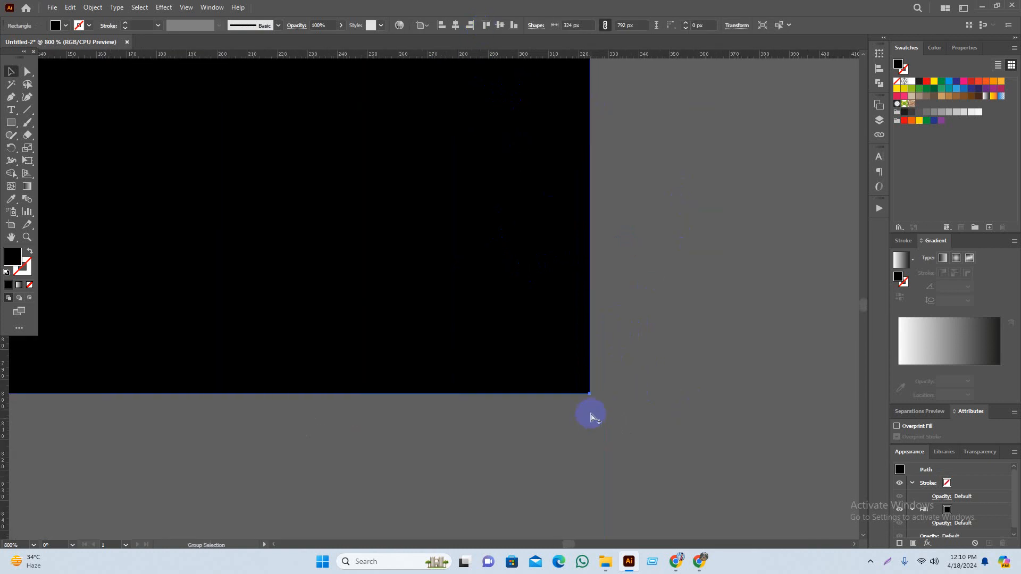
scroll(582, 396, "down", 8)
left_click_drag(609, 293, 594, 322)
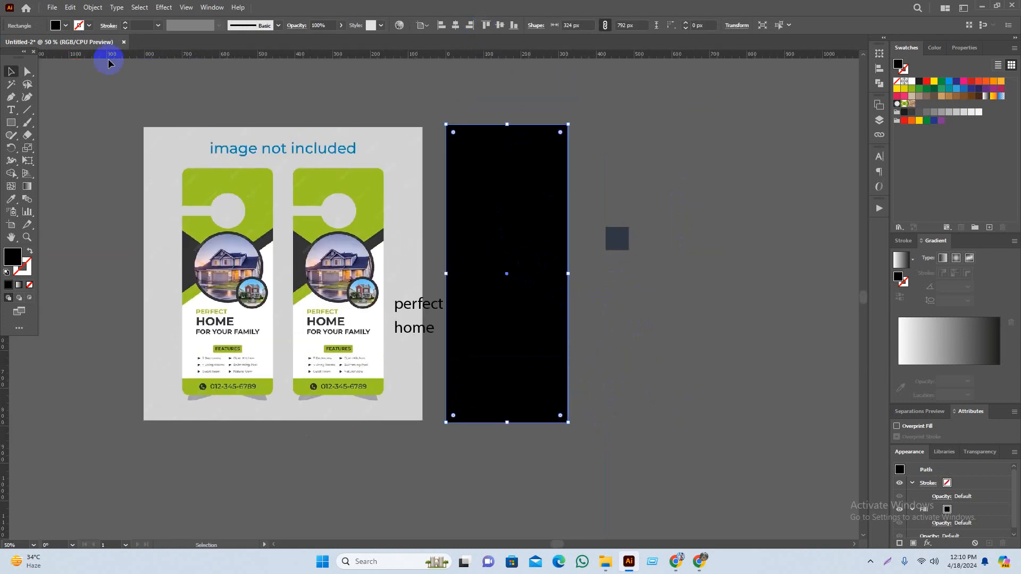
Offset the black rectangle's path inward to make a 264 x 732 px inner rectangle for the margins
left_click(94, 8)
mouse_move(155, 265)
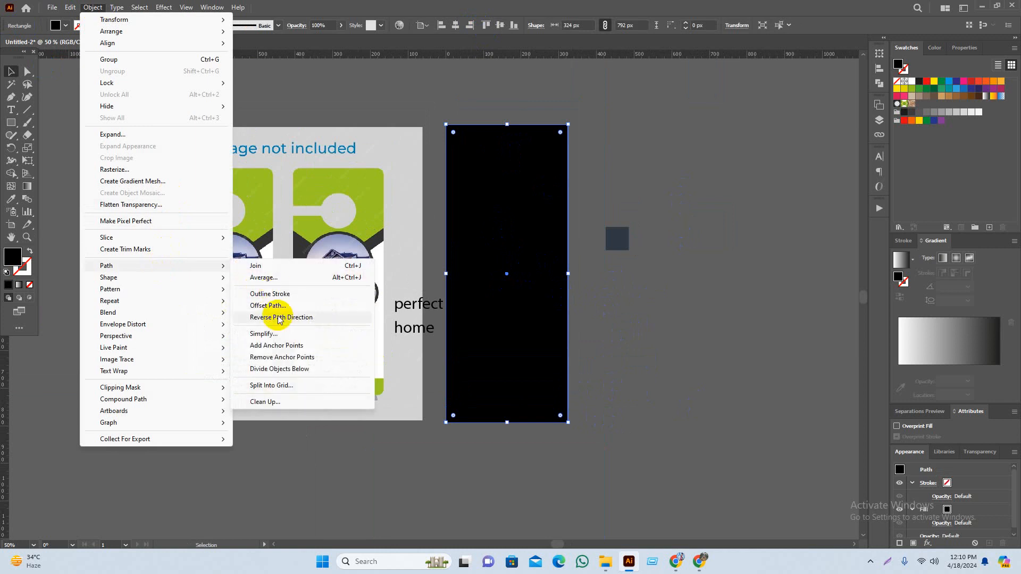
left_click(297, 317)
scroll(744, 163, "down", 16)
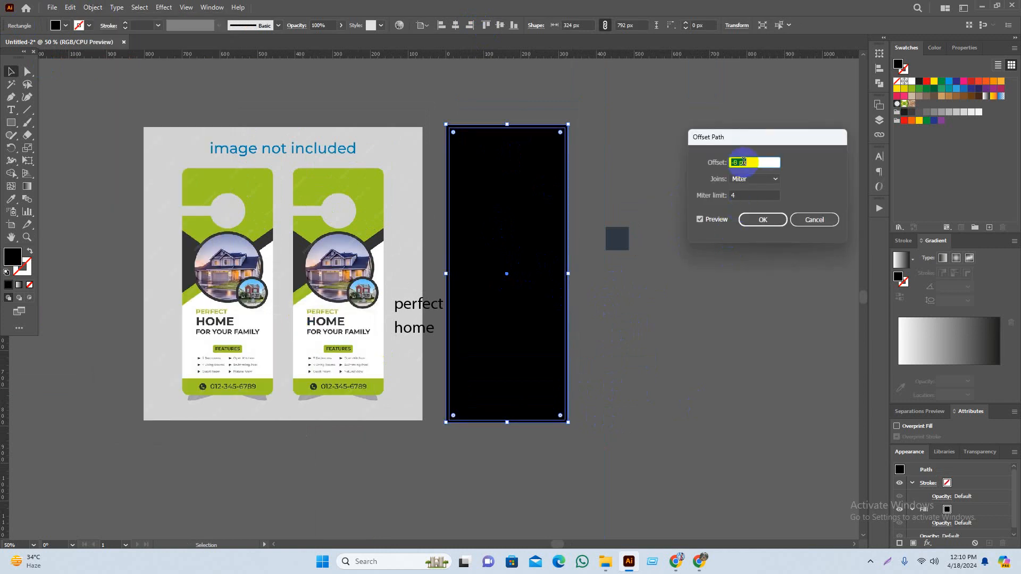
scroll(746, 162, "down", 12)
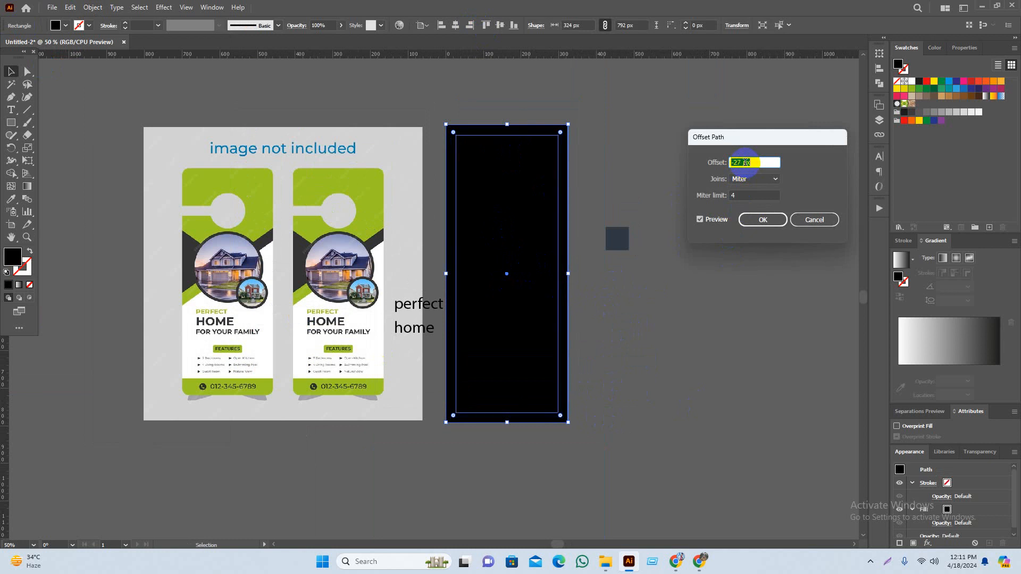
left_click(756, 220)
Convert the inner rectangle into guides and move the large black rectangle off the artboard into the empty area beside it
right_click(623, 281)
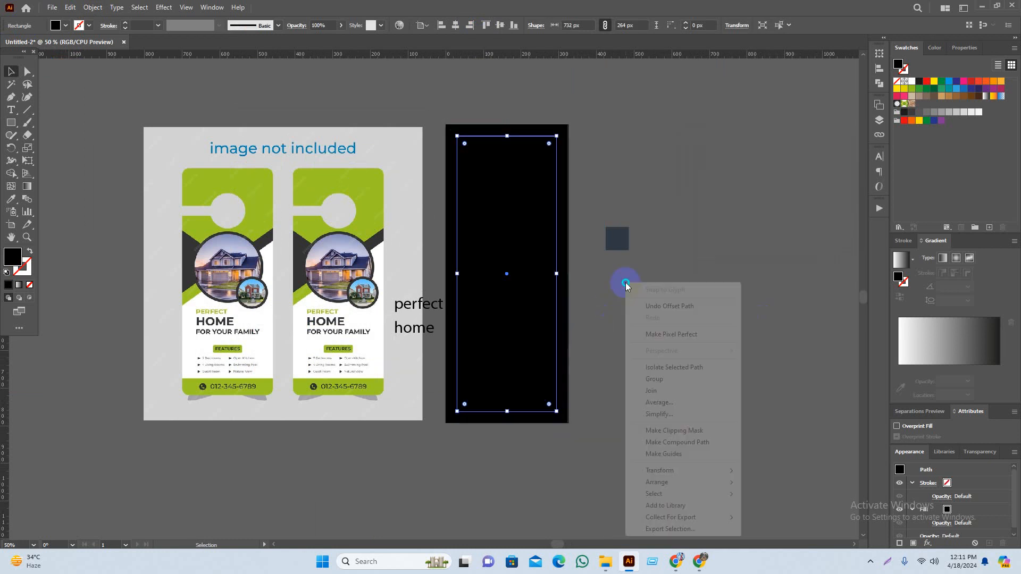
left_click(686, 453)
left_click_drag(563, 319, 898, 318)
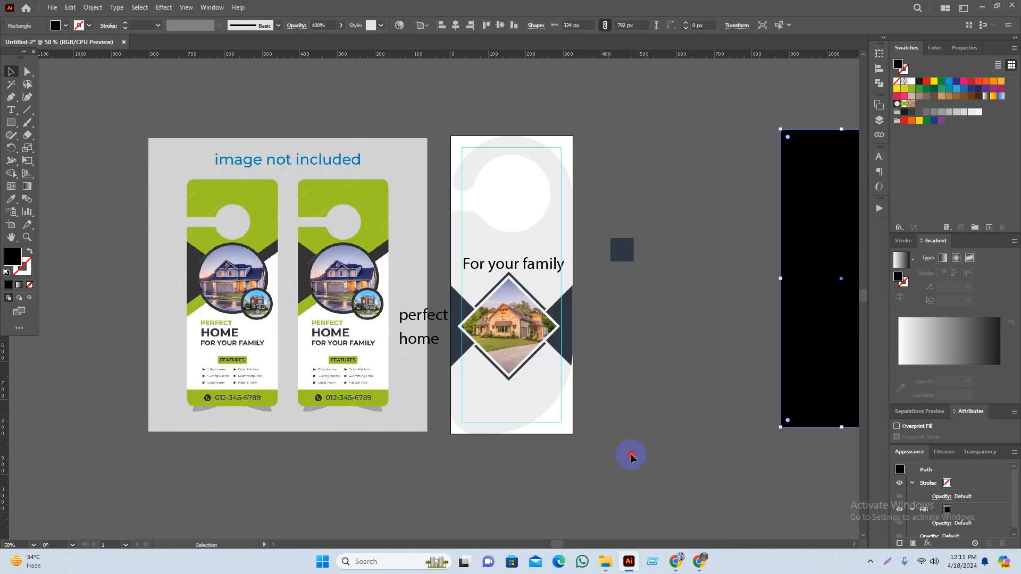
Scale the "For your family" text down to about 41 pt so it fits between the vertical margin guides
scroll(547, 292, "up", 3)
left_click(575, 260)
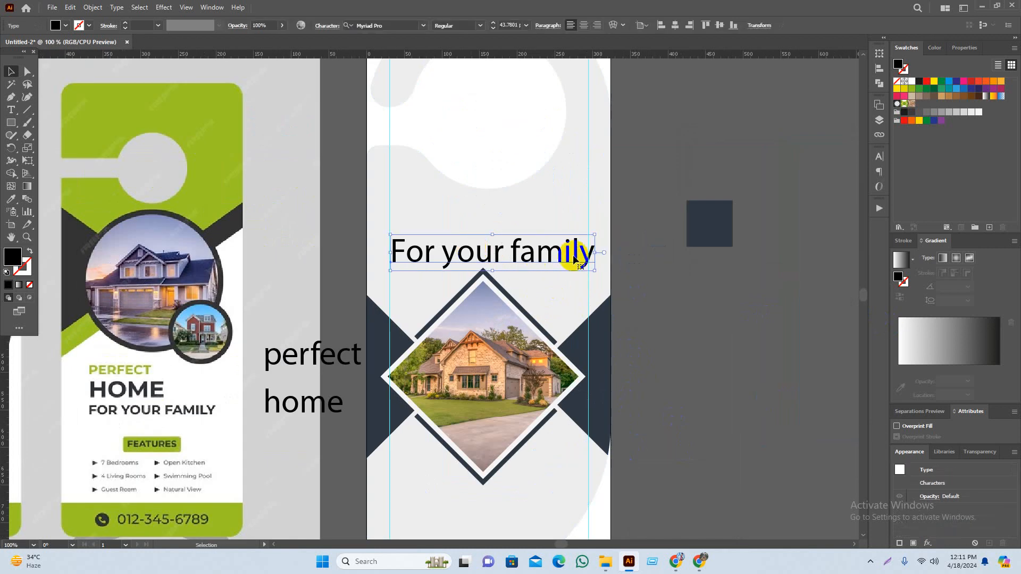
left_click_drag(595, 253, 582, 253)
left_click(722, 378)
left_click_drag(707, 397, 730, 396)
Move the "perfect" and "home" texts onto the artboard, stacked above "For your family"
left_click(372, 365)
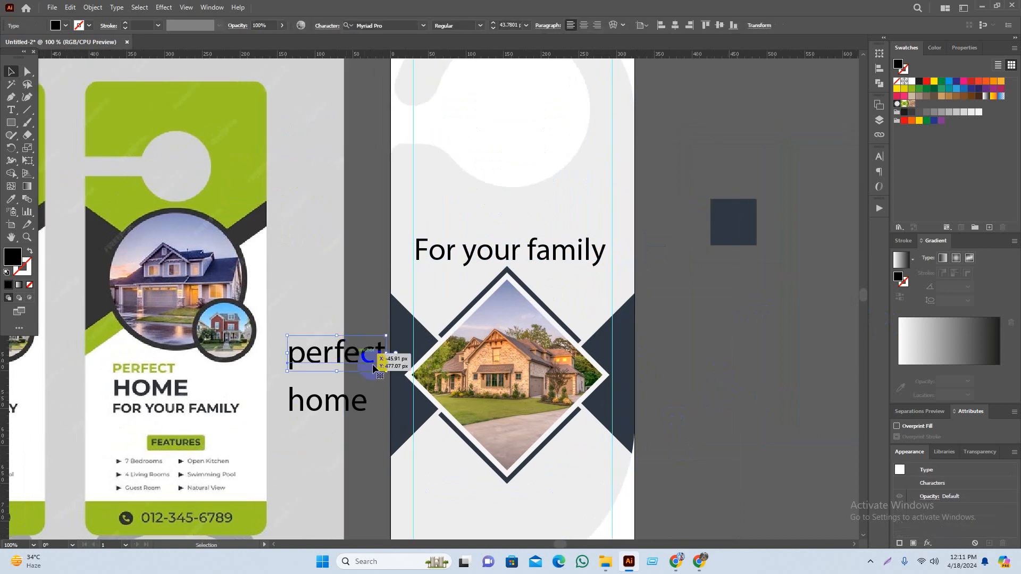
left_click_drag(373, 366, 543, 221)
left_click_drag(298, 407, 482, 237)
Capitalize the first letter of the "perfect" text
left_click_drag(505, 209, 390, 212)
scroll(501, 209, "up", 2)
key("t")
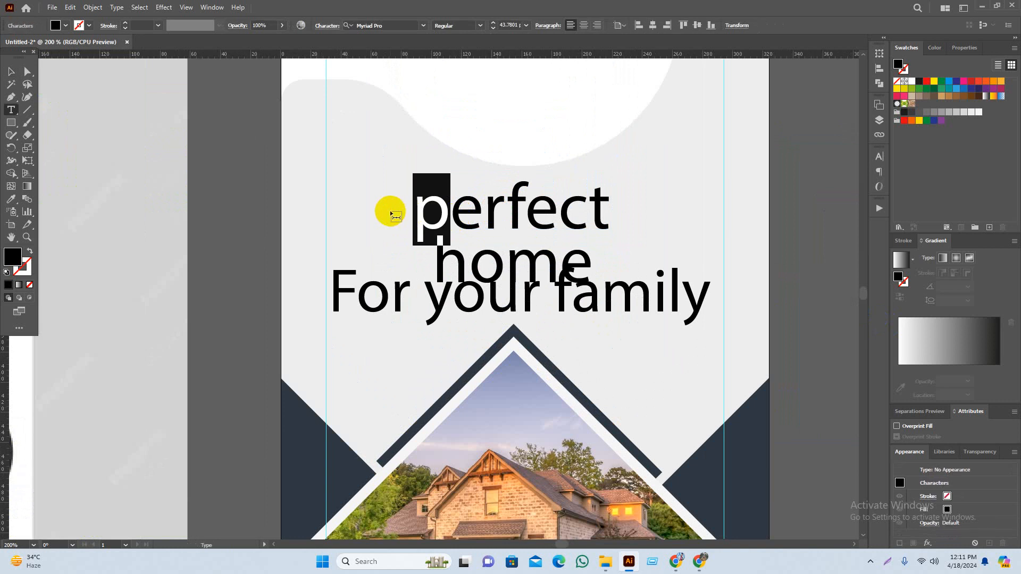
type("P")
left_click(11, 71)
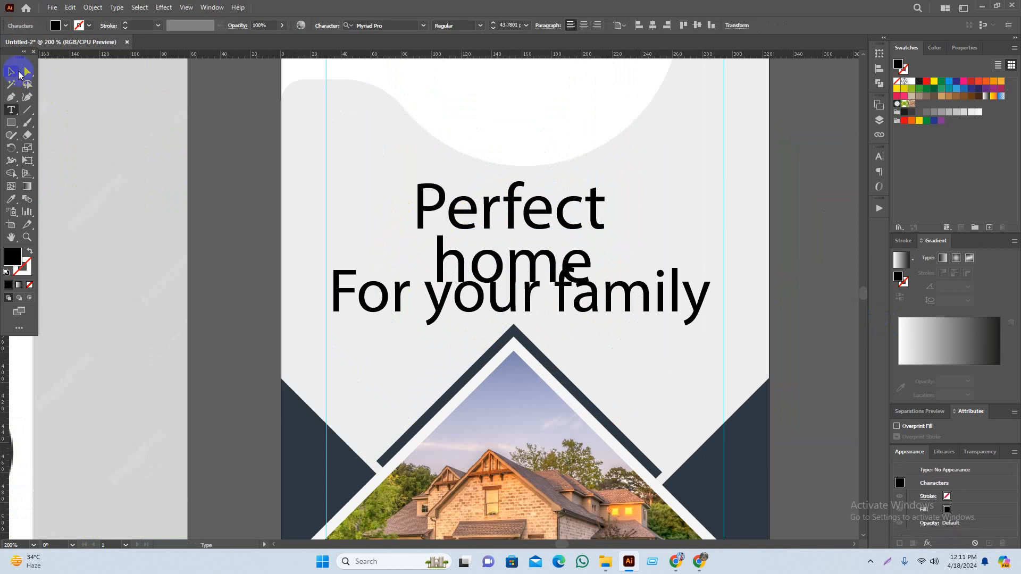
Space the "home" and "For your family" lines out downward below "Perfect", and set "home" in all caps
left_click(681, 303)
left_click_drag(525, 278, 527, 323)
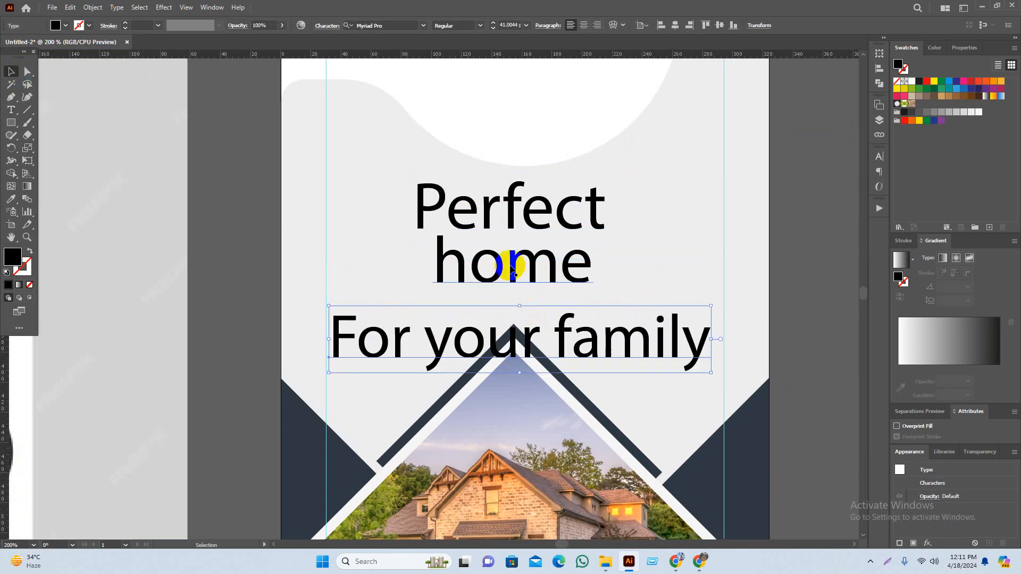
left_click(513, 268)
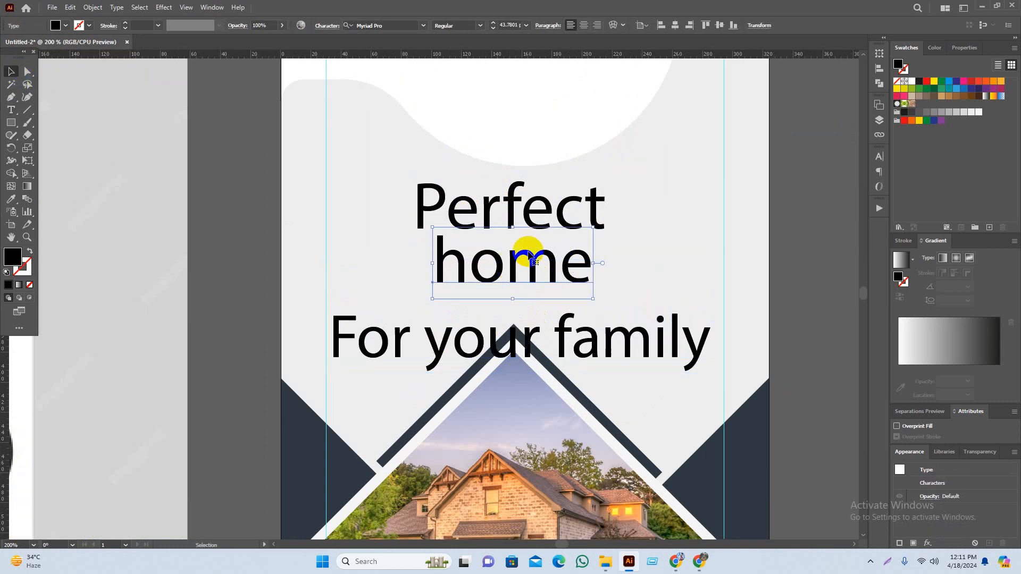
left_click(879, 167)
left_click(755, 259)
left_click(804, 365)
scroll(549, 318, "up", 1)
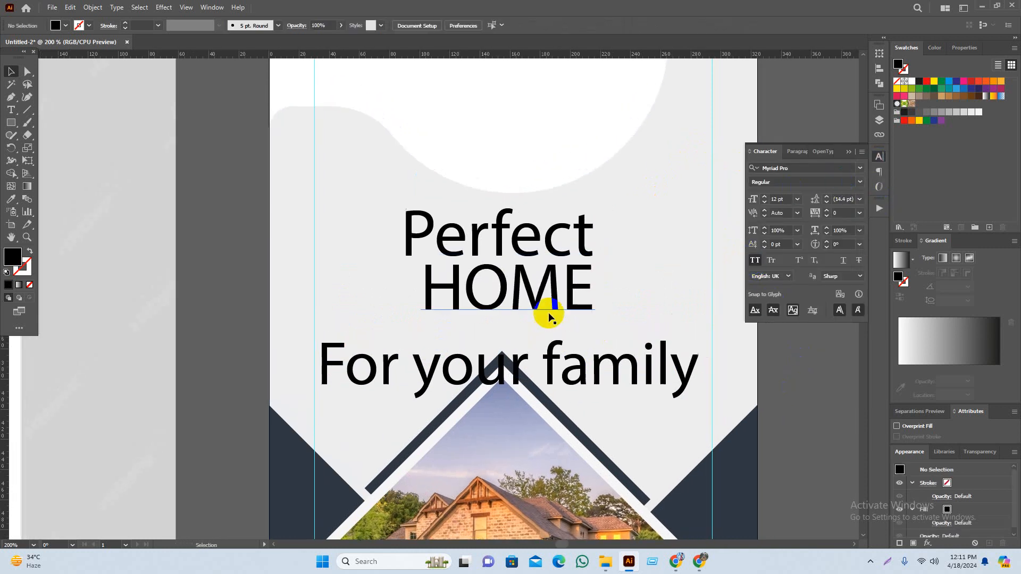
left_click_drag(549, 318, 549, 330)
Change the font of the "Perfect" text to Romantic Dates
left_click(531, 232)
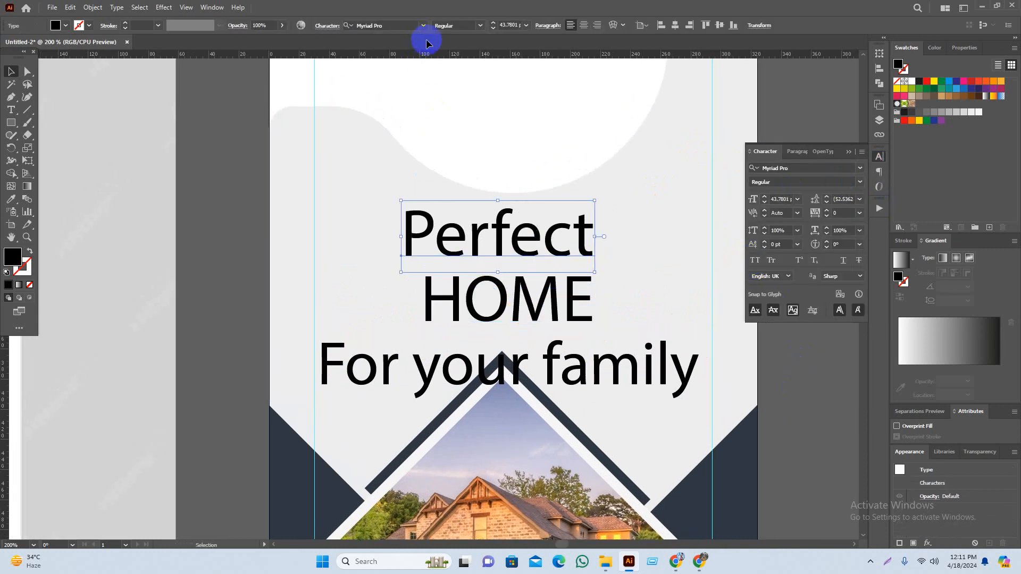
left_click_drag(491, 145, 478, 302)
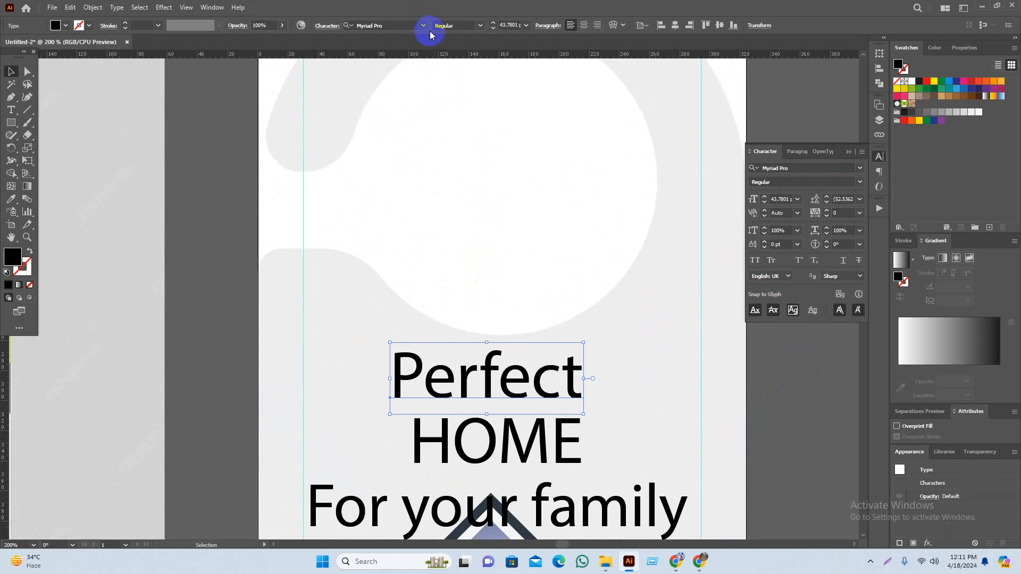
left_click(424, 26)
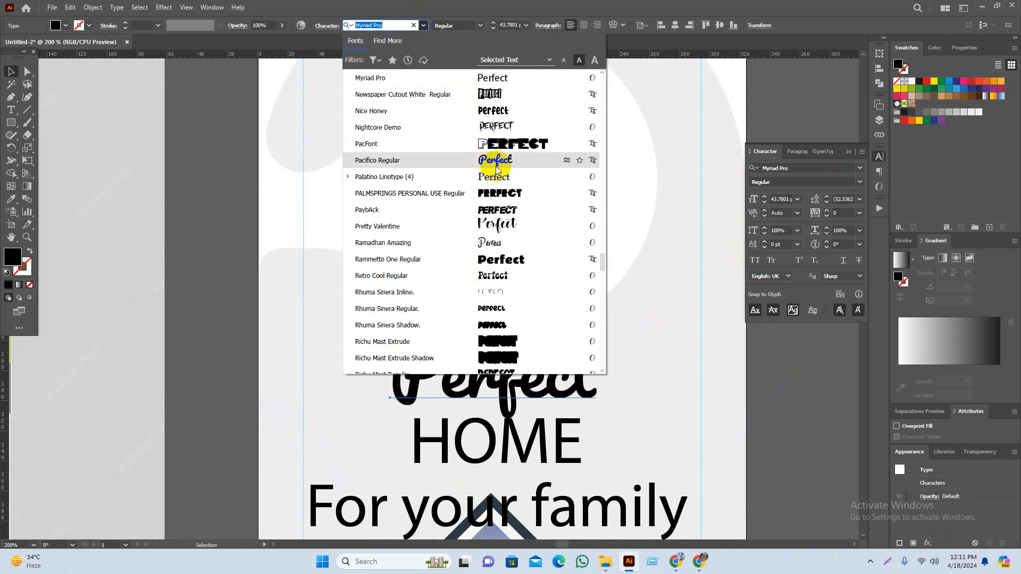
scroll(497, 274, "down", 1)
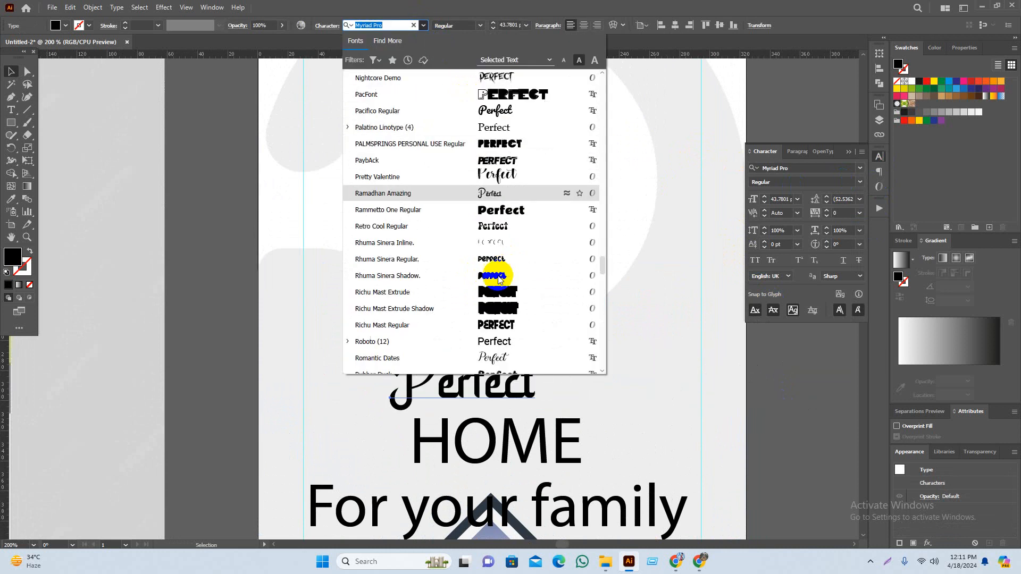
scroll(512, 304, "down", 3)
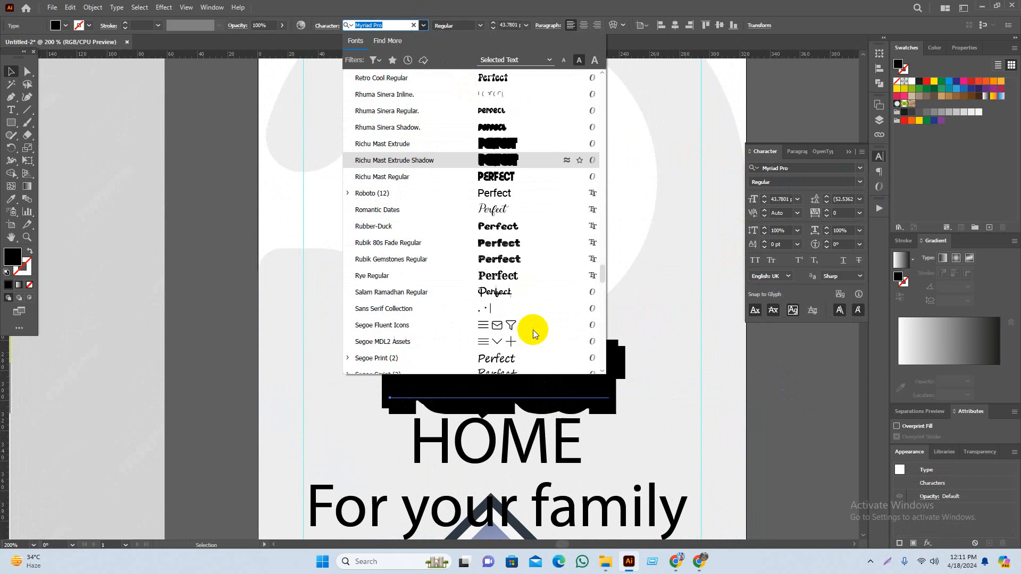
left_click(521, 208)
left_click_drag(594, 447, 566, 395)
Shift the "Perfect" text sideways and center it horizontally on the artboard
left_click(821, 454)
left_click_drag(503, 335, 525, 335)
left_click(668, 30)
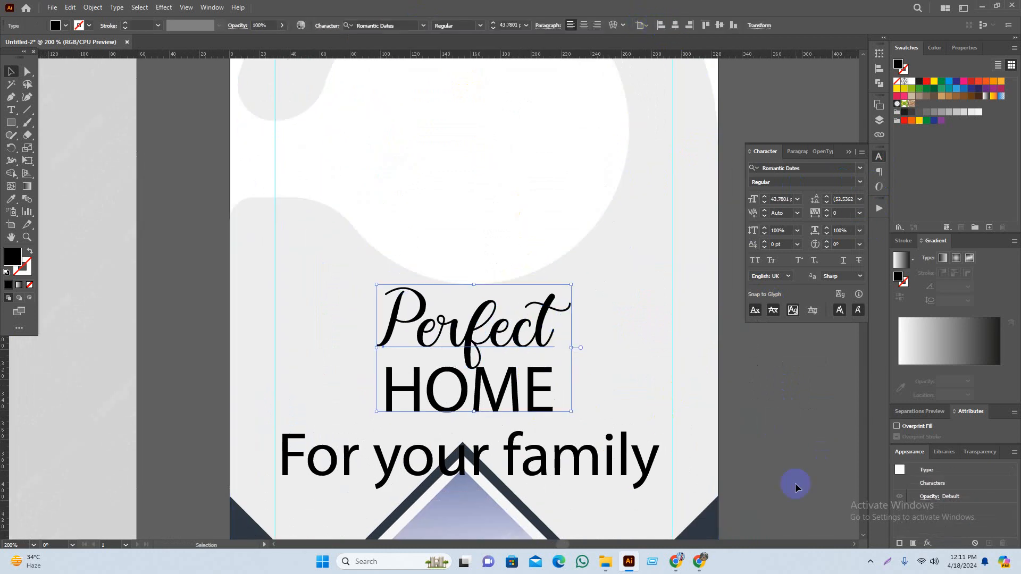
left_click(795, 481)
Move "For your family" down over the tip of the diamond photo and lower "HOME" slightly beneath "Perfect"
scroll(773, 333, "down", 3)
left_click_drag(509, 352, 528, 410)
left_click(840, 410)
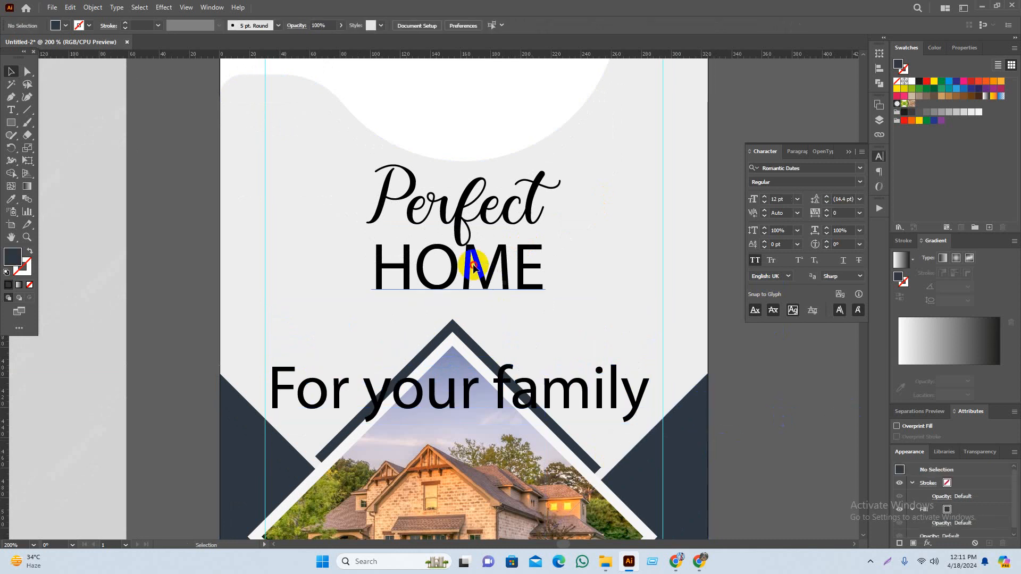
left_click_drag(472, 258, 471, 267)
left_click(553, 224, "shift")
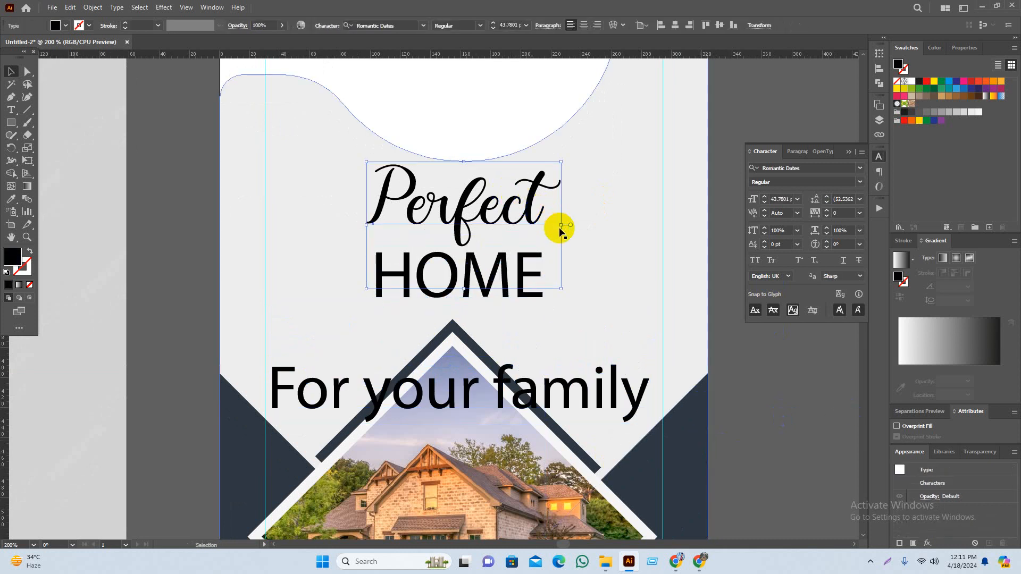
double_click(540, 213)
double_click(540, 213)
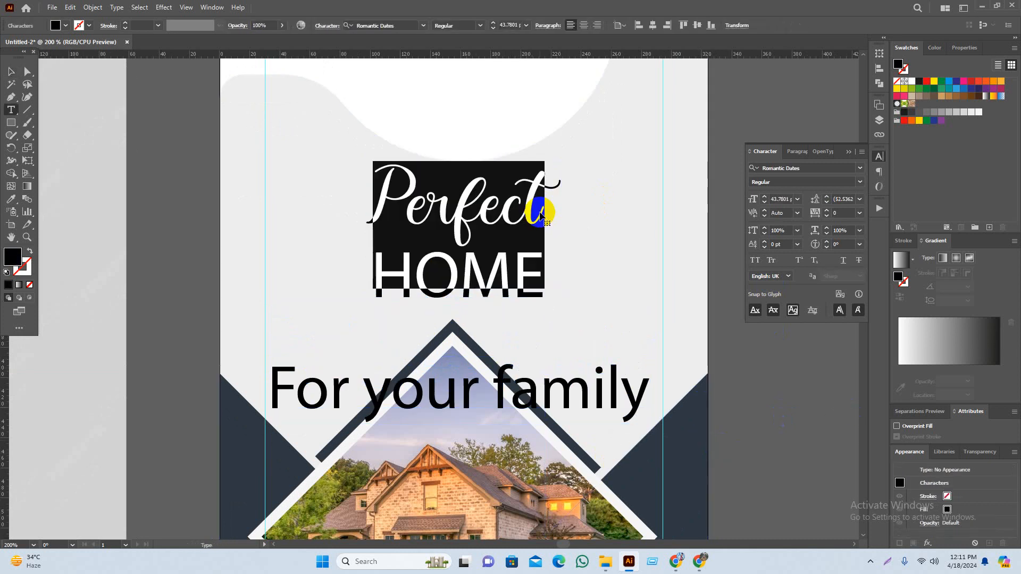
left_click(540, 213)
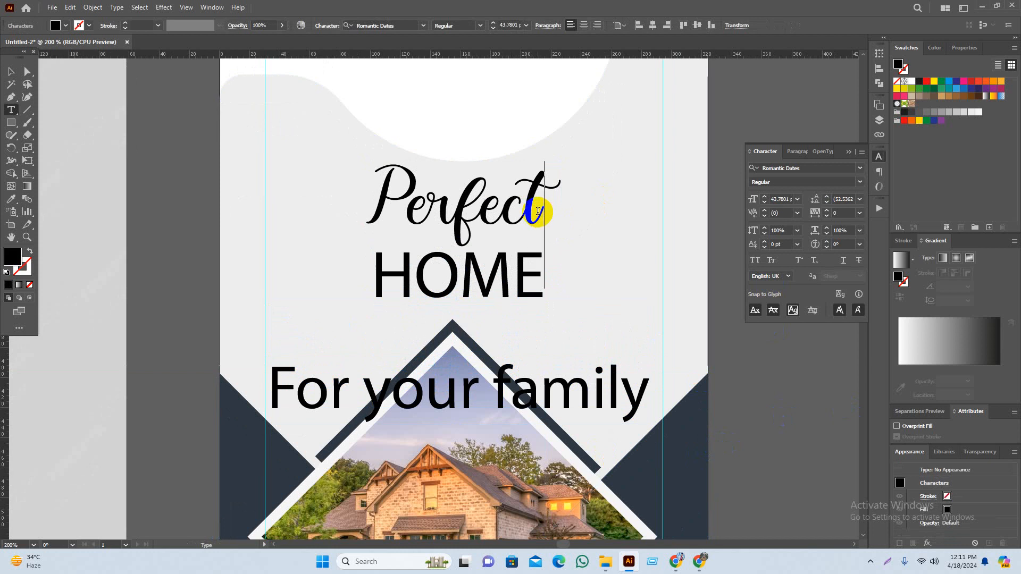
left_click(11, 71)
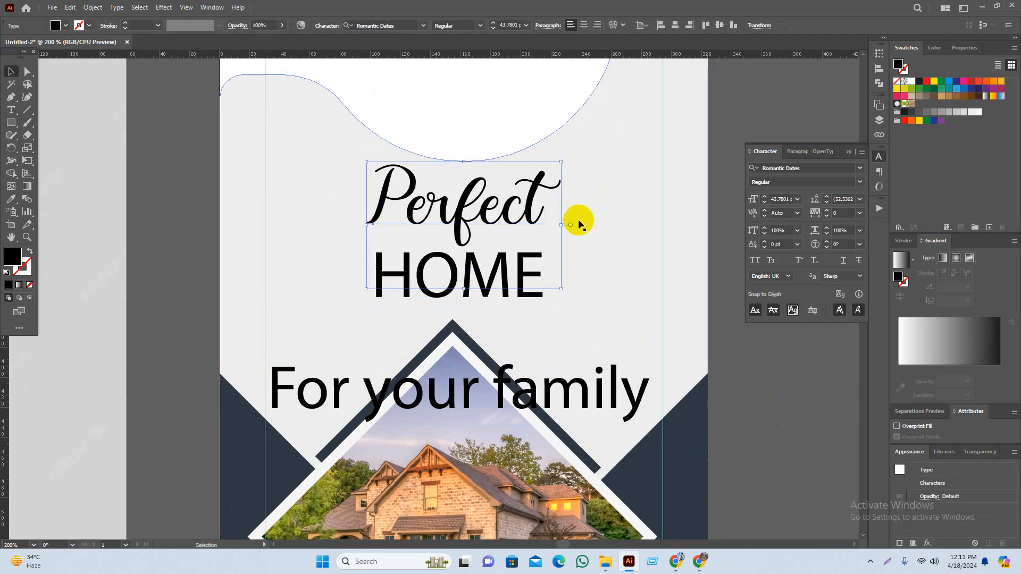
Scale the "Perfect" text down to a small script line above "HOME" and adjust its placement
left_click_drag(563, 224, 529, 220)
left_click(243, 278)
left_click(472, 262)
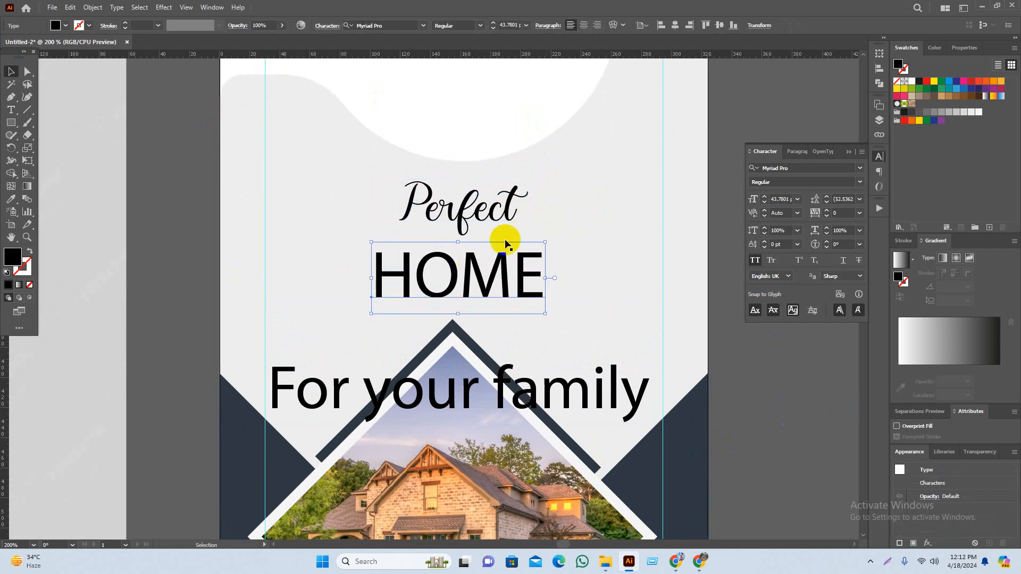
left_click(501, 206)
mouse_move(528, 221)
left_mouse_down()
mouse_move(489, 211)
mouse_move(519, 213)
left_mouse_up()
Scale the "HOME" text down to slightly wider than "Perfect" and place it close beneath that word
left_click(511, 284)
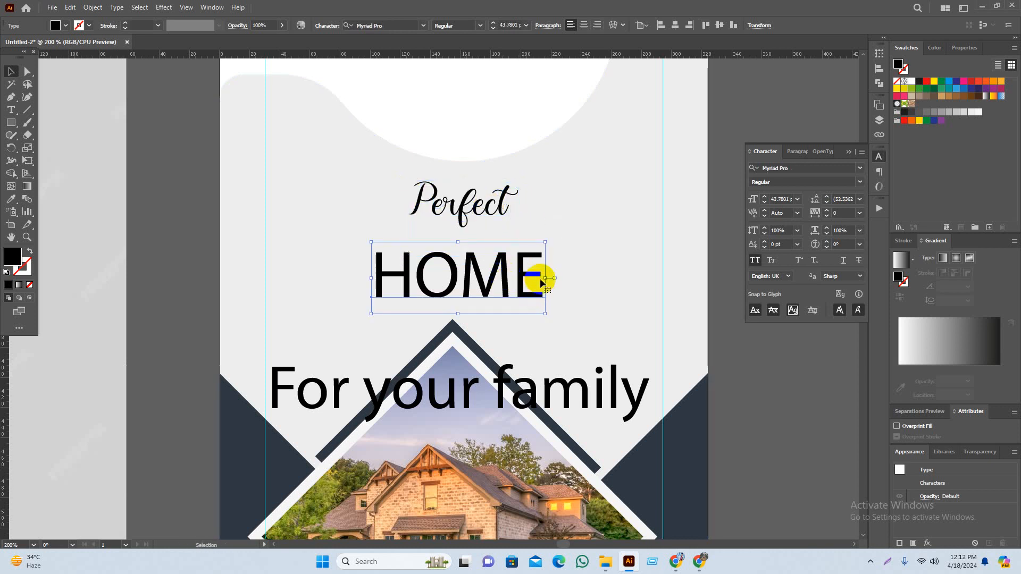
left_click_drag(544, 278, 490, 254)
left_click(224, 273)
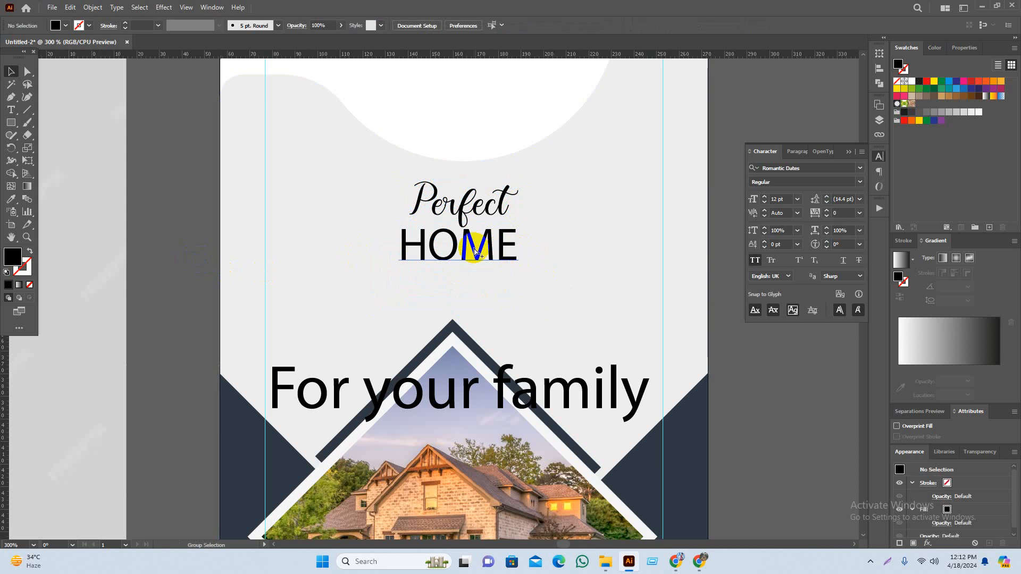
scroll(479, 249, "up", 1)
left_click(506, 248)
left_click_drag(541, 245, 517, 256)
scroll(506, 258, "down", 1)
left_click(736, 369)
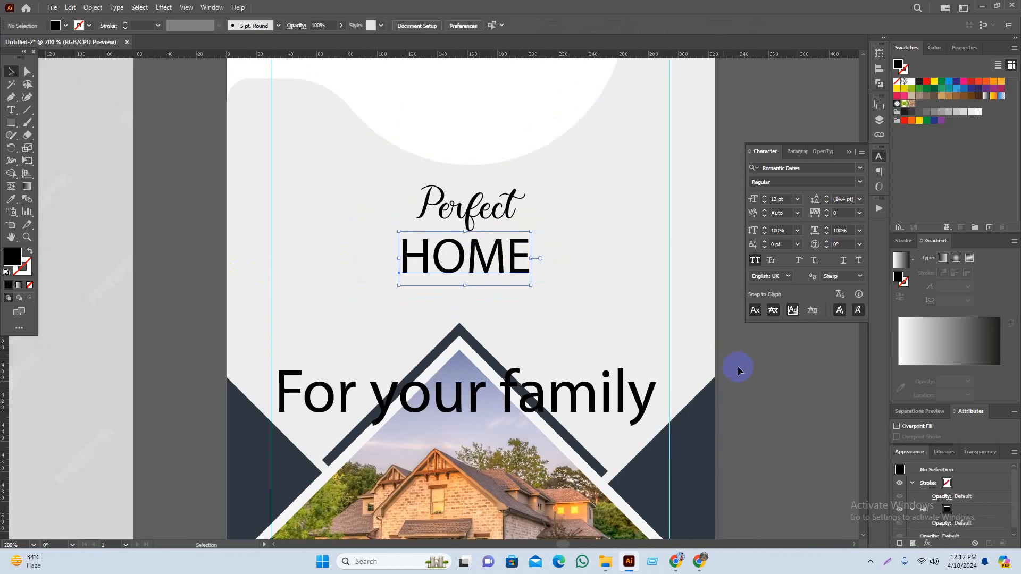
Move "For your family" up beneath "HOME" and scale it down to about 14 pt to match the width of "HOME"
left_click_drag(737, 369, 743, 330)
left_click_drag(583, 348, 585, 273)
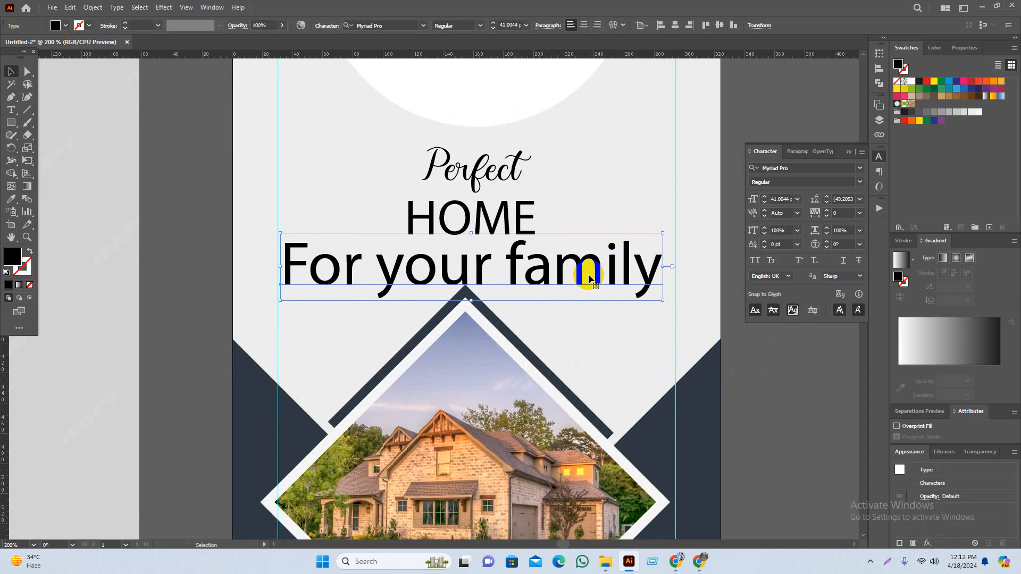
left_click_drag(662, 275, 558, 272)
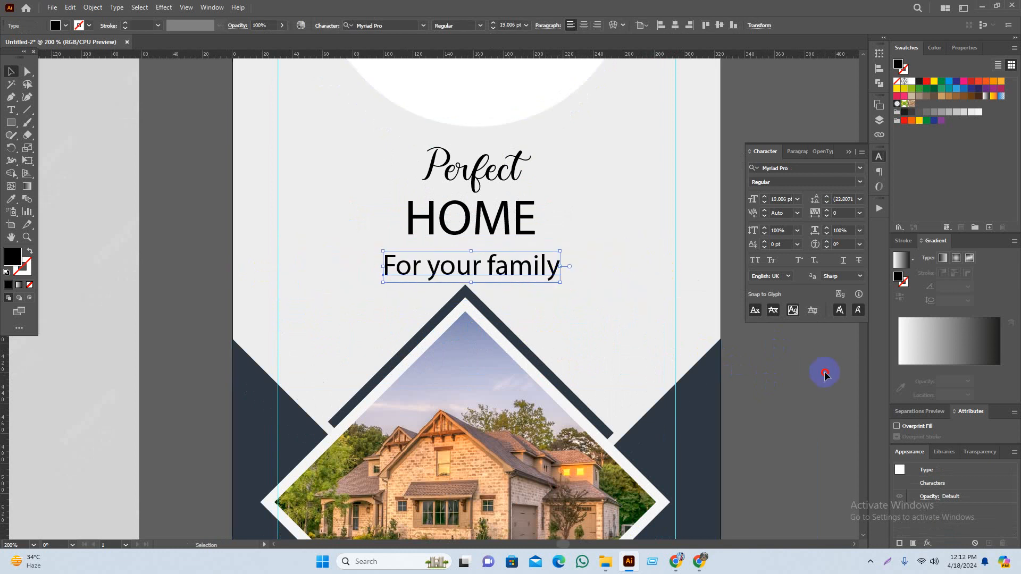
left_click(825, 371)
scroll(519, 232, "up", 1)
left_click(558, 303)
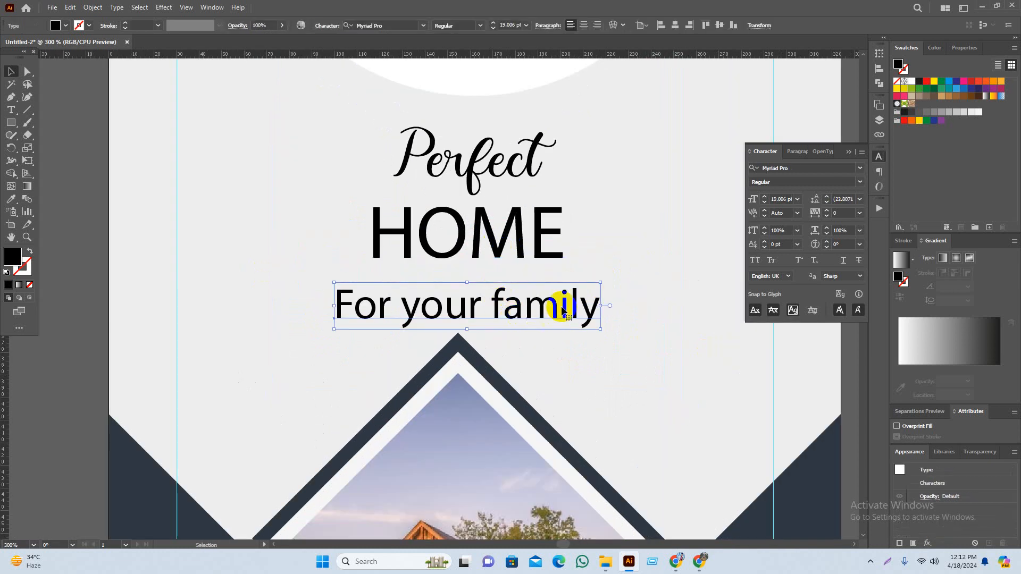
left_click_drag(603, 308, 545, 297)
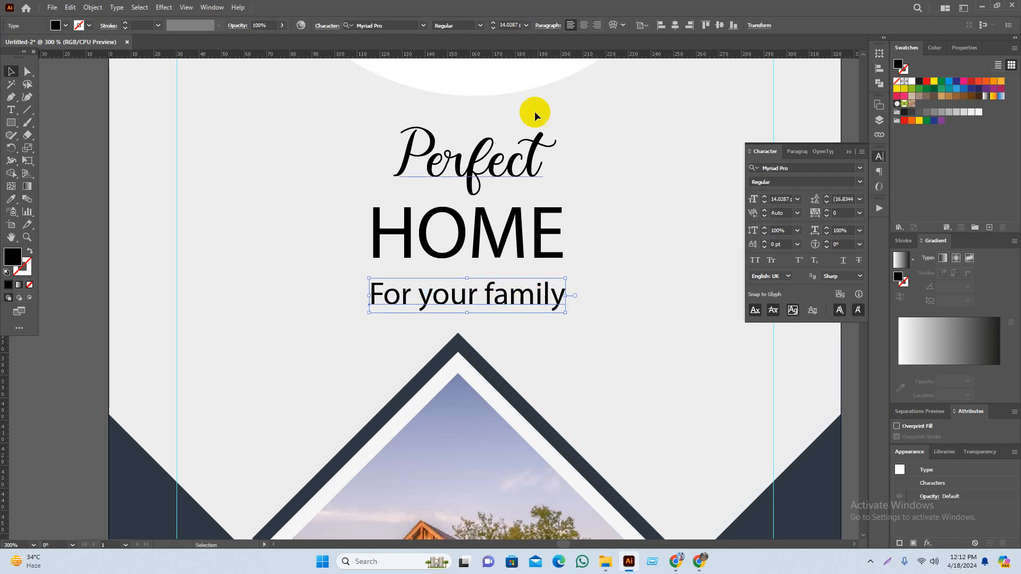
Change the font of the "For your family" text to Merriweather Regular
left_click(423, 26)
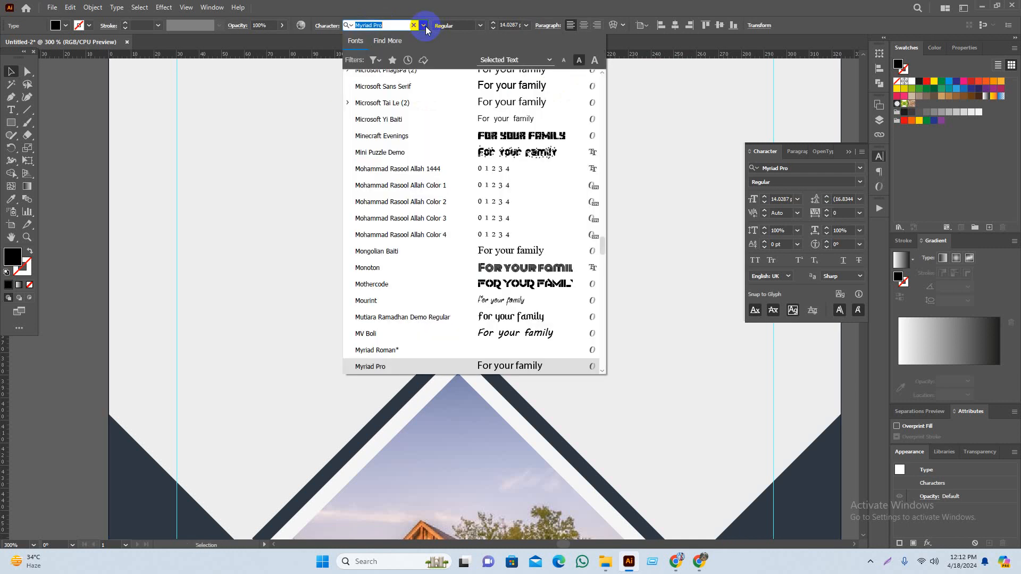
scroll(485, 126, "up", 5)
scroll(518, 107, "up", 3)
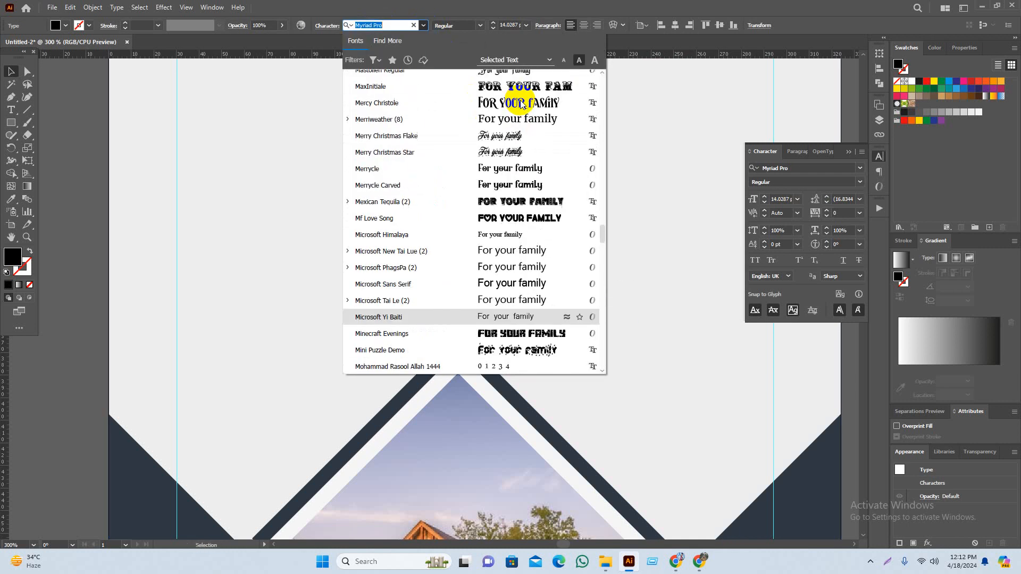
left_click(531, 169)
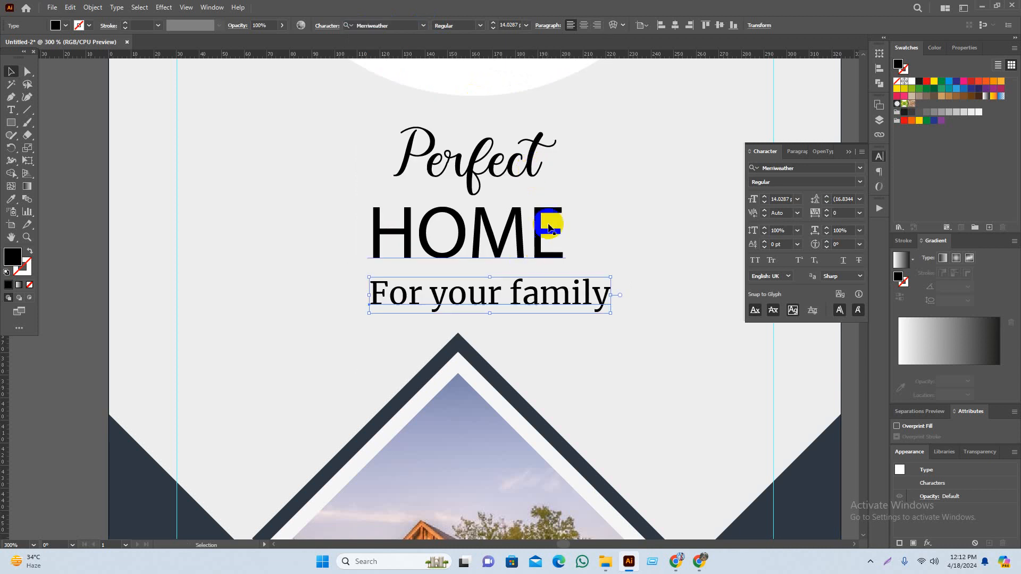
left_click_drag(552, 226, 581, 355)
left_click(625, 309)
left_click(562, 436)
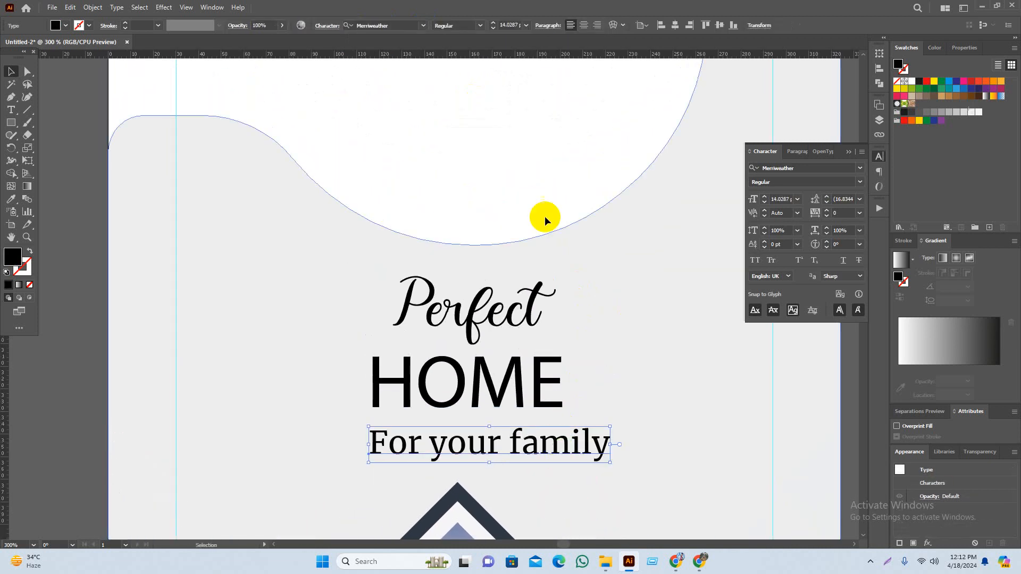
Try the Andasia Regular font on the "For your family" text
left_click(421, 25)
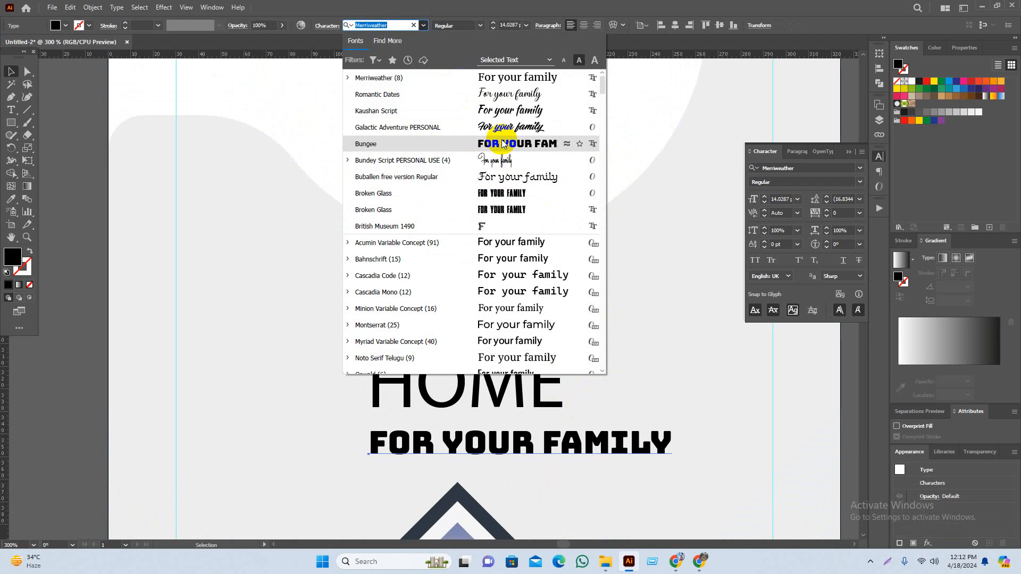
scroll(503, 265, "down", 4)
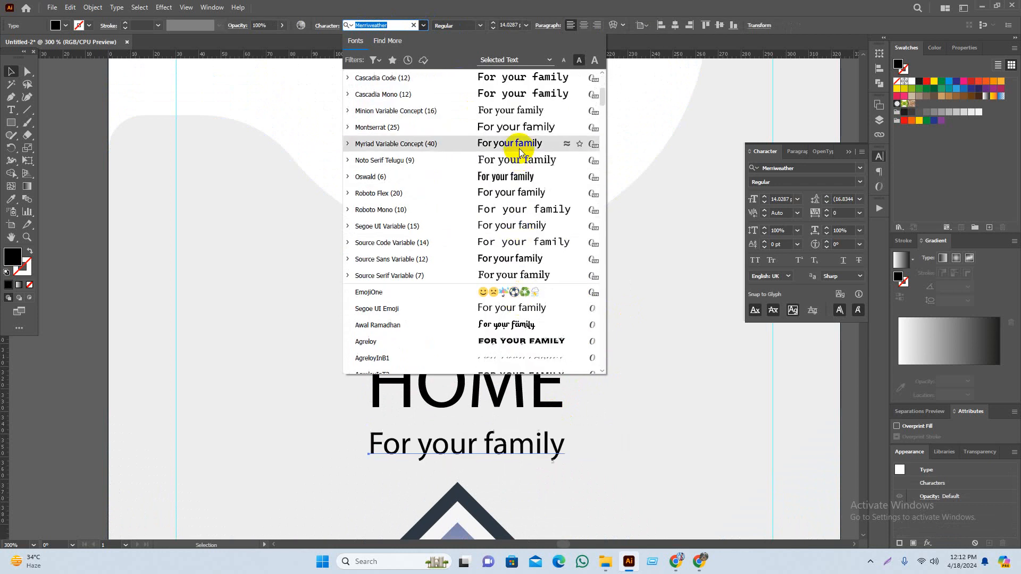
scroll(503, 255, "down", 2)
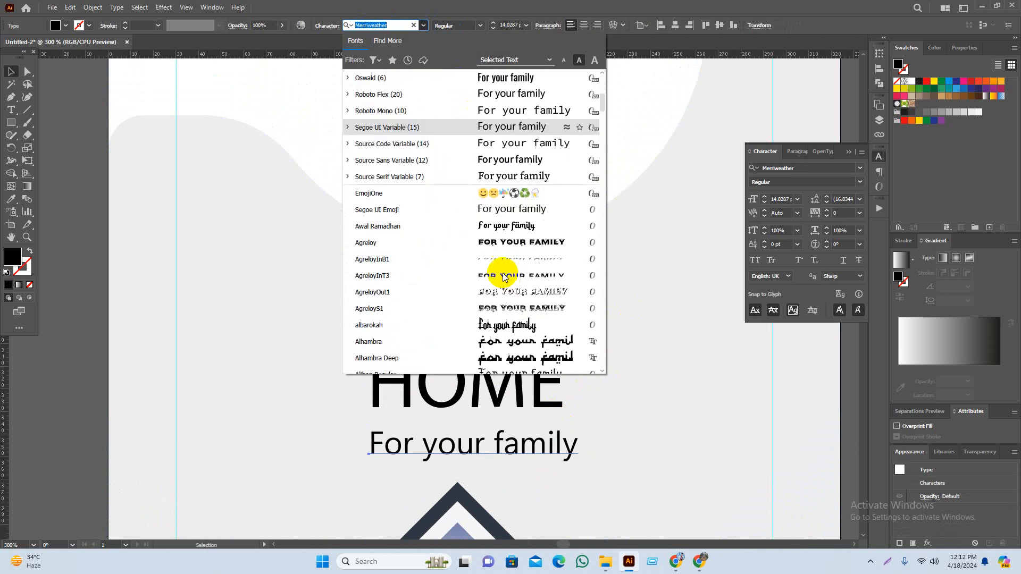
scroll(533, 276, "down", 2)
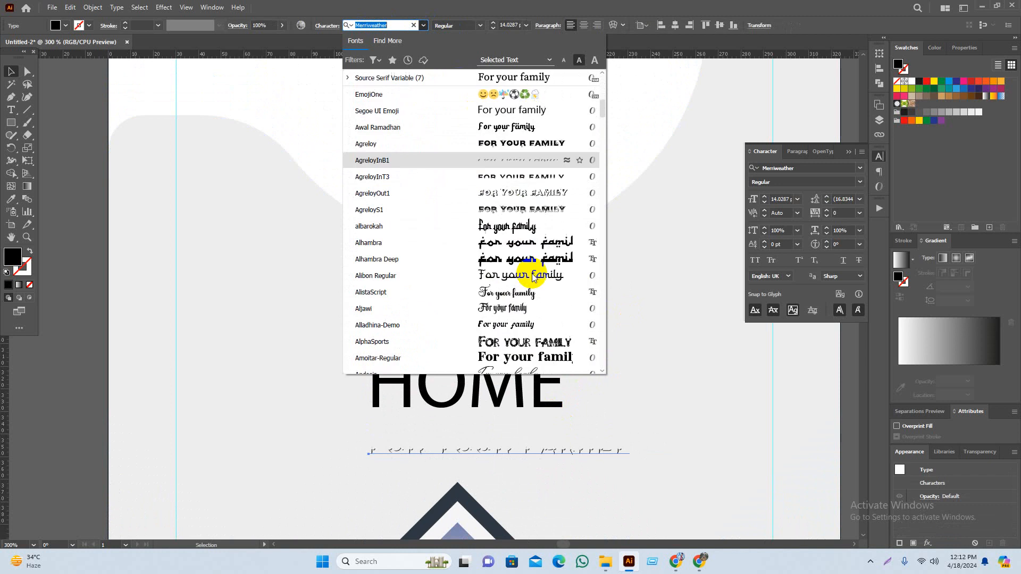
scroll(534, 277, "down", 2)
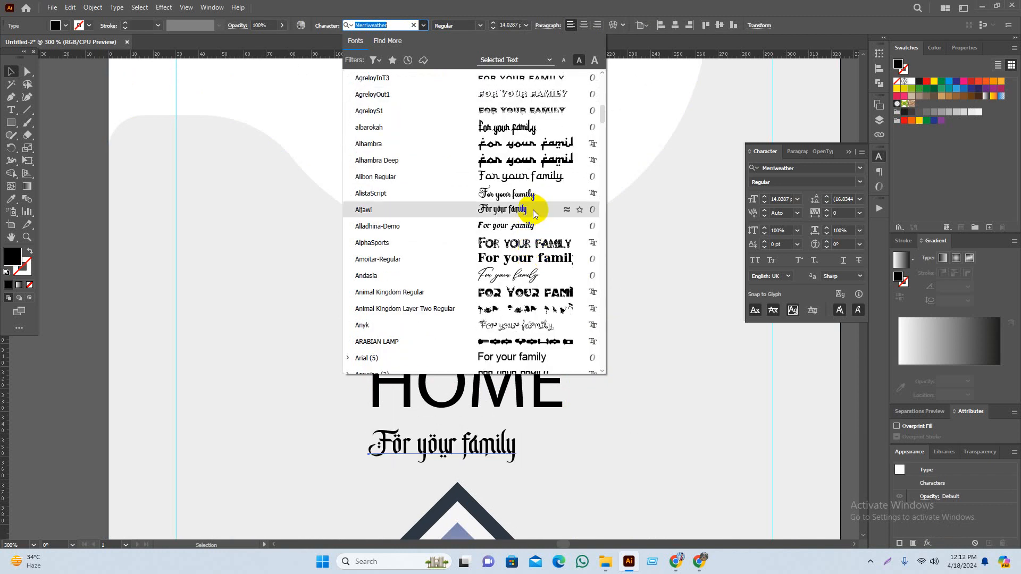
left_click(525, 281)
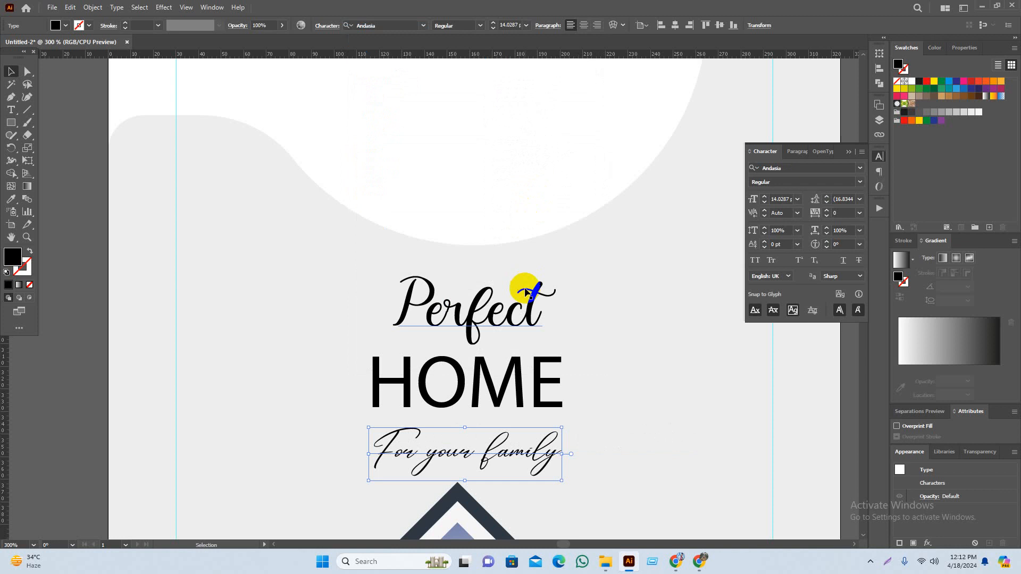
Try the Christmas Squad - Personal Use font on "For your family", and undo that font change
left_click(423, 26)
scroll(509, 280, "down", 10)
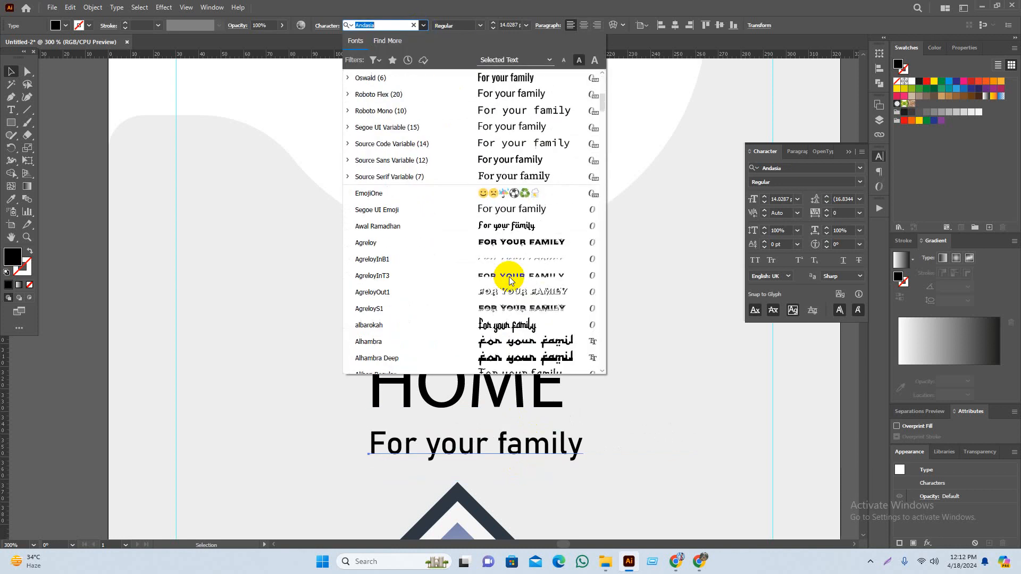
scroll(509, 280, "down", 6)
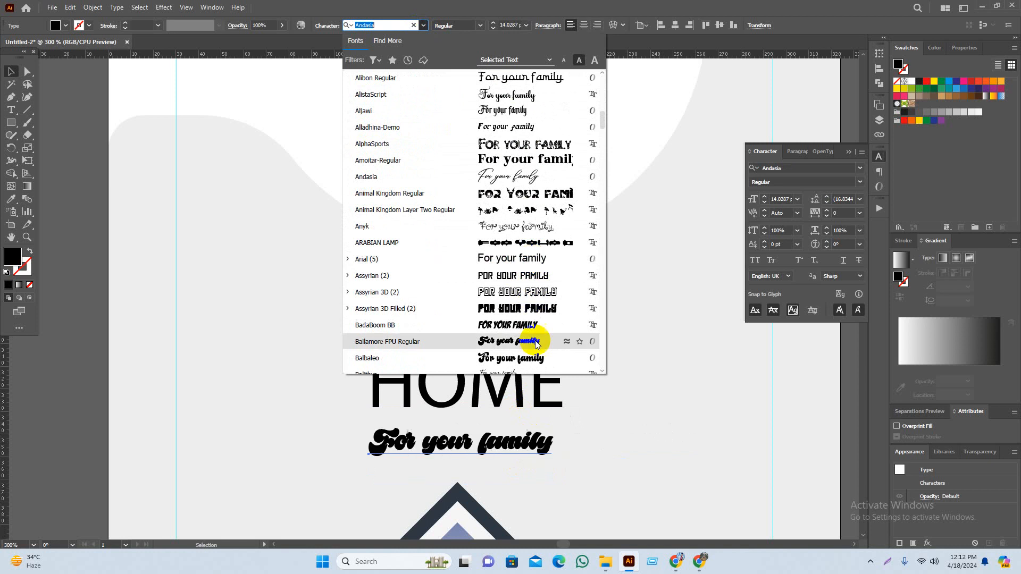
scroll(538, 339, "down", 5)
scroll(532, 287, "down", 3)
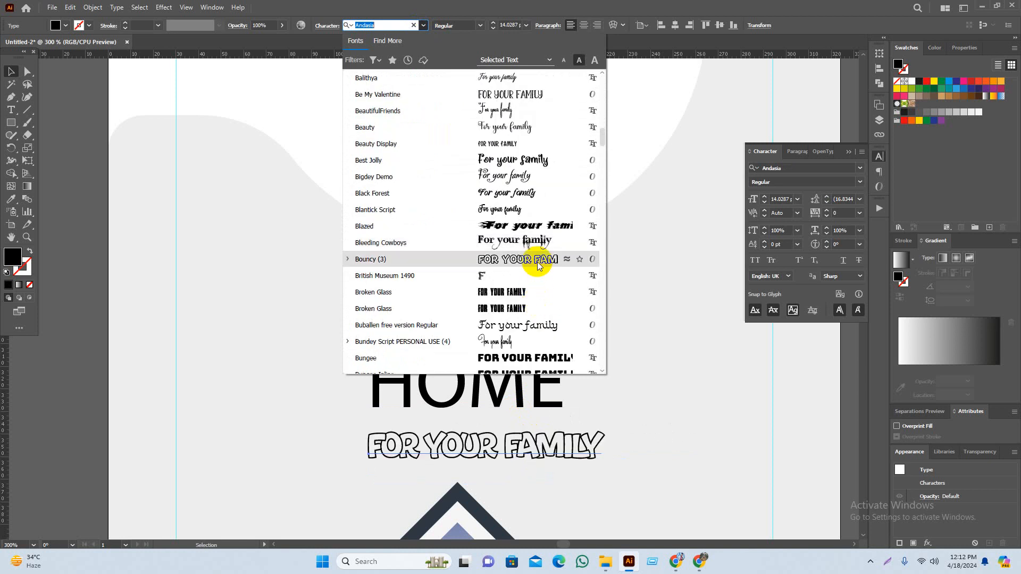
scroll(529, 321, "down", 1)
scroll(527, 298, "down", 1)
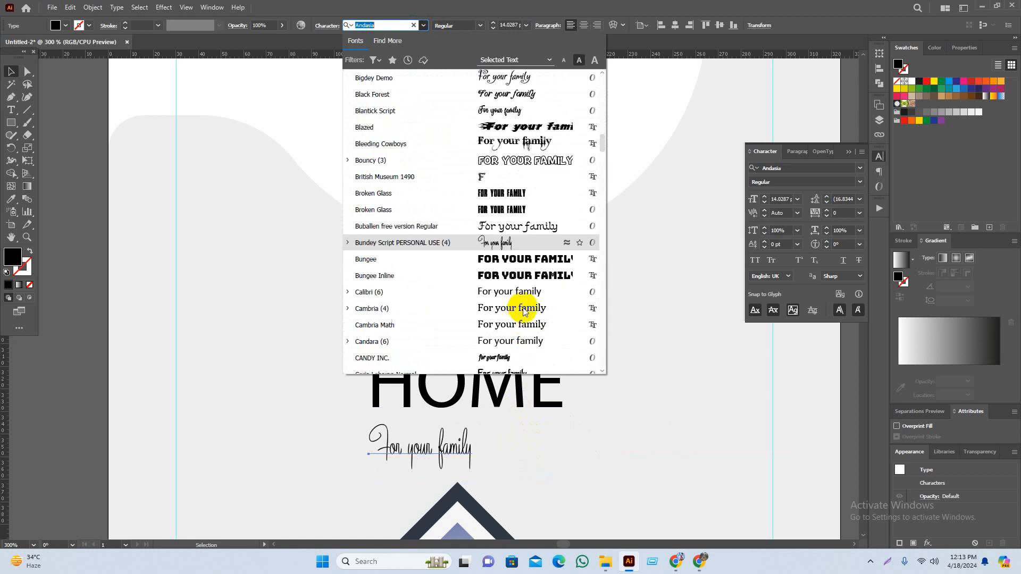
scroll(524, 311, "down", 4)
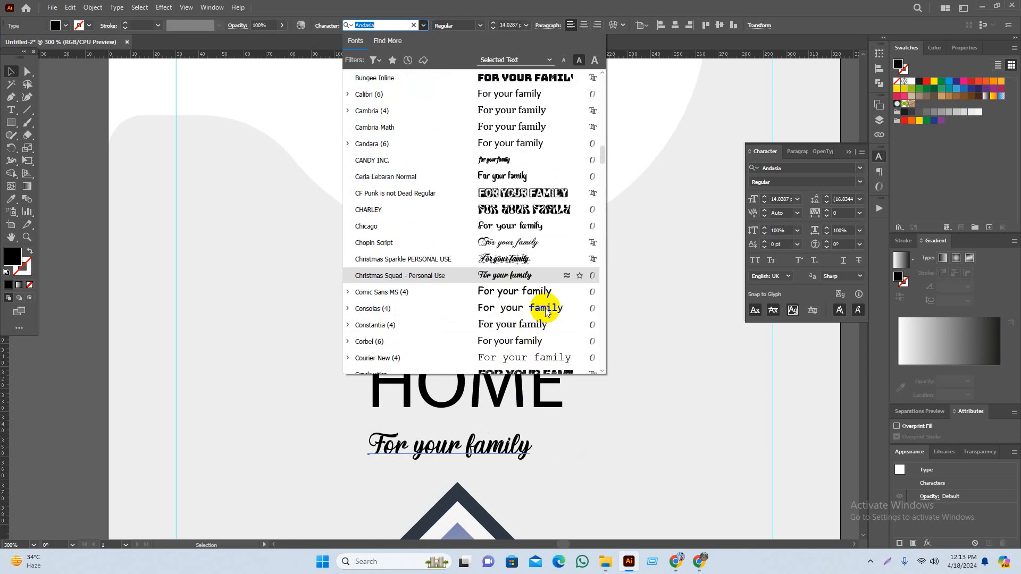
scroll(545, 312, "down", 3)
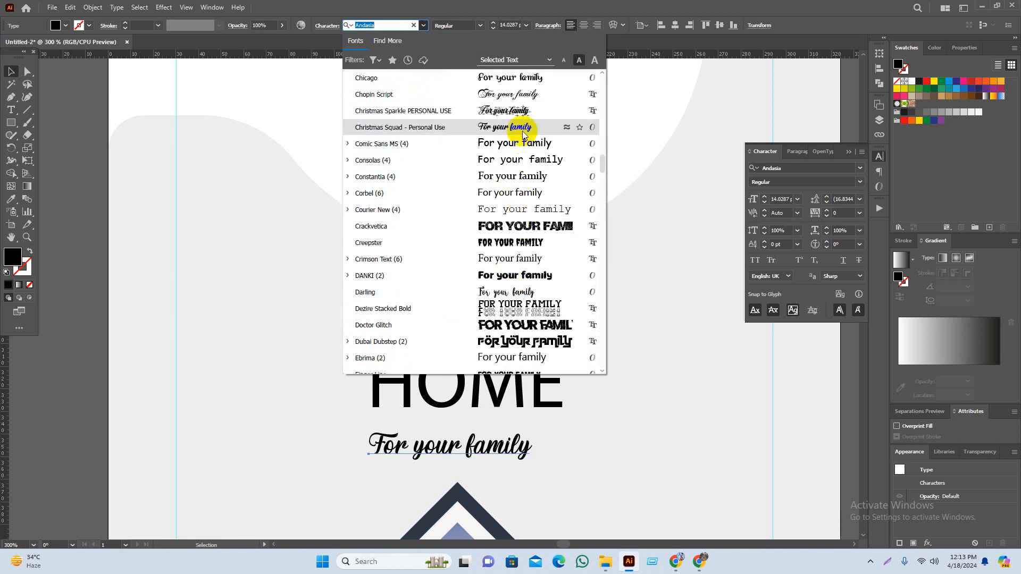
left_click(519, 128)
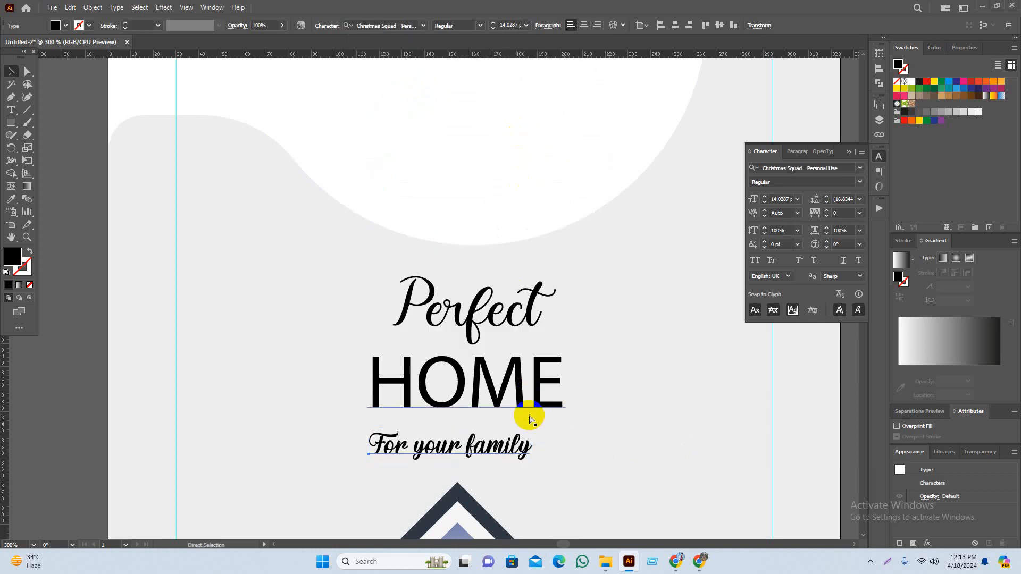
key("ctrl+z")
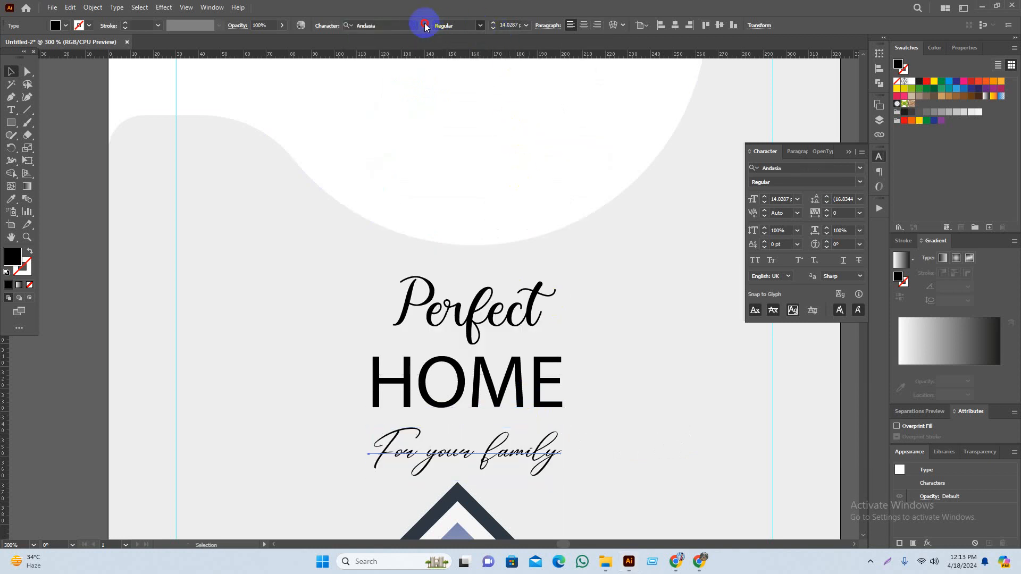
Browse the available script, decorative and serif fonts, previewing them on the "For your family" text
left_click(423, 25)
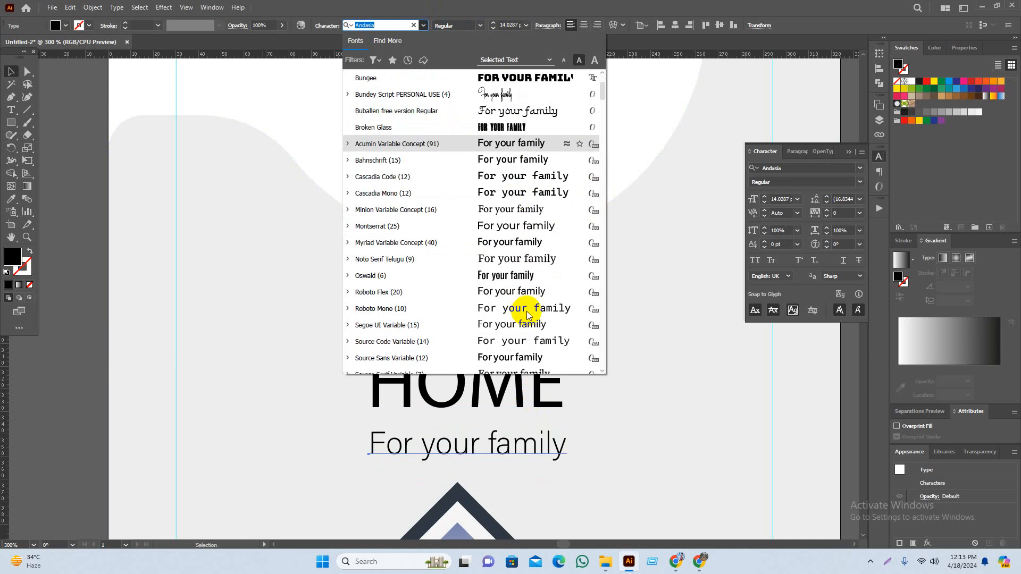
scroll(540, 292, "up", 15)
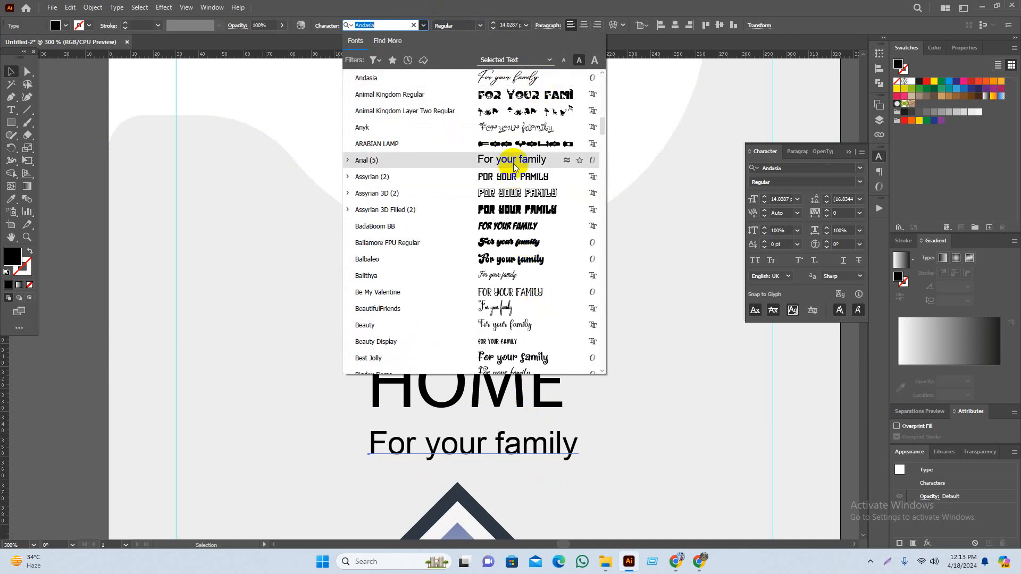
scroll(519, 257, "down", 3)
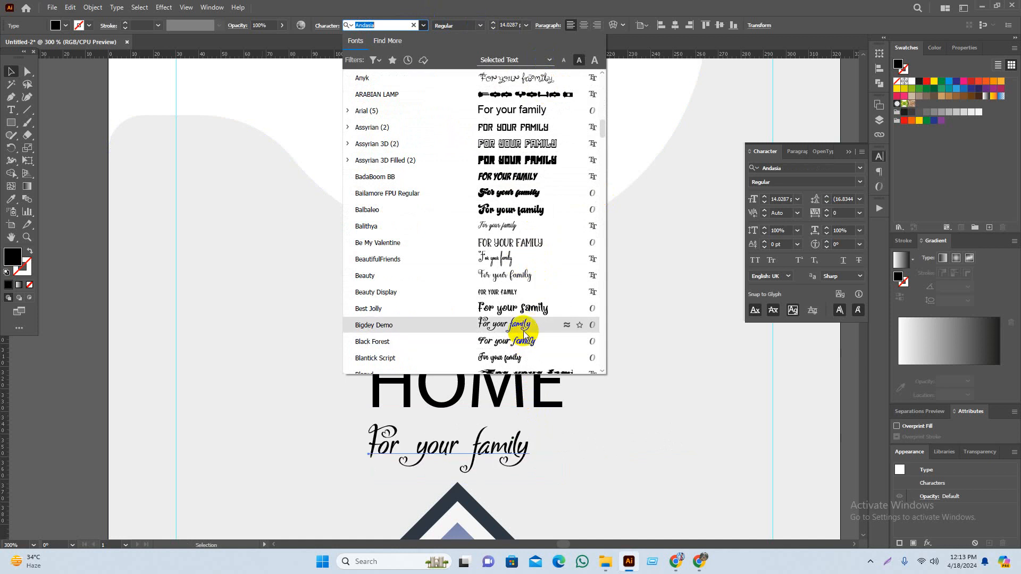
scroll(522, 329, "down", 6)
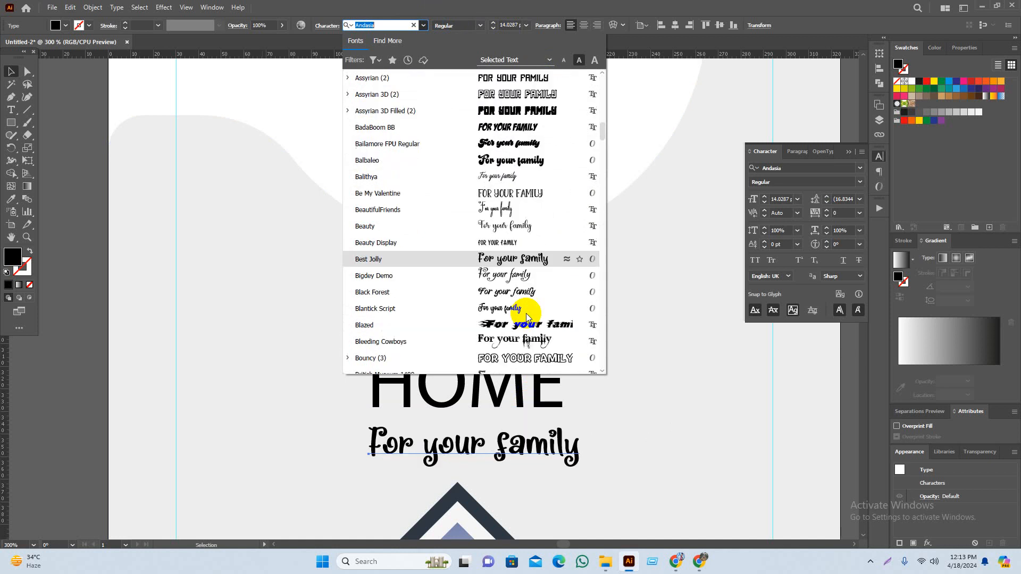
scroll(548, 287, "down", 6)
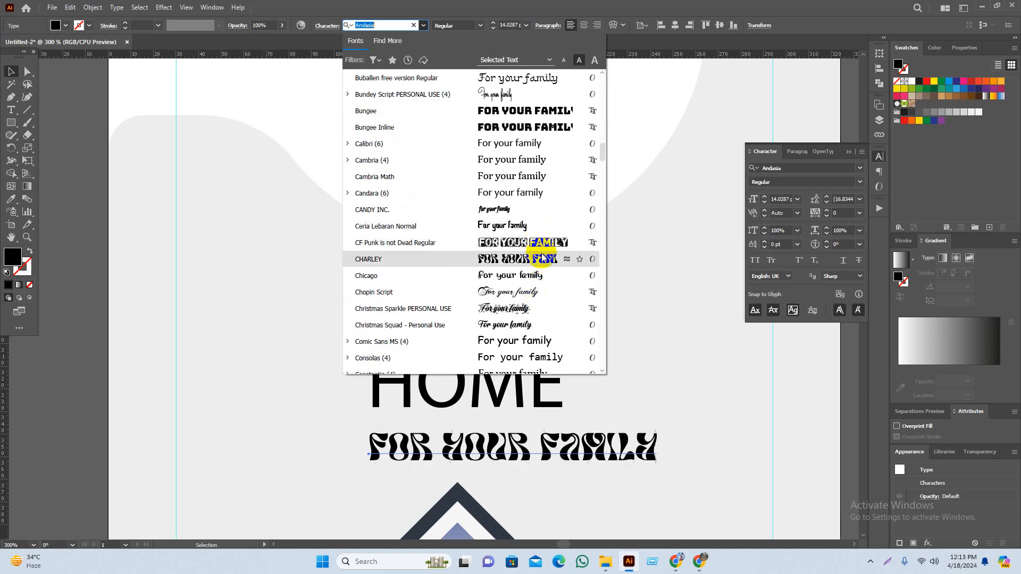
scroll(538, 319, "down", 2)
scroll(539, 325, "down", 5)
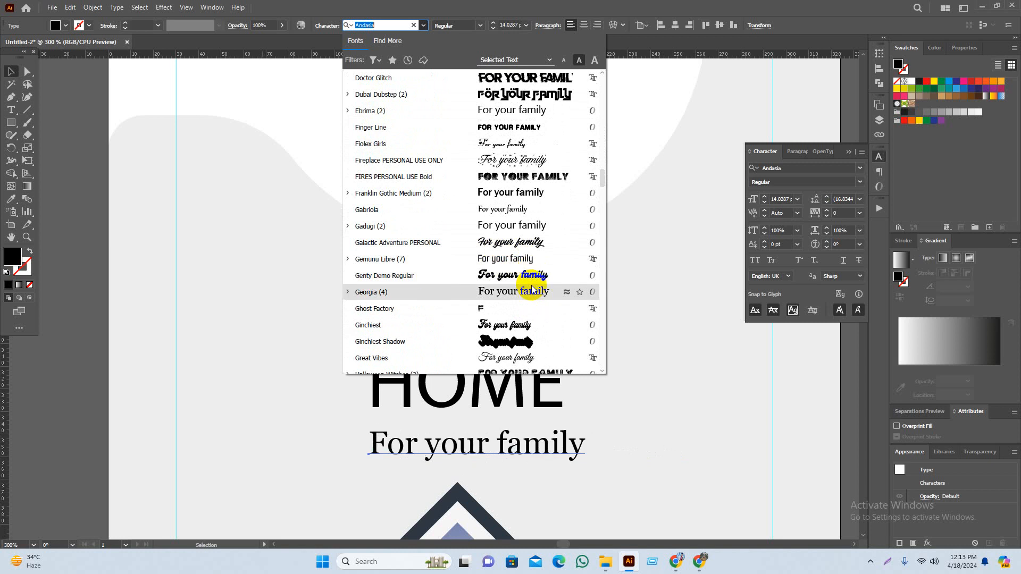
scroll(543, 308, "down", 4)
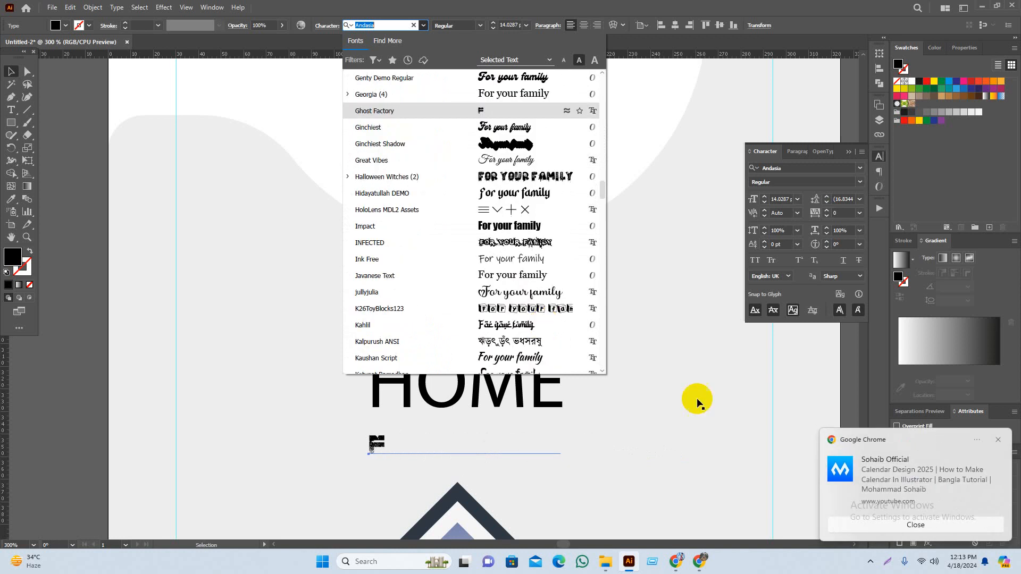
left_click(876, 532)
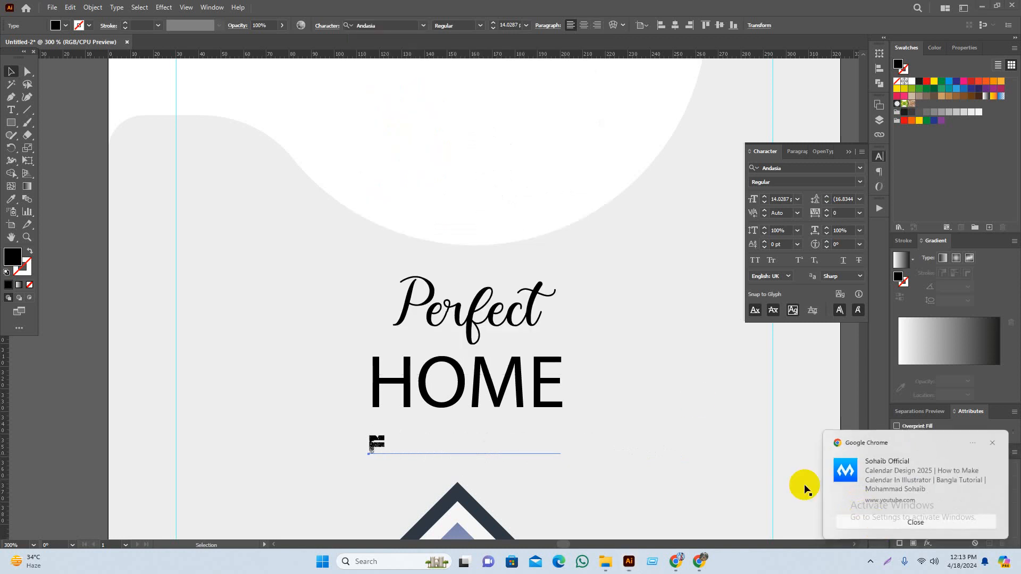
Change the font of the "For your family" text to Montserrat Regular
left_click(423, 26)
scroll(521, 262, "down", 10)
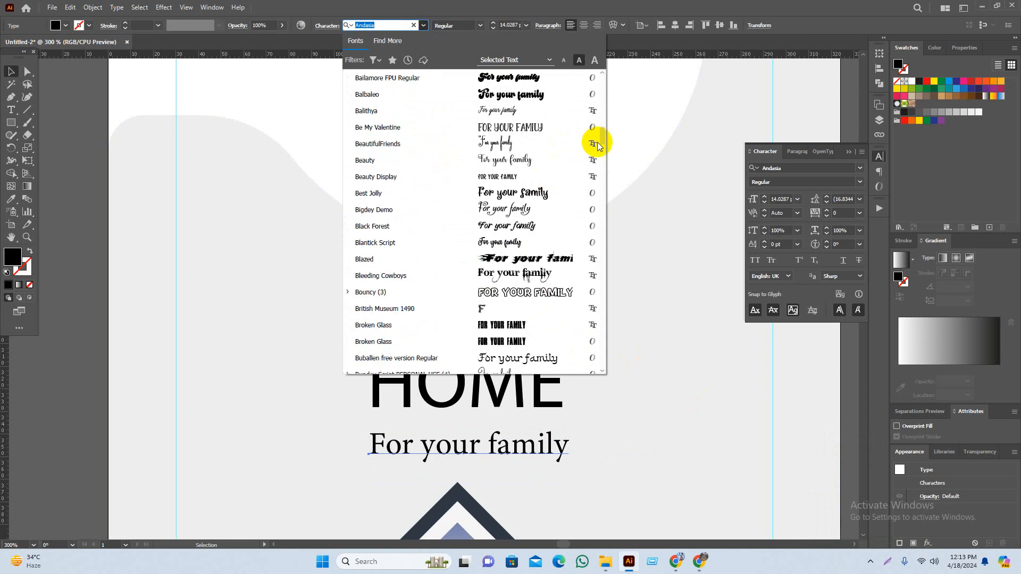
left_click_drag(617, 381, 618, 425)
scroll(514, 262, "up", 1)
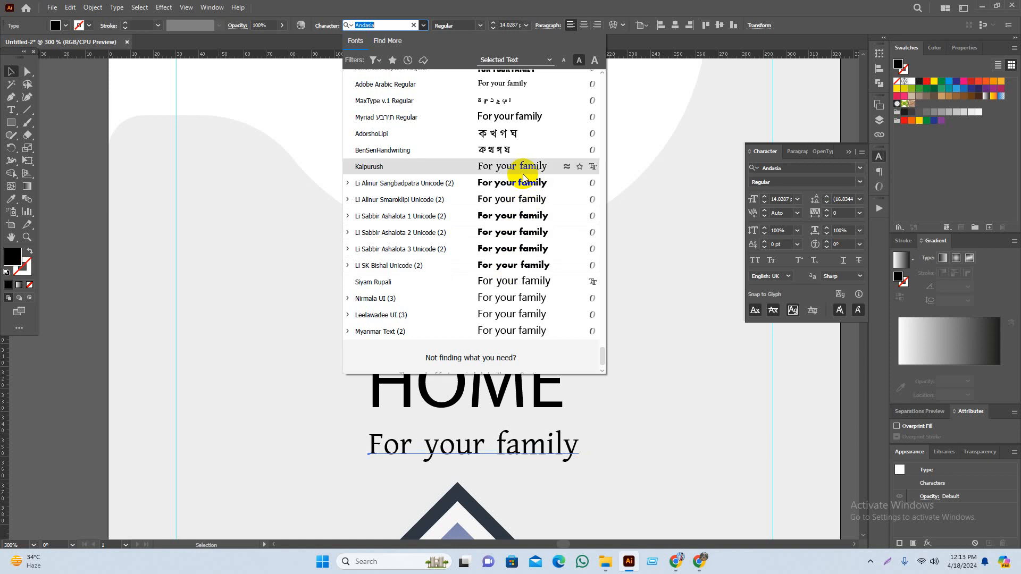
scroll(524, 178, "up", 1)
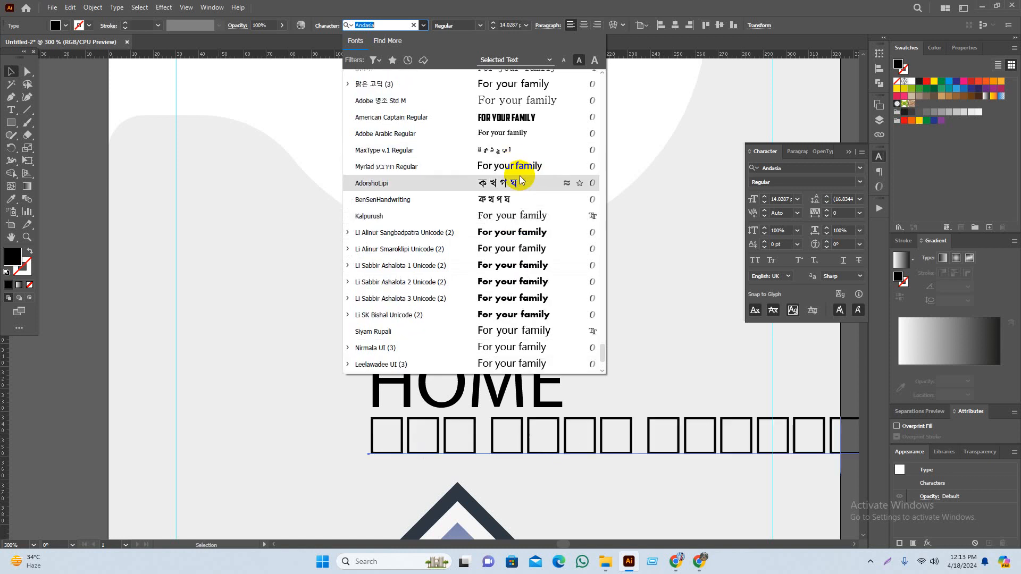
scroll(521, 170, "up", 1)
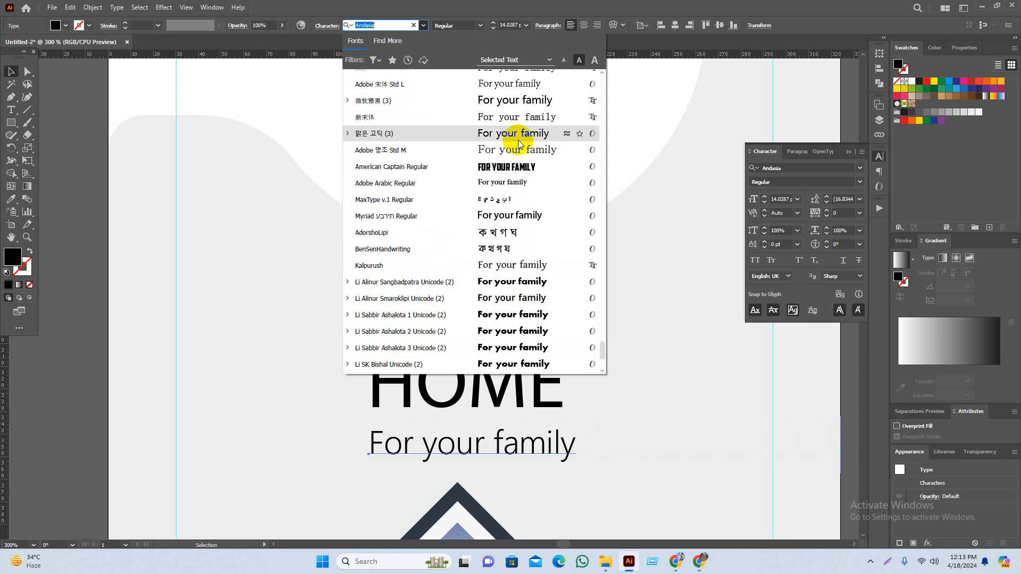
scroll(520, 145, "up", 1)
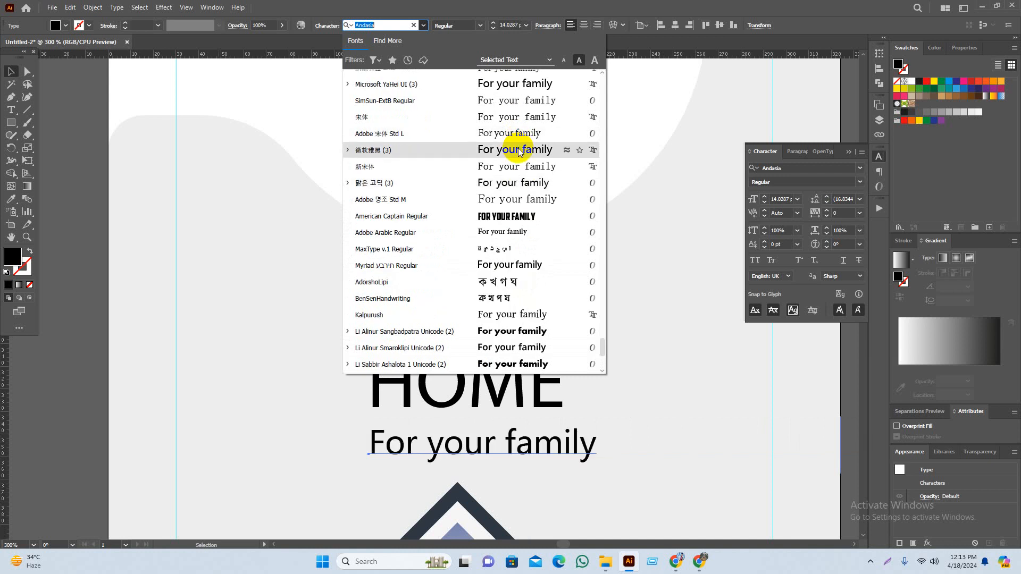
scroll(500, 138, "up", 15)
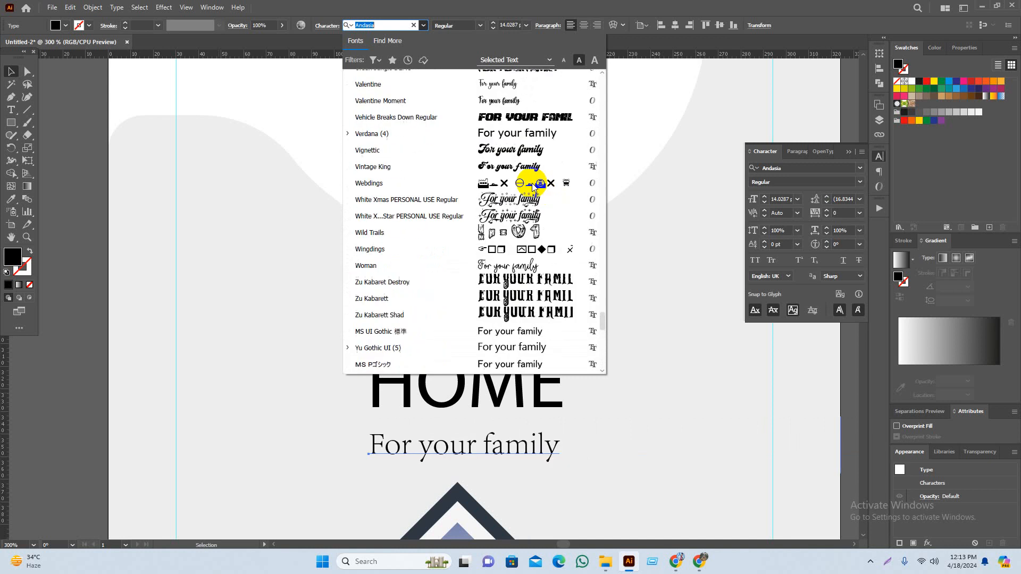
scroll(488, 143, "up", 3)
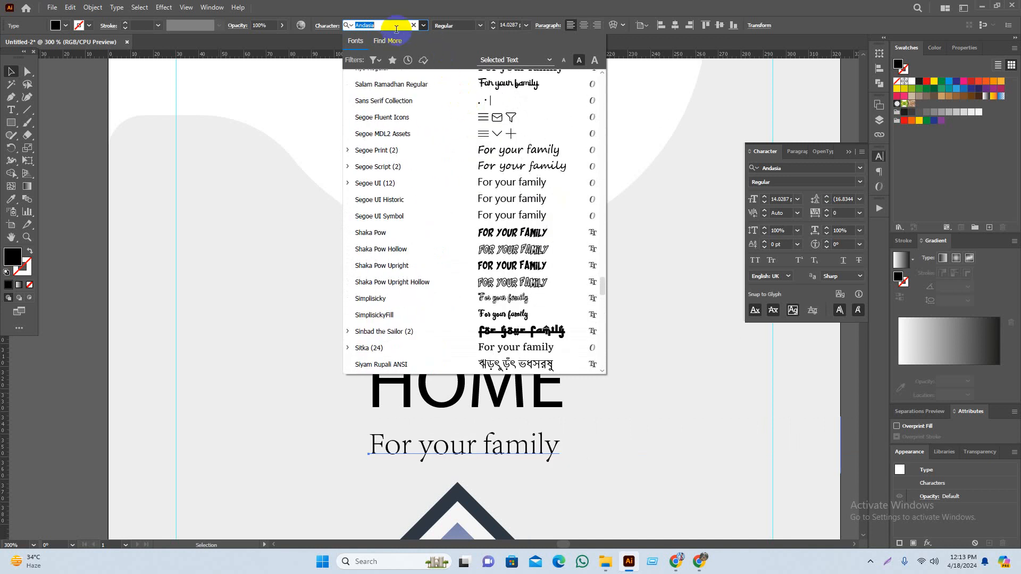
type("mon")
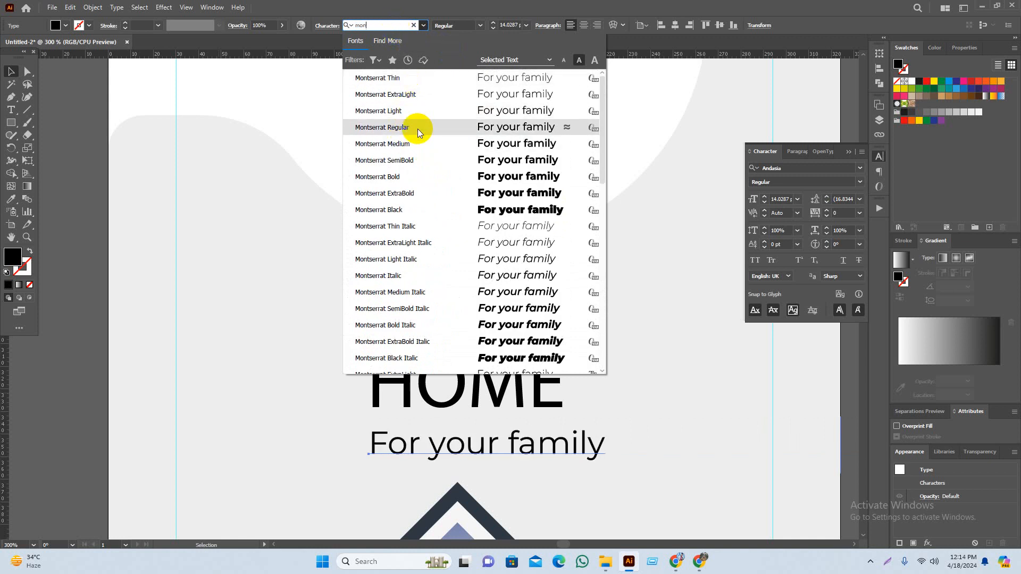
left_click(419, 132)
Scale the "For your family" text down to match the width of "HOME" and deselect it
scroll(558, 465, "down", 2)
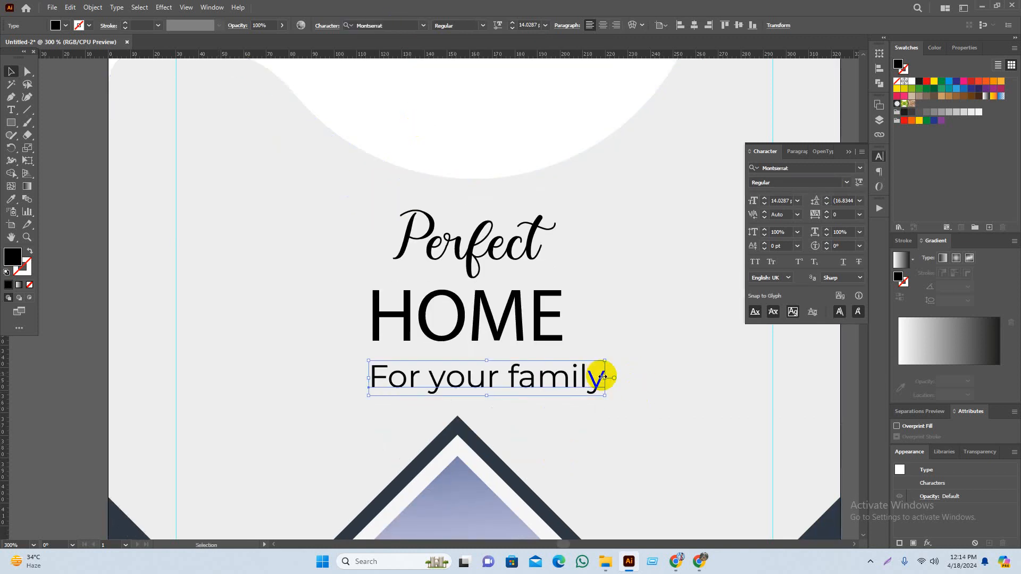
left_click_drag(603, 377, 561, 375)
left_click(601, 412)
Scale the "HOME" text up to about 39.4 pt so it extends past both ends of "For your family"
key("space")
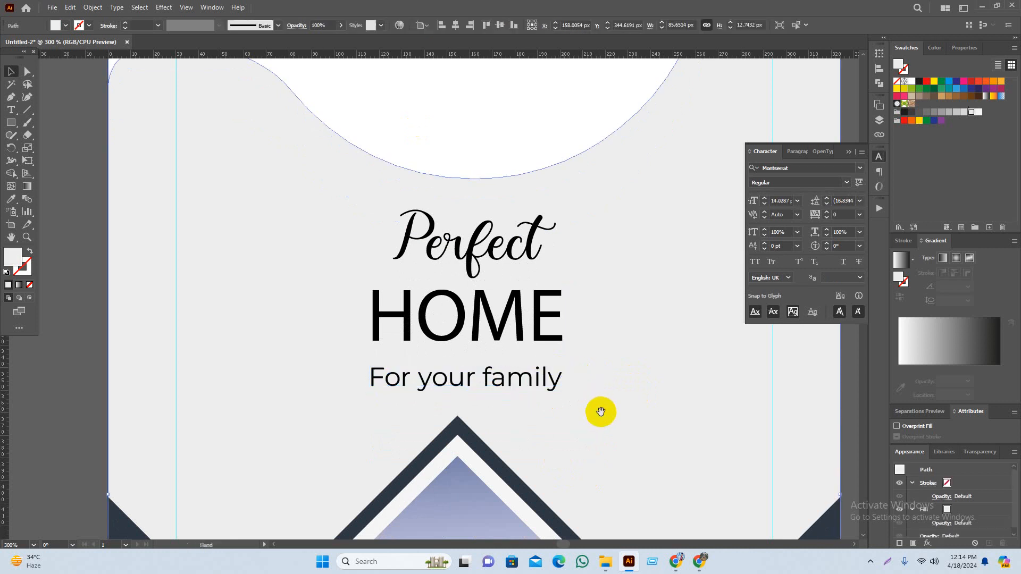
left_click_drag(600, 411, 587, 387)
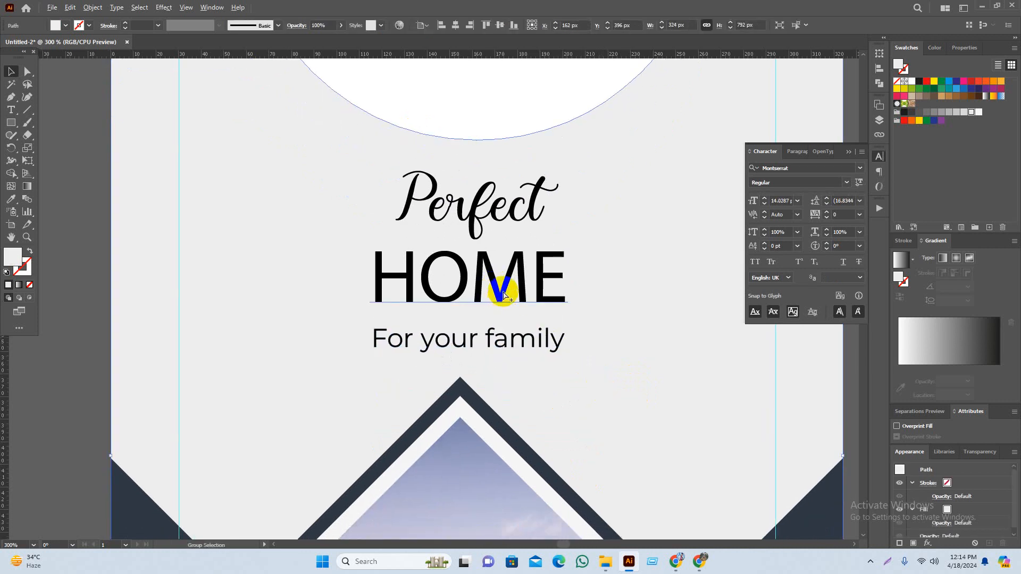
scroll(503, 293, "up", 1)
left_click(536, 329)
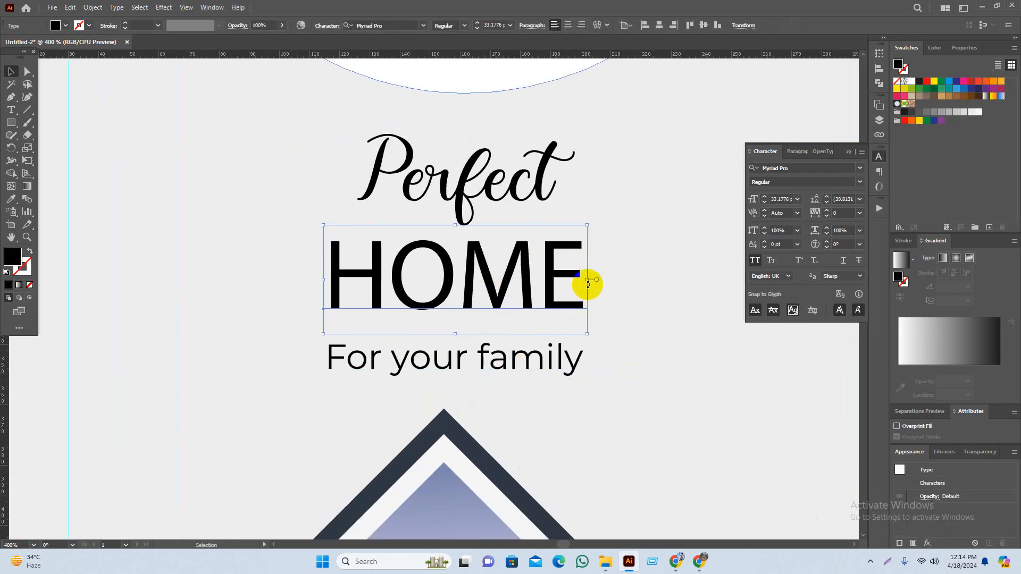
left_click_drag(588, 284, 570, 307)
left_click_drag(430, 65, 436, 166)
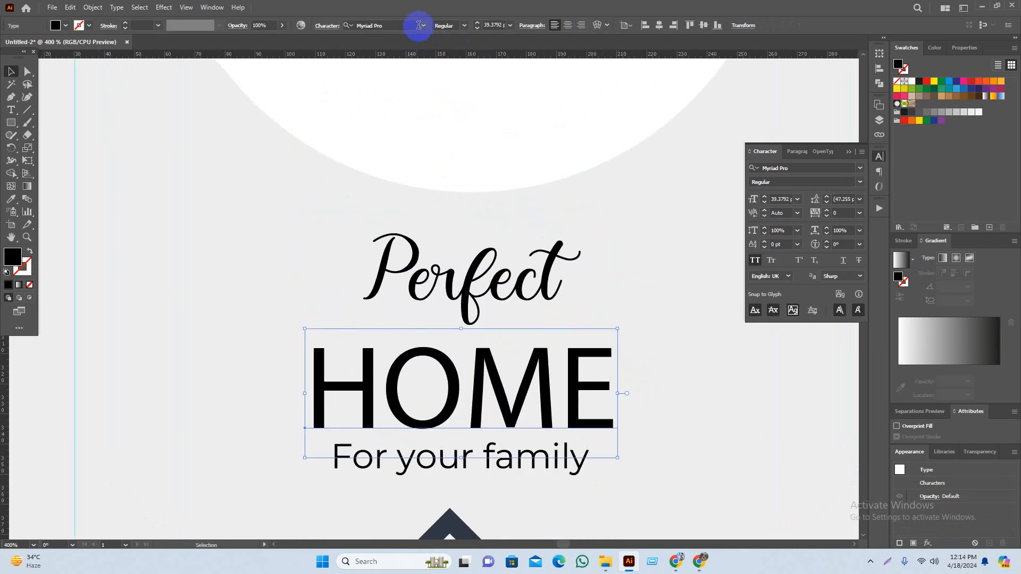
Change the font of the "HOME" text to PaybAck Regular and deselect it
left_click(422, 25)
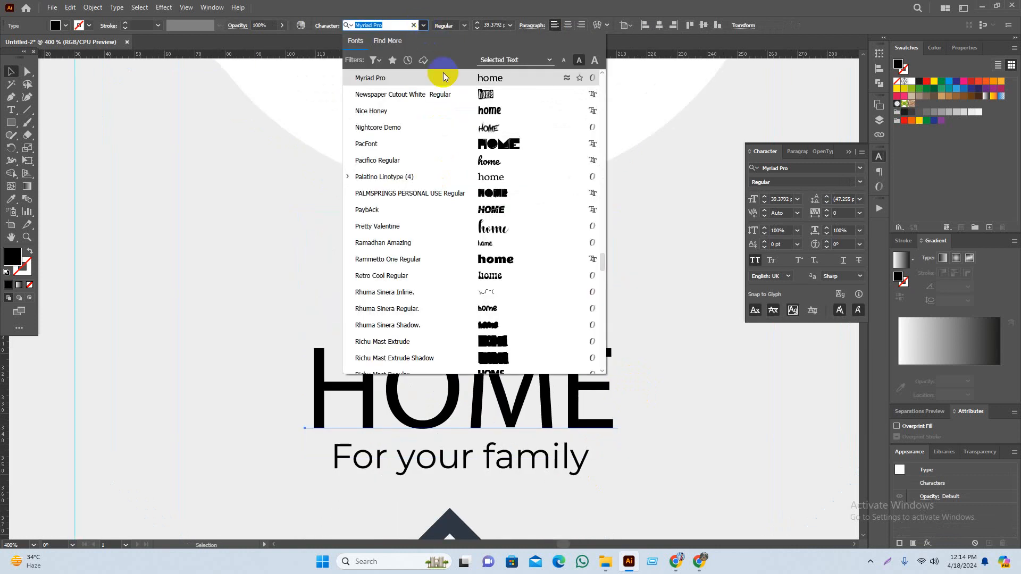
left_click(501, 214)
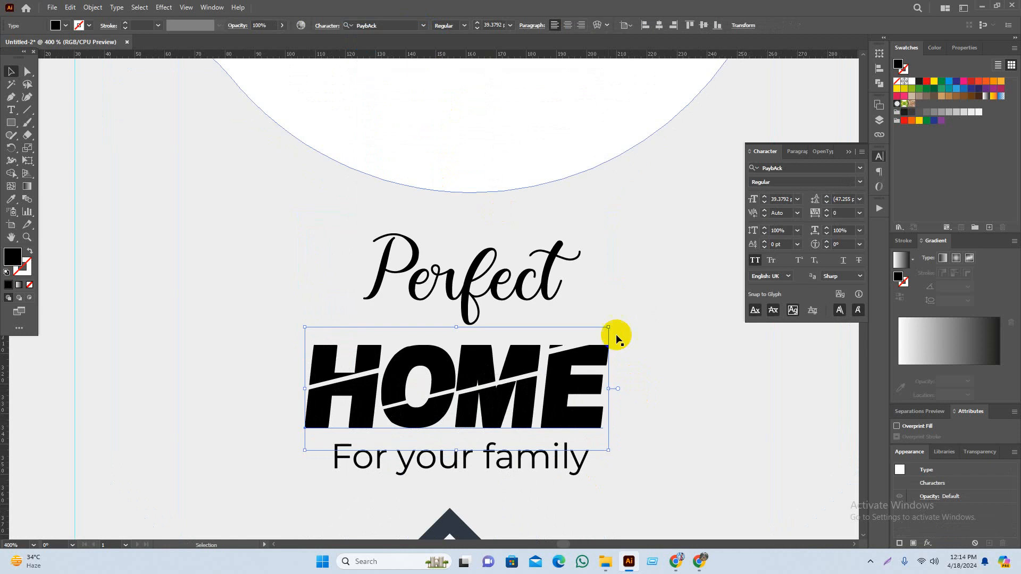
left_click(669, 387)
left_click_drag(663, 400, 638, 317)
scroll(576, 338, "down", 2)
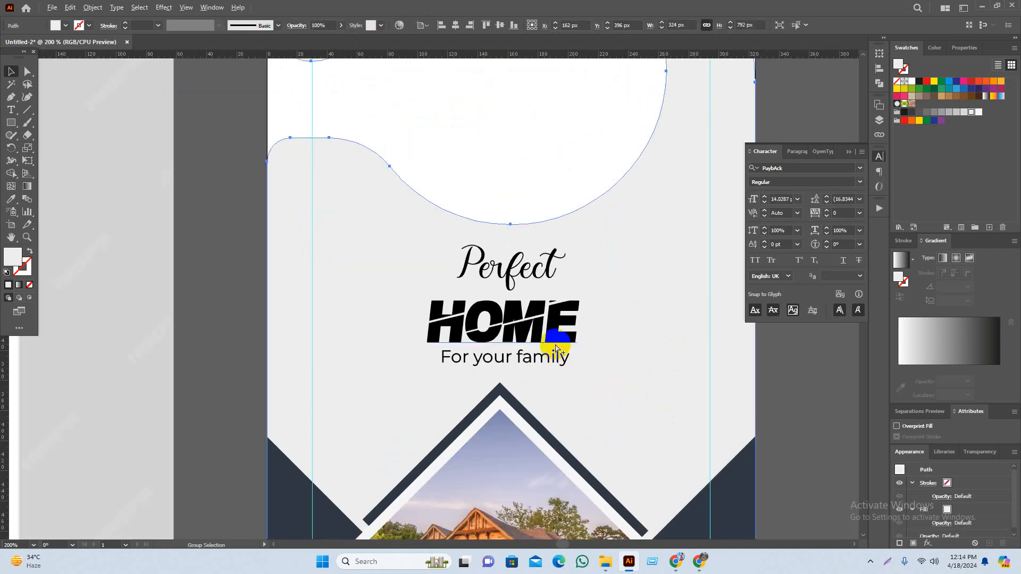
Scale the "HOME" text up to about 43.4 pt and nudge "For your family" slightly down below it
scroll(563, 348, "up", 1)
left_click(575, 334)
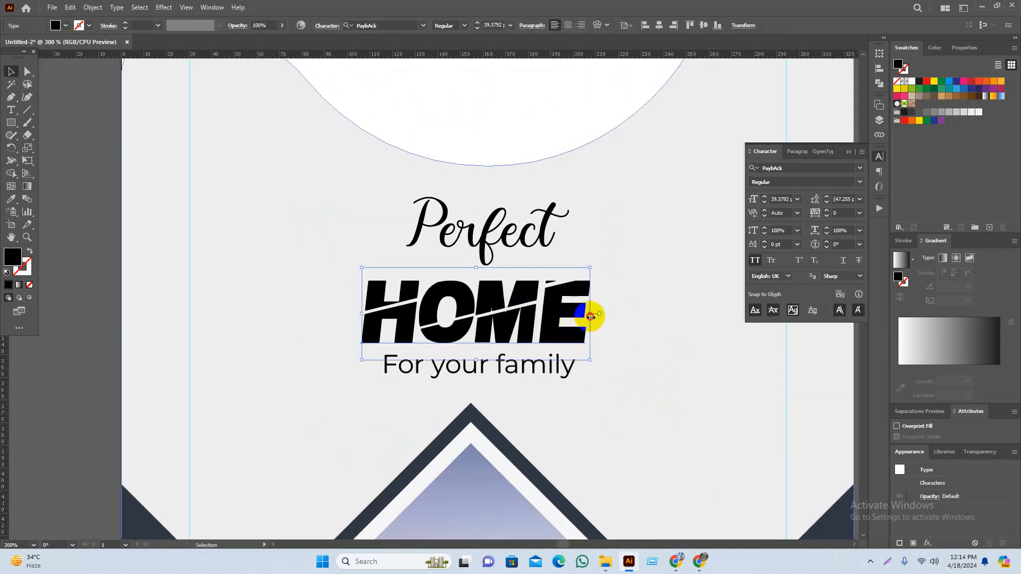
left_click_drag(588, 314, 600, 315)
left_click_drag(515, 306, 515, 302)
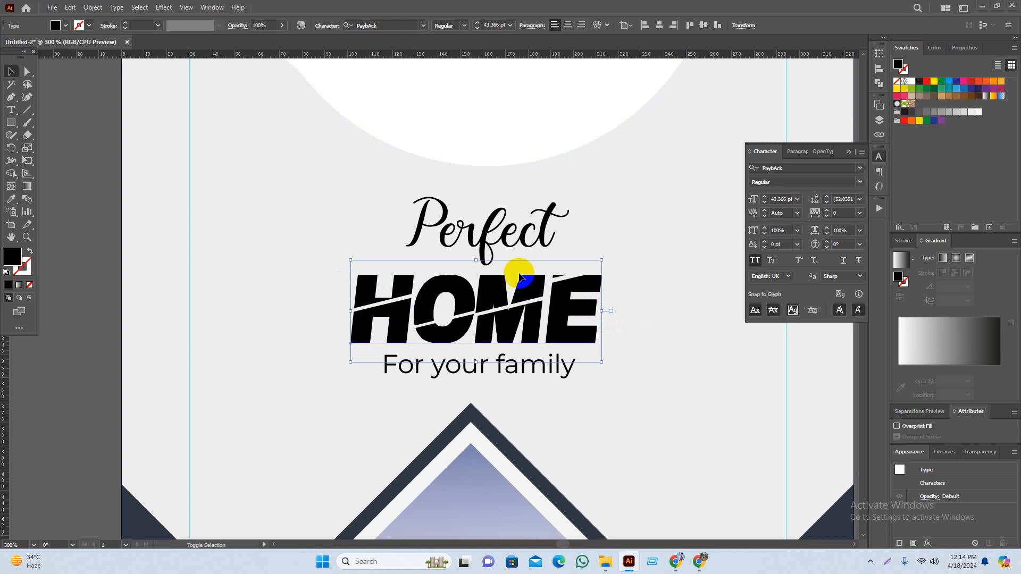
left_click_drag(526, 374, 524, 378)
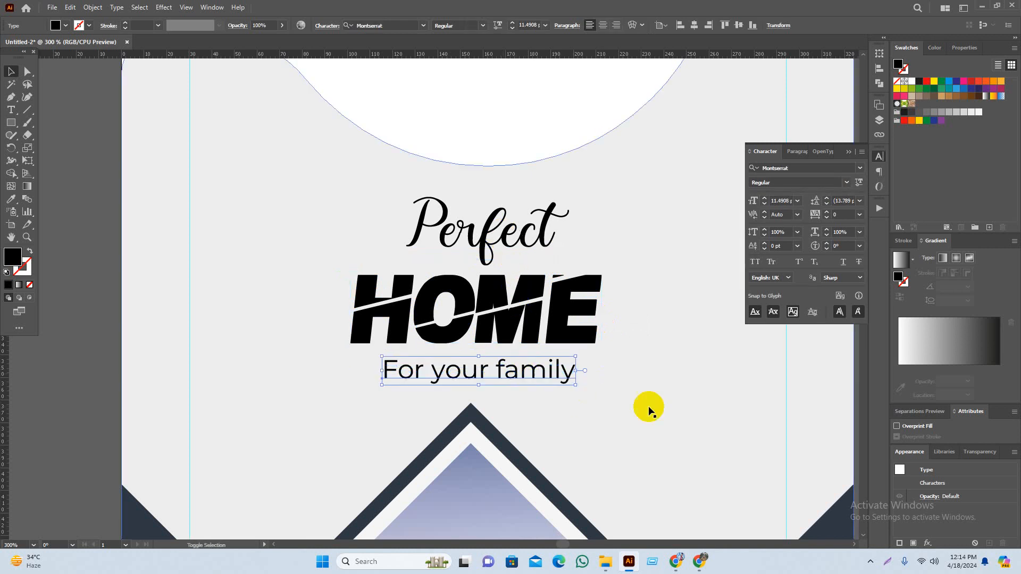
left_click(647, 404)
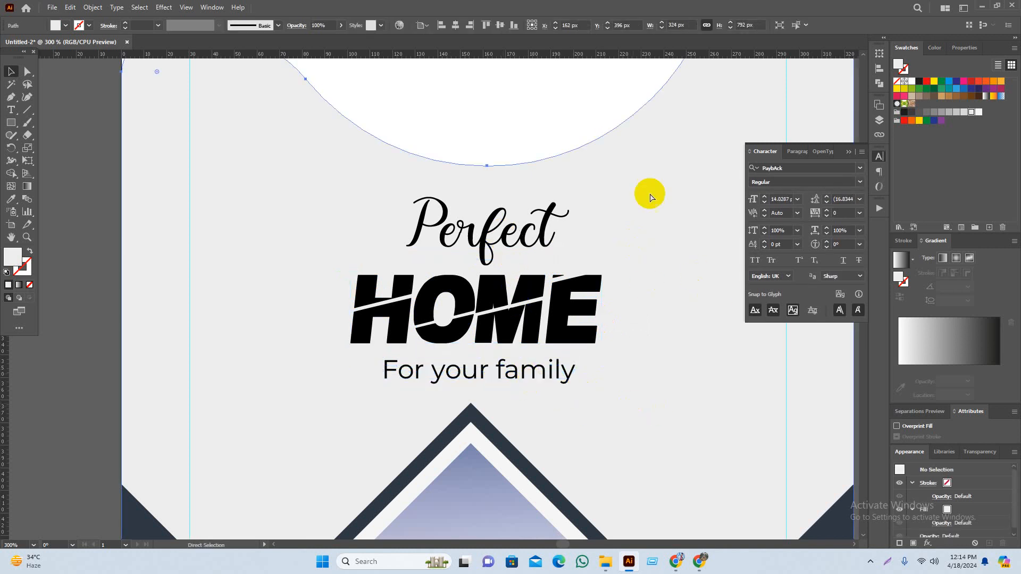
Align "Perfect", "HOME" and "For your family" horizontally on a common centre
left_click_drag(649, 194, 456, 409)
left_click(602, 358)
left_click_drag(624, 191, 452, 362)
left_click(636, 25)
left_click(659, 233)
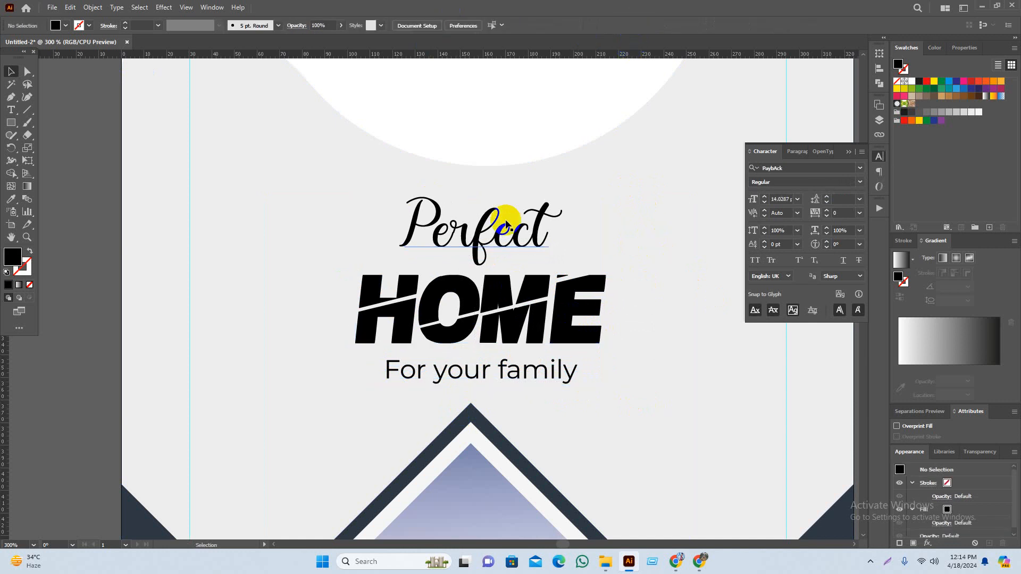
left_click_drag(502, 219, 423, 346)
key("ctrl+z")
Group the three headline lines to centre them horizontally on the artboard, and ungroup them again
left_click_drag(637, 199, 484, 354)
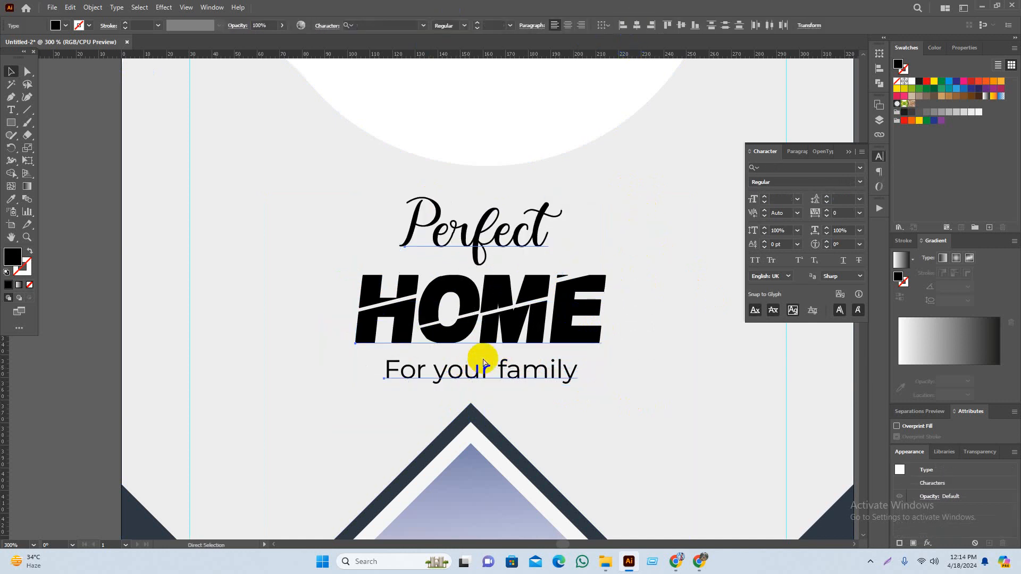
key("ctrl+g")
left_click(660, 25)
left_click(659, 25)
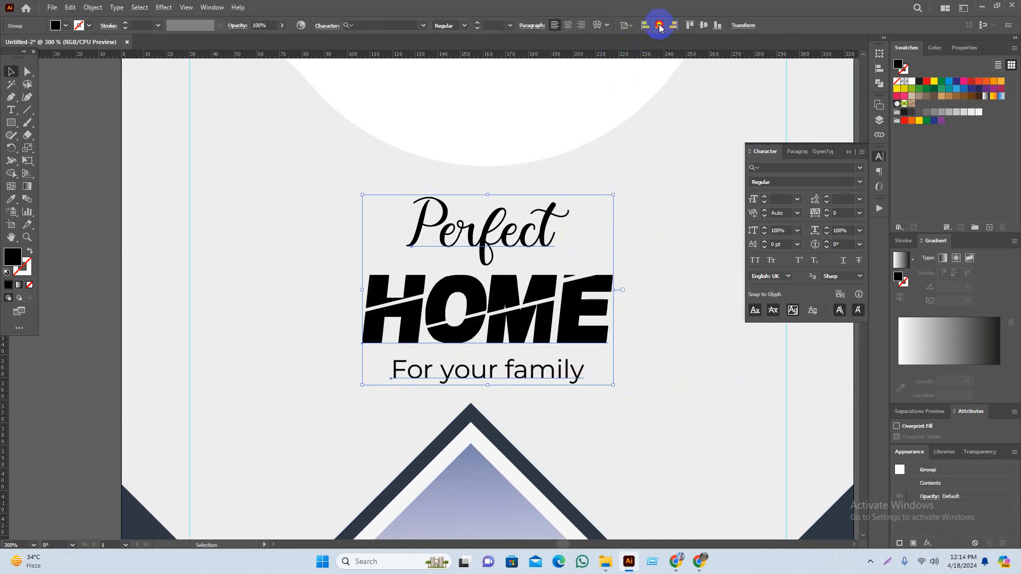
key("ctrl+shift+g")
left_click(669, 319)
left_click_drag(667, 360, 611, 343)
left_click(508, 216)
left_click(649, 310)
scroll(523, 221, "down", 1)
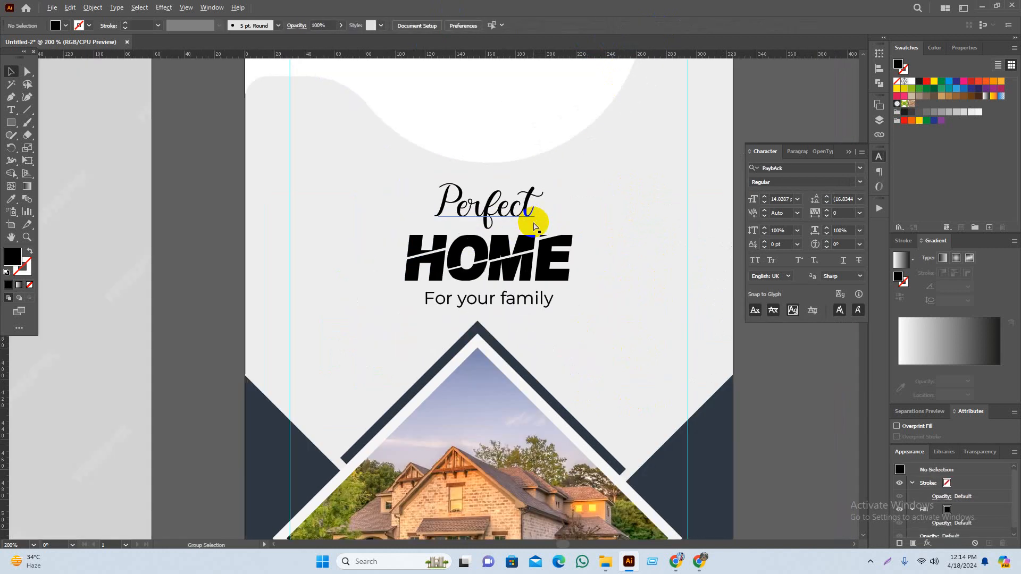
Fill the "Perfect" text with the dark navy sampled from the side shape beside the house photo
left_click(513, 216)
key("i")
left_click(689, 463)
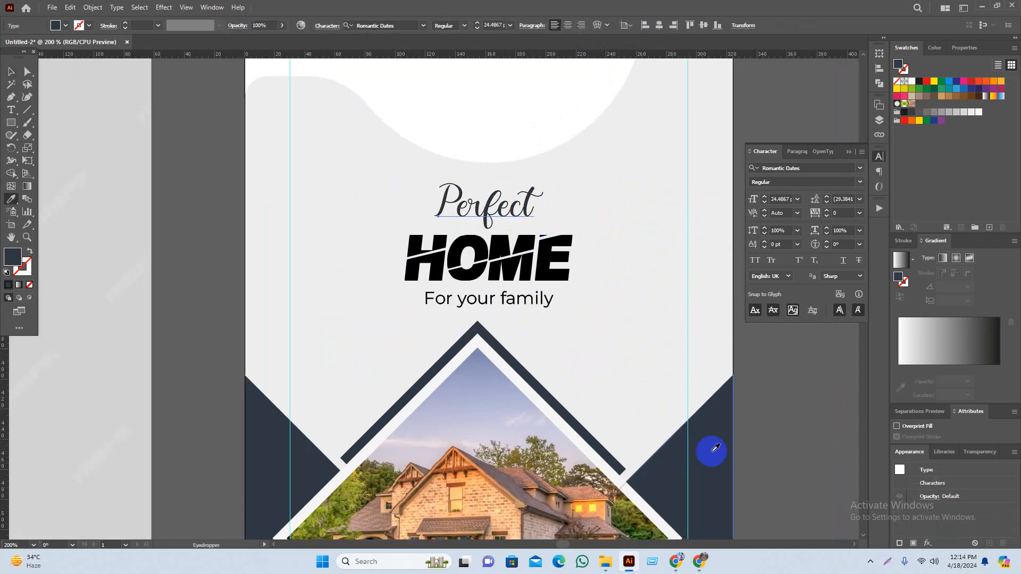
key("v")
left_click(792, 432)
left_click_drag(799, 433, 791, 426)
Try yellow and bright red fills on the "Perfect" text and settle on the red swatch C=15 M=100 Y=90 K=10
left_click(492, 196)
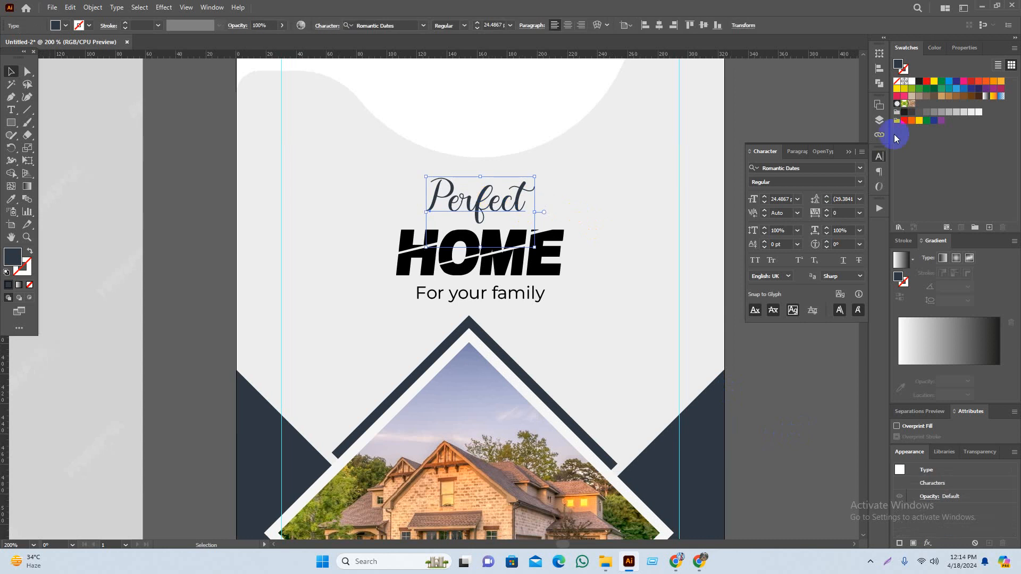
left_click(971, 82)
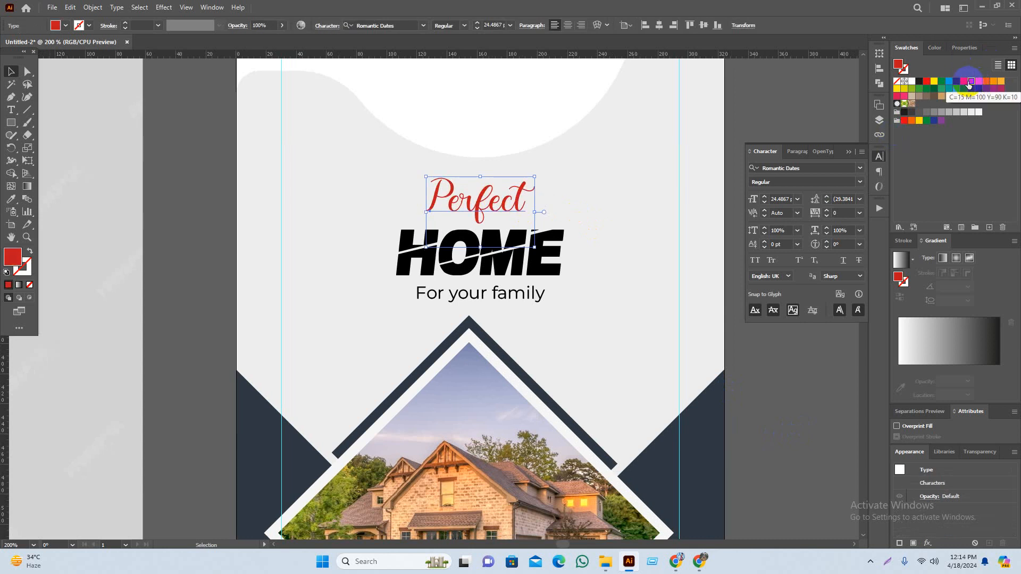
left_click_drag(926, 82, 931, 89)
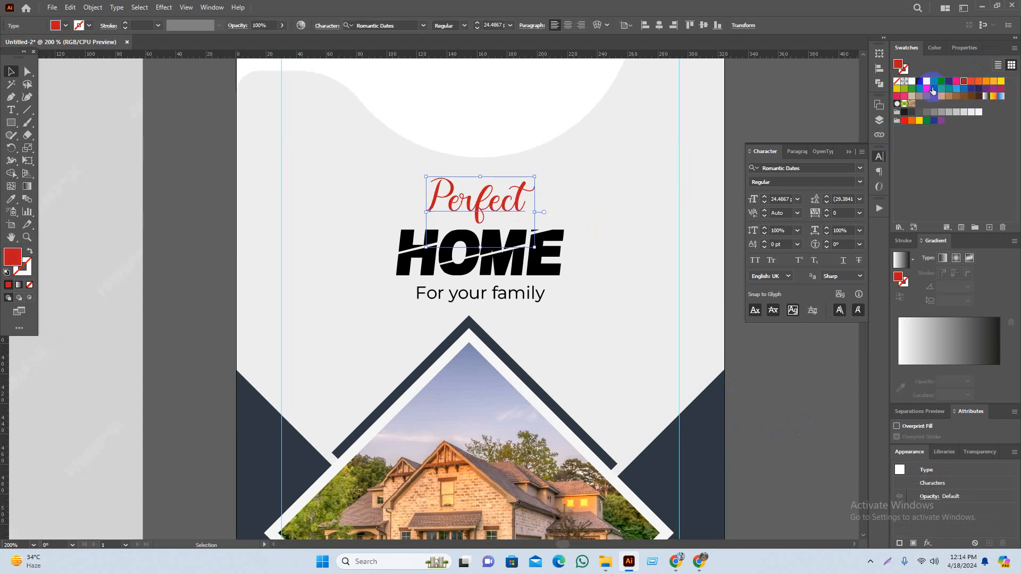
left_click(926, 80)
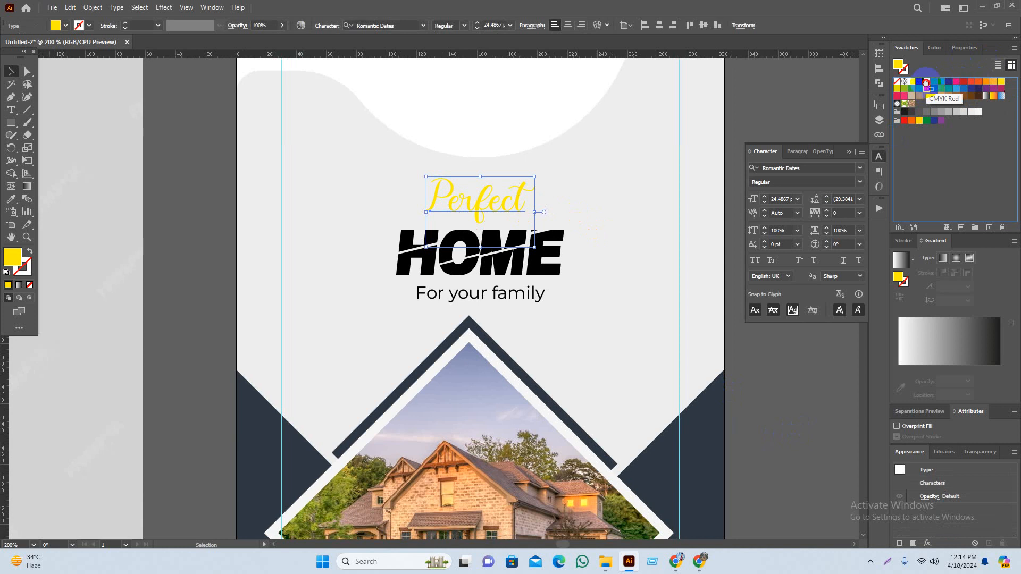
left_click(929, 86)
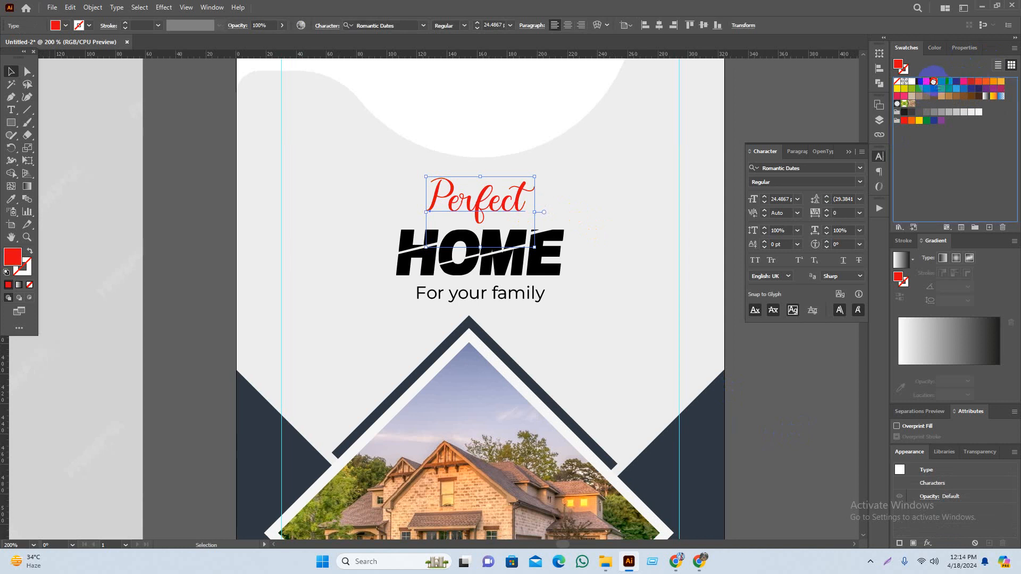
left_click_drag(908, 91, 968, 92)
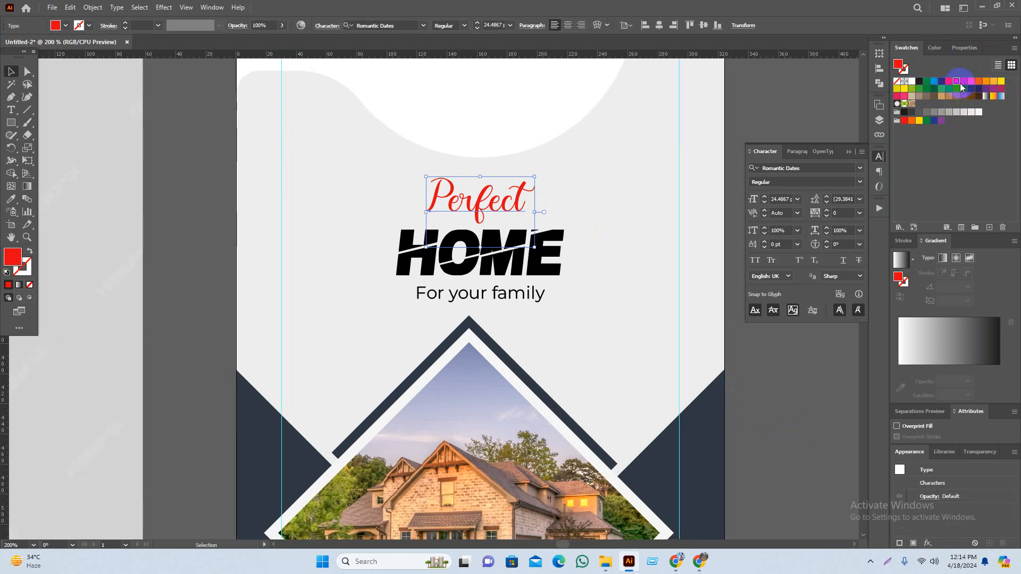
left_click(961, 81)
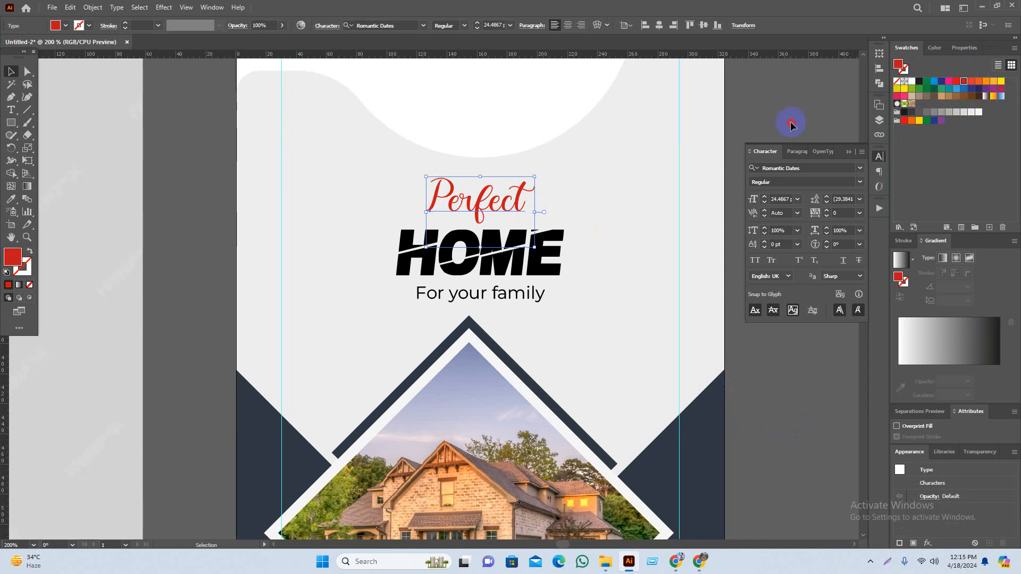
left_click(765, 114)
Fill the diamond outline around the house photo with the red used on "Perfect", after trying a lighter orange-red
scroll(751, 368, "down", 3)
left_click_drag(742, 349, 729, 329)
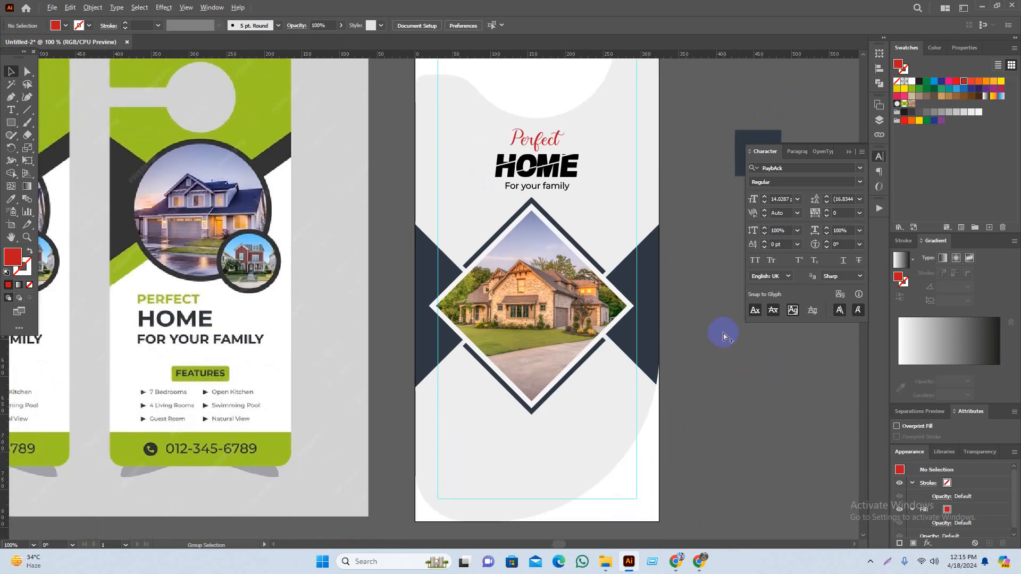
left_click(564, 388)
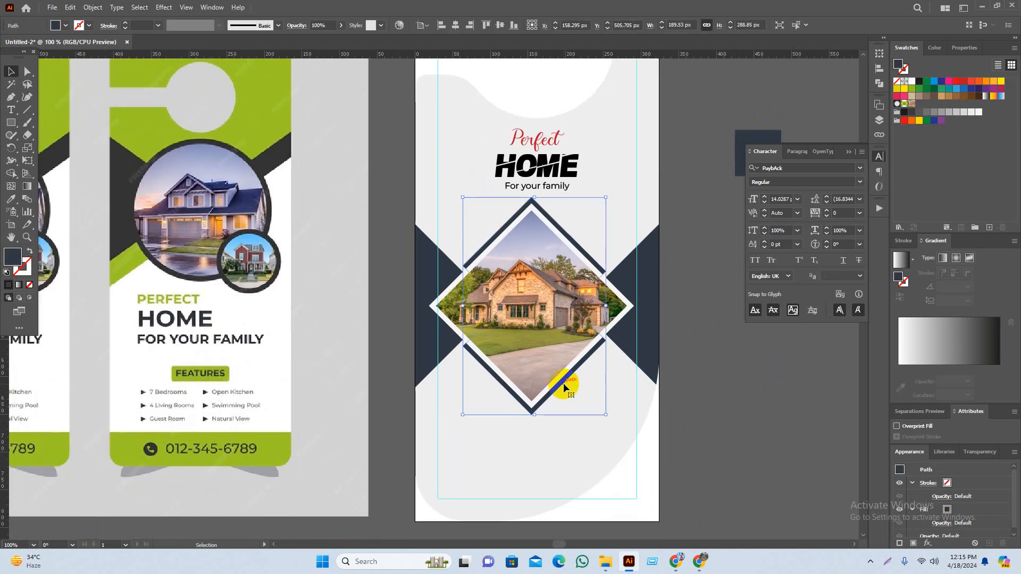
key("i")
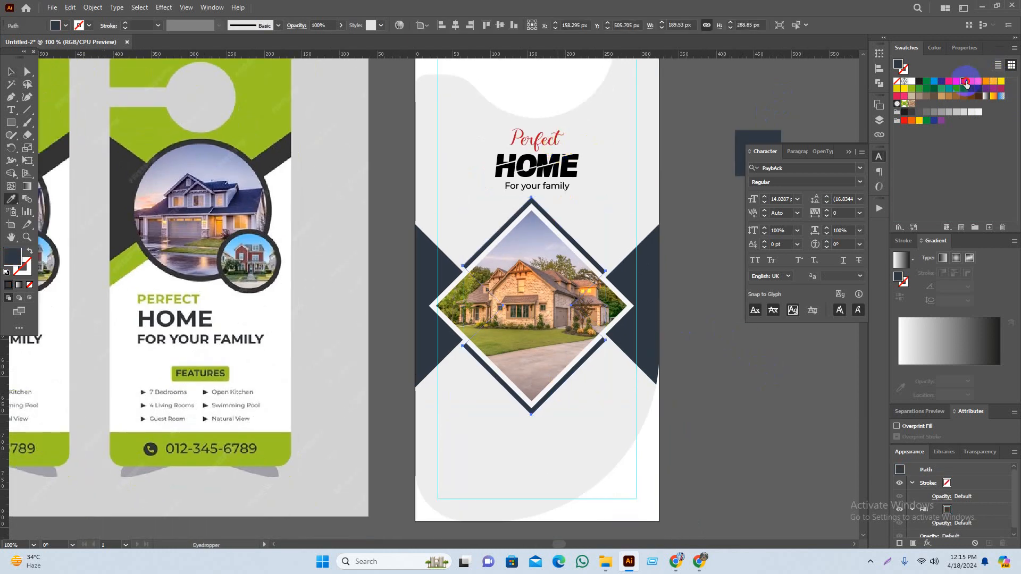
left_click(962, 82)
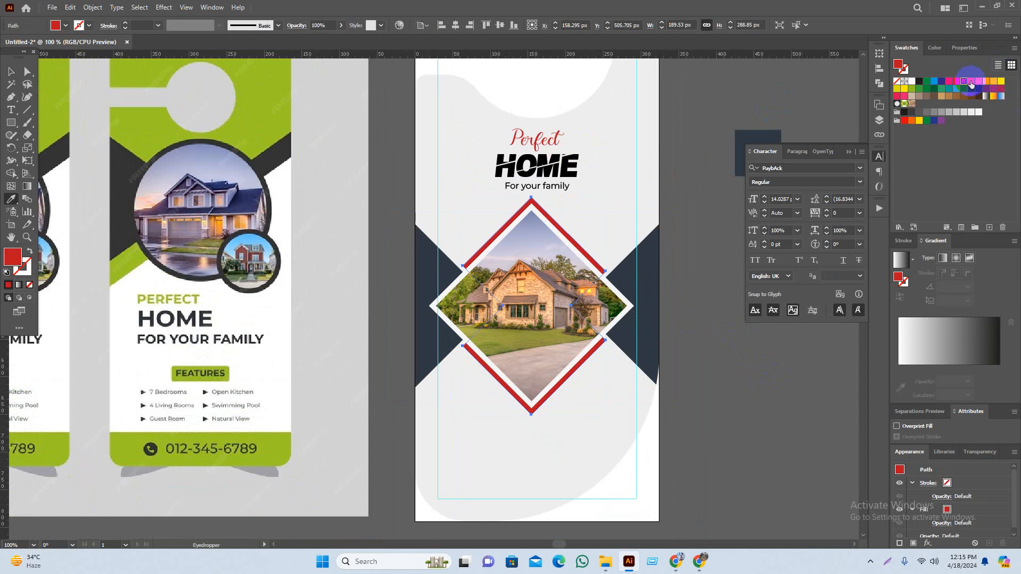
left_click(961, 84)
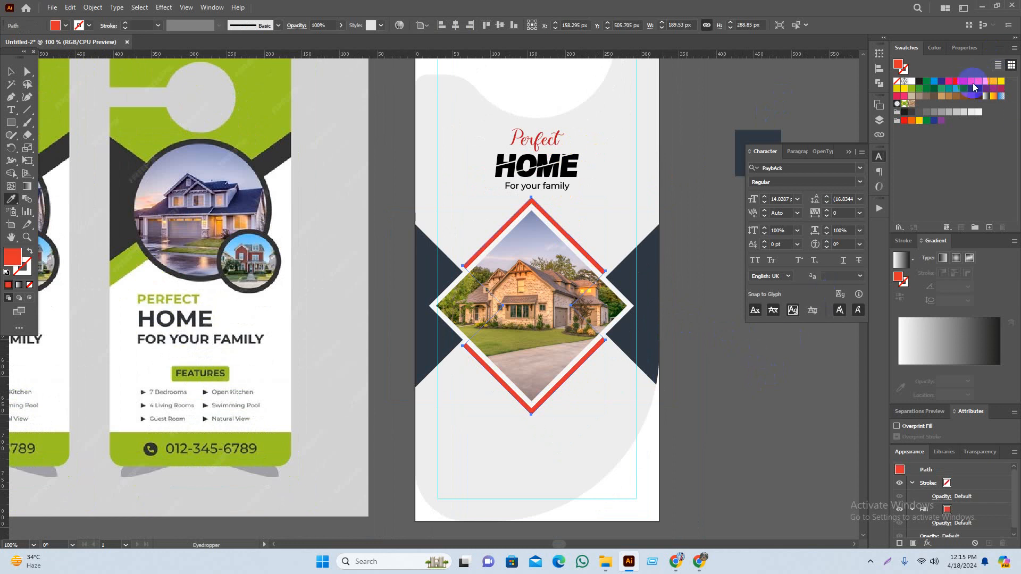
left_click(962, 83)
key("v")
left_click(770, 396)
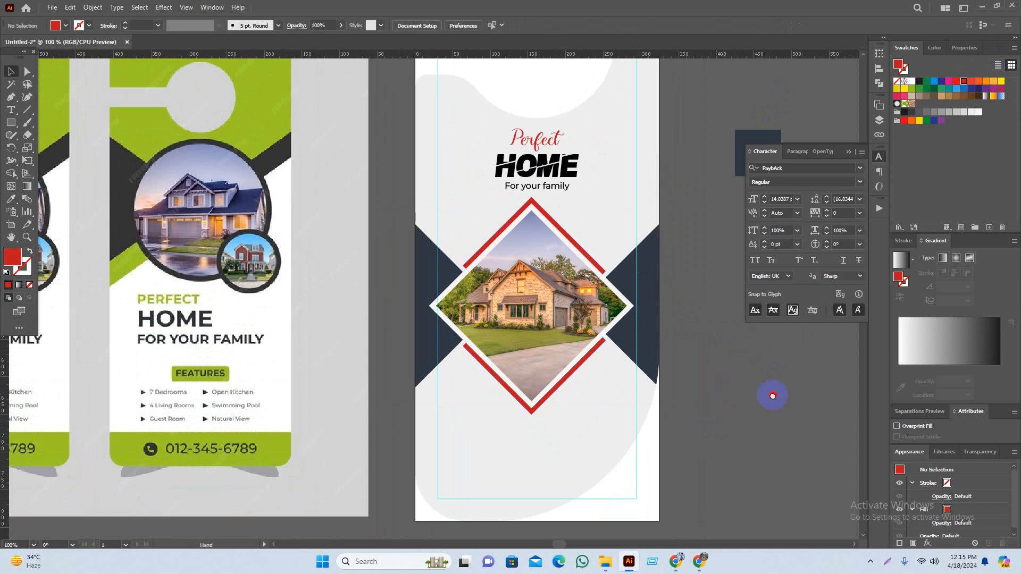
Fill the "HOME" text with the dark navy sampled from the side shape
left_click_drag(771, 396, 790, 415)
scroll(742, 382, "down", 1)
scroll(597, 263, "up", 1)
scroll(669, 289, "up", 1)
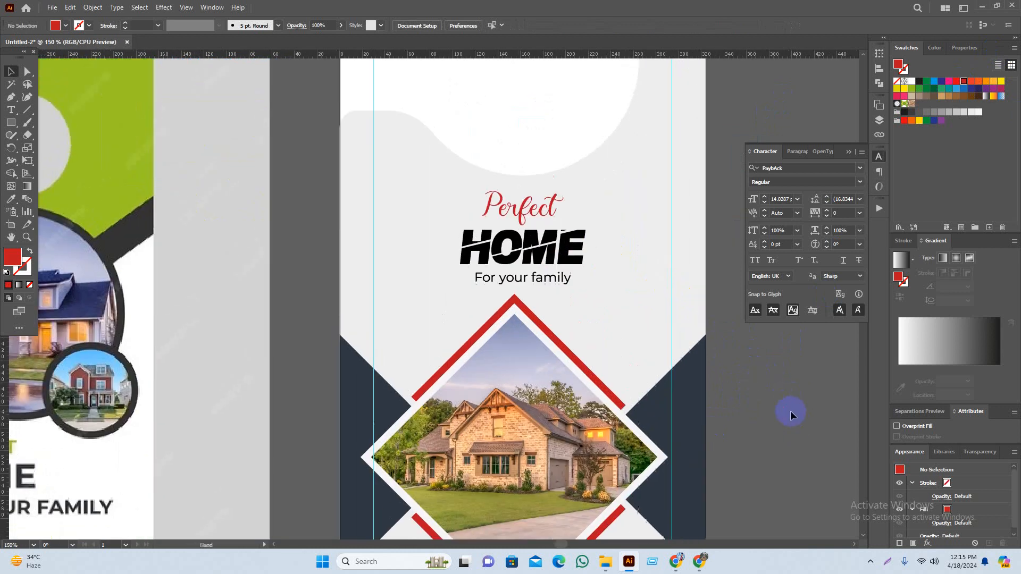
scroll(579, 261, "up", 1)
left_click(507, 240)
key("i")
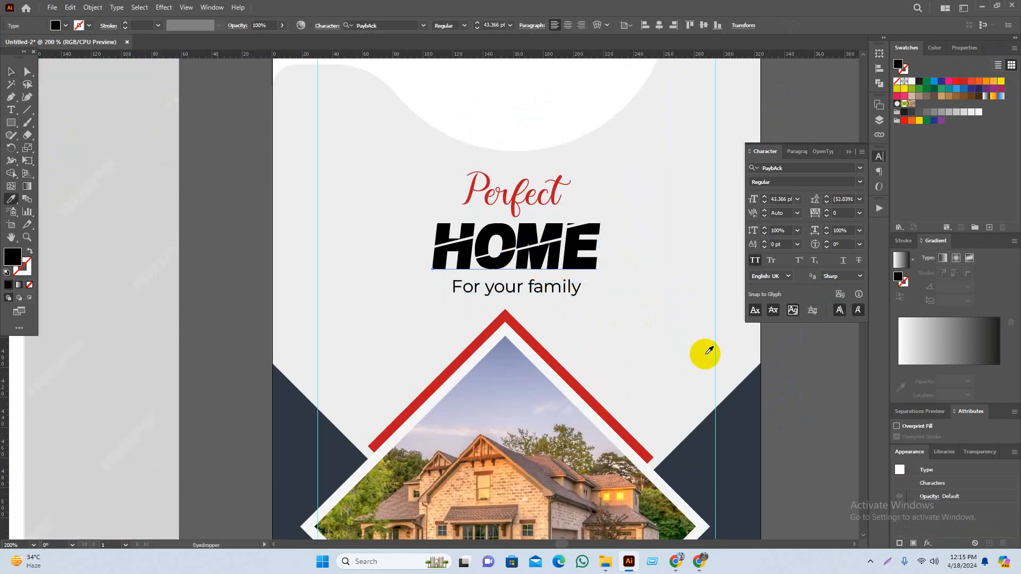
left_click(679, 383)
key("v")
left_click(827, 422)
left_click_drag(827, 421, 809, 396)
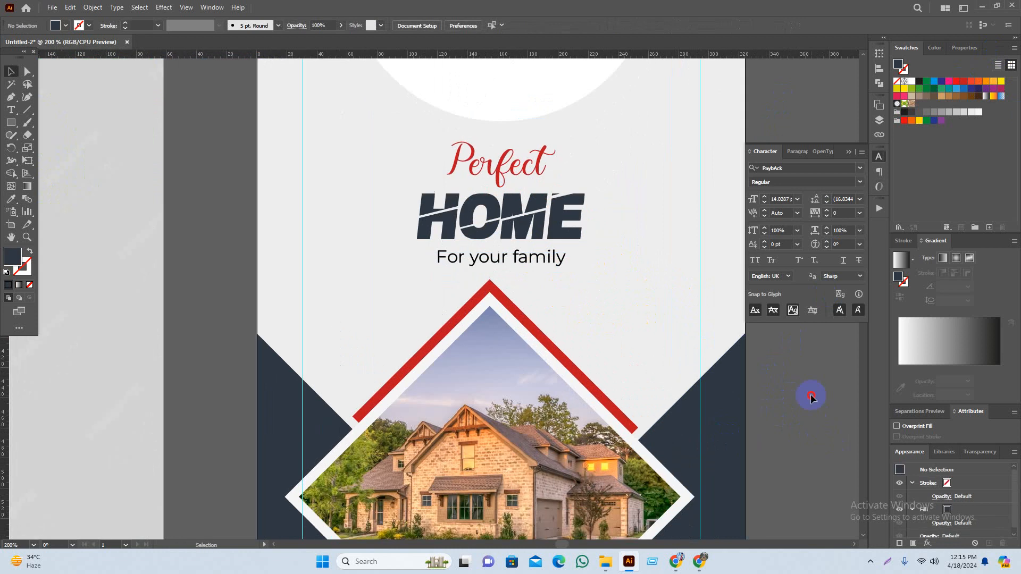
Fill the "For your family" text with a dark grey swatch from the greyscale group
left_click(513, 234)
left_click(519, 256)
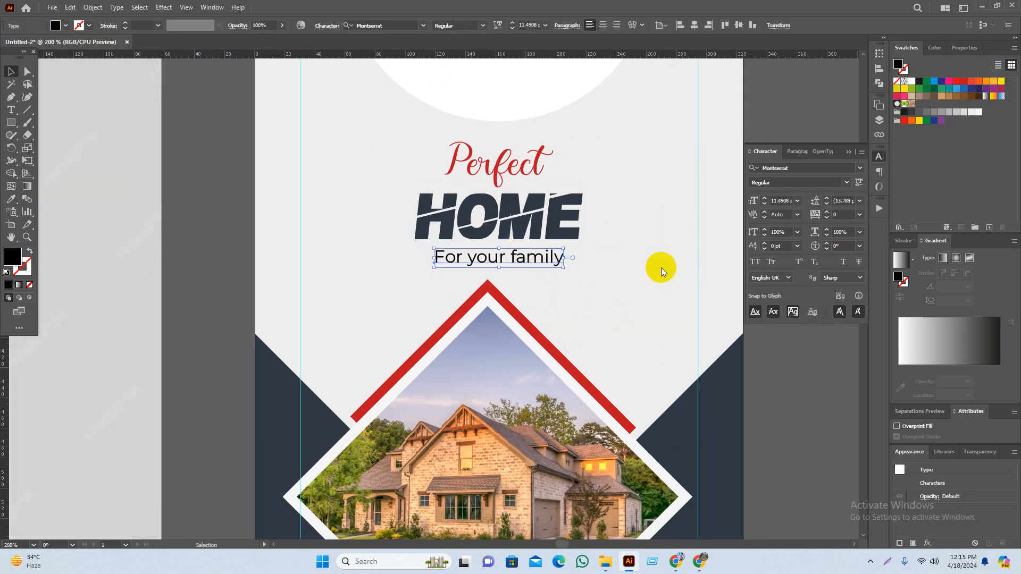
left_click(911, 112)
left_click(904, 113)
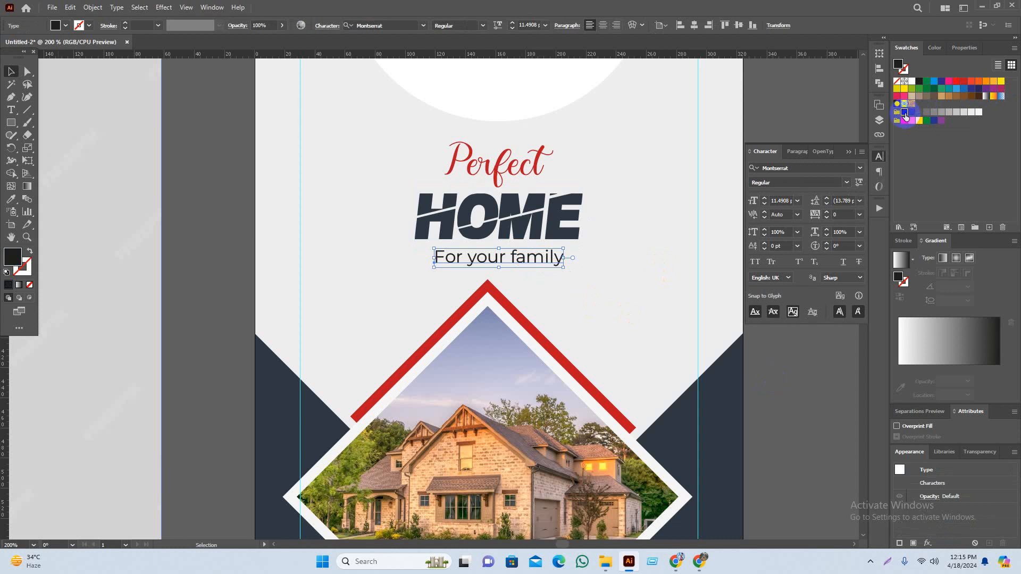
Swap the headline colours by filling "HOME" with the red swatch and "Perfect" with the dark navy of the side shape
left_click(516, 232)
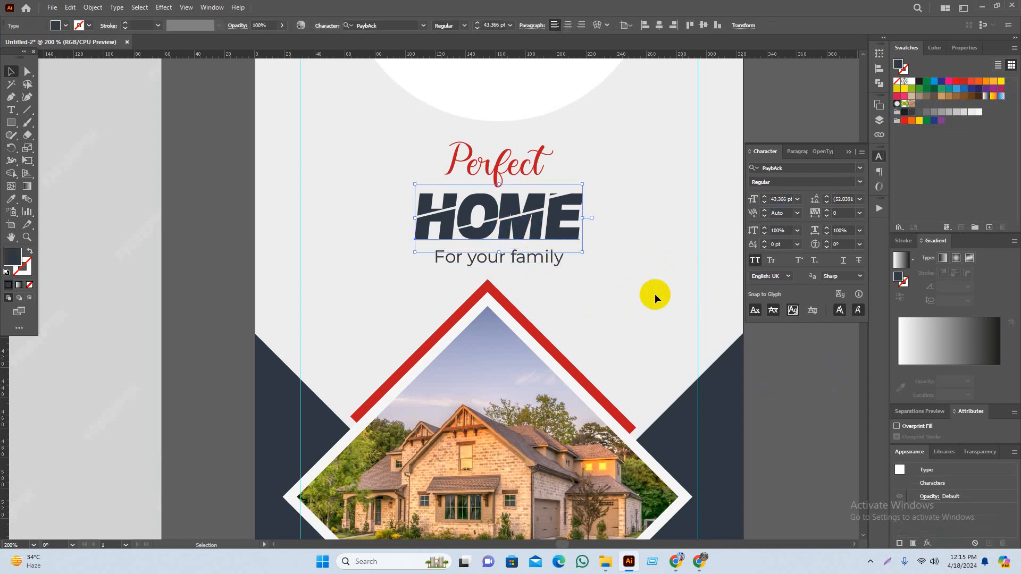
left_click(963, 82)
left_click(444, 159)
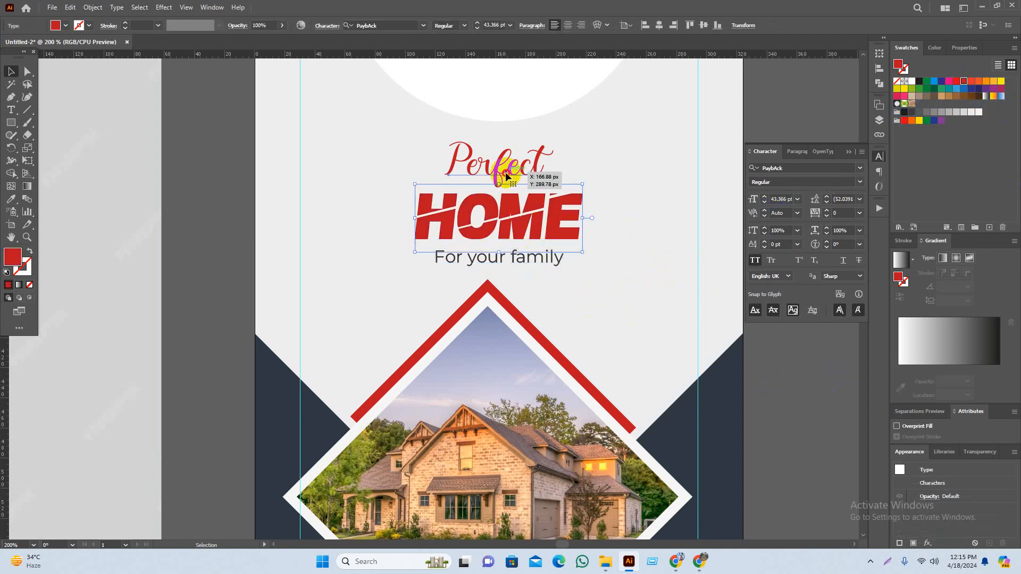
key("i")
left_click(729, 391)
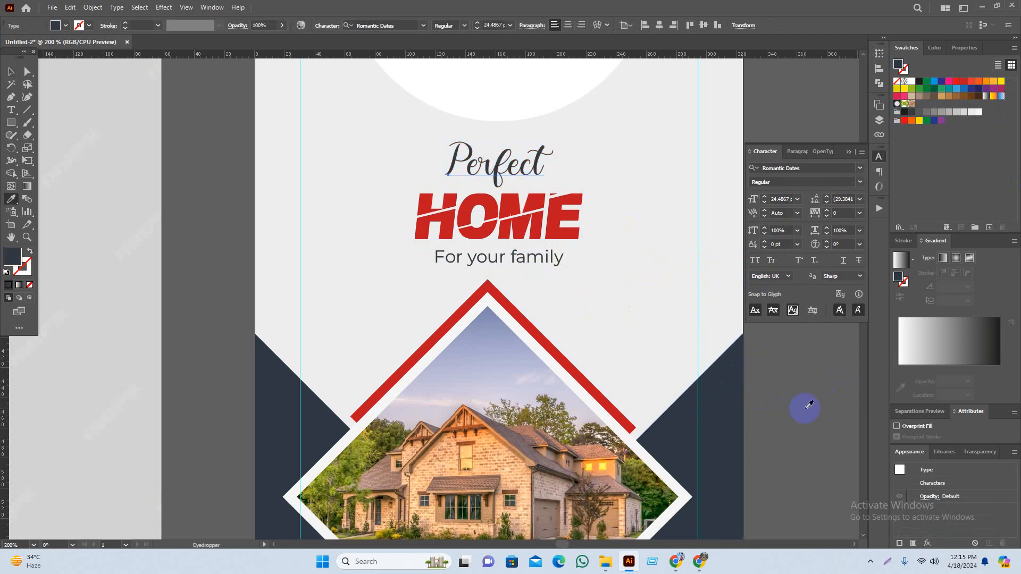
key("v")
left_click(827, 435)
left_click_drag(827, 435, 722, 312)
Fill the diamond outline around the house photo with the dark navy sampled from the side shape
scroll(794, 383, "down", 2)
scroll(614, 243, "up", 1)
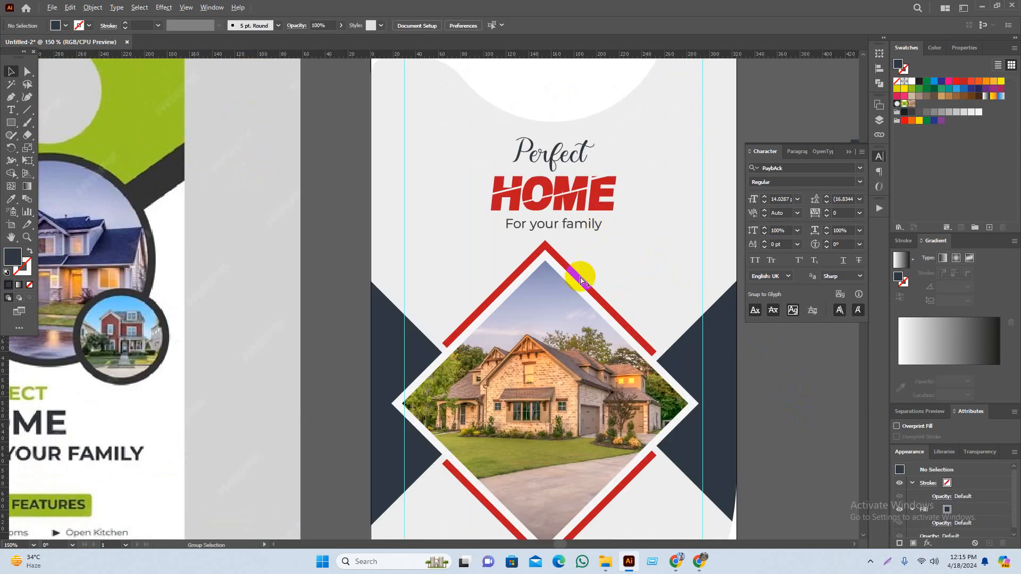
left_click(577, 271)
key("i")
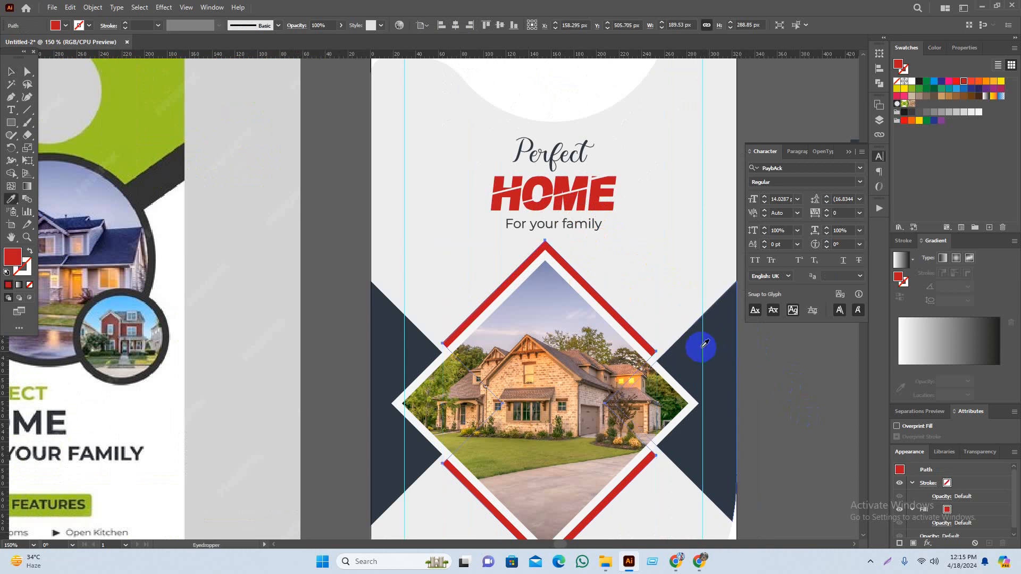
left_click(701, 347)
key("v")
left_click(772, 365)
left_click_drag(782, 392, 777, 369)
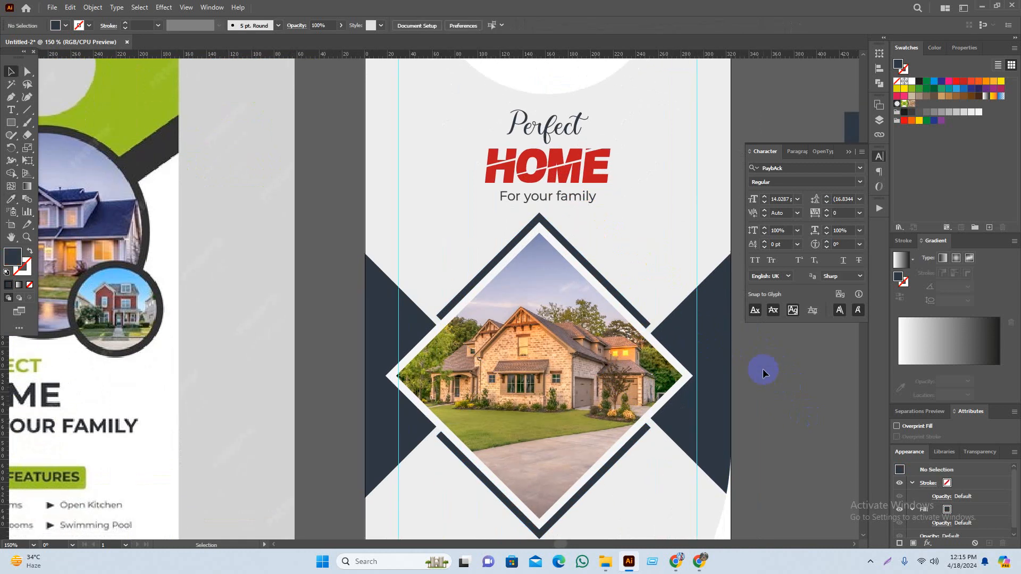
scroll(762, 368, "down", 2)
left_click_drag(808, 387, 764, 414)
scroll(564, 212, "up", 1)
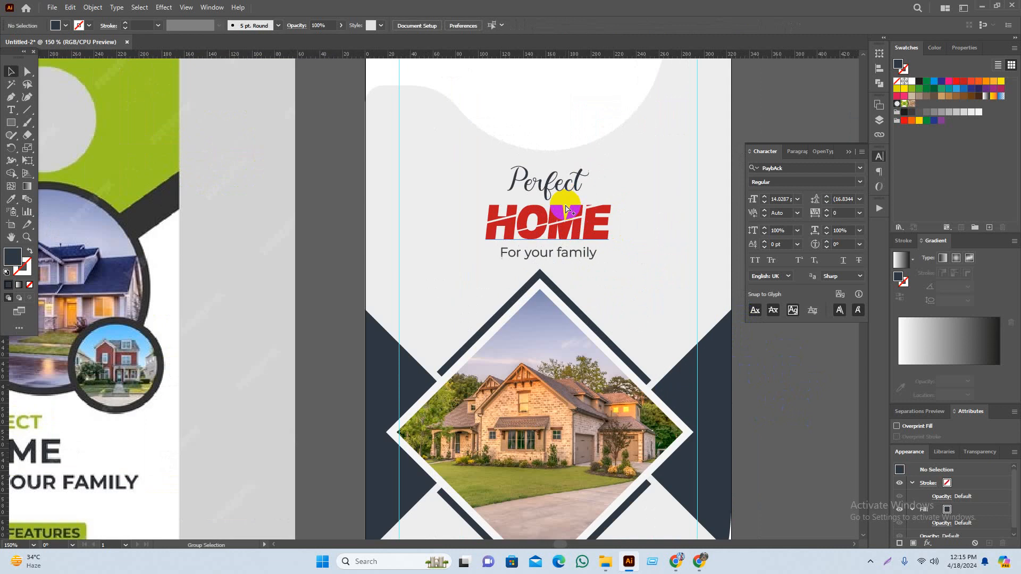
Enlarge the "Perfect", "HOME" and "For your family" texts together slightly from their common centre
left_click(606, 224)
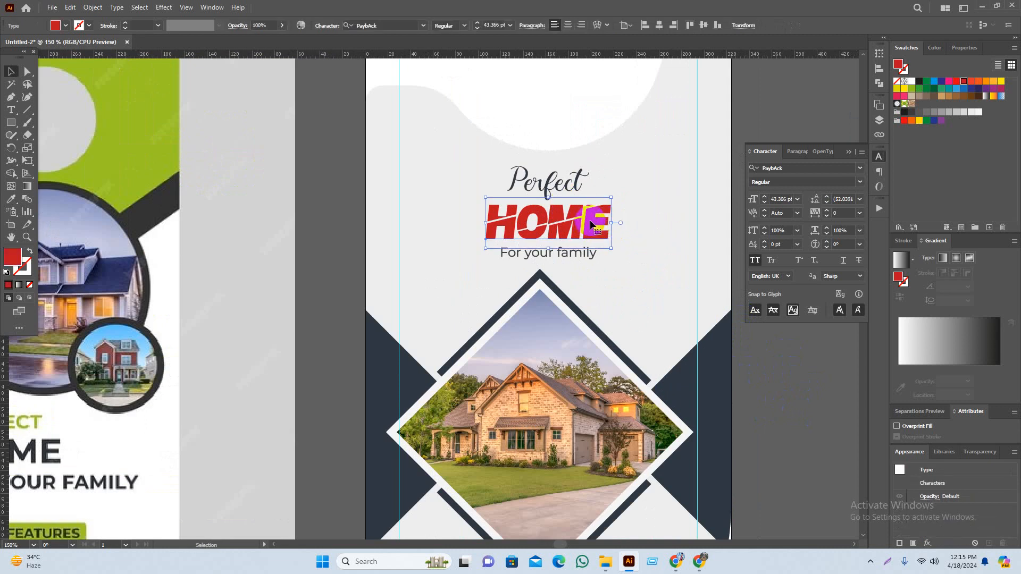
left_click(557, 254, "shift")
left_click(565, 192, "shift")
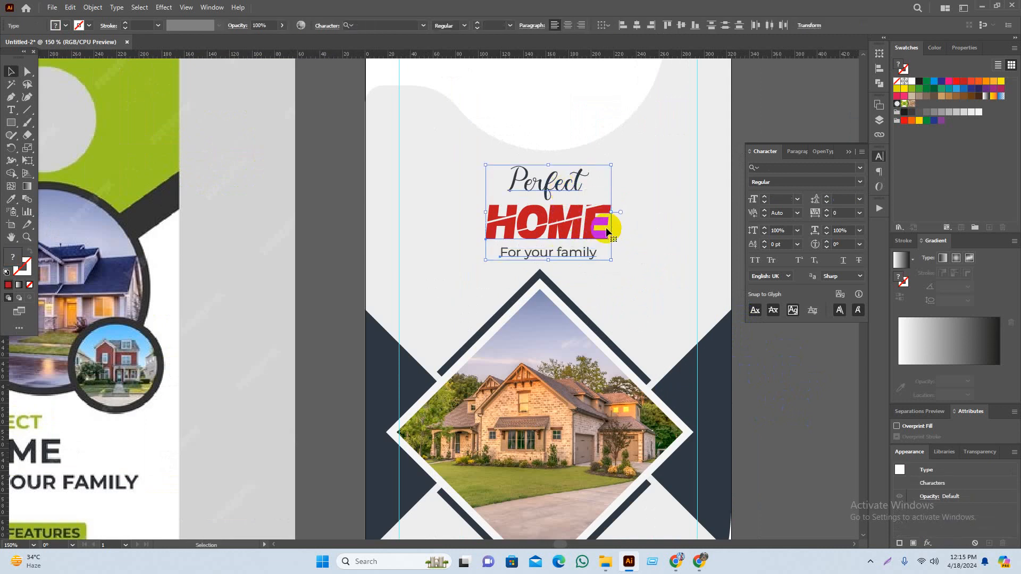
left_click_drag(615, 212, 620, 212)
left_click(795, 436)
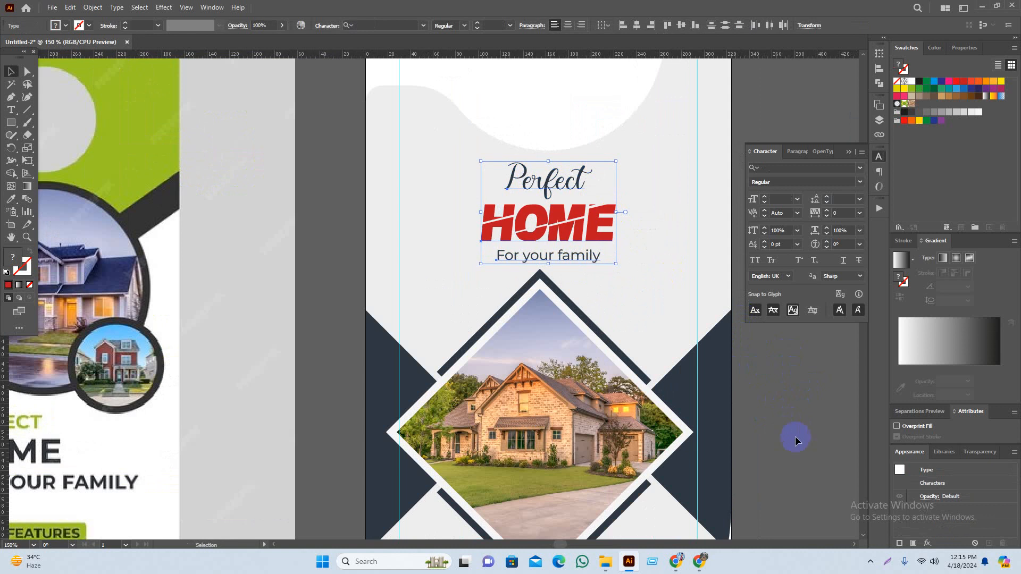
left_click_drag(808, 419, 796, 416)
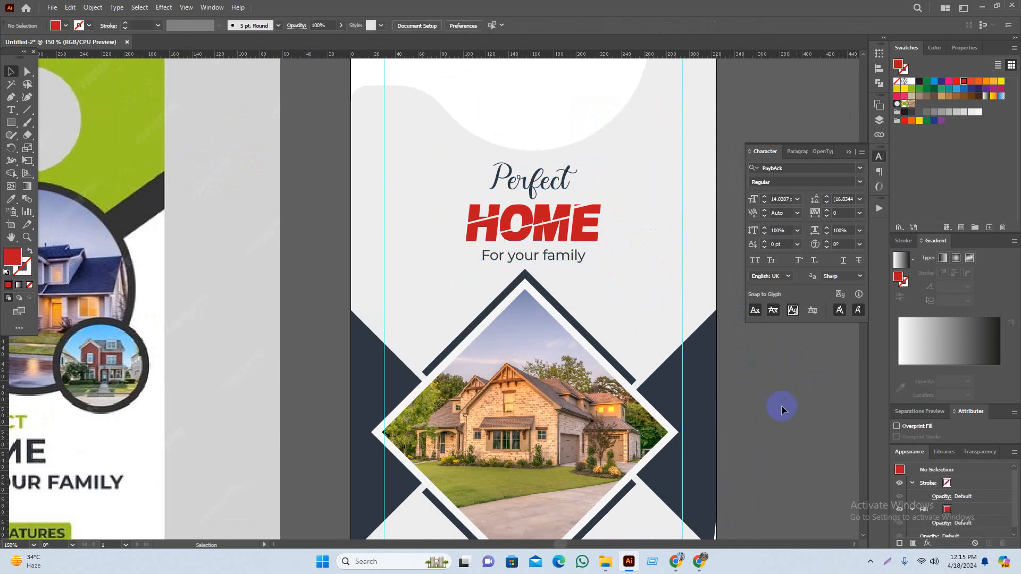
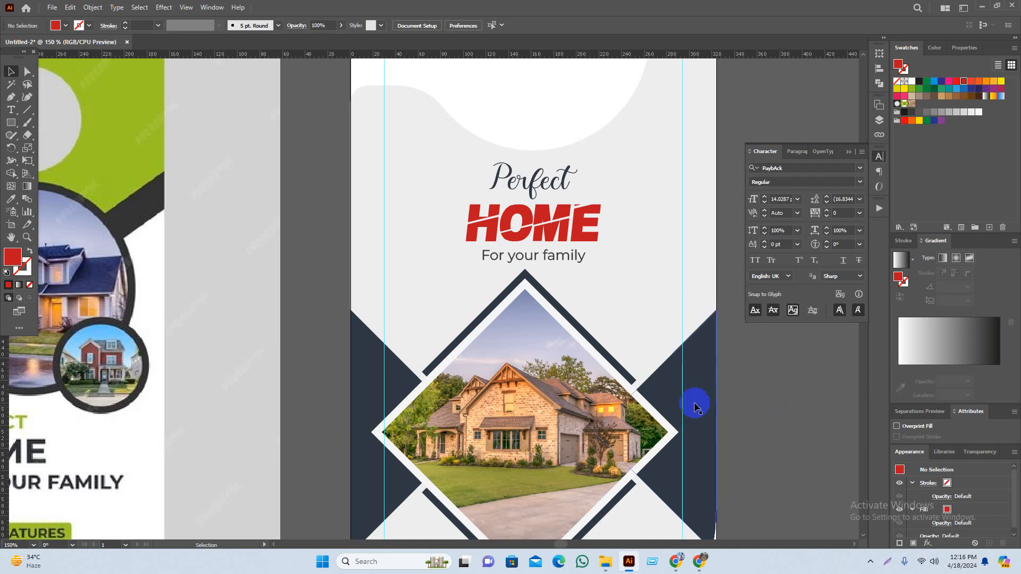
Group the house photo, its white frame and the diamond outline, and centre the group horizontally on the artboard
left_click_drag(695, 404, 687, 363)
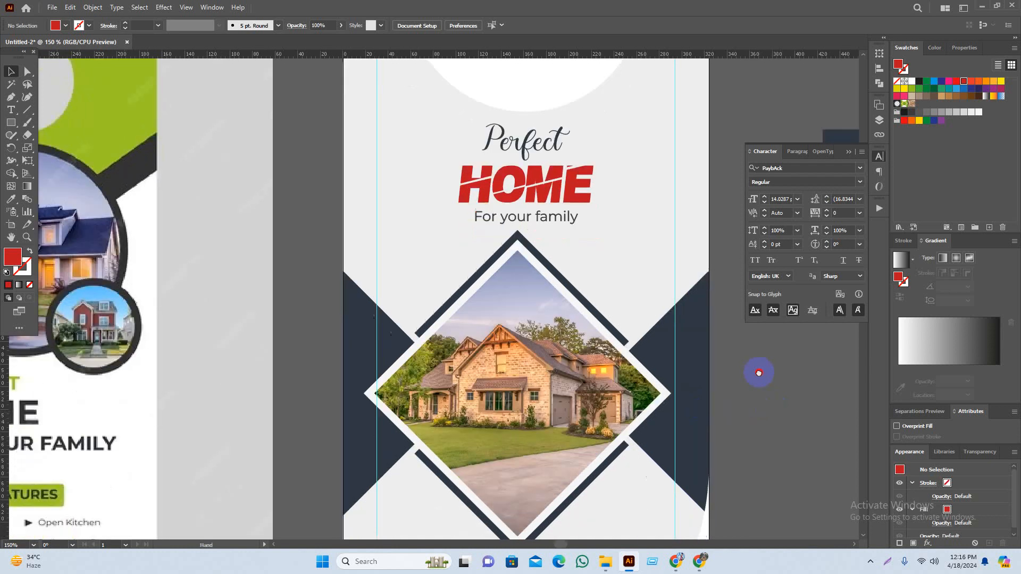
left_click(580, 382)
left_click_drag(708, 420, 720, 341)
left_click(597, 456)
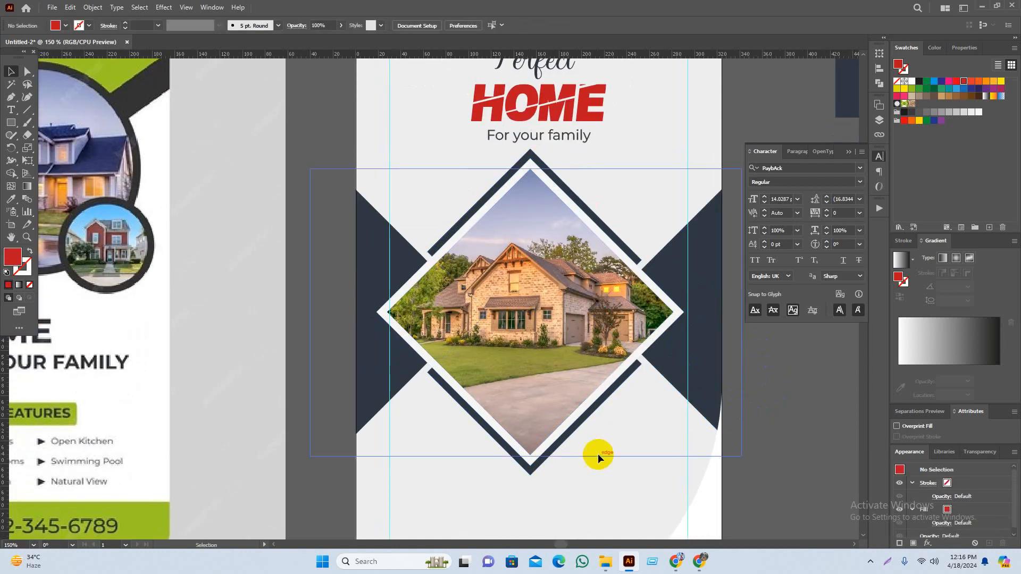
left_click(530, 396)
key("ctrl+g")
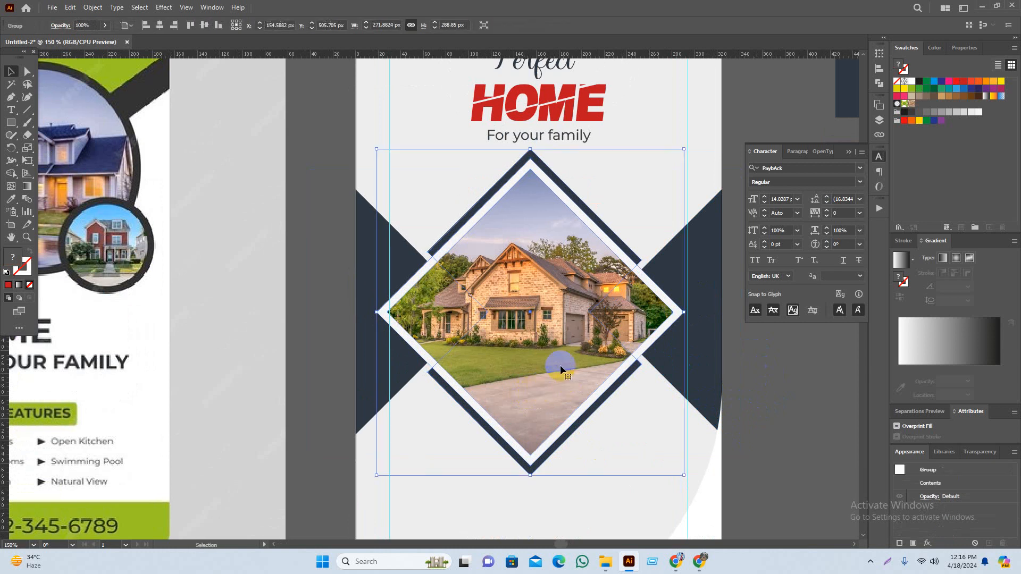
left_click(649, 377)
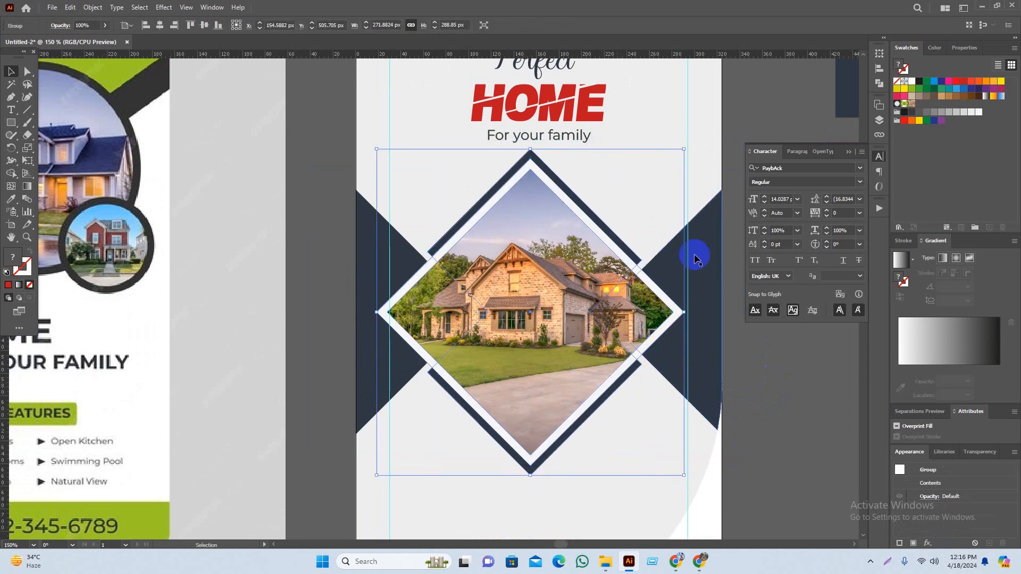
left_click(166, 26)
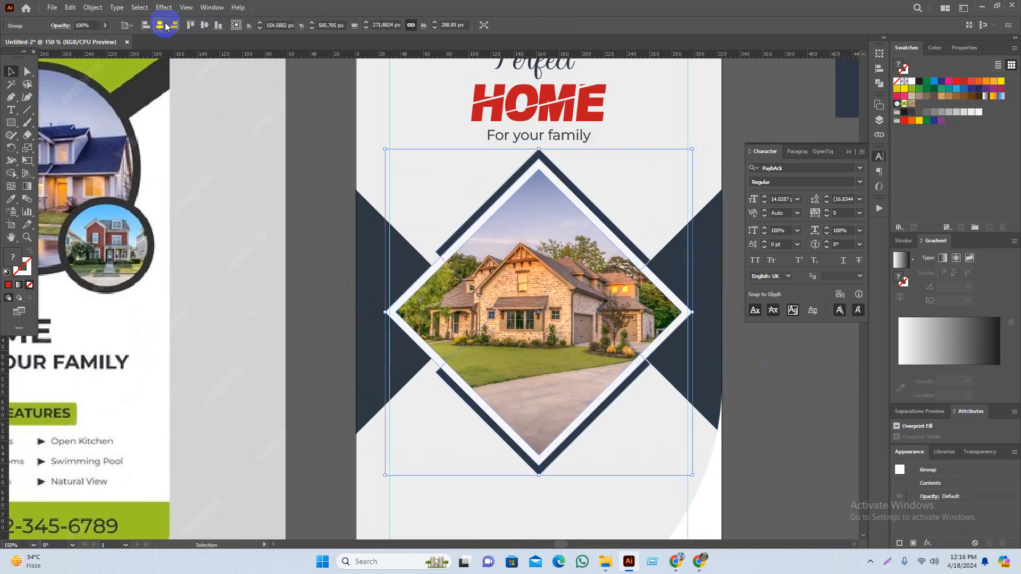
left_click(808, 392)
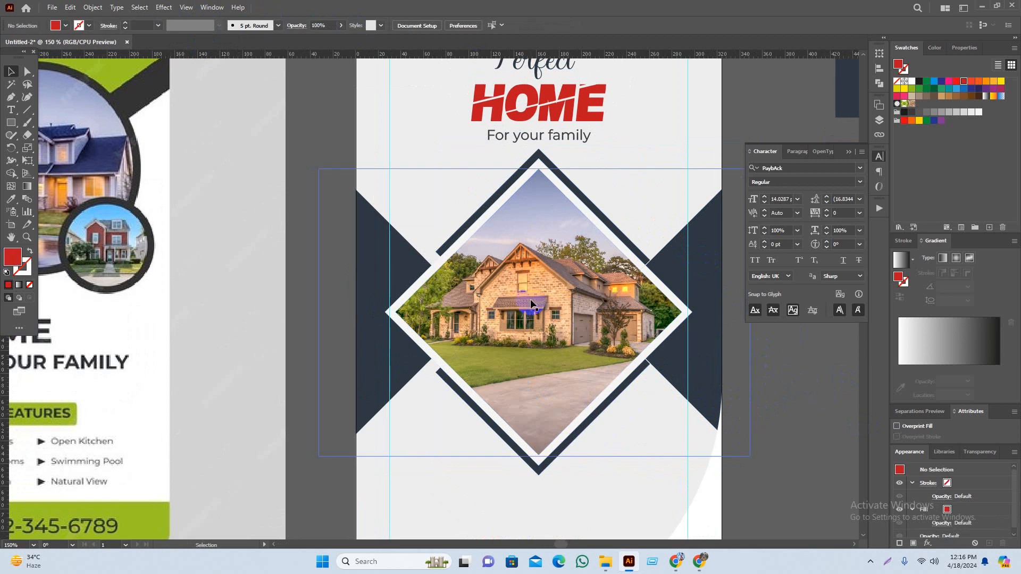
left_click(401, 255)
left_click_drag(401, 255, 371, 259)
key("ctrl+z")
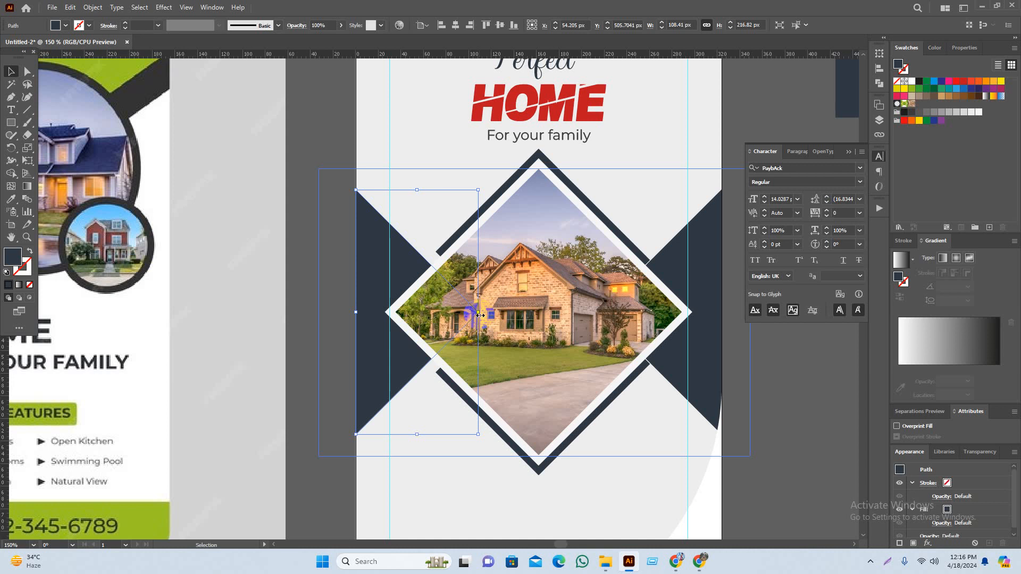
left_click(777, 392)
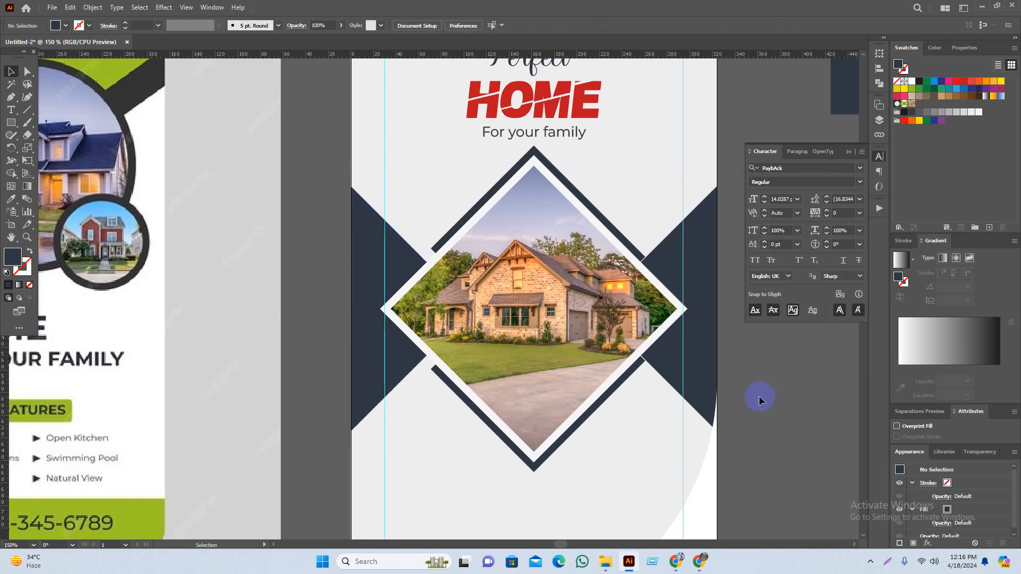
Ungroup the diamond photo artwork and delete the dark navy outline shape behind the white frame
scroll(462, 262, "up", 1)
left_click(439, 250)
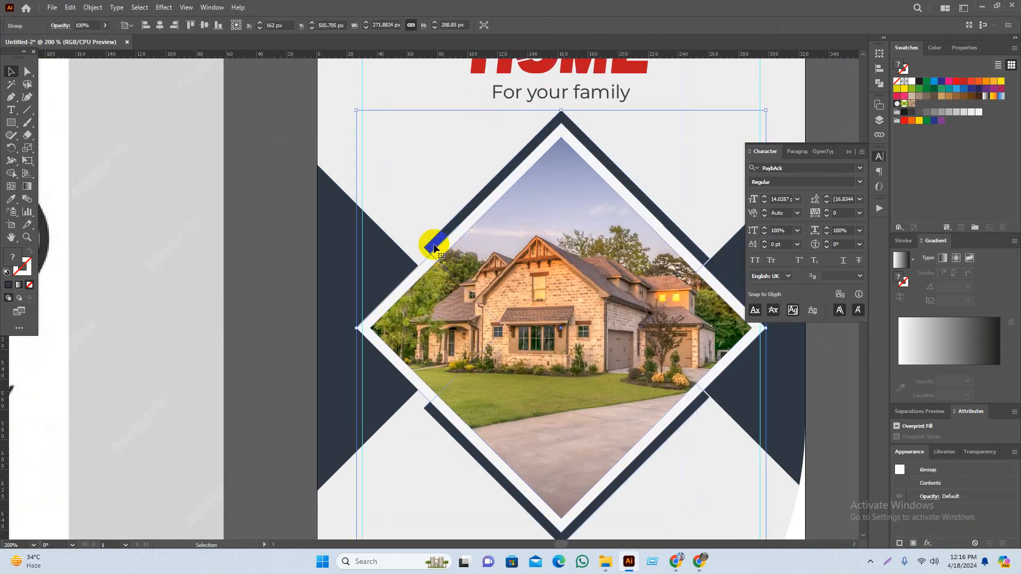
key("a")
left_click(409, 259)
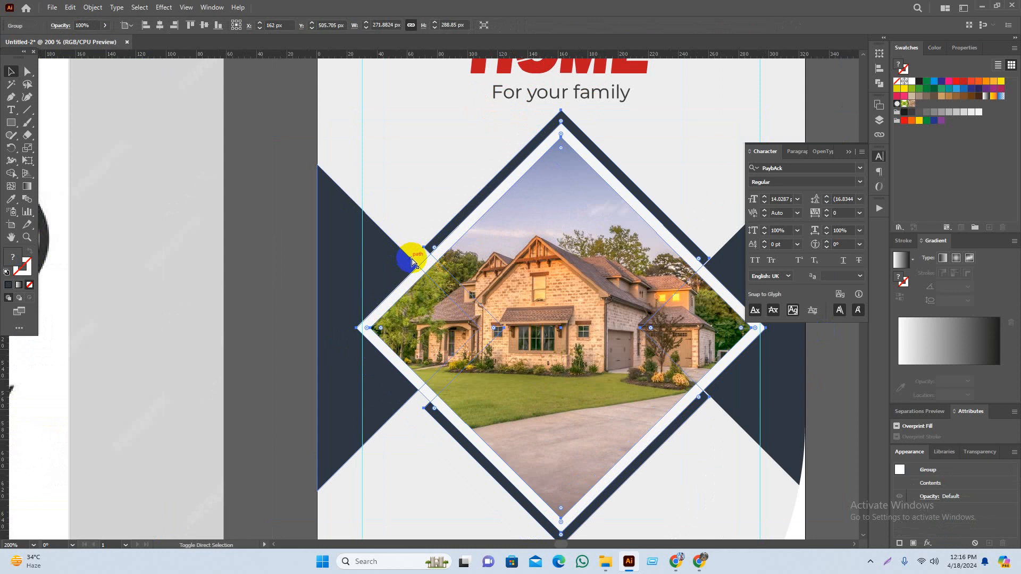
double_click(454, 219)
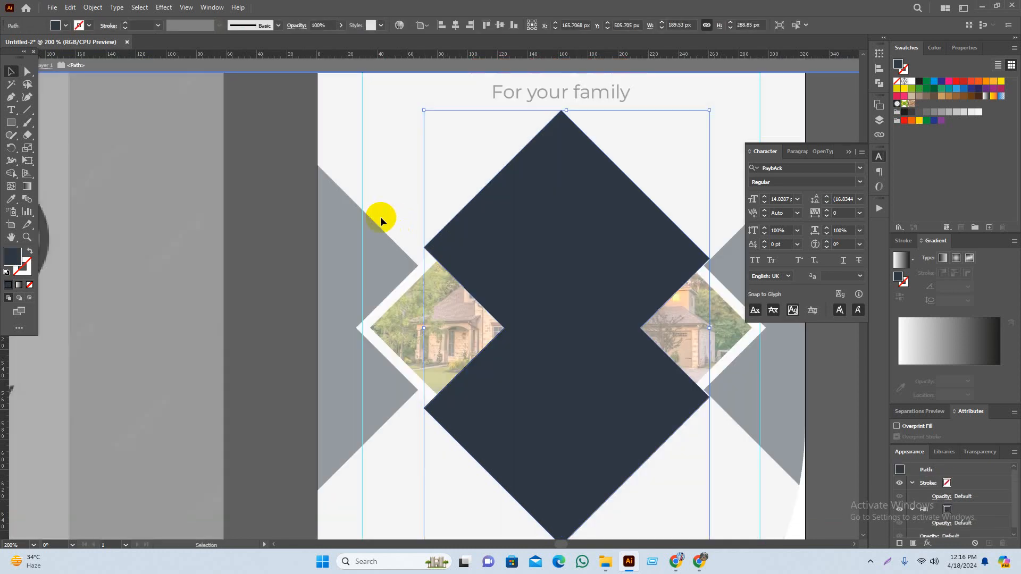
left_click(551, 69)
scroll(480, 208, "right", 2)
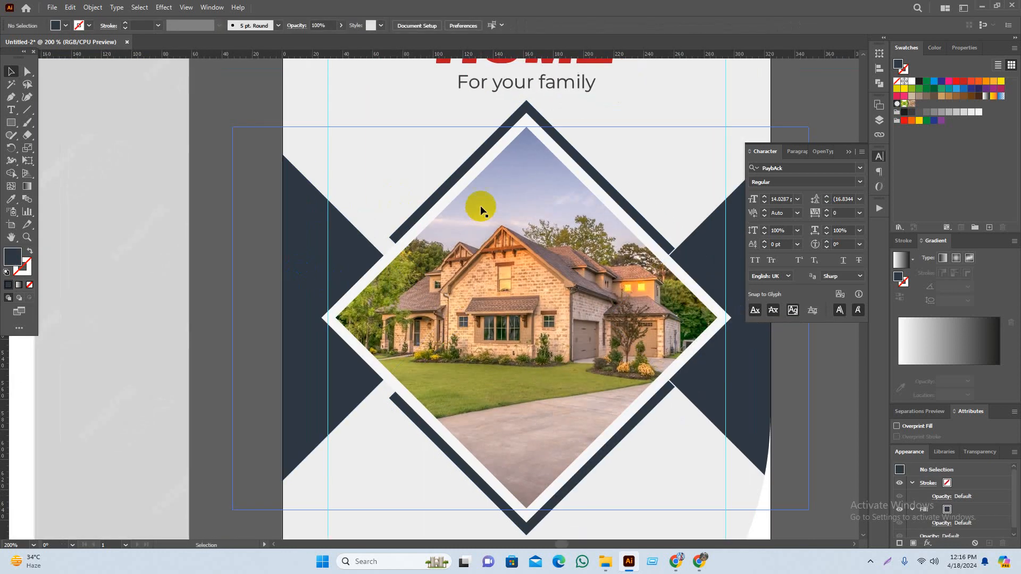
left_click_drag(432, 198, 387, 241)
key("Delete")
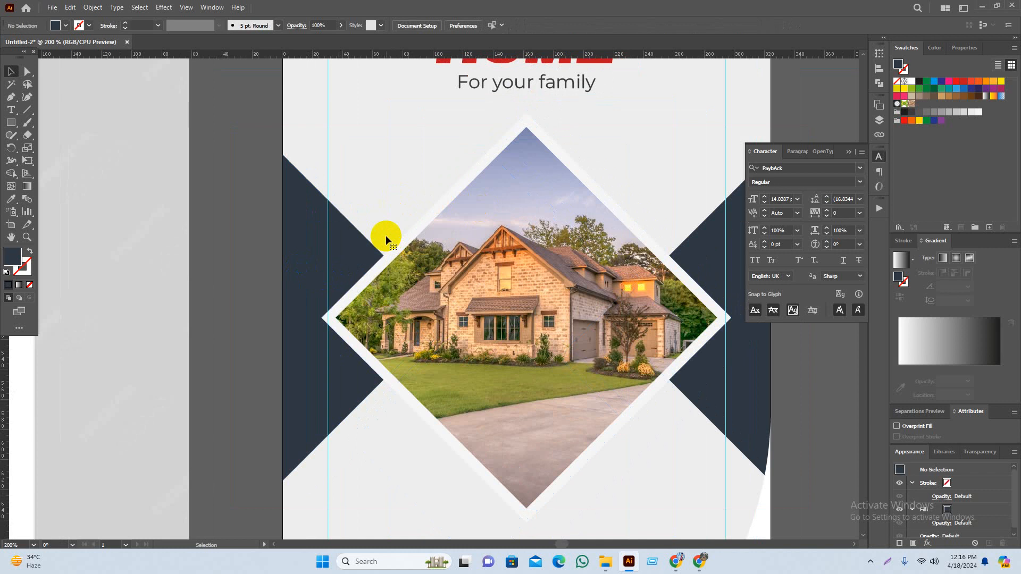
Centre the white diamond frame and the clipped house photo horizontally on the artboard
left_click_drag(448, 229, 433, 226)
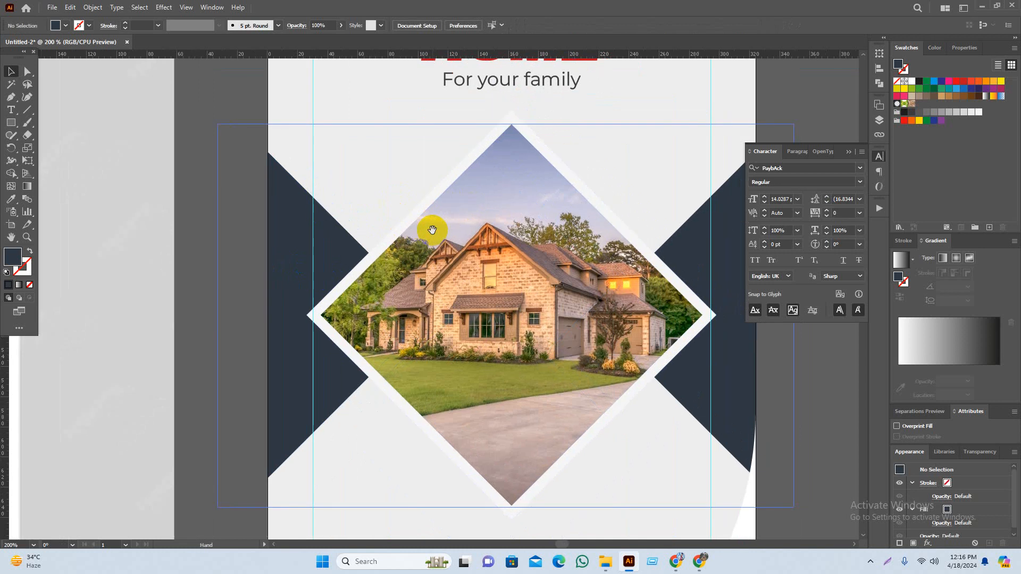
left_click(707, 314)
left_click(451, 28)
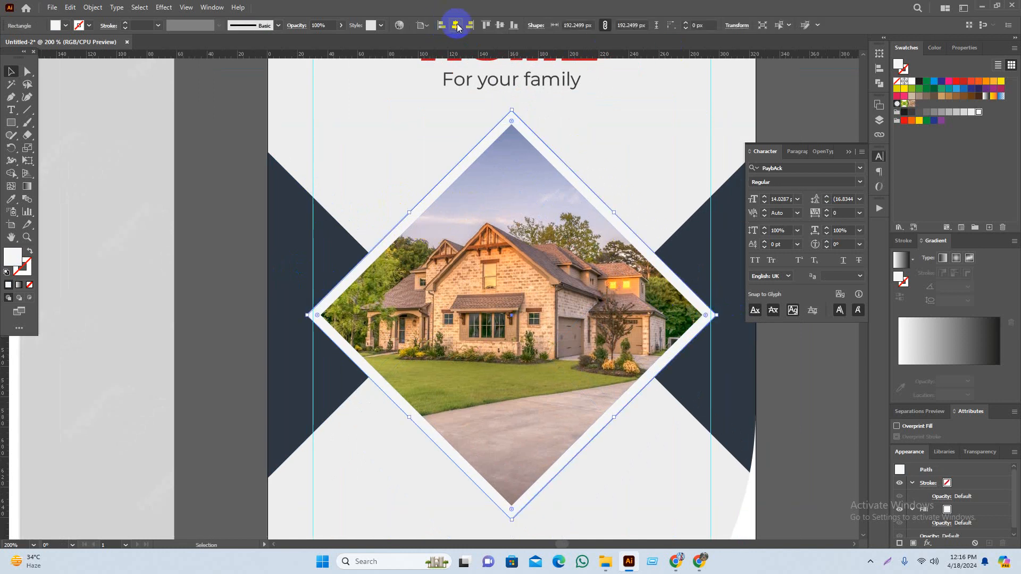
left_click(543, 212)
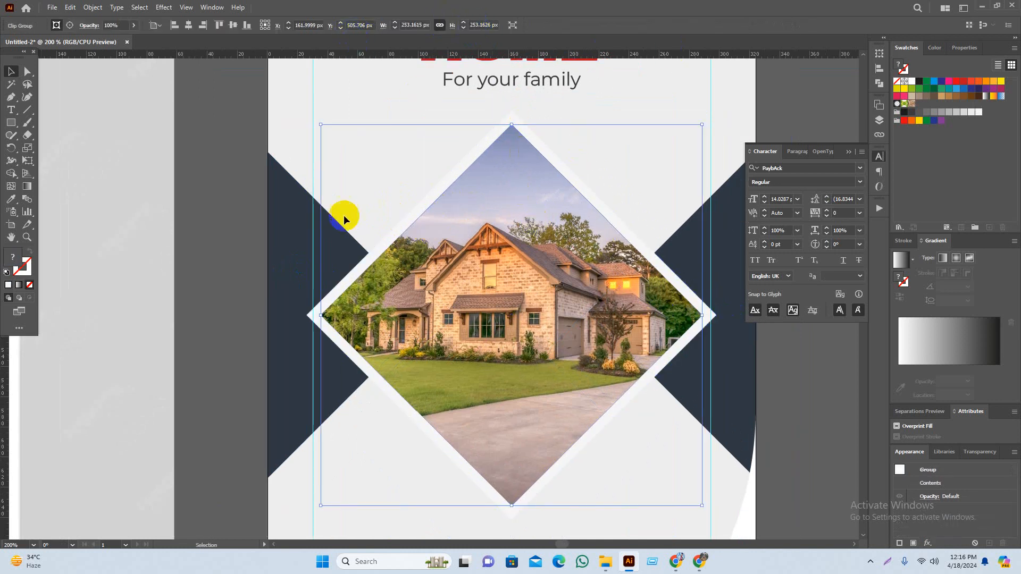
left_click(190, 25)
left_click(205, 188)
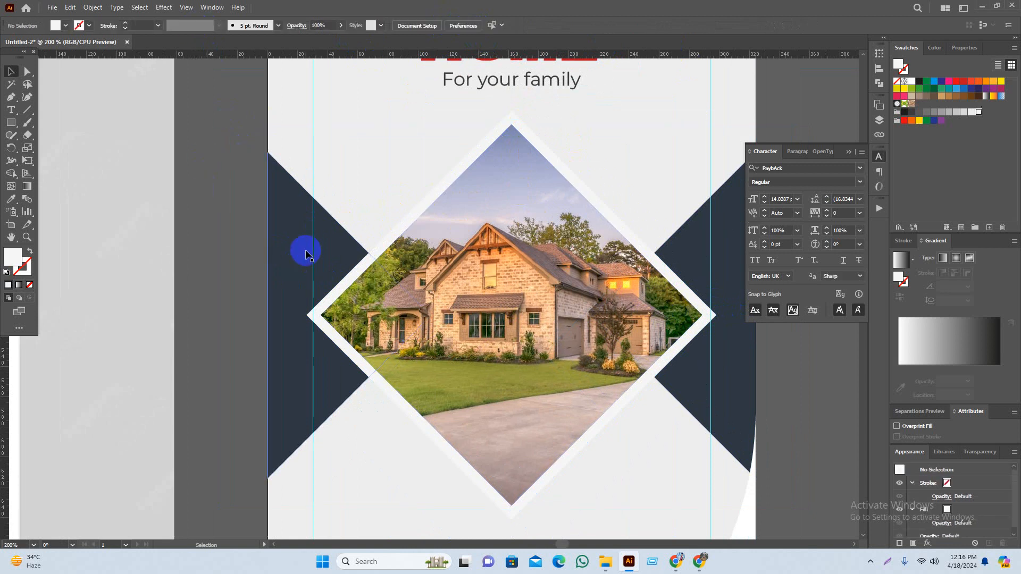
Create a larger diamond from the white frame with Offset Path, using a 6 px offset and miter joins
left_click(414, 212)
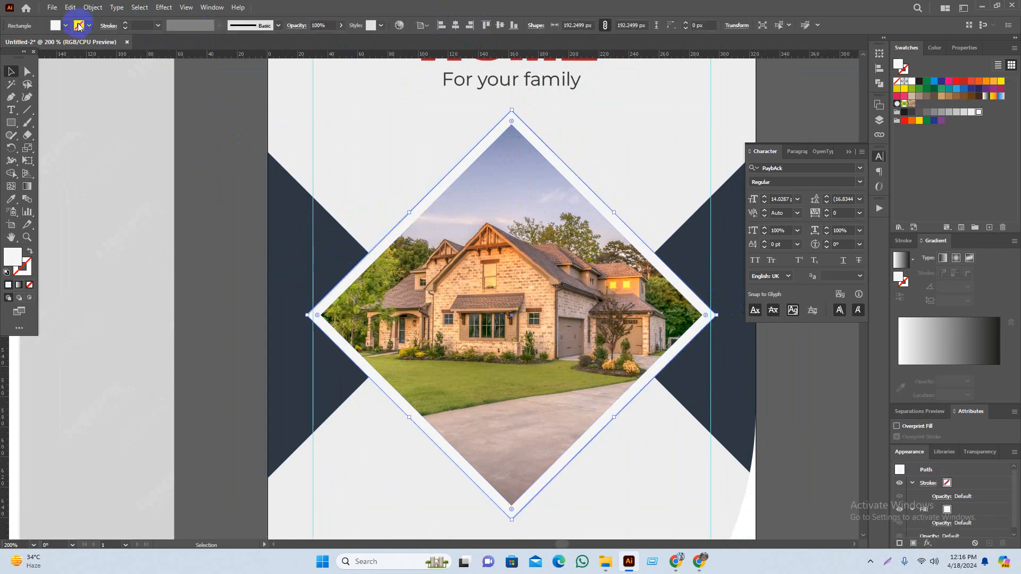
left_click(92, 7)
mouse_move(144, 267)
left_click(269, 305)
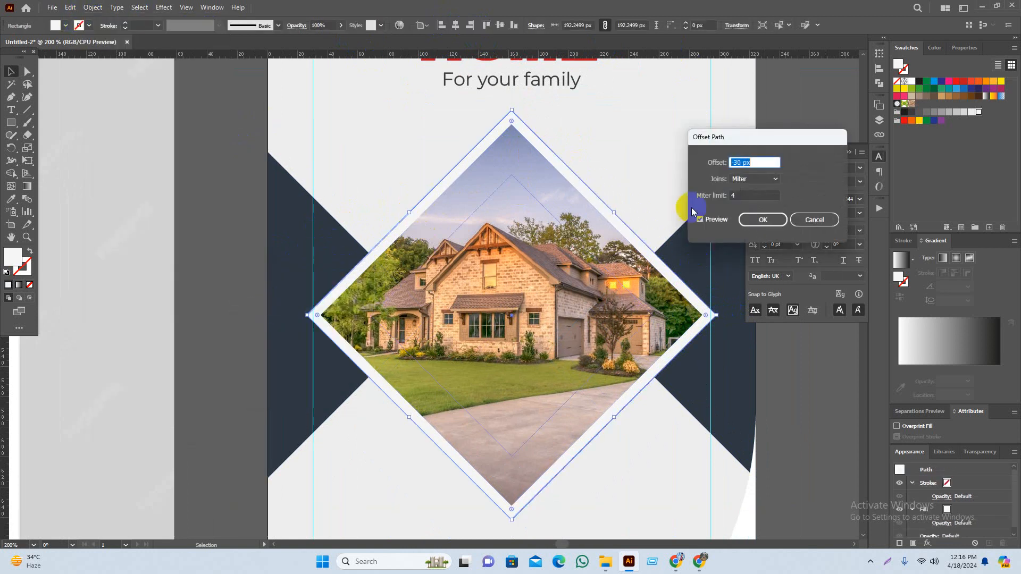
scroll(770, 165, "up", 1)
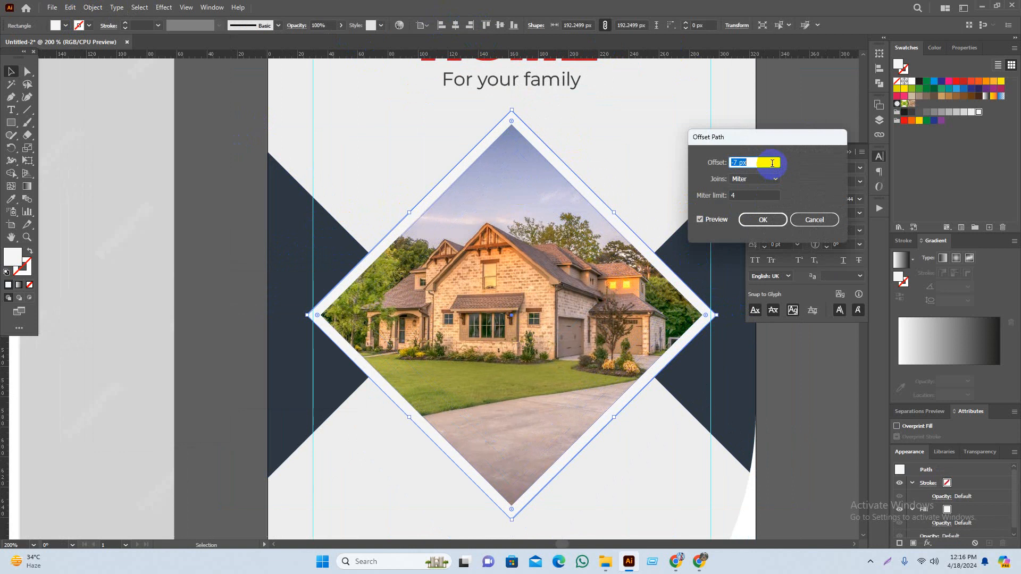
scroll(772, 163, "up", 14)
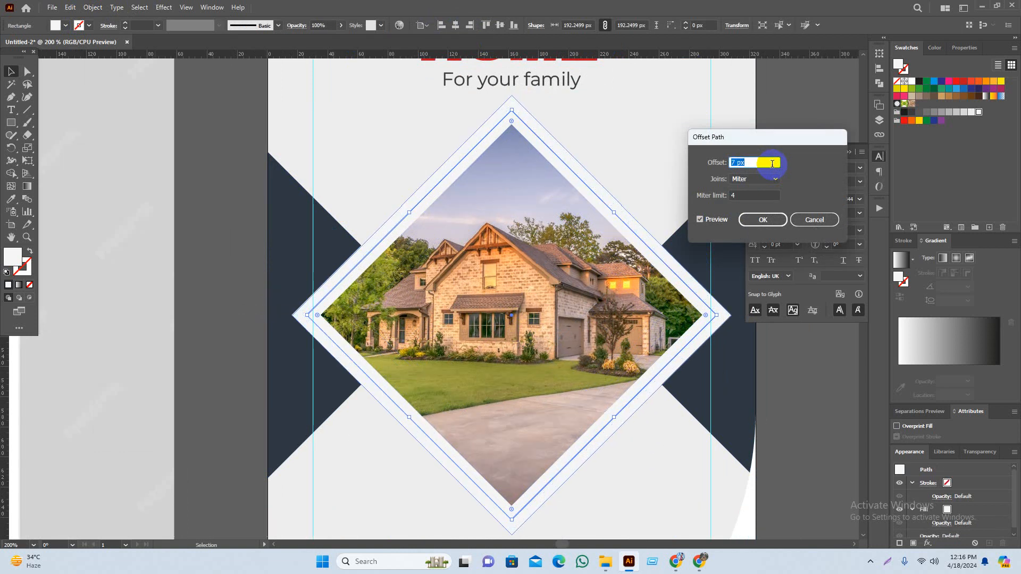
scroll(772, 164, "down", 1)
left_click(762, 220)
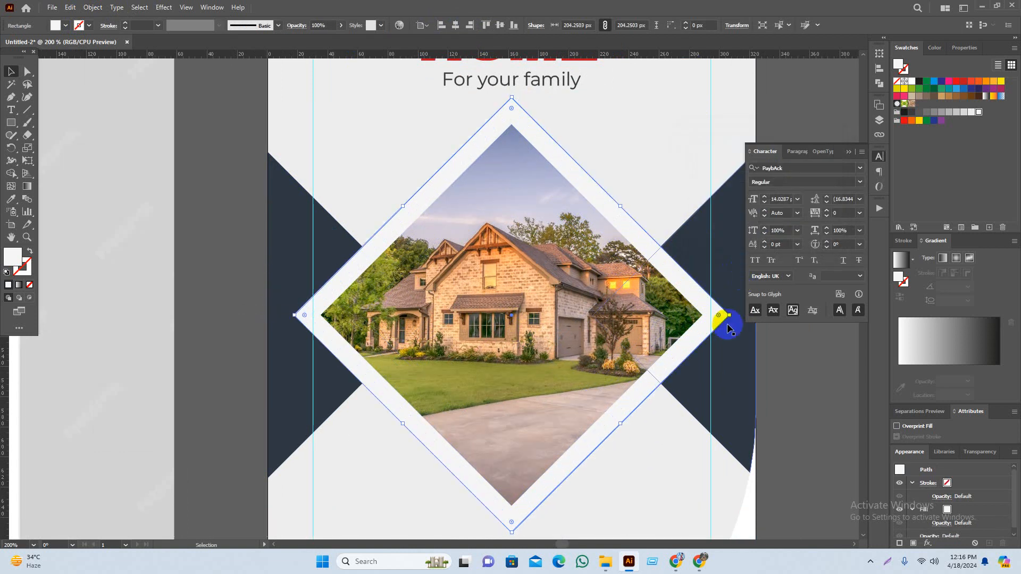
Fill the new offset diamond with the dark navy sampled from the side shape
key("i")
left_click(736, 365)
key("v")
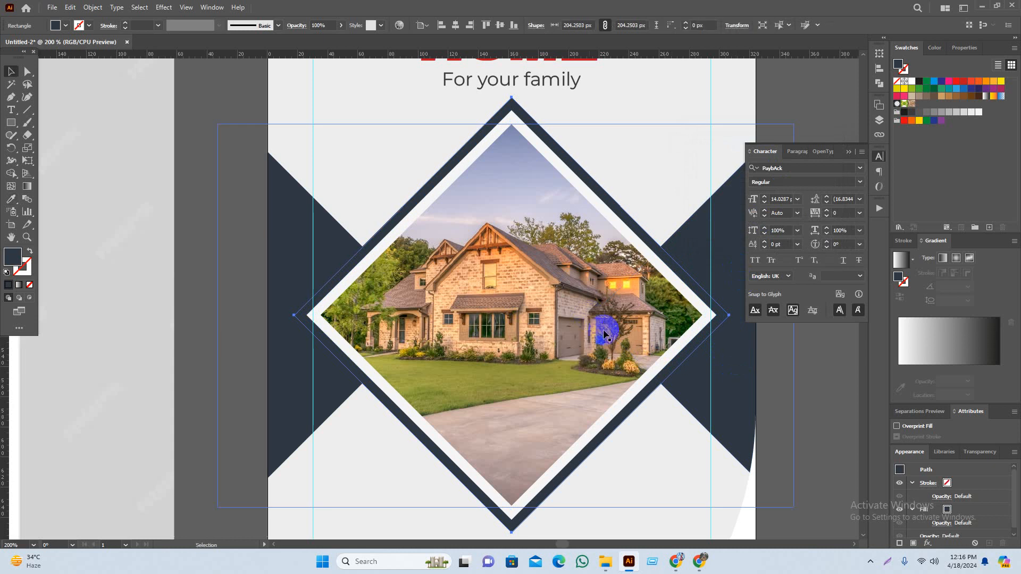
Select both dark side shapes and create enlarged copies with Offset Path at 6 px
left_click(694, 246)
left_click(285, 261, "shift")
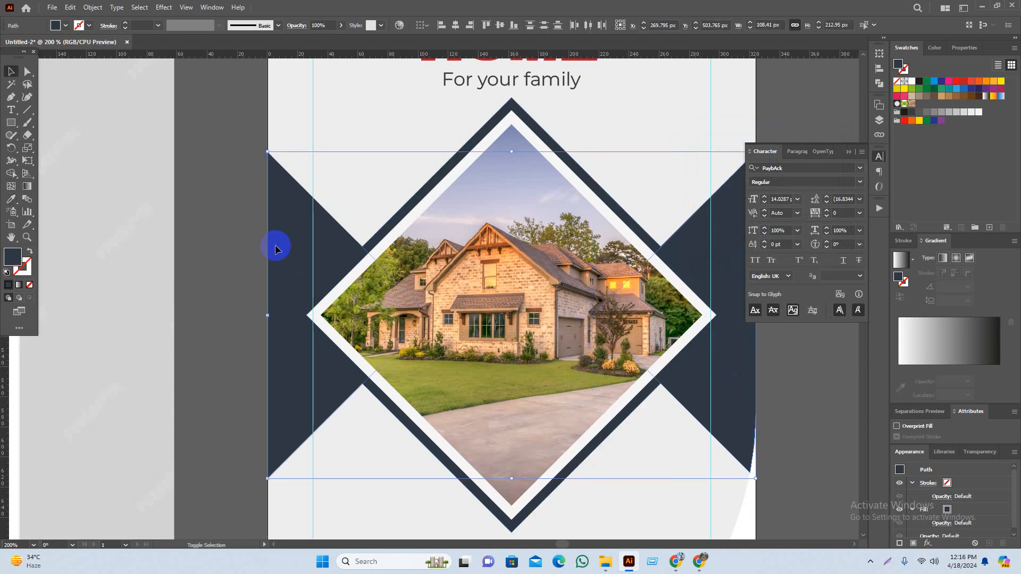
left_click(92, 7)
mouse_move(137, 266)
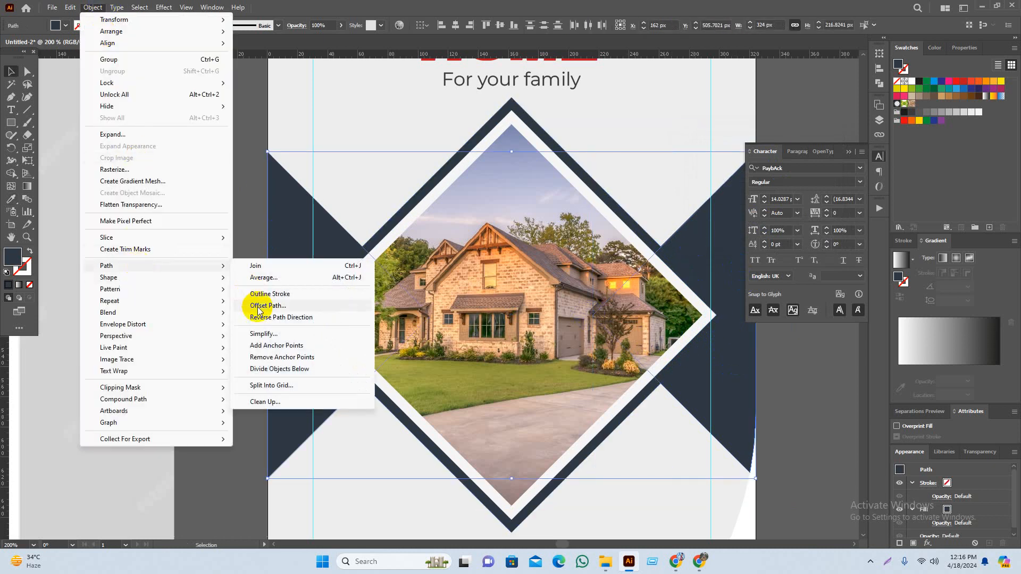
left_click(253, 303)
left_click(762, 220)
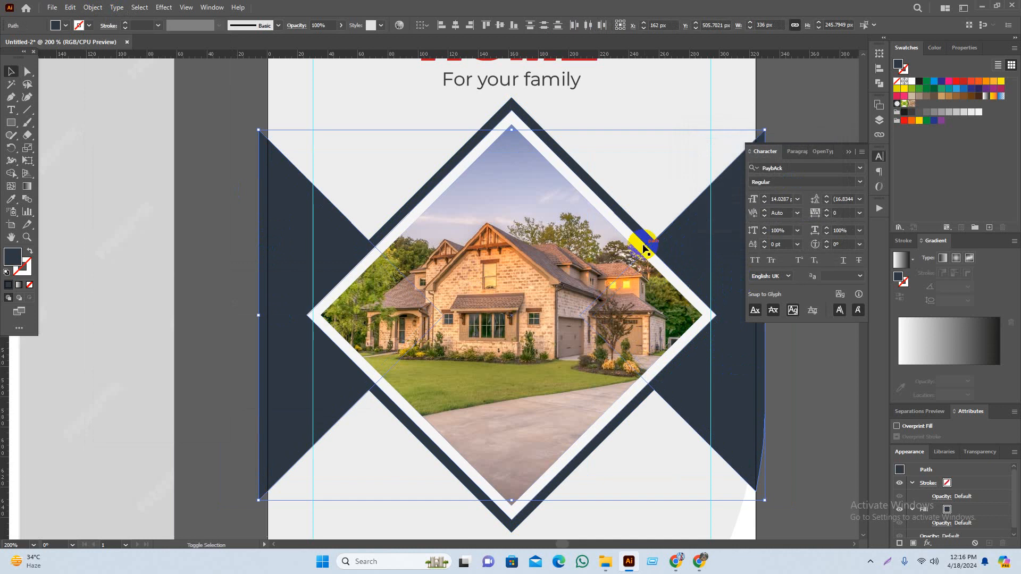
Remove the parts of the navy diamond outline and enlarged copies that overlap the side shapes with Shape Builder, leaving gaps beside them
left_click(10, 173)
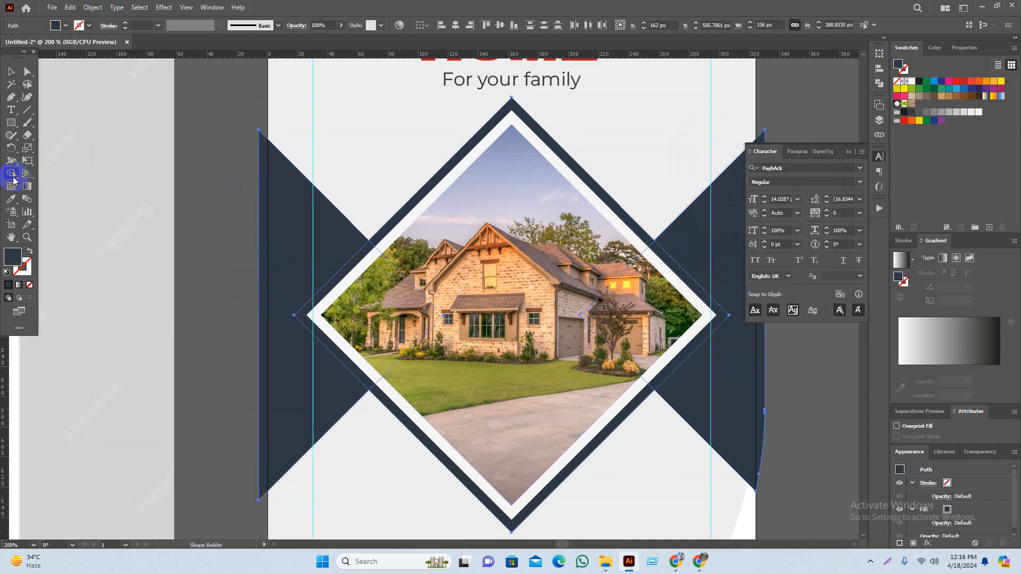
left_click(267, 311)
left_click(678, 318)
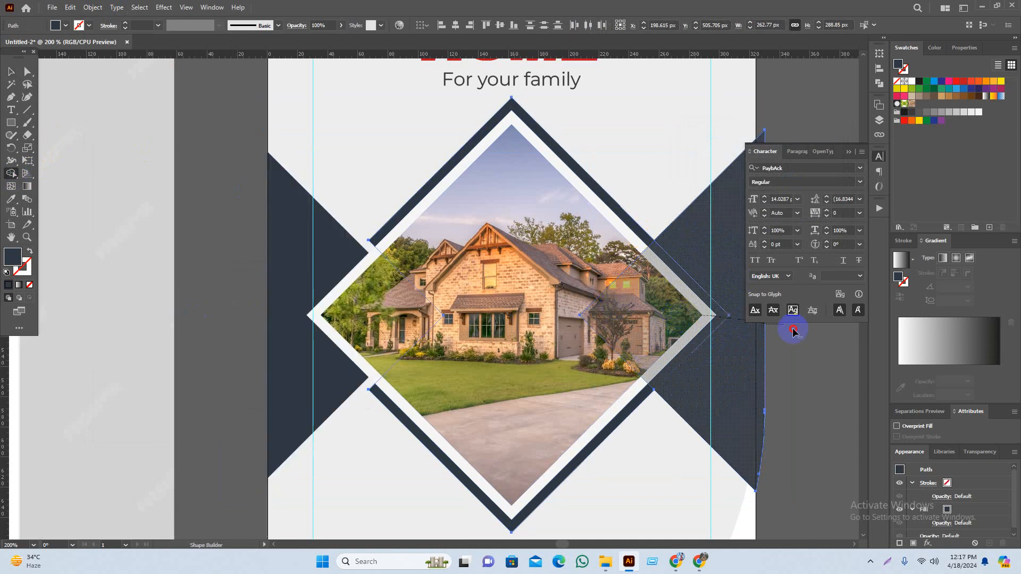
key("v")
left_click(804, 376)
left_click_drag(820, 394, 788, 428)
Compare the overall door hanger layout, from the headline down to the empty area below the photo, with the reference template
scroll(713, 351, "down", 1)
scroll(578, 158, "down", 3)
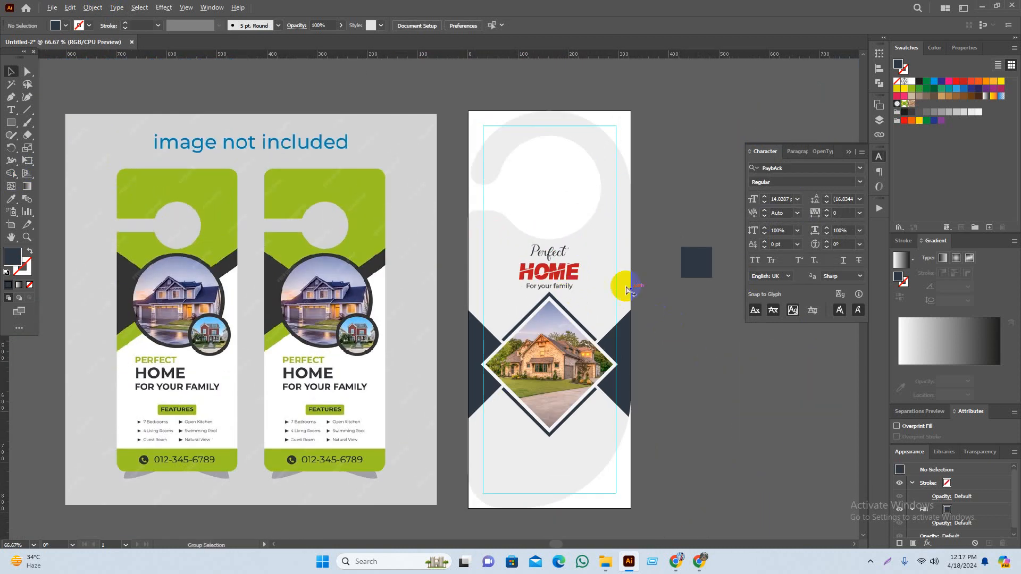
scroll(588, 264, "up", 1)
scroll(760, 436, "down", 1)
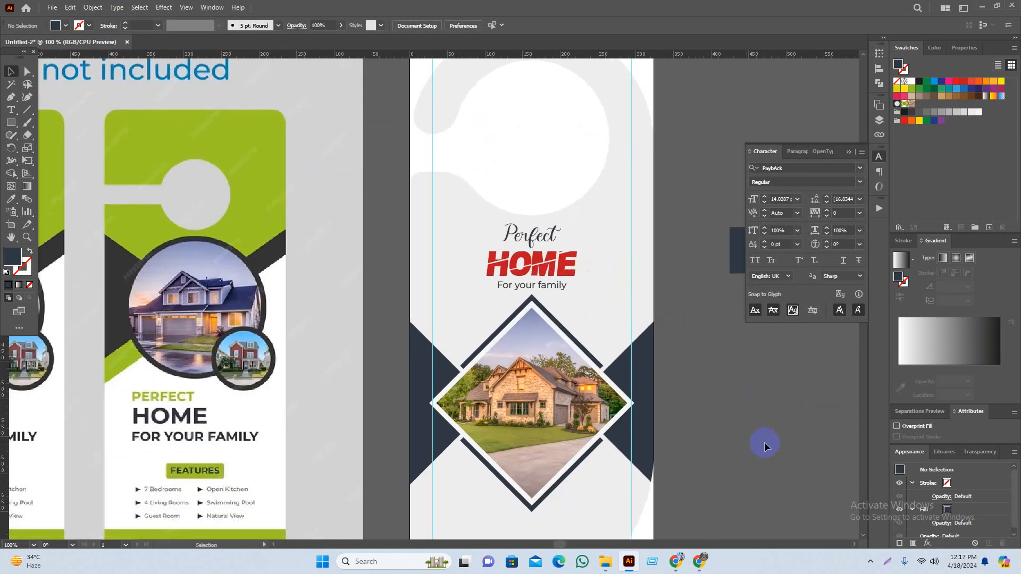
scroll(739, 367, "down", 2)
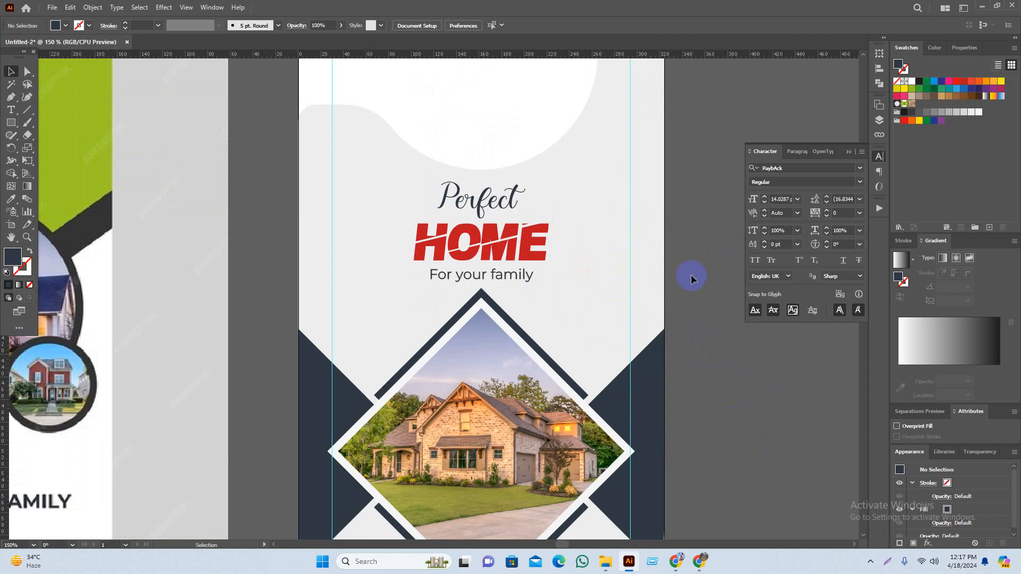
left_click_drag(690, 276, 712, 288)
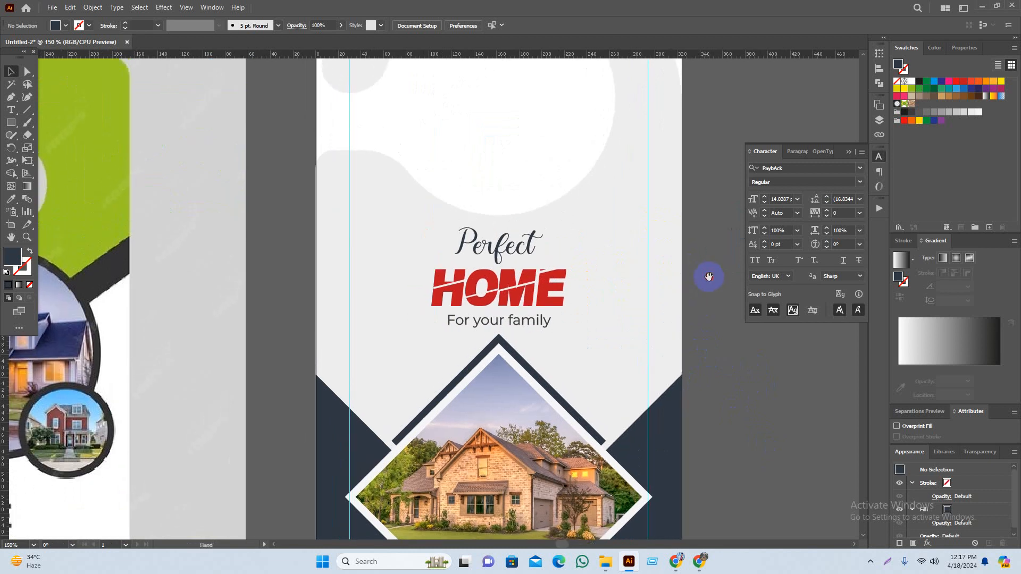
scroll(703, 337, "down", 1)
left_click_drag(745, 389, 710, 314)
scroll(718, 393, "down", 5)
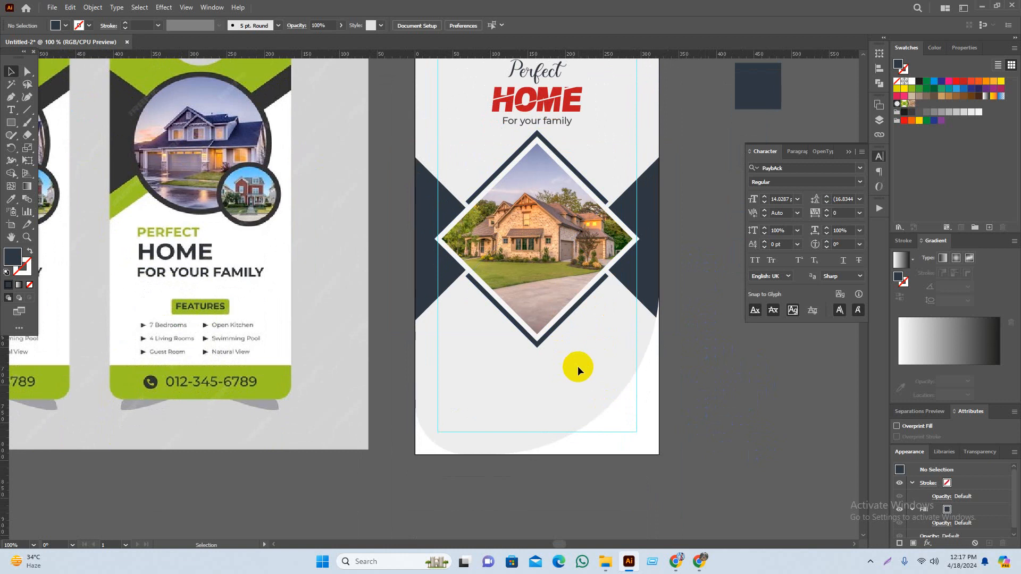
left_click_drag(737, 399, 747, 396)
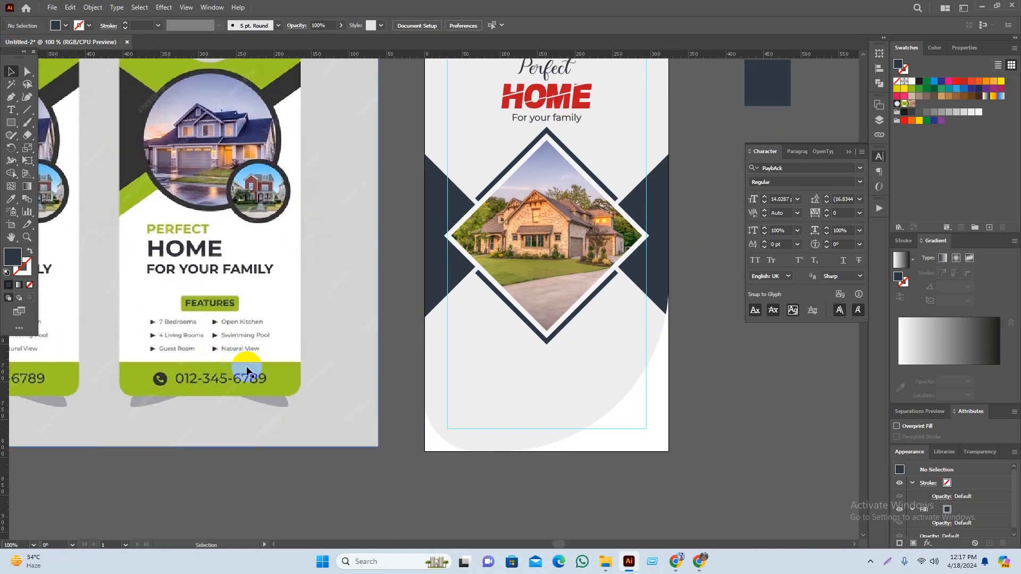
Add a placeholder phone number made of zeros and place it near the bottom-left margin guide of the door hanger
left_click(11, 111)
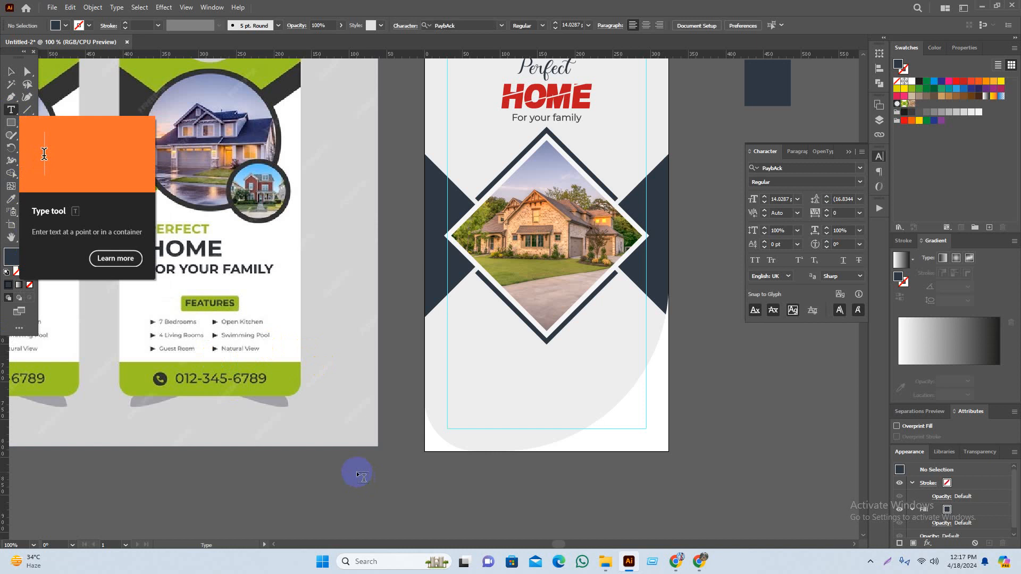
left_click(365, 473)
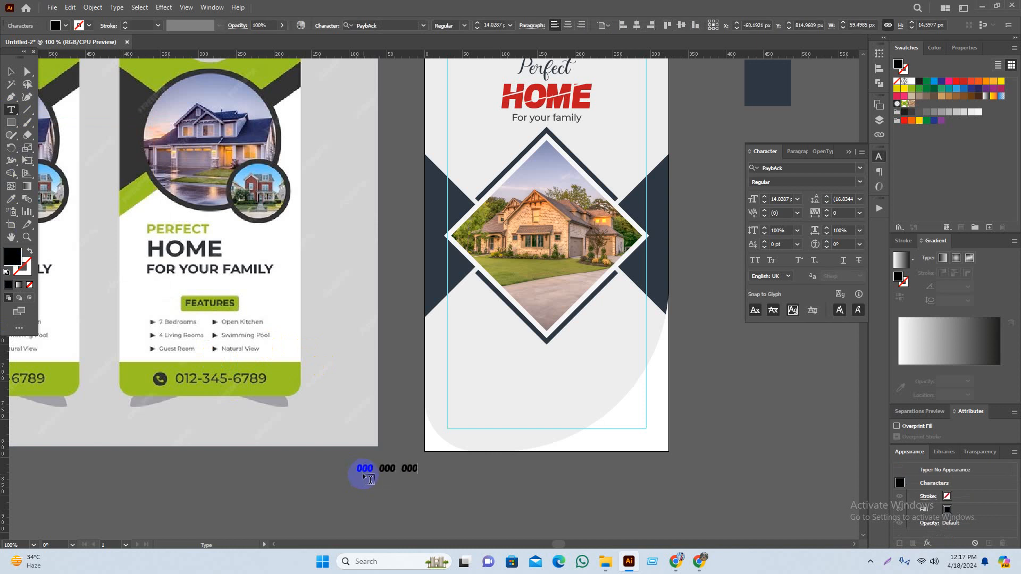
left_click(11, 71)
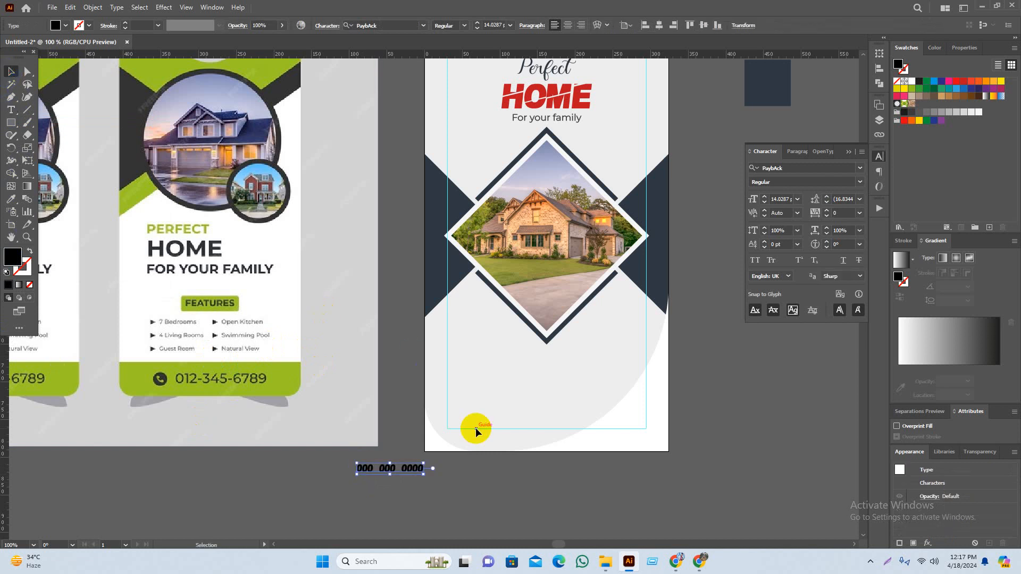
left_click(486, 512)
left_click_drag(486, 512, 475, 474)
left_click_drag(402, 431, 506, 387)
left_click(535, 518)
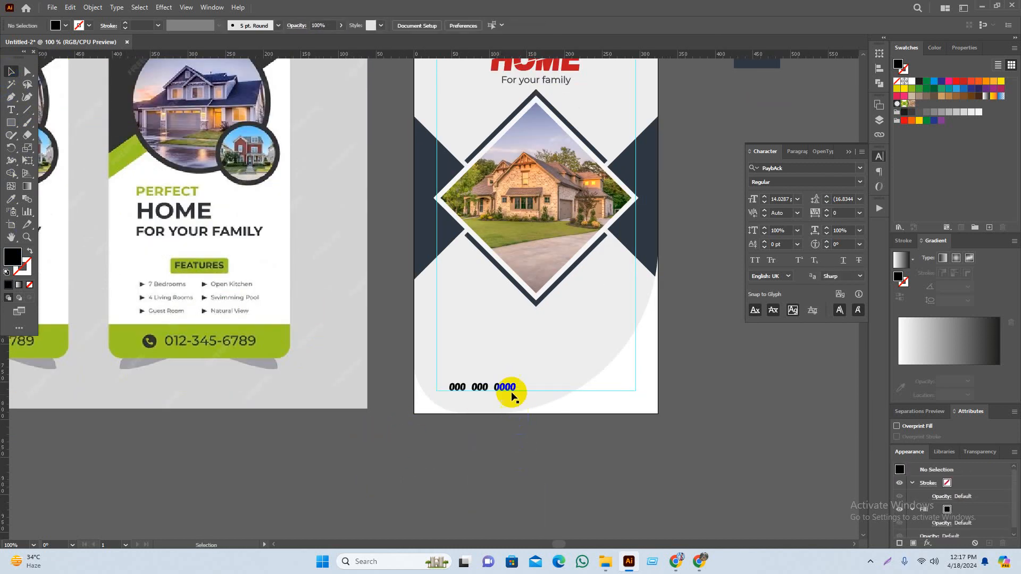
Change the placeholder phone number's font to Montserrat Medium
left_click(511, 395)
left_click(395, 24)
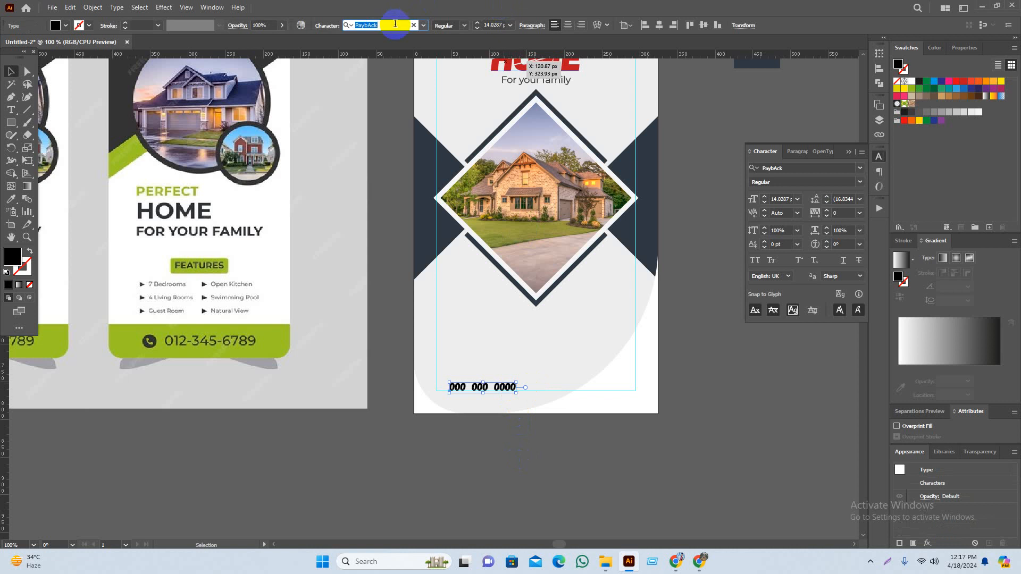
type("mon")
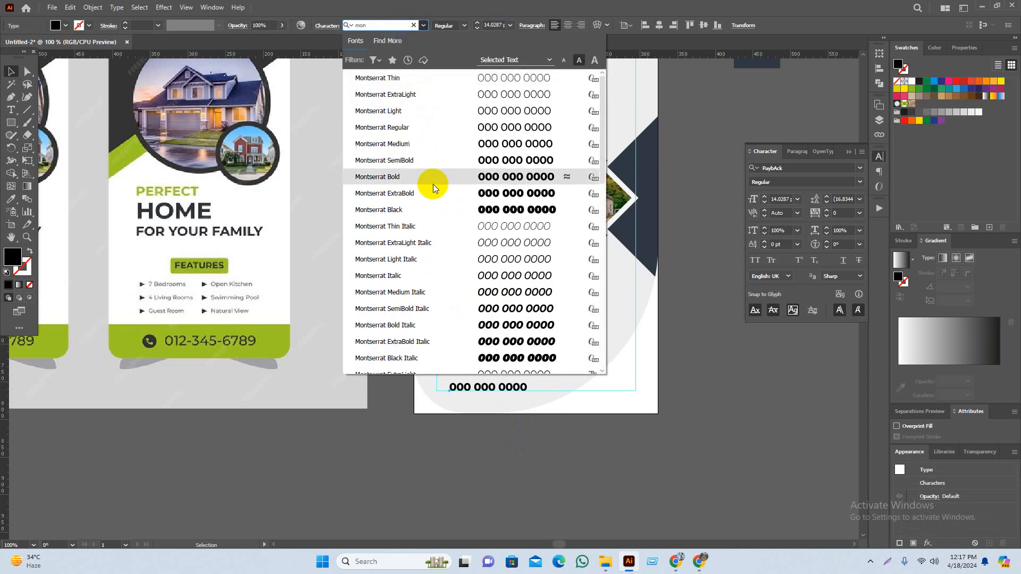
left_click(427, 142)
left_click(534, 494)
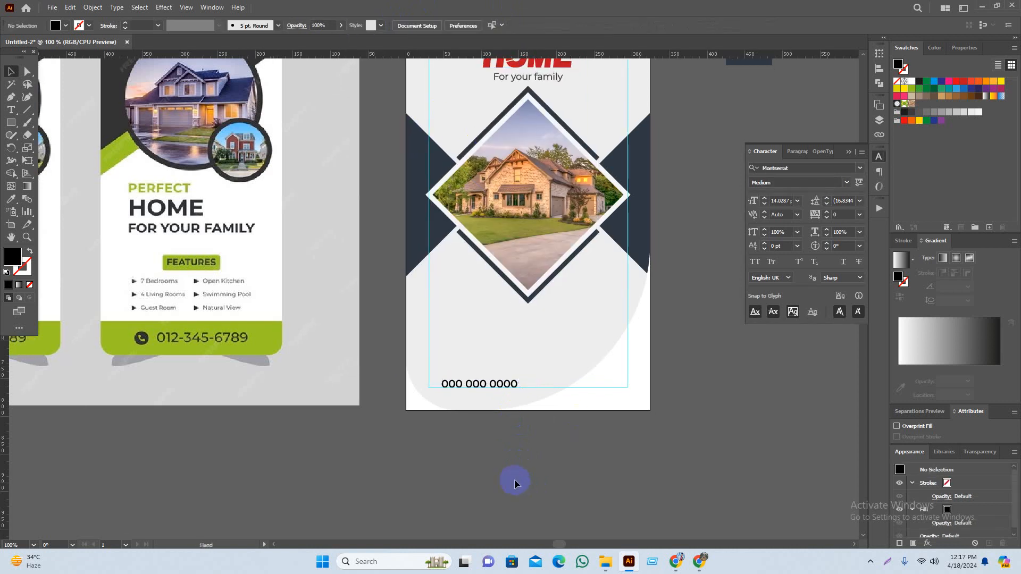
Recolour the placeholder phone number with the dark navy sampled from the side shape beside the photo
scroll(498, 400, "up", 3)
left_click(490, 348)
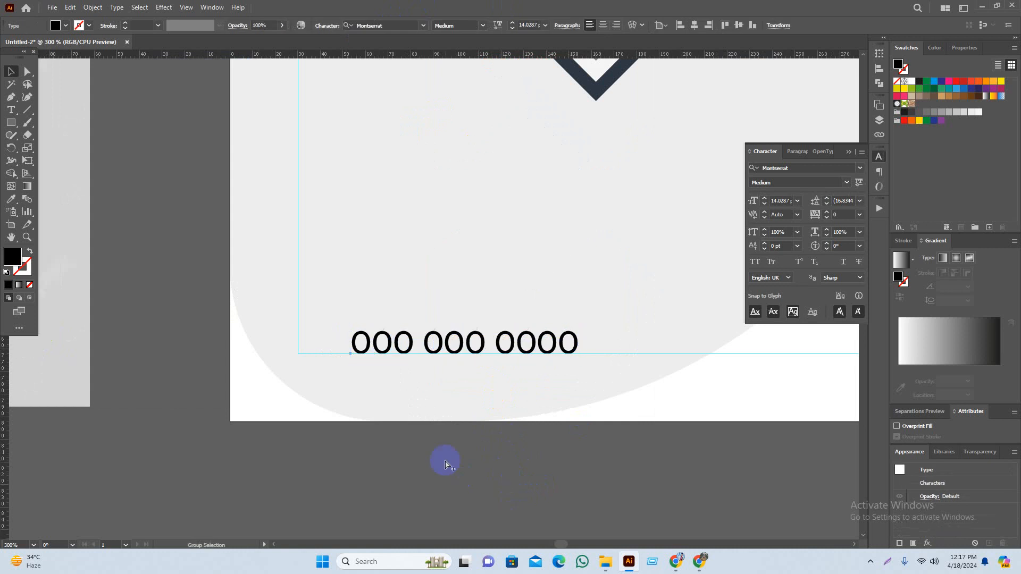
scroll(442, 502, "down", 2)
key("i")
left_click(679, 213)
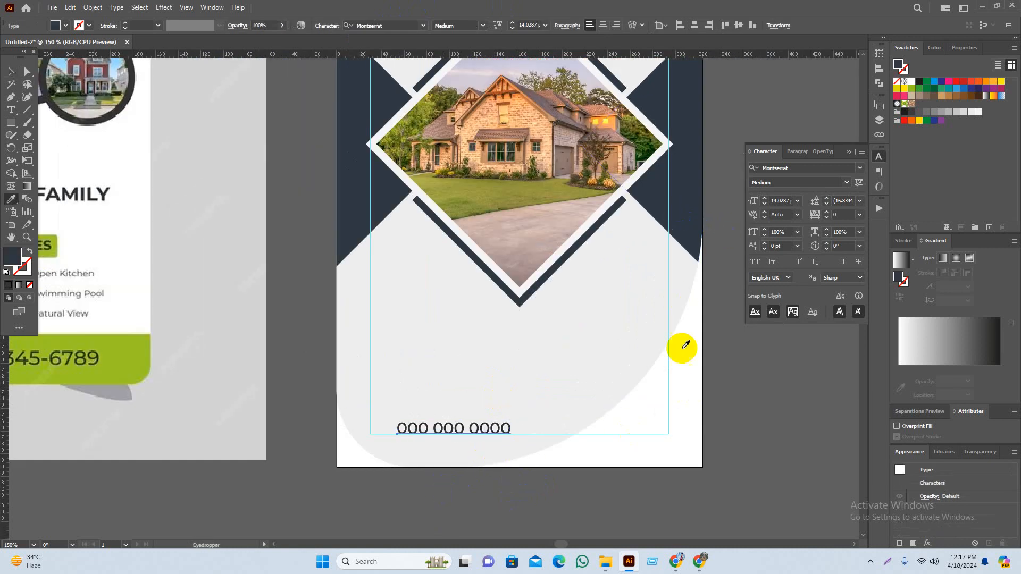
key("v")
left_click(471, 532)
Check the phone icon in the reference design's footer and open the recent icon file 237.eps
mouse_move(417, 496)
left_mouse_down()
mouse_move(489, 469)
mouse_move(498, 485)
left_mouse_up()
left_click_drag(401, 470, 479, 467)
left_click_drag(412, 450, 415, 445)
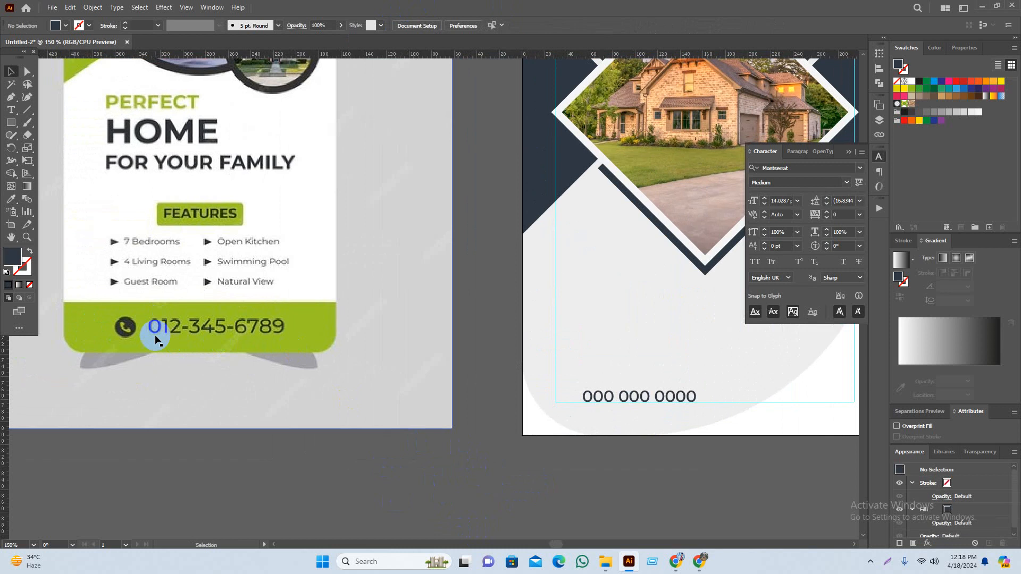
left_click_drag(230, 344, 191, 376)
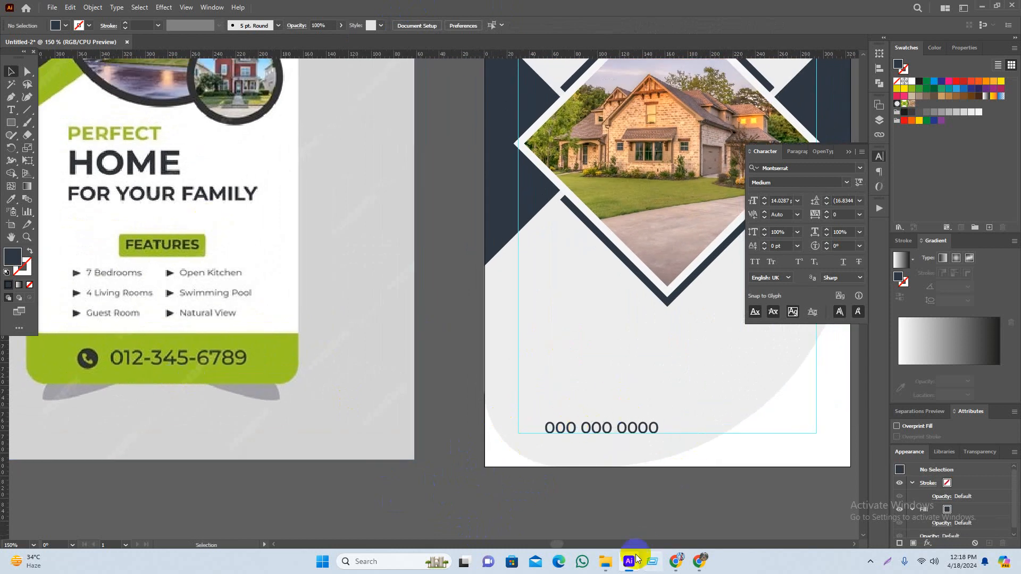
mouse_move(601, 563)
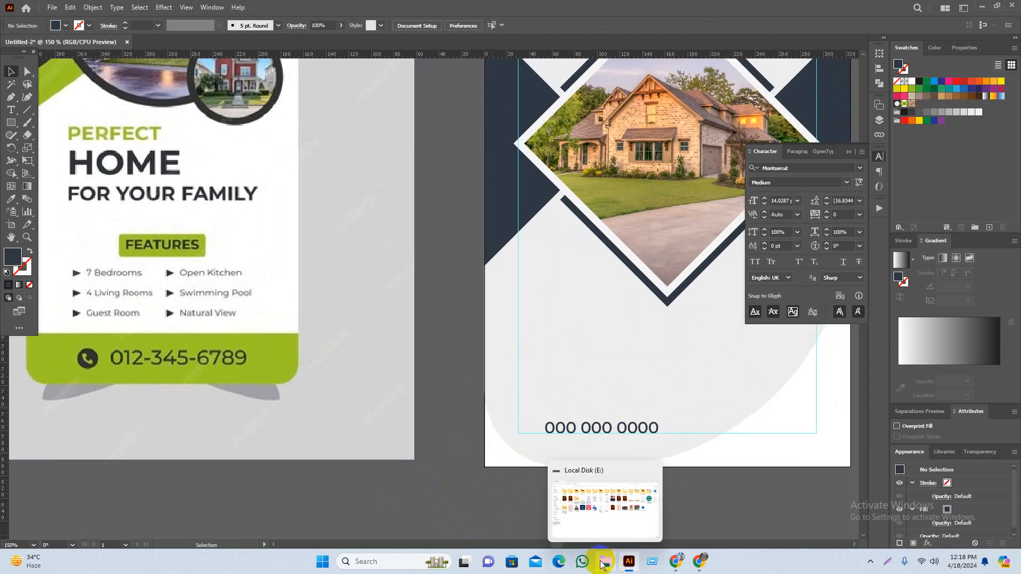
left_click(25, 8)
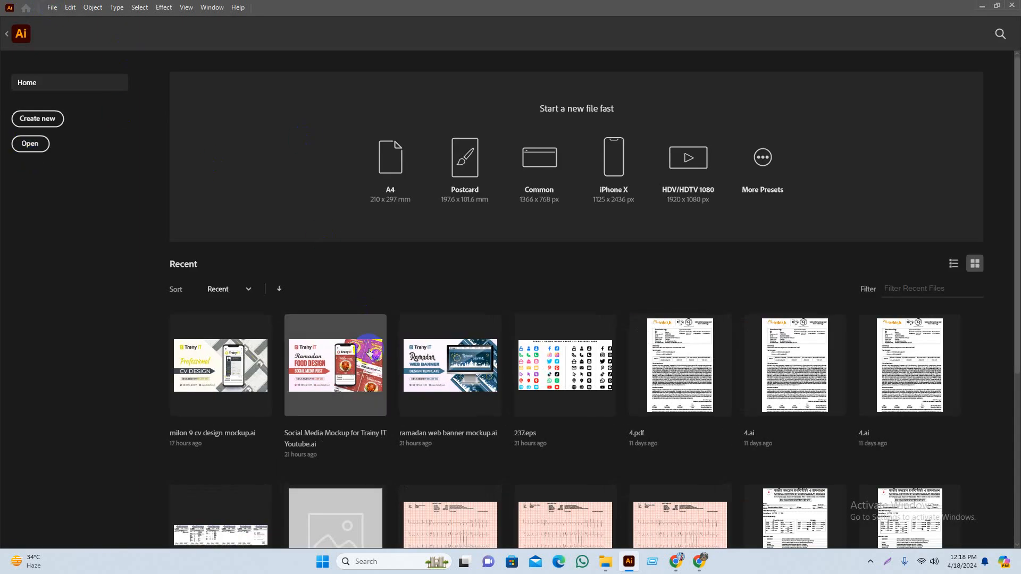
left_click(555, 392)
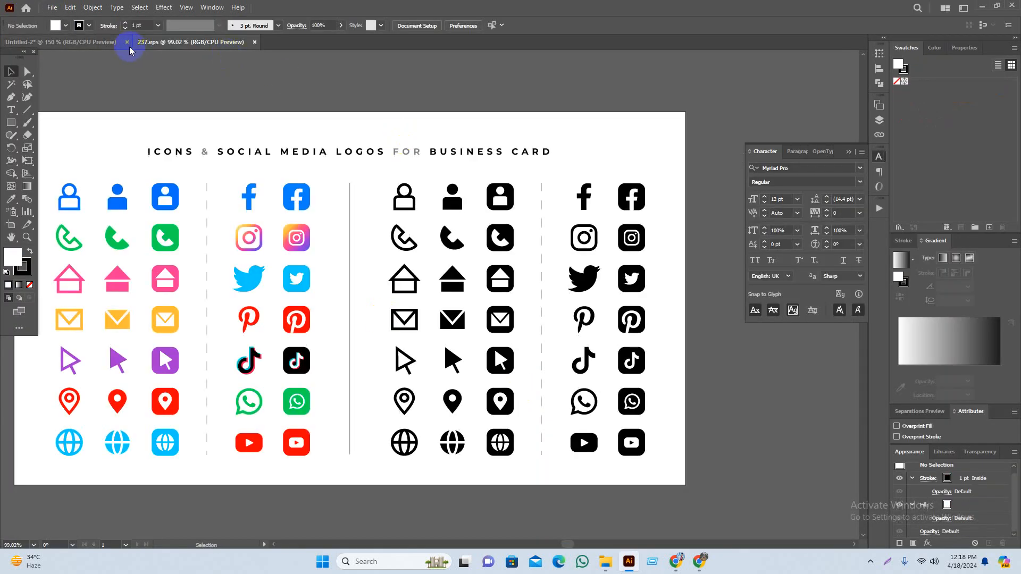
left_click(133, 42)
left_click(164, 42)
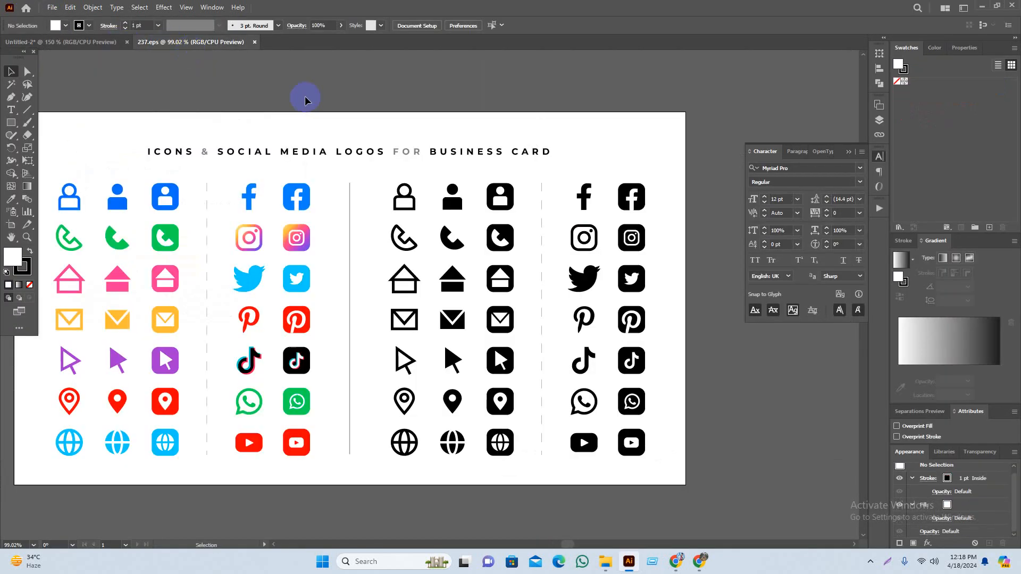
Copy the black contact and social media icons from 237.eps and paste them beside the door hanger artboard
left_click(645, 259)
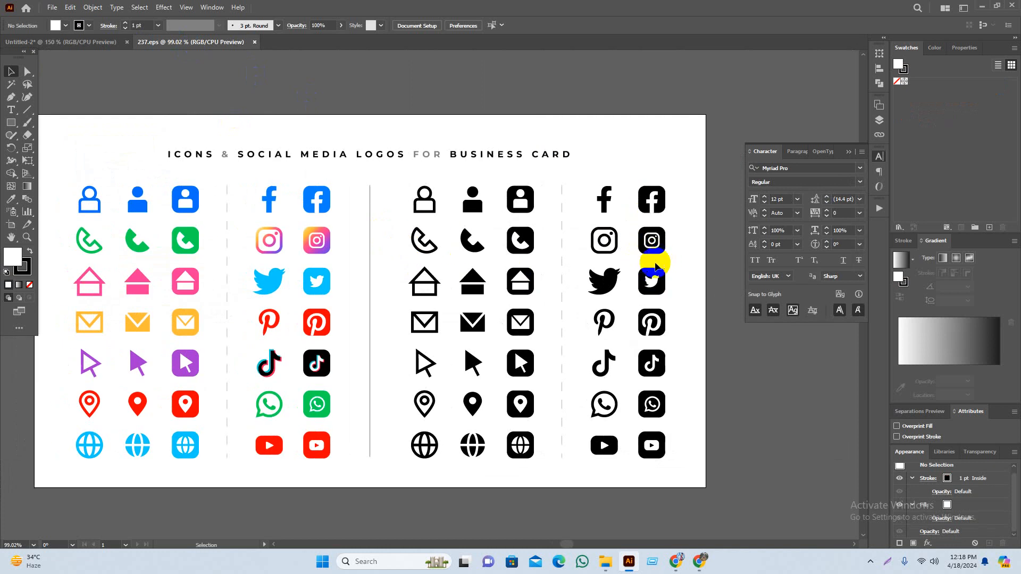
left_click(515, 201)
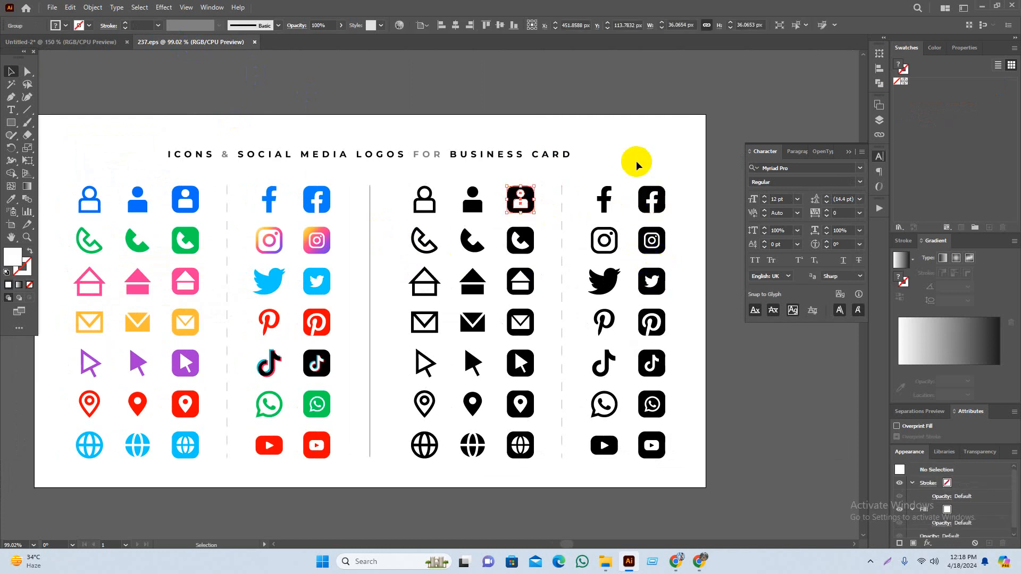
left_click_drag(411, 183, 675, 478)
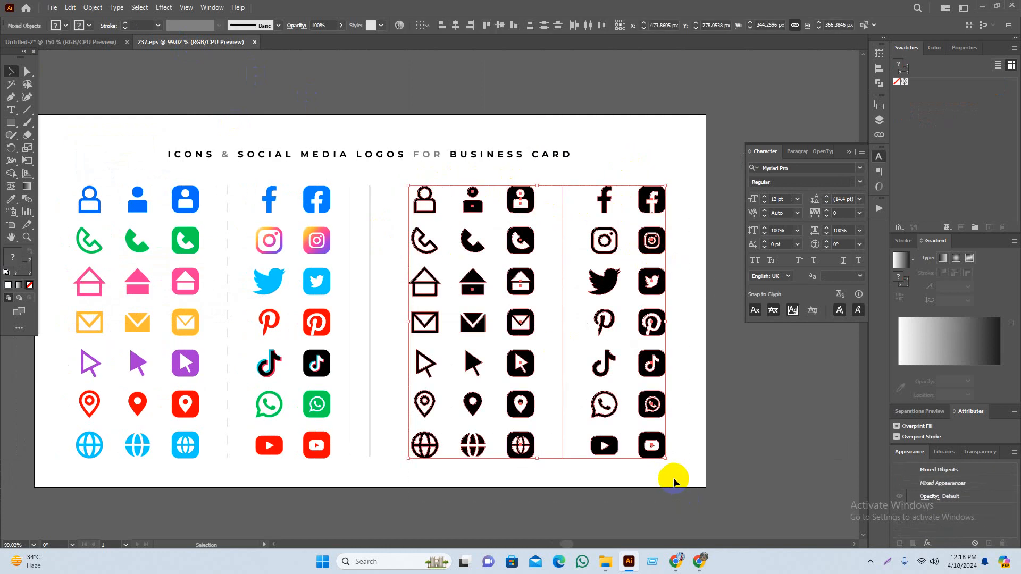
left_click(786, 442)
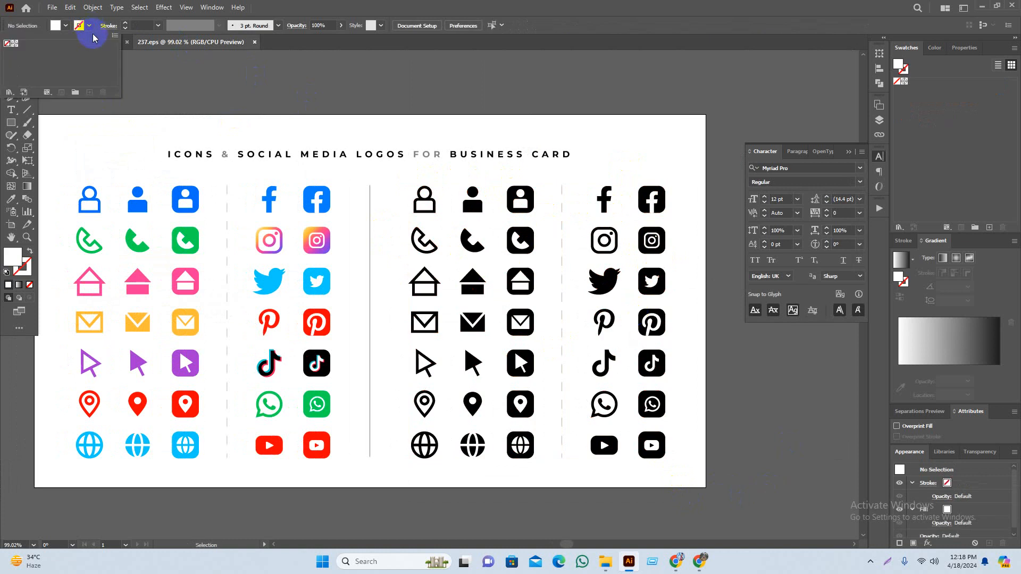
left_click(101, 41)
scroll(387, 281, "down", 2)
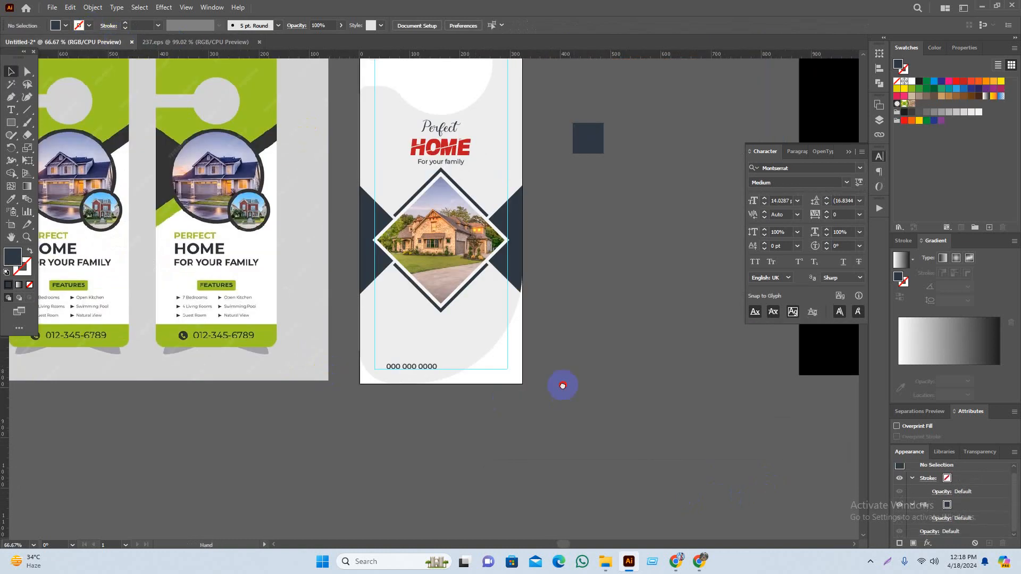
left_click_drag(565, 386, 416, 387)
key("ctrl+v")
left_click_drag(481, 271, 540, 264)
left_click(522, 392)
Move the black WhatsApp outline icon from the pasted set to just before the placeholder phone number
scroll(455, 422, "left", 5)
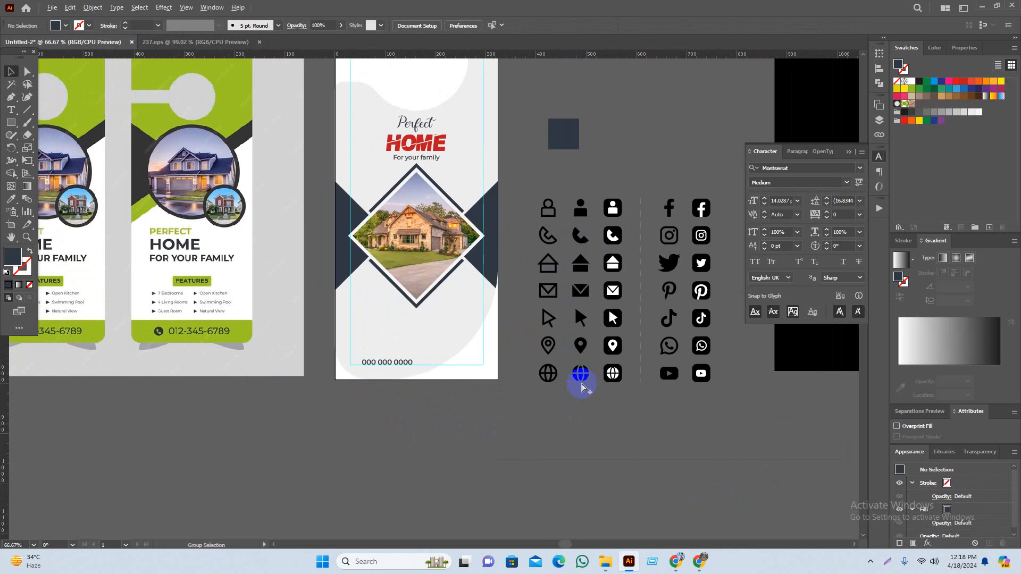
scroll(581, 376, "up", 1)
left_click_drag(711, 338, 233, 363)
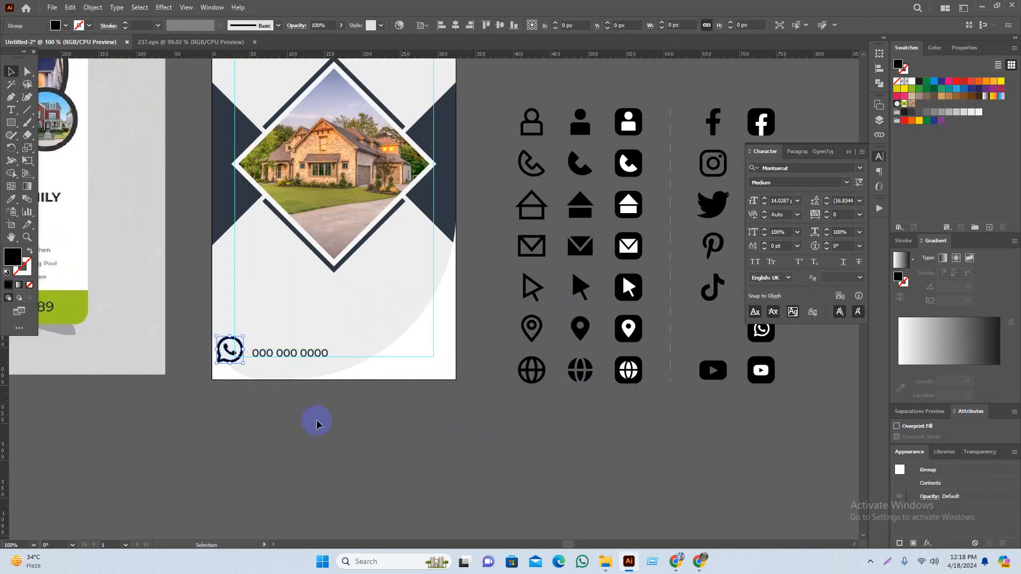
left_click(317, 425)
left_click_drag(234, 439, 319, 441)
scroll(334, 344, "up", 2)
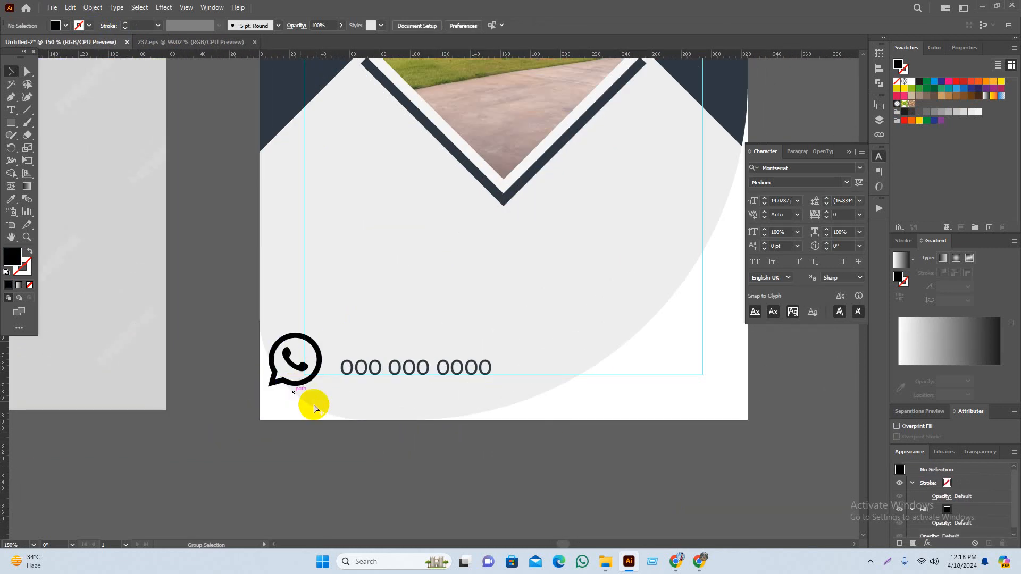
Set the placeholder phone number's font size to 14 pt
scroll(381, 422, "down", 4)
scroll(296, 428, "up", 1)
scroll(315, 424, "up", 1)
scroll(314, 424, "up", 4)
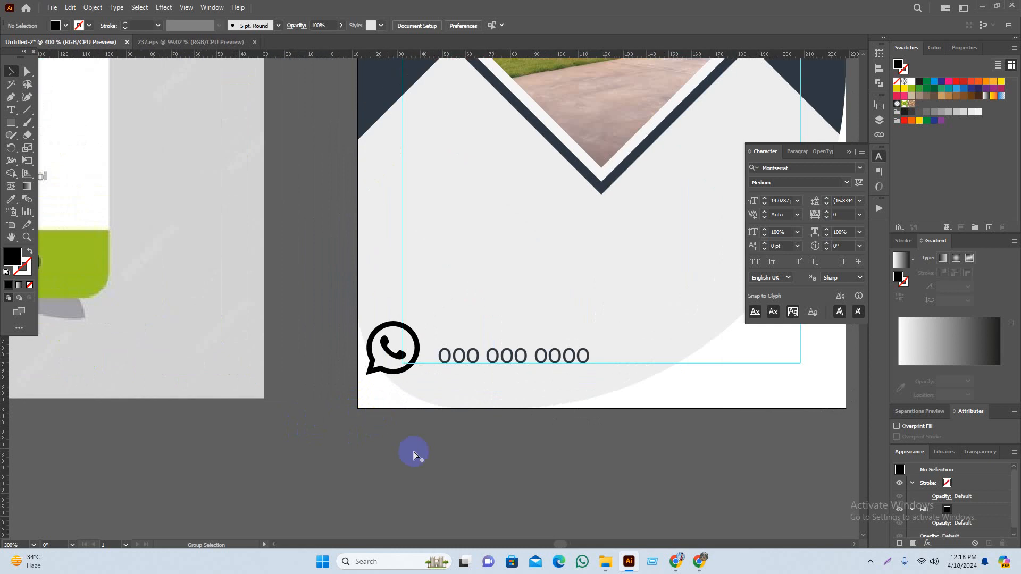
left_click_drag(423, 309, 443, 310)
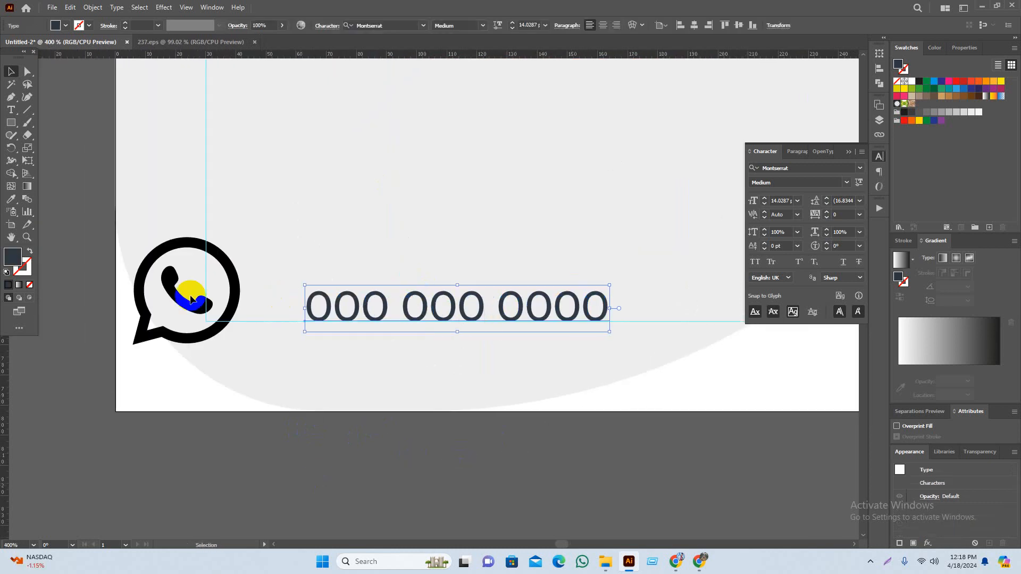
scroll(534, 25, "down", 1)
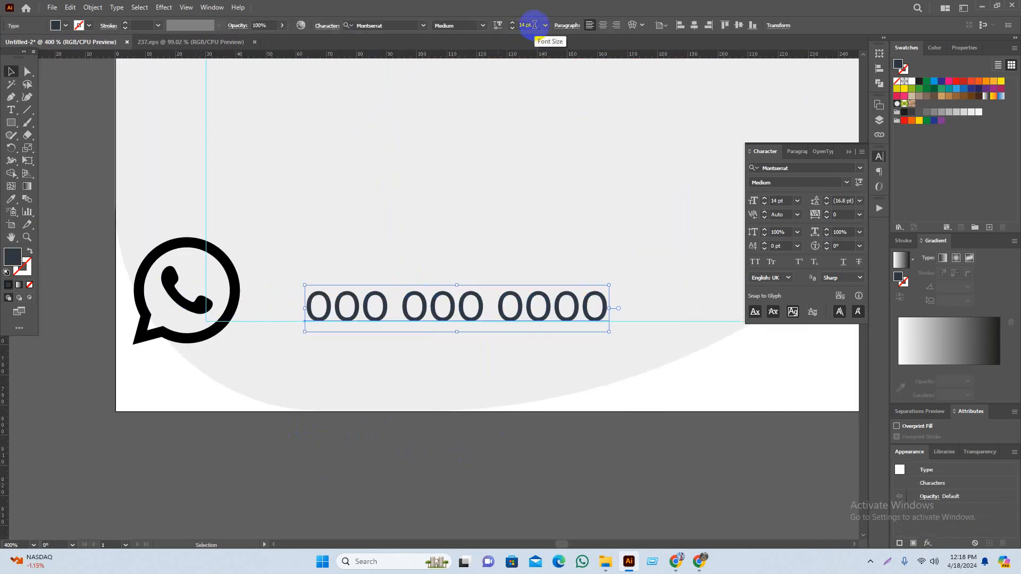
left_click(478, 524)
scroll(476, 479, "left", 3)
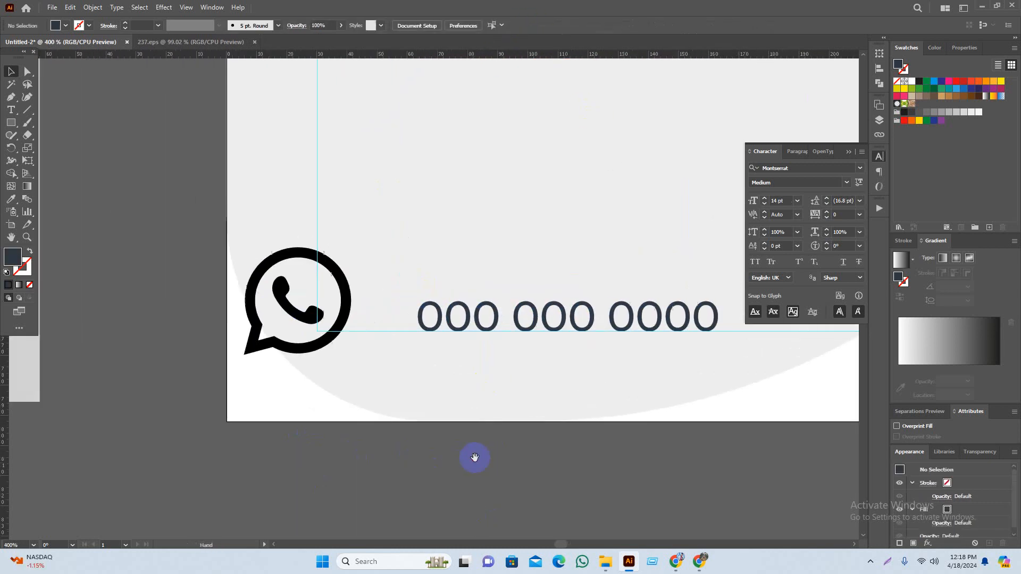
Shrink the WhatsApp icon to about 18 px wide and place it where the left and bottom margin guides meet
left_click(349, 314)
left_click_drag(354, 303, 299, 300)
left_click_drag(275, 312, 348, 312)
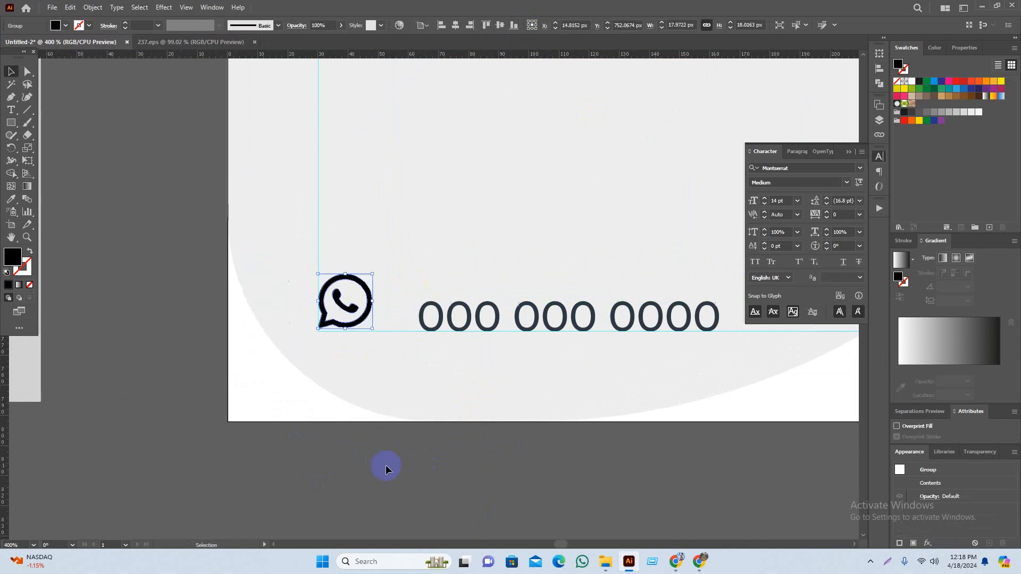
left_click(386, 464)
scroll(334, 330, "up", 5)
left_click_drag(419, 303, 424, 322)
scroll(403, 375, "down", 5)
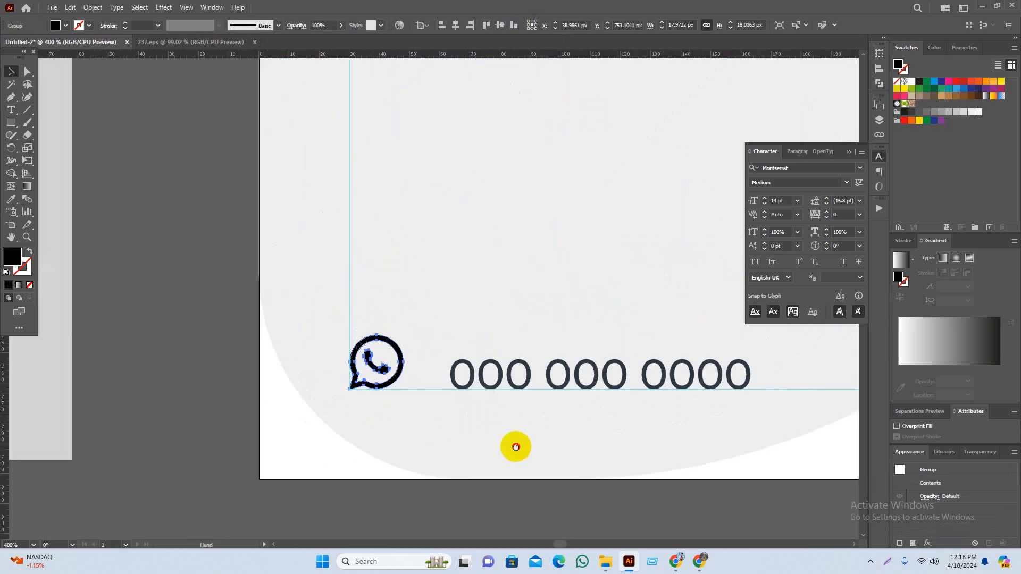
Move the placeholder phone number closer to the WhatsApp icon, center both vertically, and fine-tune the gap between them
left_click(442, 394)
left_click_drag(446, 354, 406, 339)
left_click(276, 337, "shift")
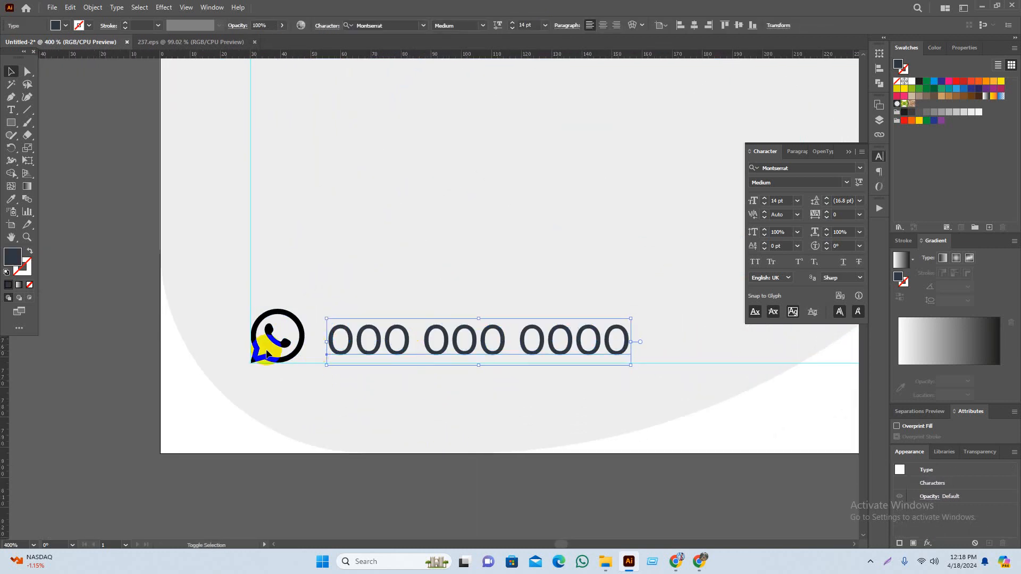
left_click(402, 25)
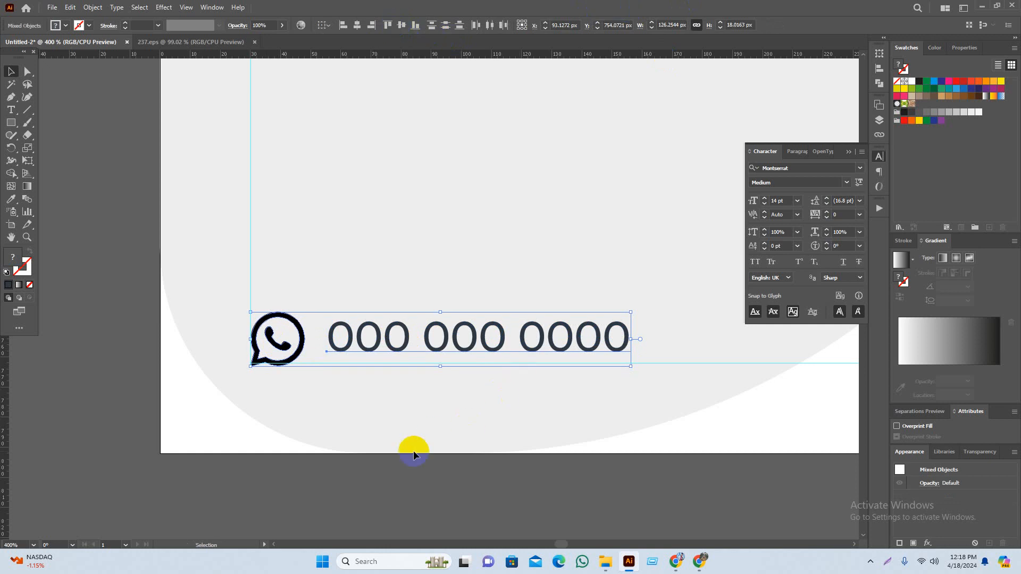
left_click(369, 497)
mouse_move(492, 356)
left_mouse_down()
mouse_move(496, 346)
mouse_move(501, 355)
left_mouse_up()
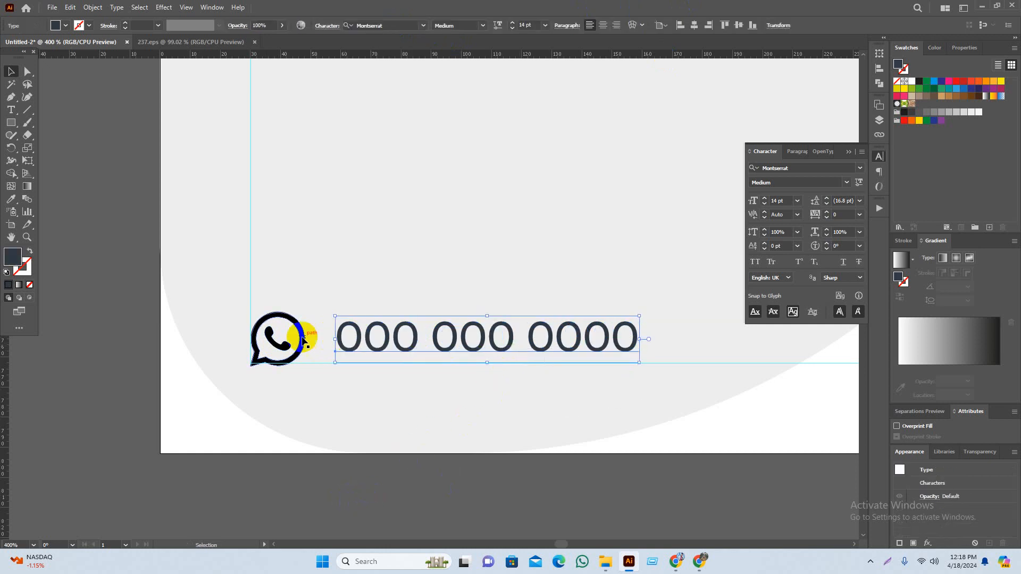
Fill the WhatsApp icon with the red swatch
left_click(307, 341)
scroll(407, 404, "down", 3)
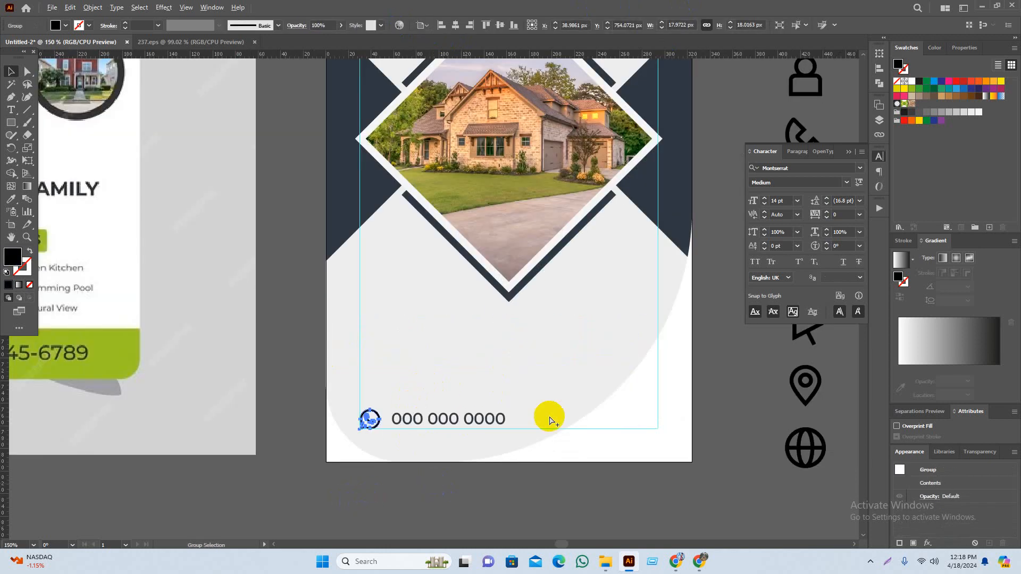
left_click(964, 81)
left_click(471, 520)
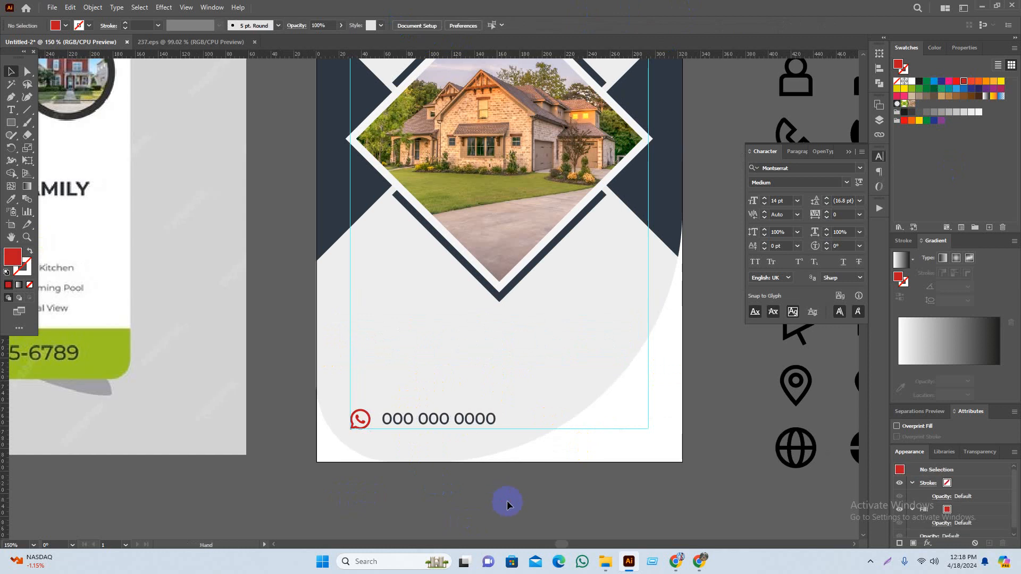
Apply the WhatsApp icon's red fill to the placeholder phone number with the Eyedropper tool
scroll(485, 500, "down", 2)
scroll(382, 457, "down", 1)
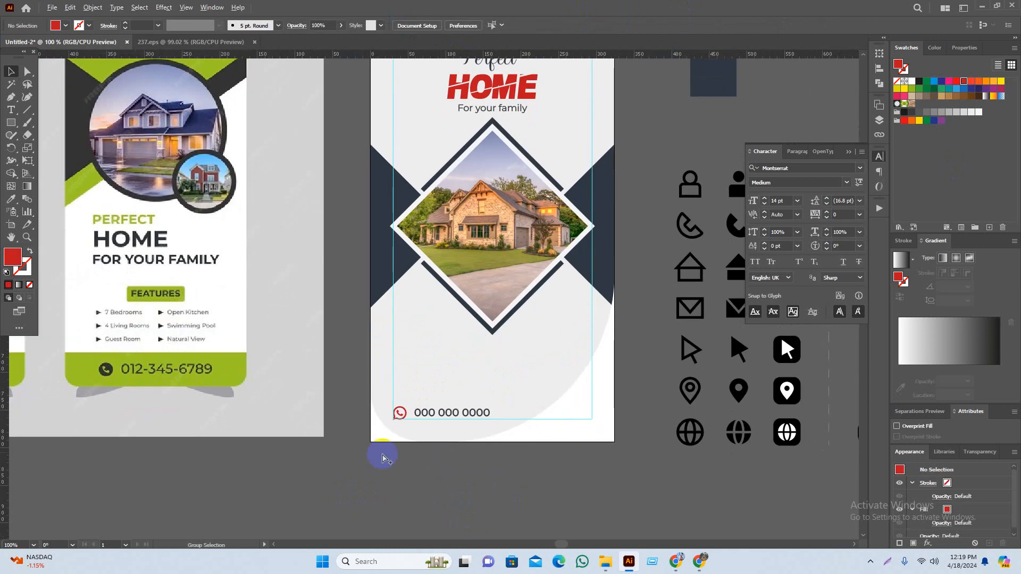
scroll(483, 412, "up", 2)
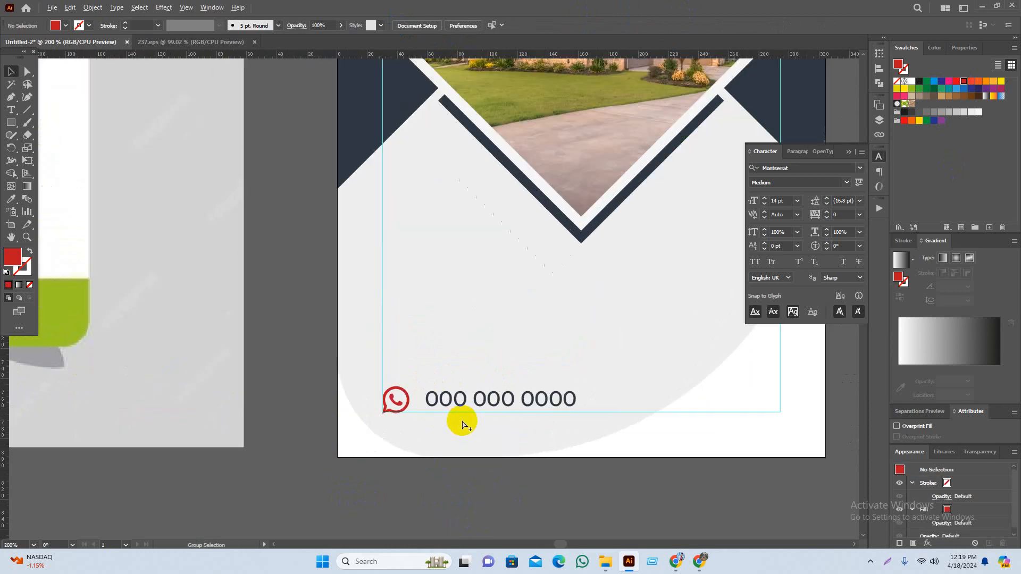
key("i")
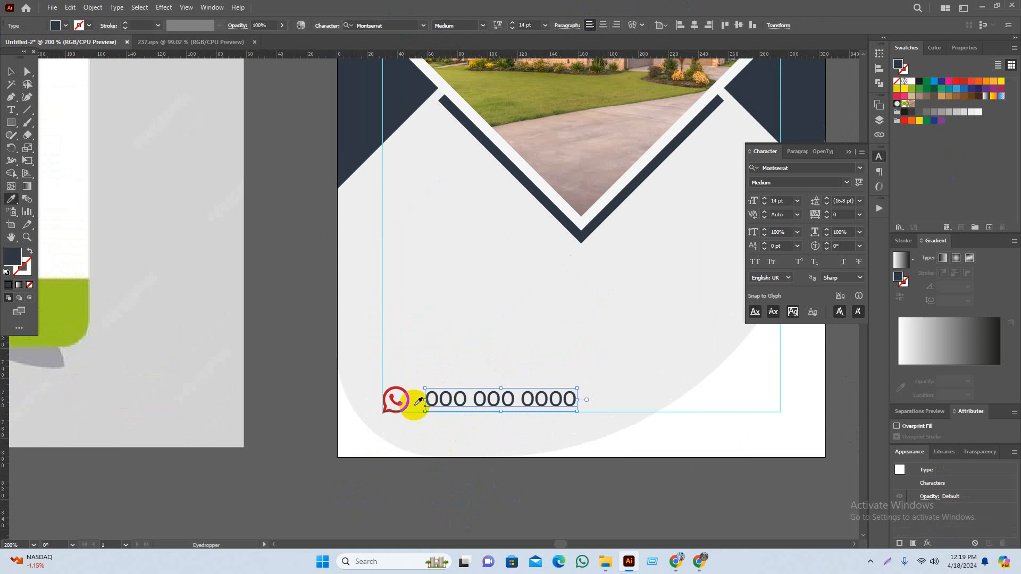
left_click(406, 406)
key("v")
left_click(438, 487)
Group the red WhatsApp icon with the placeholder phone number
scroll(438, 487, "down", 3, "alt")
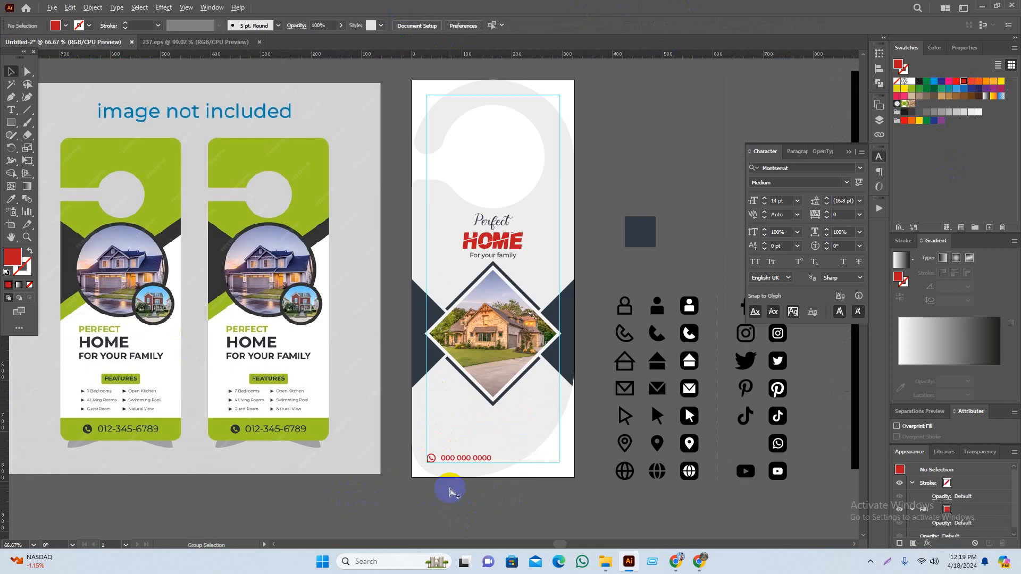
scroll(447, 495, "up", 4, "alt")
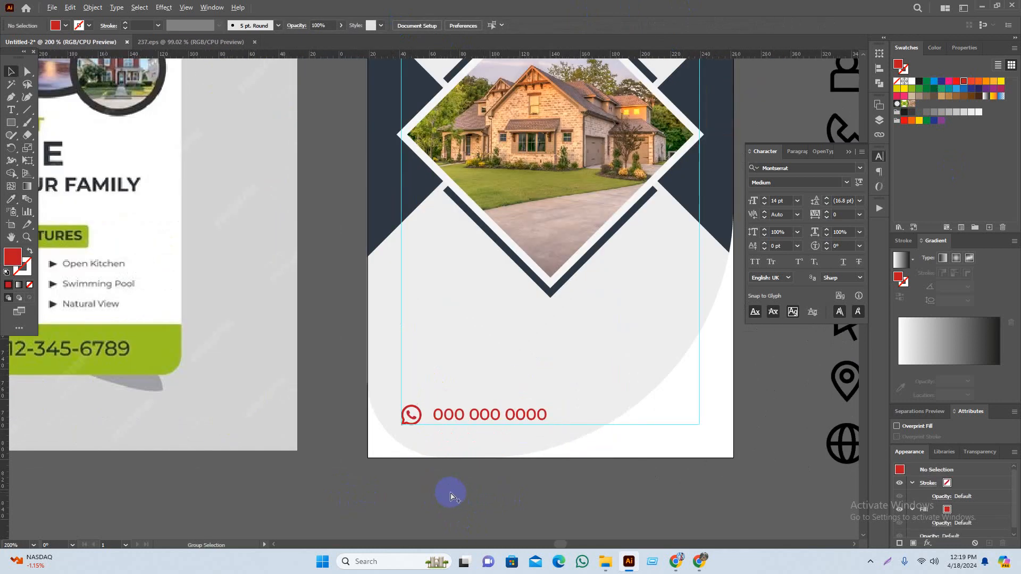
scroll(456, 394, "up", 2, "alt")
left_click(455, 319)
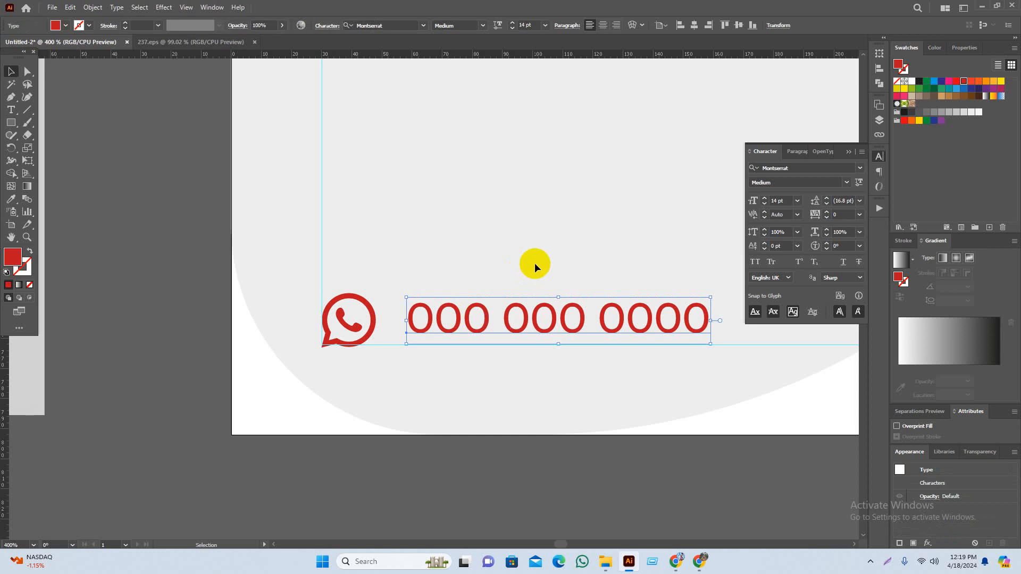
left_click_drag(535, 264, 328, 358)
key("ctrl+g")
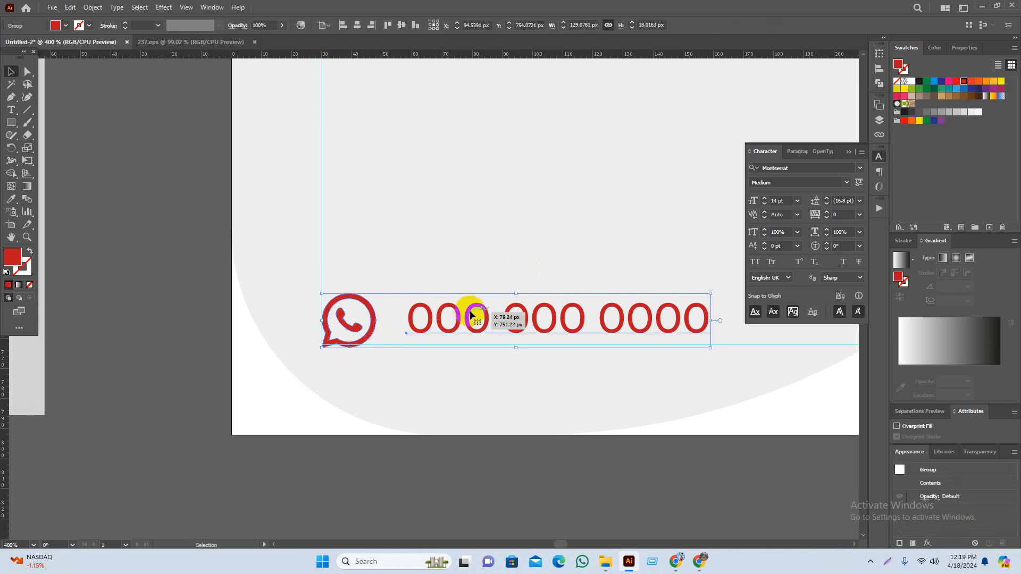
left_click(394, 449)
scroll(437, 467, "down", 3, "alt")
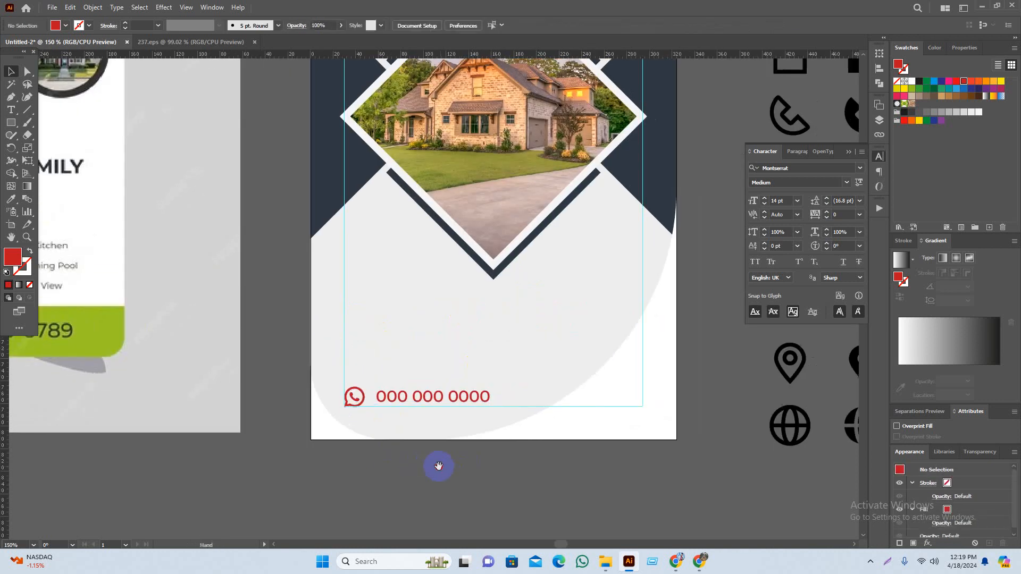
left_click(481, 401)
left_click_drag(490, 398, 514, 401)
left_click(517, 461)
left_click_drag(439, 492, 454, 490)
scroll(521, 481, "down", 1, "alt")
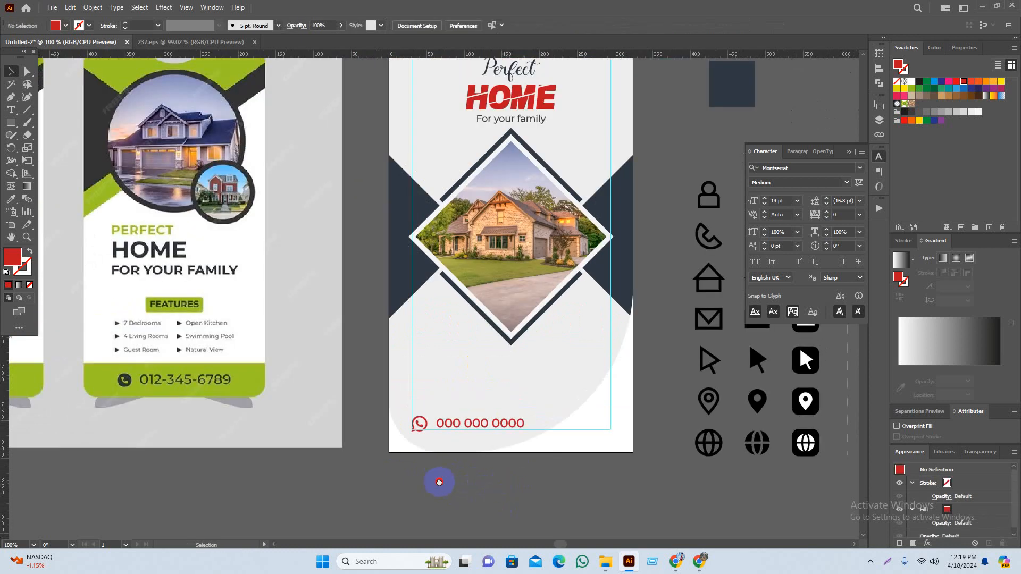
scroll(437, 481, "down", 1, "alt")
scroll(326, 492, "left", 1)
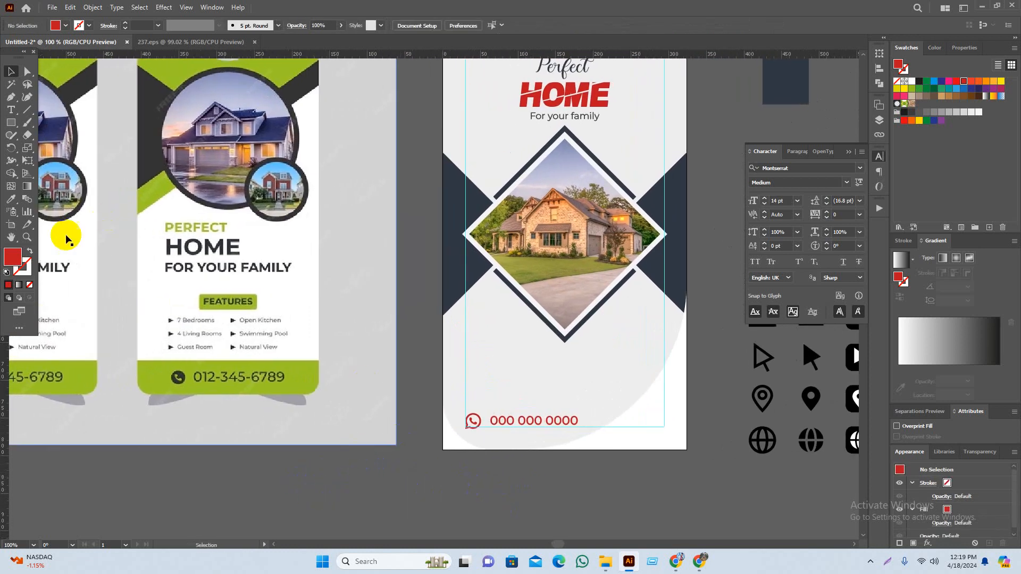
left_click(12, 122)
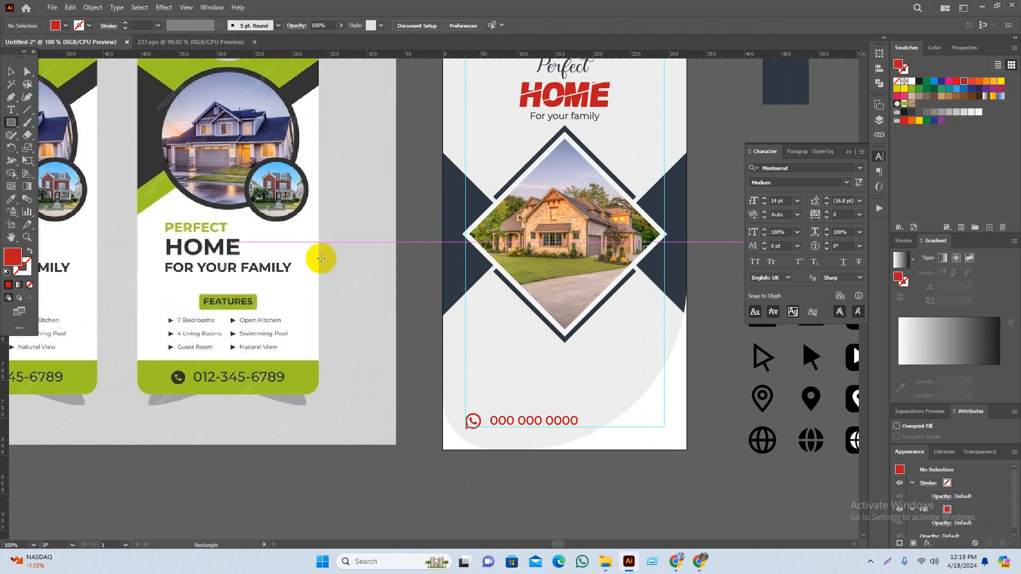
scroll(582, 362, "up", 2)
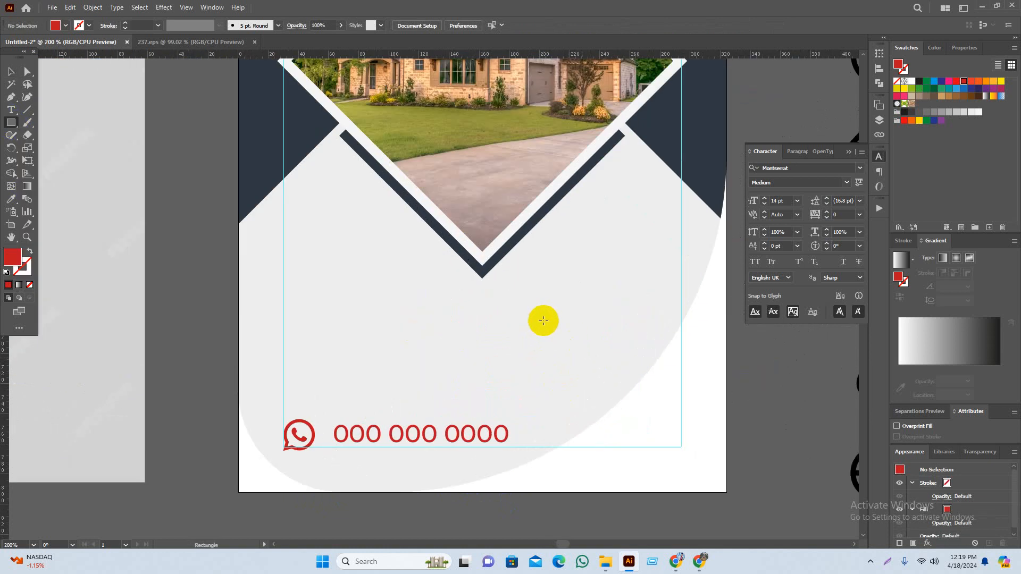
left_click_drag(732, 418, 723, 414)
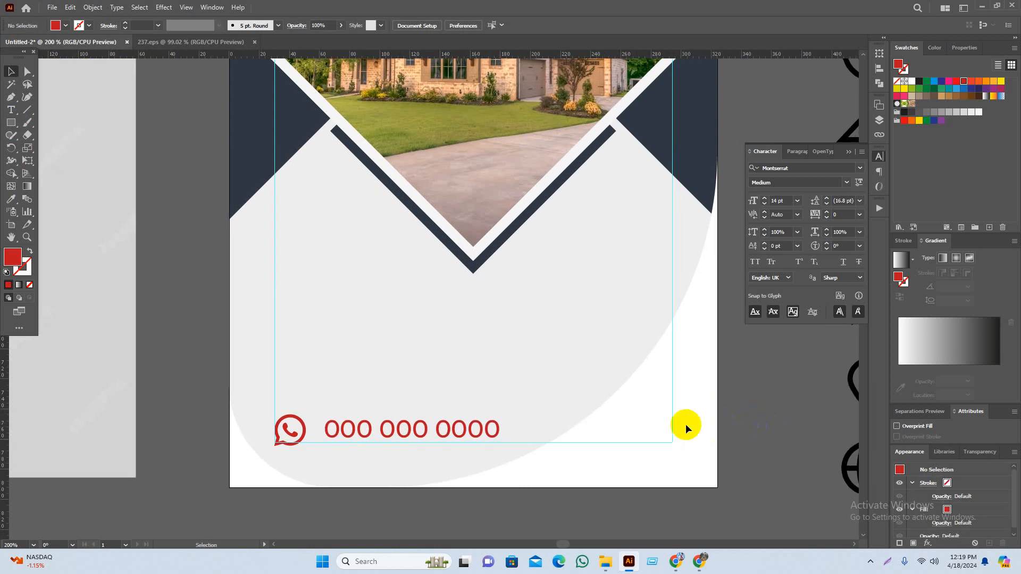
Switch to Chrome, close the reference door hanger preview on Freepik, and search for "qr code"
left_click(676, 562)
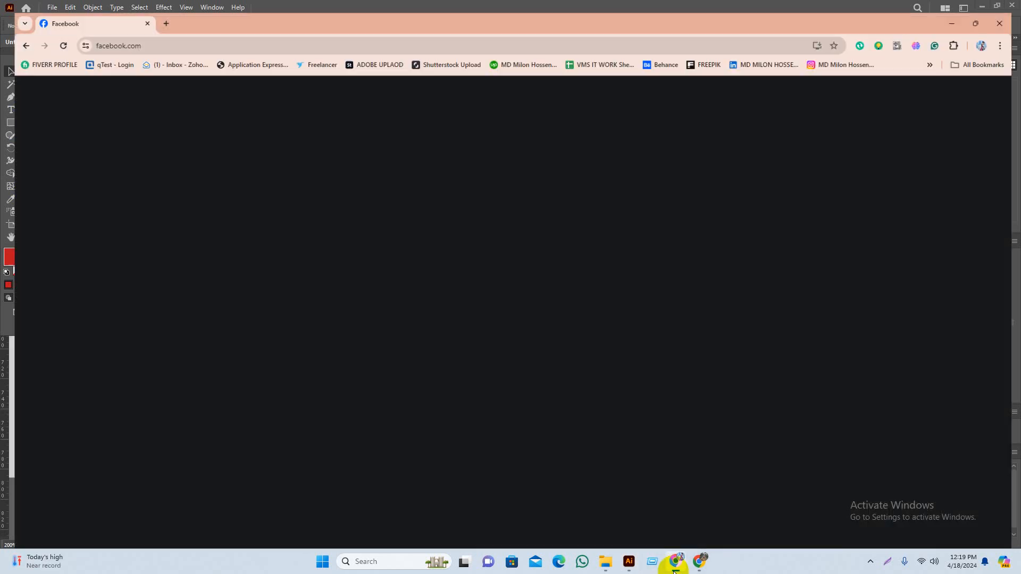
left_click(696, 562)
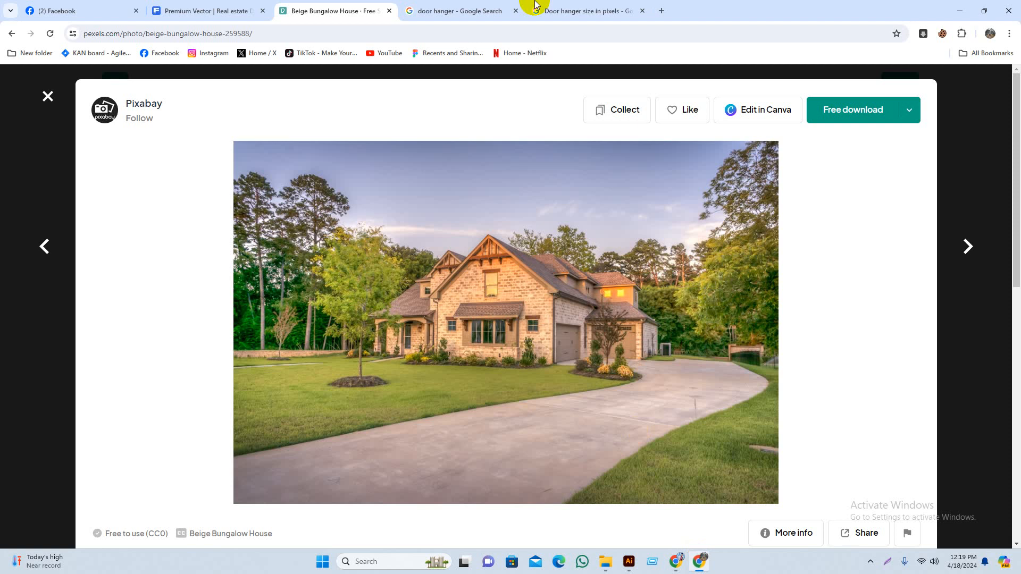
left_click(460, 10)
key("ctrl+t")
left_click(430, 242)
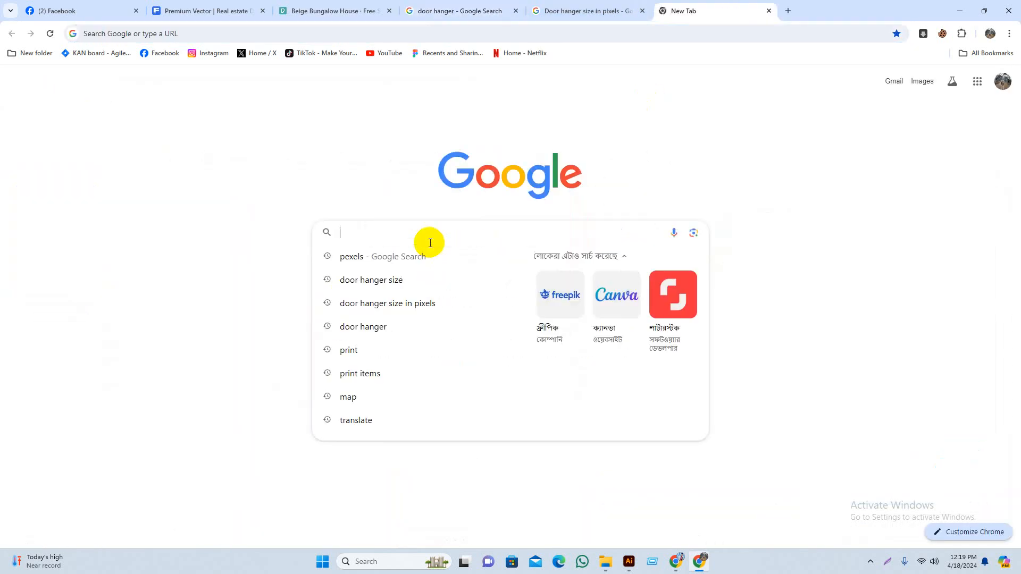
left_click(208, 10)
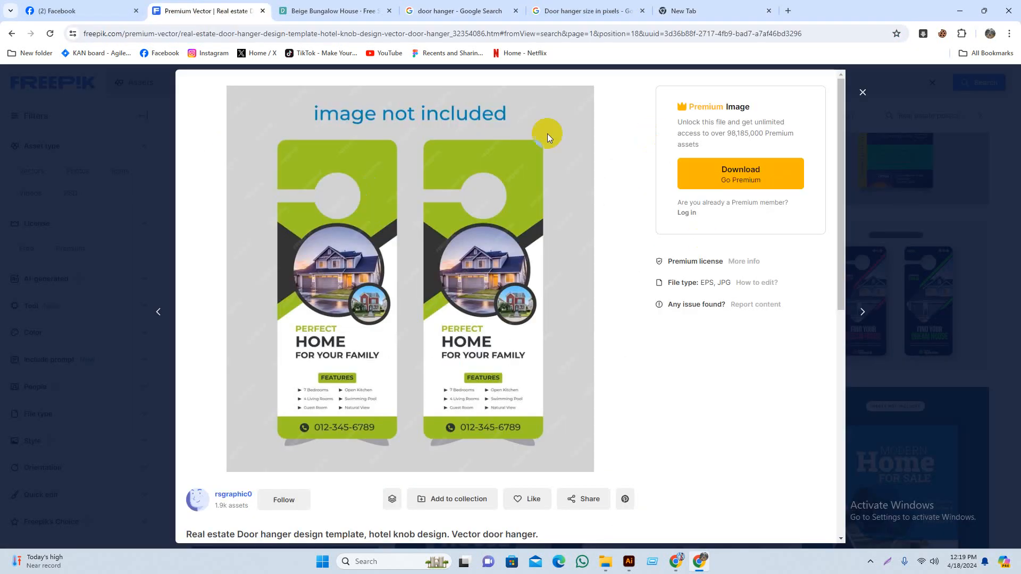
left_click(861, 91)
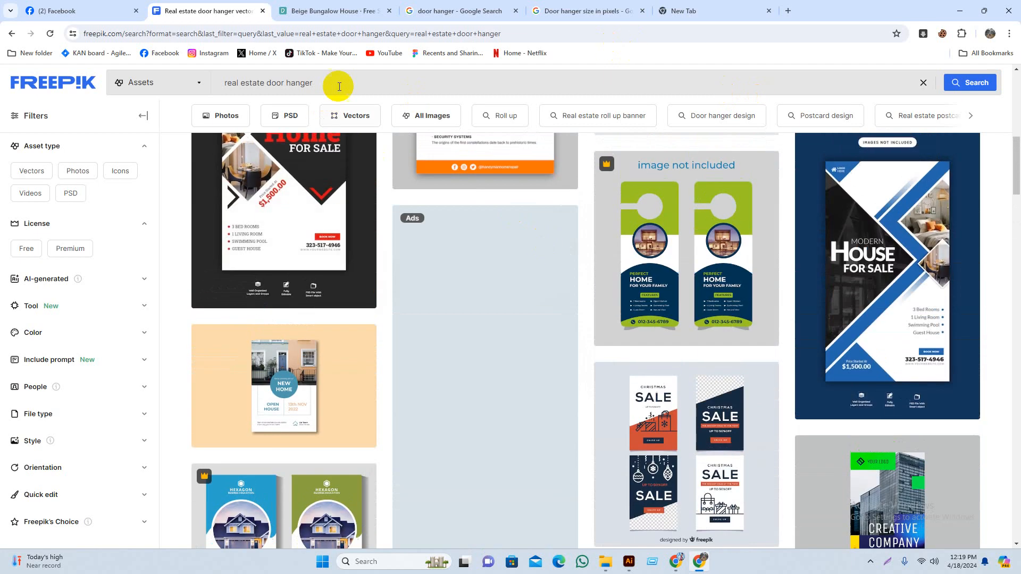
left_click_drag(338, 87, 165, 86)
type("qr")
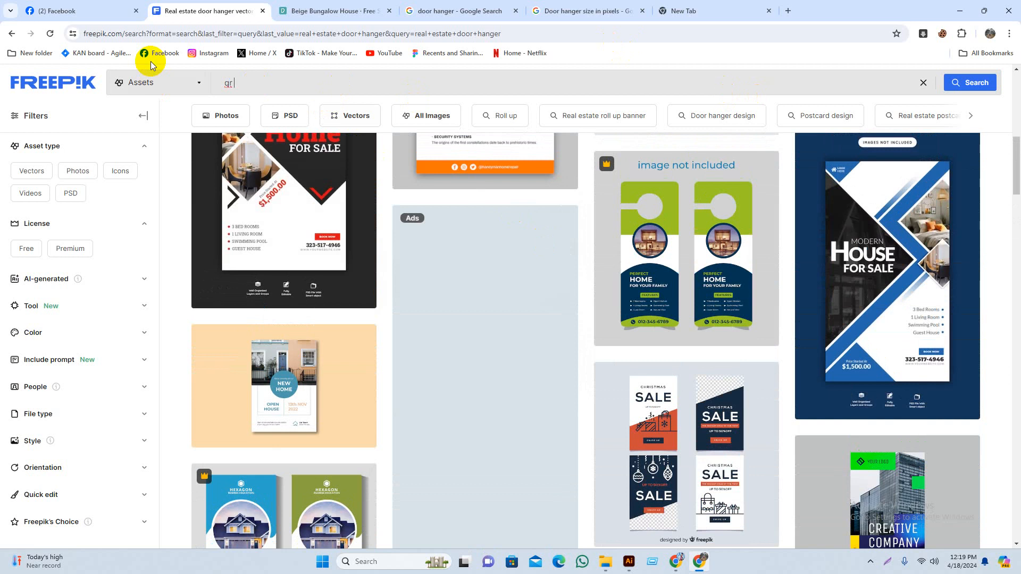
type(" code")
key("Return")
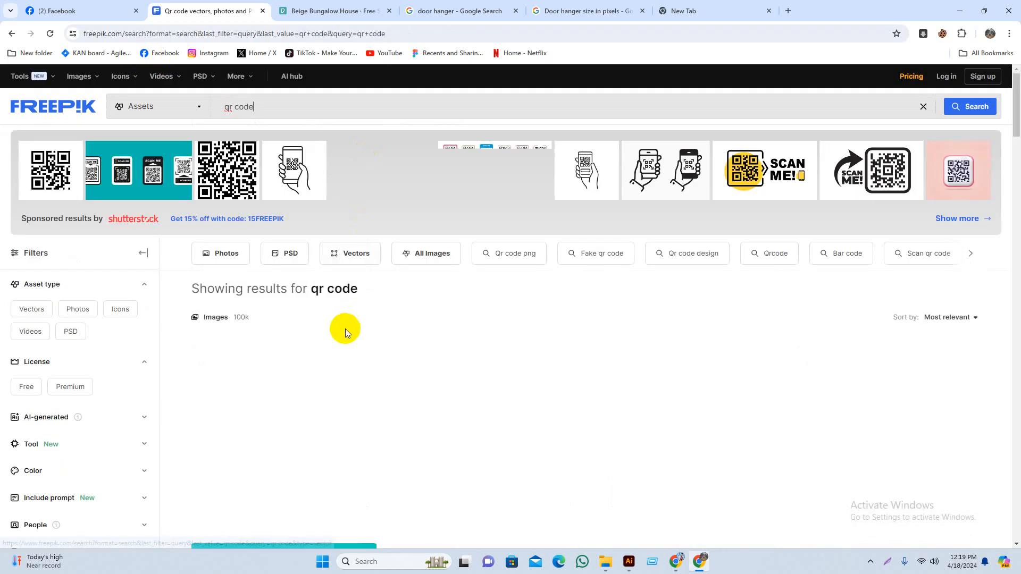
Open the black "Scan Me QR Code" vector from the Freepik results and download it with the free license
scroll(378, 382, "down", 2)
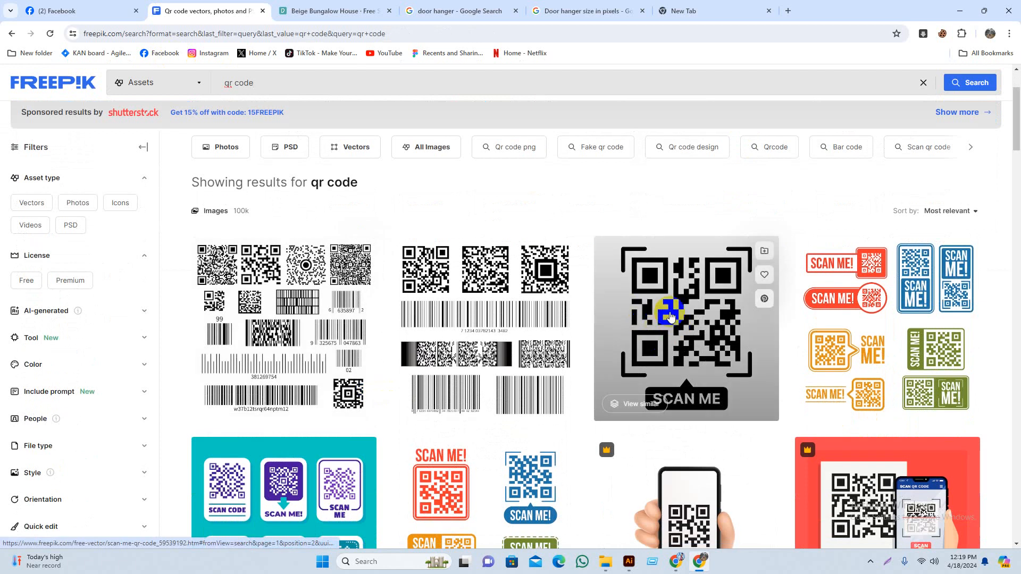
scroll(669, 317, "down", 1)
left_click(710, 239)
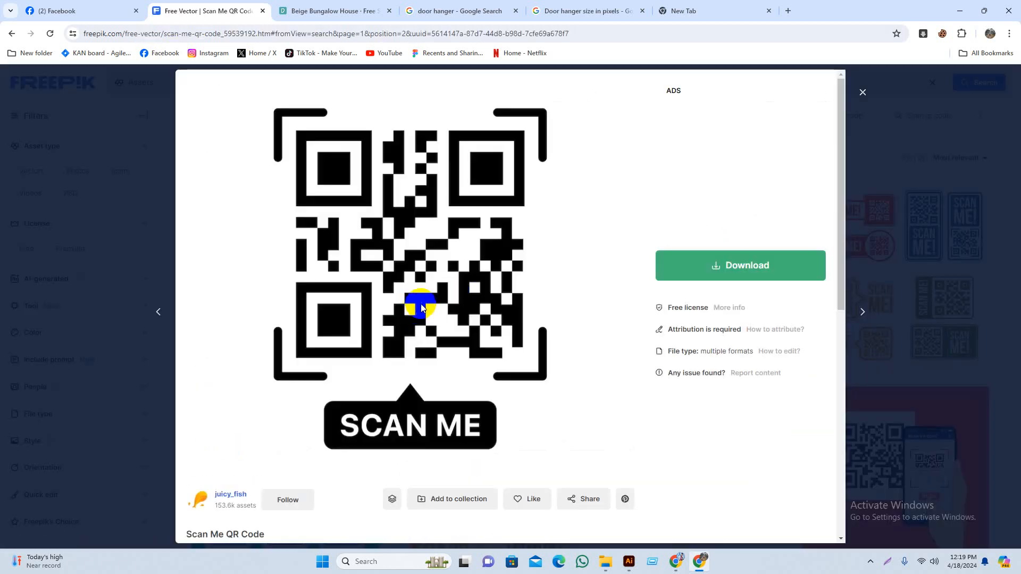
left_click(793, 259)
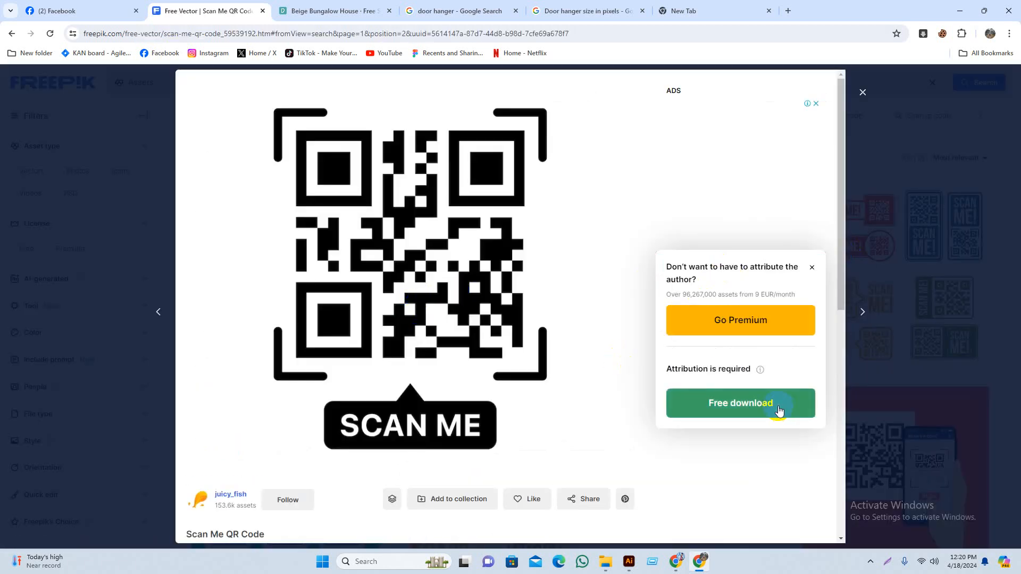
left_click(360, 243)
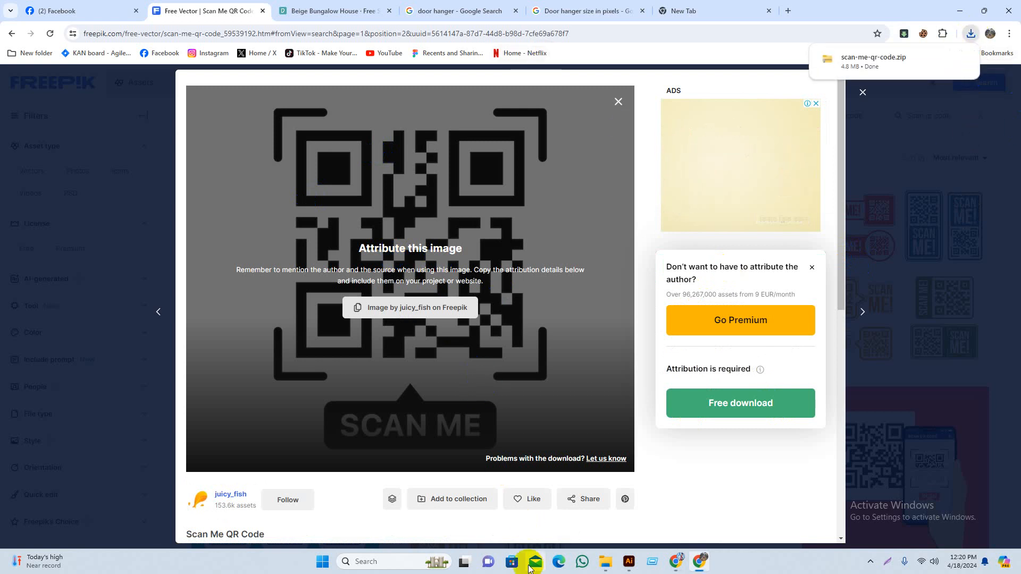
Open scan_me_qr_code.eps from scan-me-qr-code.zip in the Downloads folder with Illustrator and select its QR code artwork
left_click(604, 562)
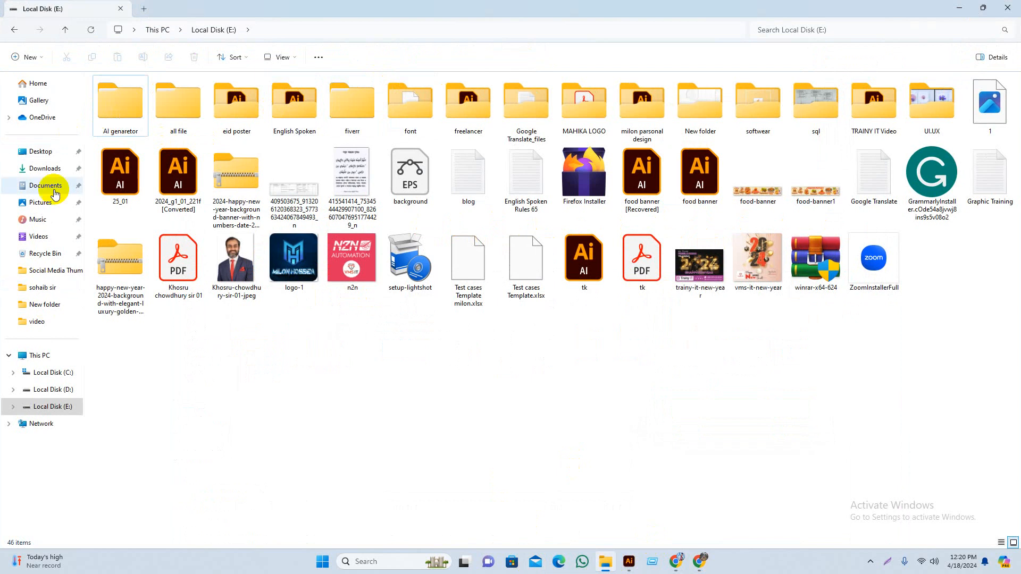
left_click(44, 168)
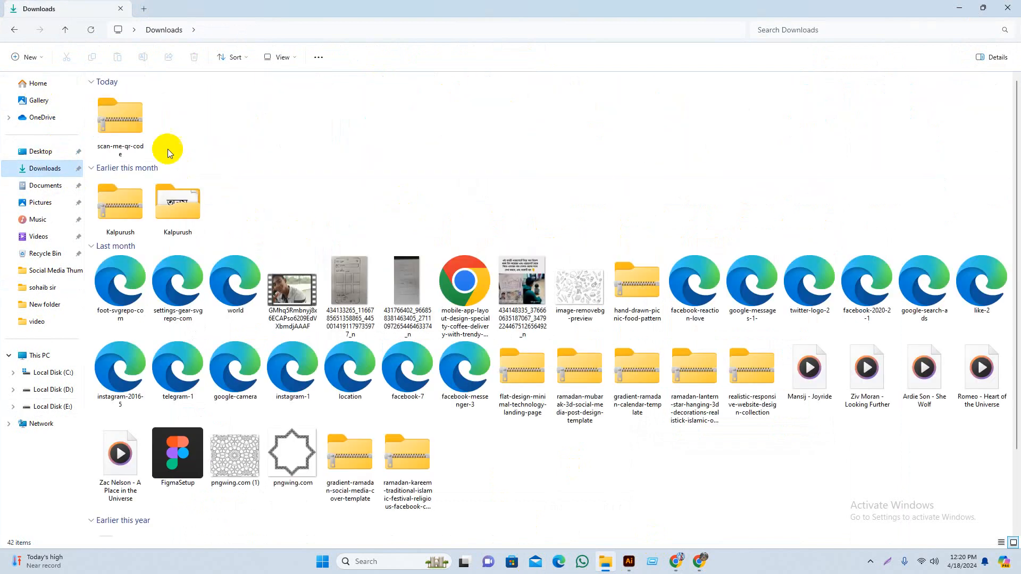
left_click(112, 123)
double_click(112, 123)
double_click(144, 98)
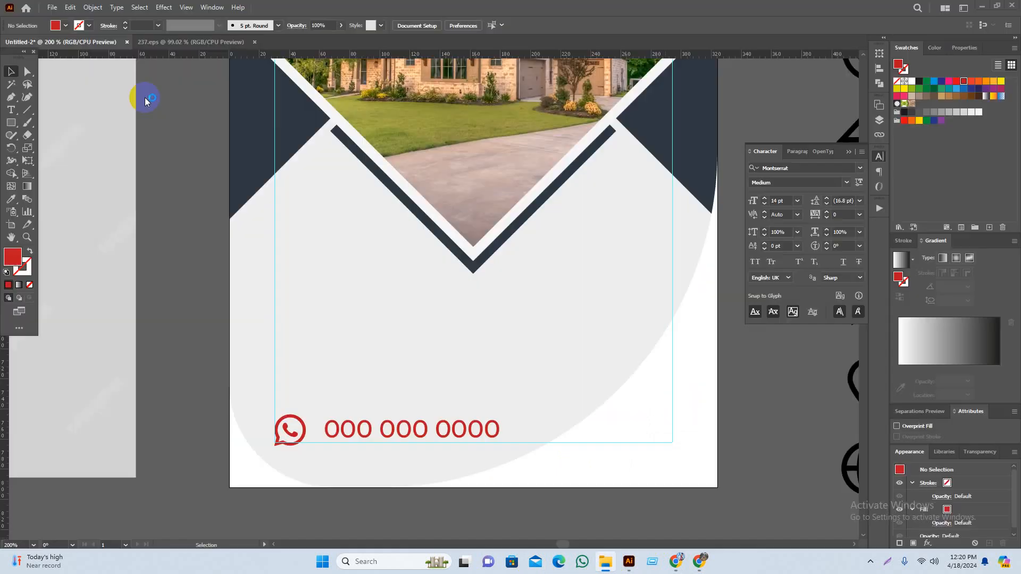
left_click(205, 250)
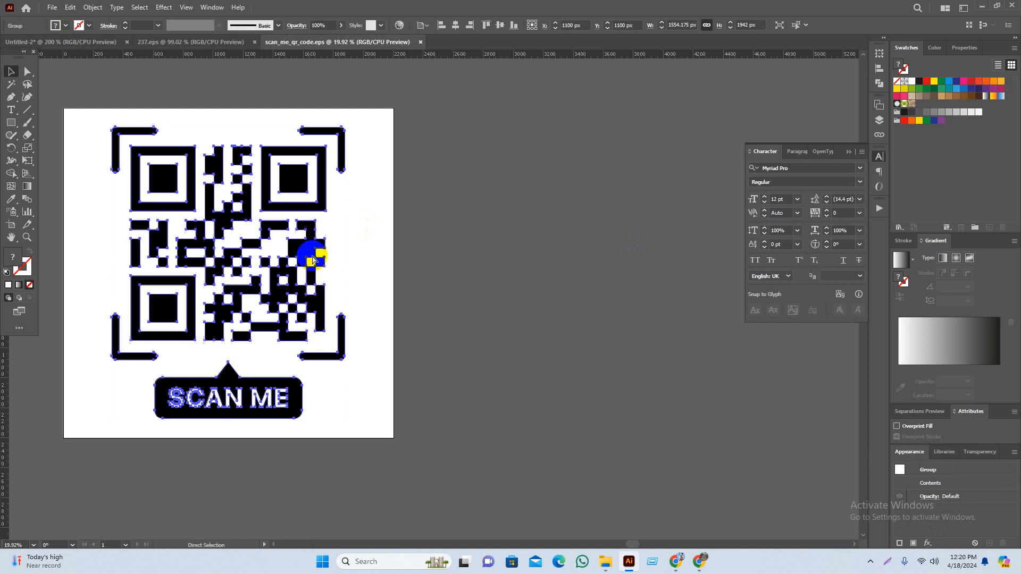
Paste the copied QR code artwork into the Untitled-2 door hanger document and scale it down to fit beneath the house photo
left_click(160, 42)
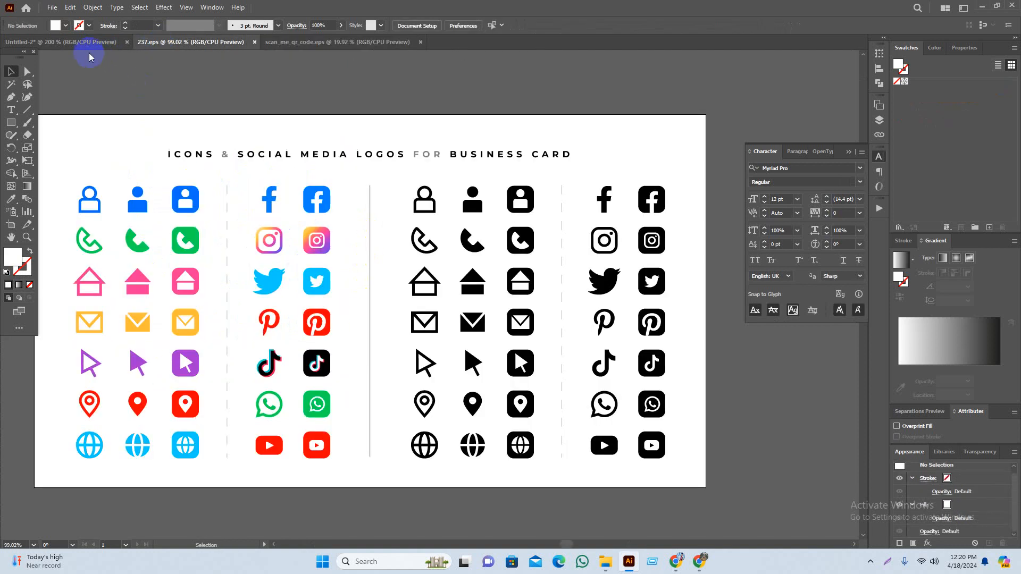
left_click(79, 42)
key("ctrl+v")
key("ctrl+minus")
key("ctrl+minus")
key("ctrl+minus")
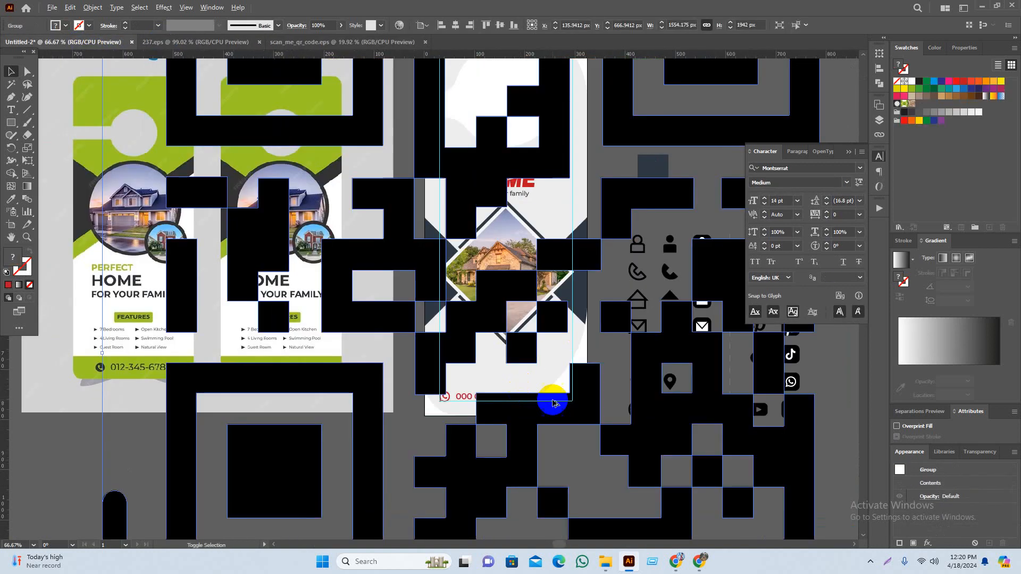
left_click_drag(102, 353, 477, 343)
left_click(510, 450)
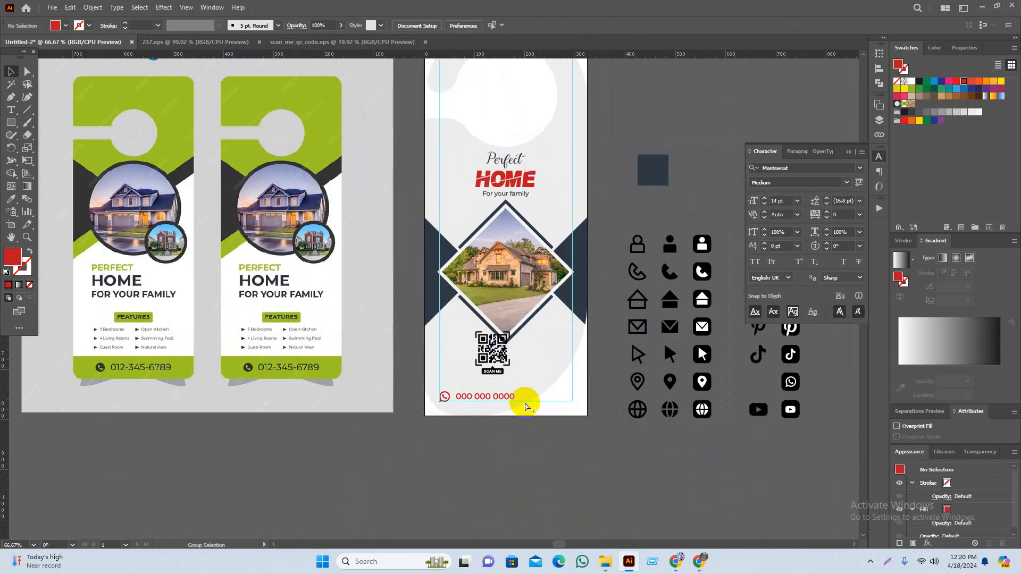
Place the QR code beside the lower-right edge of the diamond photo frame and resize it to about 56 by 70 px
scroll(521, 393, "up", 4)
left_click_drag(467, 307, 682, 319)
left_click_drag(659, 314, 570, 325)
mouse_move(608, 275)
left_mouse_down()
mouse_move(592, 282)
mouse_move(600, 272)
left_mouse_up()
left_click(795, 442)
left_click_drag(770, 410, 711, 478)
left_click_drag(513, 357, 560, 300)
left_click(765, 410)
left_click_drag(764, 412, 751, 424)
left_click_drag(556, 351, 548, 343)
left_click(743, 470)
scroll(723, 423, "down", 2)
left_click_drag(742, 444, 717, 424)
Try recoloring the whole QR code group with the navy sampled from the corner shape beside the photo
left_click(620, 371)
key("i")
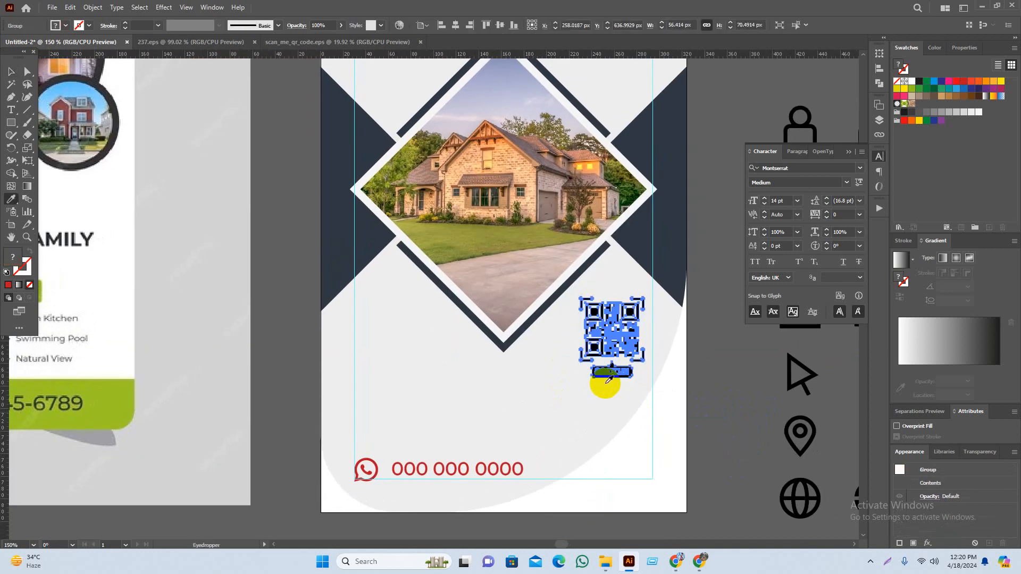
left_click(647, 246)
key("v")
left_click(741, 403)
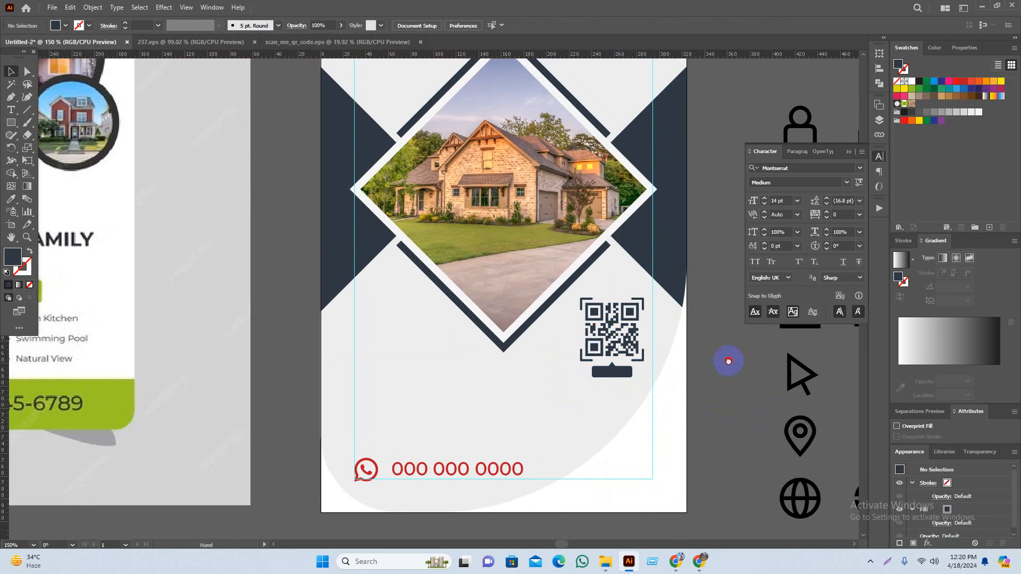
key("ctrl+z")
left_click(706, 359)
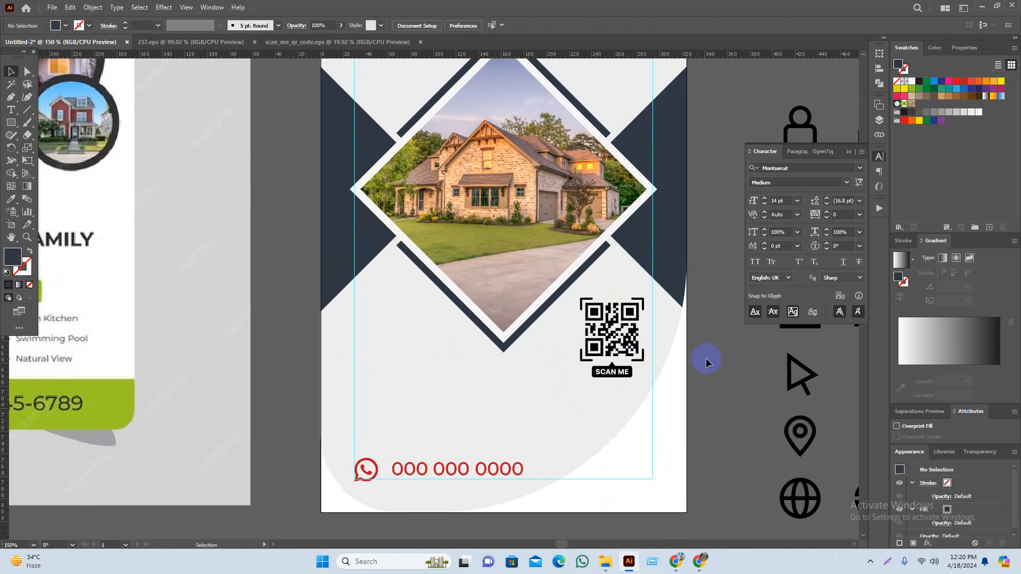
Recolor the whole QR code group with the red sampled from the placeholder phone number
scroll(645, 367, "up", 3)
left_click(602, 383)
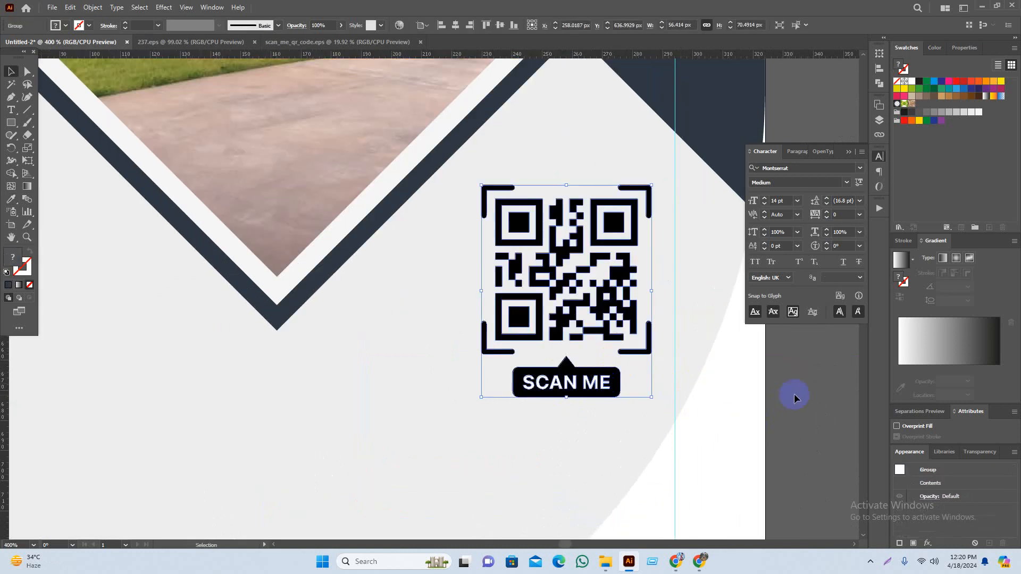
key("i")
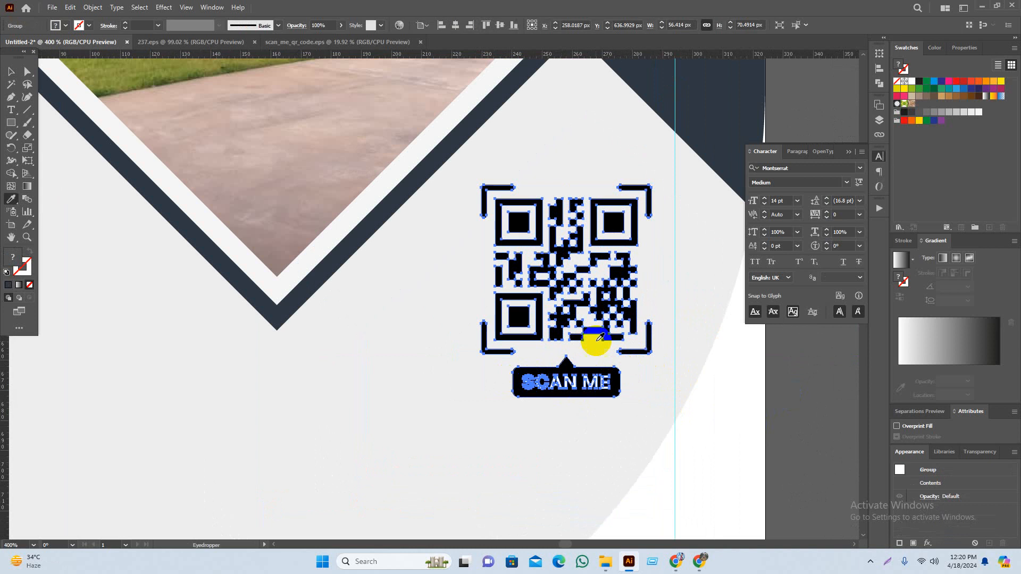
scroll(627, 322, "down", 2)
left_click_drag(449, 390, 484, 312)
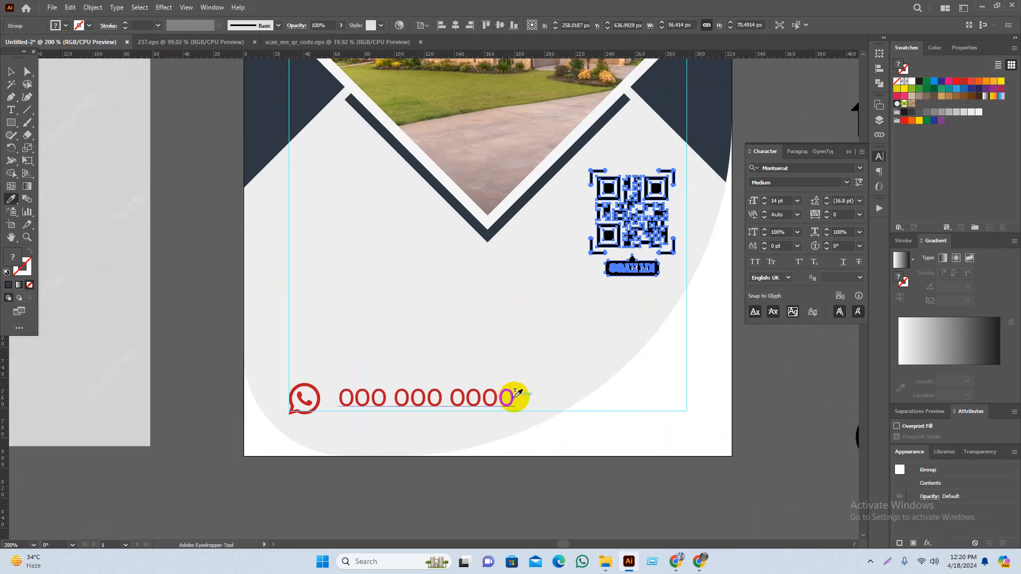
left_click(514, 397)
key("v")
left_click(780, 374)
left_click_drag(781, 373, 742, 465)
scroll(738, 458, "down", 1)
scroll(706, 418, "down", 3)
Try applying the near-white swatch to the SCAN ME lettering with the whole QR code group selected
scroll(711, 401, "up", 8)
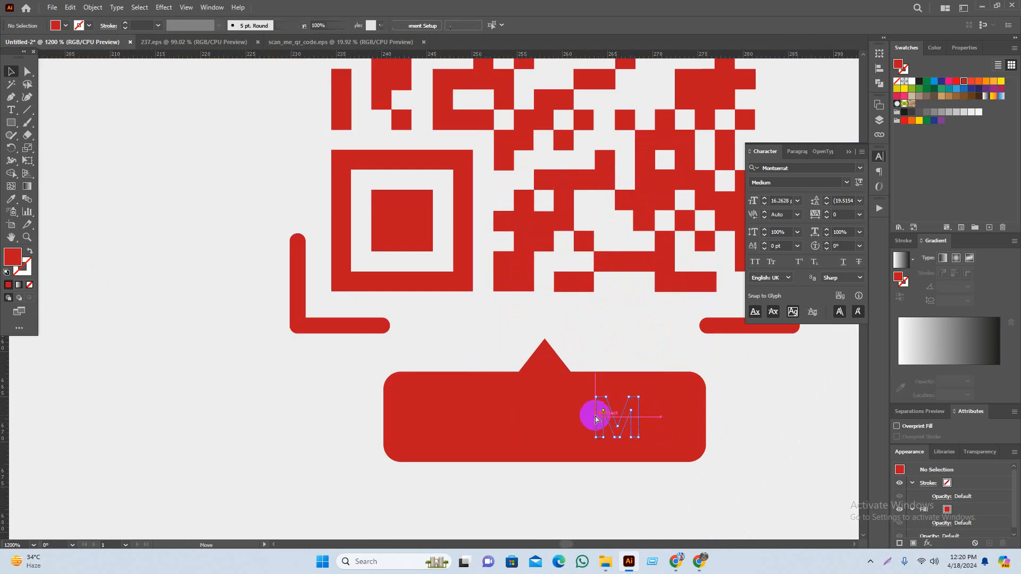
left_click(595, 419)
scroll(615, 440, "up", 3)
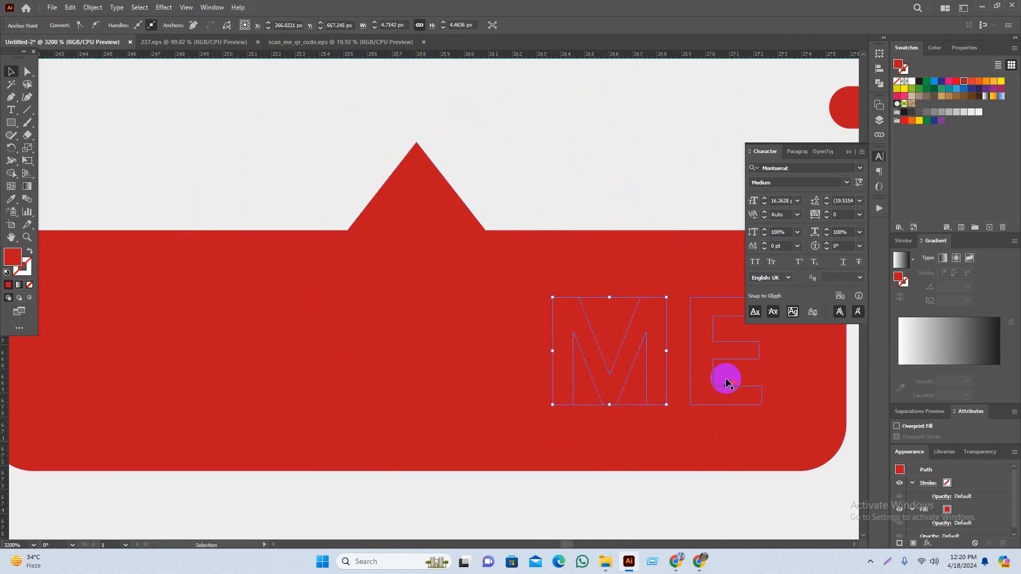
left_click(696, 375)
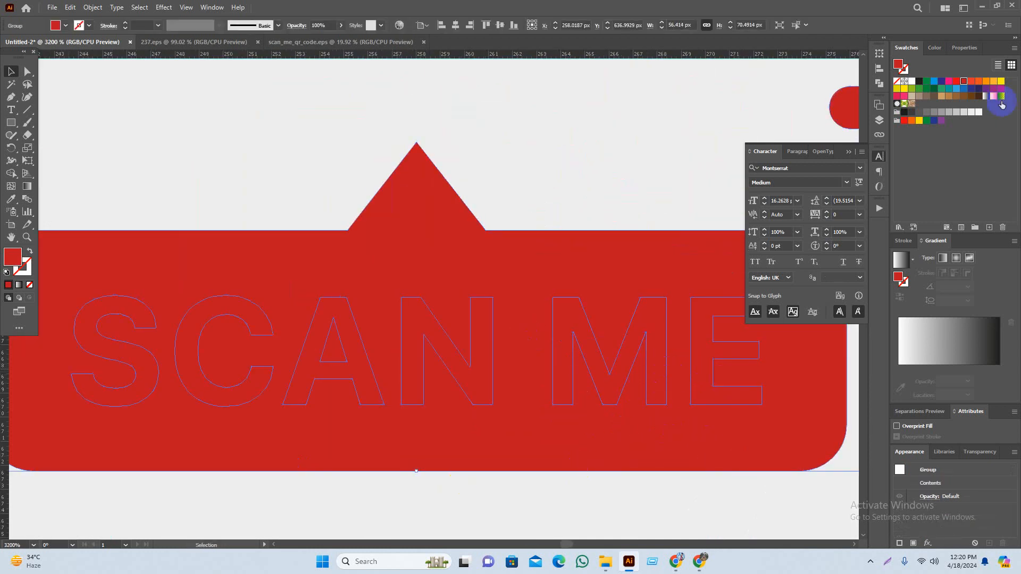
left_click(977, 111)
key("ctrl+z")
scroll(599, 293, "down", 3)
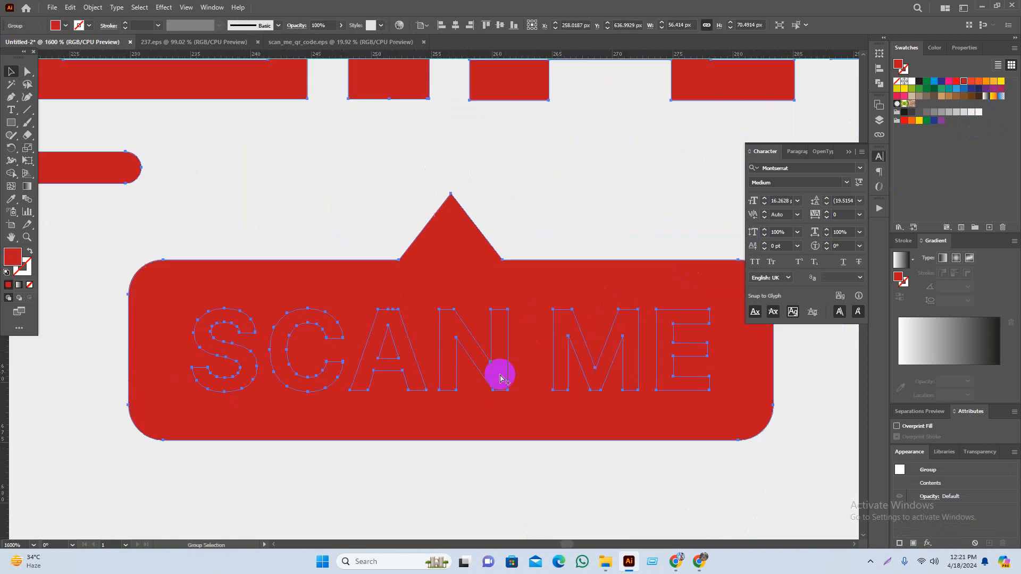
left_click(732, 415)
Select only the individual SCAN ME letters inside the red label and fill them with the near-white swatch from the grays group
scroll(578, 368, "up", 2)
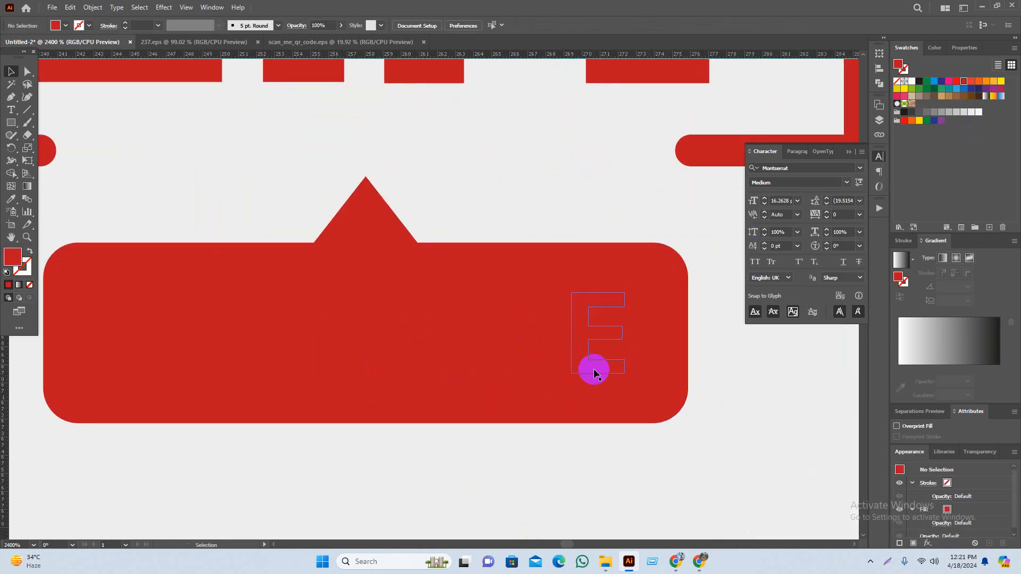
left_click(27, 71)
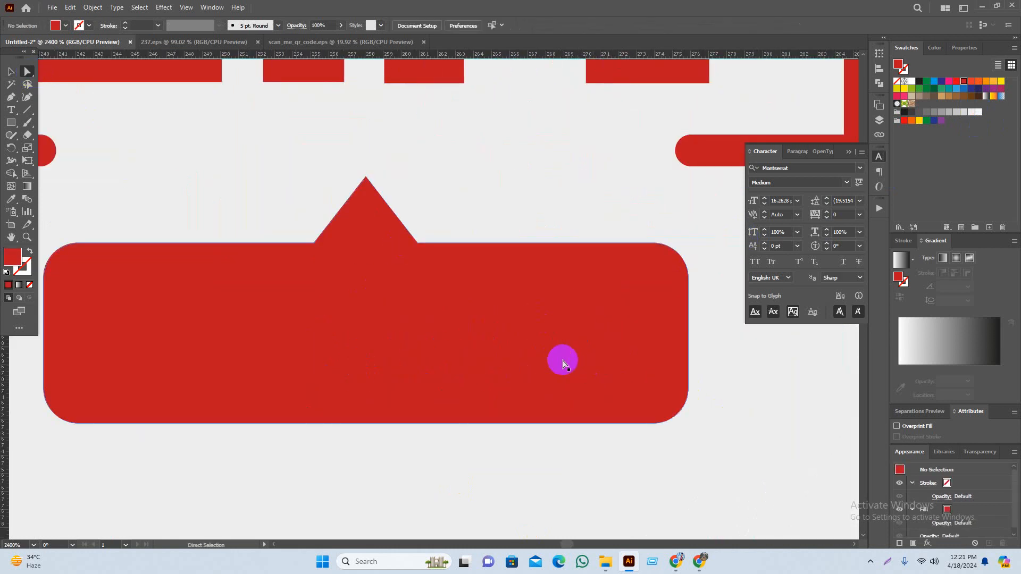
left_click(610, 372)
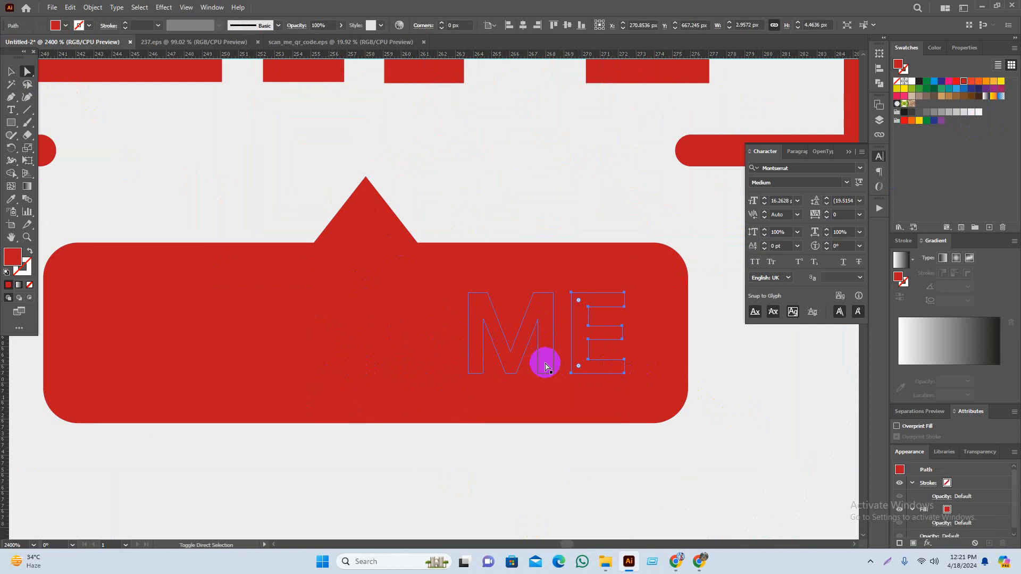
left_click(545, 366, "shift")
left_click(400, 354, "shift")
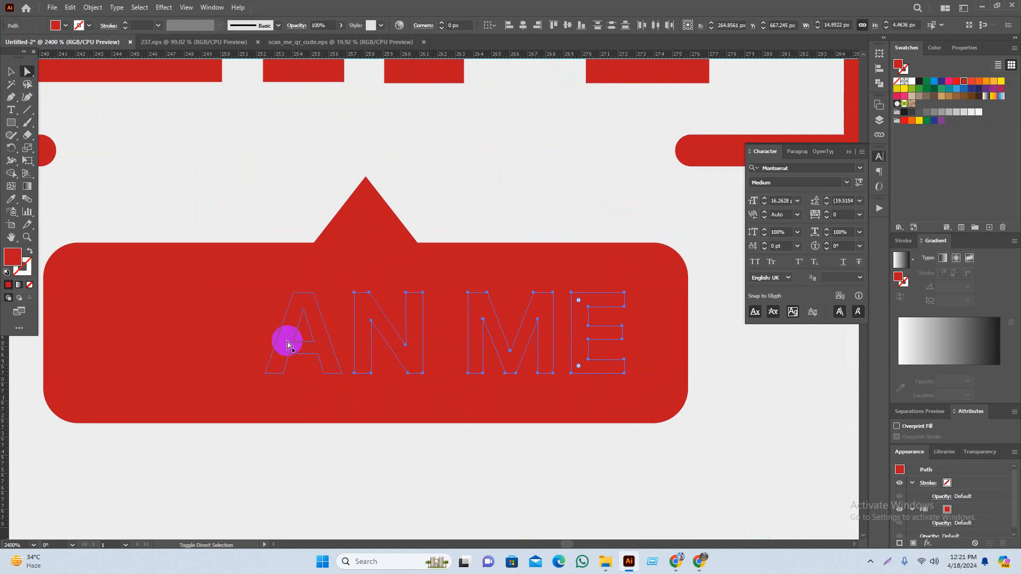
left_click(288, 344, "shift")
left_click(194, 346, "shift")
left_click(134, 334, "shift")
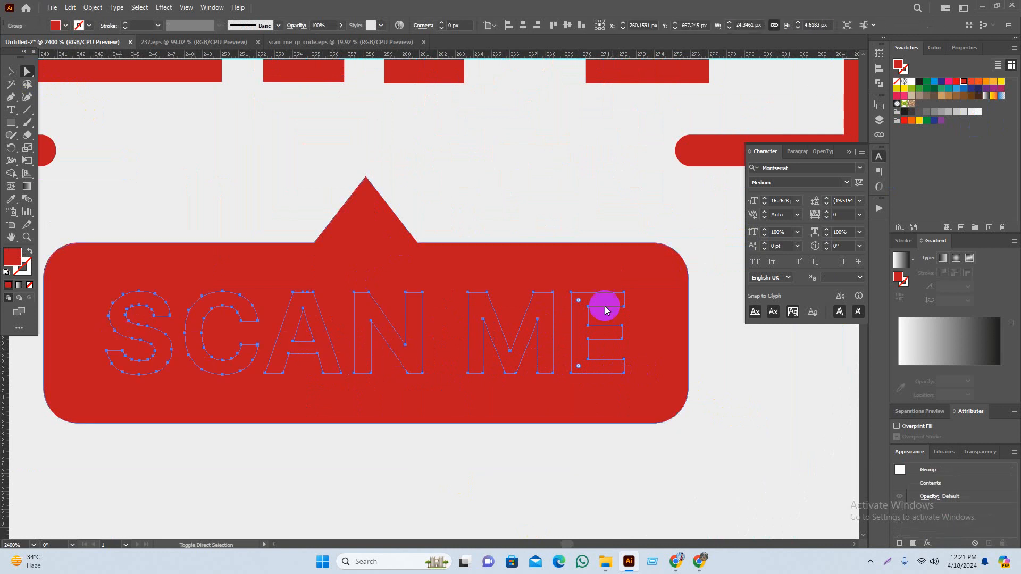
left_click(978, 112)
scroll(606, 365, "down", 6)
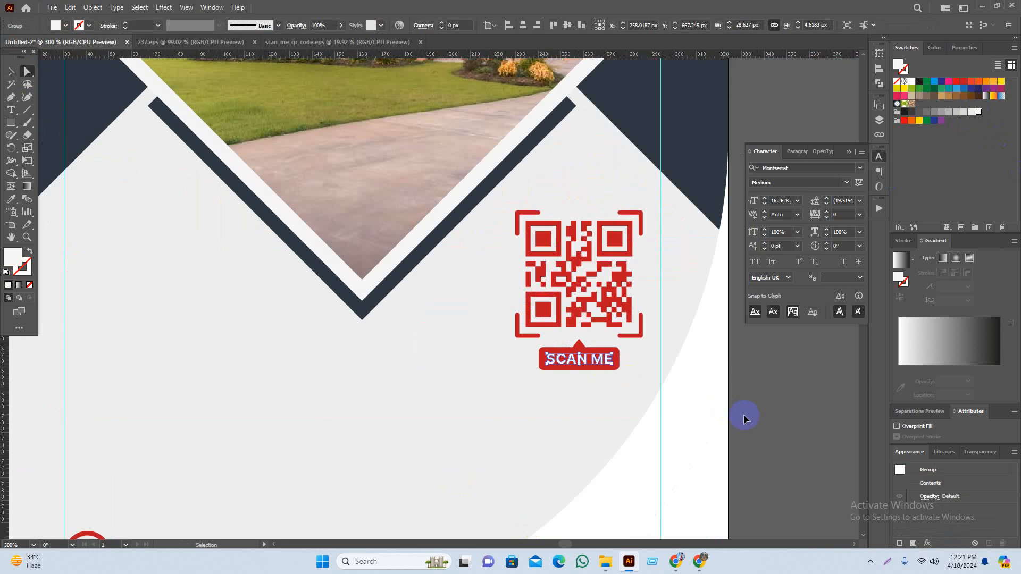
left_click(766, 367)
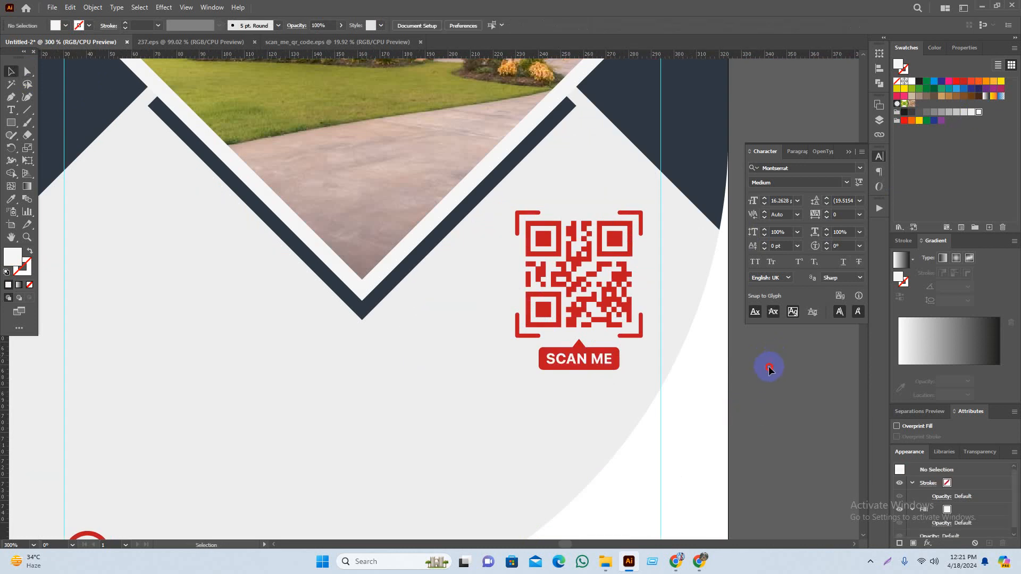
scroll(769, 369, "down", 2)
left_click_drag(759, 415, 753, 416)
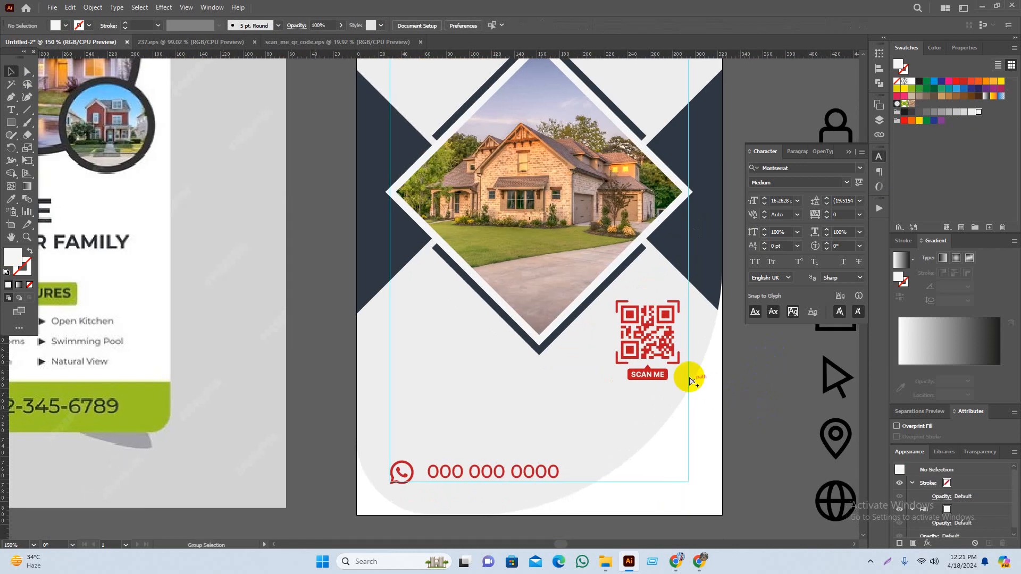
Recolor the four corner brackets around the QR code with the navy sampled from the diamond frame line
scroll(690, 381, "up", 5)
left_click(680, 354)
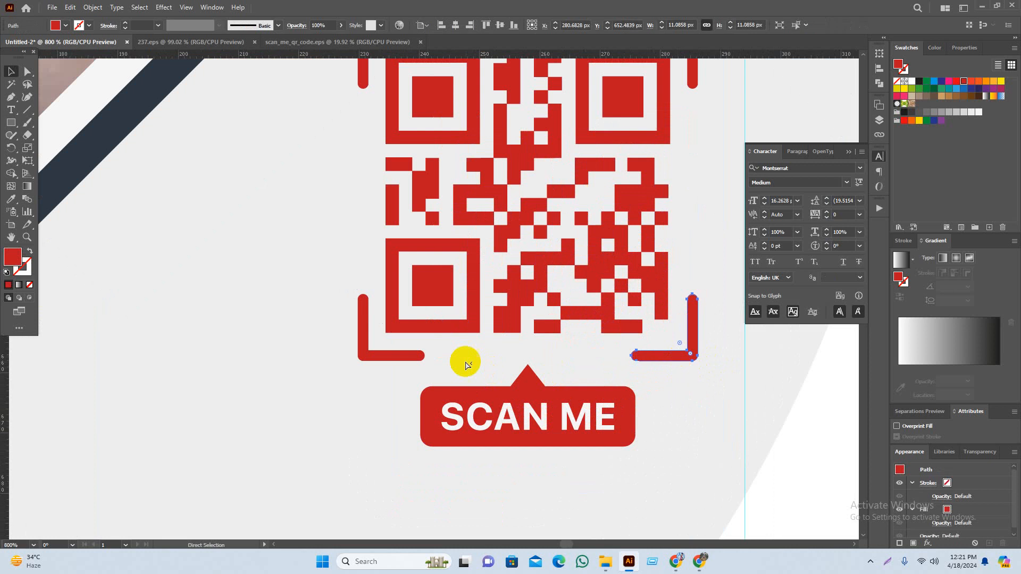
left_click(399, 354)
left_click(363, 75)
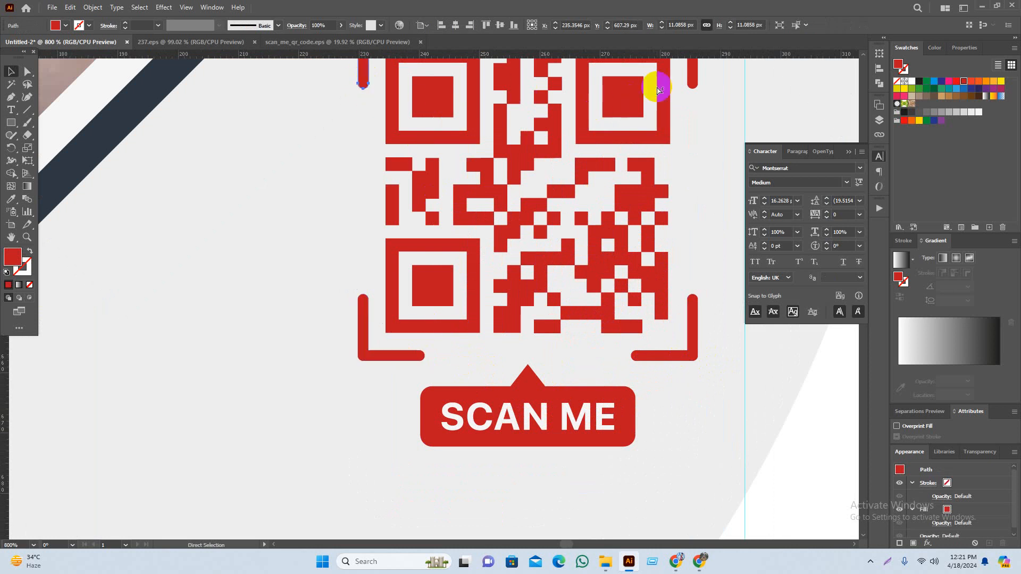
left_click(690, 75)
key("i")
left_click(118, 105)
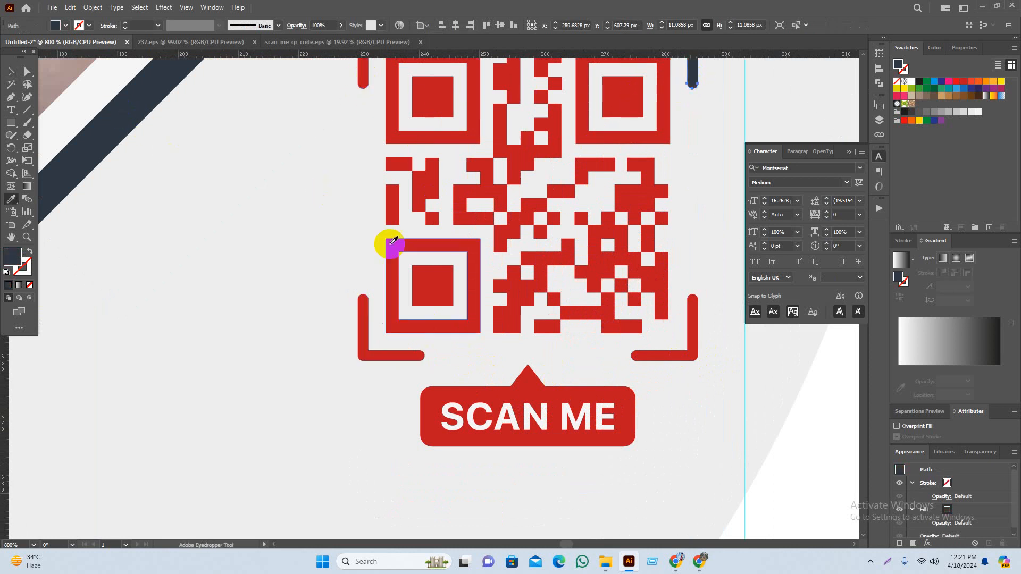
left_click(672, 364)
left_click(381, 353)
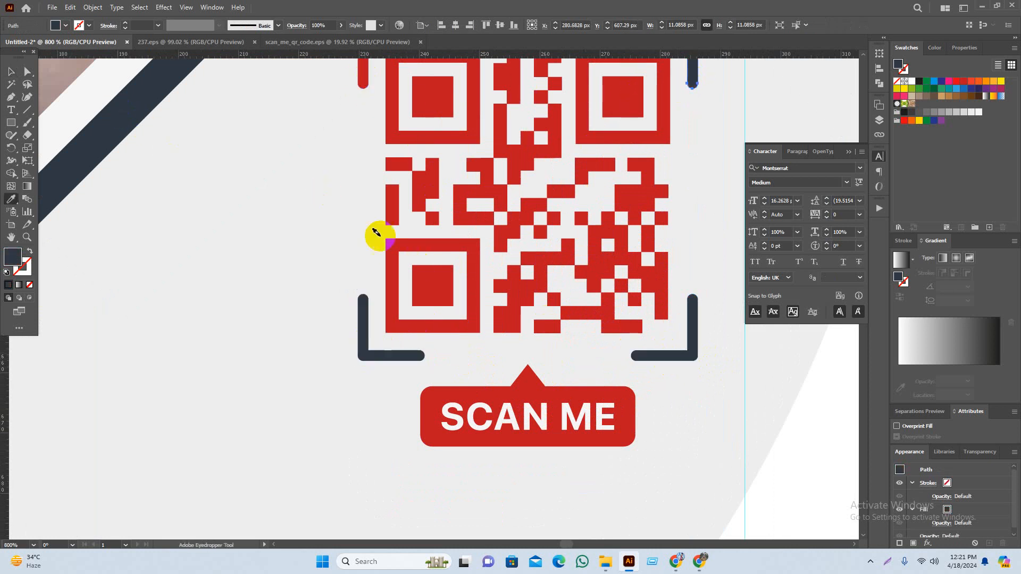
left_click(363, 76)
Apply the same navy to the SCAN ME label shape below the QR code, keeping its lettering light
key("ctrl+minus")
scroll(512, 366, "down", 1)
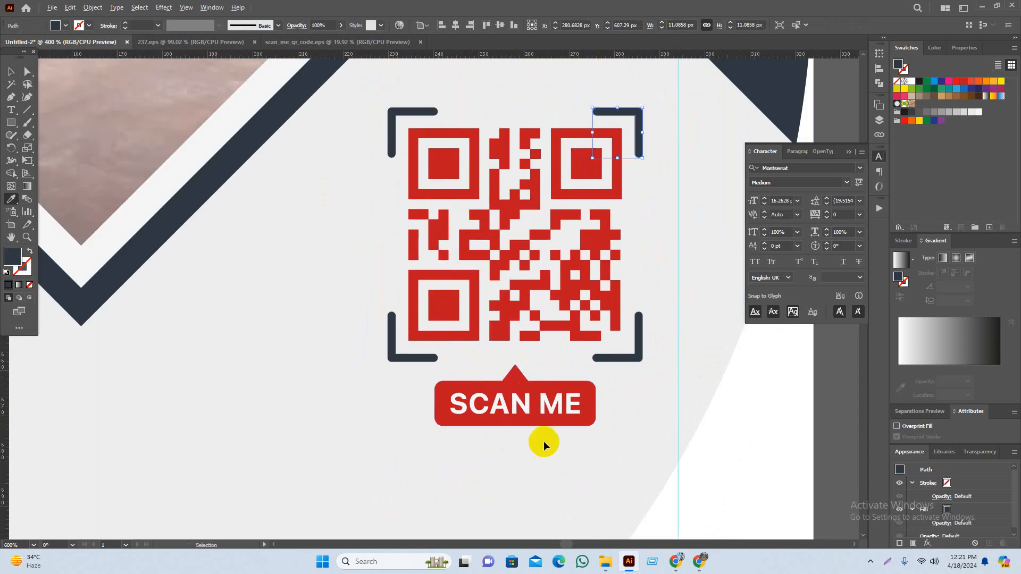
scroll(542, 440, "down", 2)
scroll(614, 441, "up", 1)
scroll(617, 431, "up", 2)
left_click(626, 411, "alt")
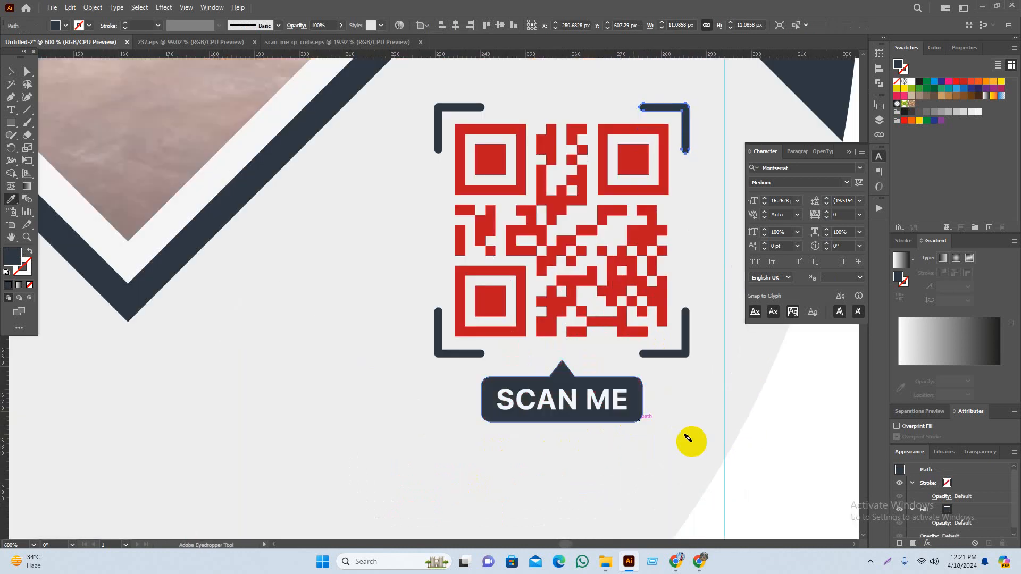
scroll(688, 440, "down", 3)
key("v")
left_click(797, 472)
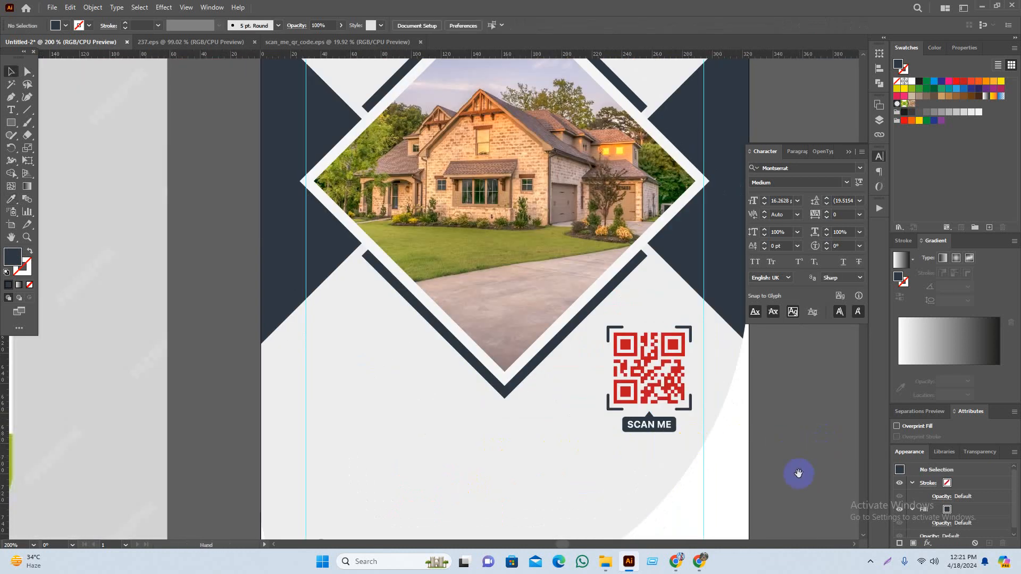
Nudge the QR code group slightly up and right, closer to the right margin guide
scroll(792, 457, "down", 2)
scroll(752, 482, "down", 3)
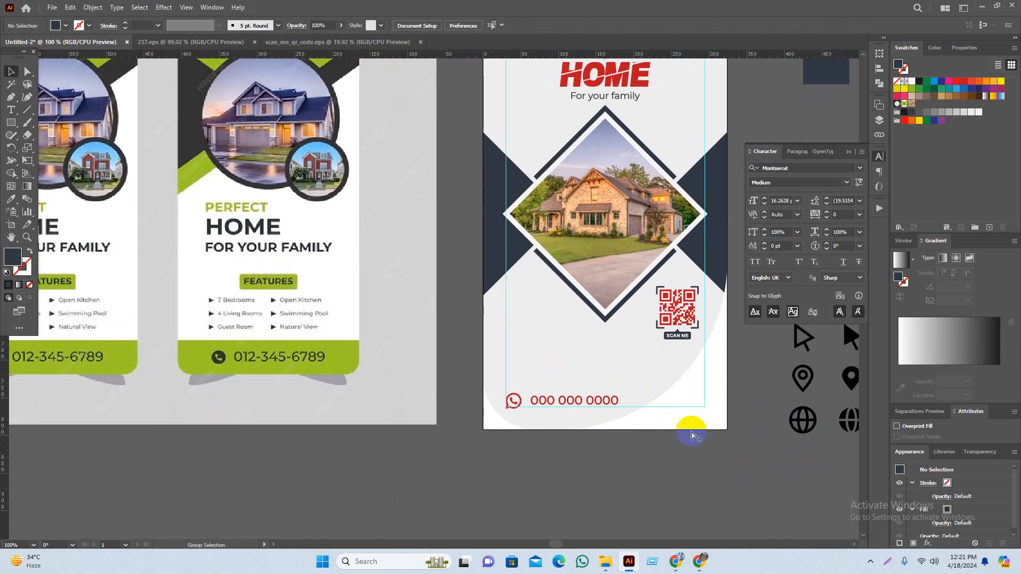
scroll(620, 381, "up", 1)
left_click_drag(716, 387, 694, 388)
scroll(717, 307, "up", 2)
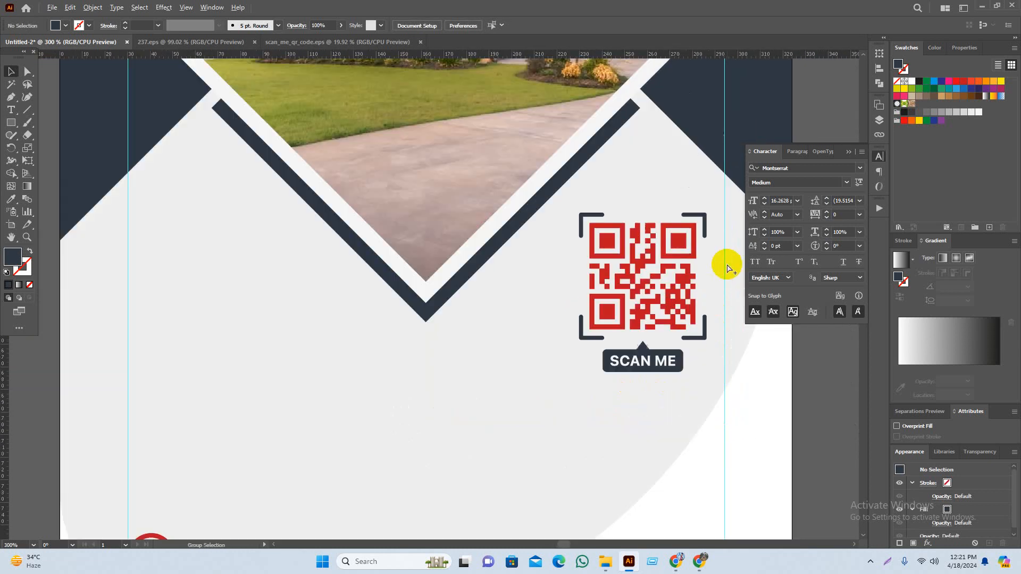
left_click_drag(680, 253, 684, 250)
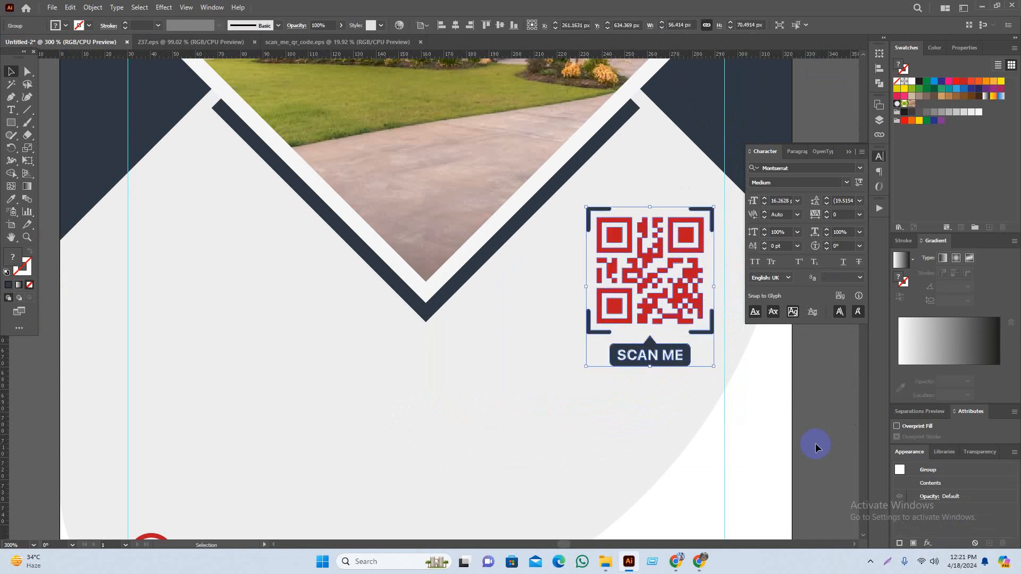
left_click(816, 446)
Examine the features list on the reference door hanger against the empty area above the placeholder phone number
scroll(745, 415, "down", 1)
left_click_drag(555, 428, 649, 357)
left_click_drag(499, 373, 521, 380)
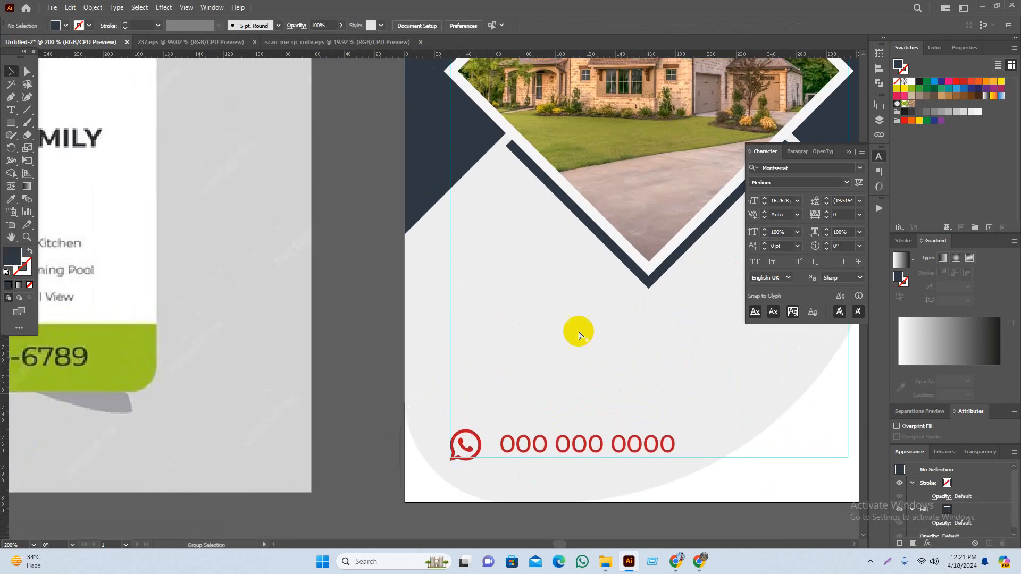
scroll(593, 353, "down", 1)
left_click_drag(364, 502, 427, 496)
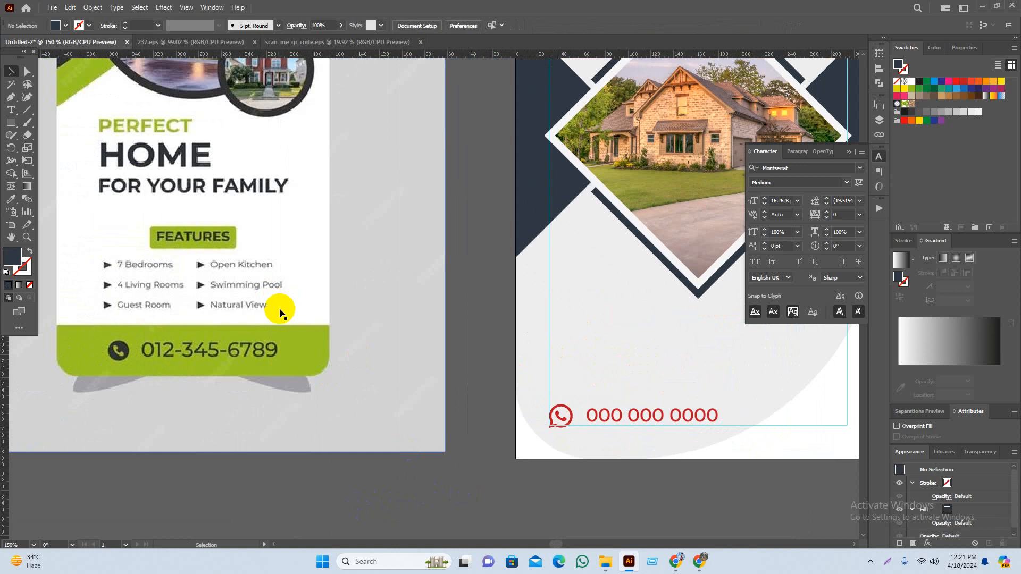
scroll(275, 325, "down", 1)
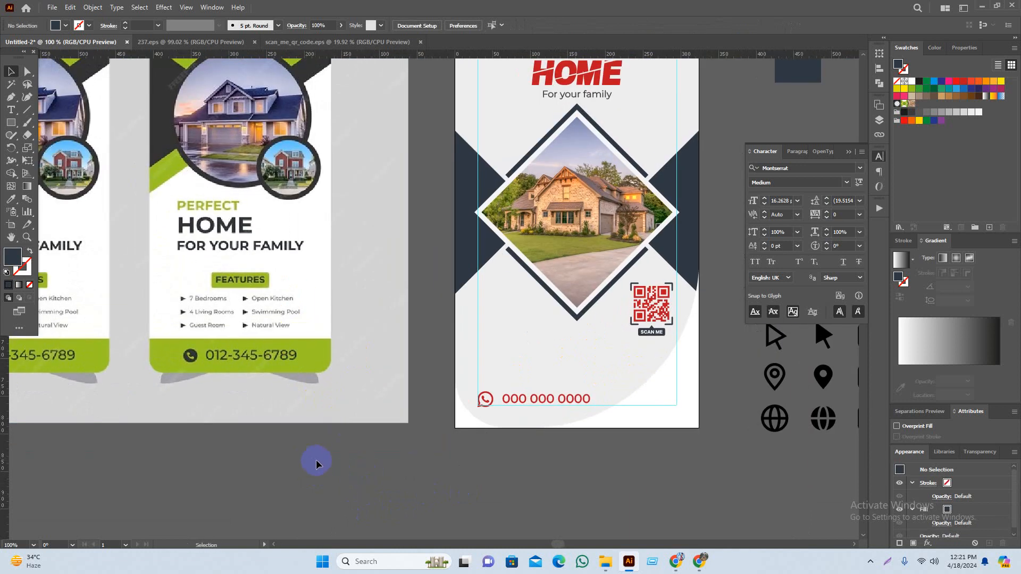
left_click_drag(336, 475, 348, 474)
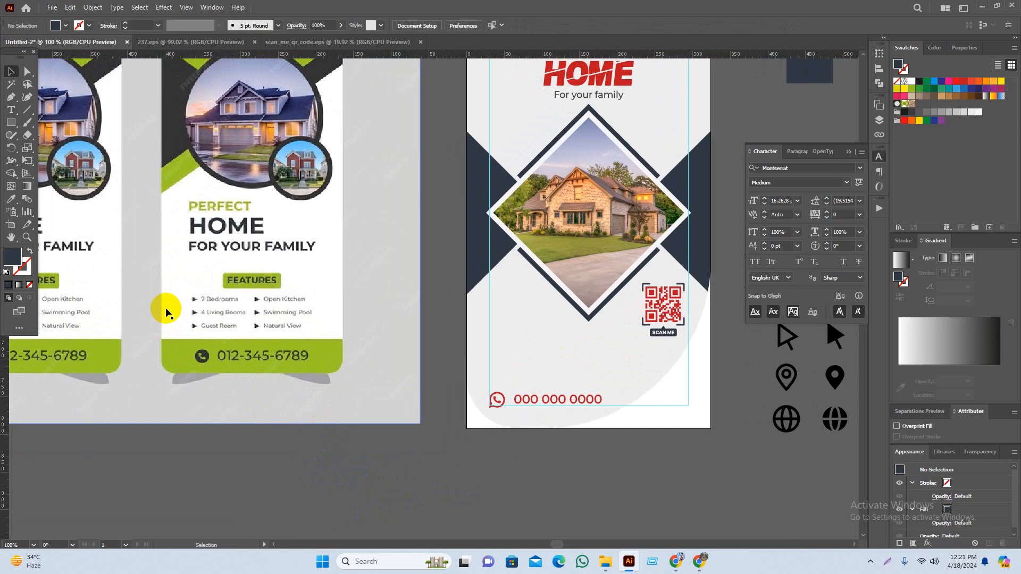
Add the text line "for more info" below the artboard and set it in all caps
left_click_drag(166, 311, 181, 314)
left_click(13, 111)
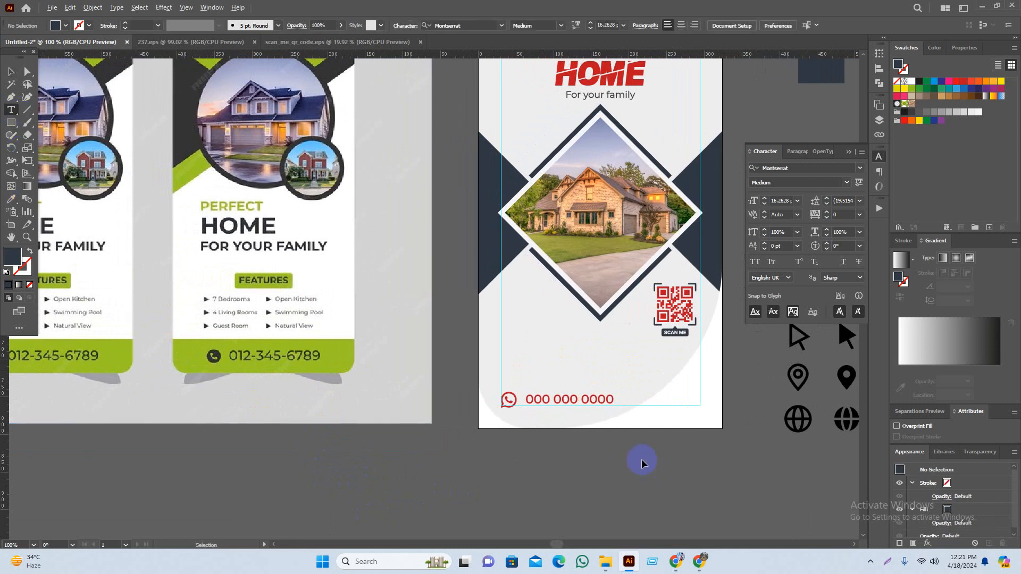
scroll(576, 415, "up", 1)
left_click(503, 473)
type("f")
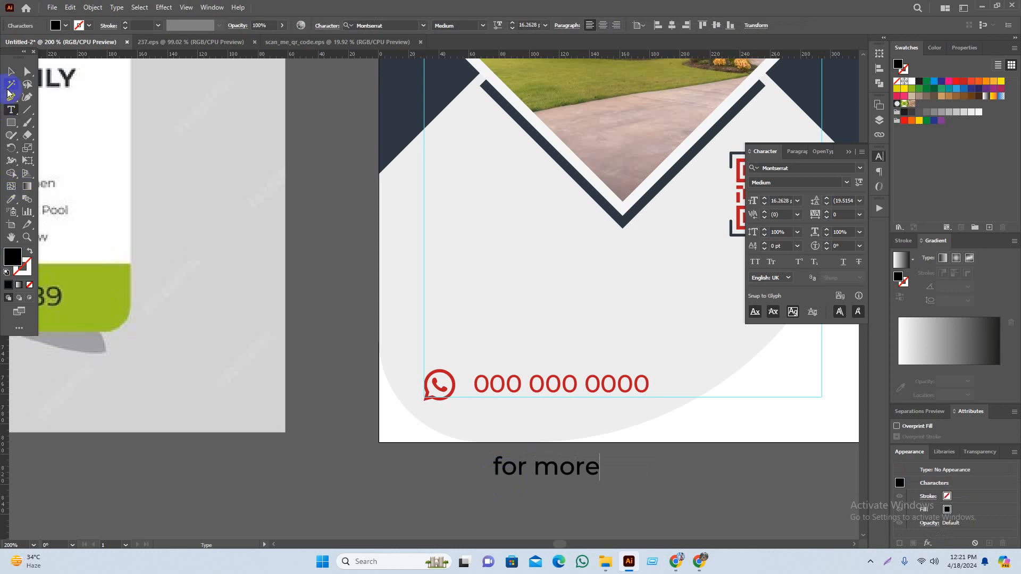
type("or more")
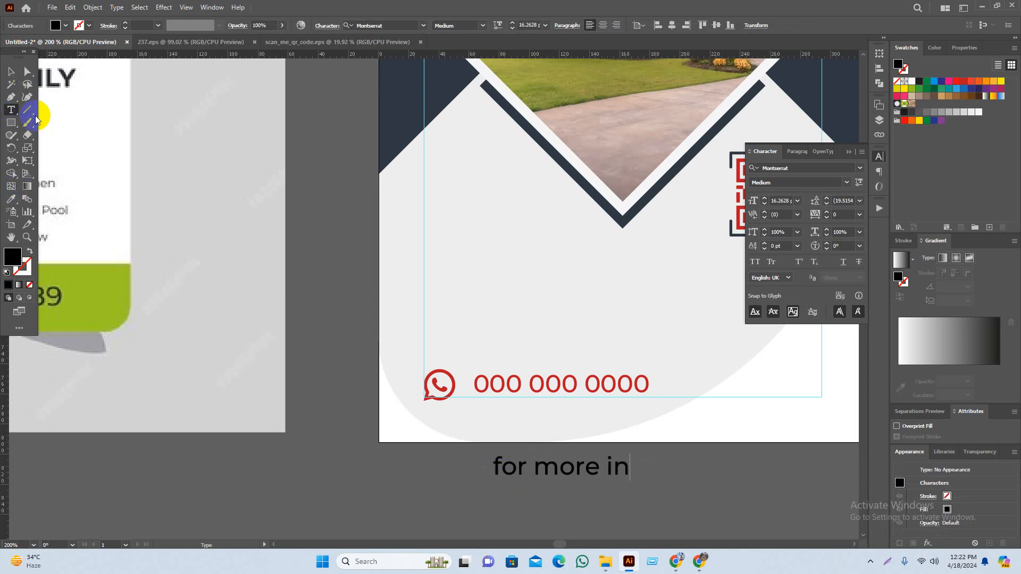
left_click(9, 63)
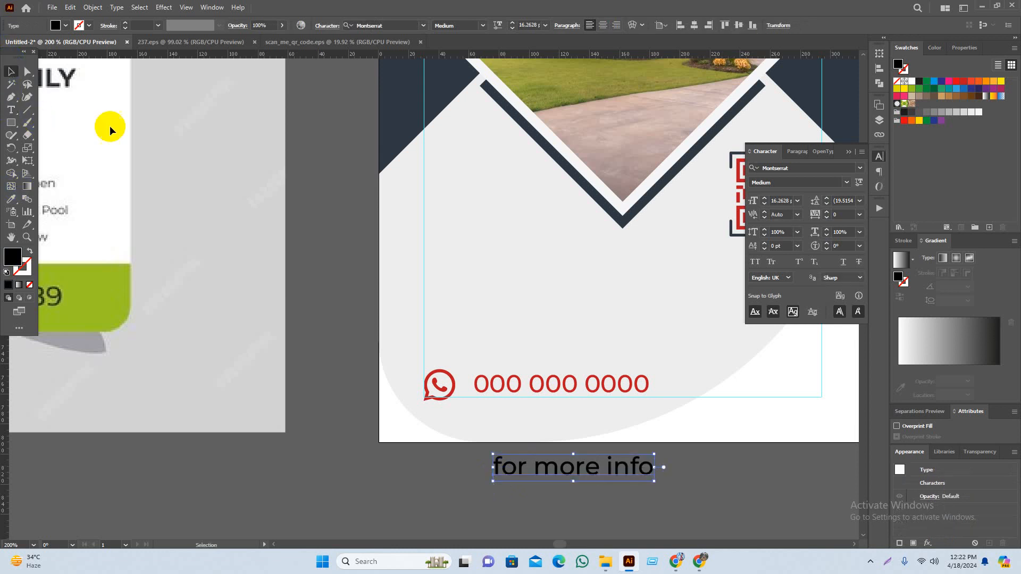
left_click(755, 261)
left_click(710, 493)
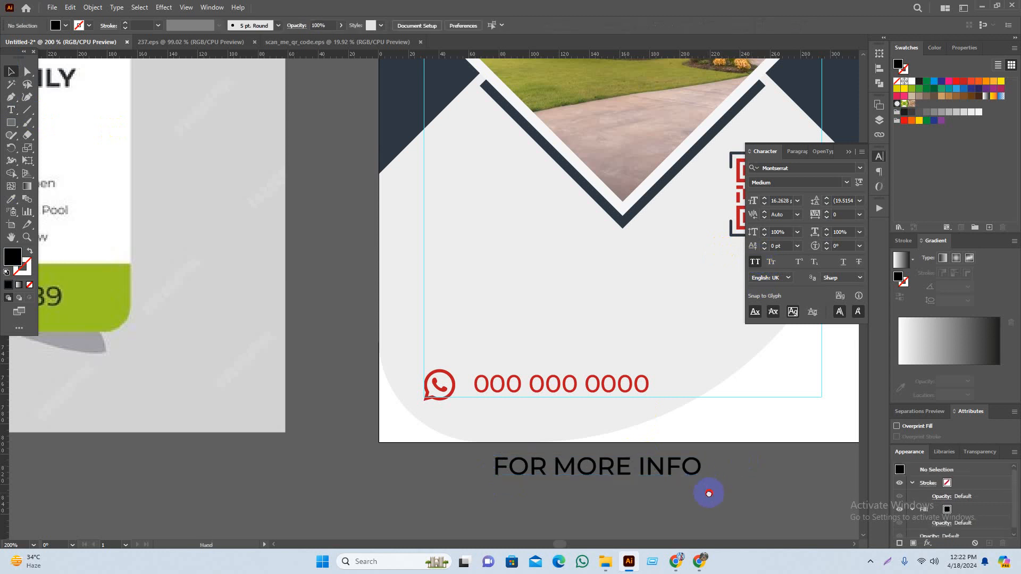
Move the FOR MORE INFO line directly above the placeholder phone number and scale it to the number's width, about 13.73 pt
left_click_drag(617, 464, 592, 304)
scroll(620, 468, "up", 1)
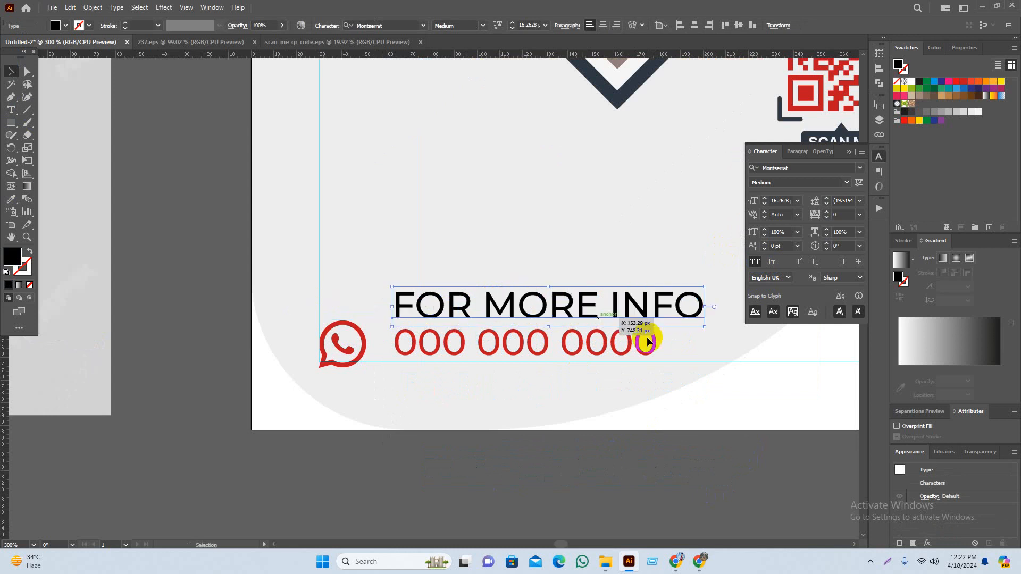
left_click_drag(706, 309, 659, 307)
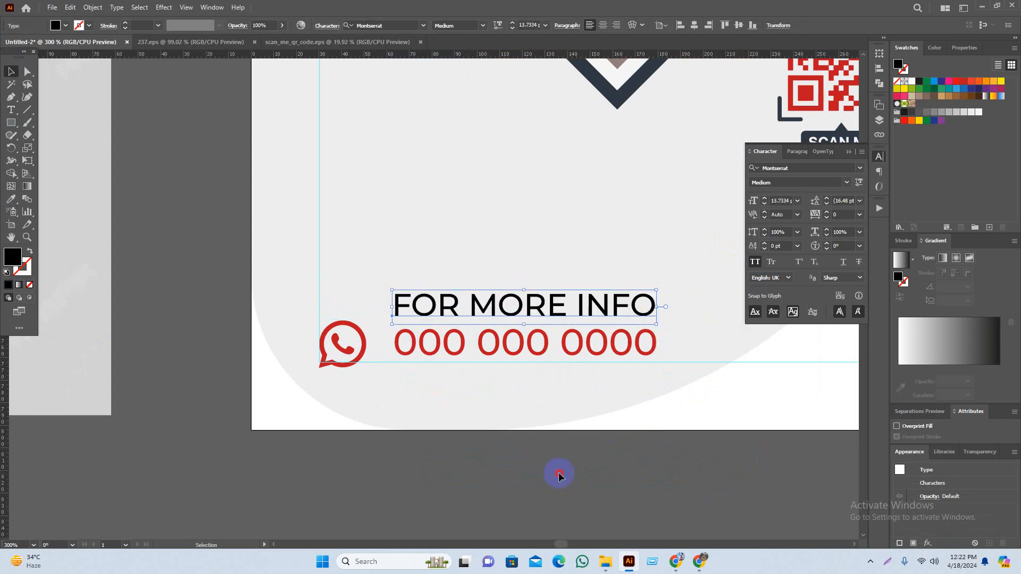
left_click(558, 473)
Nudge FOR MORE INFO slightly up from the phone number and recolor it with the navy sampled from the diamond frame line
scroll(586, 395, "down", 2)
scroll(588, 349, "up", 2)
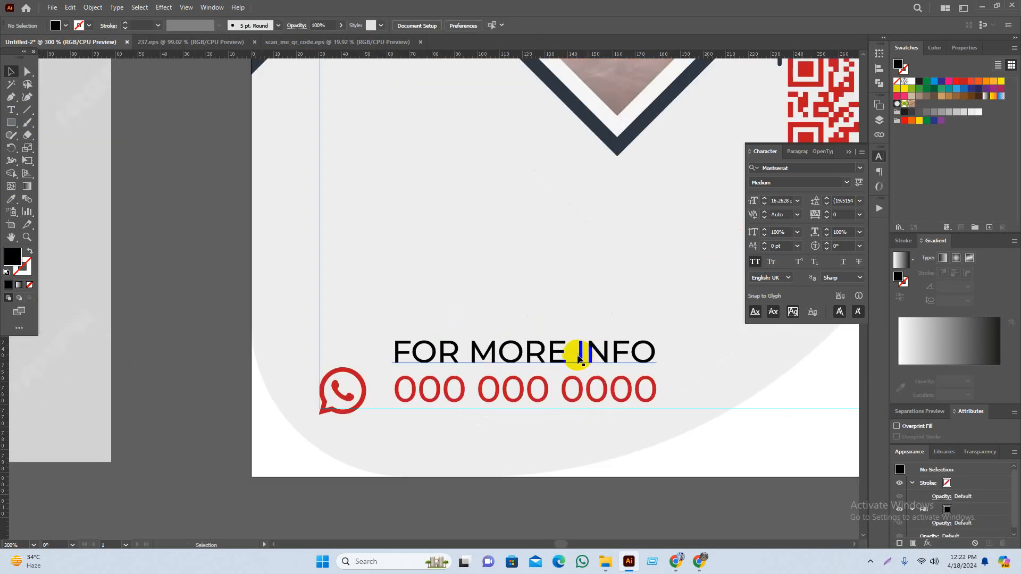
left_click(580, 359)
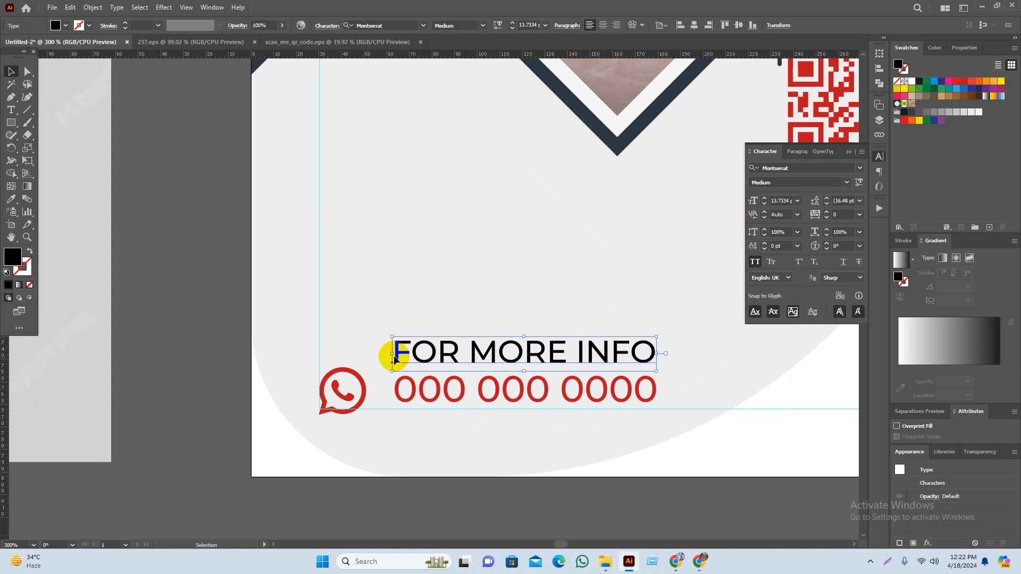
key("Up")
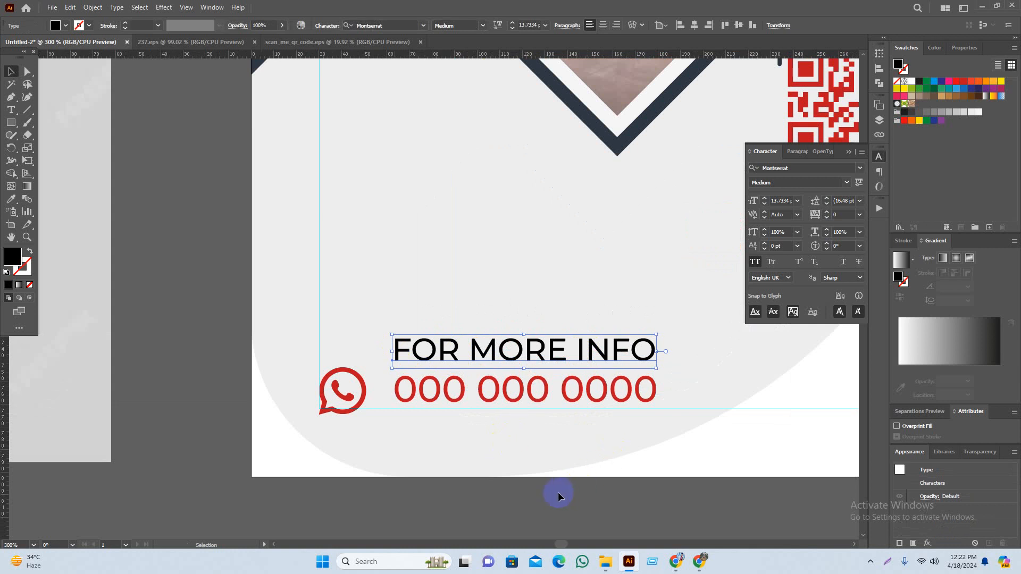
key("i")
left_click(616, 154)
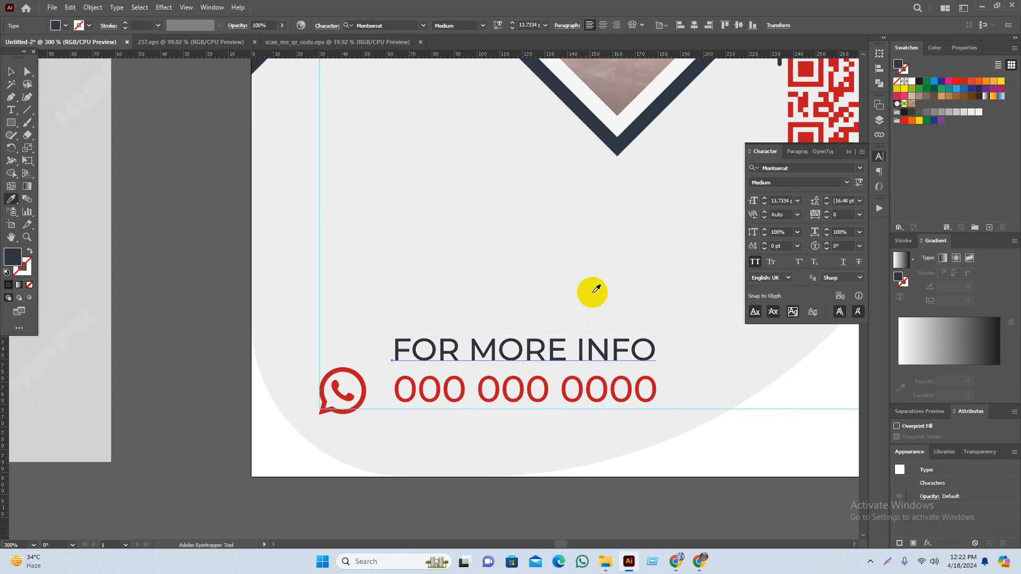
key("v")
left_click(582, 474)
scroll(594, 511, "down", 3)
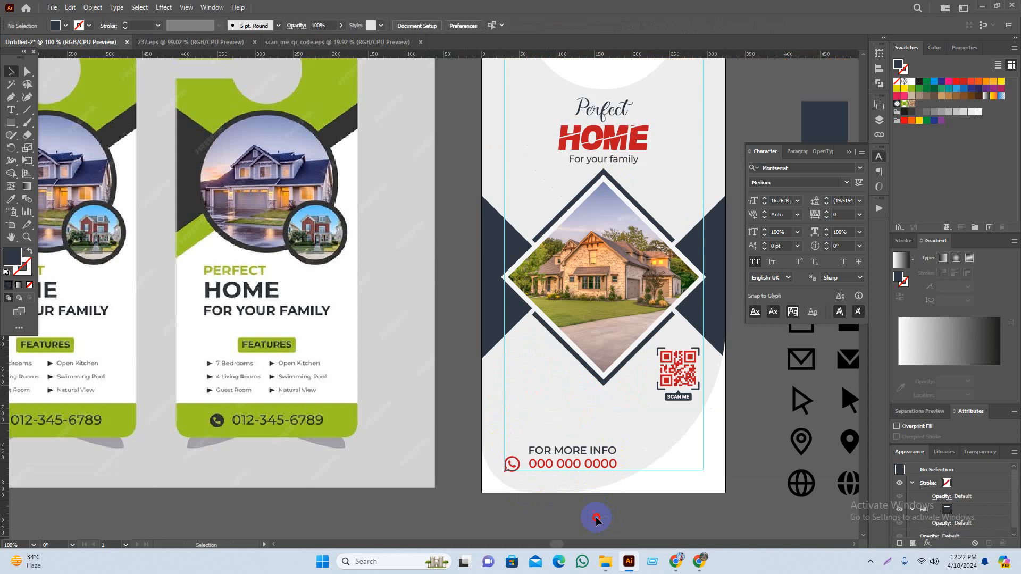
Set the red placeholder phone number's font weight to SemiBold
left_click_drag(596, 520, 566, 499)
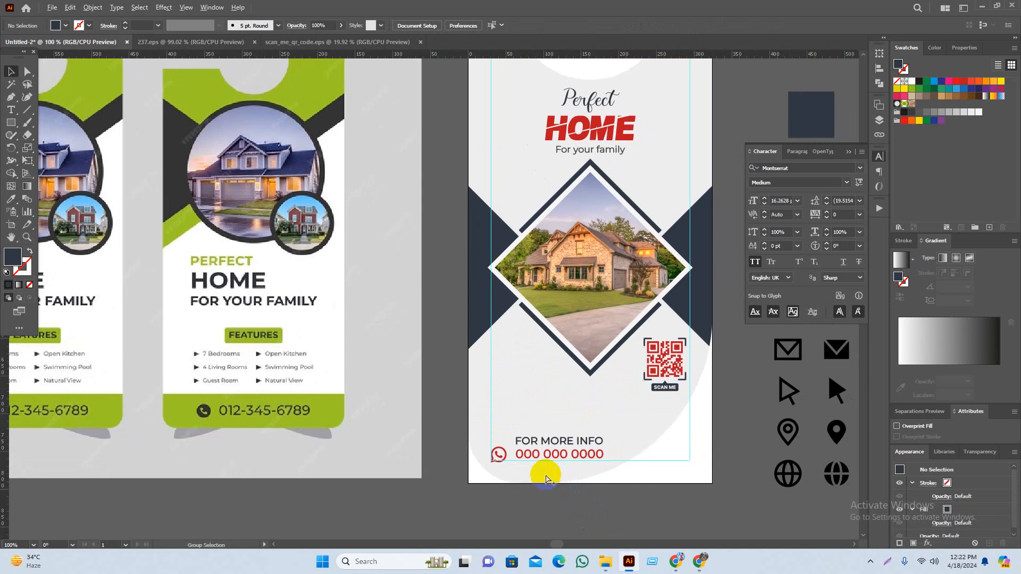
scroll(546, 478, "up", 1)
left_click(555, 443)
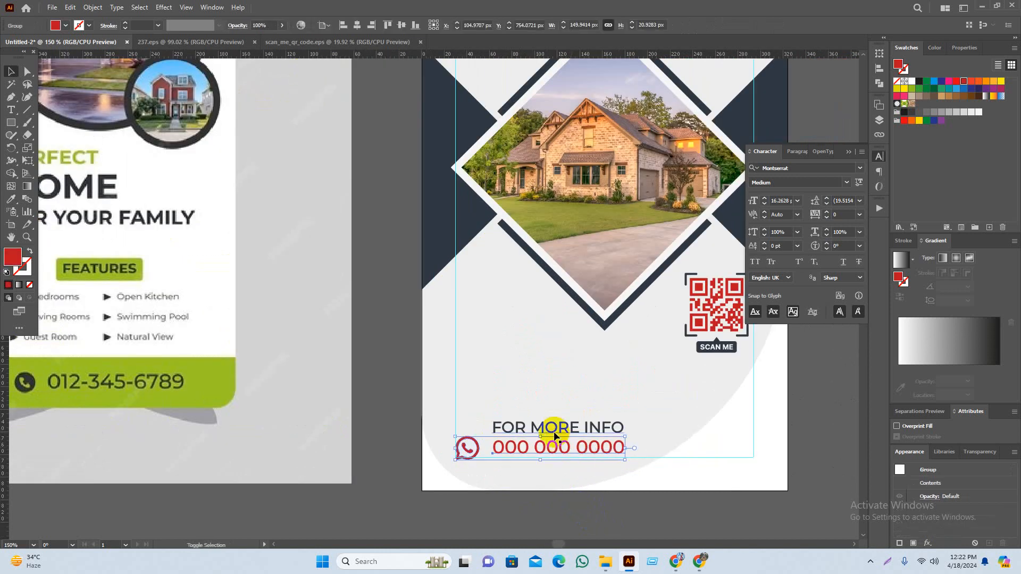
left_click(582, 518)
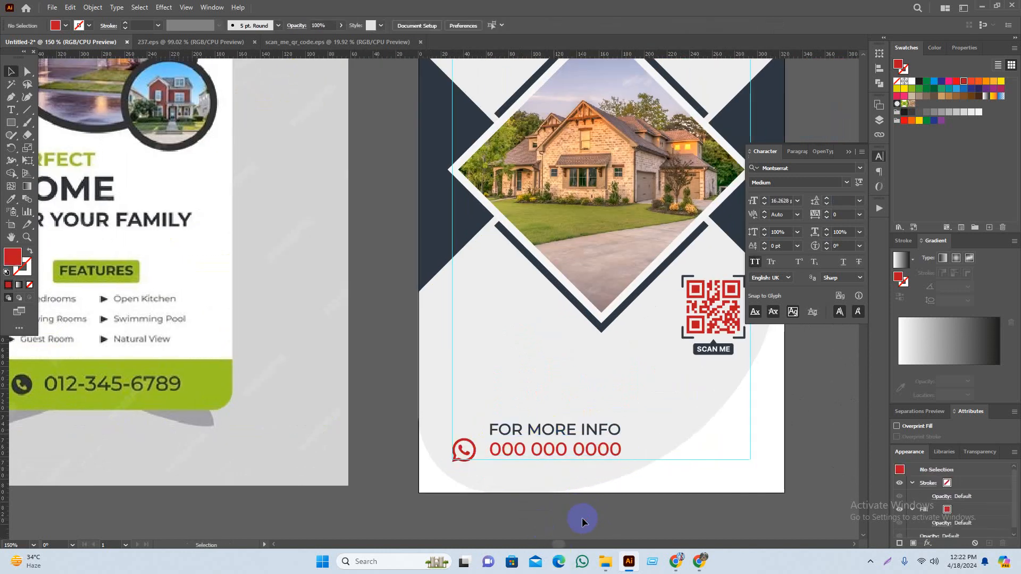
scroll(581, 517, "down", 1)
left_click_drag(560, 470, 551, 483)
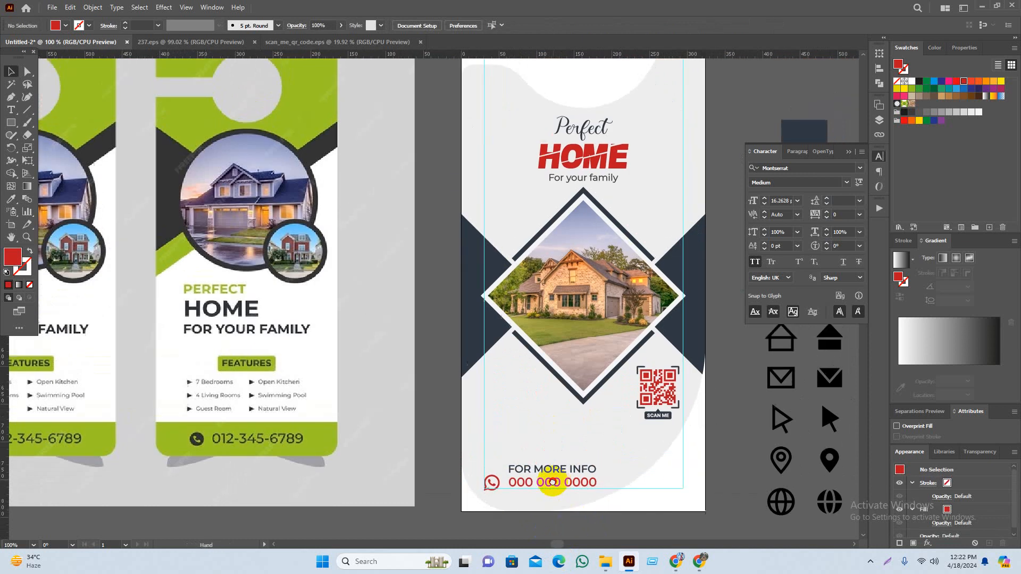
scroll(552, 482, "up", 2)
left_click(551, 482)
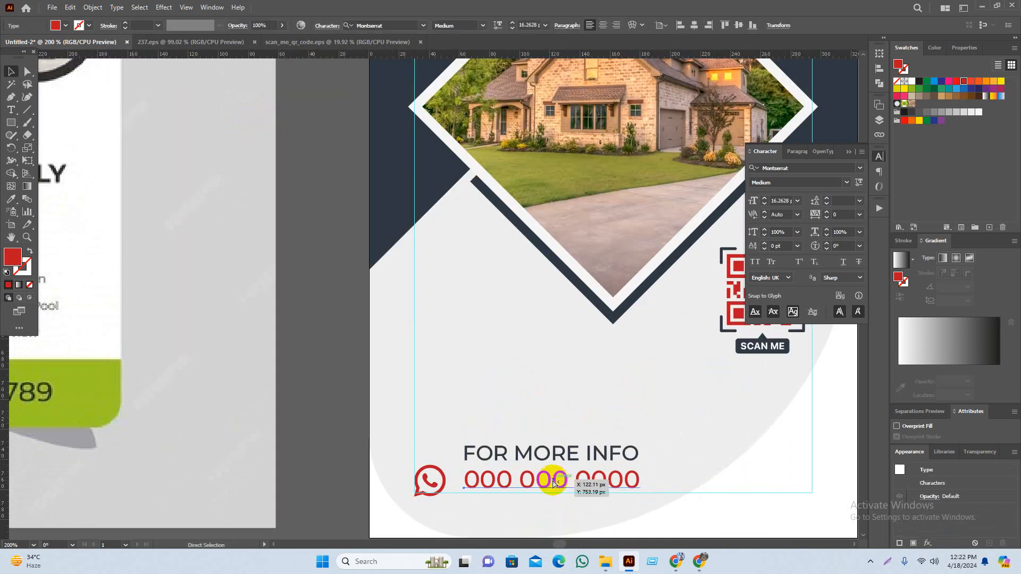
left_click(482, 25)
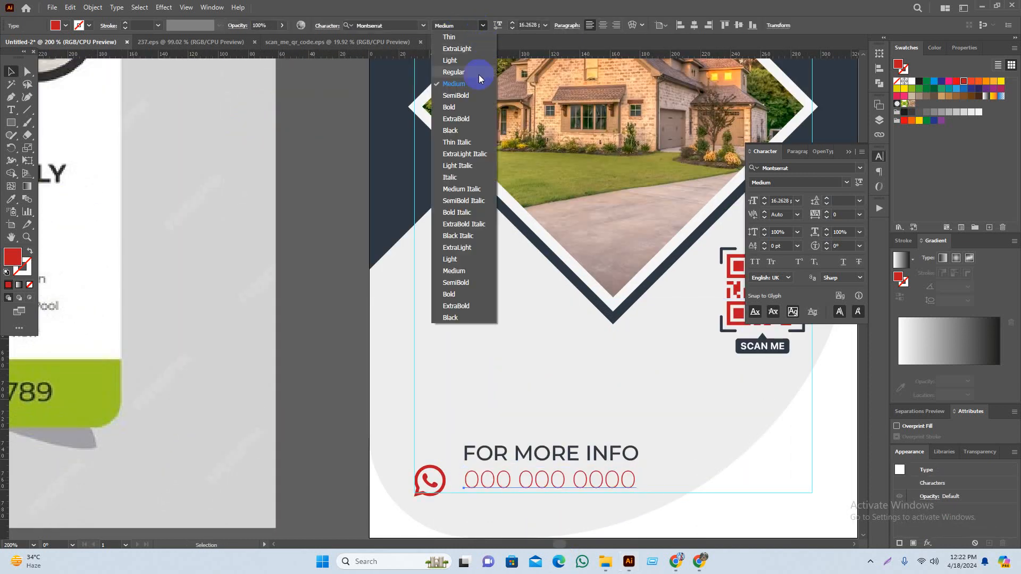
left_click(475, 102)
left_click(314, 285)
Enlarge the FOR MORE INFO line to about 13.88 pt so its width matches the SemiBold phone number
scroll(409, 319, "down", 3)
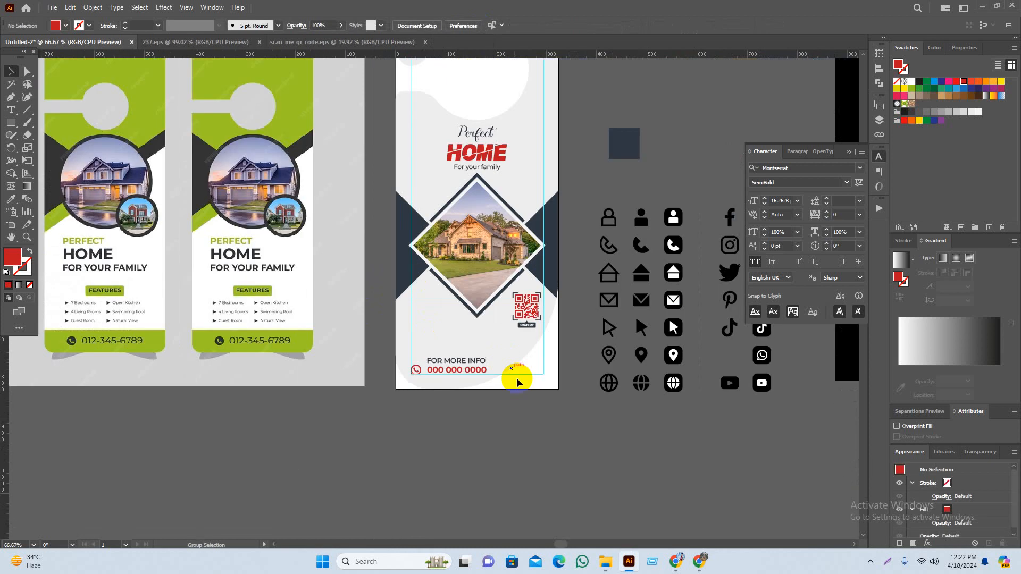
scroll(459, 367, "up", 5)
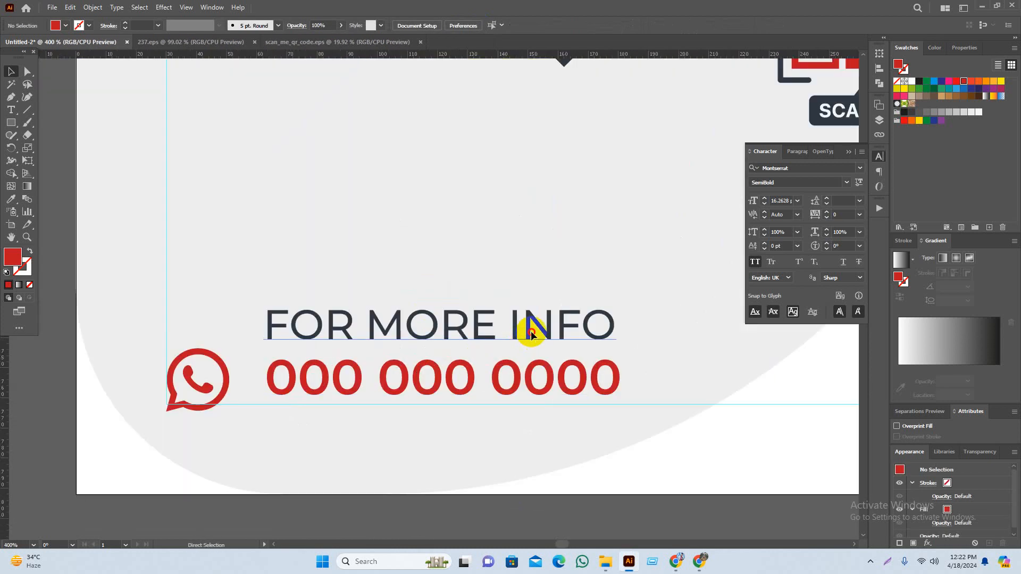
left_click(607, 343)
mouse_move(610, 326)
left_mouse_down()
mouse_move(622, 326)
mouse_move(617, 336)
left_mouse_up()
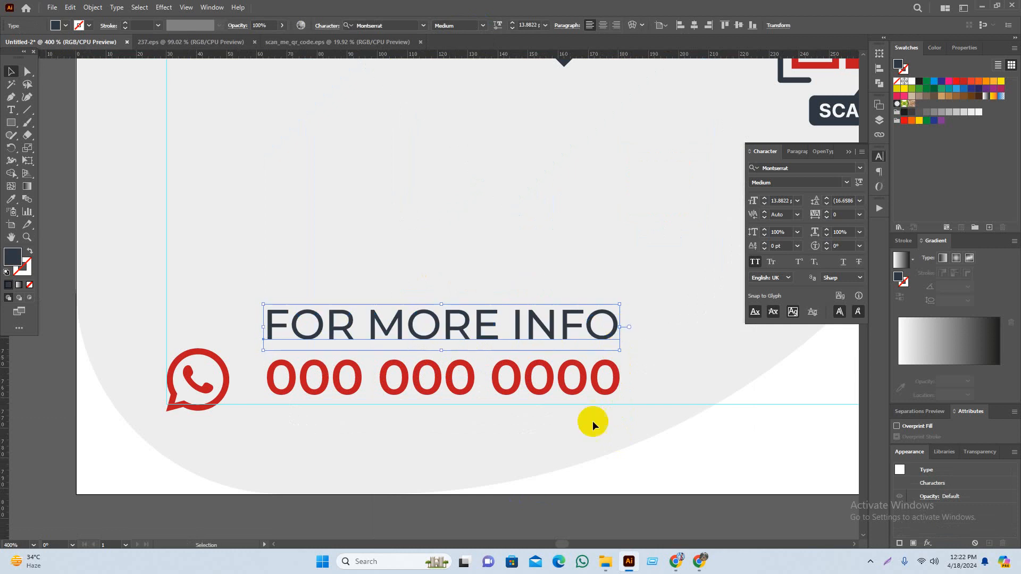
scroll(577, 439, "down", 3)
left_click(519, 505)
Add the text "FEATURES" in the space between the reference door hanger and the artboard
scroll(463, 506, "left", 2)
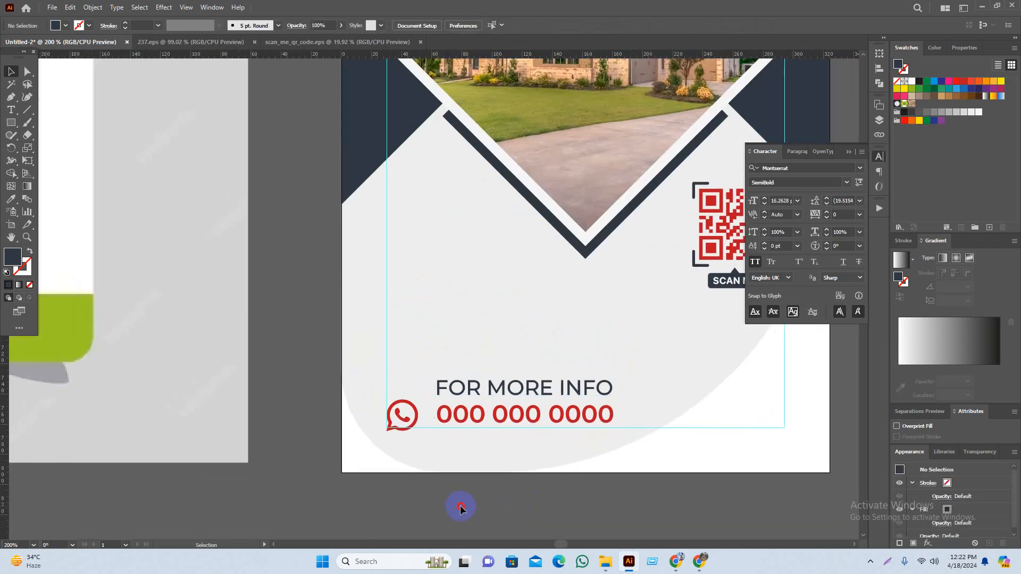
scroll(526, 517, "down", 1)
scroll(499, 507, "left", 4)
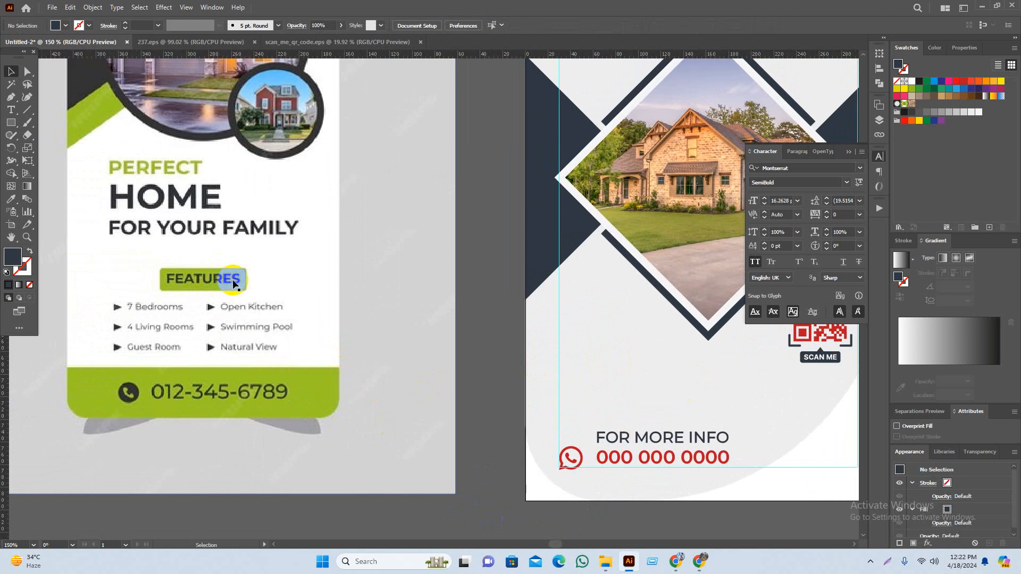
left_click(10, 112)
left_click(401, 339)
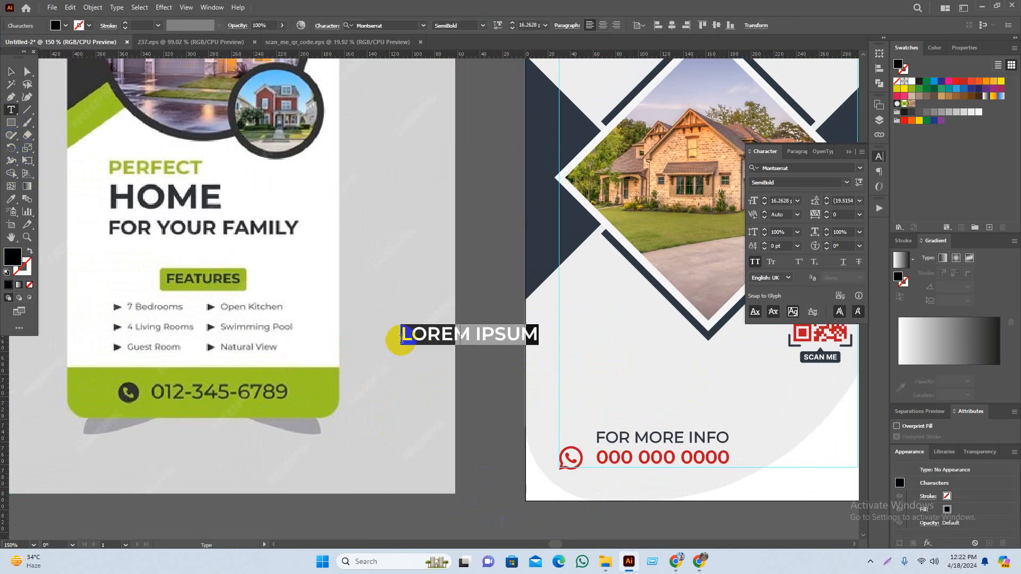
type("FEATURE")
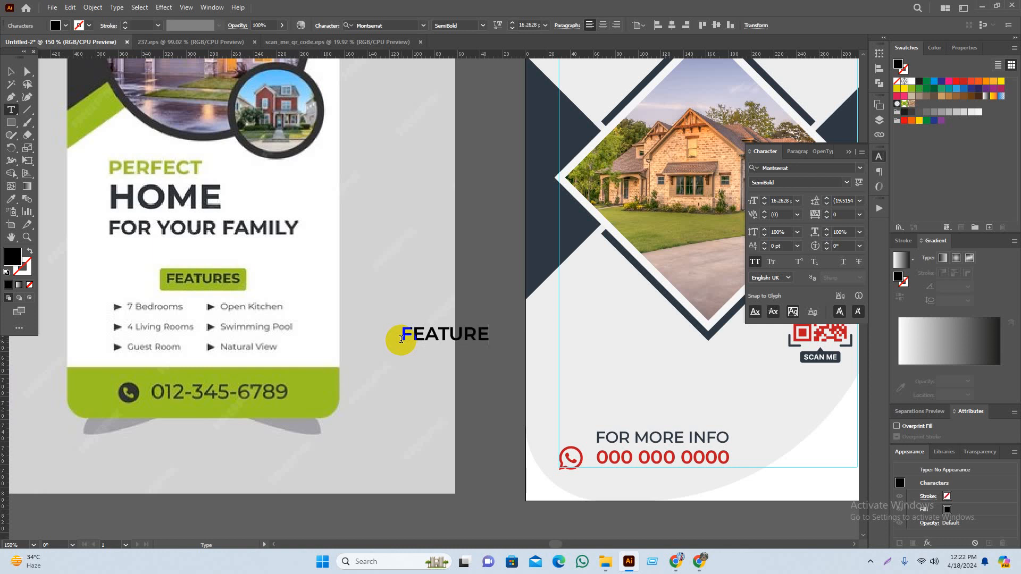
type("S")
left_click(11, 71)
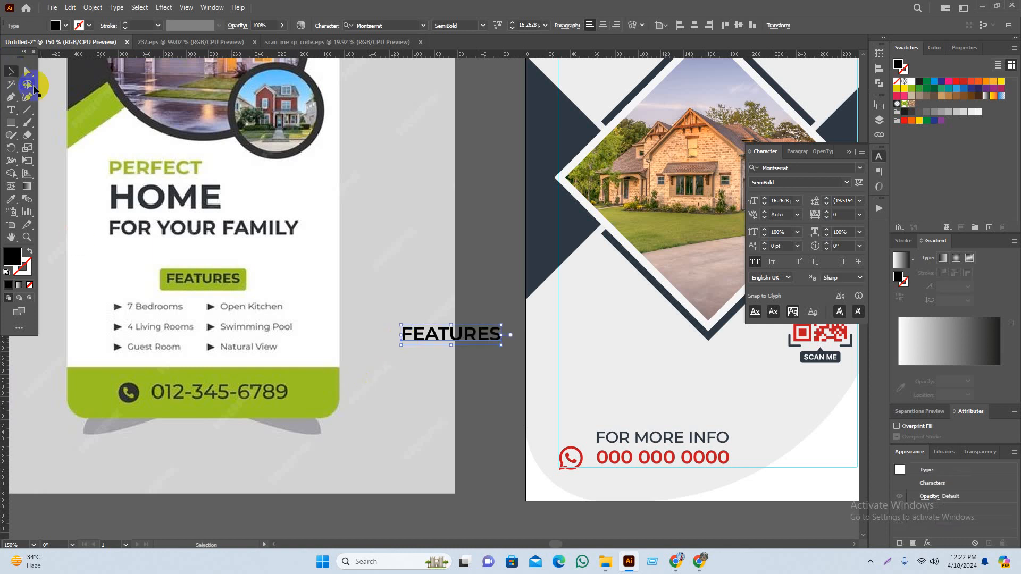
Place FEATURES at the left margin guide below the diamond photo, scaled to about 13.29 pt, and set its weight to Medium
left_click(487, 415)
left_click_drag(488, 415, 375, 385)
left_click_drag(357, 307, 528, 307)
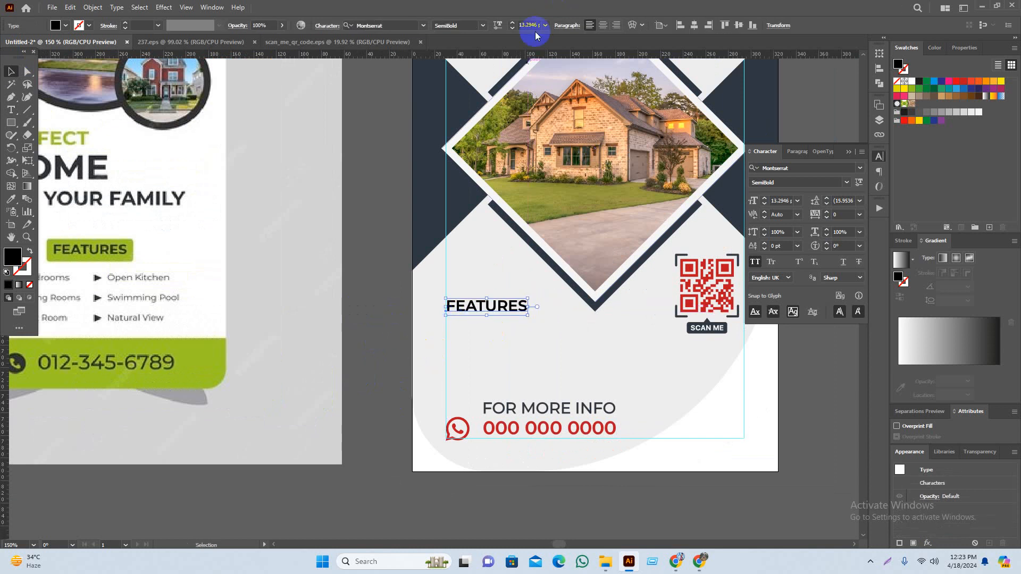
left_click(482, 26)
left_click(480, 83)
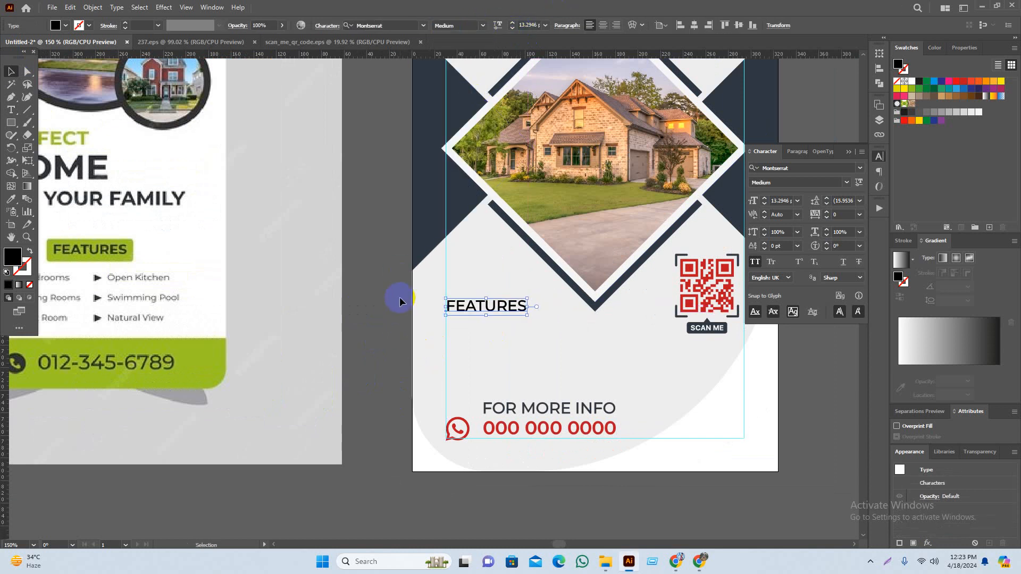
left_click(412, 291)
Recolor the FEATURES heading with the navy sampled from the side shape beside the diamond photo
left_click(508, 308)
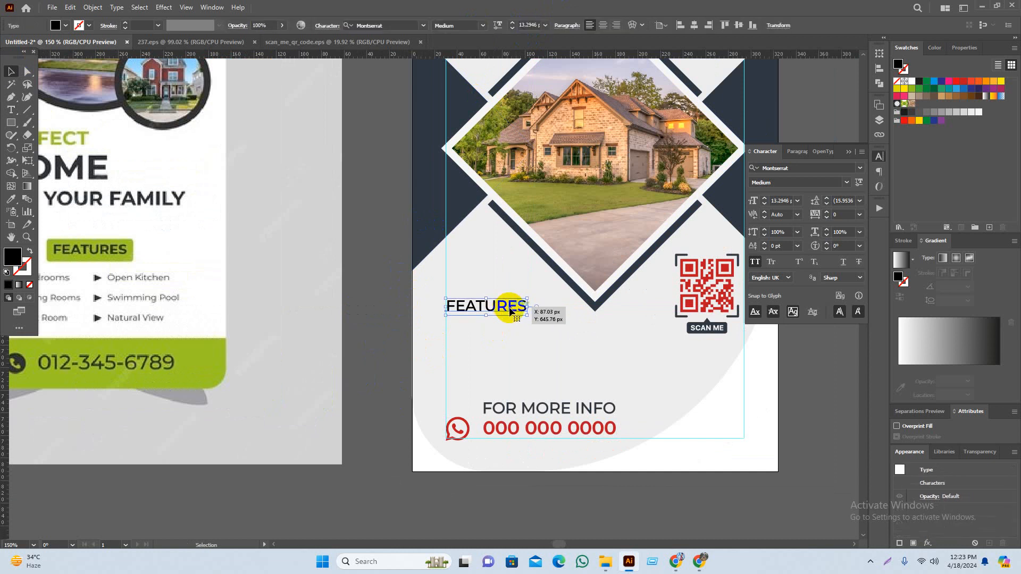
key("i")
left_click(445, 209)
left_click(416, 266)
key("v")
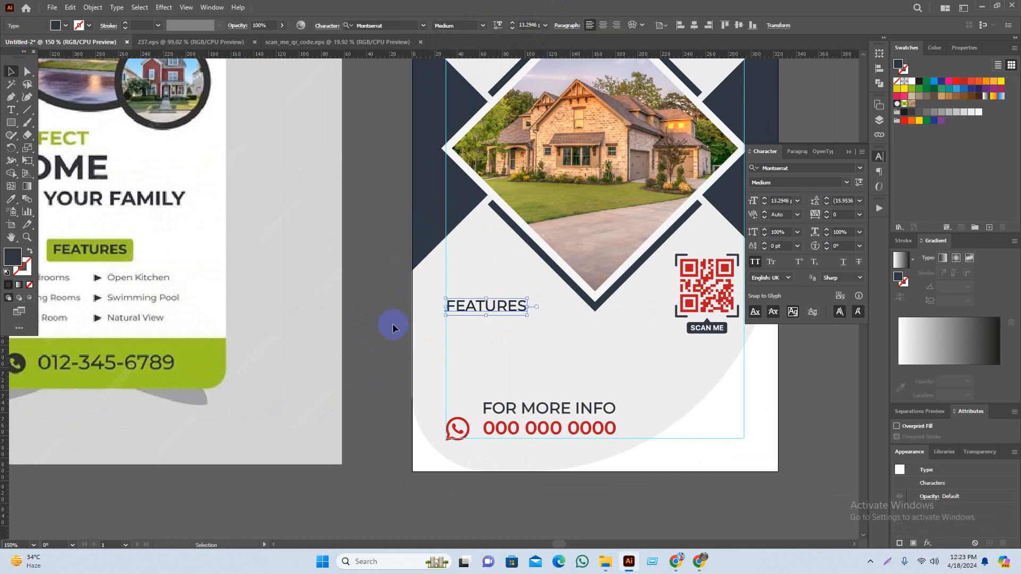
left_click(393, 325)
Duplicate the FEATURES heading next to the reference's features list and replace the copy's text with "7 BEDROOMS"
left_click_drag(395, 302, 400, 269)
left_click_drag(378, 306, 560, 293)
left_click_drag(630, 285, 463, 308)
scroll(442, 291, "up", 1)
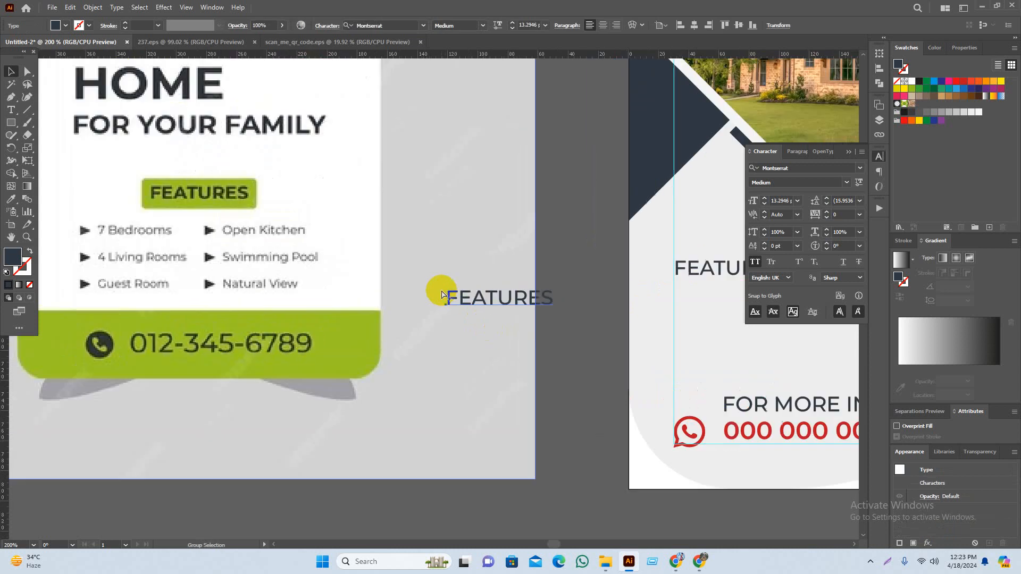
double_click(494, 297)
key("ctrl+a")
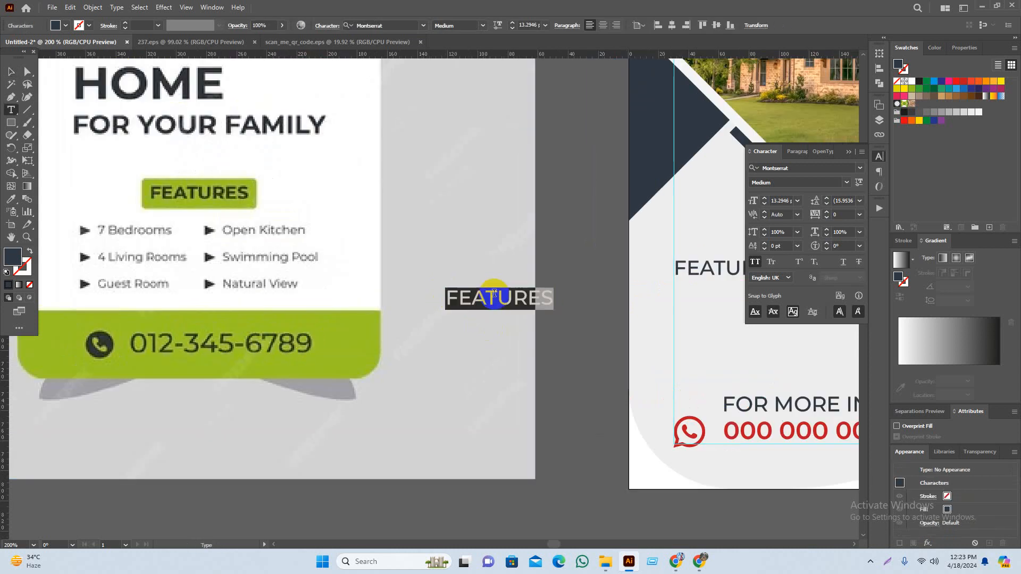
type("7 BEDROOMS")
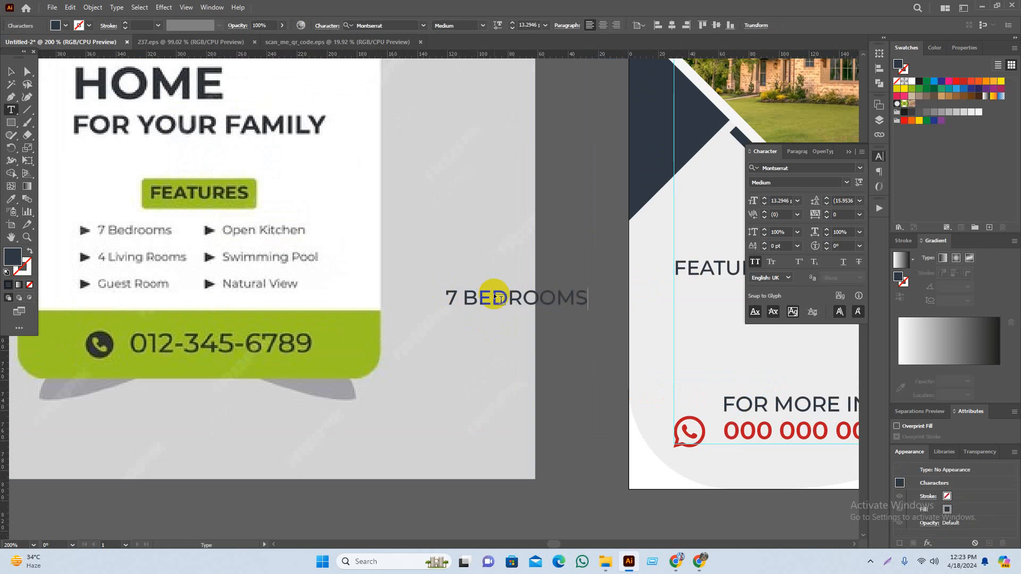
left_click(468, 334)
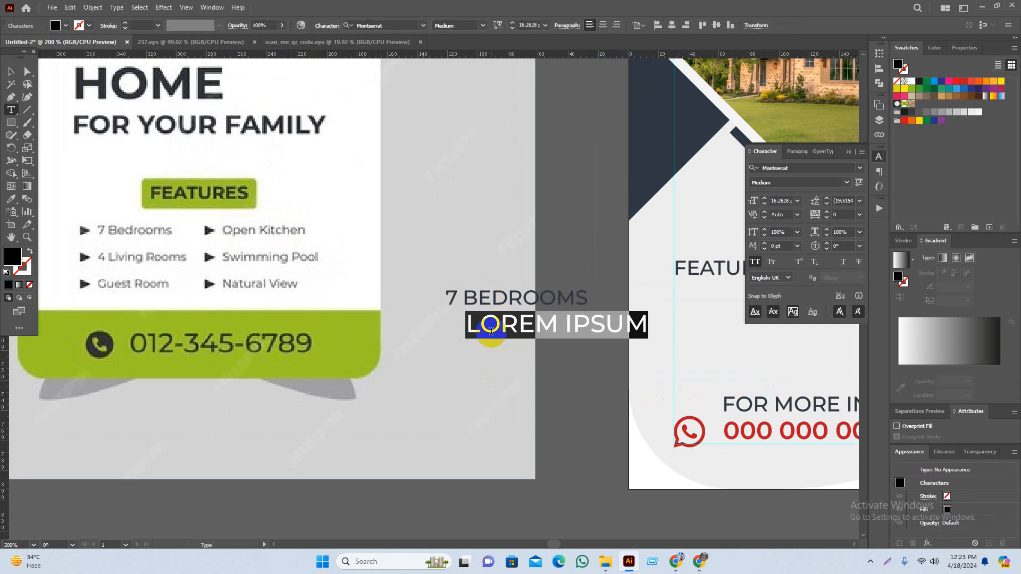
key("Escape")
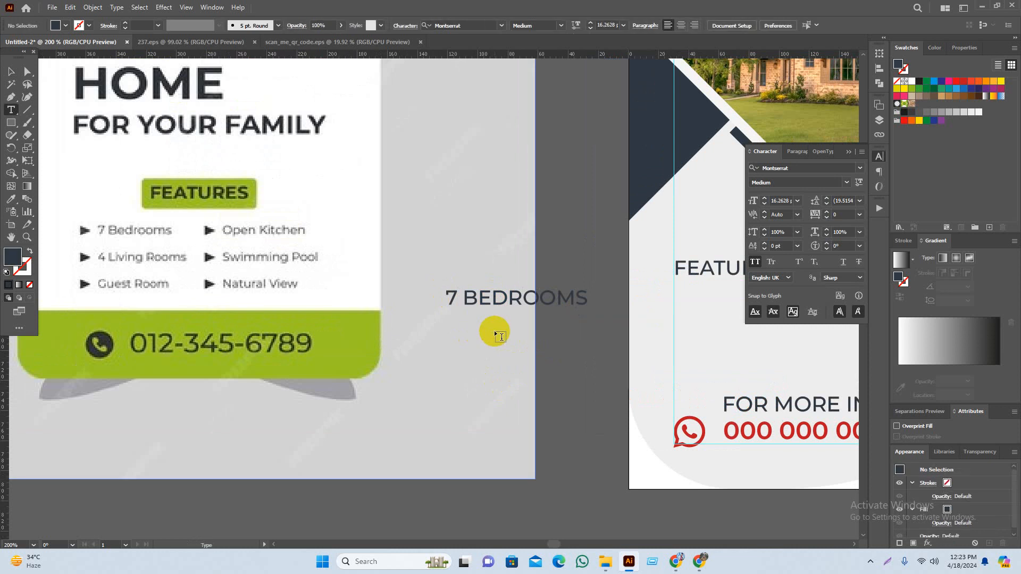
Duplicate the 7 BEDROOMS line directly below itself and replace the copy's text with "4 LIVING ROOMS"
left_click_drag(509, 299, 509, 334)
triple_click(511, 333)
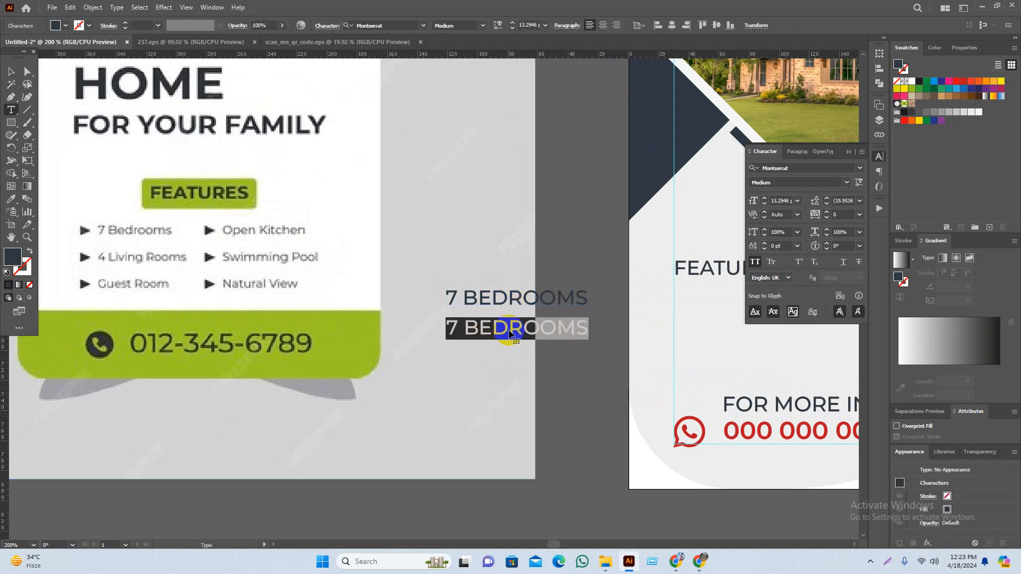
type("4")
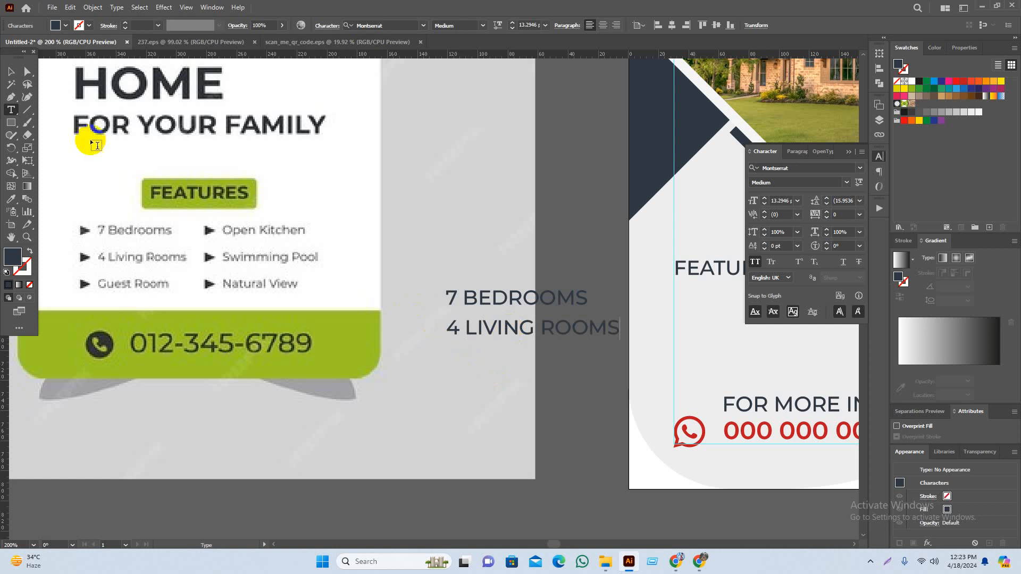
Duplicate the 4 LIVING ROOMS line directly below itself and replace the copy's text with "GUEST ROOMS"
left_click(11, 71)
left_click(548, 333)
left_click_drag(548, 334, 548, 364)
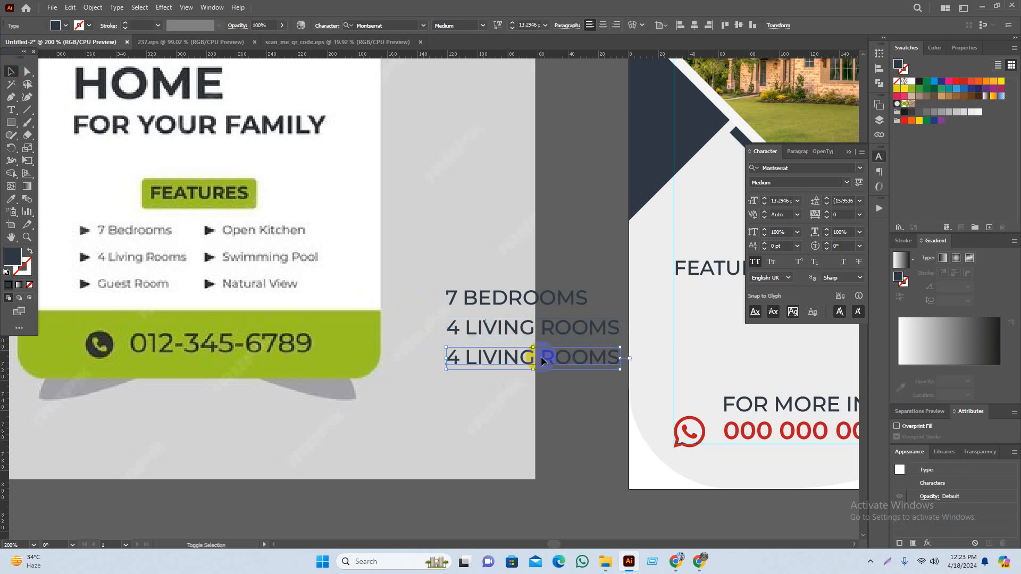
double_click(529, 358)
triple_click(530, 357)
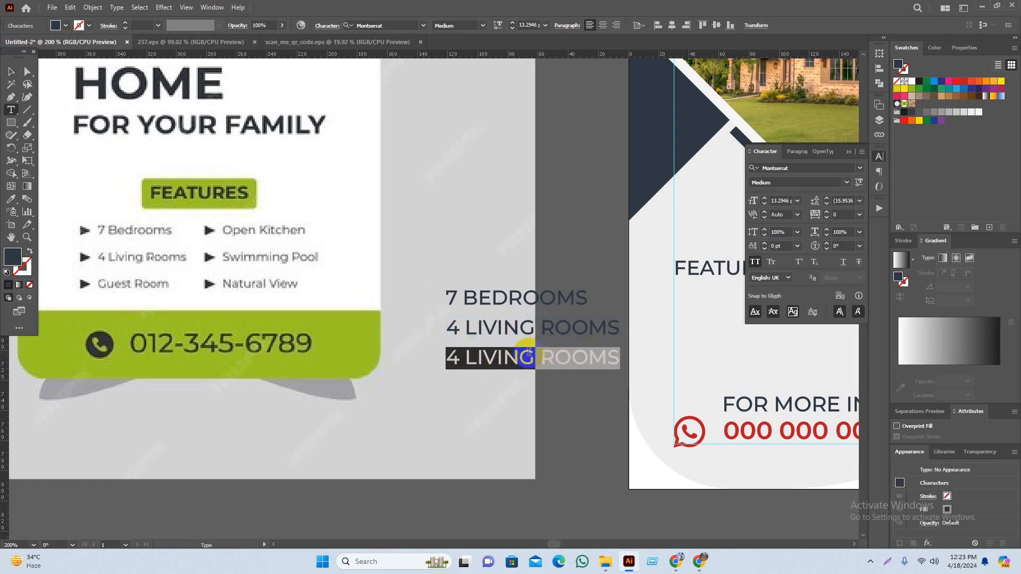
type("G")
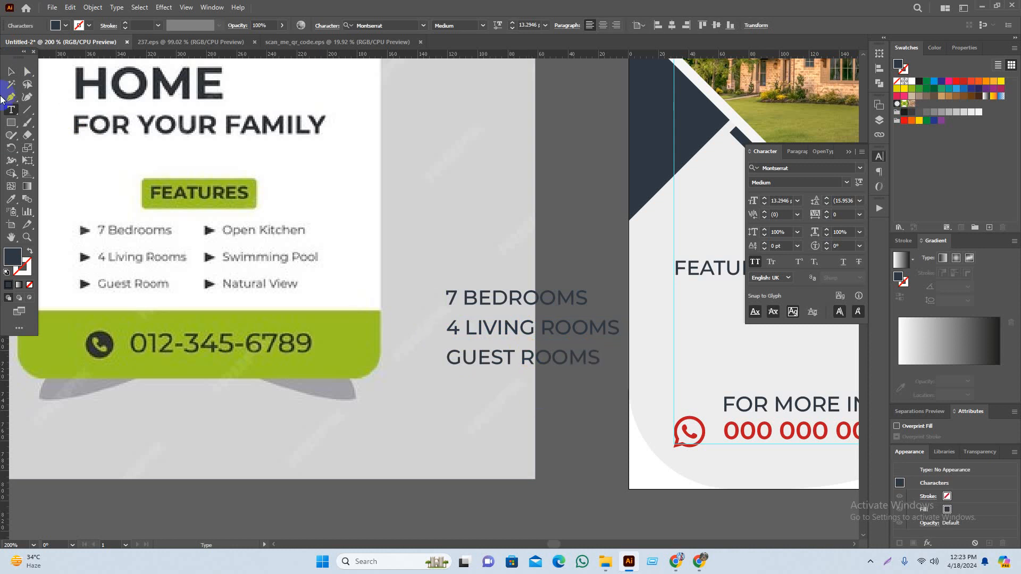
Duplicate the GUEST ROOMS line directly below itself and replace the copy's text with "OPEN KITCHEN"
key("Escape")
left_click(580, 367)
left_click_drag(580, 367, 579, 399)
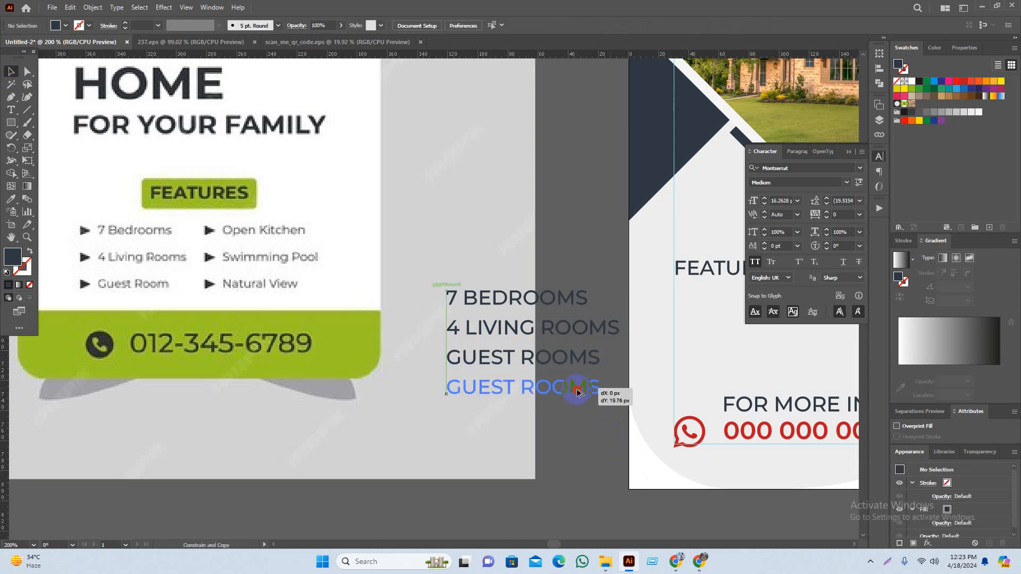
triple_click(548, 388)
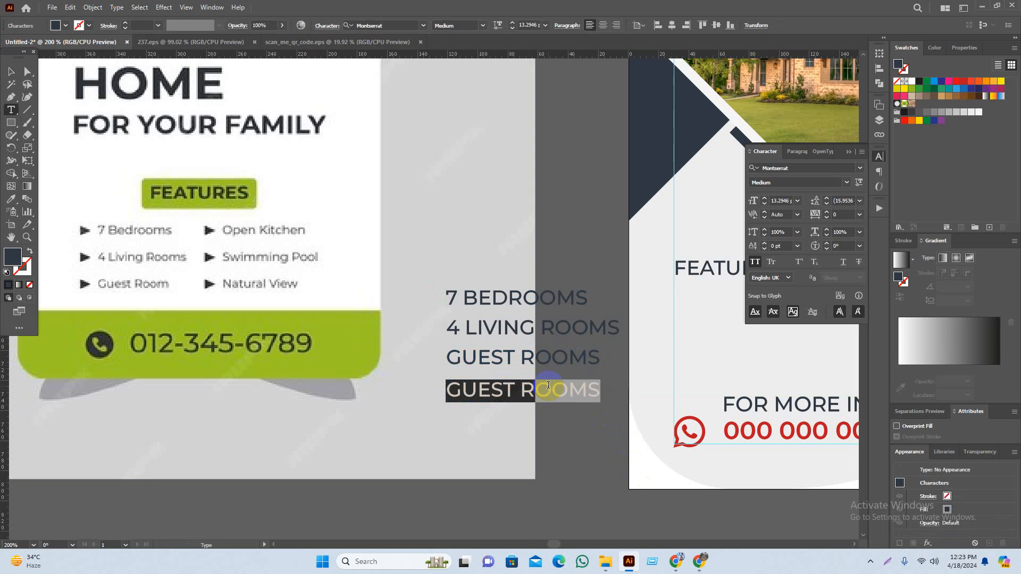
type("OPEN KITCHEN")
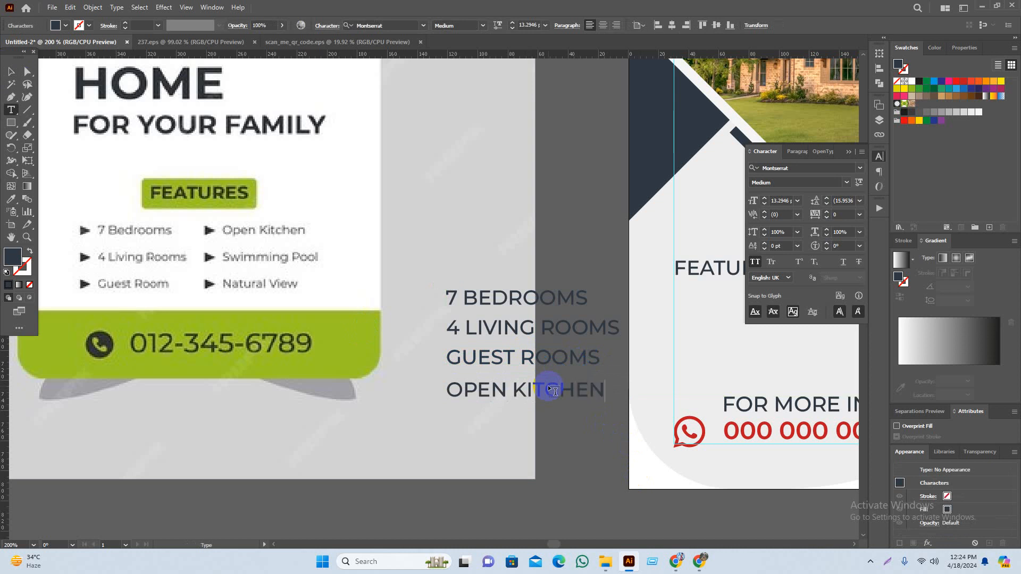
Duplicate the OPEN KITCHEN line directly below itself and replace the copy's text with "SWIMMING POOL"
left_click(567, 439, "ctrl")
key("v")
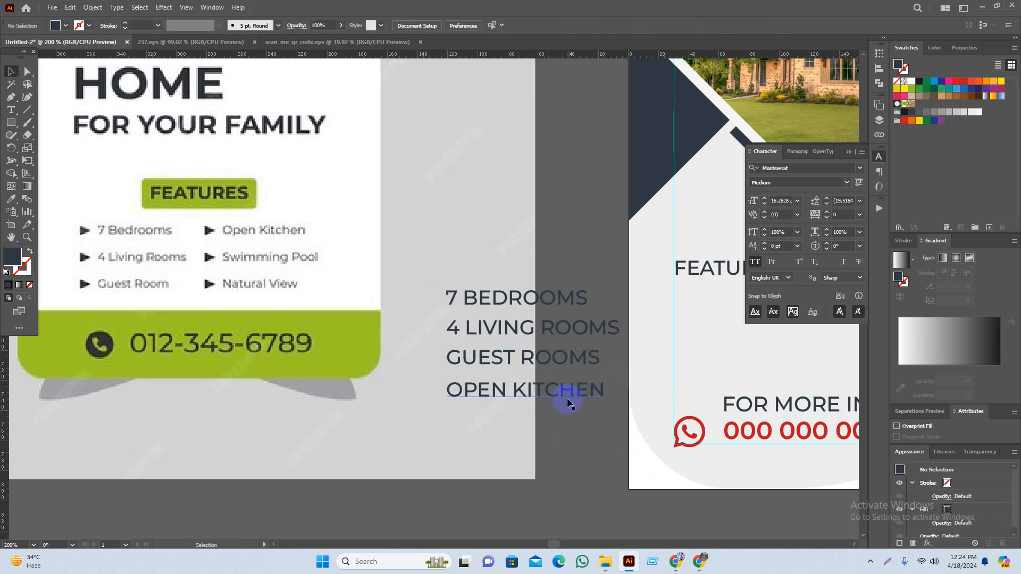
left_click_drag(567, 399, 567, 431)
triple_click(546, 421)
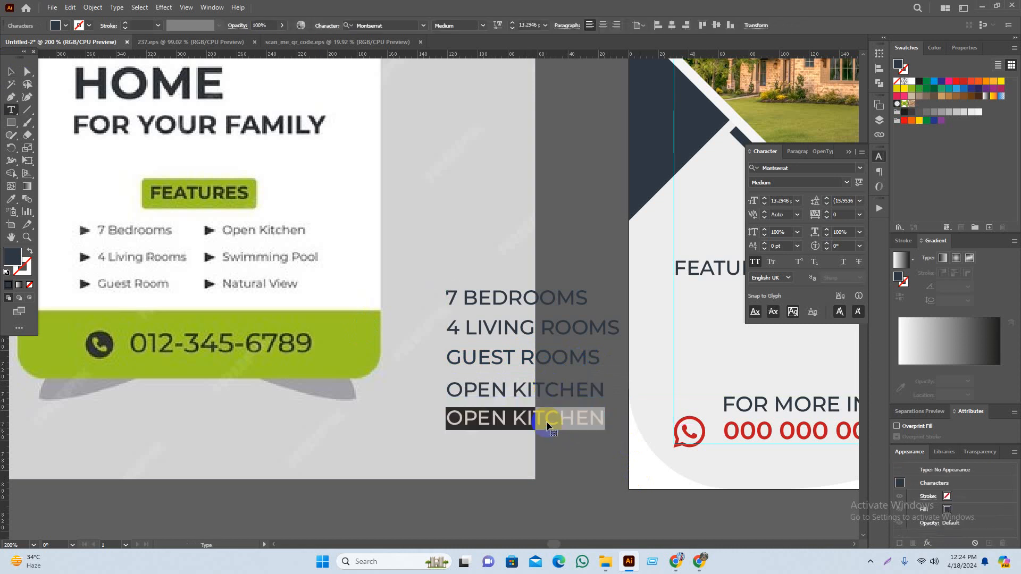
type("SWIMMING POOL")
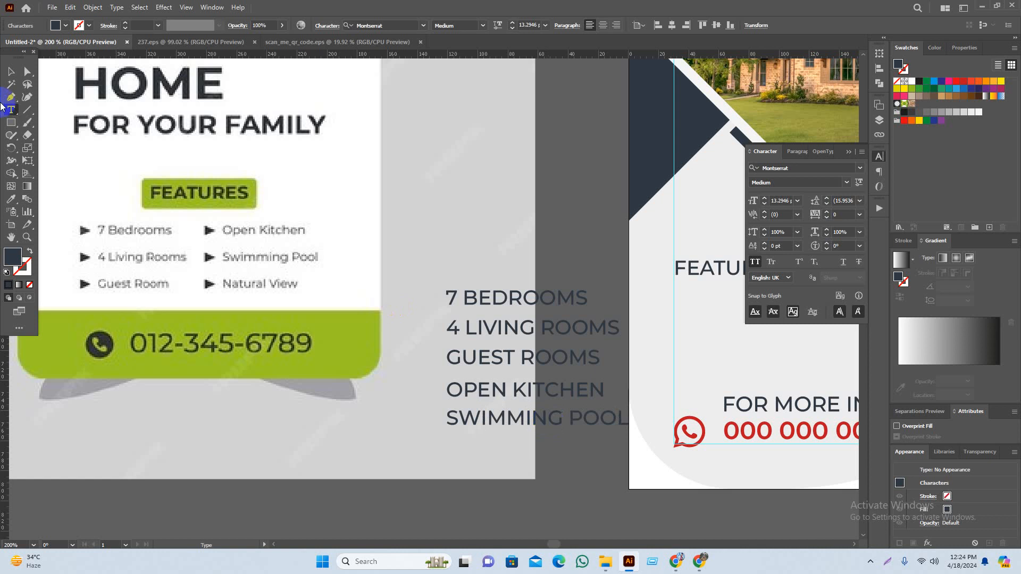
Move all five feature lines together onto the door hanger artboard, indented beneath the FEATURES heading
left_click(9, 72)
left_click(575, 455)
left_click_drag(575, 448, 421, 432)
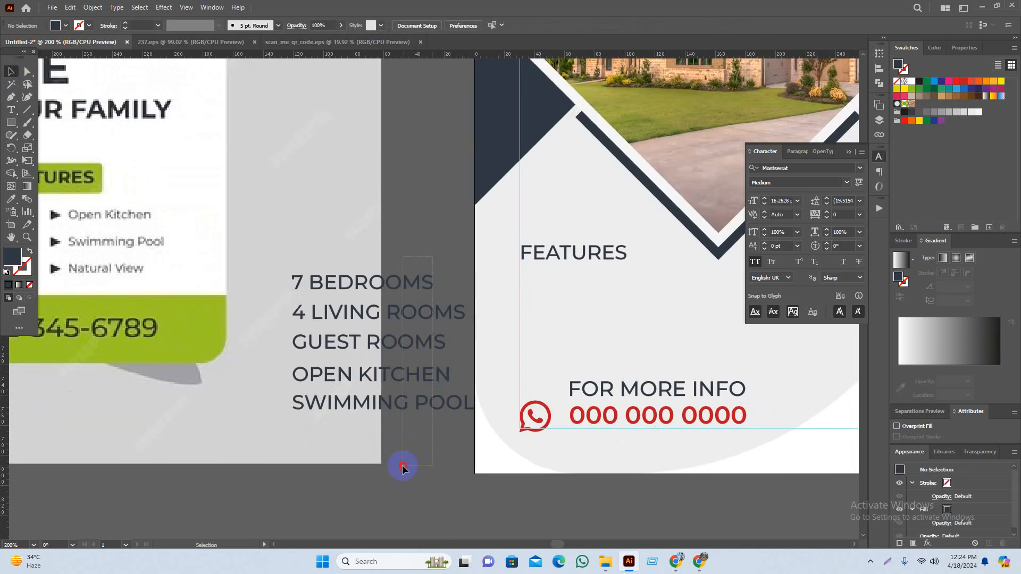
left_click(417, 341)
left_click_drag(417, 342, 668, 356)
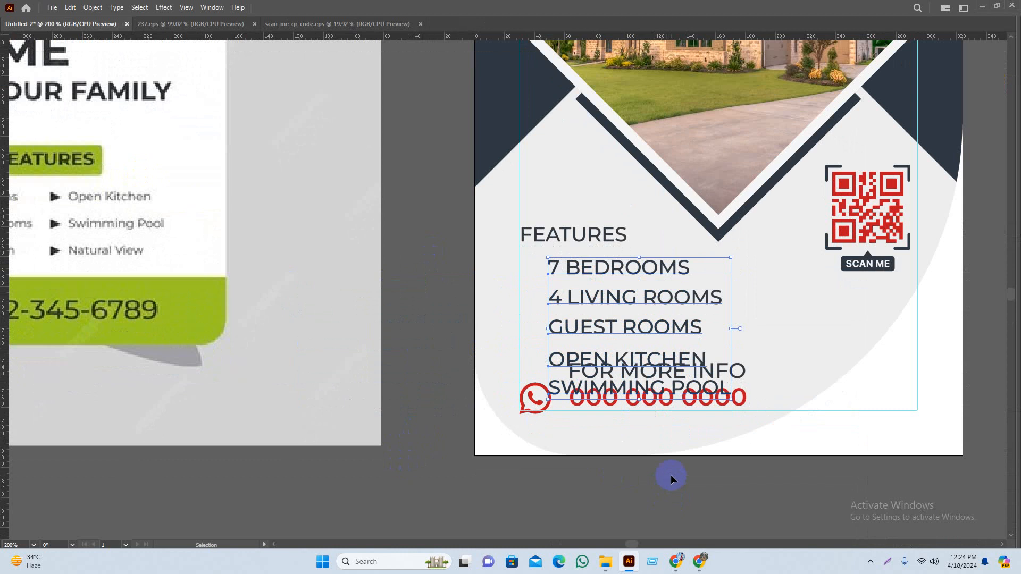
key("f")
key("f")
key("f")
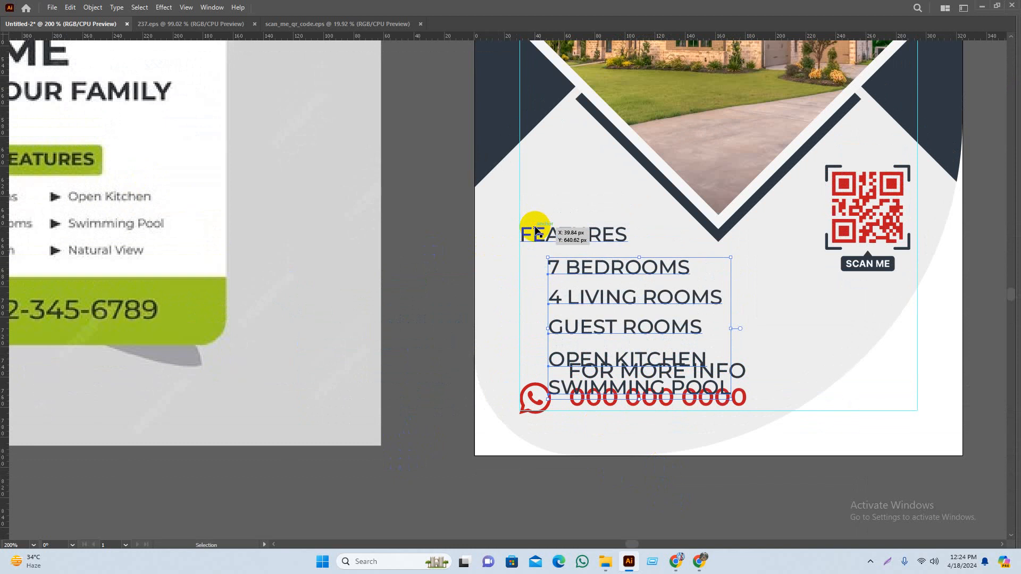
key("s")
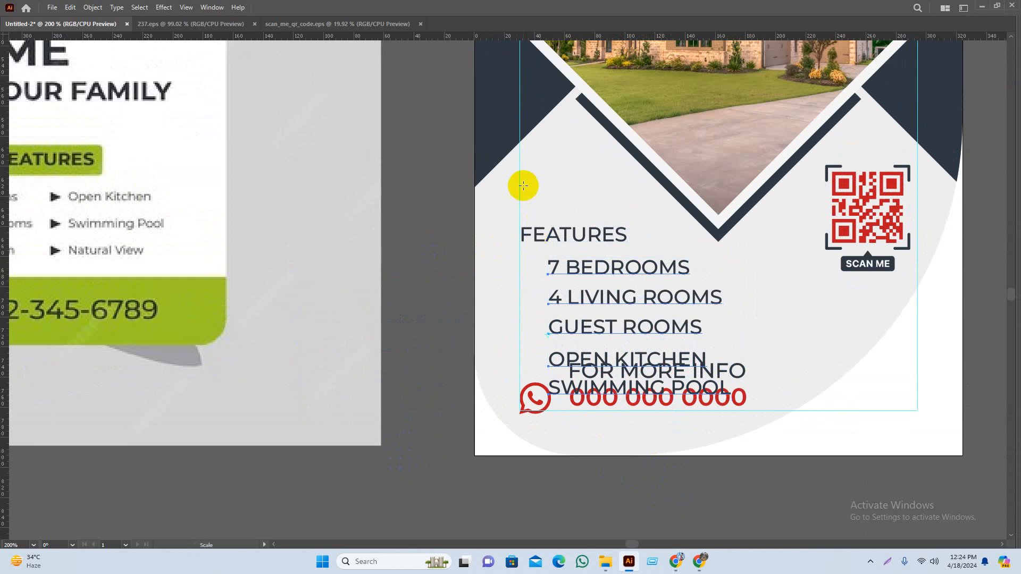
key("a")
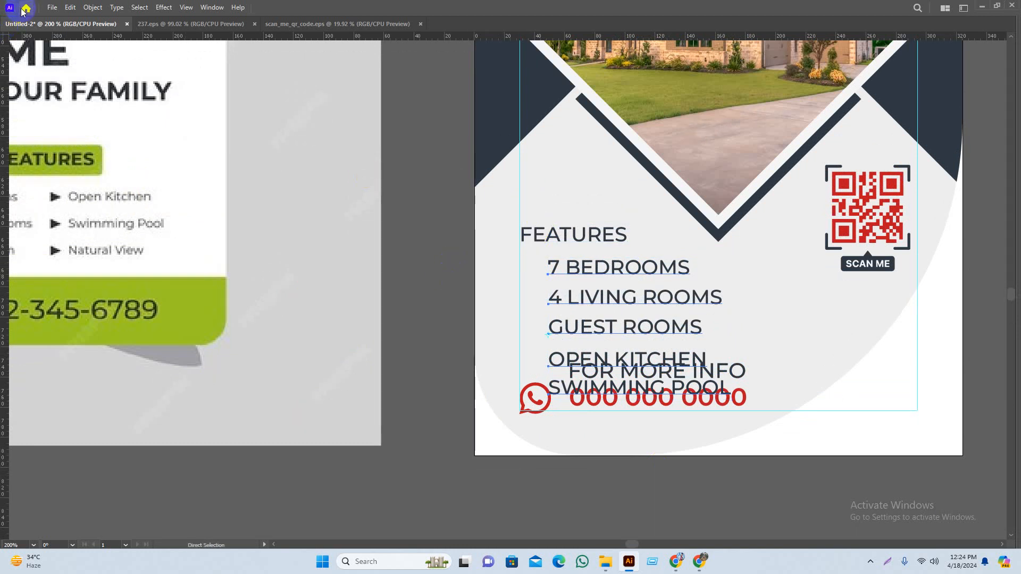
key("s")
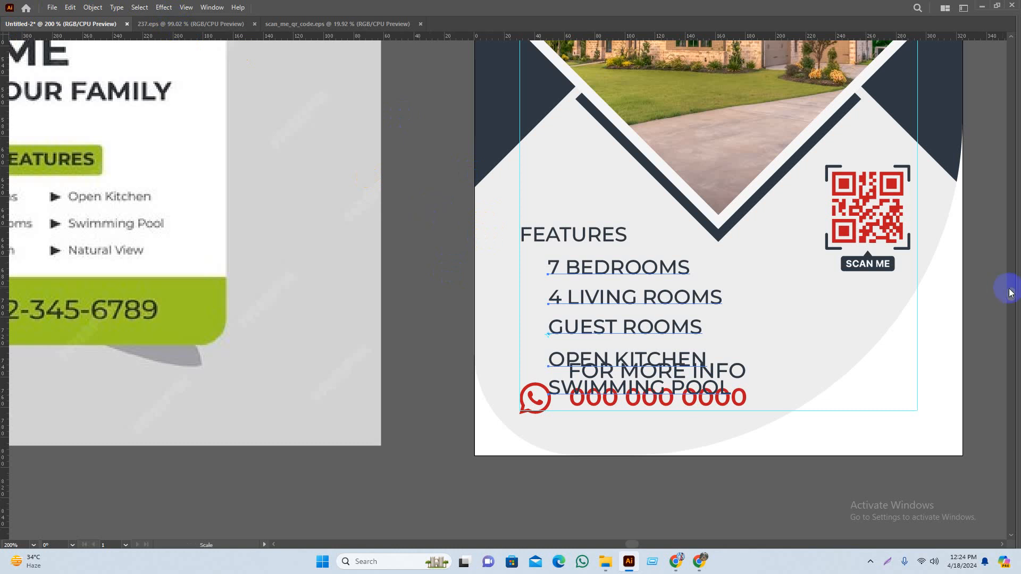
key("a")
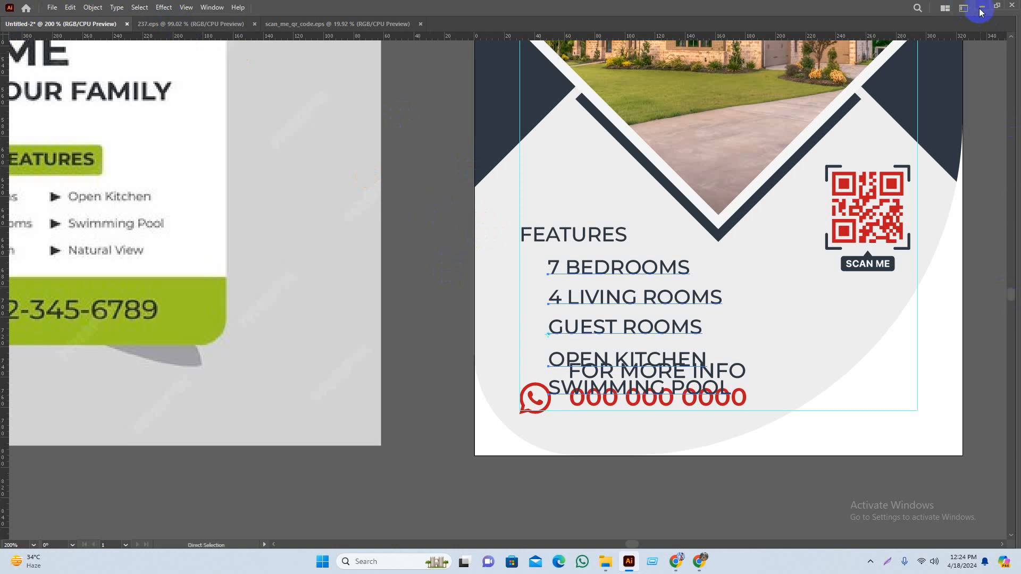
left_click(993, 10)
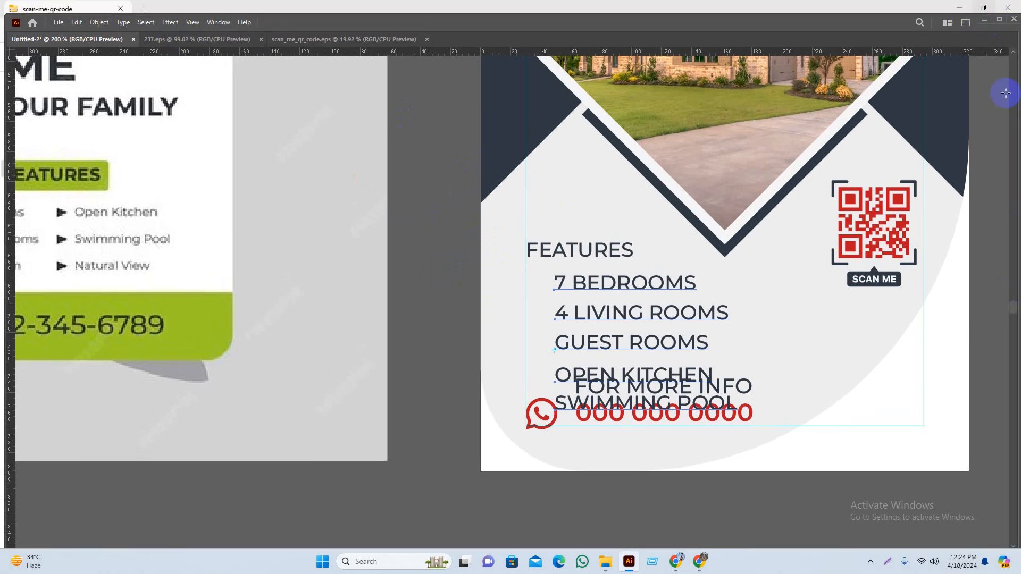
left_click(1000, 21)
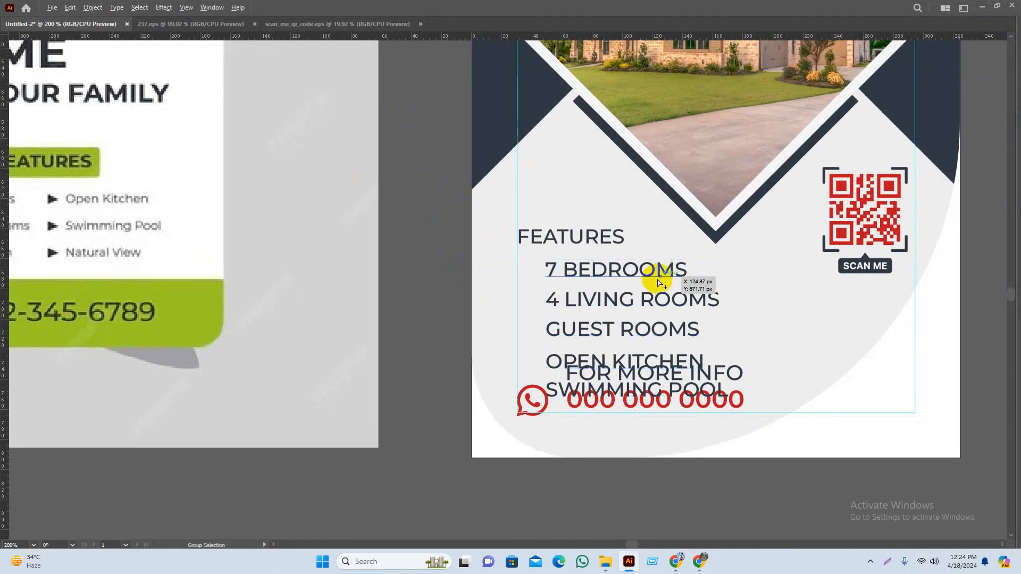
Try to move the feature lines out of the artboard to the empty space below it
scroll(656, 273, "down", 4)
scroll(558, 297, "up", 2)
left_click(504, 275)
left_click(508, 283, "shift")
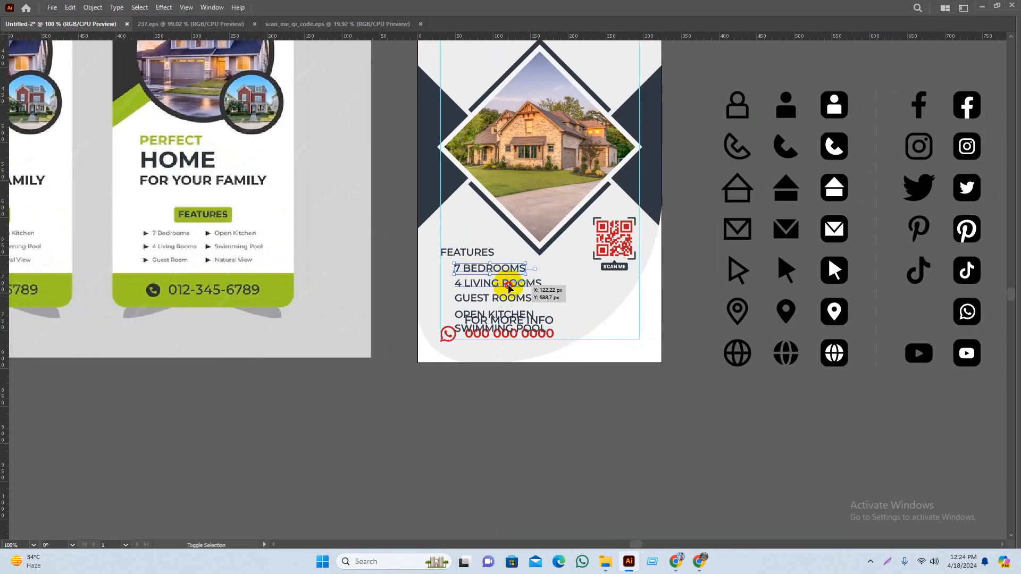
left_click(518, 298, "shift")
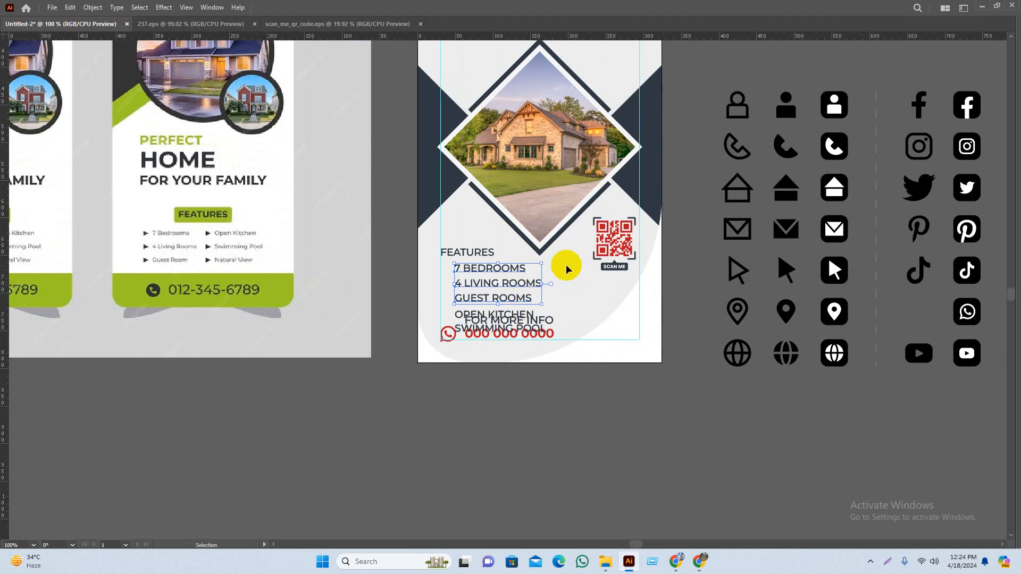
left_click(524, 319, "shift")
left_click_drag(522, 321, 550, 416)
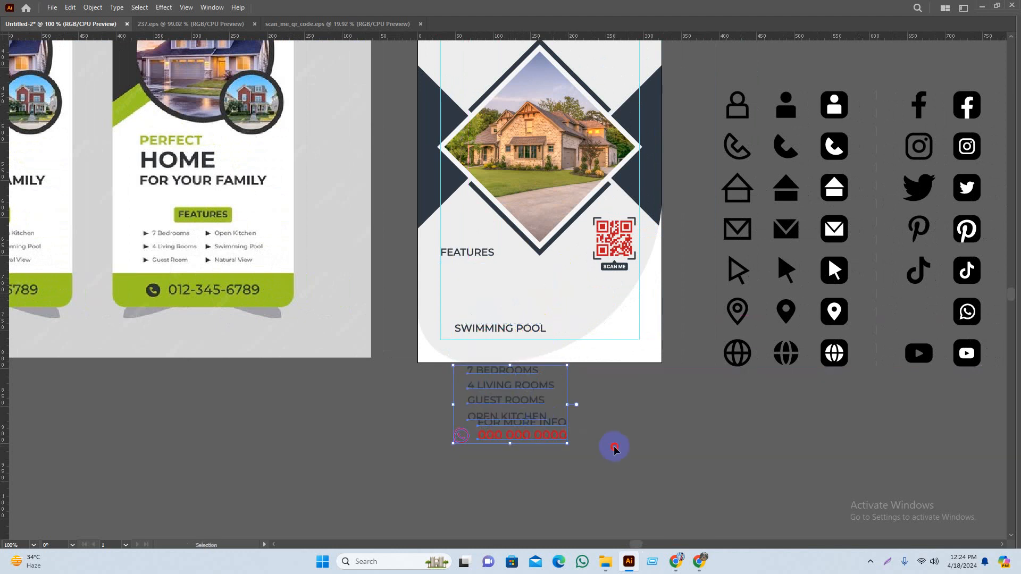
key("ctrl+z")
left_click(513, 365)
Select the FEATURES heading with its five list lines, leaving out the contact details, and move them to the empty canvas below the artboard
scroll(492, 318, "up", 5)
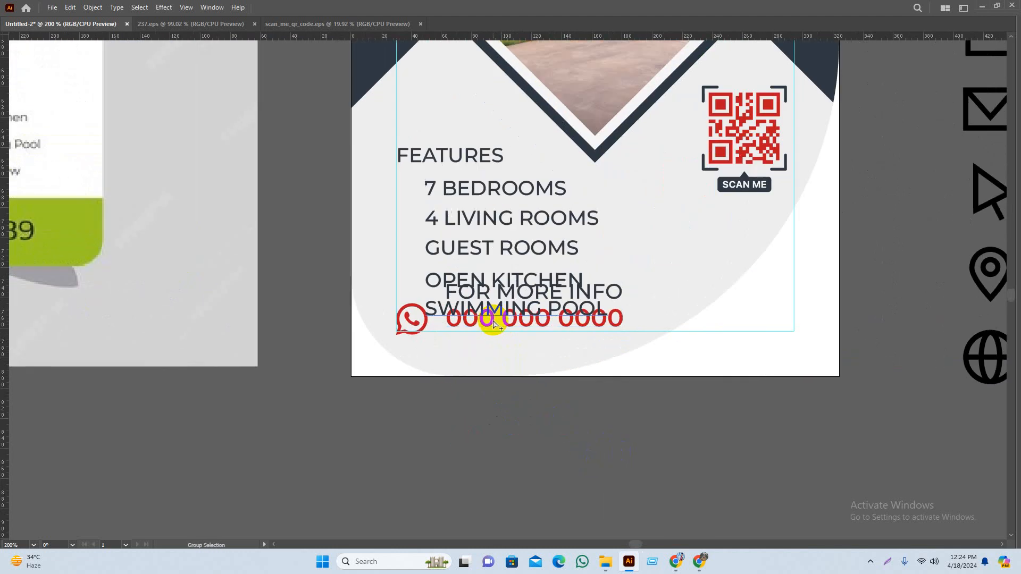
left_click(455, 293, "shift")
left_click(445, 255, "shift")
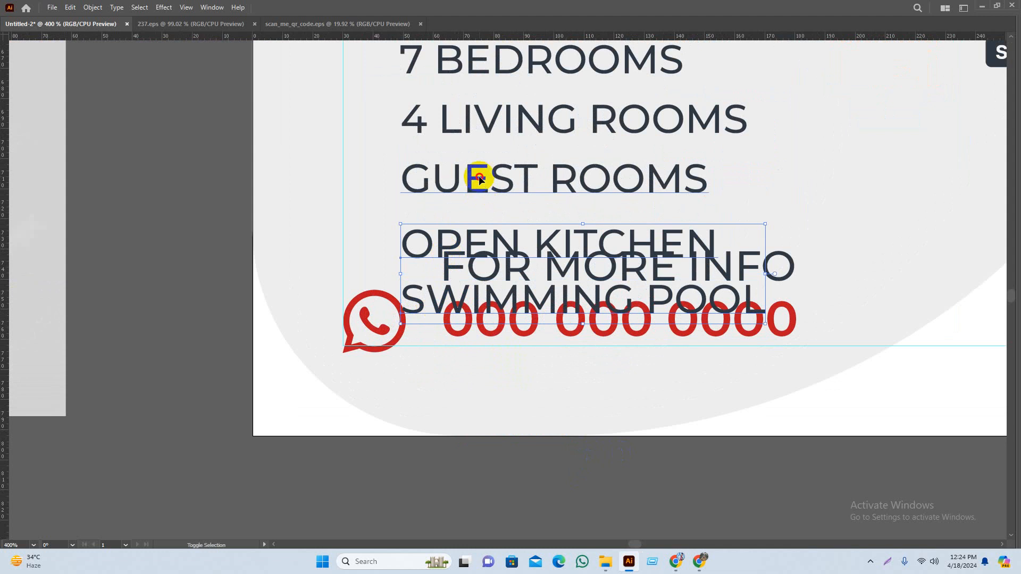
left_click(478, 178, "shift")
left_click(481, 118, "shift")
left_click(485, 53, "shift")
scroll(519, 200, "up", 5)
left_click(473, 169, "shift")
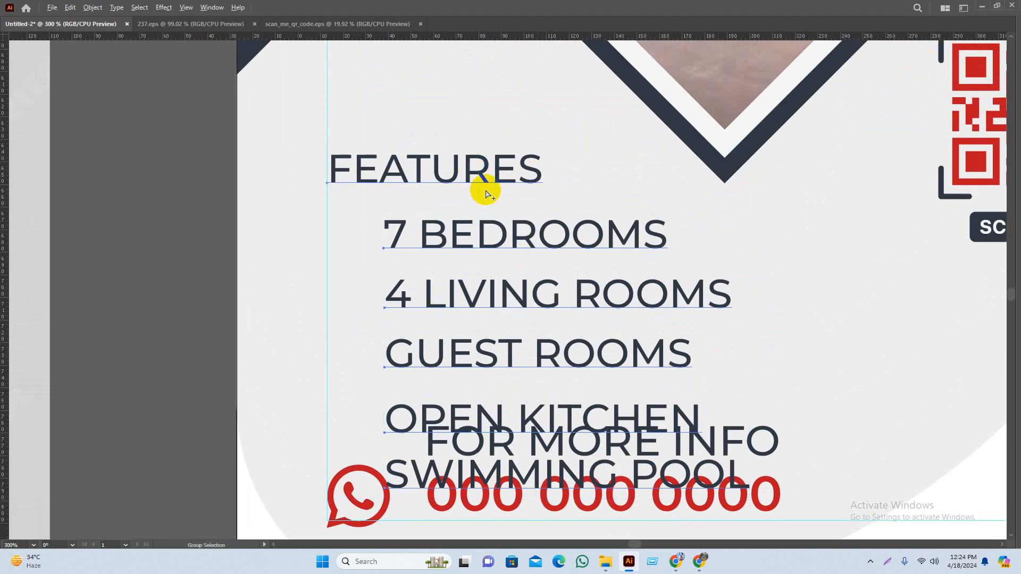
scroll(484, 188, "down", 5)
left_click_drag(485, 188, 479, 403)
left_click_drag(671, 419, 717, 310)
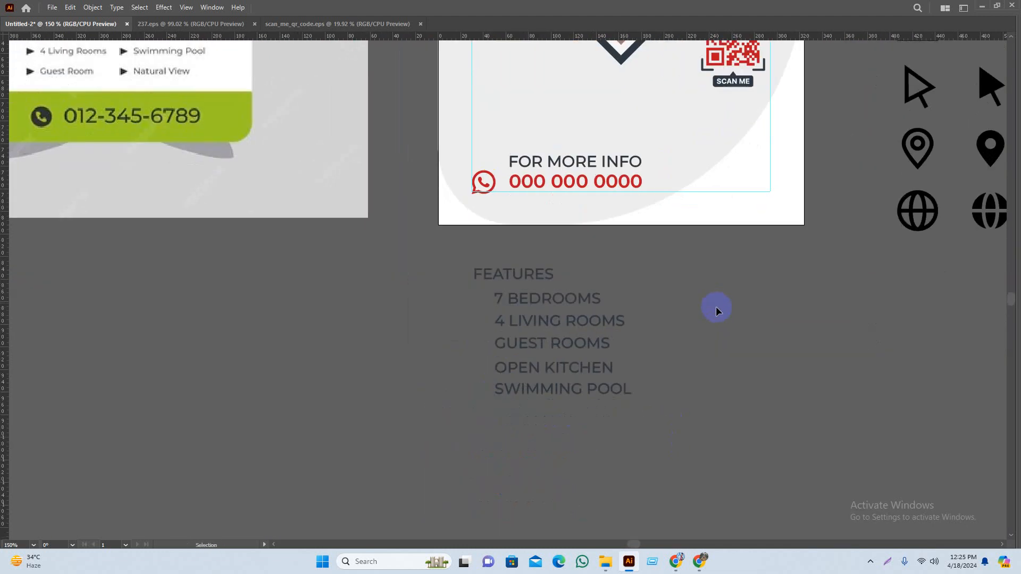
left_click_drag(460, 420, 460, 420)
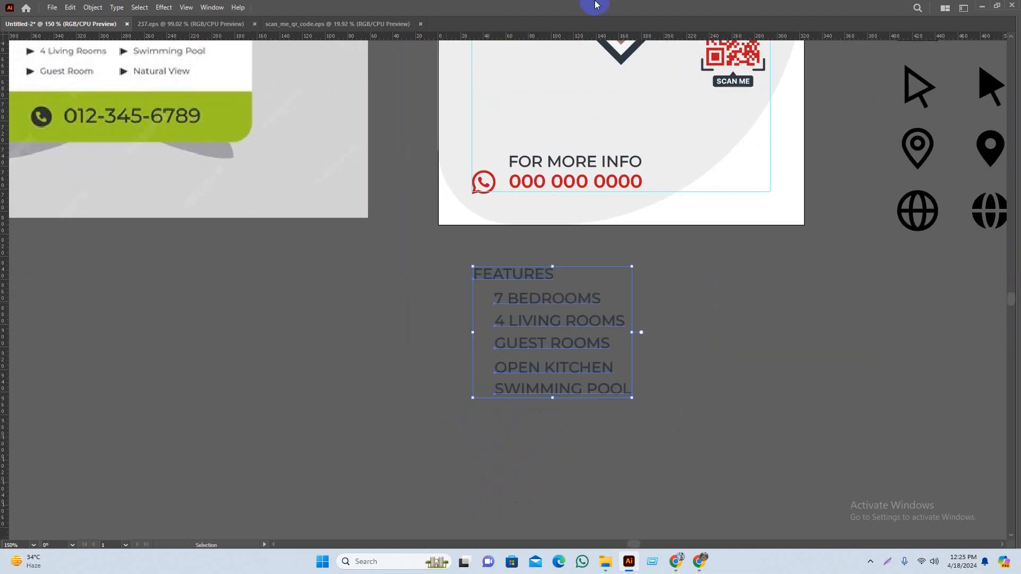
Deselect the features text and bring the hidden tools and panels back around the canvas
left_click(359, 374)
scroll(574, 309, "up", 1)
scroll(574, 311, "up", 1)
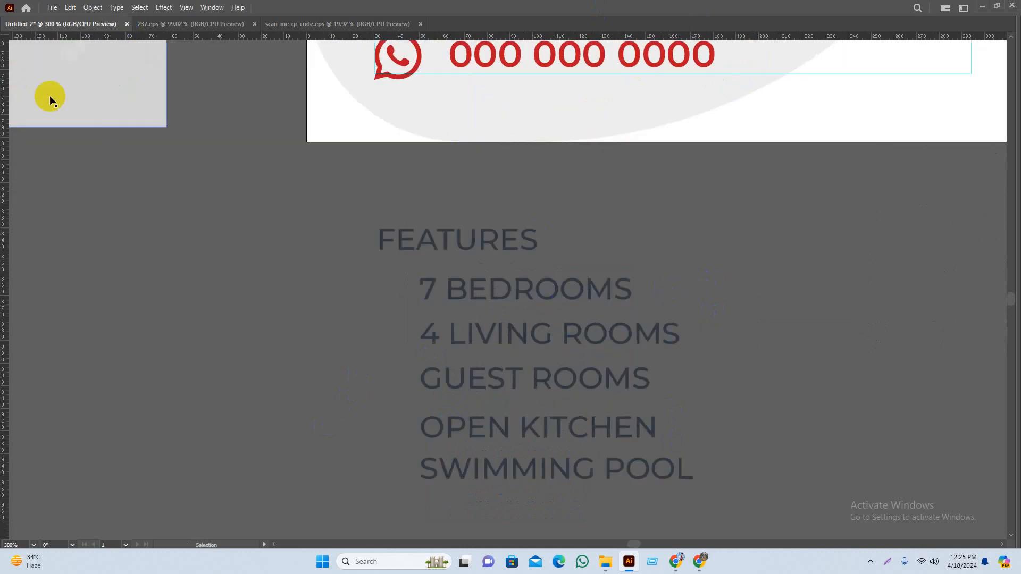
scroll(160, 199, "down", 1)
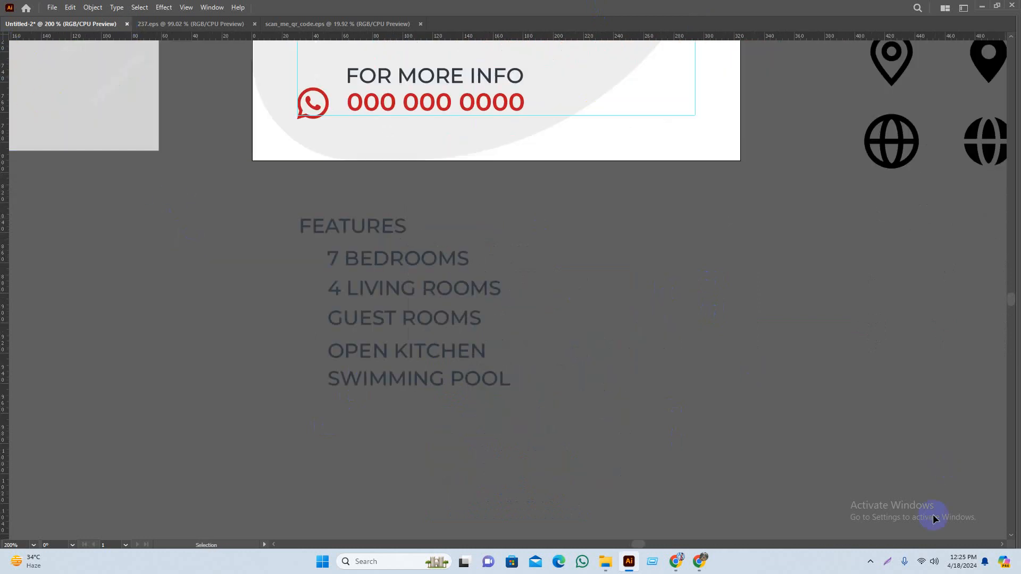
left_click(869, 564)
key("Tab")
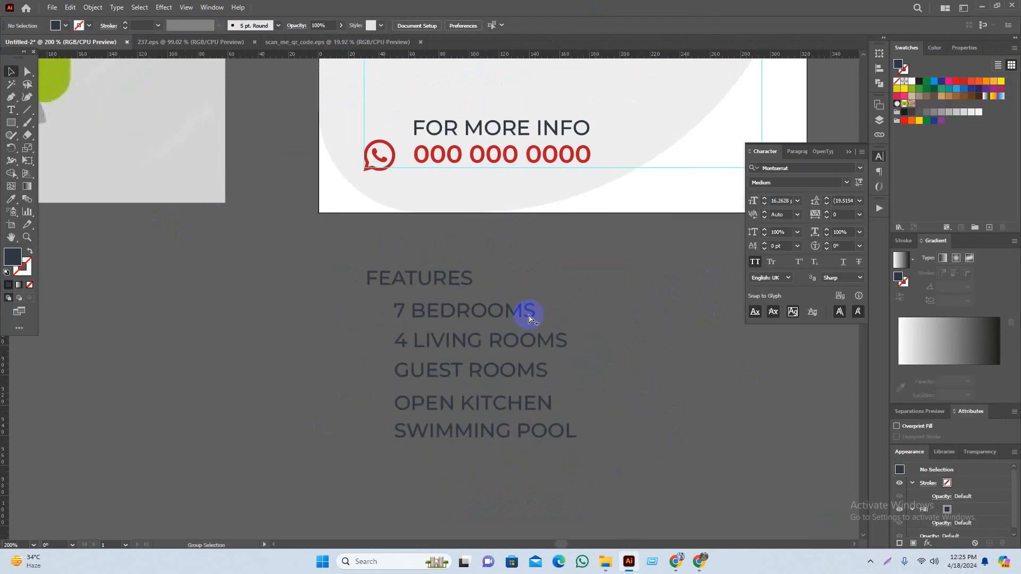
scroll(372, 300, "up", 1)
Draw a navy circle about 8.1 px in diameter as a bullet before 7 BEDROOMS and activate its path for direct editing
left_click_drag(341, 323, 349, 296)
right_click(11, 123)
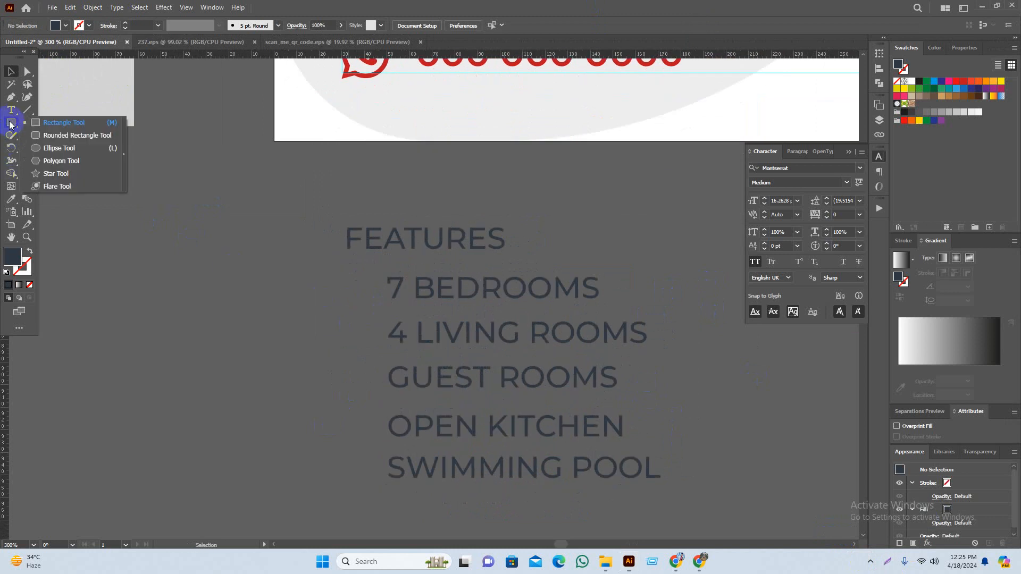
left_click(56, 148)
scroll(387, 287, "up", 3)
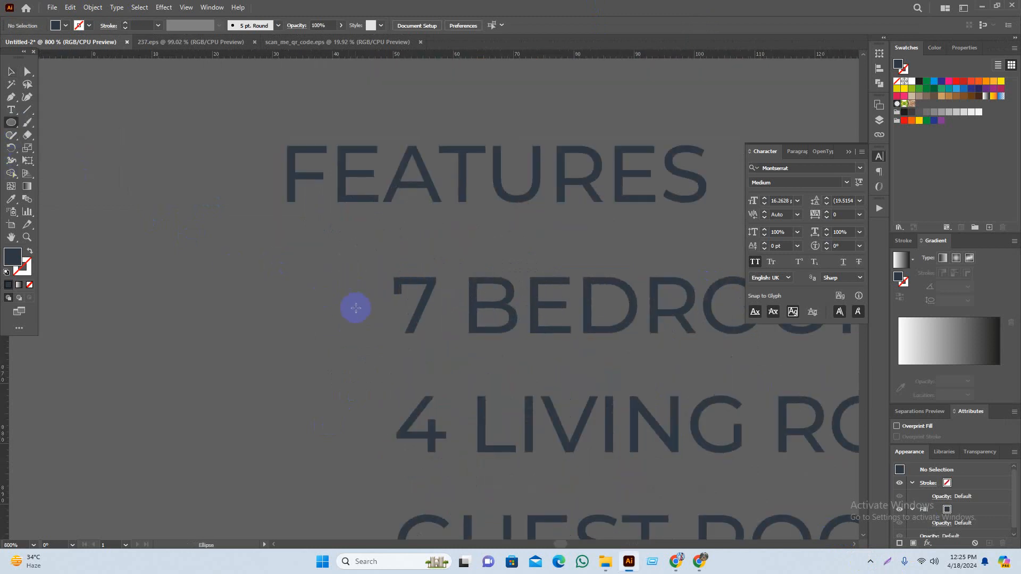
left_click_drag(342, 306, 356, 332)
key("v")
left_click(303, 424)
left_click_drag(303, 424, 340, 418)
scroll(346, 308, "up", 2)
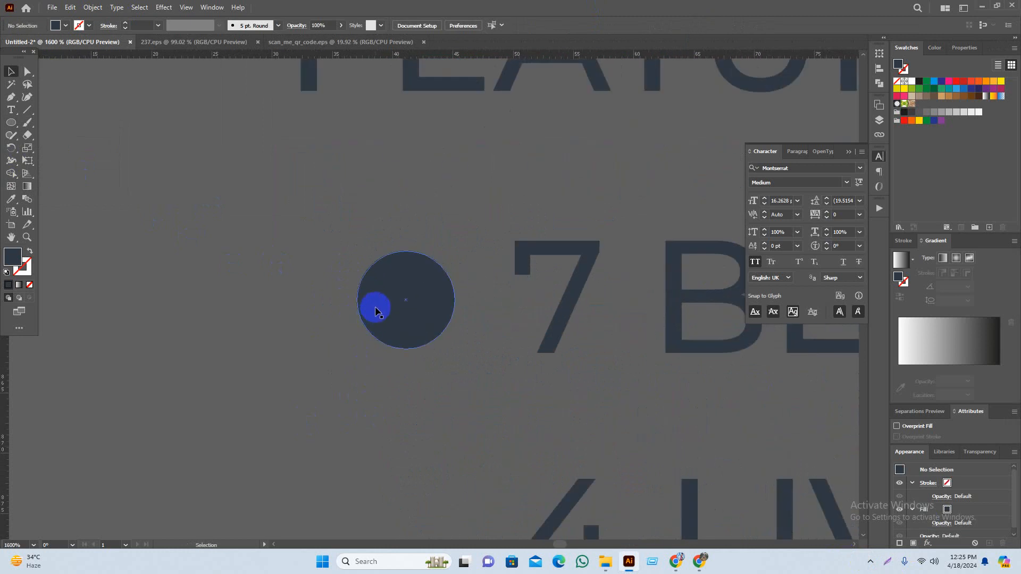
left_click(375, 311)
key("a")
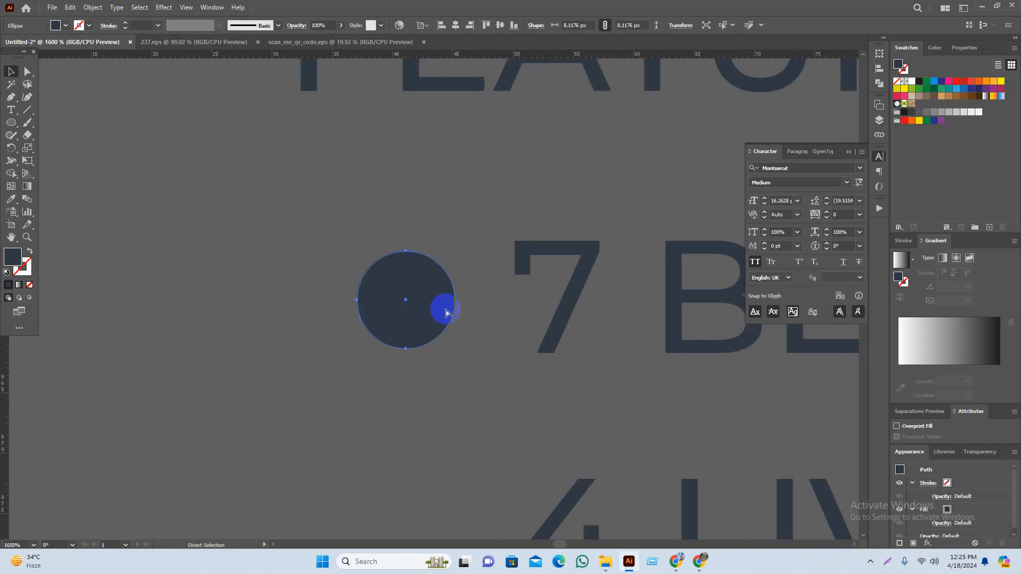
Delete the extra dark circle overlapping the one beside the "7 BEDROOMS" line, keeping a single circle
left_click_drag(426, 298, 272, 305)
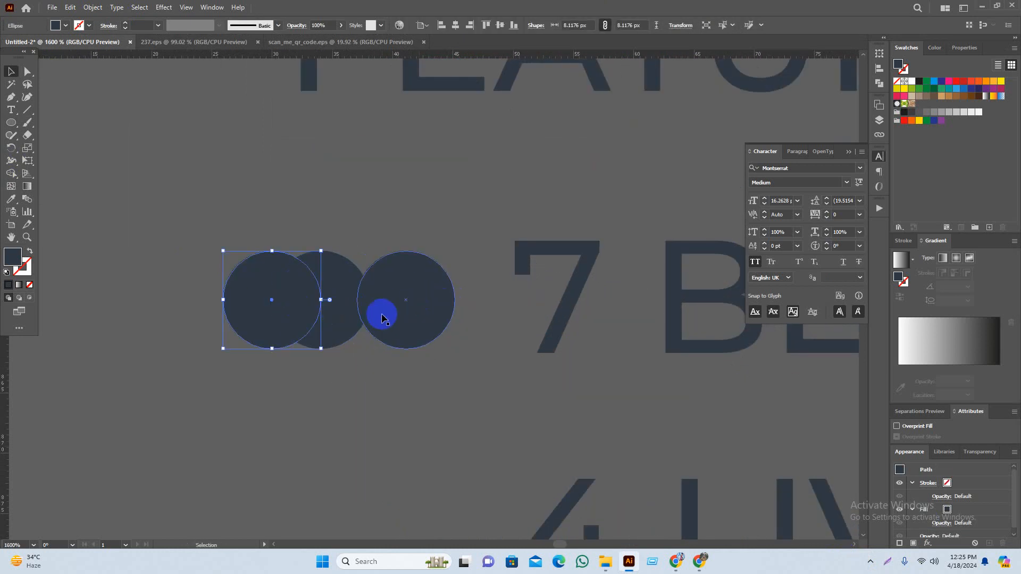
key("ctrl+z")
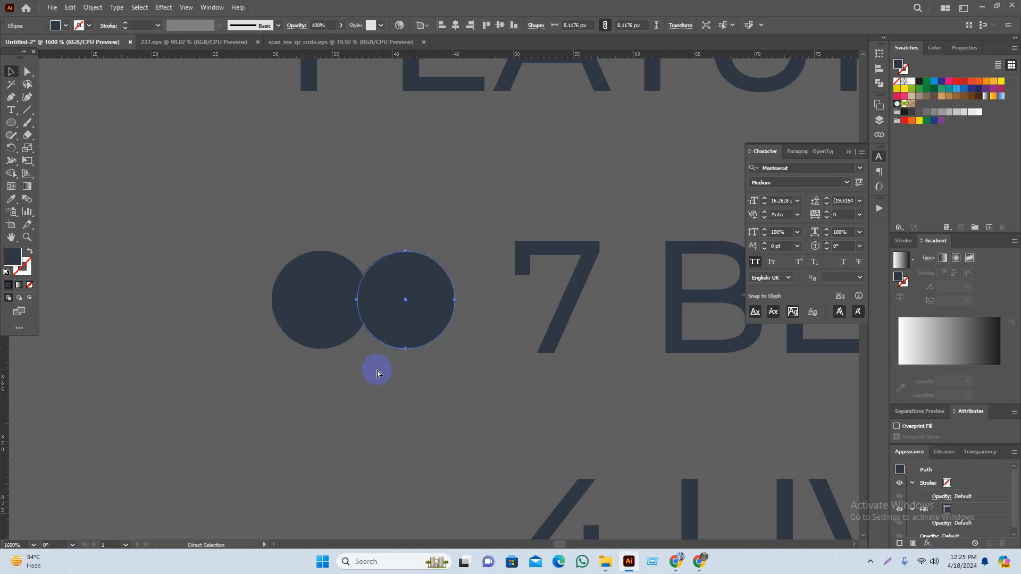
left_click(306, 315)
key("Delete")
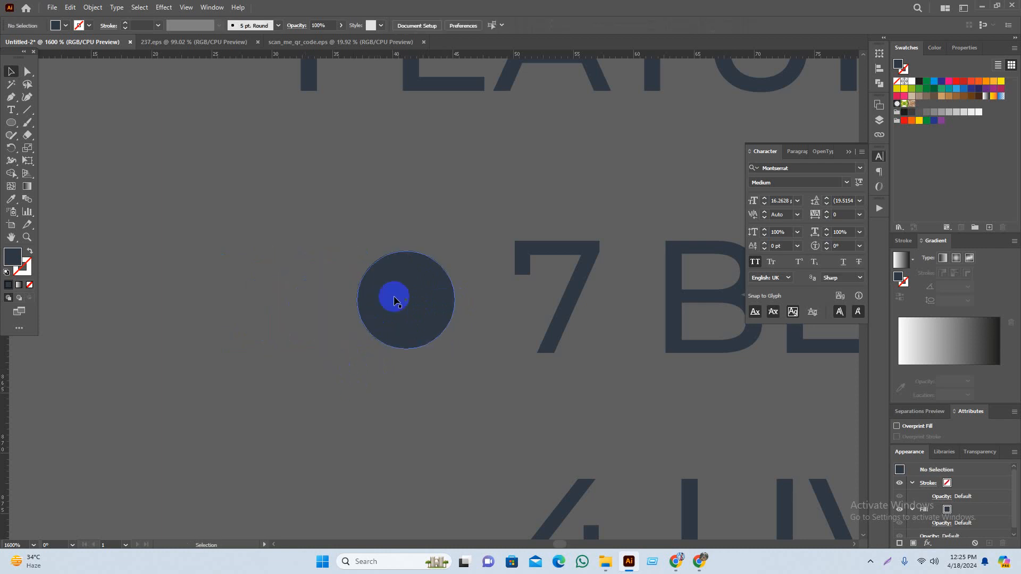
Add two larger concentric copies of the circle beside "7 BEDROOMS", about 9.3 px and 10.1 px wide
left_click(448, 292)
left_click_drag(455, 300, 463, 300)
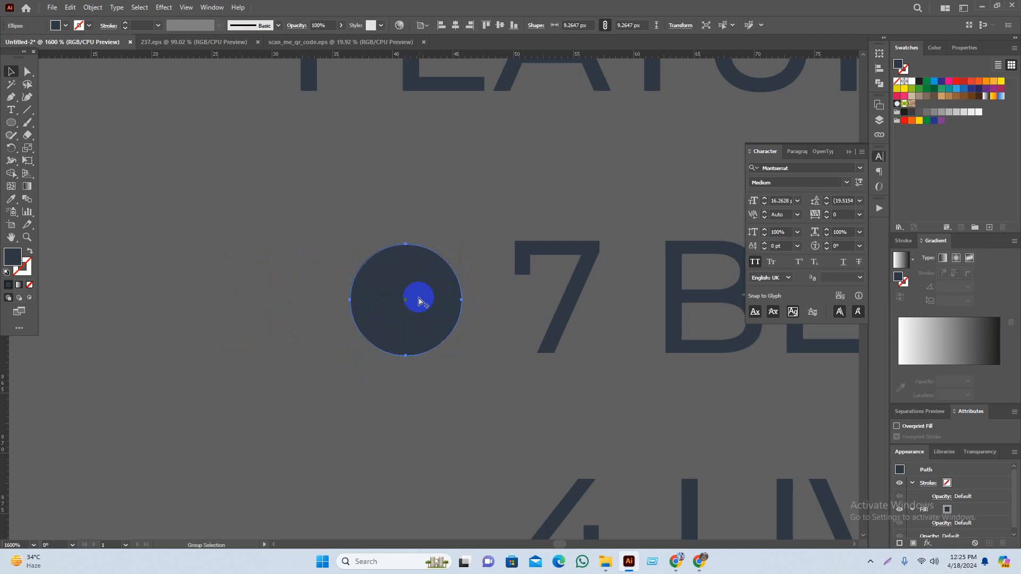
key("ctrl+plus")
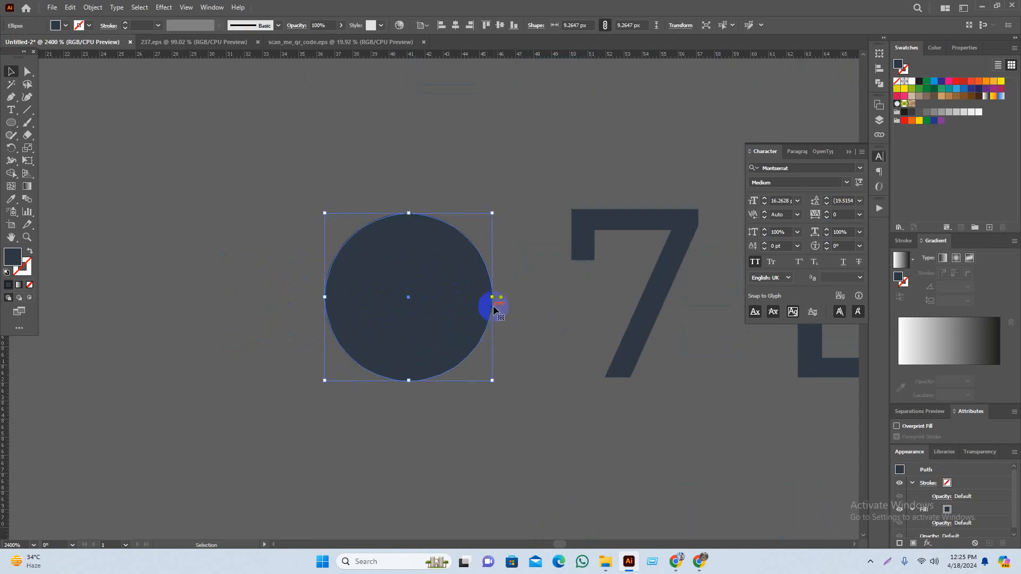
left_click_drag(493, 297, 499, 298)
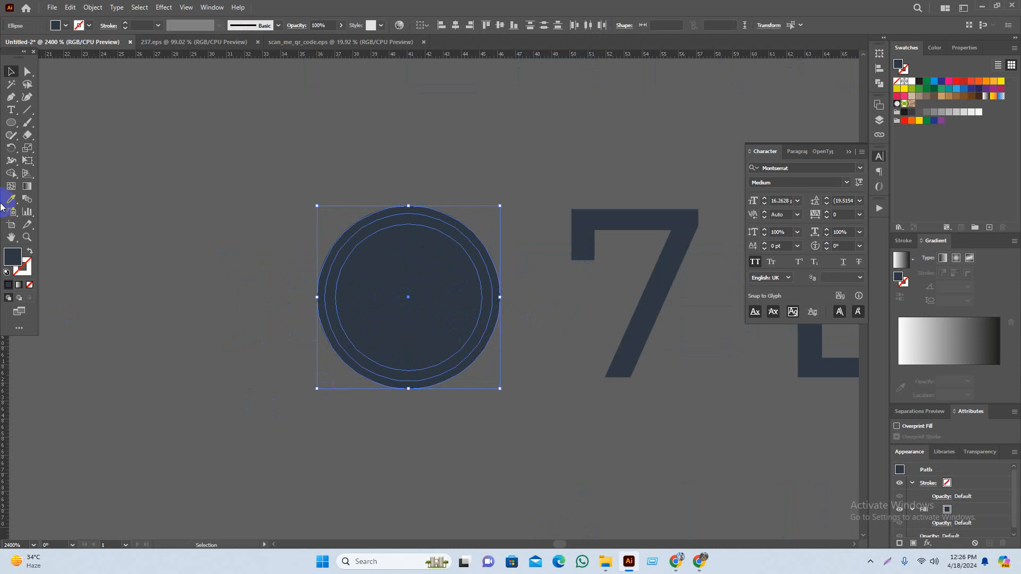
Cut out the band between the innermost and middle circles with Shape Builder, leaving a solid dot inside a thin ring
left_click(10, 173)
left_click(484, 294, "alt")
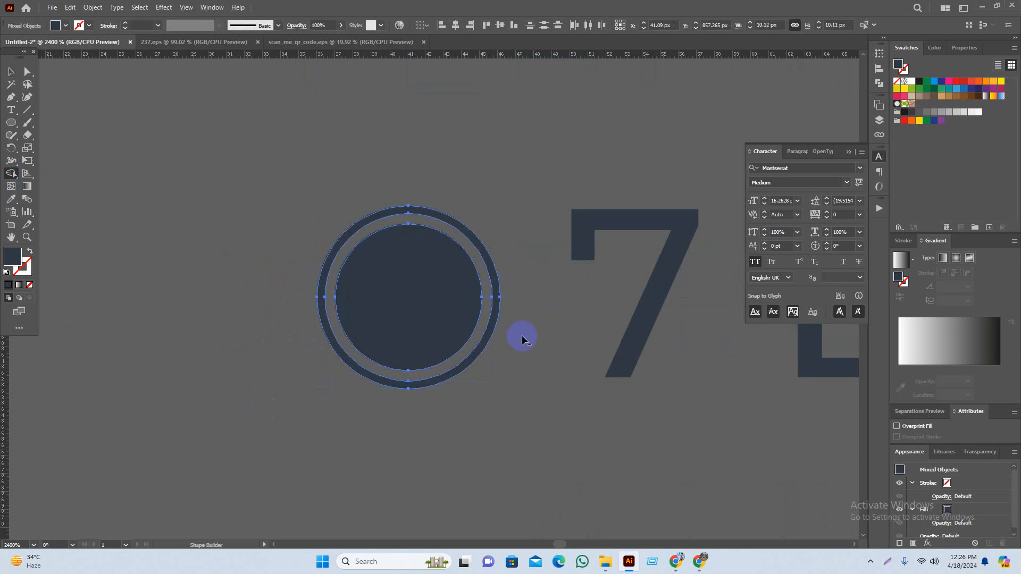
key("v")
left_click(525, 300)
Scale the ring-and-dot bullet down proportionally from its centre to about 8.8 px wide
left_click(346, 365)
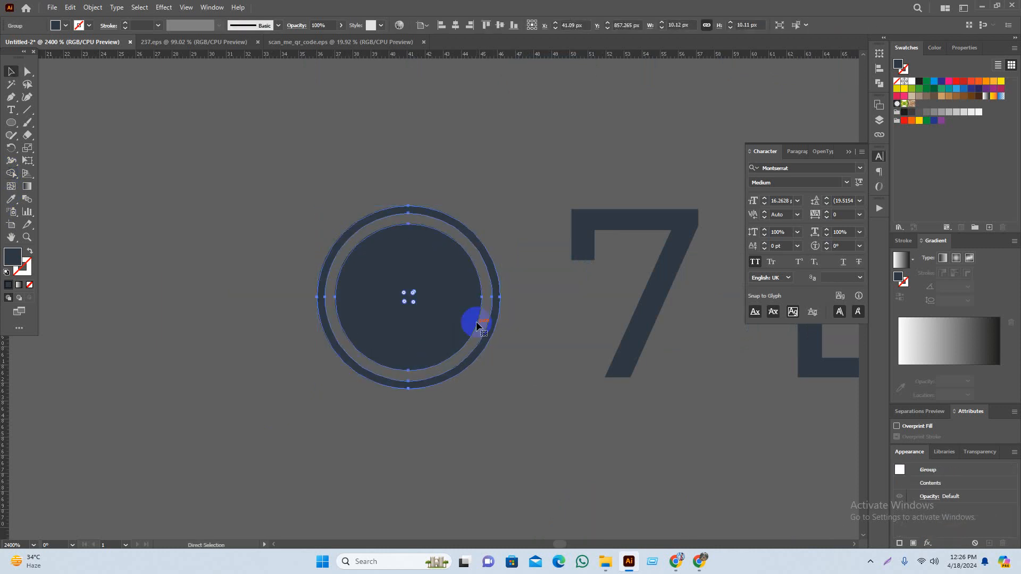
left_click_drag(500, 297, 488, 295)
left_click(526, 402)
scroll(503, 397, "down", 4)
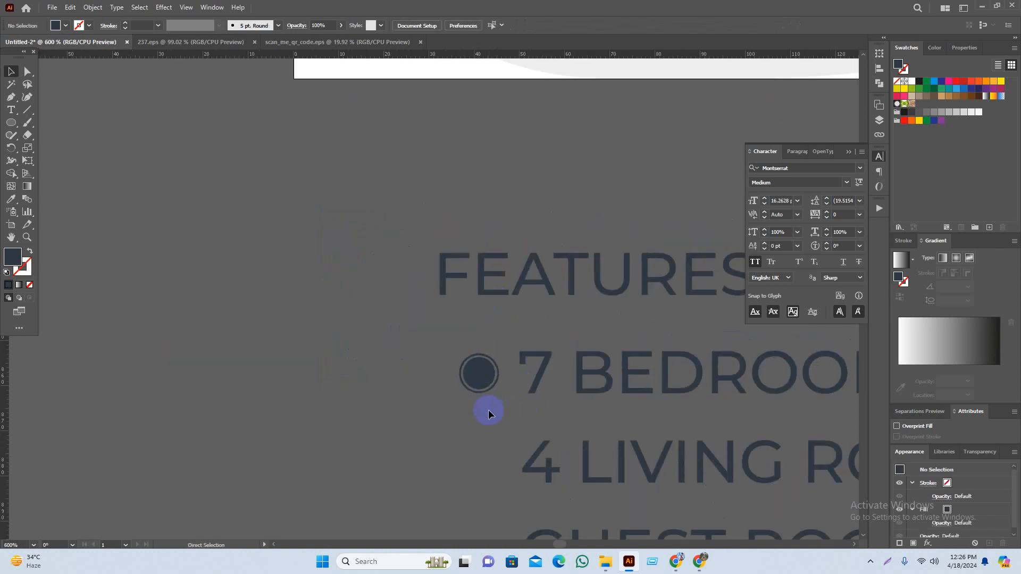
left_click_drag(487, 413, 397, 400)
scroll(366, 385, "up", 2)
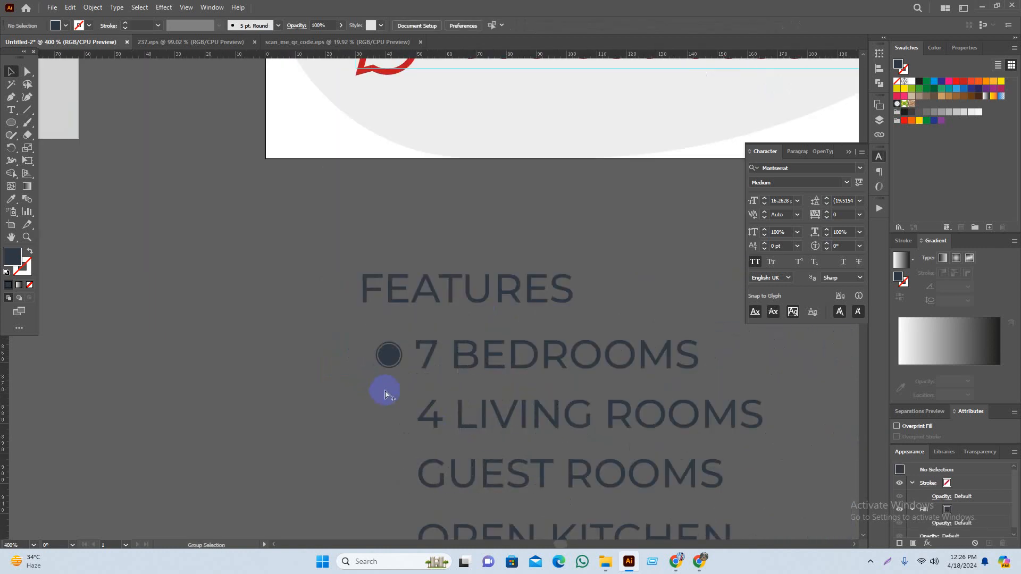
scroll(389, 383, "up", 5)
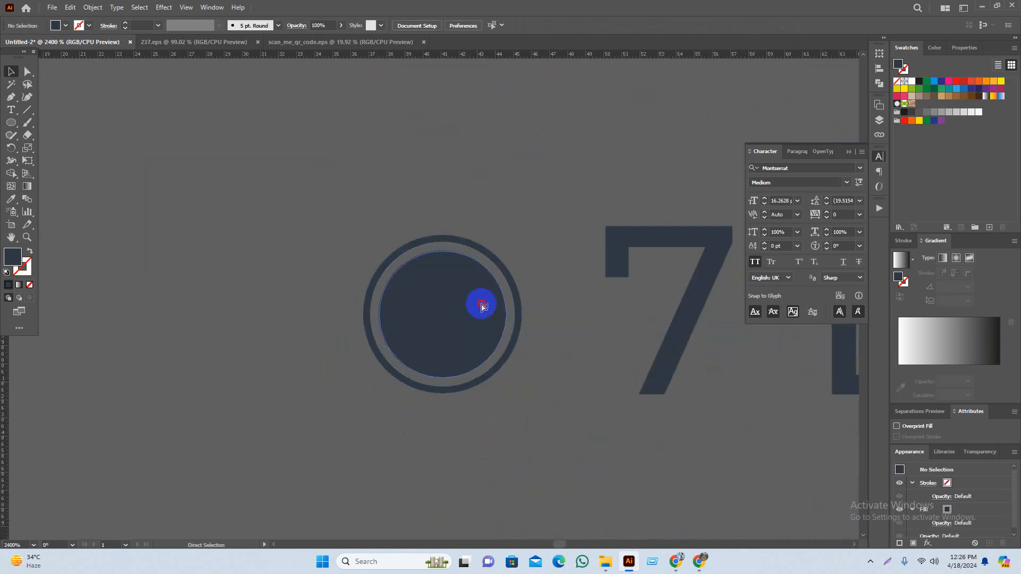
Remove the duplicate circle stacked on the bullet's inner dot
left_click(478, 320)
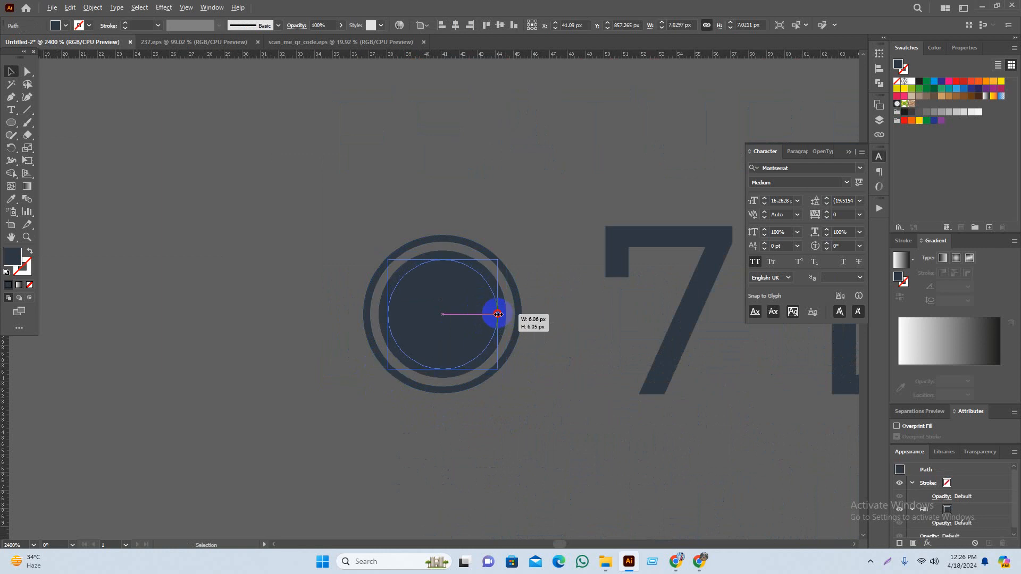
left_click(531, 419)
left_click(489, 314)
left_click(522, 360)
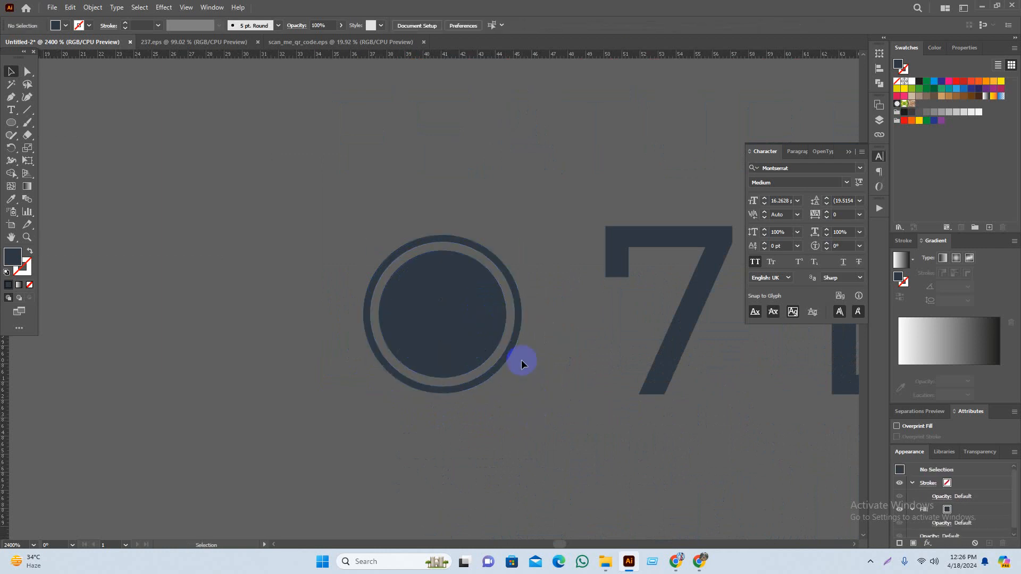
left_click(501, 319)
key("ctrl+2")
left_click(500, 317)
key("ctrl+2")
left_click(479, 327)
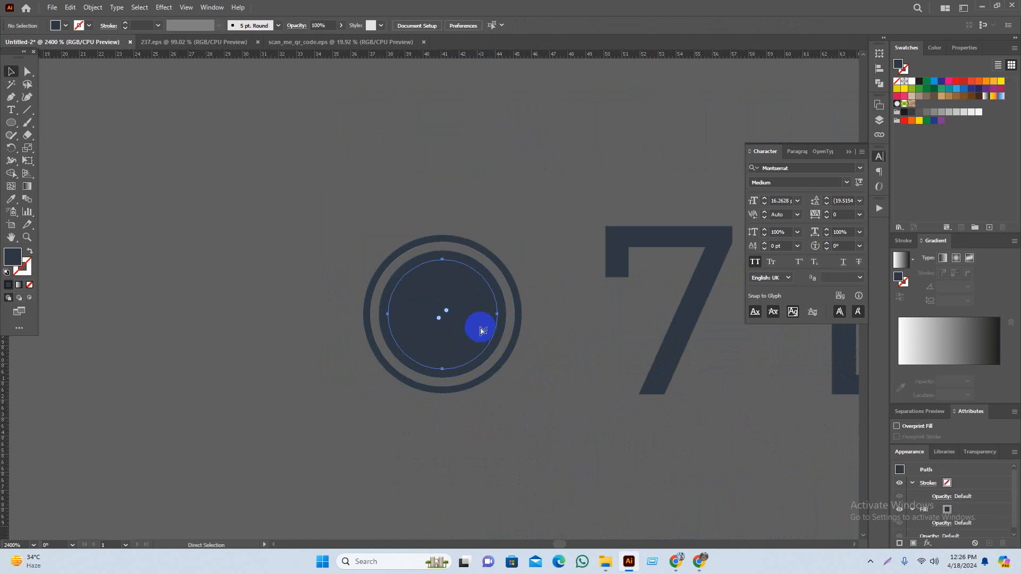
key("ctrl+2")
Shrink the bullet's inner dot from its centre to about 6.2 px wide
left_click(480, 327)
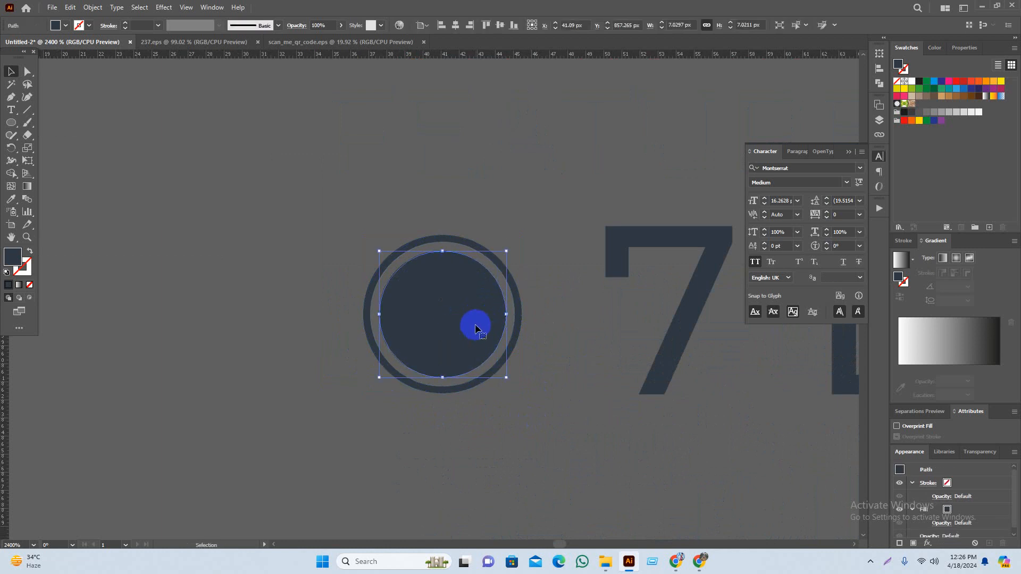
left_click_drag(506, 314, 498, 314)
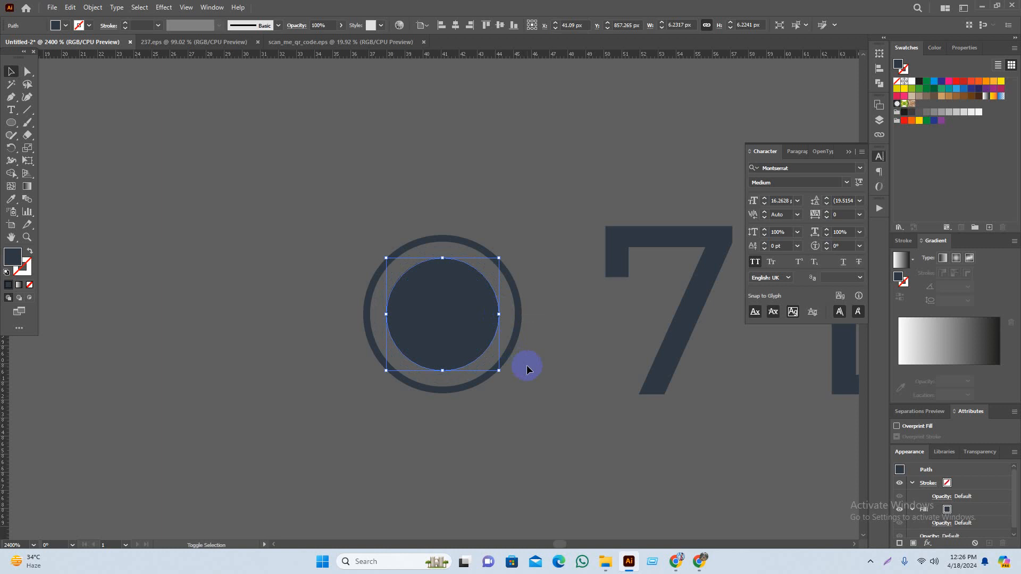
left_click(553, 376)
Copy the bullet straight down at equal intervals so each of the five feature lines has one
scroll(496, 388, "down", 3)
left_click_drag(527, 435, 502, 305)
left_click_drag(461, 240, 468, 349)
scroll(420, 426, "down", 3)
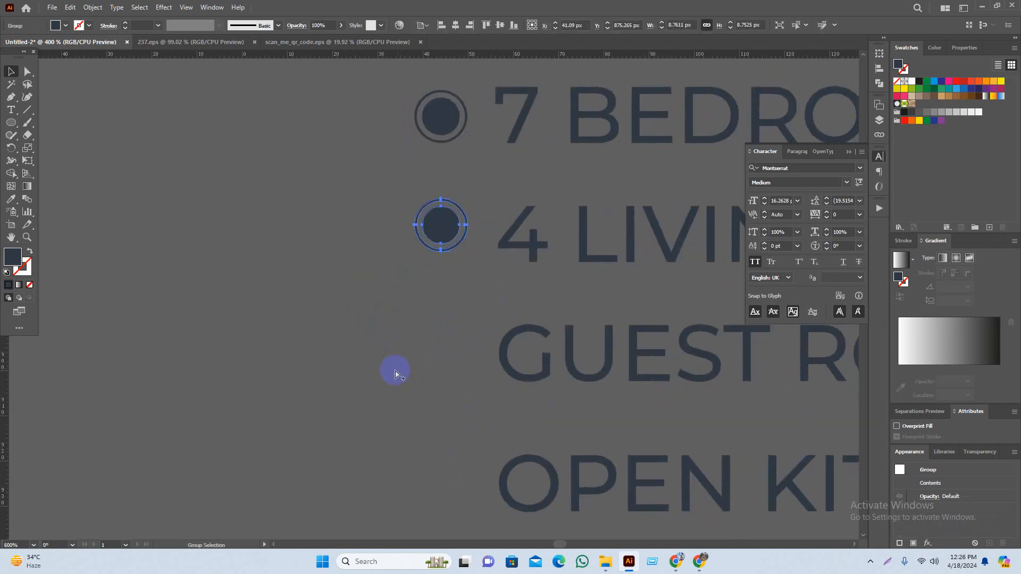
scroll(394, 373, "down", 1)
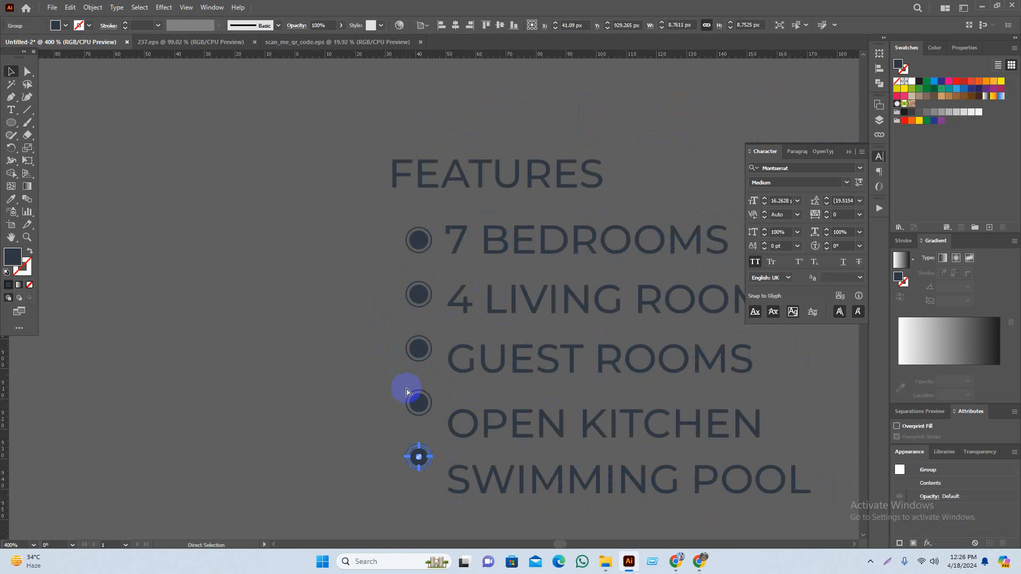
left_click_drag(351, 468, 333, 369)
scroll(307, 426, "down", 1)
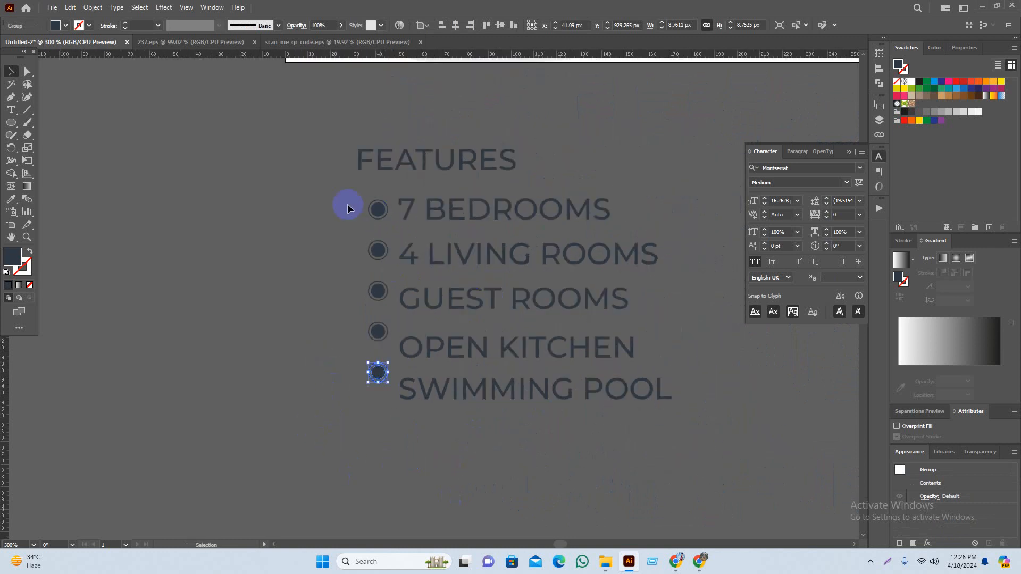
Align each bullet and its feature line on their vertical centres, from "7 BEDROOMS" down to "SWIMMING POOL"
left_click_drag(347, 208, 636, 192)
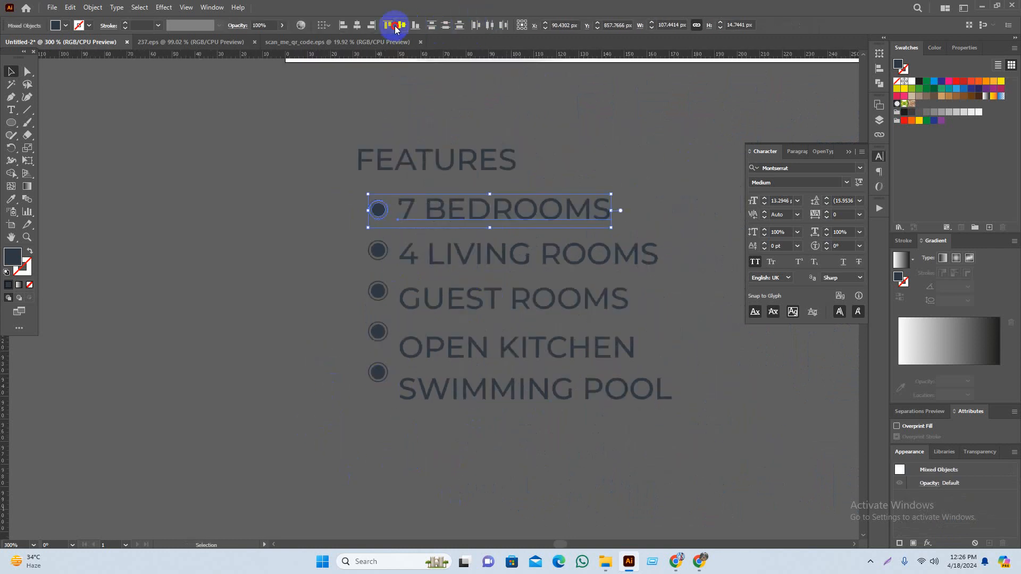
left_click_drag(461, 262, 462, 264)
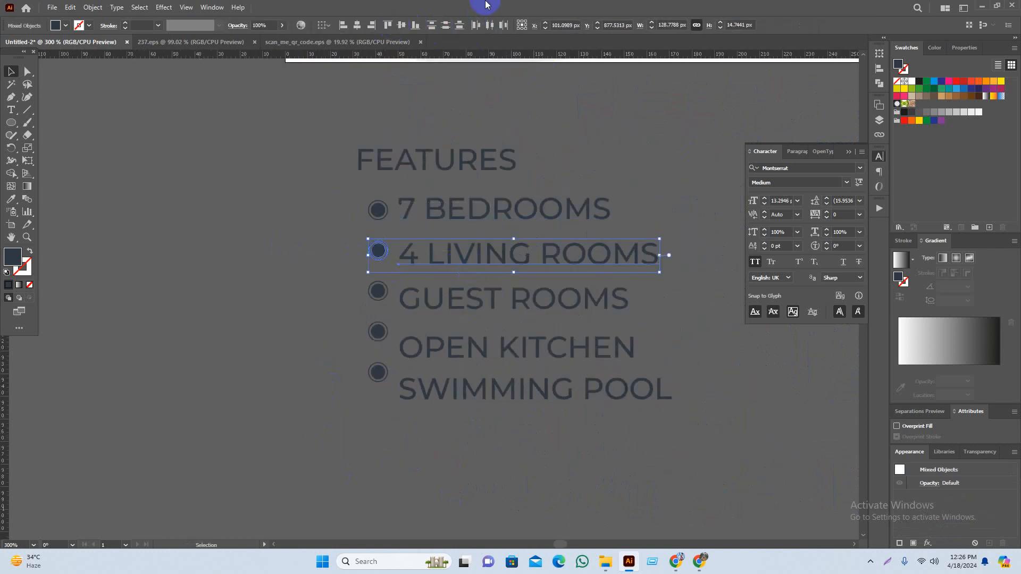
left_click(402, 25)
left_click_drag(420, 307, 425, 308)
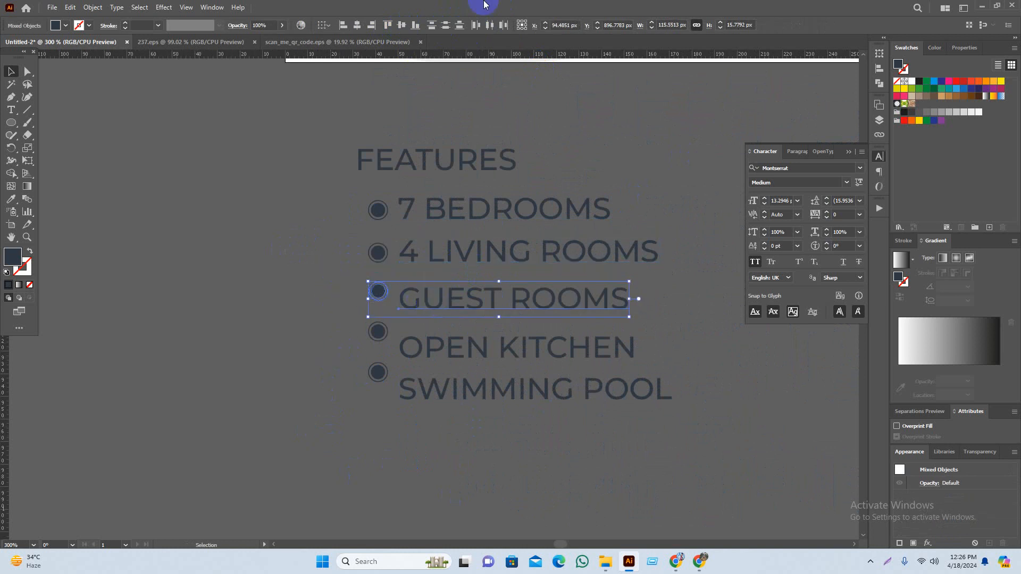
left_click(403, 22)
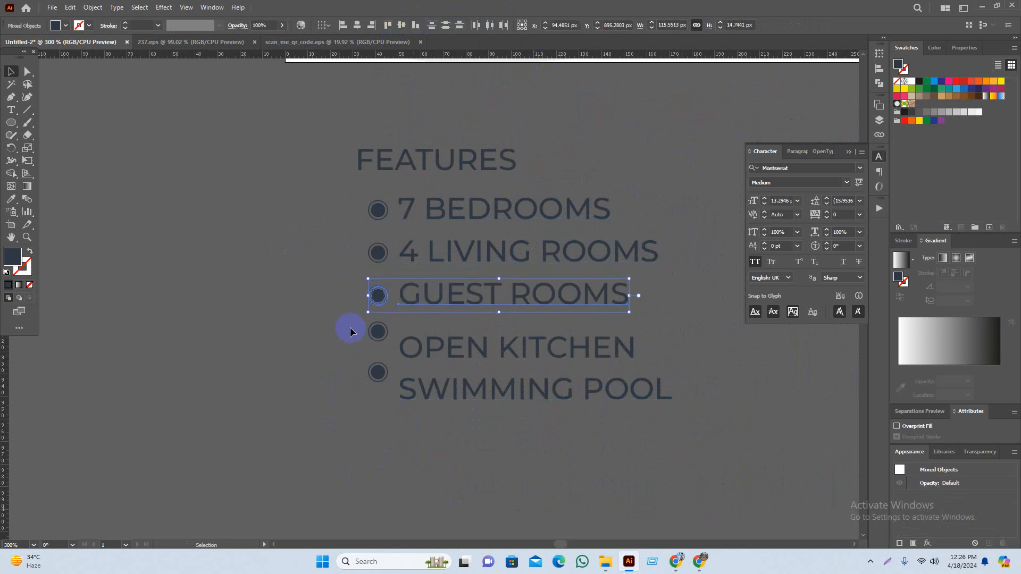
left_click_drag(418, 347, 420, 346)
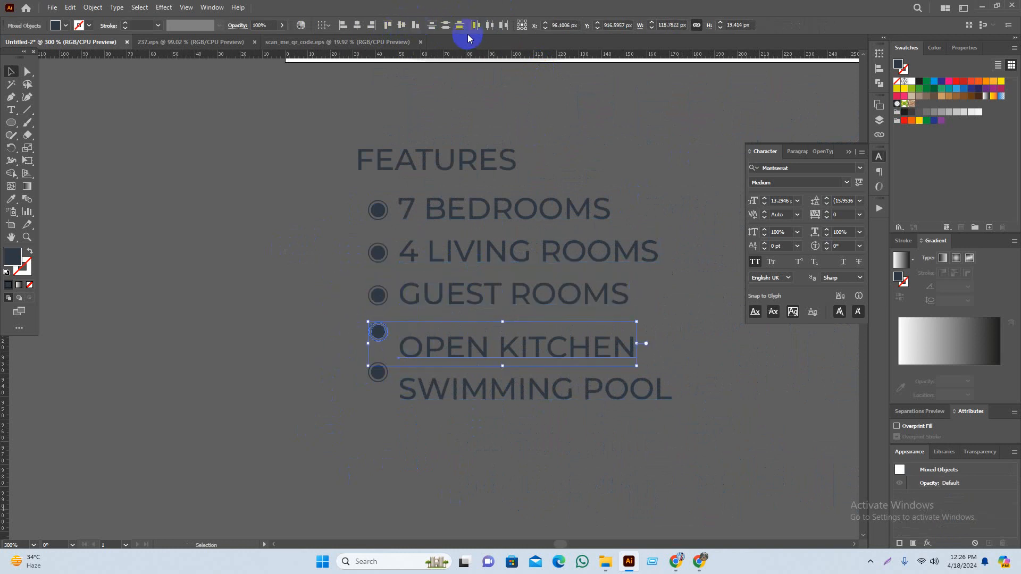
left_click(402, 25)
left_click_drag(432, 381, 431, 381)
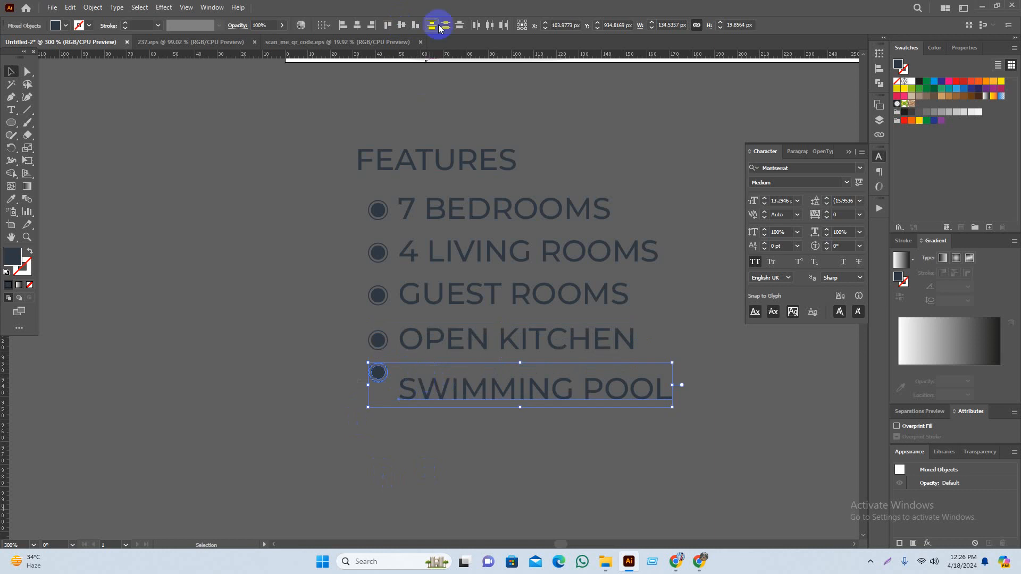
left_click(412, 27)
left_click(266, 413)
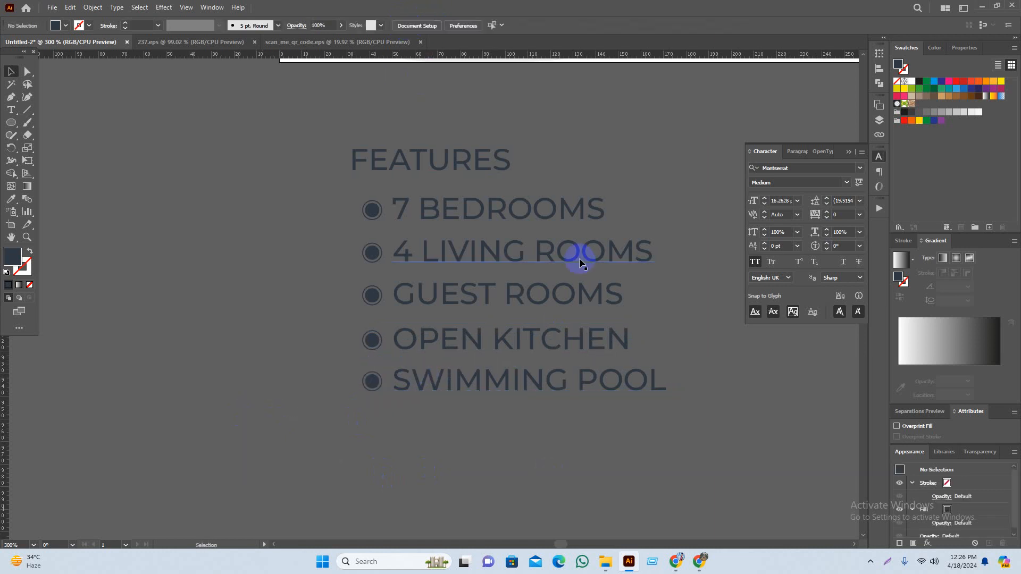
Nudge the five feature text lines together slightly to the right to widen the gap from the bullets
left_click_drag(534, 414, 534, 415)
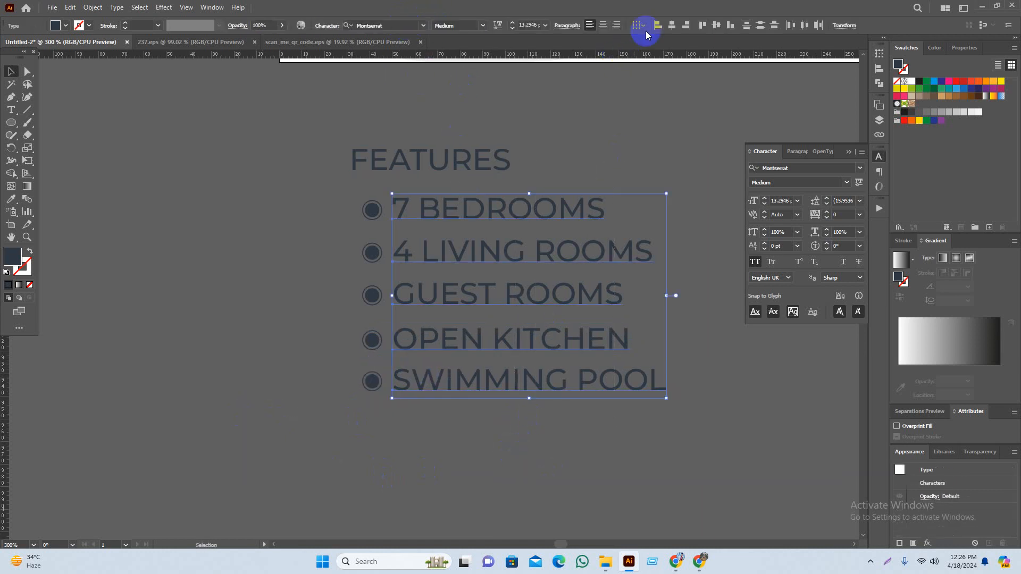
left_click_drag(557, 215, 574, 216)
key("Left")
key("Left")
key("Left")
key("Left")
key("Left")
key("Left")
key("Left")
key("Left")
key("Left")
key("Left")
key("Left")
key("Left")
key("Left")
key("Left")
key("Left")
key("Left")
key("Left")
key("Left")
key("Left")
key("Left")
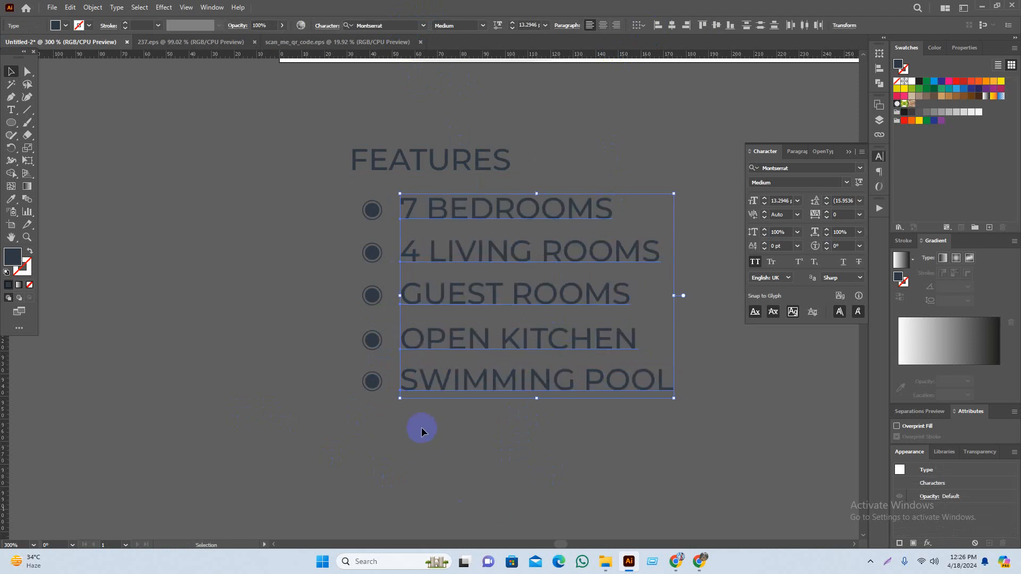
left_click(271, 275)
Reduce the font size of the five feature text lines to 10 pt
scroll(353, 231, "up", 2)
left_click(539, 421)
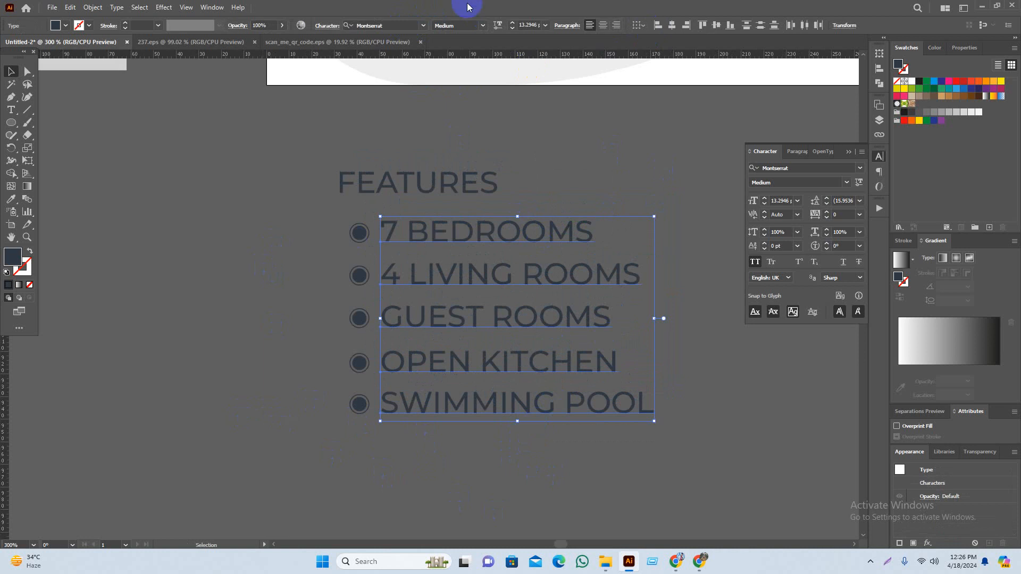
type("12")
key("Return")
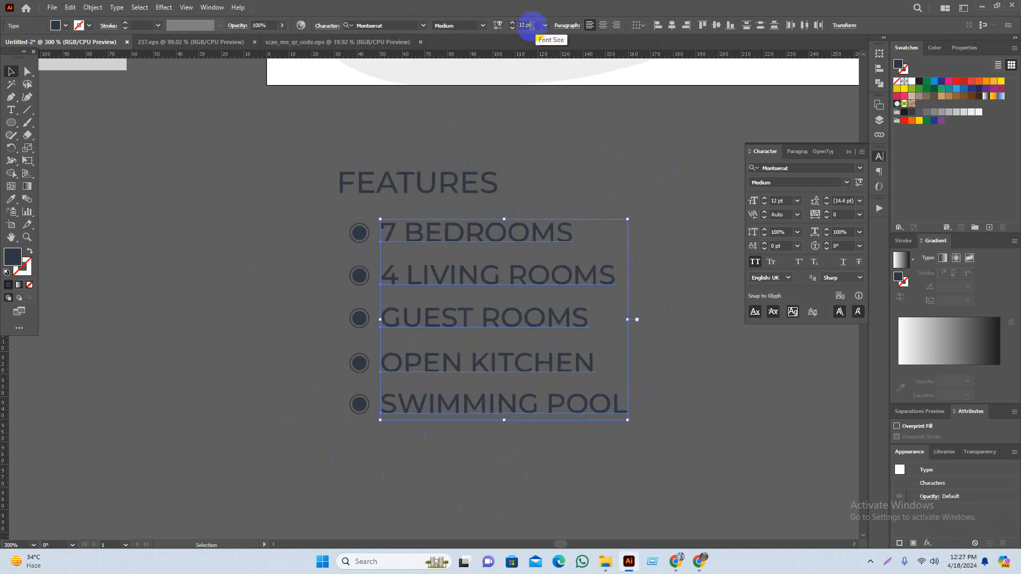
key("Down")
key("Down")
left_click(571, 237)
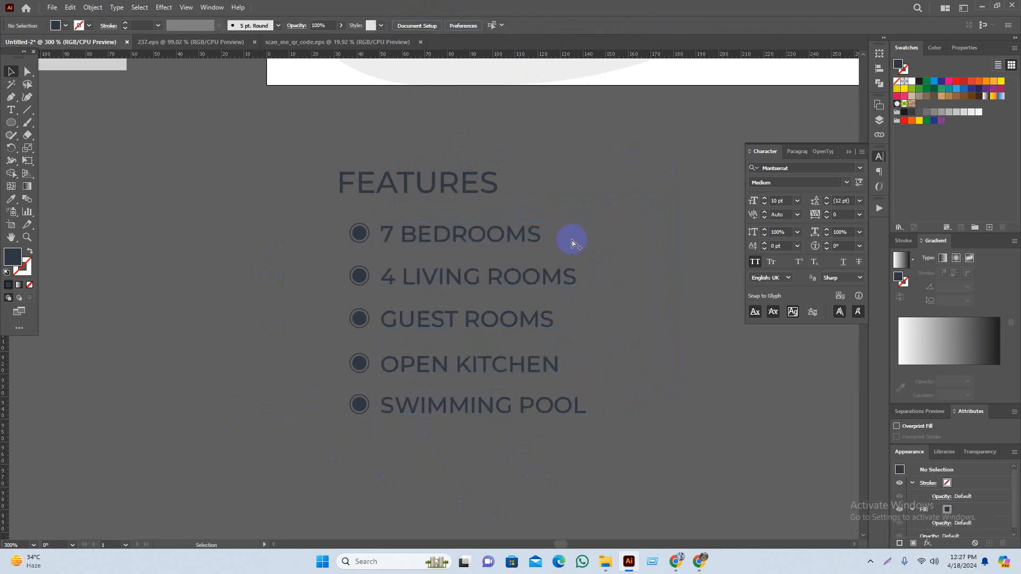
Set the font size of the five feature text lines to 8 pt
scroll(549, 359, "down", 3)
left_click_drag(606, 292, 596, 290)
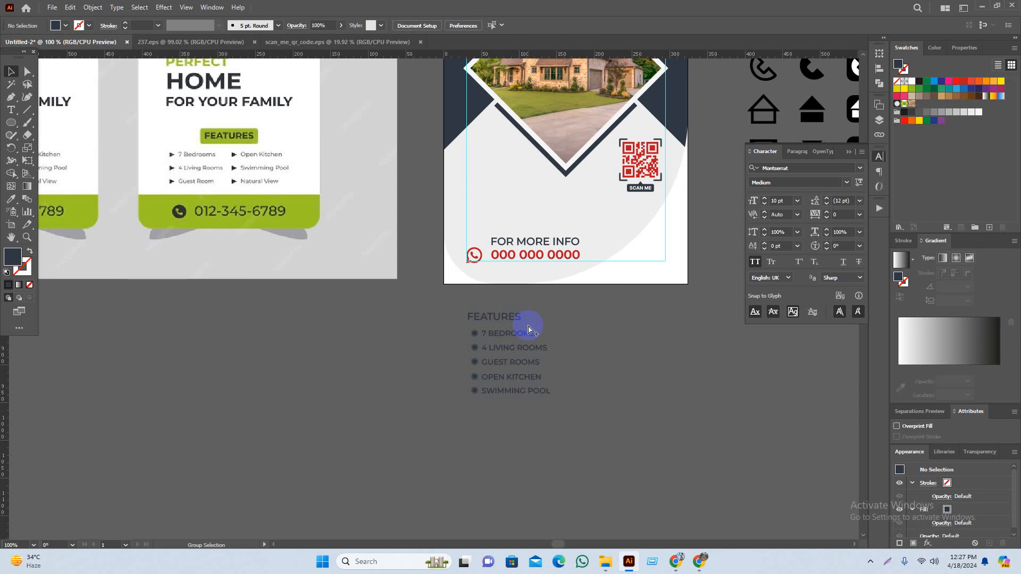
scroll(528, 329, "up", 1)
left_click(538, 418)
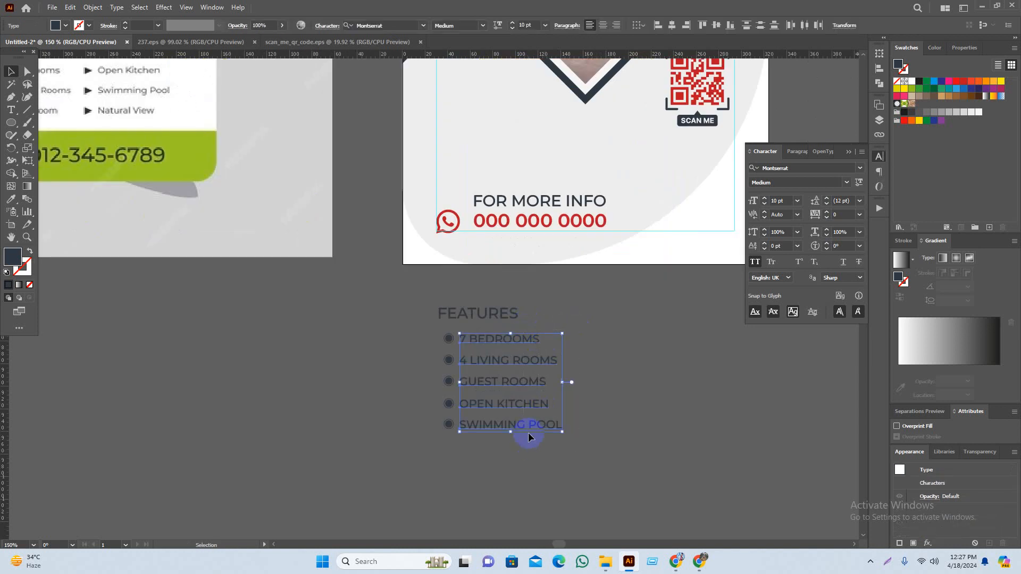
left_click(526, 24)
key("Down")
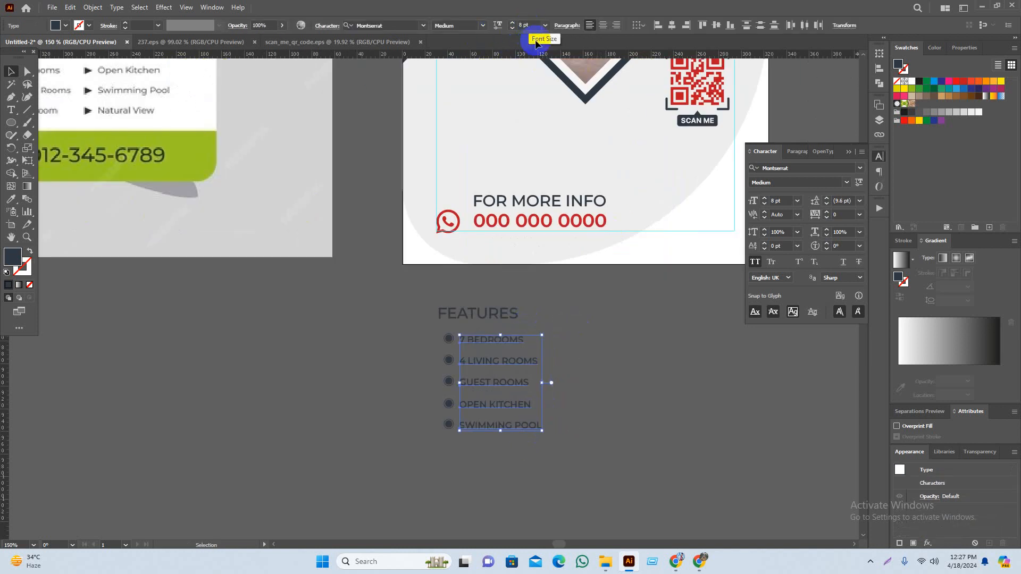
left_click(615, 405)
scroll(422, 326, "up", 4)
left_click_drag(391, 272, 385, 195)
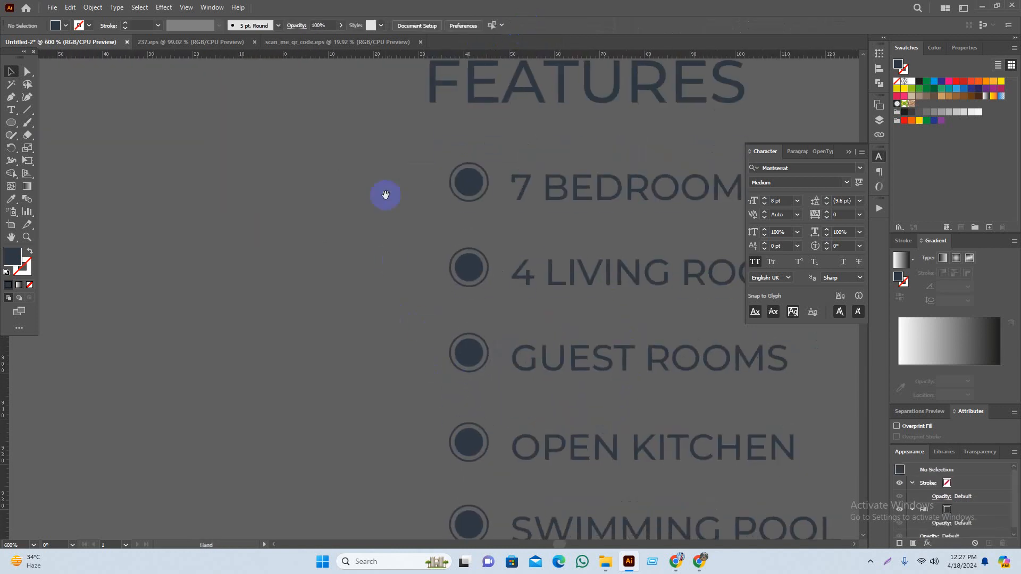
Scale the column of five bullets down proportionally to about 6.2 px wide
left_click_drag(456, 540, 459, 508)
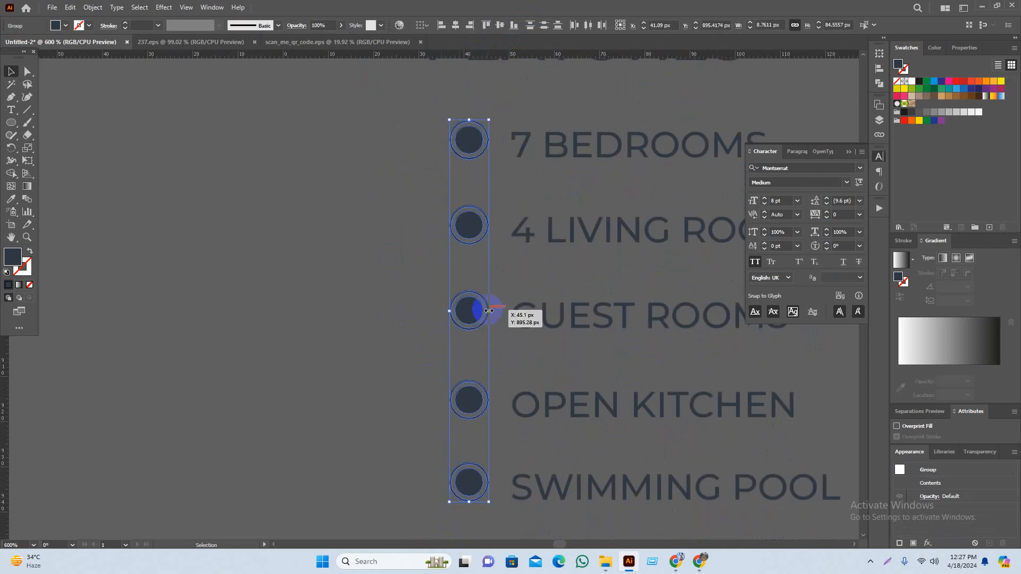
left_click_drag(488, 311, 483, 310)
left_click(410, 310)
left_click_drag(410, 310, 388, 330)
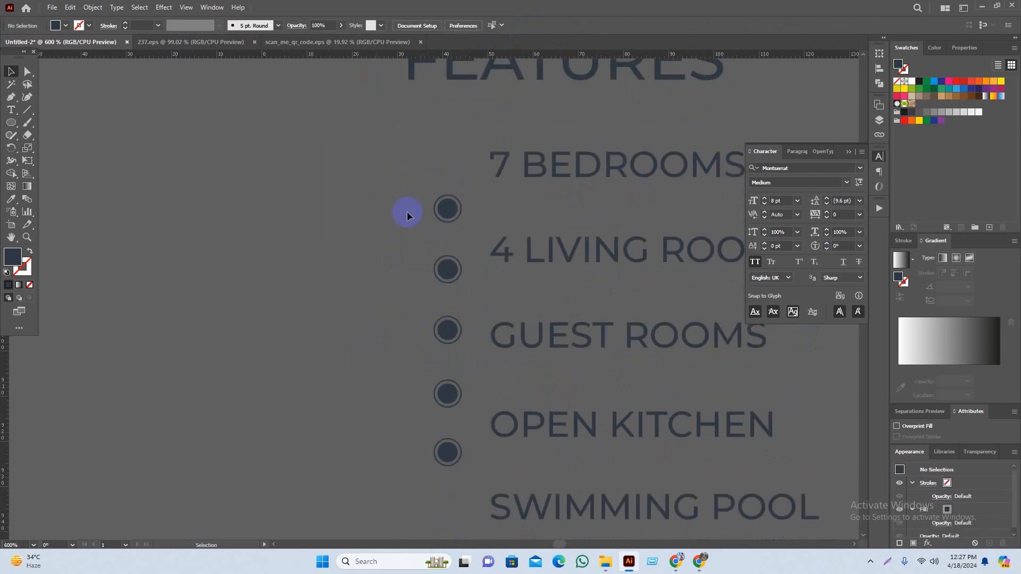
Align the bullets with "7 BEDROOMS", "4 LIVING ROOMS" and "GUEST ROOMS" on their vertical centres, one row at a time
left_click_drag(478, 214, 511, 213)
left_click(401, 25)
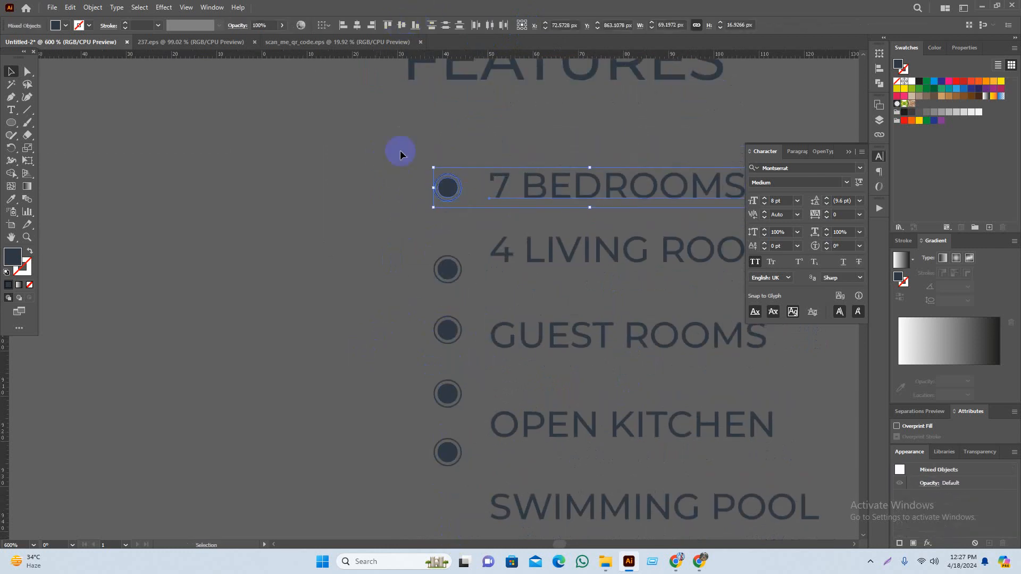
left_click_drag(558, 294, 558, 294)
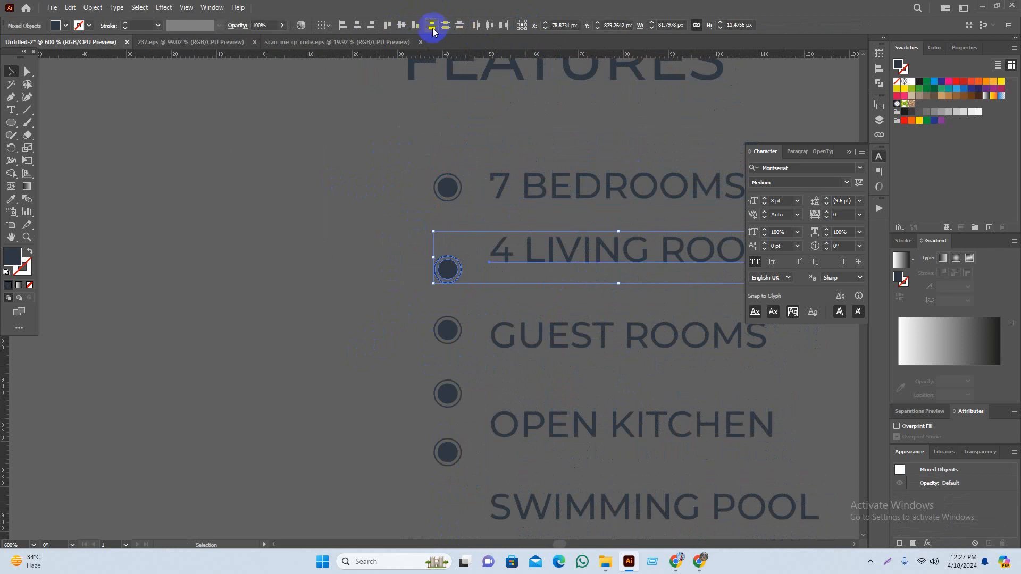
left_click(401, 25)
left_click_drag(406, 308, 521, 366)
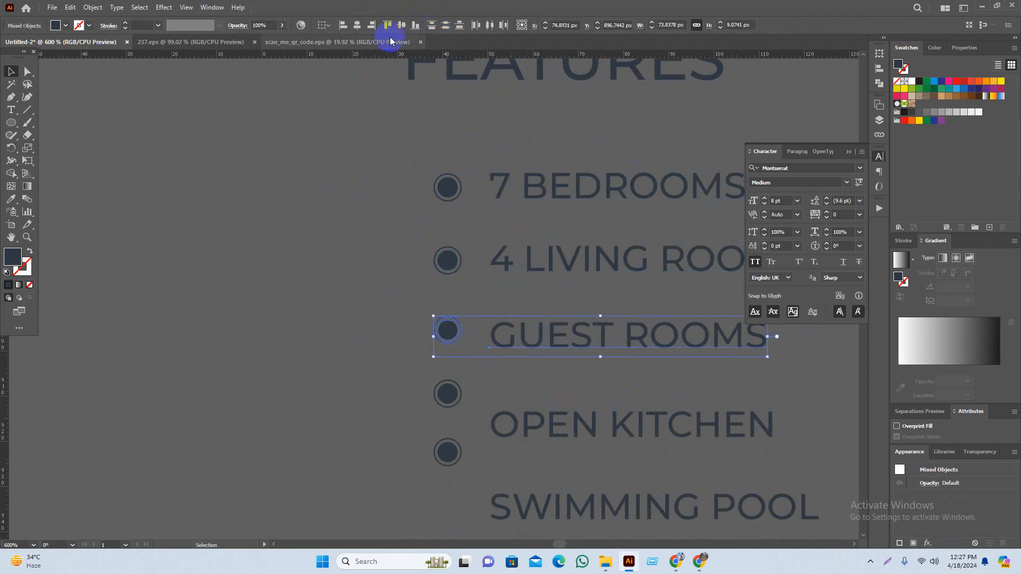
left_click(402, 25)
Align the last two bullets with "OPEN KITCHEN" and "SWIMMING POOL" on their vertical centres
scroll(487, 280, "down", 2)
left_click_drag(425, 309, 524, 372)
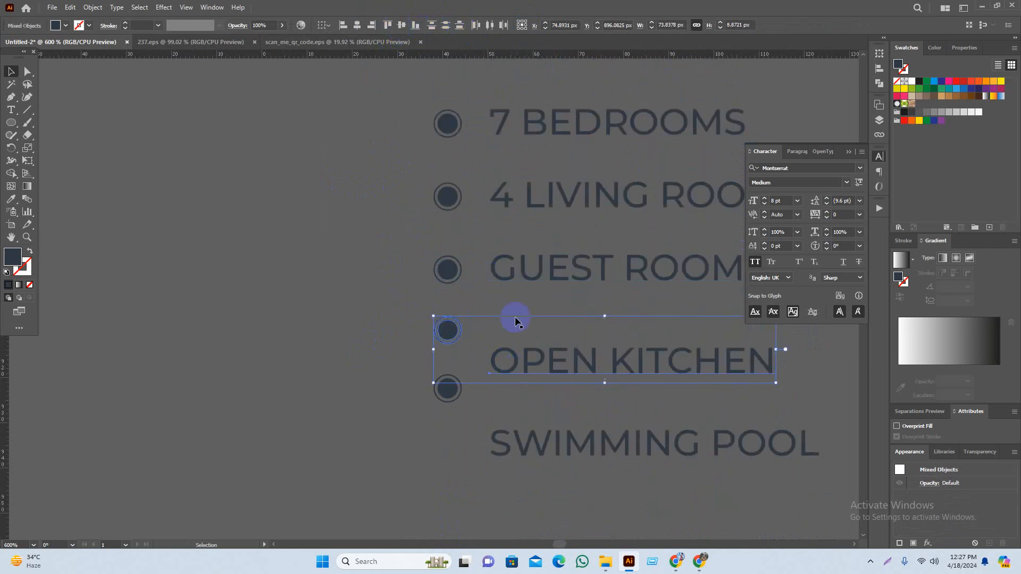
left_click(402, 25)
left_click_drag(417, 388, 529, 408)
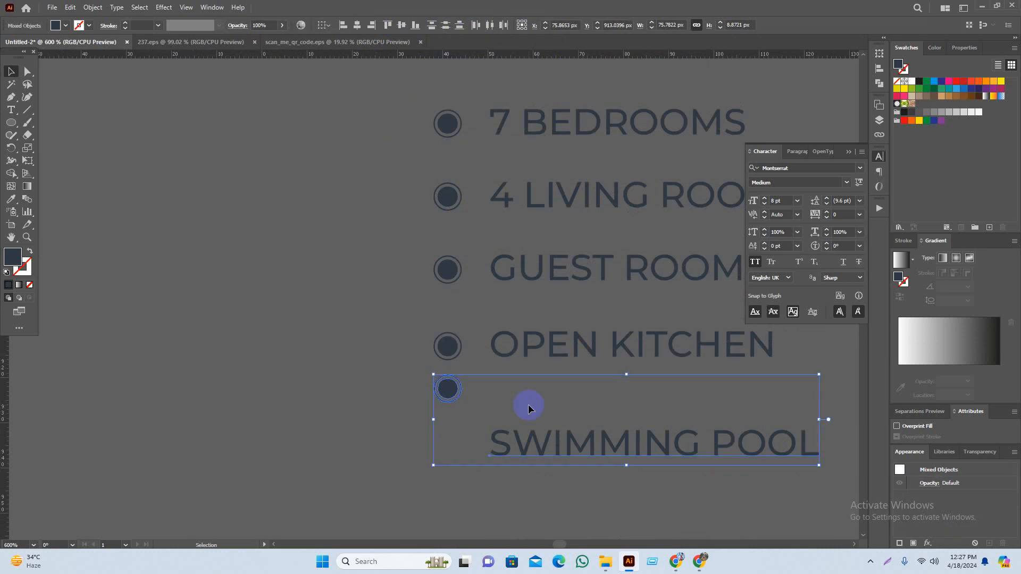
left_click(415, 25)
left_click(360, 343)
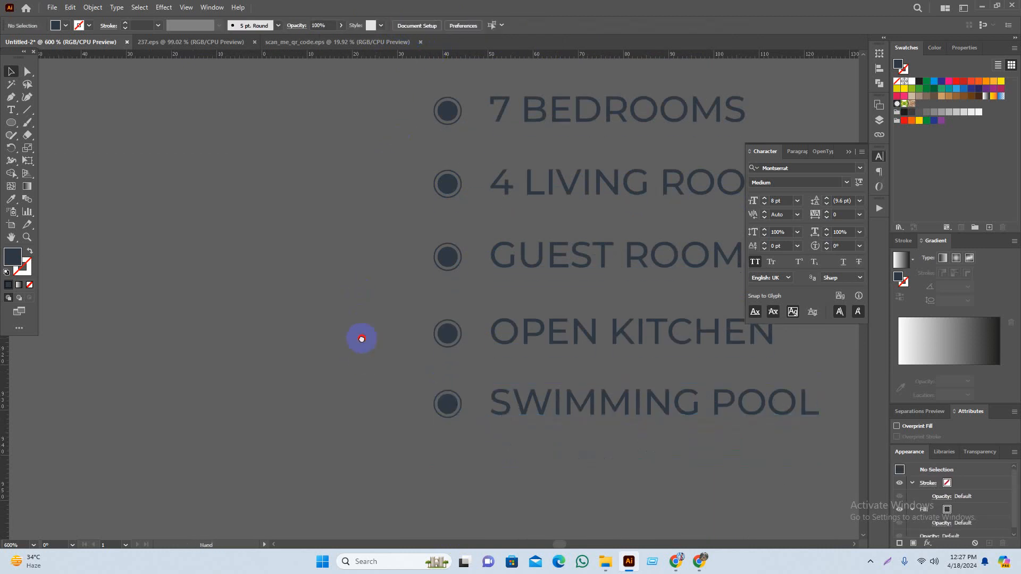
Nudge the five bullets together about 3 px to the right, closer to the feature text
scroll(394, 404, "down", 2)
left_click_drag(406, 431, 406, 430)
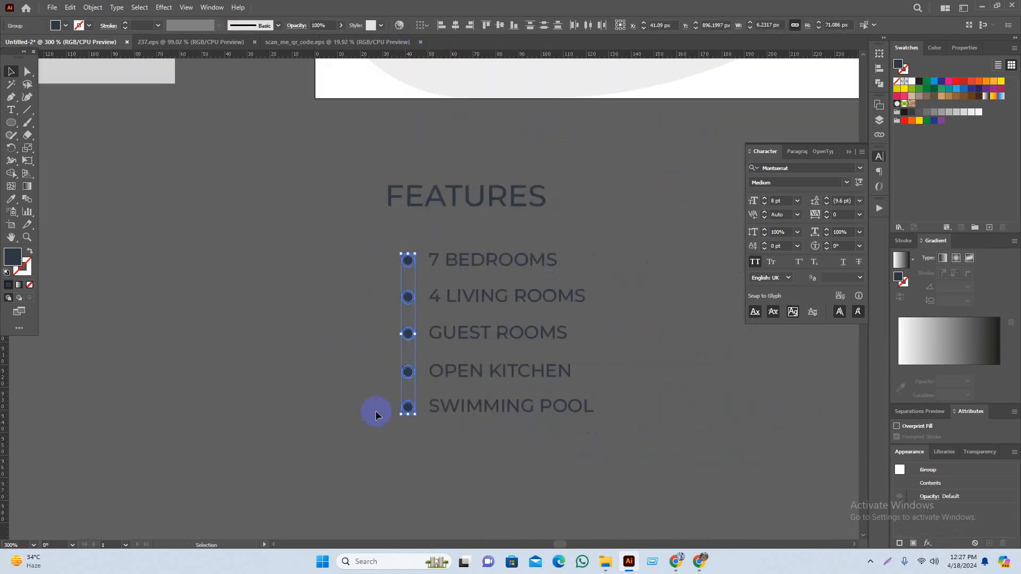
key("Right")
key("Right")
key("Right")
key("Right")
key("Right")
key("Right")
key("Left")
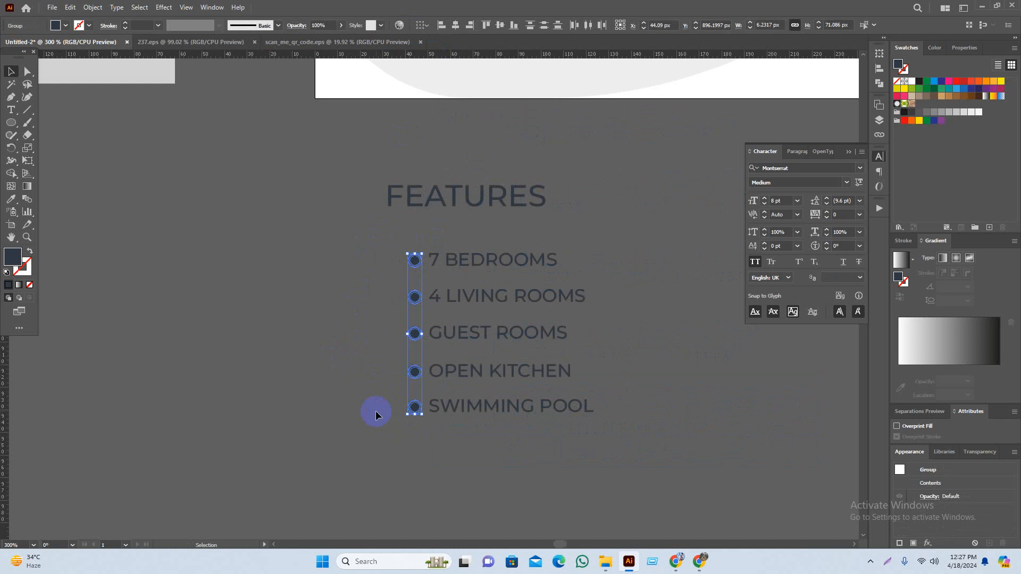
Try nudging the column of five bullets slightly upward against the feature text
key("Up")
left_click(282, 341)
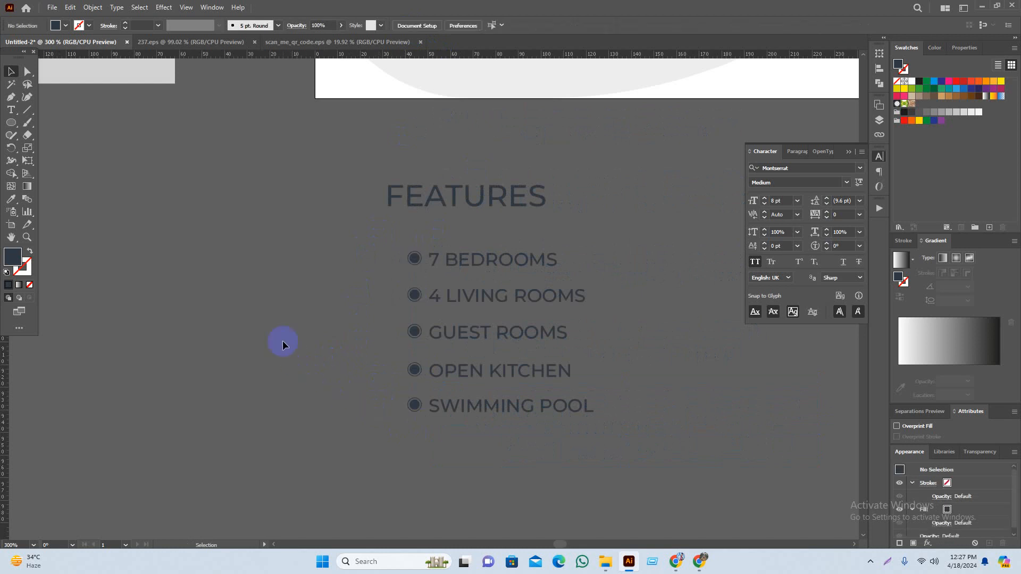
left_click_drag(392, 248, 415, 429)
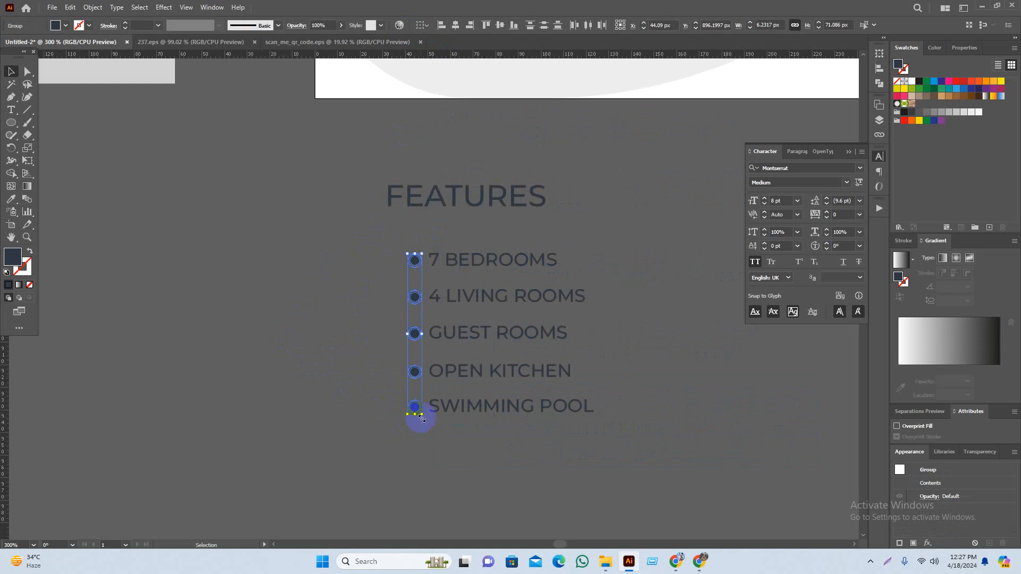
left_click(388, 305)
left_click_drag(561, 294, 563, 295)
left_click(640, 262)
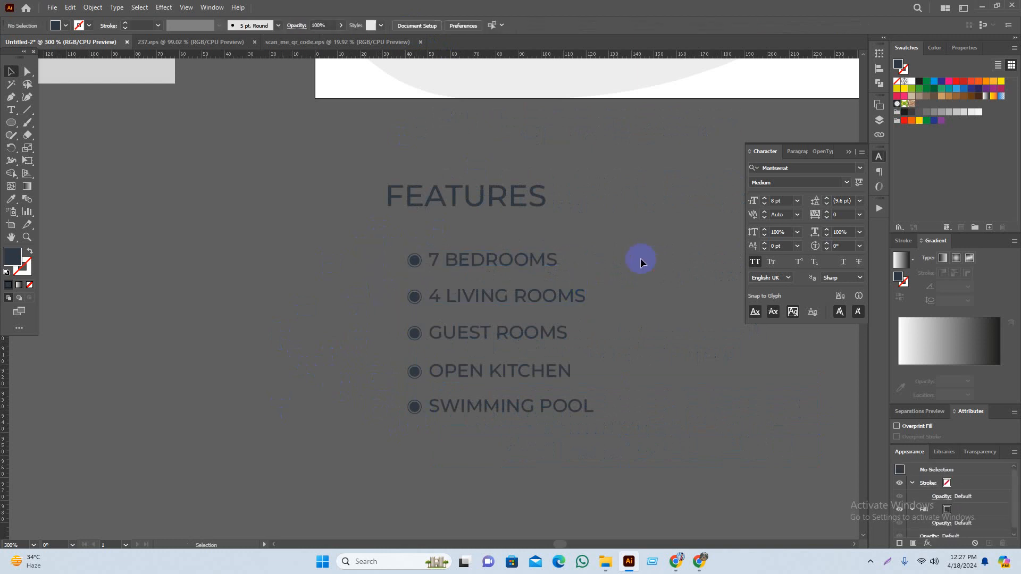
Group each bullet with its feature line, from "7 BEDROOMS" down to "SWIMMING POOL"
left_click_drag(405, 241, 553, 253)
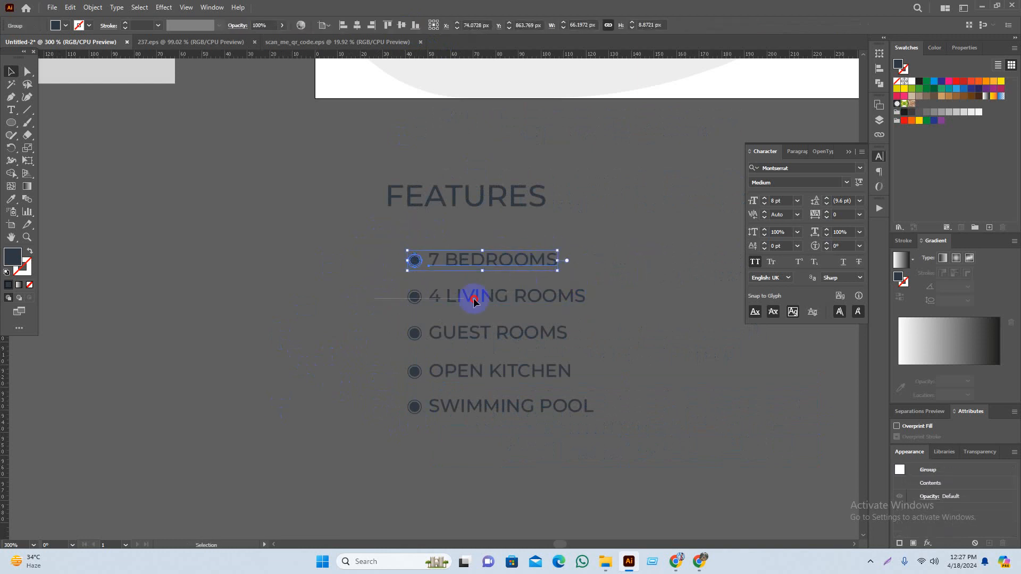
left_click(535, 293)
left_click(505, 346)
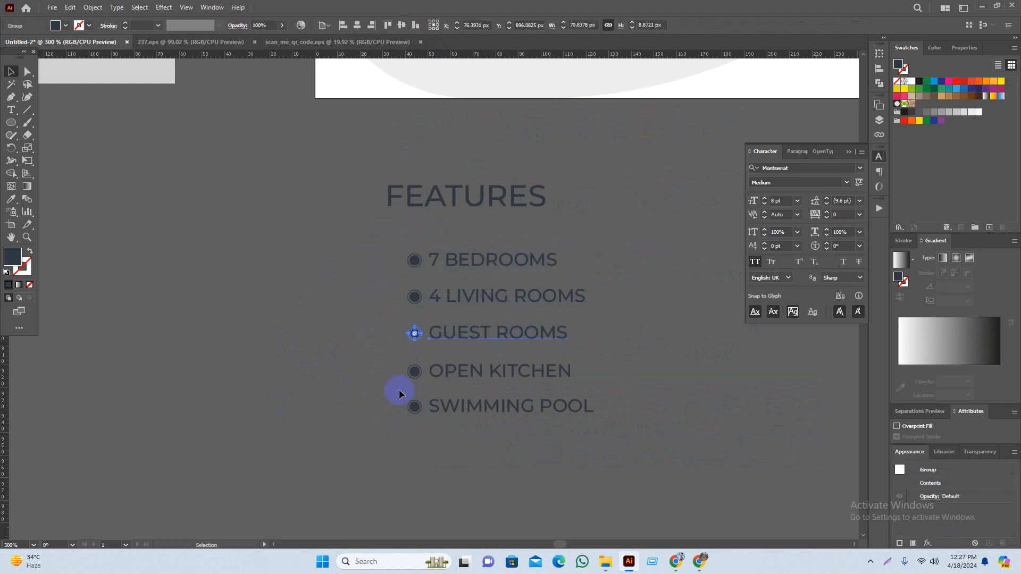
left_click(536, 383)
left_click_drag(477, 432, 600, 414)
key("ctrl+g")
left_click(663, 249)
key("ctrl+z")
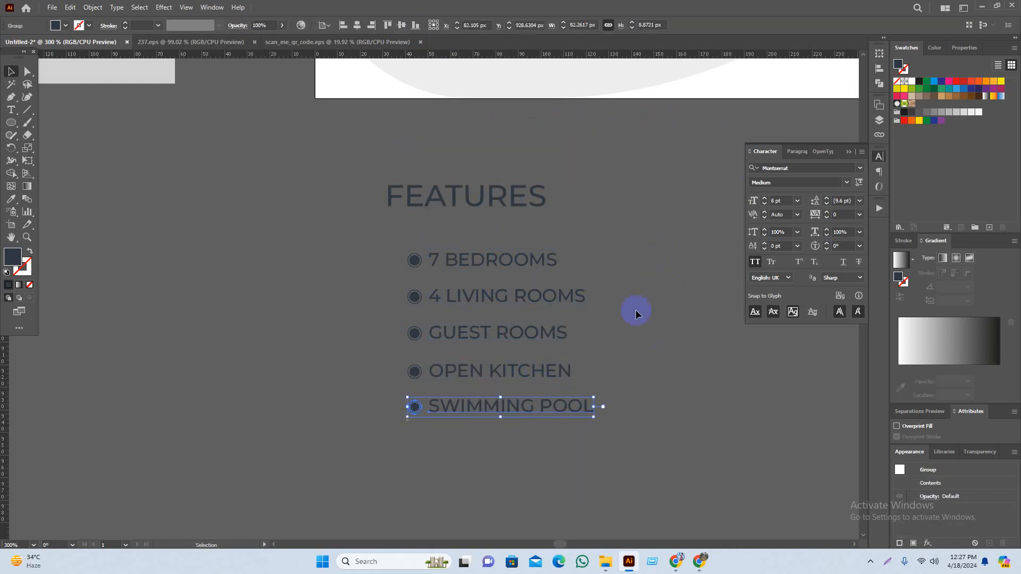
Distribute the five grouped feature rows evenly in the vertical direction
left_click(655, 223)
left_click_drag(454, 444, 454, 444)
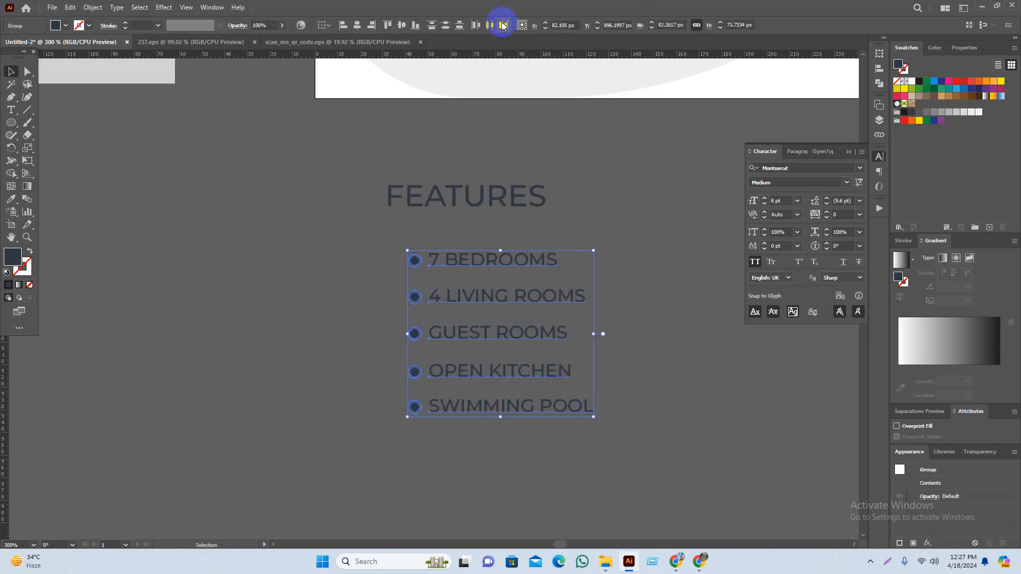
left_click(606, 218)
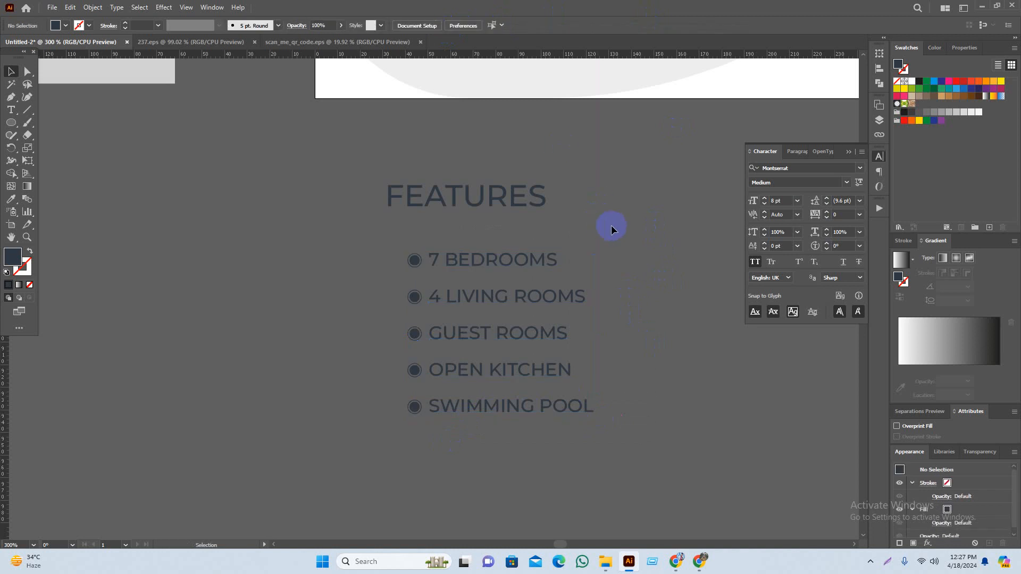
Move the FEATURES heading and its list onto the flyer above "FOR MORE INFO", with the heading starting at the left margin guide
scroll(617, 298, "down", 2)
scroll(509, 429, "up", 3)
scroll(509, 428, "right", 3)
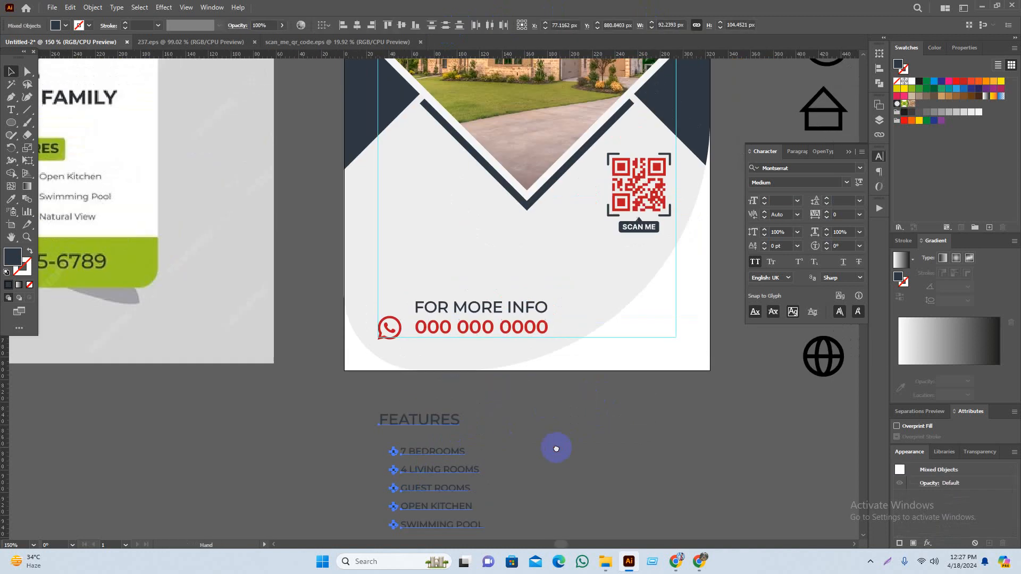
left_click_drag(436, 421, 435, 205)
scroll(434, 205, "up", 3)
mouse_move(517, 197)
left_mouse_down()
mouse_move(547, 191)
mouse_move(554, 169)
mouse_move(521, 188)
left_mouse_up()
left_click(258, 217)
scroll(223, 176, "down", 2)
scroll(223, 176, "right", 6)
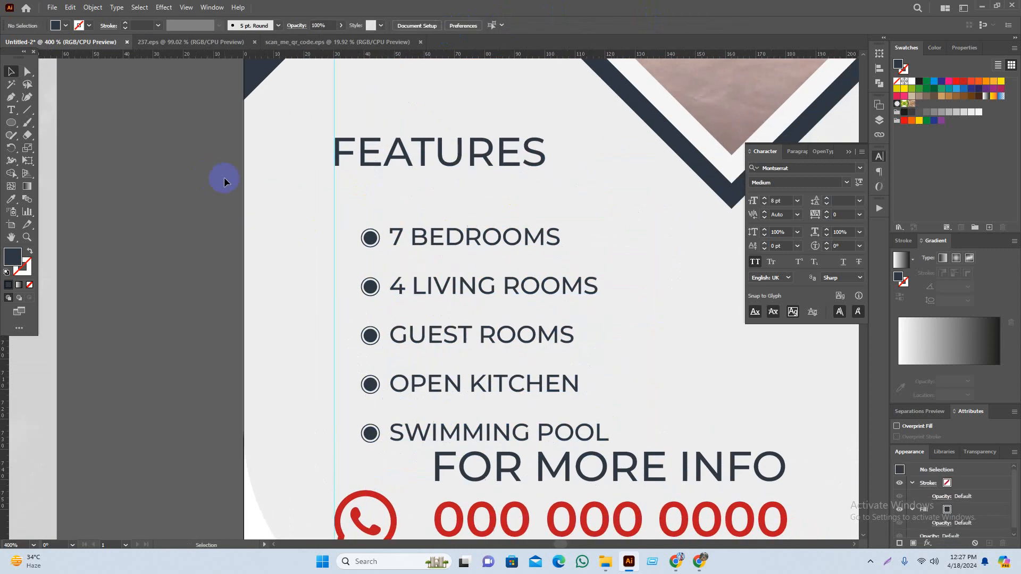
Move the "GUEST ROOMS" and "OPEN KITCHEN" rows into a second column to the right of the first two features
left_click(311, 307)
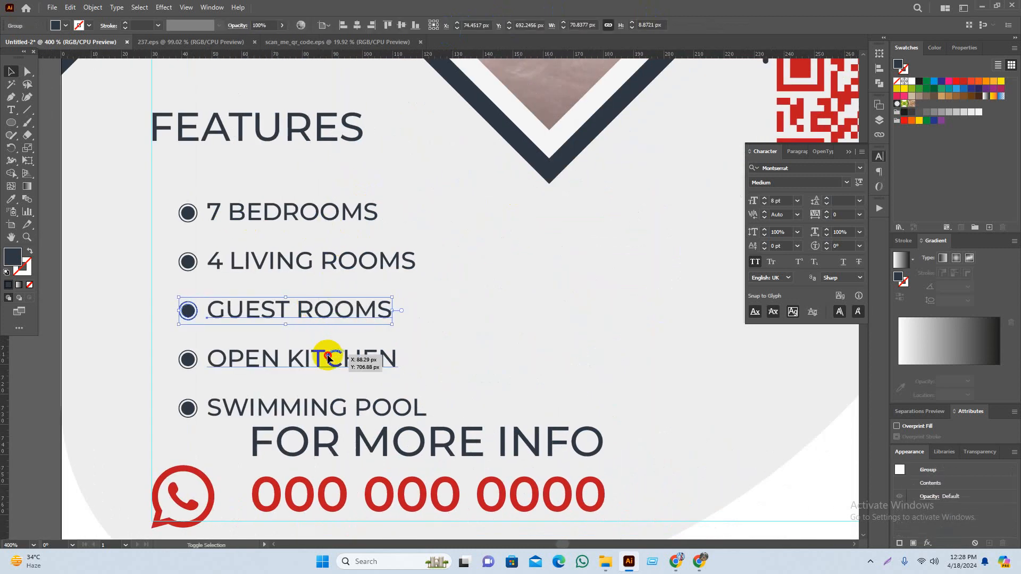
left_click(333, 361, "shift")
scroll(298, 361, "right", 4)
left_click_drag(185, 372, 494, 289)
scroll(456, 319, "left", 3)
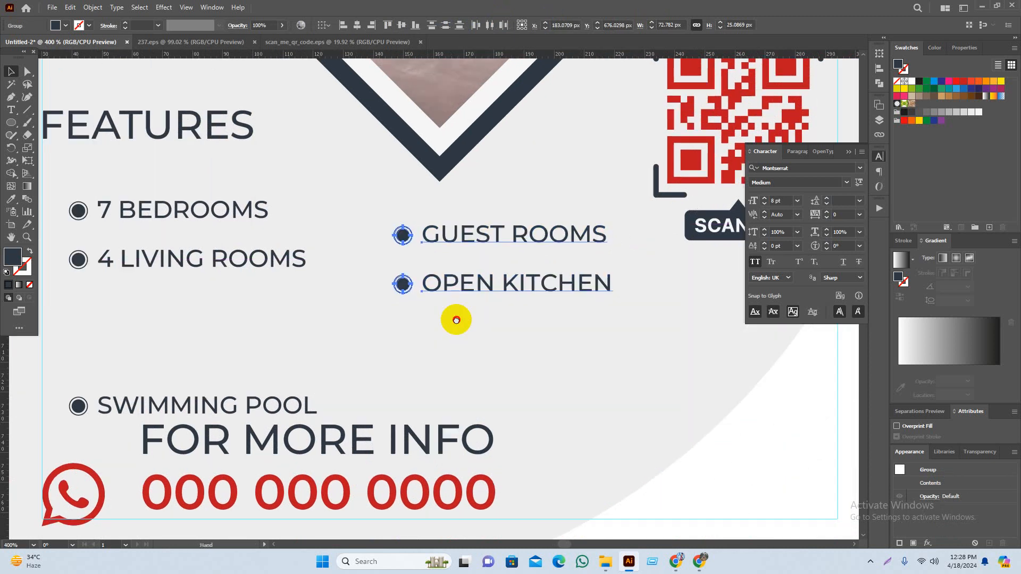
Move "SWIMMING POOL" up below "4 LIVING ROOMS" and bring the first two rows down to tighten the first column
scroll(456, 319, "down", 1)
left_click_drag(303, 392, 293, 332)
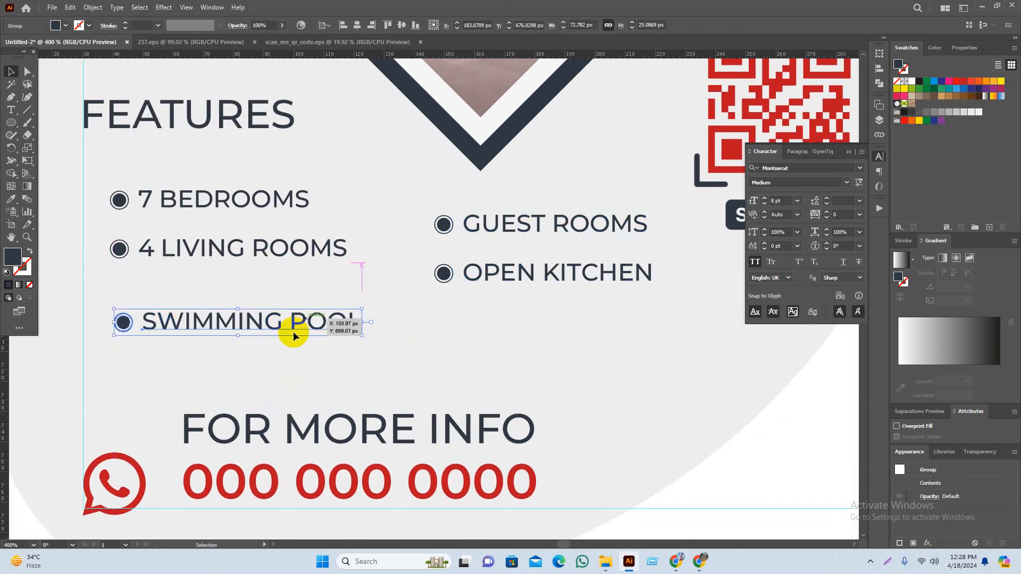
scroll(380, 371, "left", 3)
scroll(380, 371, "up", 1)
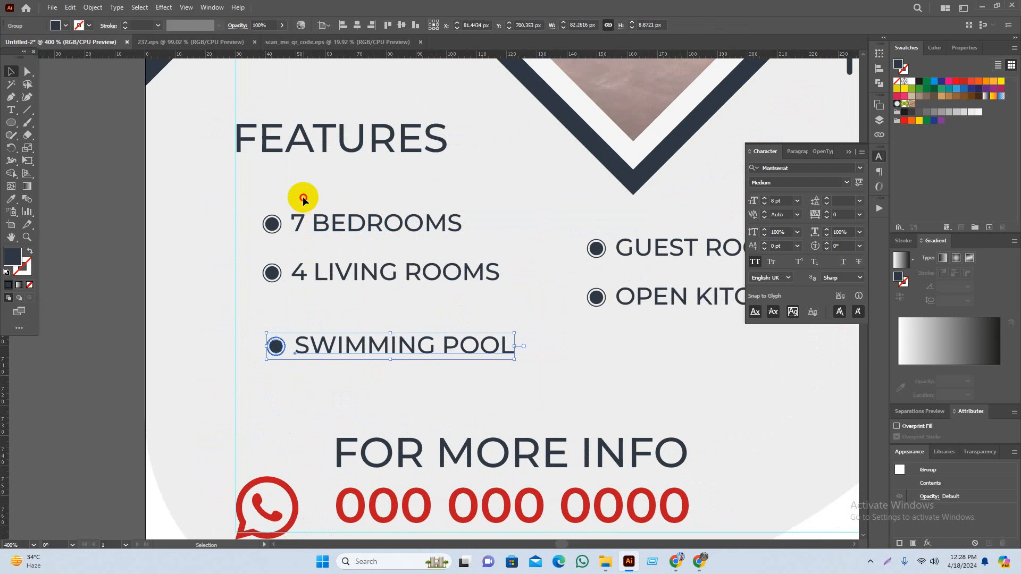
left_click_drag(301, 201, 388, 334)
left_click(393, 385)
left_click(399, 396)
Left-align the three rows of the first column and distribute them evenly in the vertical direction
left_click_drag(269, 391, 406, 202)
left_click(343, 25)
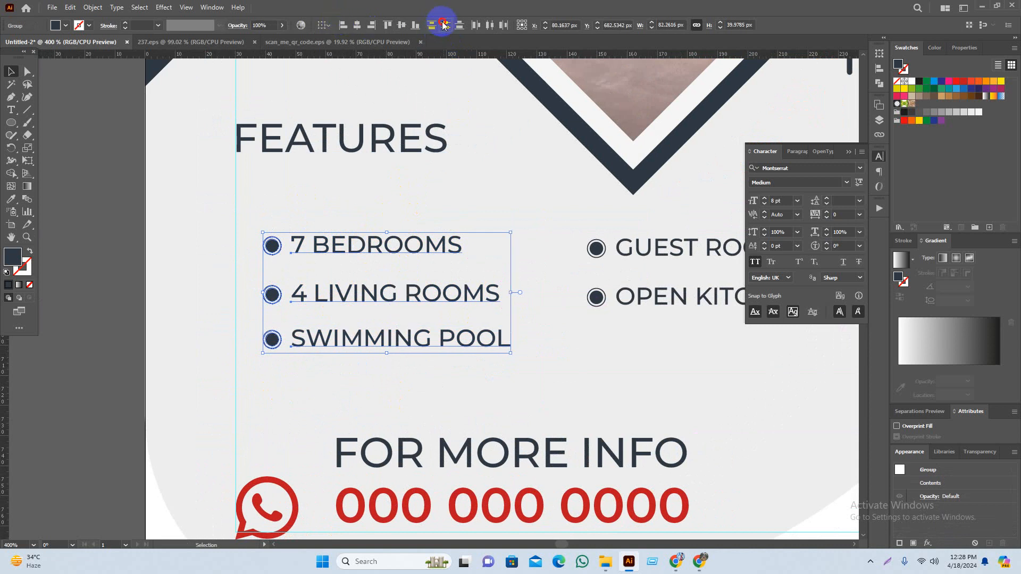
left_click(444, 24)
left_click(470, 184)
scroll(506, 216, "up", 1)
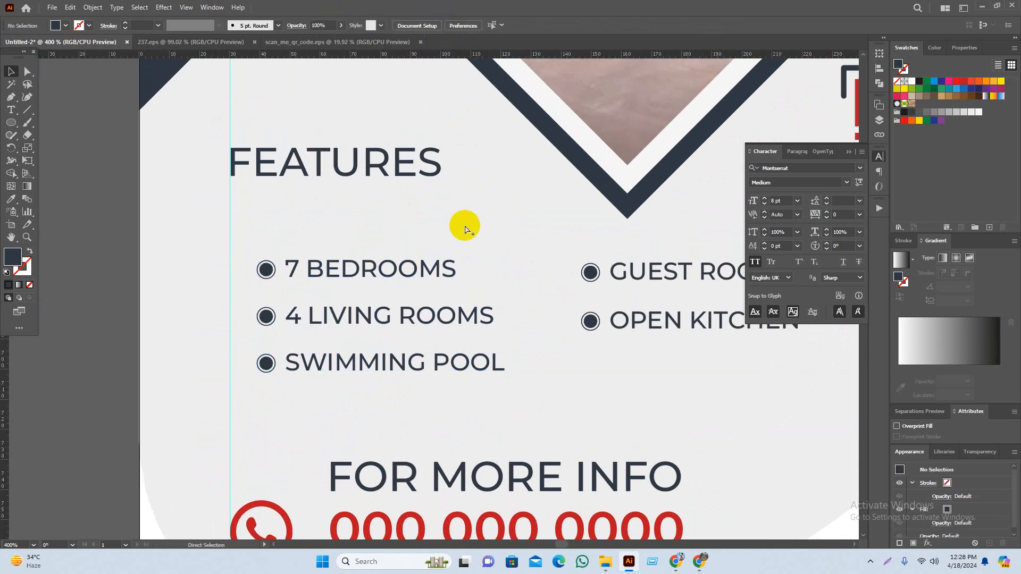
Move the FEATURES heading straight down, closer to the feature rows
scroll(464, 228, "down", 1)
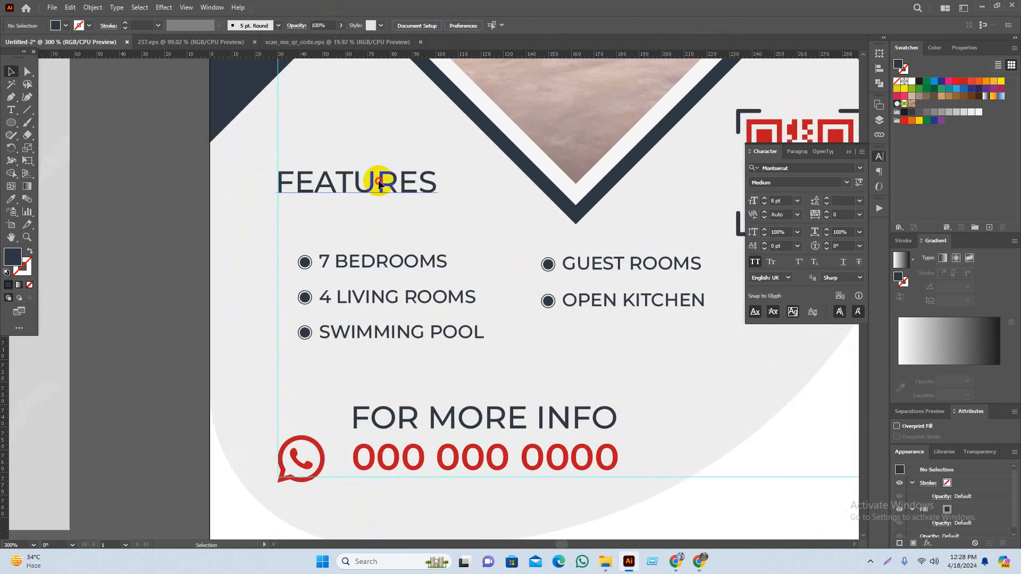
left_click_drag(378, 179, 378, 200)
left_click(472, 246)
Align "7 BEDROOMS" with "GUEST ROOMS", and "4 LIVING ROOMS" with "OPEN KITCHEN", on their vertical centres
scroll(471, 246, "right", 3)
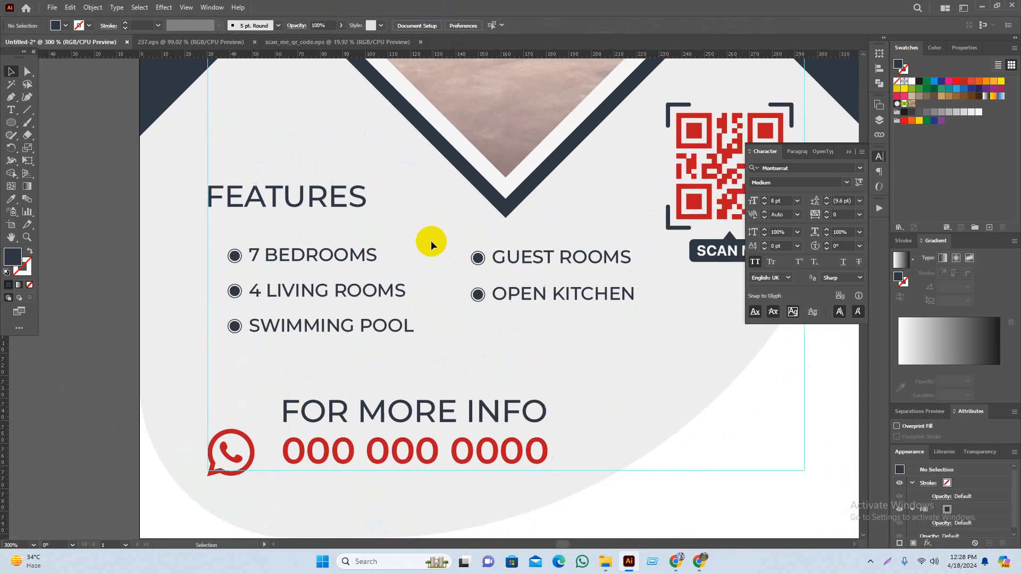
left_click_drag(471, 277, 296, 254)
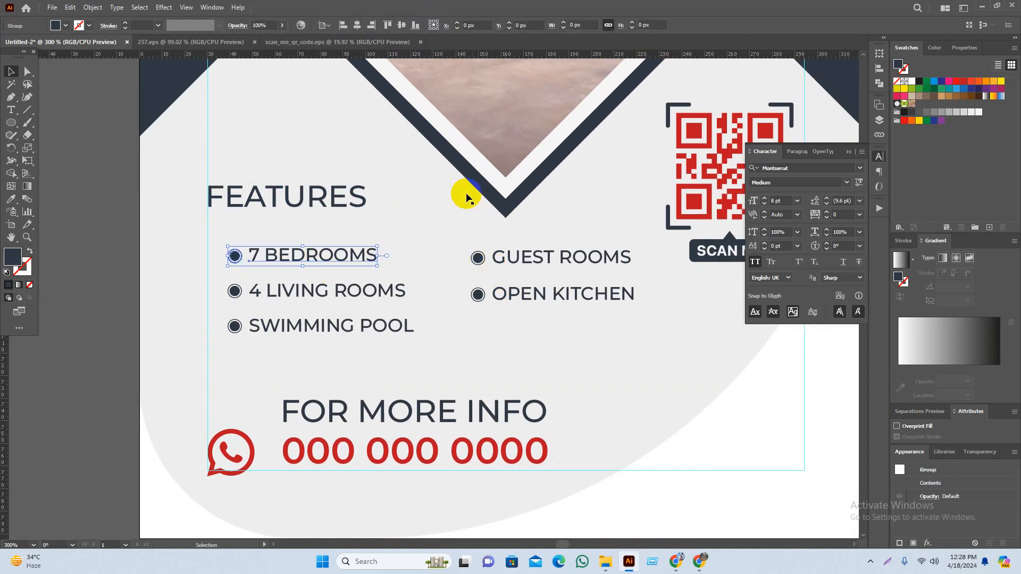
left_click(560, 255)
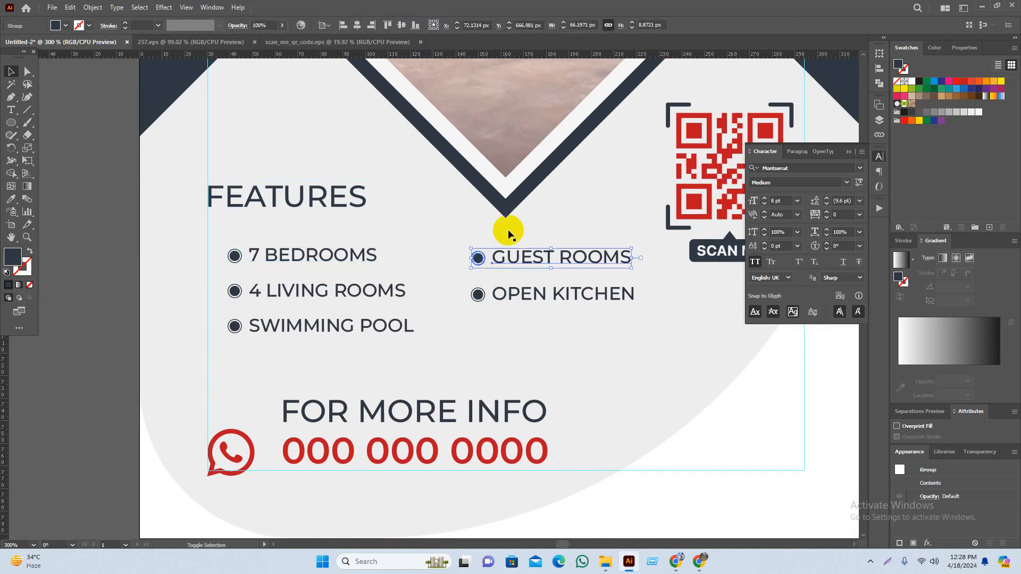
left_click(387, 258, "shift")
left_click(400, 25)
left_click(399, 348)
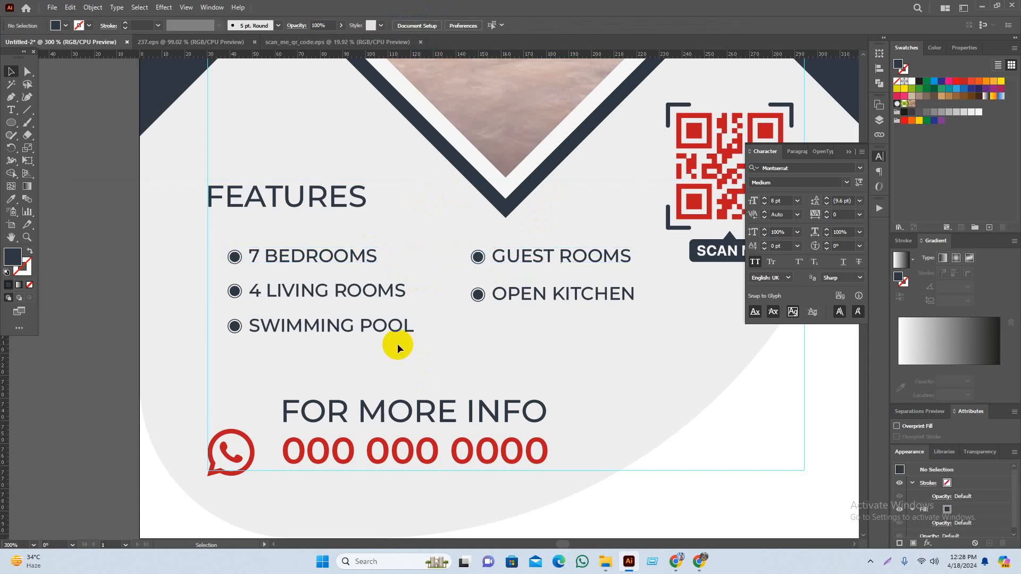
left_click_drag(346, 273, 492, 297)
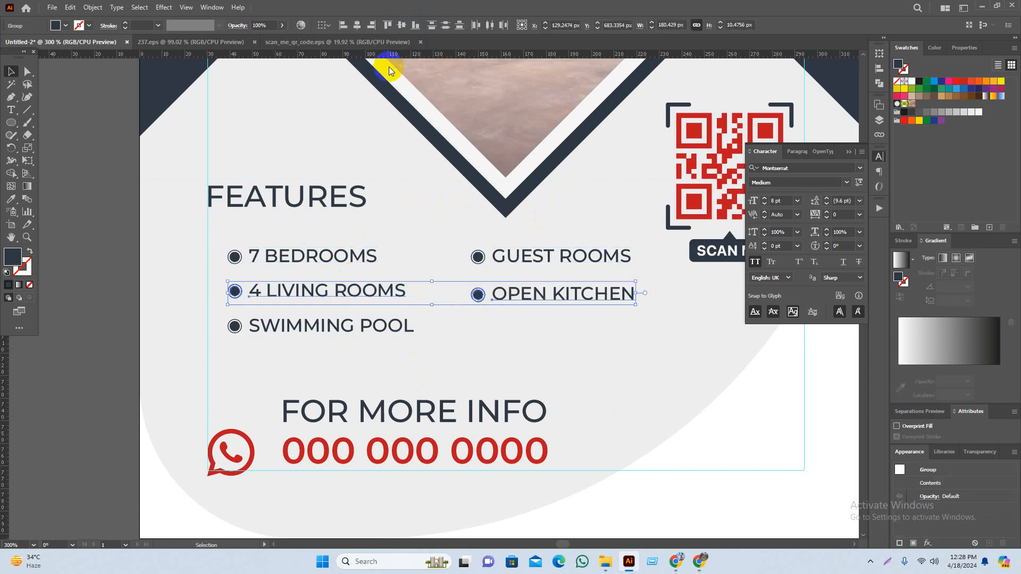
left_click(403, 25)
left_click(436, 333)
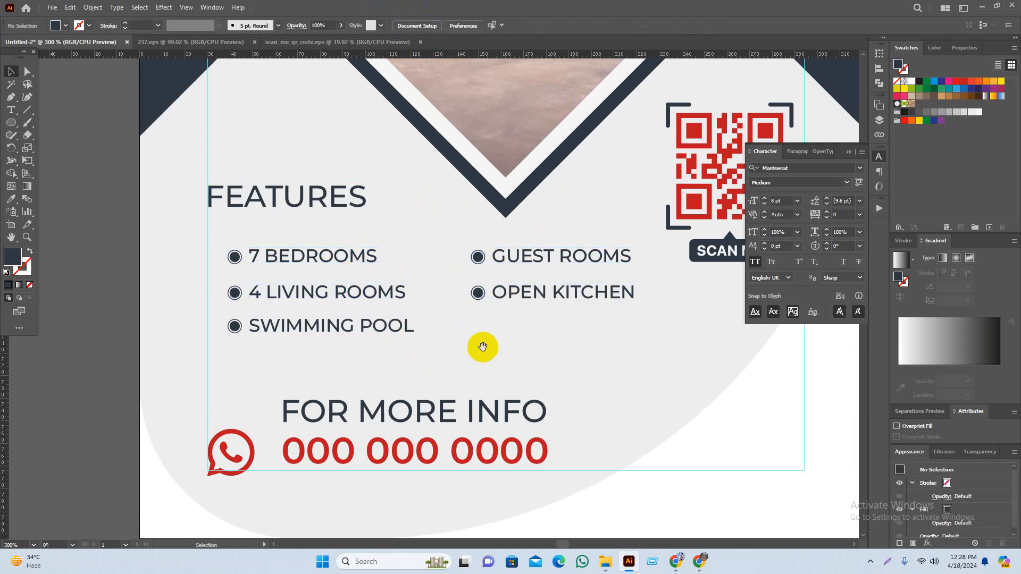
Redistribute the vertical centres of "7 BEDROOMS", "4 LIVING ROOMS" and "SWIMMING POOL" evenly
scroll(476, 351, "right", 2)
left_click_drag(388, 230, 337, 312)
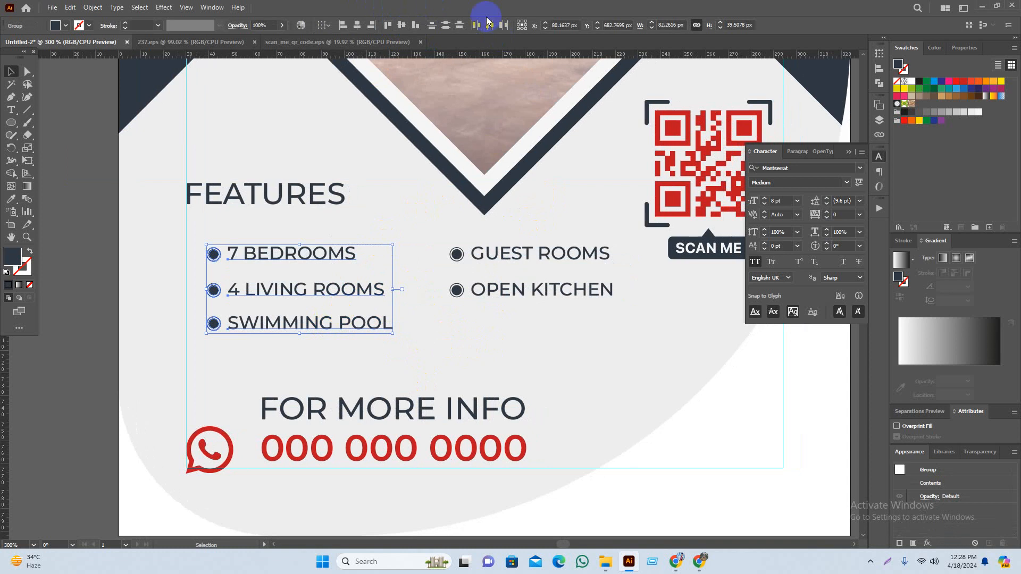
left_click(447, 26)
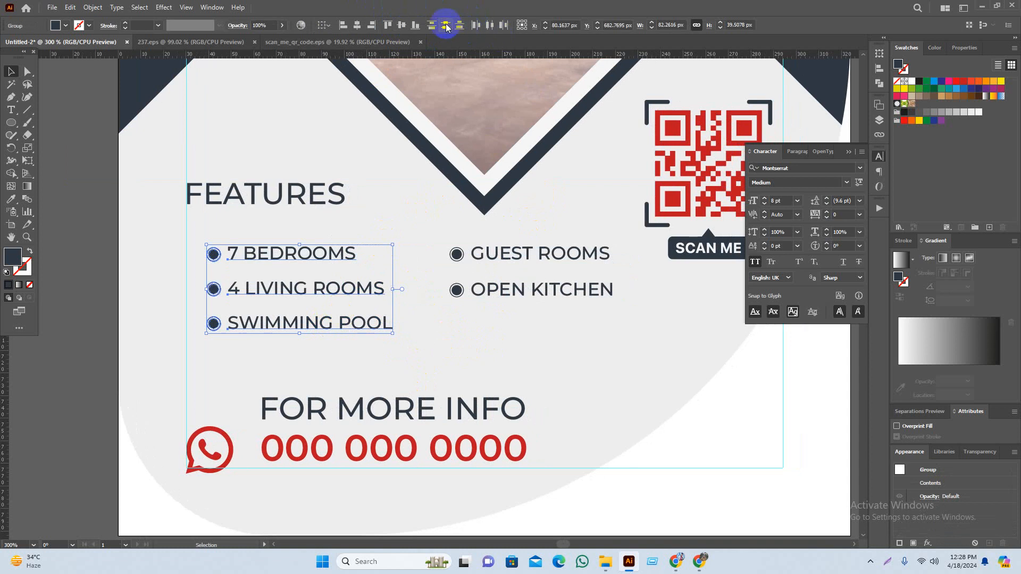
Nudge the "4 LIVING ROOMS" row and the "SWIMMING POOL" row slightly downward
left_click(420, 331)
left_click(337, 292)
key("Down")
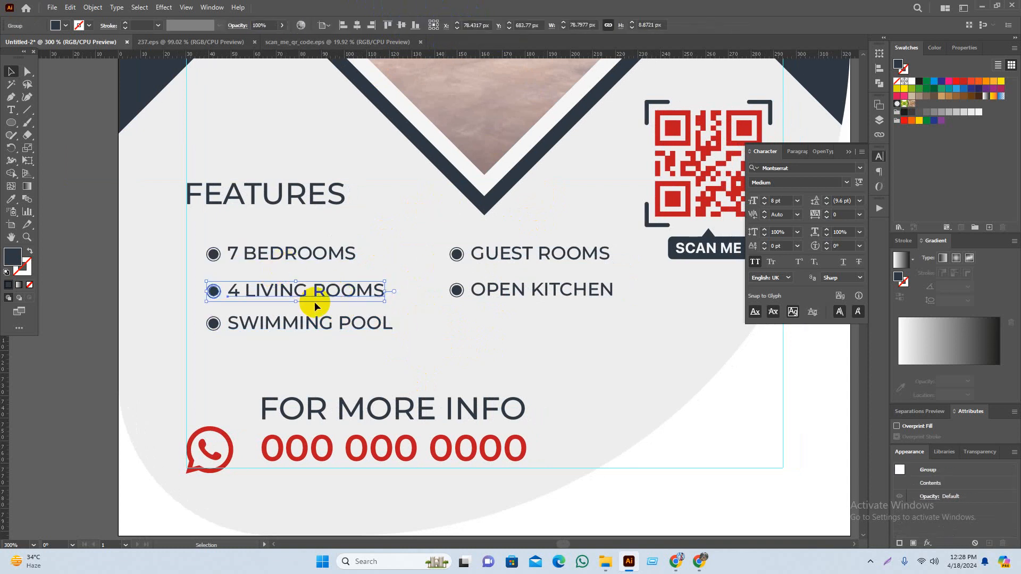
left_click(326, 326)
left_click(326, 326)
key("Down")
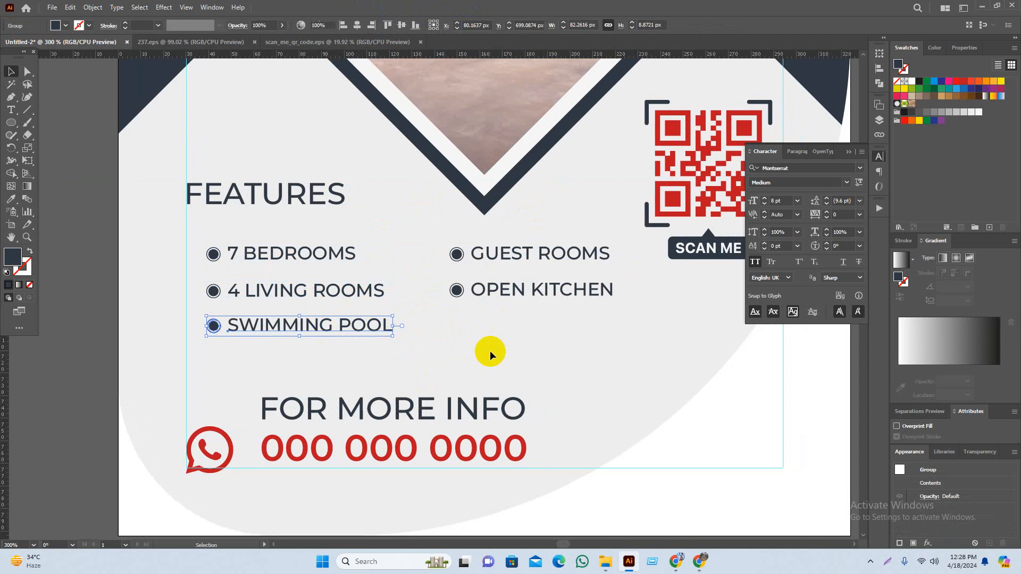
left_click(488, 349)
scroll(495, 334, "right", 2)
scroll(495, 332, "down", 2)
left_click(486, 364)
left_click(445, 480)
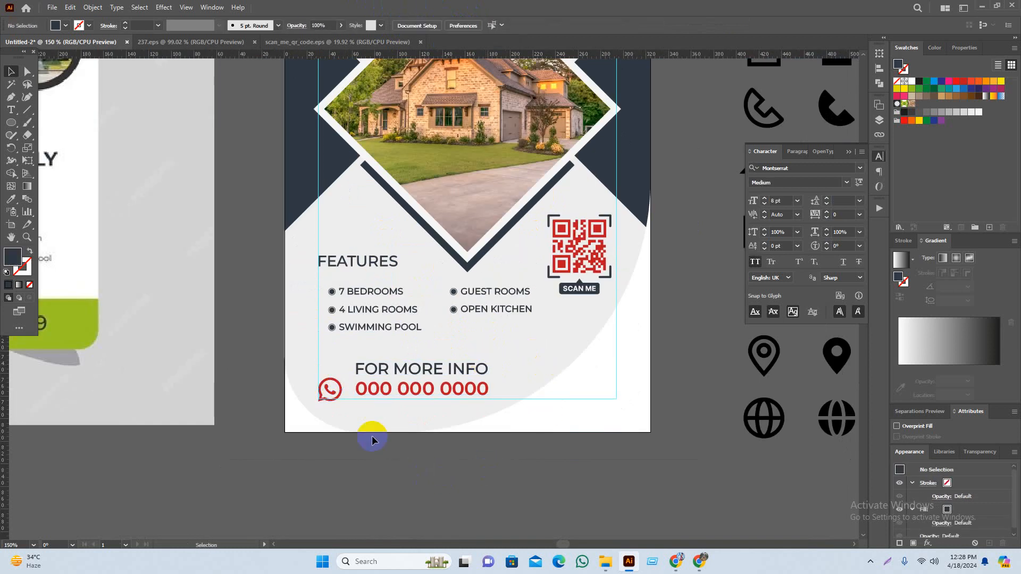
Distribute the vertical centres of the three first-column feature rows evenly again
scroll(365, 368, "up", 2)
left_click_drag(368, 310, 436, 200)
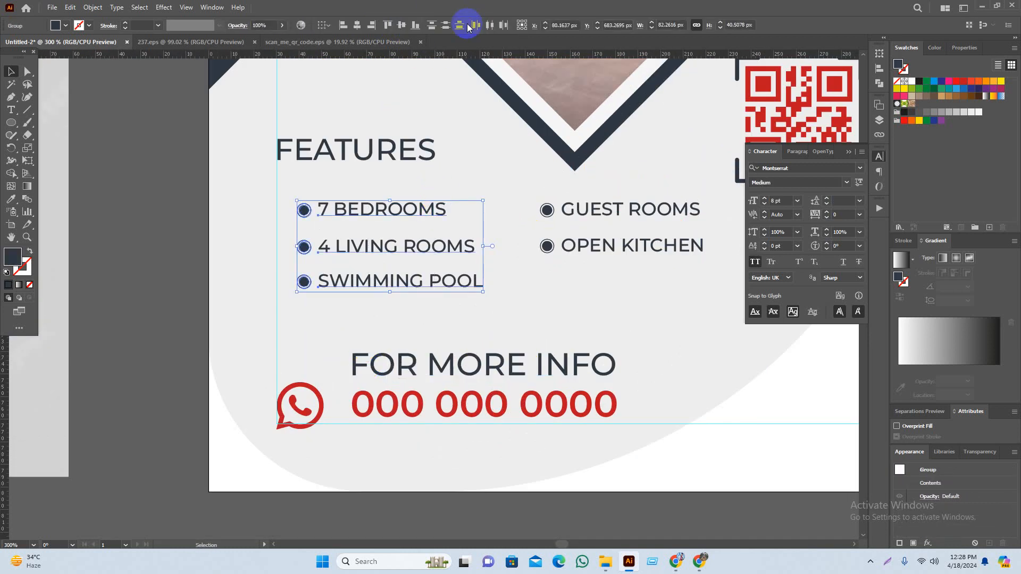
left_click(447, 25)
left_click(159, 287)
scroll(200, 283, "down", 2)
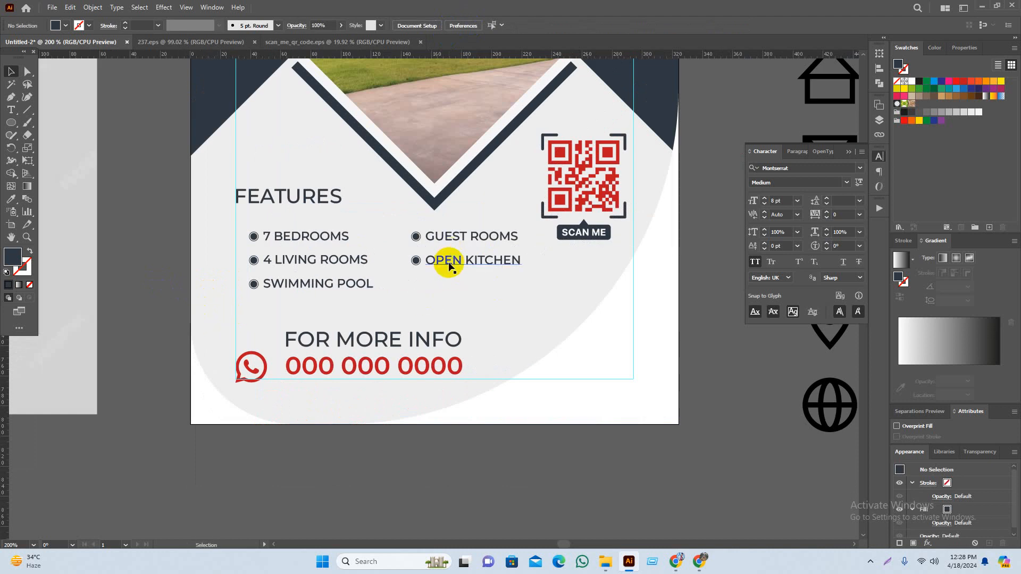
Align "OPEN KITCHEN" to "4 LIVING ROOMS", and "GUEST ROOMS" to "7 BEDROOMS", on their vertical centres
left_click(448, 266)
left_click(345, 266, "shift")
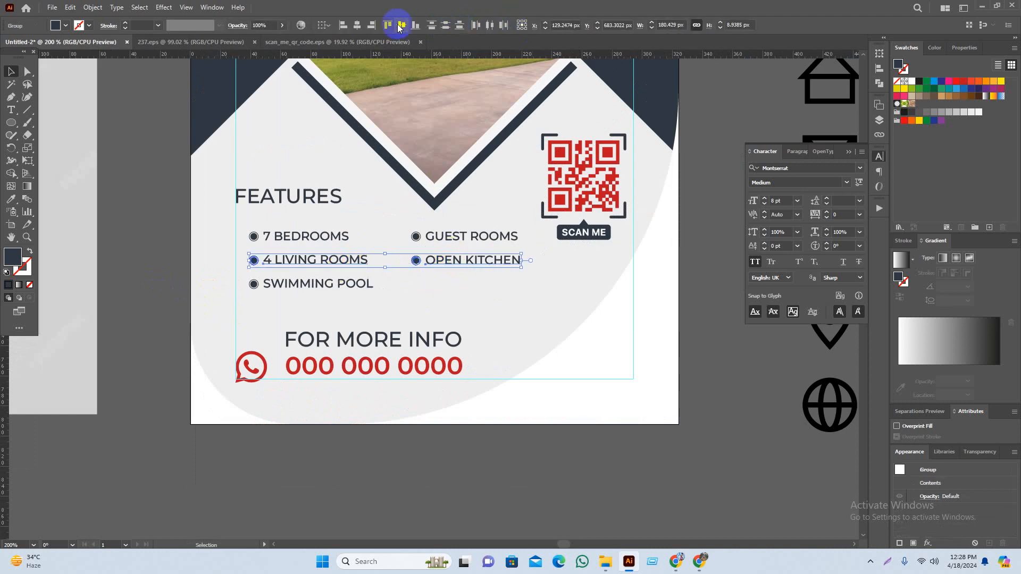
left_click(292, 265)
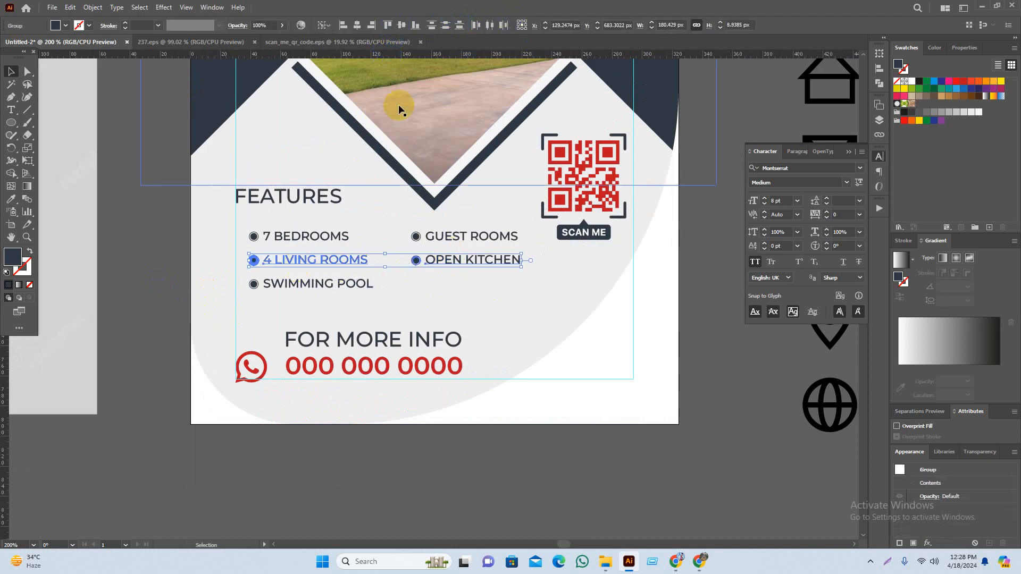
left_click(346, 239)
left_click(444, 234, "shift")
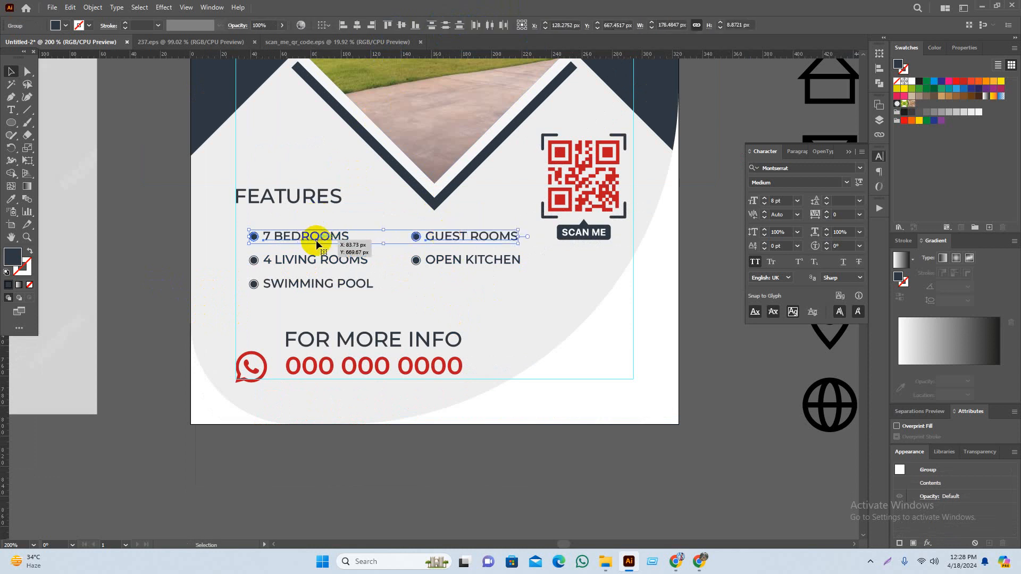
left_click(316, 243)
left_click(510, 302)
left_click_drag(461, 312, 485, 325)
Nudge the second feature column, "GUEST ROOMS" and "OPEN KITCHEN", slightly toward the first column
scroll(508, 345, "down", 2)
scroll(481, 338, "up", 3)
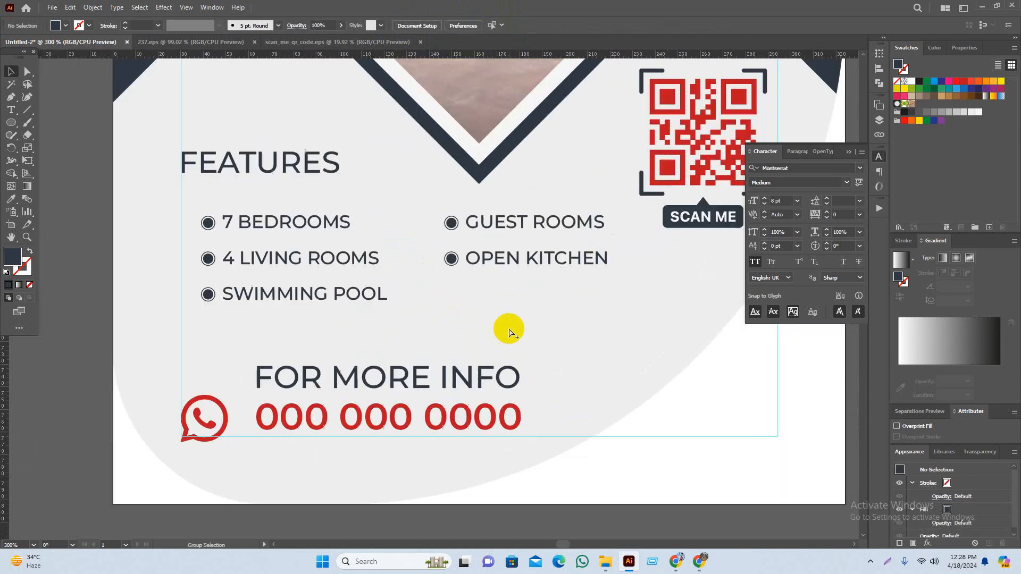
left_click_drag(557, 190, 479, 319)
key("Left")
key("Left")
left_click(523, 295)
scroll(420, 324, "up", 1)
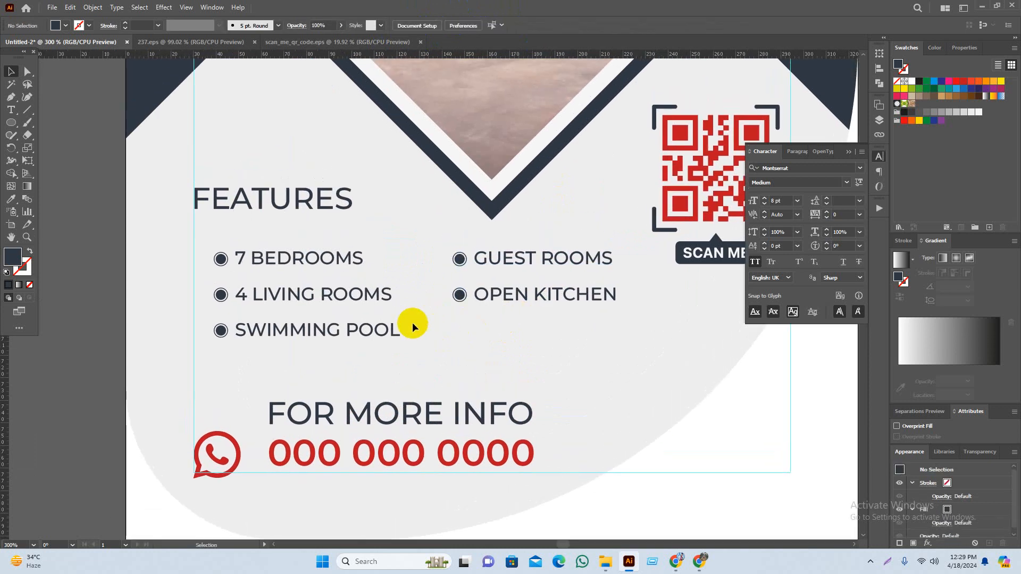
Recolour the "7 BEDROOMS" row and its bullet with the flyer's red
left_click(292, 242)
key("v")
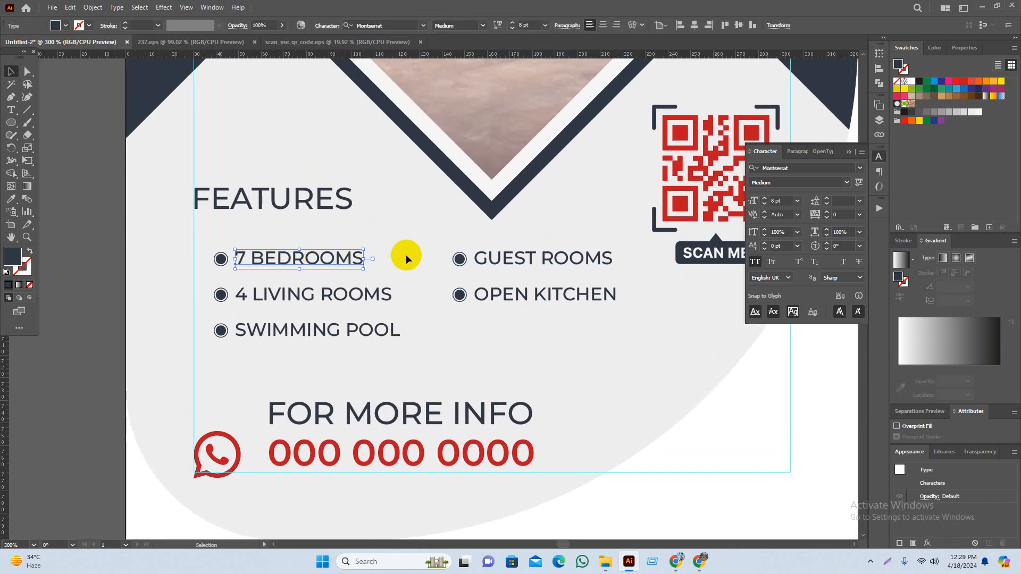
left_click(403, 253)
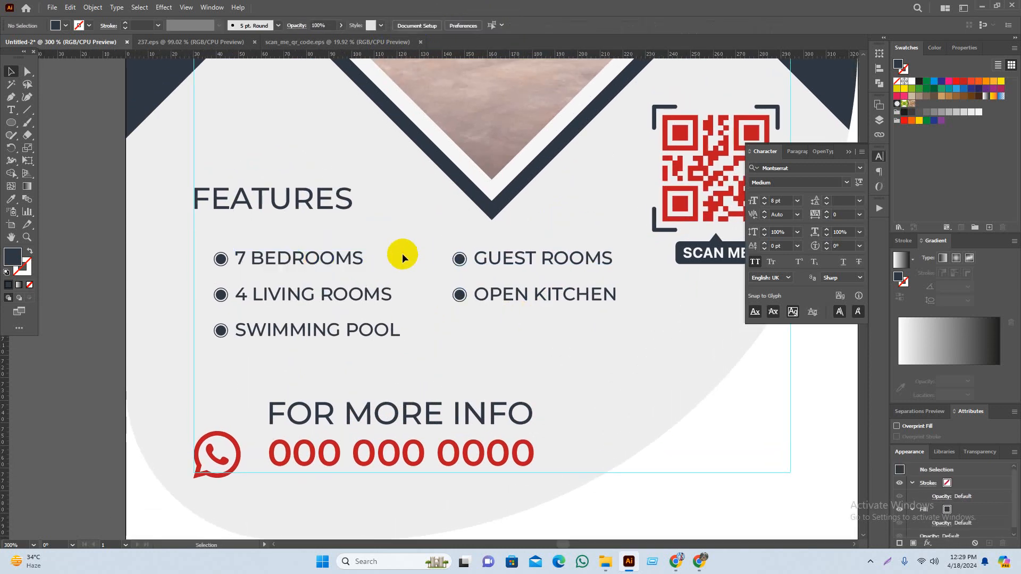
left_click(365, 263)
key("i")
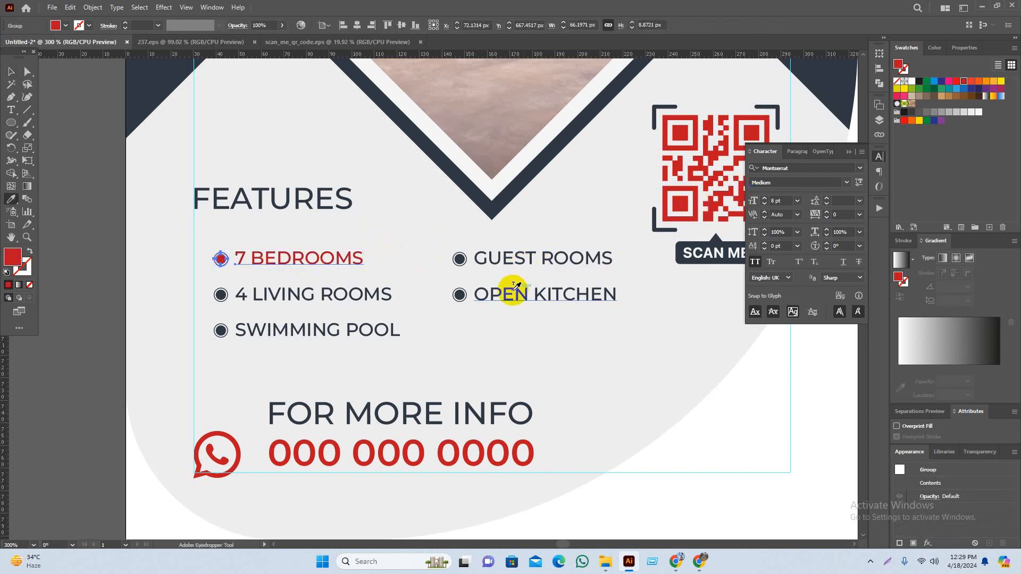
key("v")
Recolour the "OPEN KITCHEN" row and its bullet with the red sampled from the "7 BEDROOMS" bullet
left_click(480, 298)
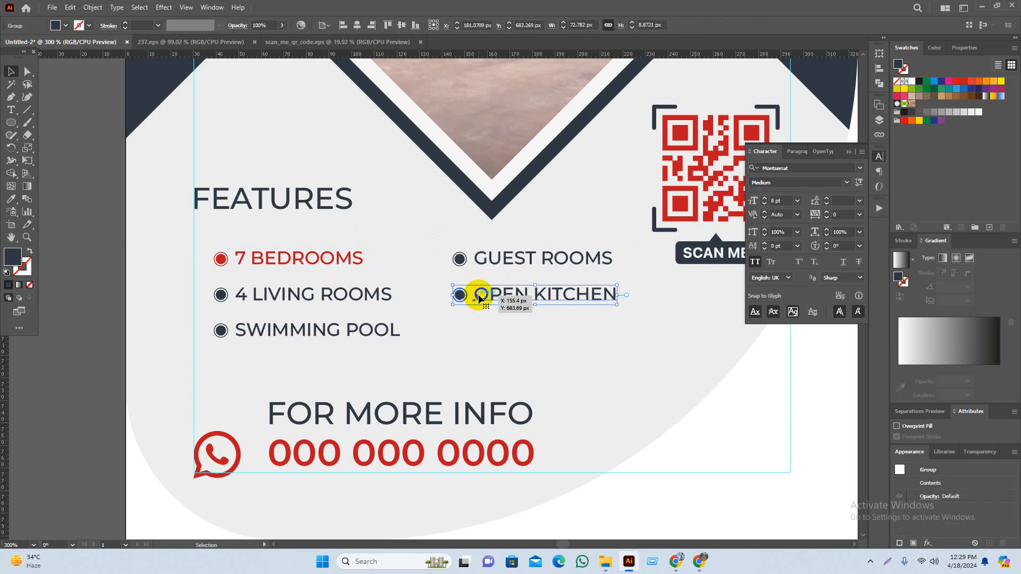
key("i")
left_click(222, 258)
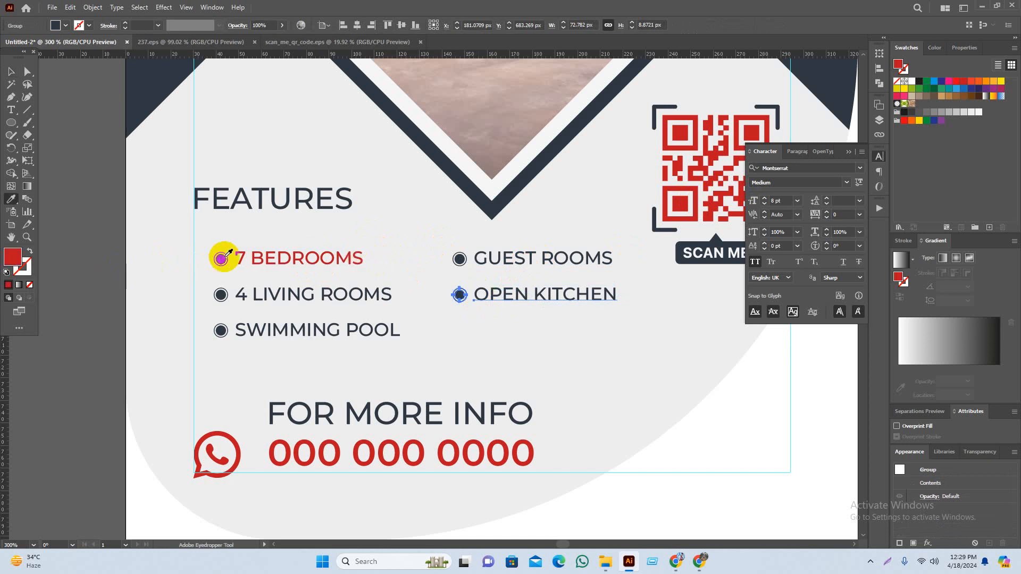
key("v")
left_click(604, 346)
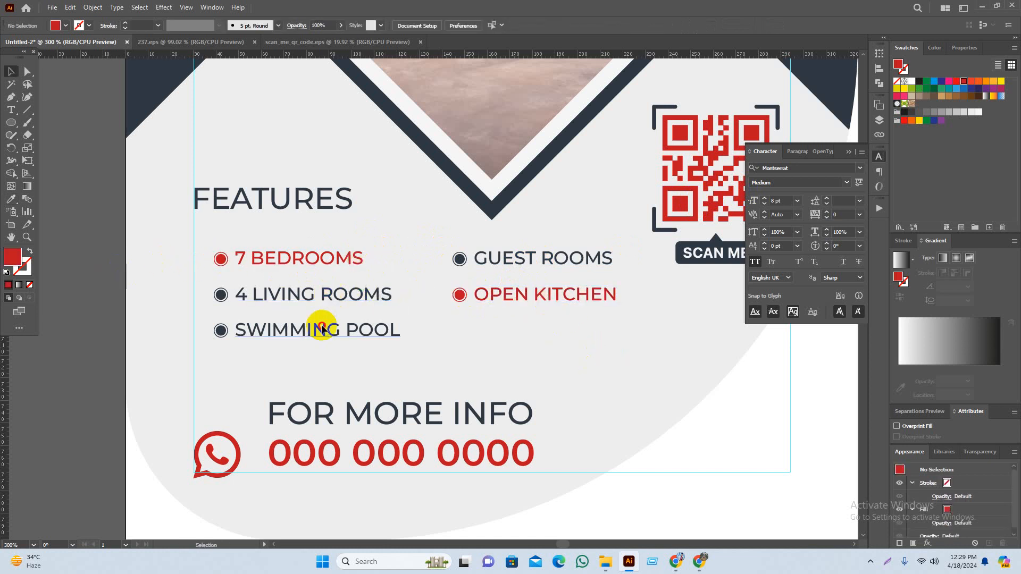
Recolour the "SWIMMING POOL" row and its bullet with the flyer's red
left_click(321, 329)
key("i")
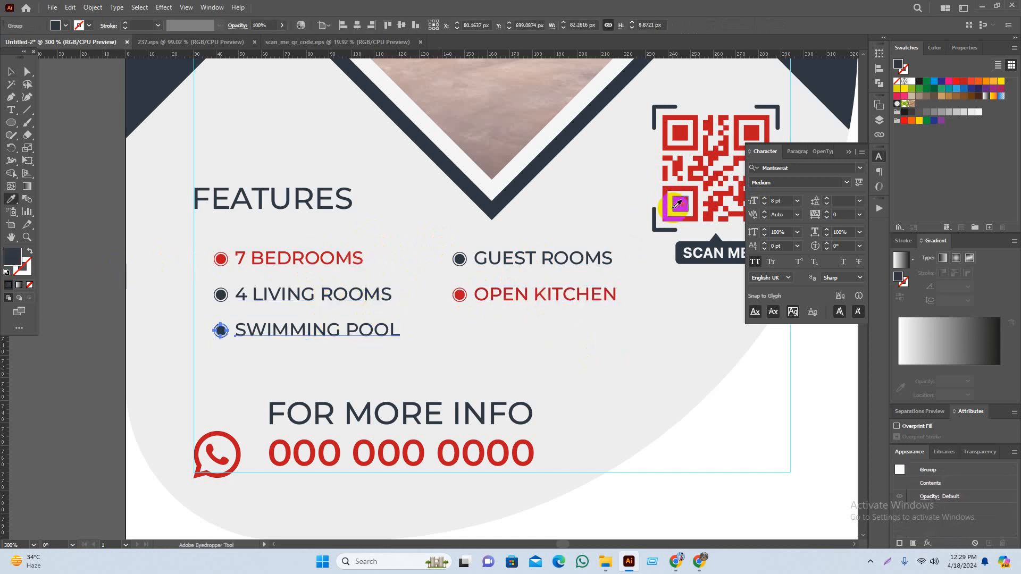
left_click(504, 302)
key("v")
left_click(490, 353)
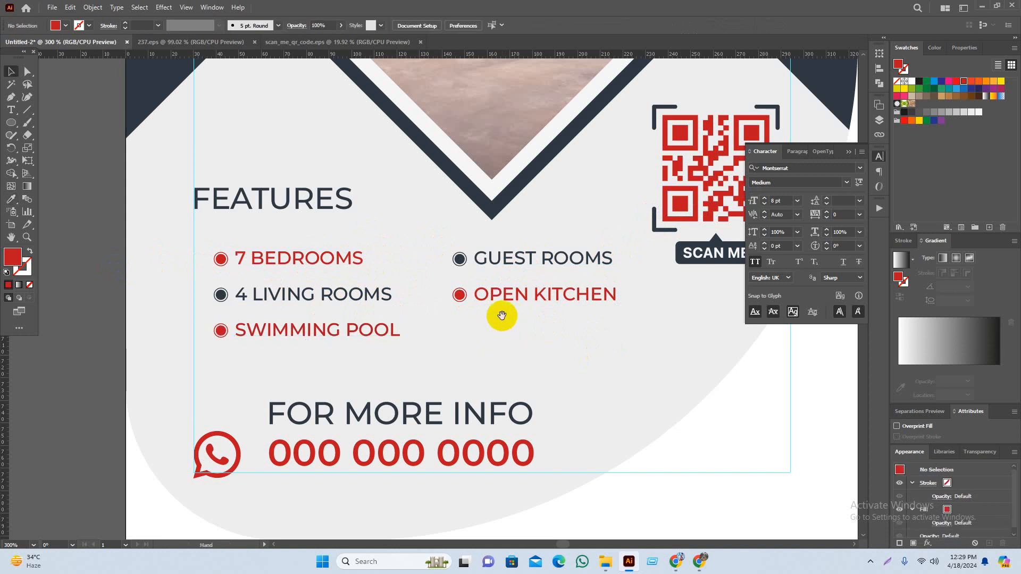
Recolour the "GUEST ROOMS" row and its bullet with the red sampled from the QR code
left_click_drag(502, 315, 474, 329)
scroll(471, 341, "right", 1)
scroll(479, 341, "down", 2)
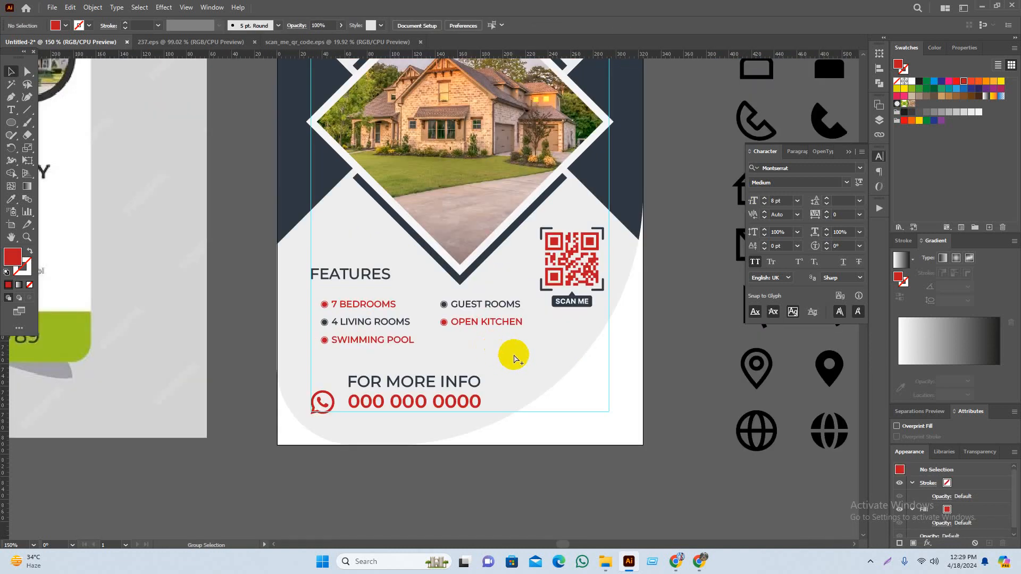
scroll(485, 321, "up", 2)
left_click(455, 281)
key("i")
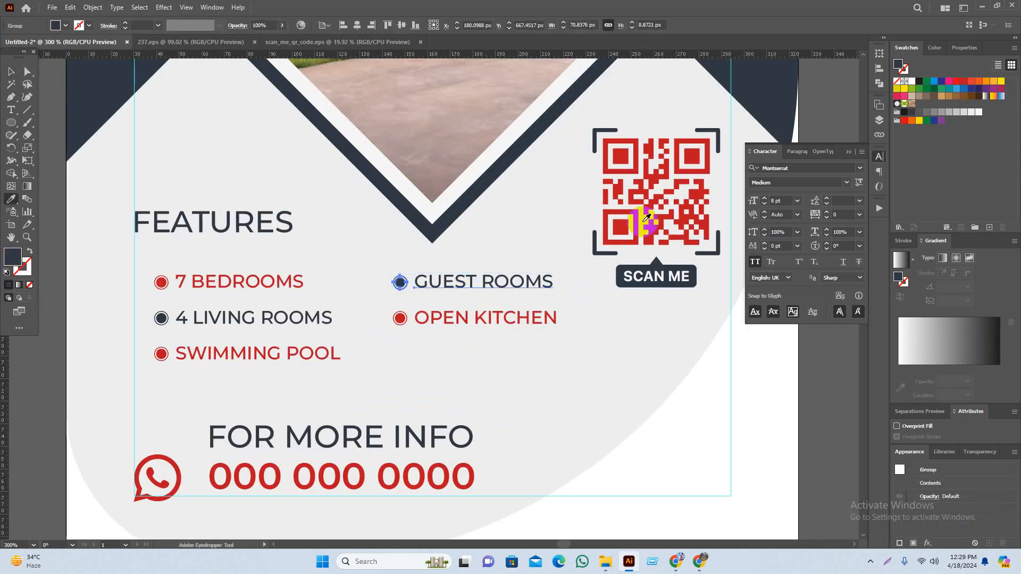
left_click(646, 218)
key("v")
left_click(449, 334)
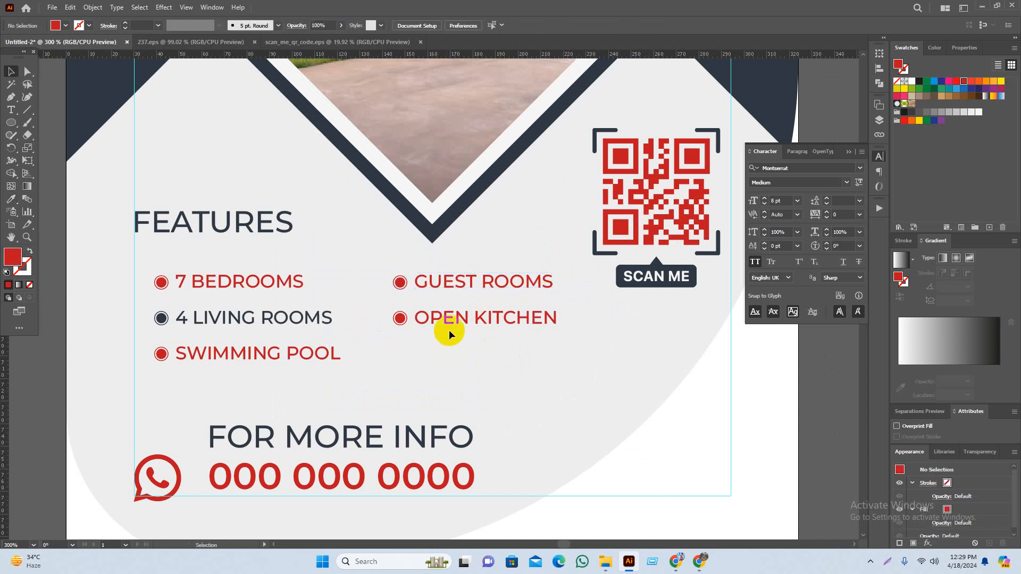
Recolour the "OPEN KITCHEN" row and its bullet with the dark navy sampled from the "SCAN ME" label
left_click(450, 329)
key("i")
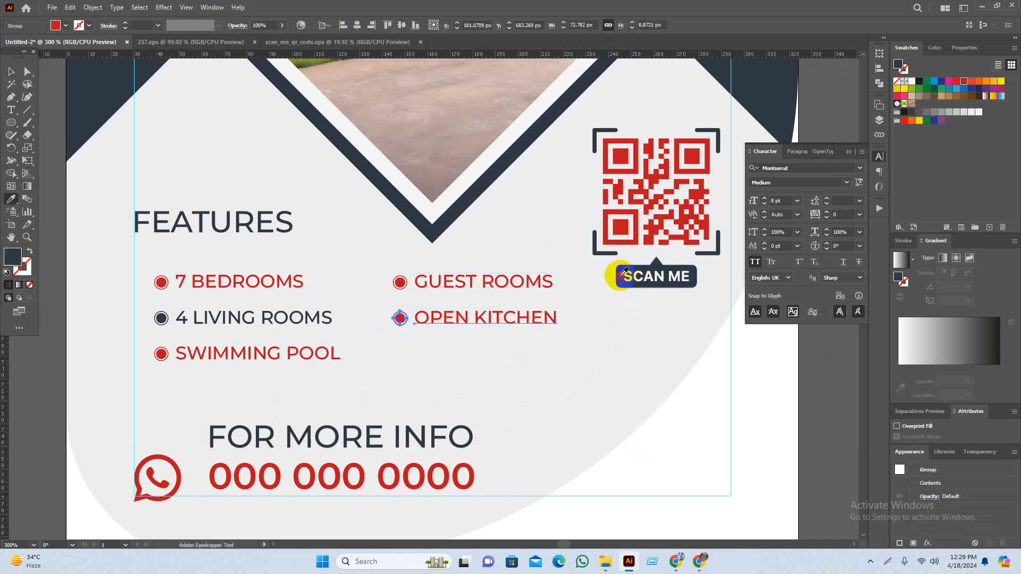
left_click(620, 276)
key("v")
key("v")
left_click(722, 400)
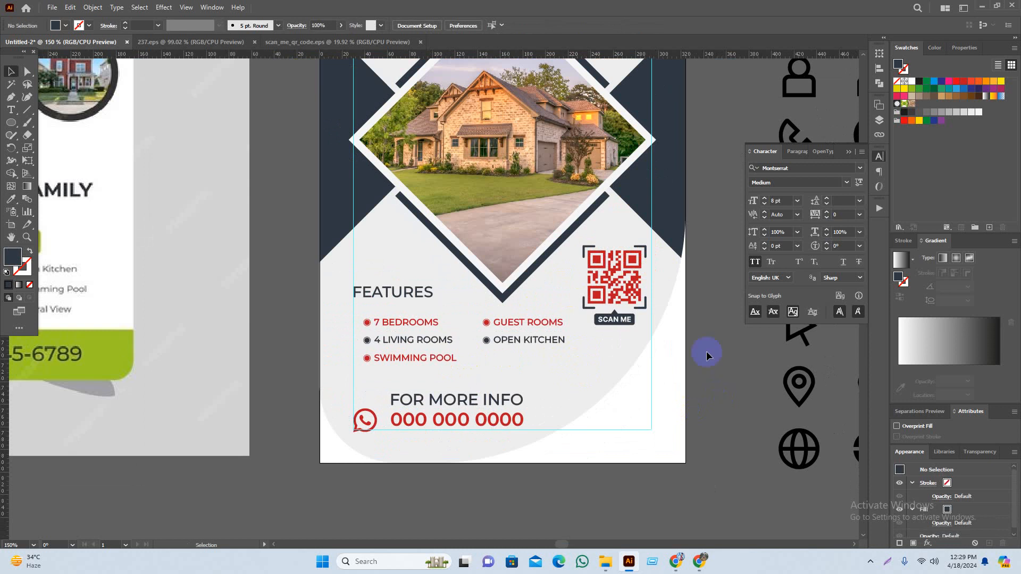
Examine the recoloured feature list and the whole flyer beside the green reference design
left_click_drag(406, 293, 395, 289)
scroll(406, 292, "up", 2)
left_click(187, 328)
scroll(194, 324, "left", 1)
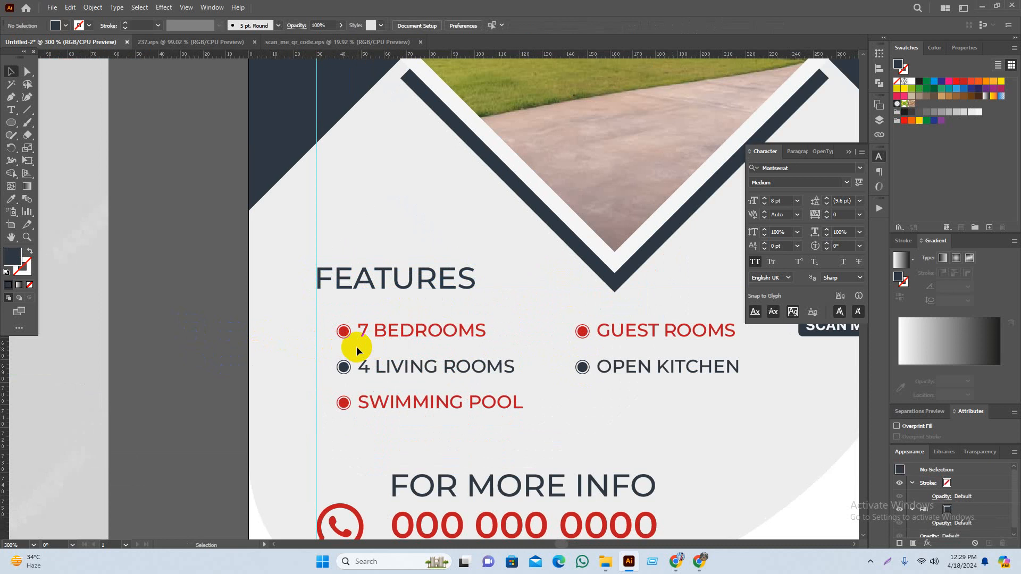
scroll(433, 387, "down", 4)
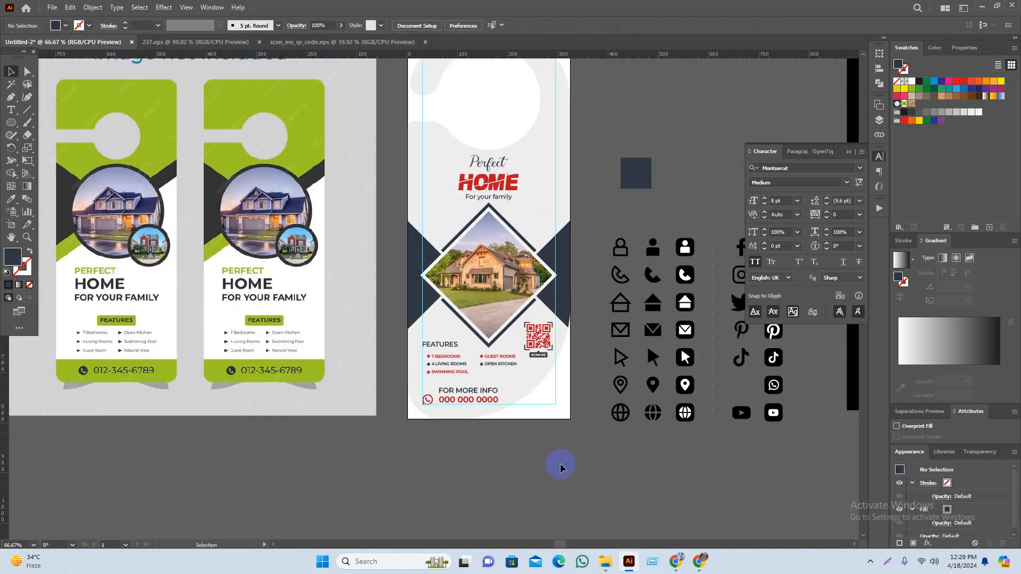
scroll(484, 462, "right", 2)
mouse_move(631, 114)
left_mouse_down()
mouse_move(636, 137)
mouse_move(653, 144)
mouse_move(632, 121)
mouse_move(624, 127)
left_mouse_up()
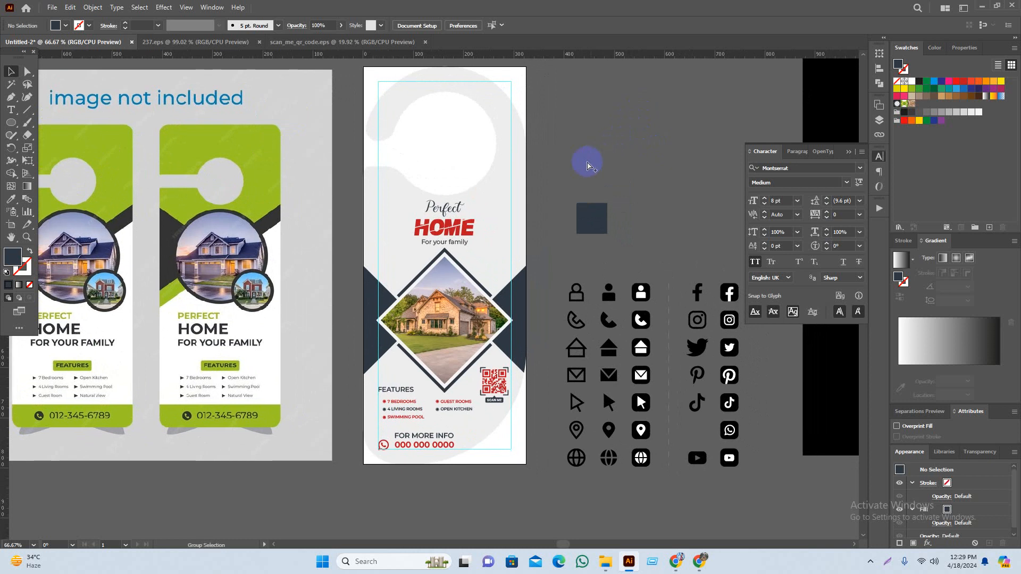
scroll(656, 154, "up", 3)
scroll(576, 178, "left", 2)
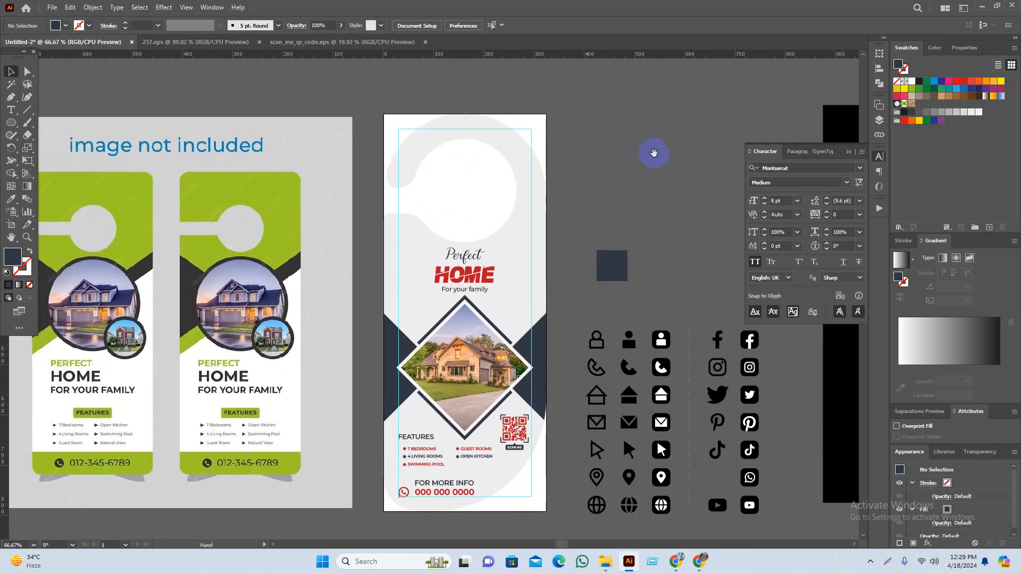
Add the text "REAL ESTATE COMPANY" in the empty space beside the artboard and enlarge it
scroll(483, 177, "right", 2)
scroll(484, 177, "up", 1)
key("t")
left_click(555, 154)
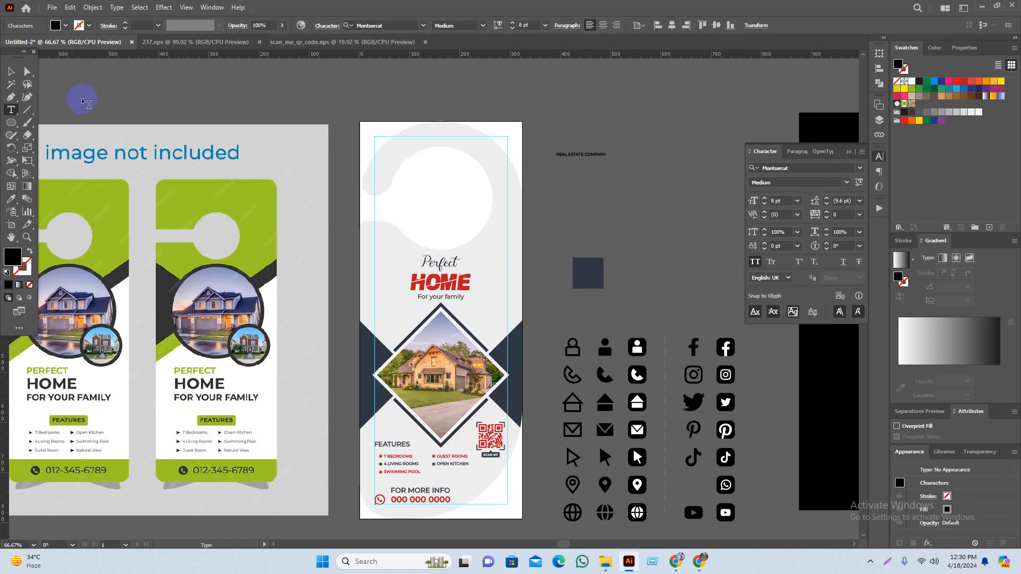
left_click(11, 72)
left_click(583, 154)
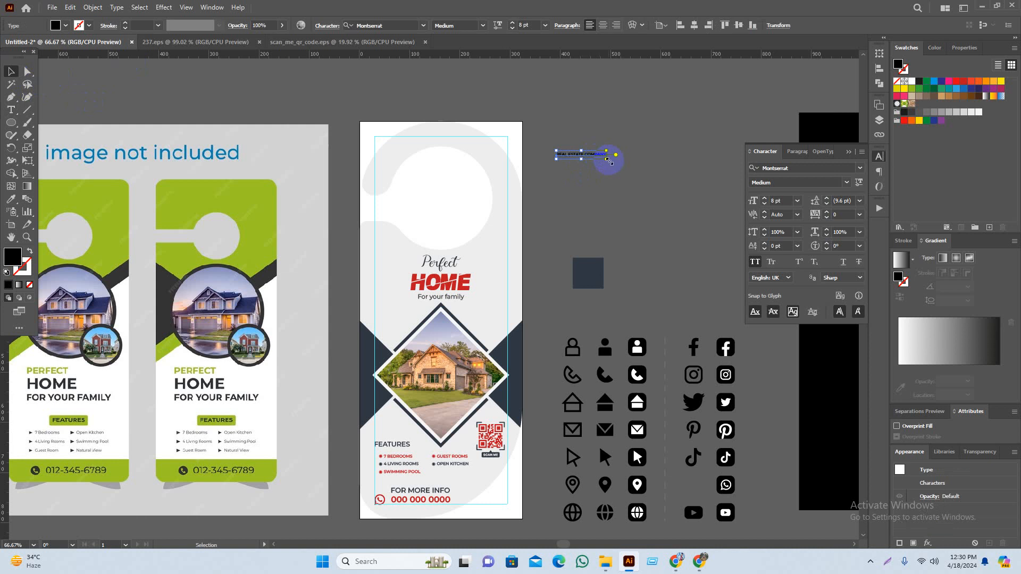
left_click_drag(609, 160, 622, 171)
left_click(560, 214)
Draw a black circle over the door-hanger hole and enlarge it to about 228 px in diameter
left_click(441, 160, "ctrl")
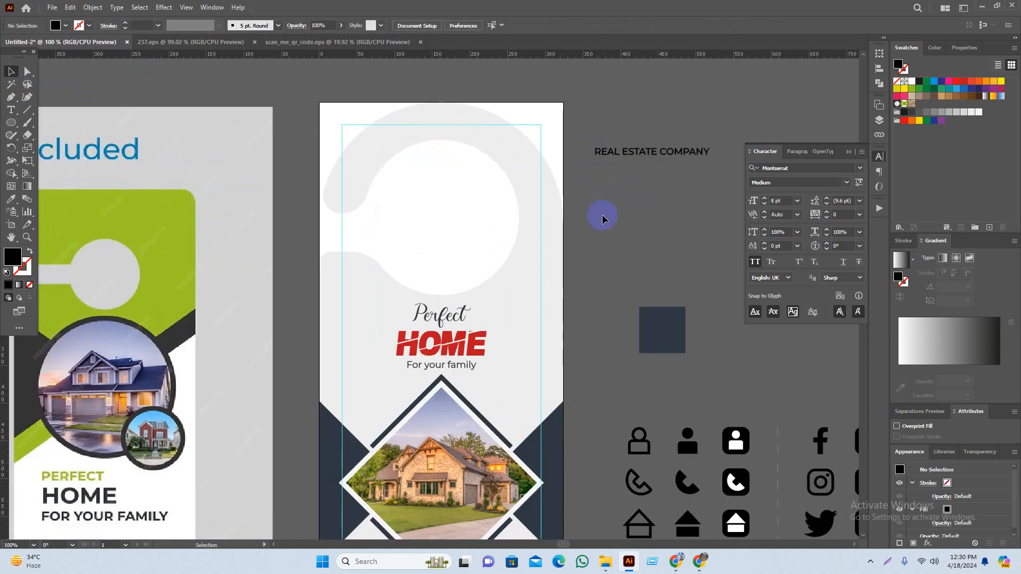
scroll(602, 218, "up", 1)
scroll(603, 218, "left", 1)
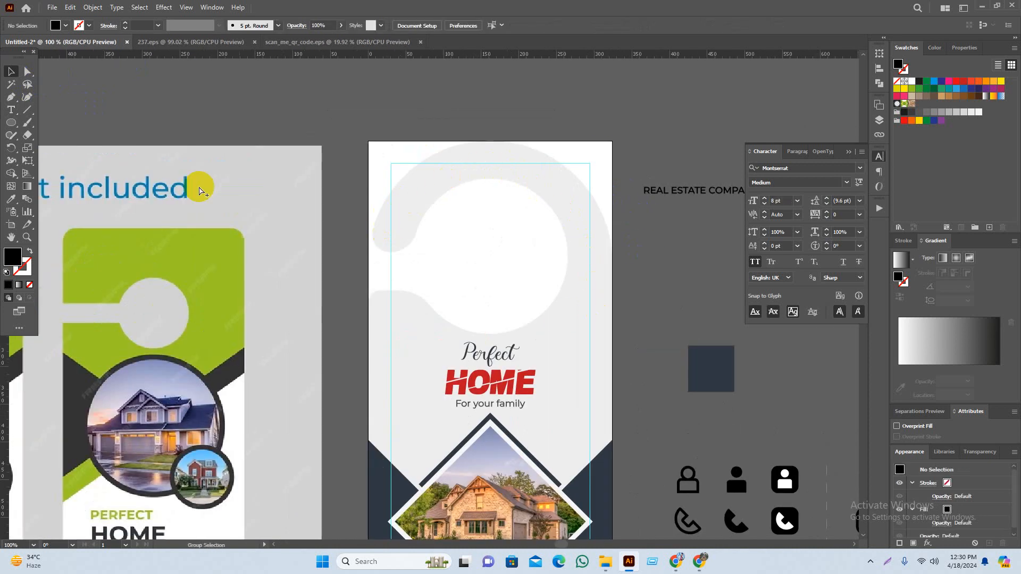
left_click(12, 122)
scroll(524, 259, "up", 1)
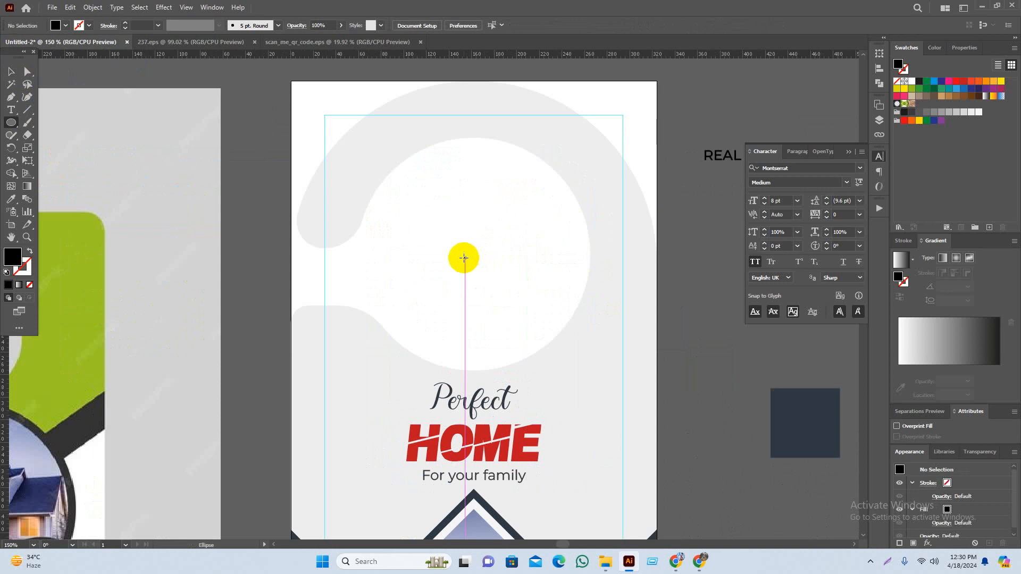
left_click_drag(470, 256, 519, 382)
key("v")
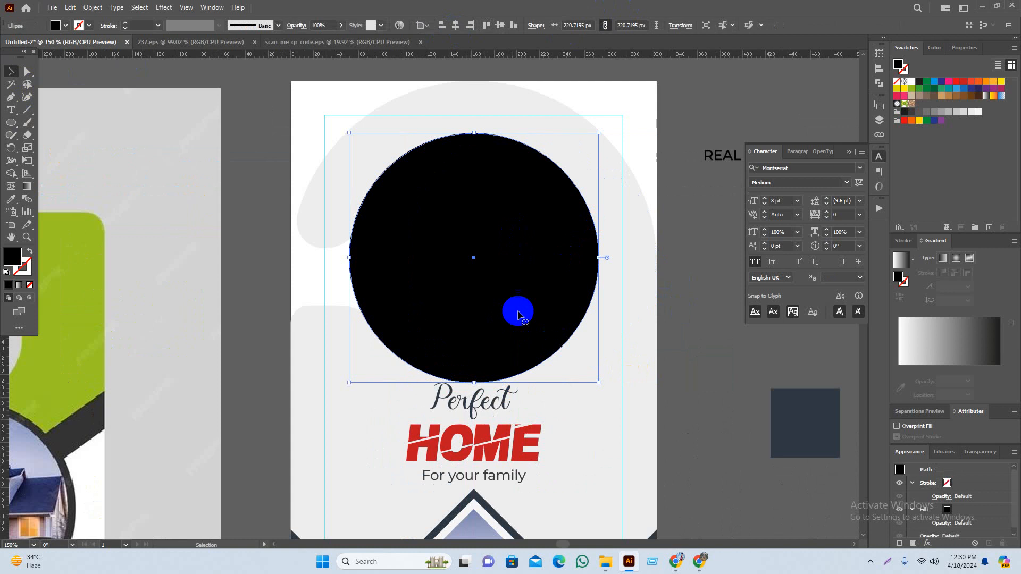
left_click_drag(519, 315, 515, 292)
mouse_move(598, 257)
left_mouse_down()
mouse_move(622, 267)
mouse_move(602, 254)
left_mouse_up()
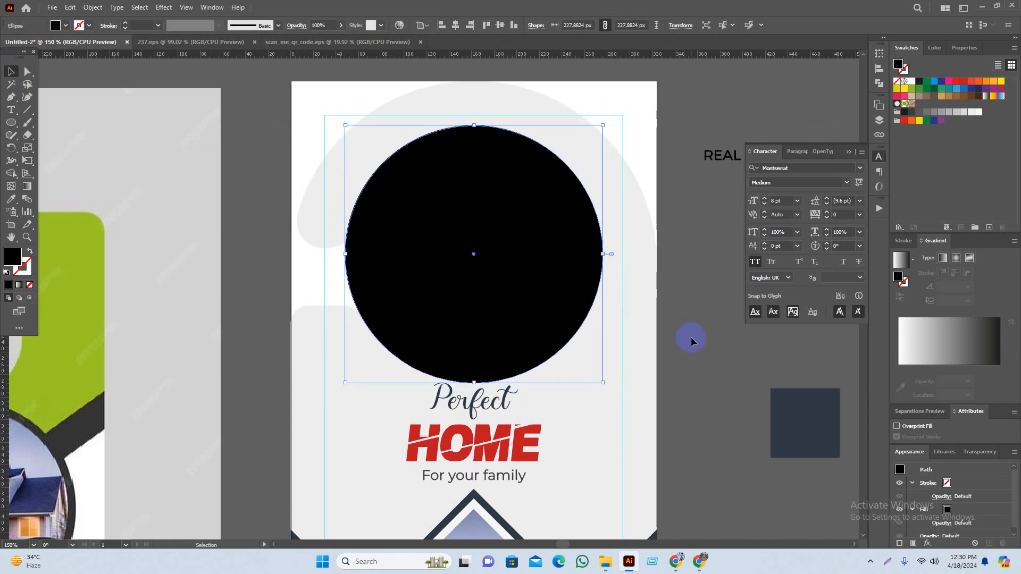
left_click(691, 340)
Try reducing the black circle to its upper half by deleting its bottom anchor point, and undo the deletion
scroll(681, 344, "right", 1)
left_click(508, 292)
left_click(28, 71)
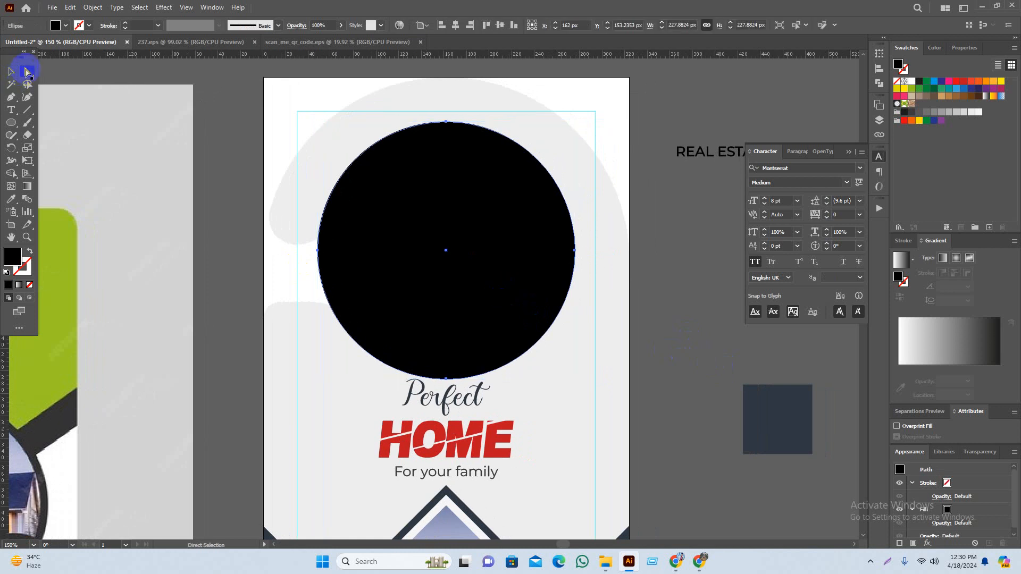
left_click(446, 379)
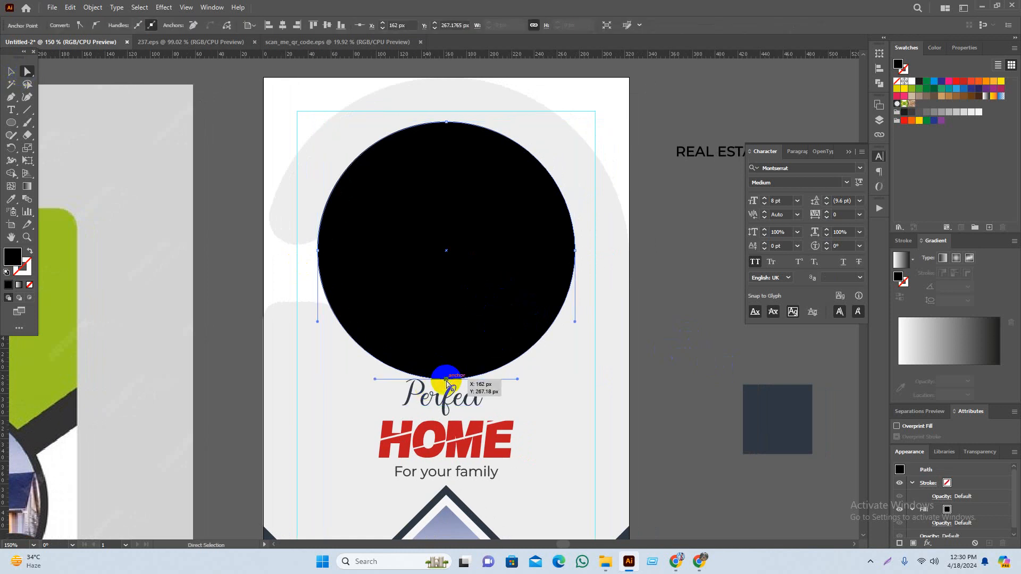
key("Delete")
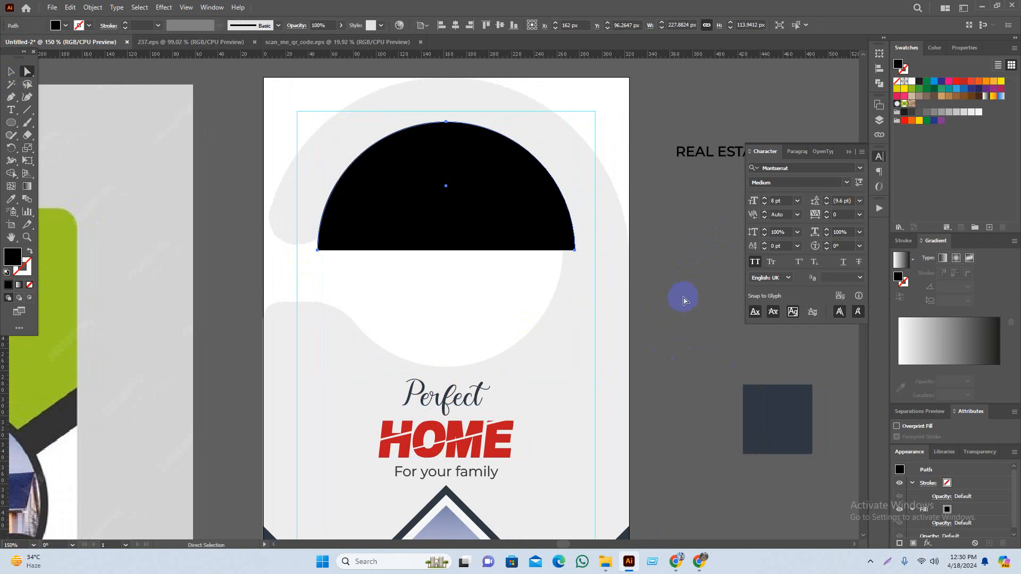
key("v")
key("ctrl+z")
key("a")
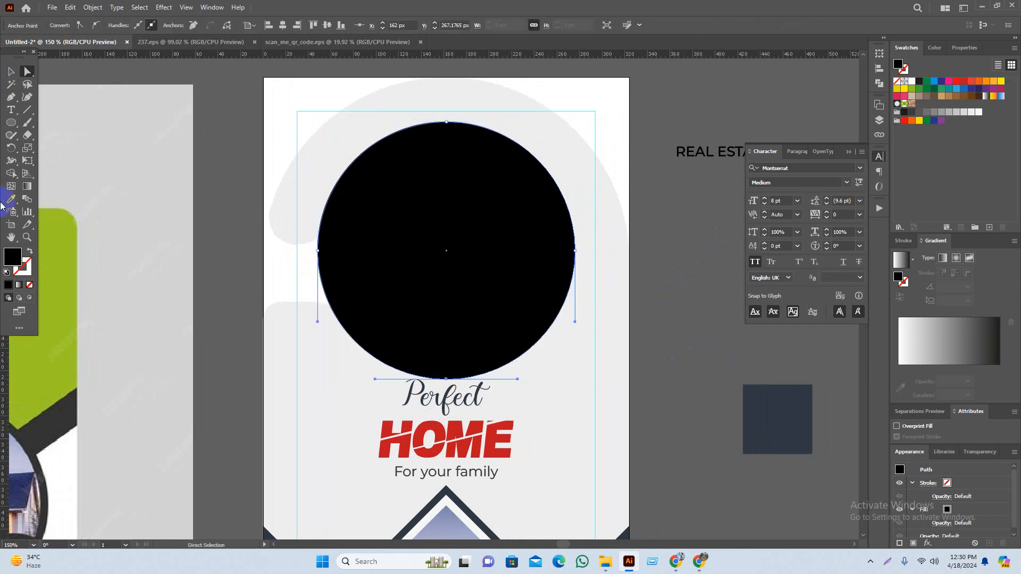
Shift the circle slightly left and swap its fill and stroke, leaving a black outline without fill
left_click(12, 72)
left_click(679, 269)
left_click_drag(678, 269, 677, 287)
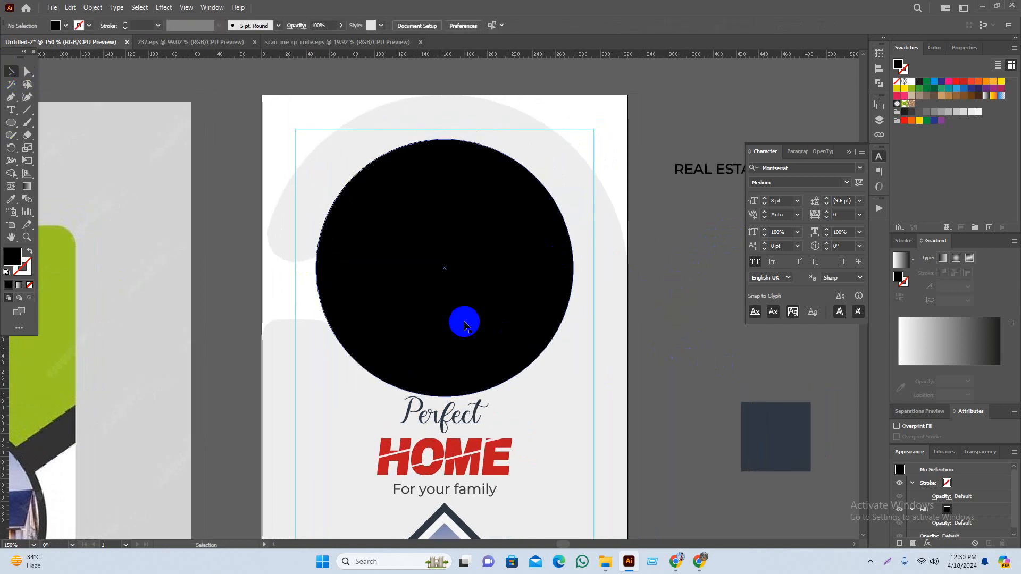
left_click(465, 322)
left_click_drag(511, 310, 508, 310)
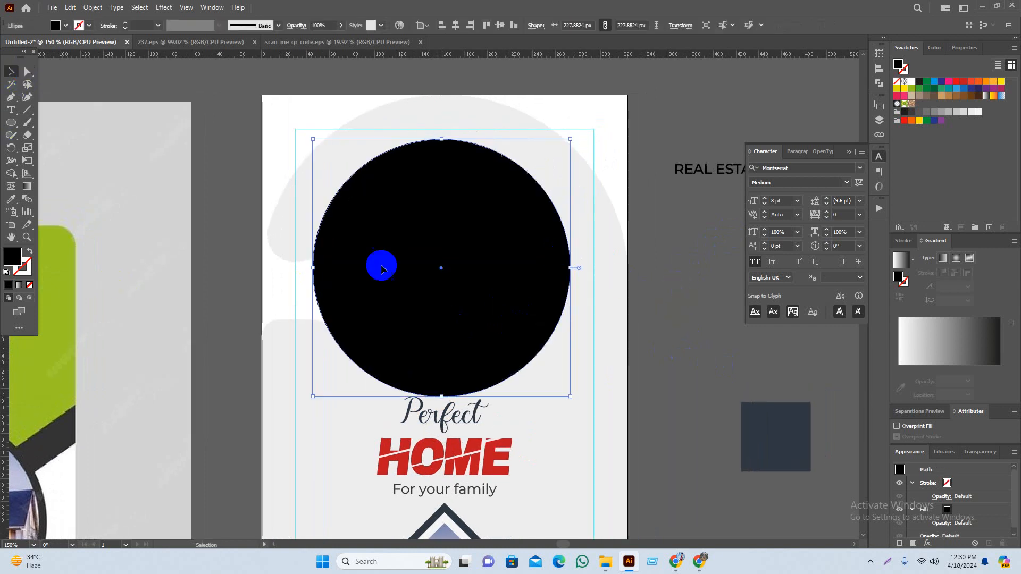
left_click(29, 251)
Put the text "REAL ESTATE COMPANY" on the circle's outline with Type on a Path, starting at its left anchor point
left_click(701, 174)
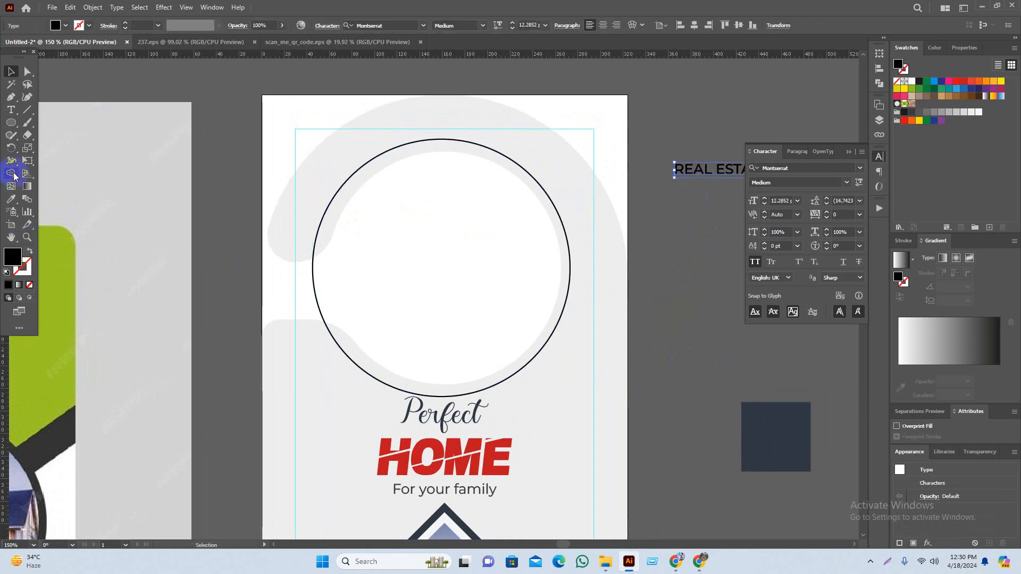
left_click(332, 204)
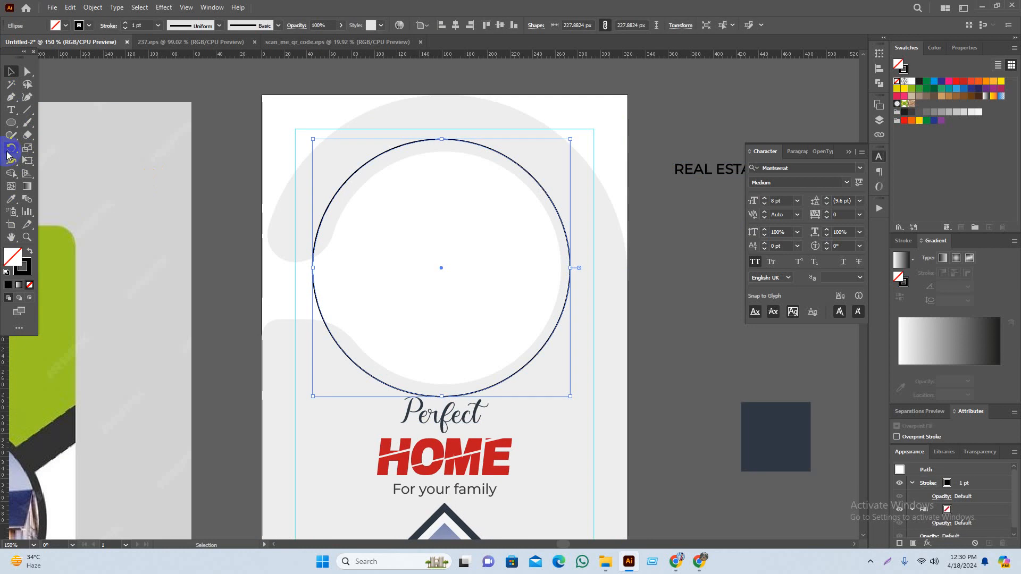
left_click_drag(11, 113, 69, 137)
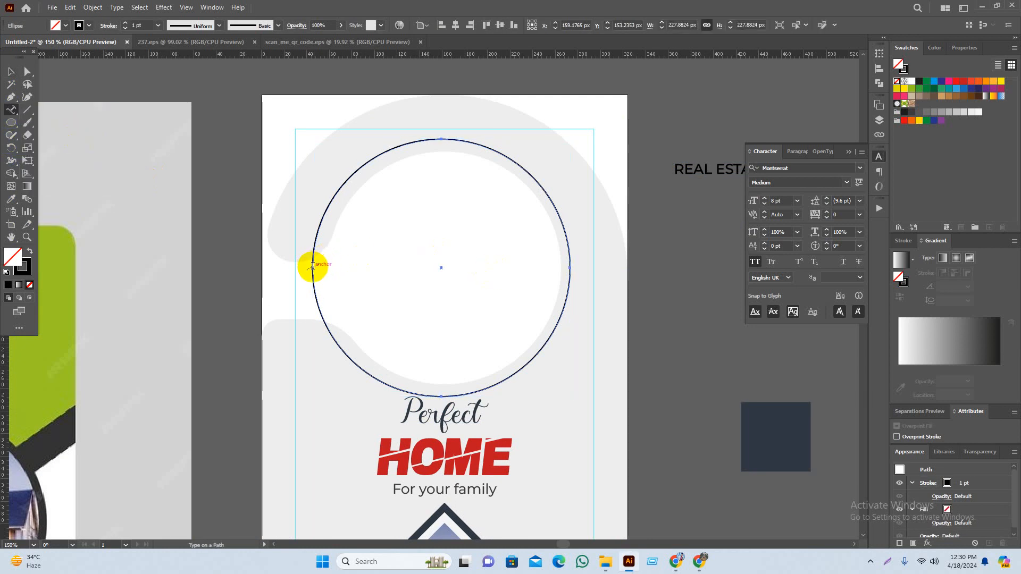
left_click(313, 266)
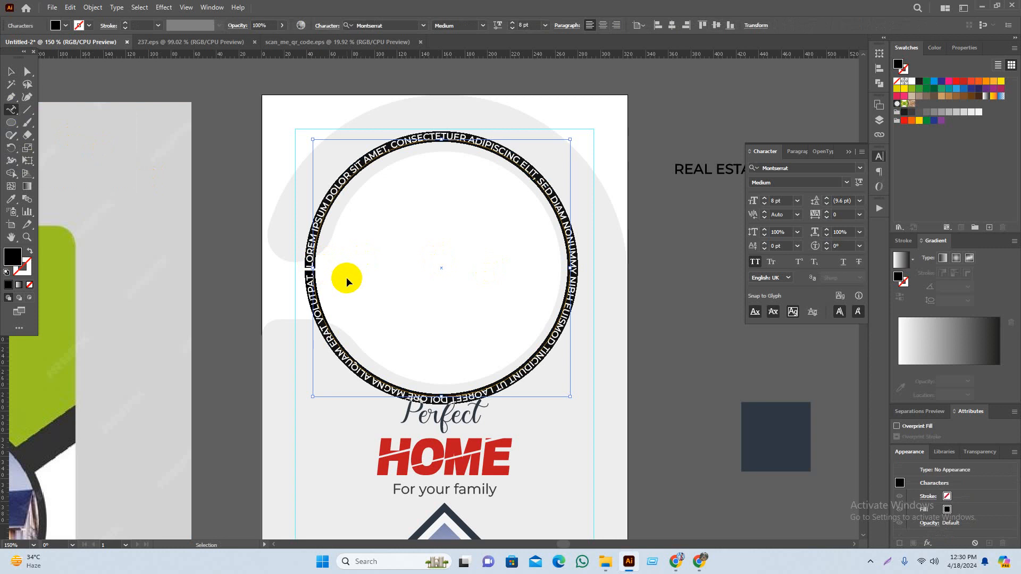
type("REAL ESTATE COMPANY")
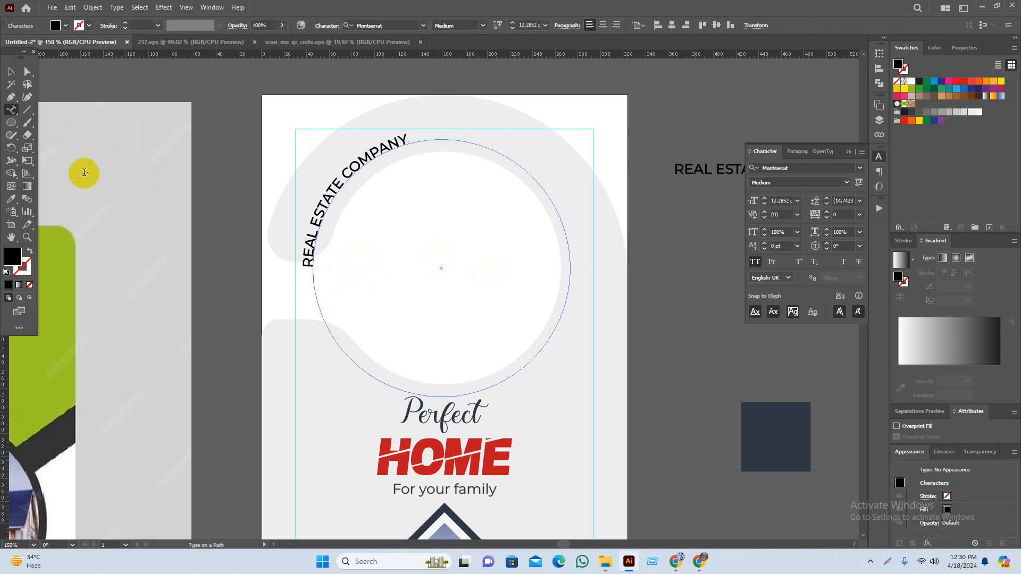
Set the font size of the circular company name text to 27 pt
left_click(11, 72)
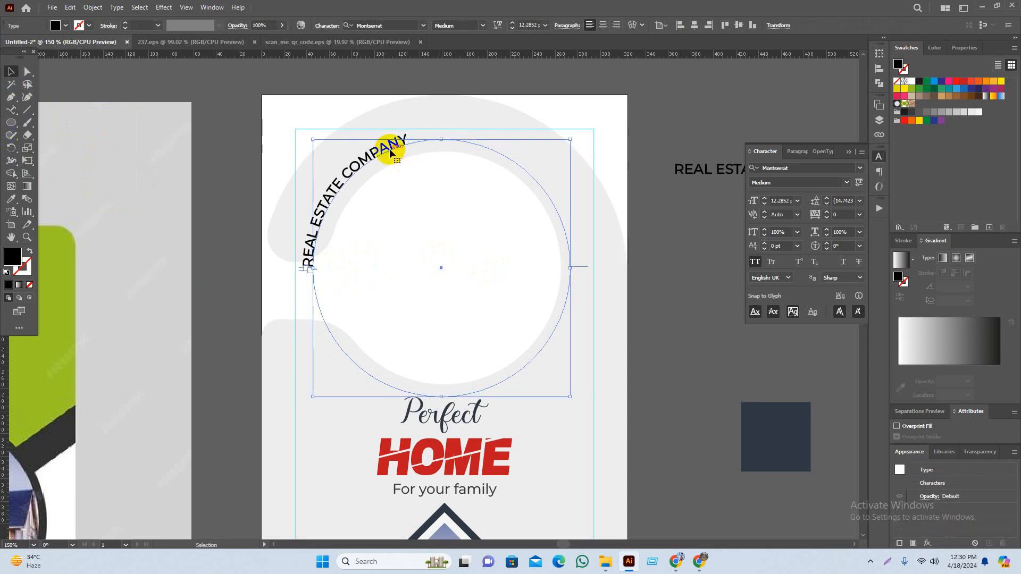
left_click(528, 25)
scroll(529, 25, "up", 8)
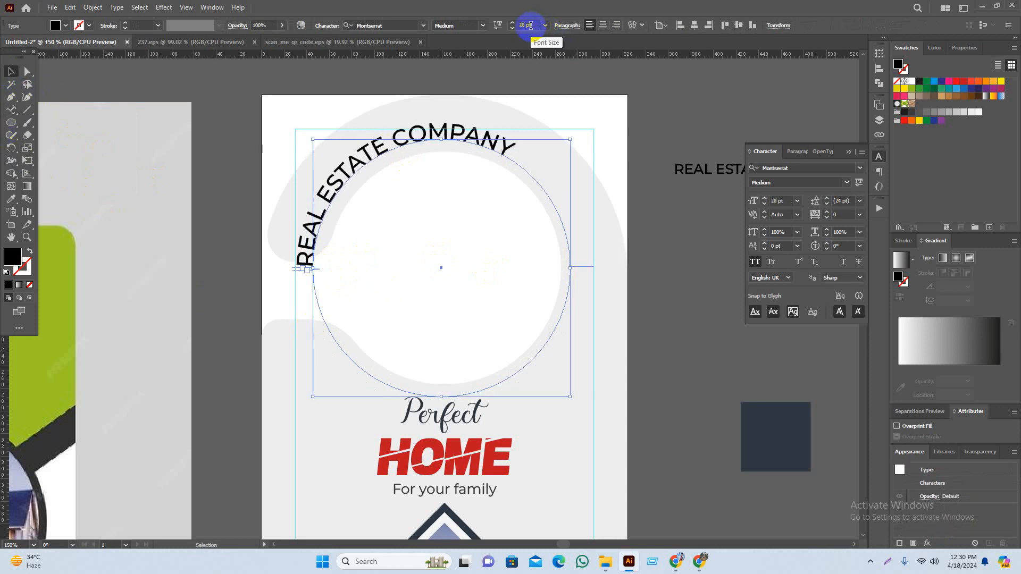
scroll(530, 25, "up", 5)
scroll(530, 25, "up", 2)
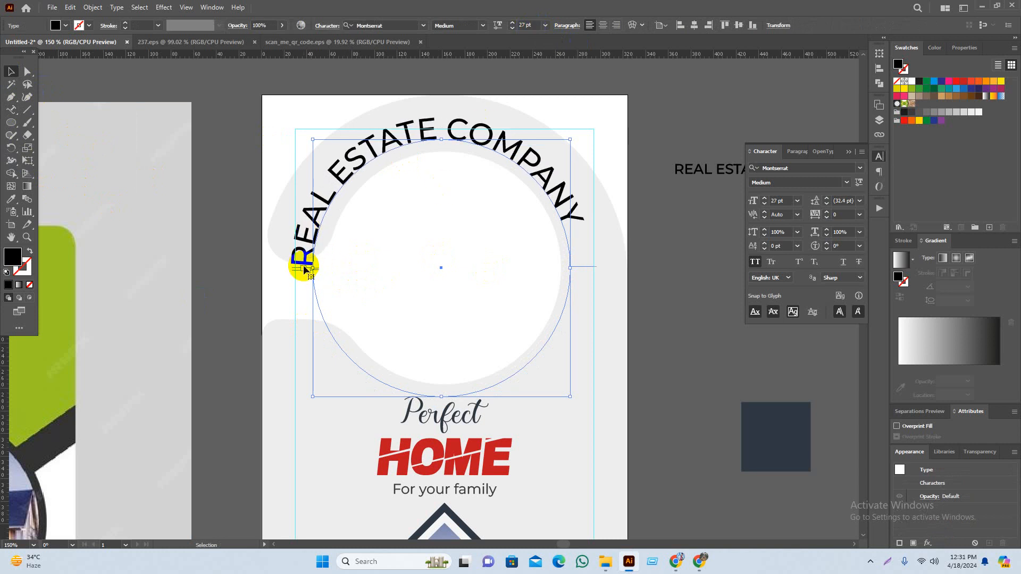
Nudge the circular text right and slide it clockwise along its path to balance it over the hanger hole
left_click_drag(304, 266, 304, 260)
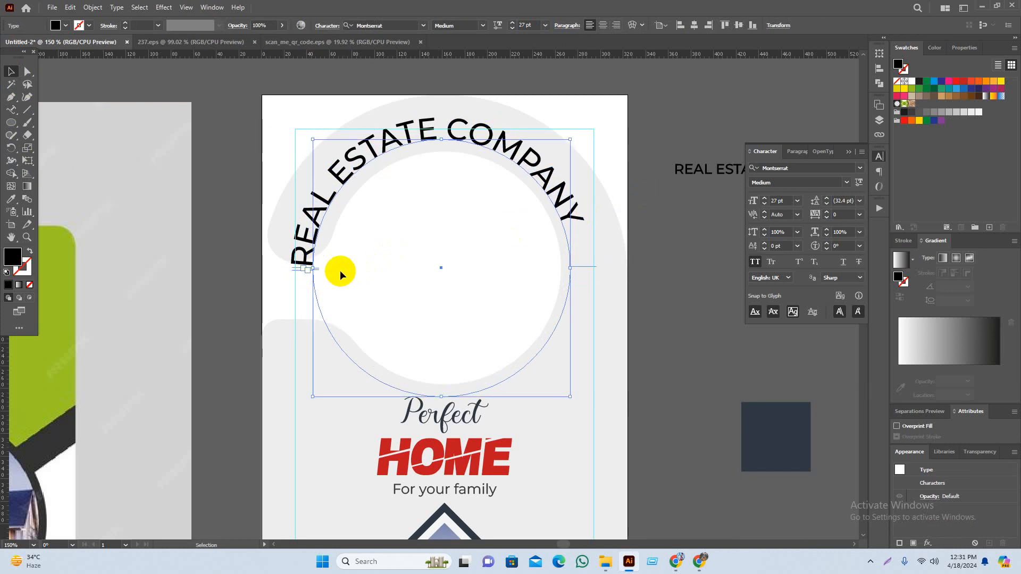
scroll(331, 241, "up", 1)
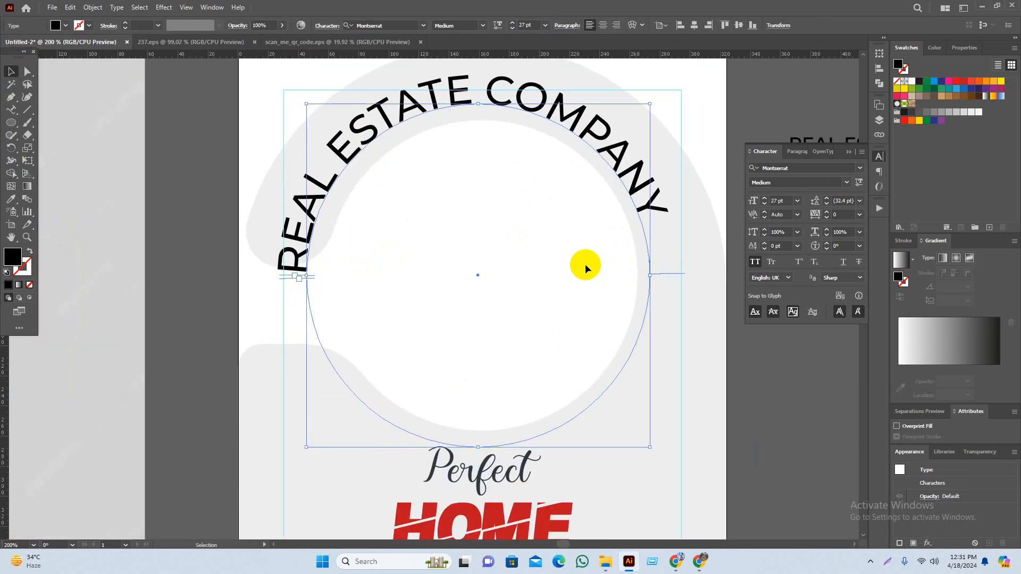
key("Right")
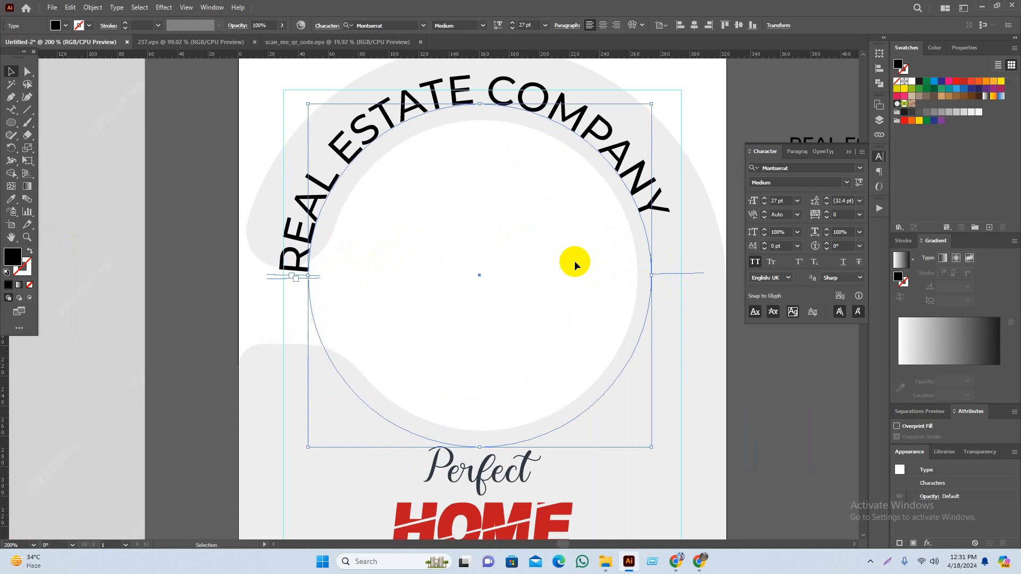
left_click(292, 278)
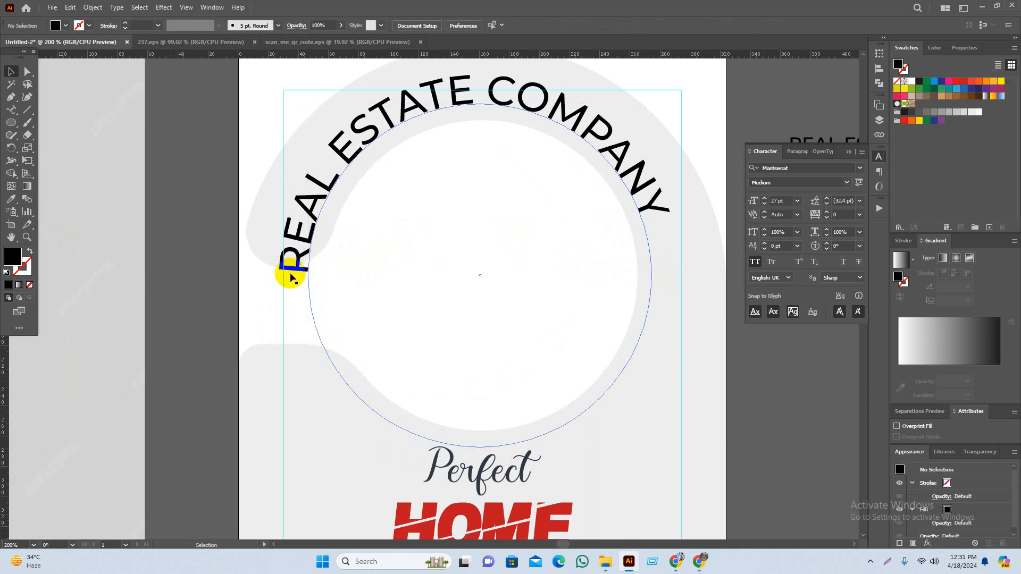
left_click(306, 275)
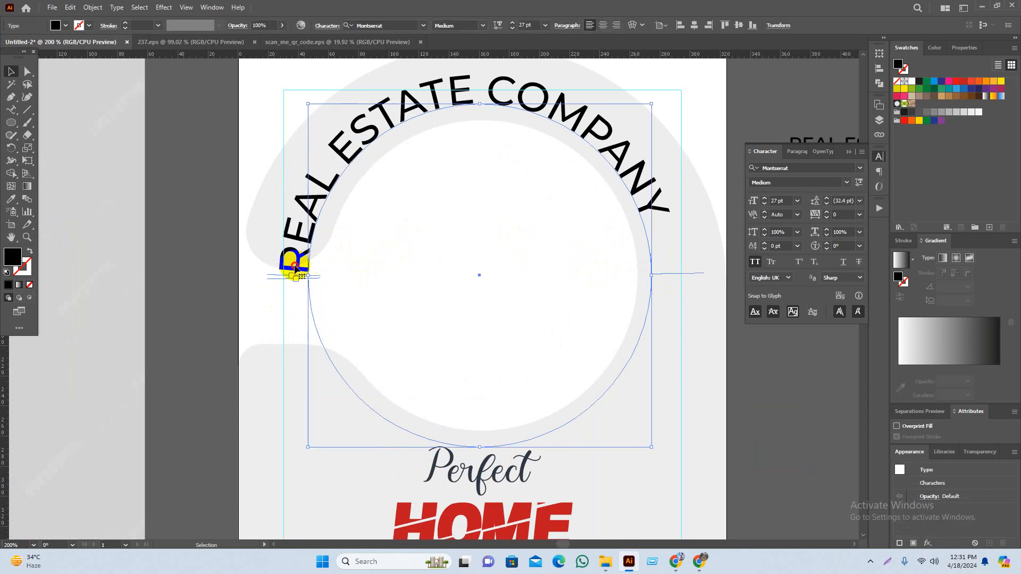
double_click(295, 268)
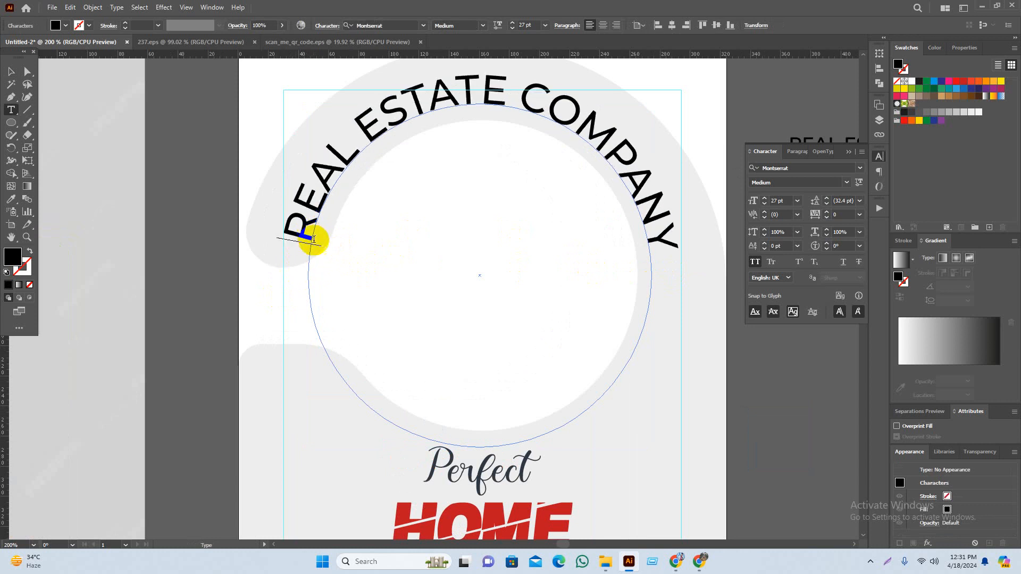
left_click(12, 73)
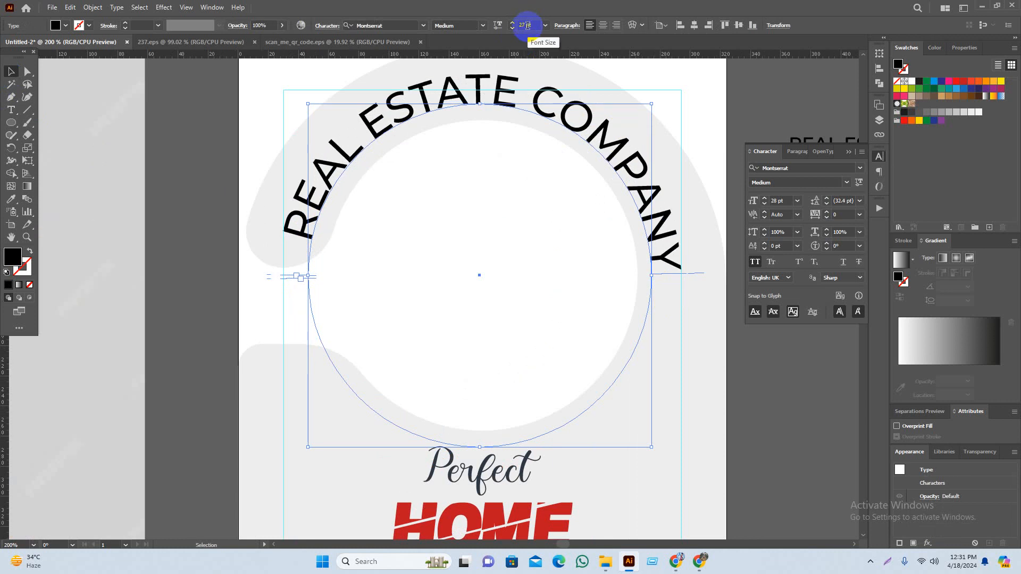
left_click(756, 380)
scroll(763, 387, "down", 1)
left_click_drag(763, 388, 692, 377)
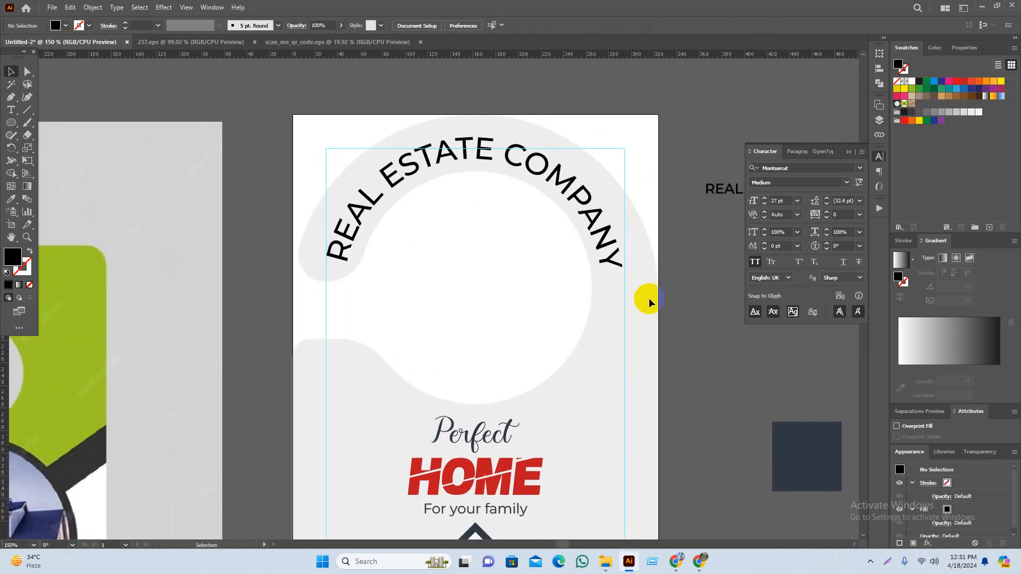
Set the circular company name text to the Regular font weight
left_click(649, 300)
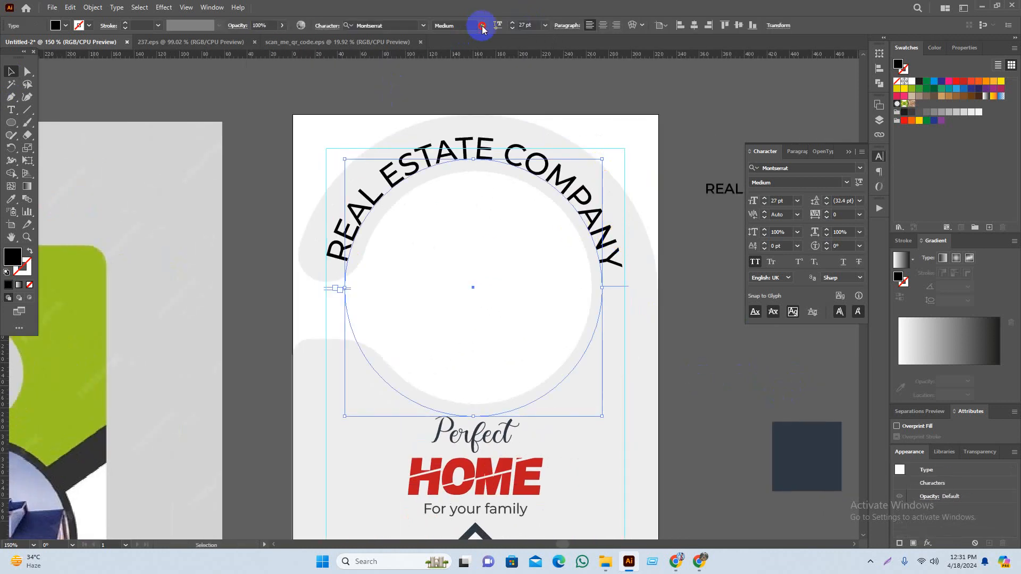
left_click(482, 29)
left_click(476, 69)
left_click(740, 372)
left_click_drag(740, 372, 729, 367)
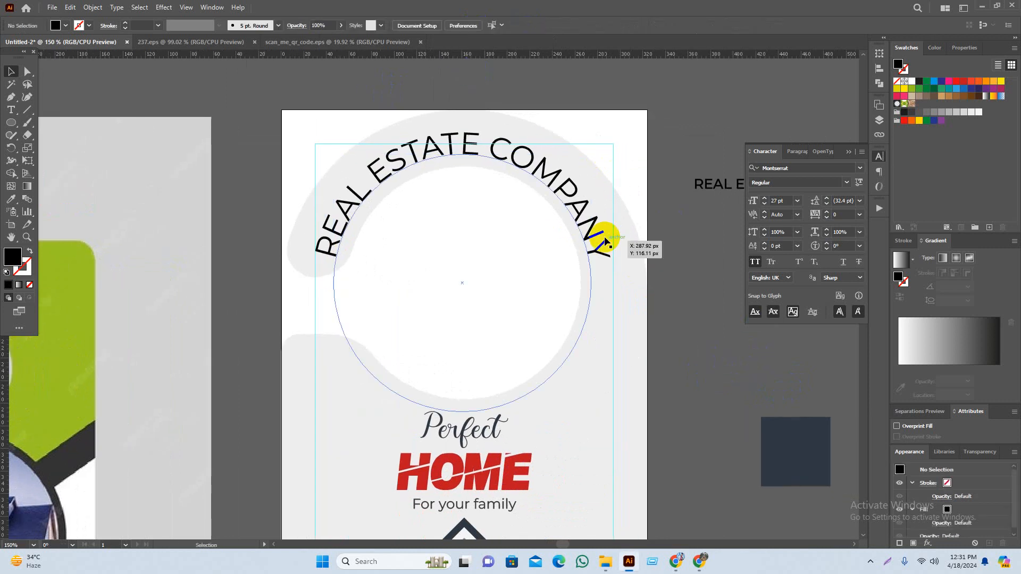
Recolour the circular company name with the dark navy sampled from the square beside the artboard
left_click(605, 240)
key("i")
left_click(791, 440)
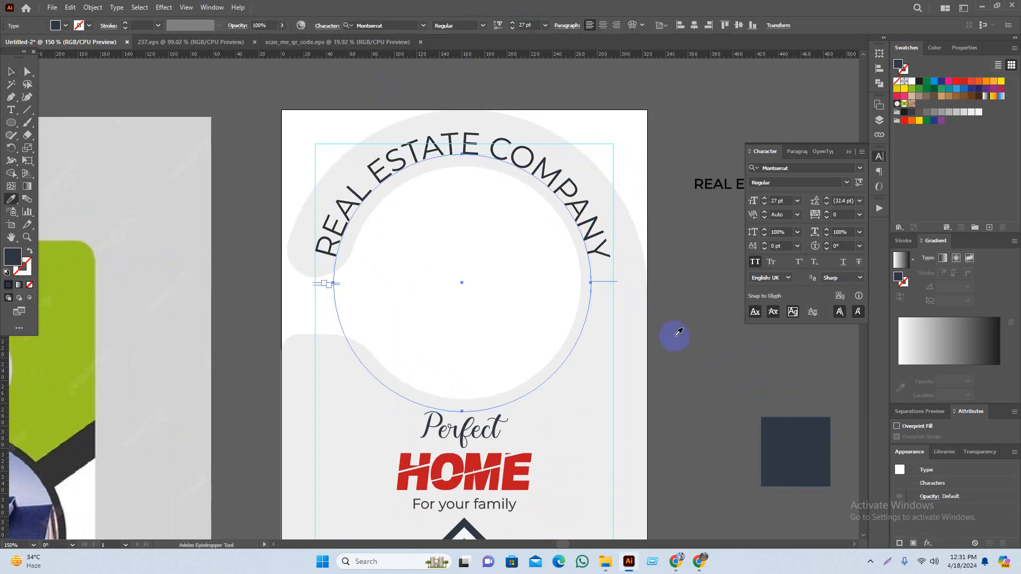
key("v")
left_click(717, 341)
Set the word "COMPANY" in the circular text to the Medium font weight
left_click_drag(689, 326, 650, 182)
scroll(683, 314, "down", 2)
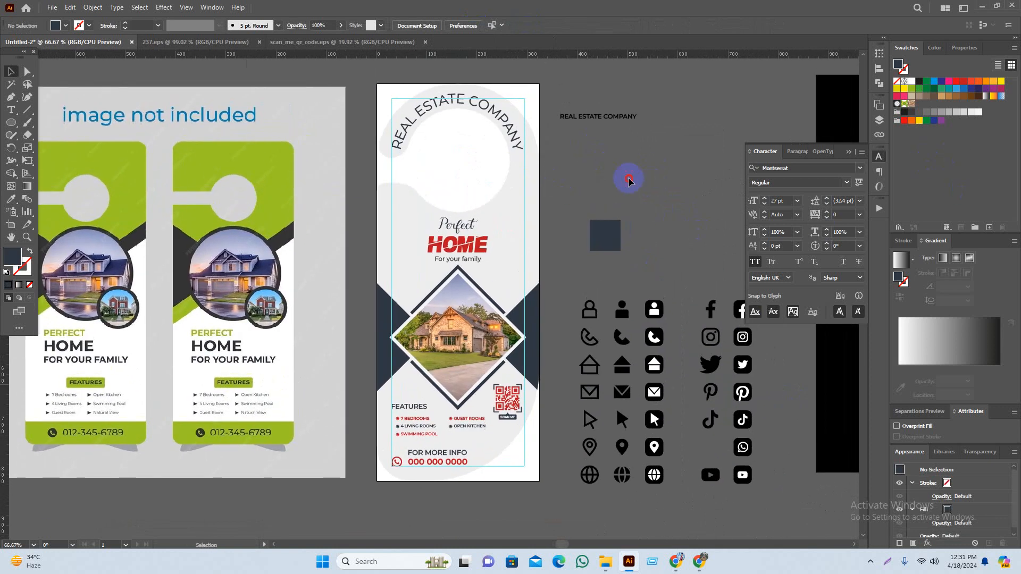
left_click_drag(599, 162, 620, 213)
scroll(480, 156, "up", 1)
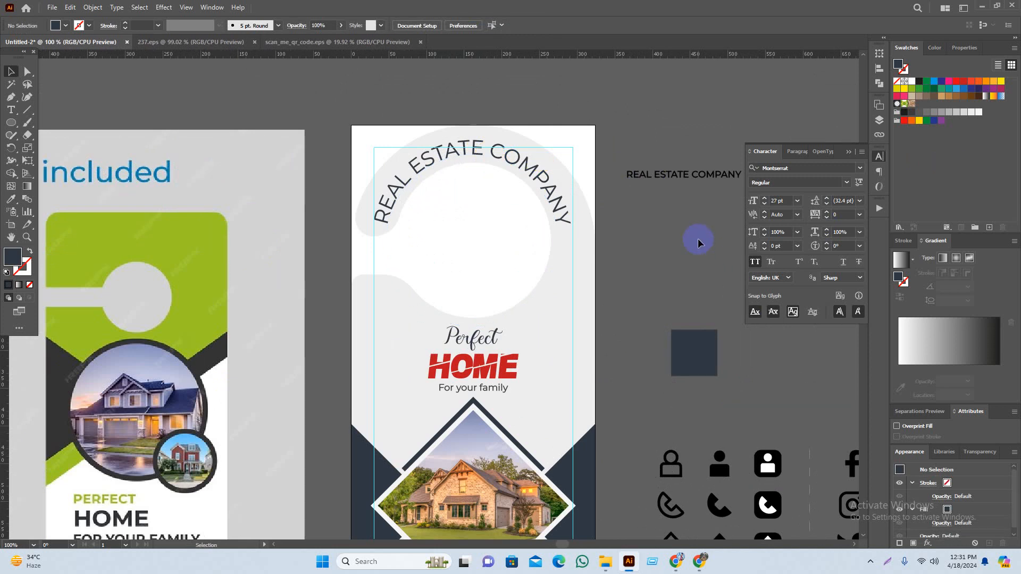
scroll(500, 176, "up", 1)
key("t")
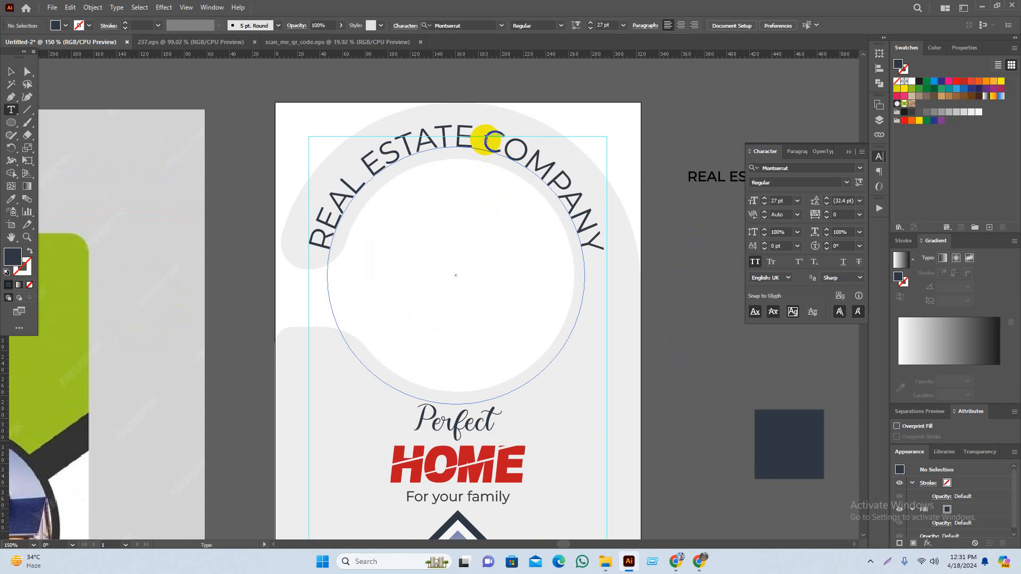
left_click_drag(485, 139, 609, 242)
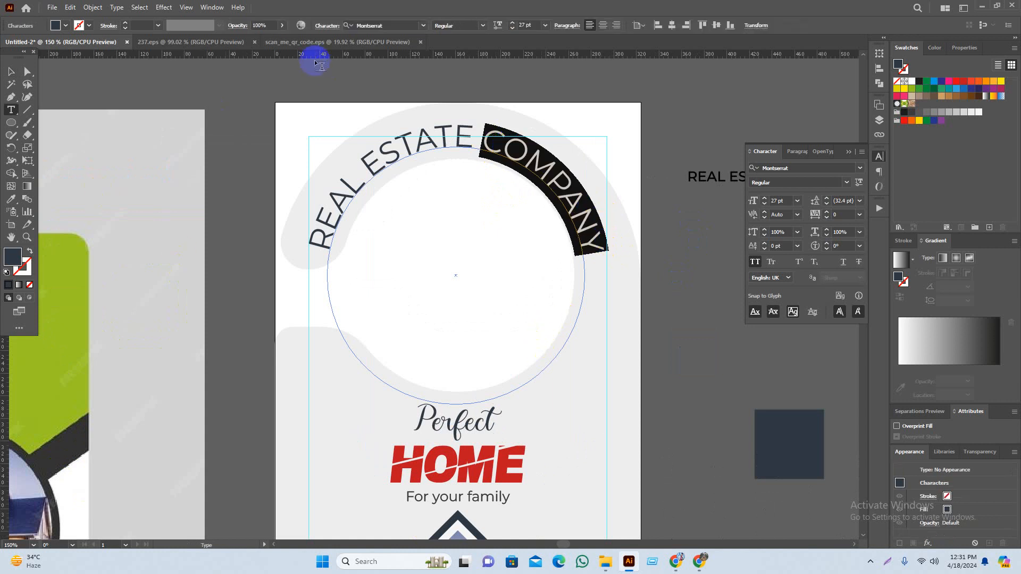
left_click(480, 23)
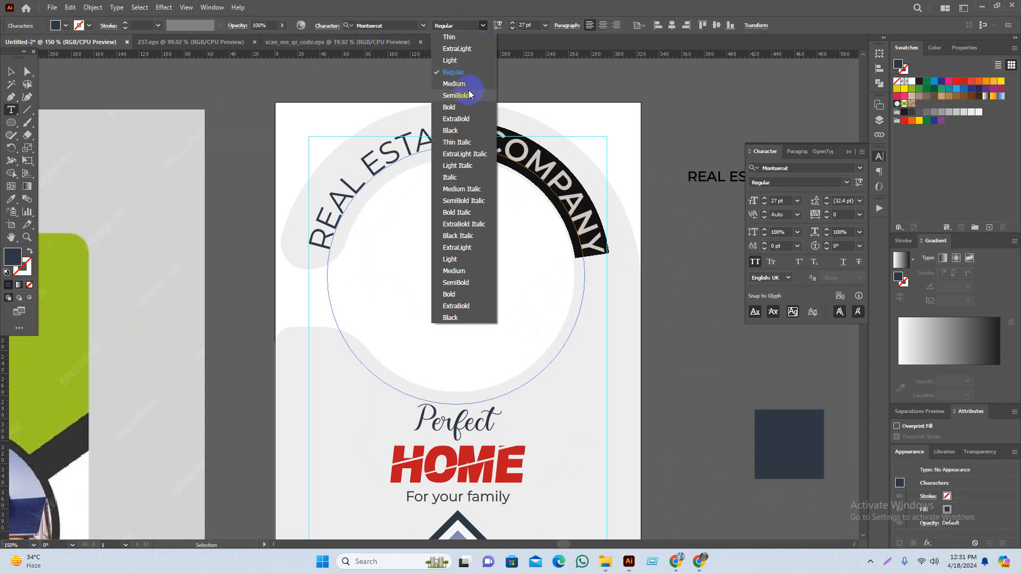
left_click(481, 85)
left_click(10, 71)
left_click(199, 85)
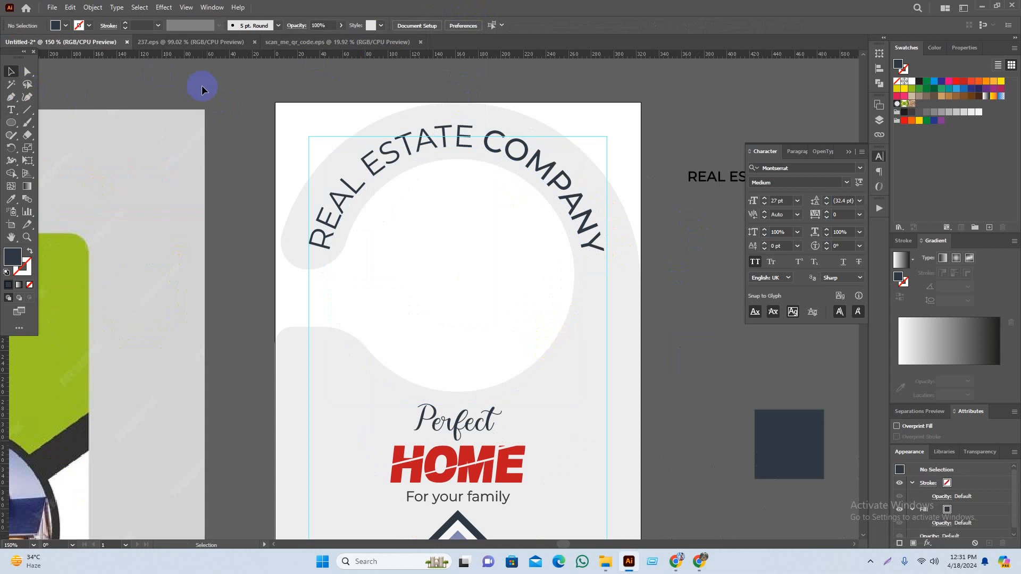
Set the word "ESTATE" in the circular text to the Medium font weight
left_click_drag(196, 85, 168, 88)
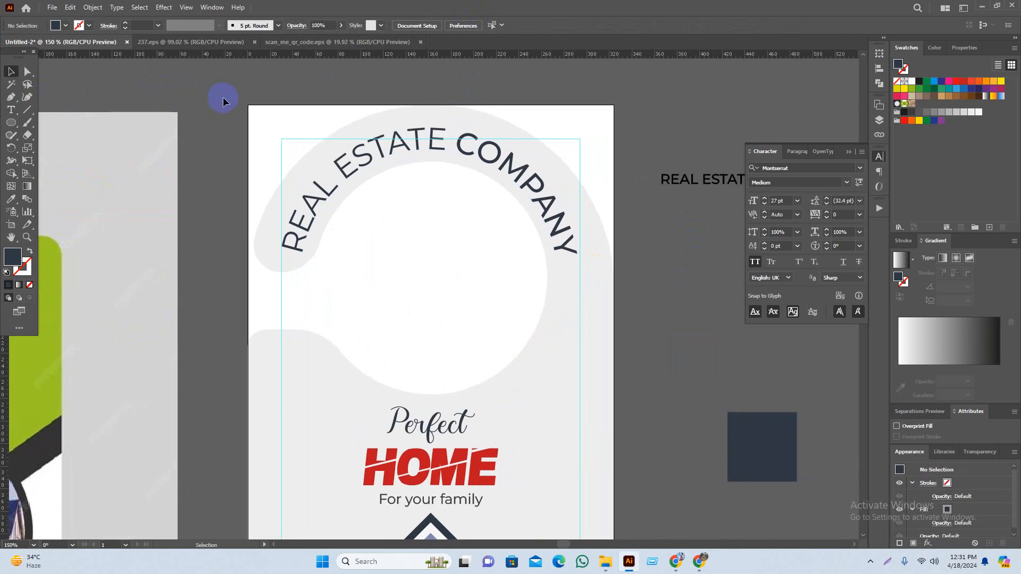
double_click(346, 170)
left_click_drag(346, 170, 449, 74)
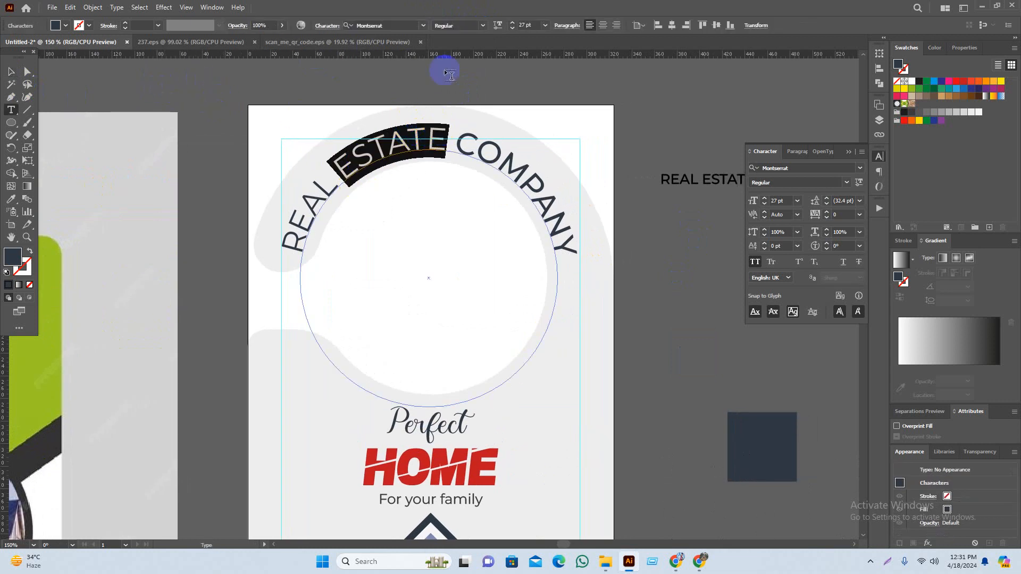
left_click(482, 25)
left_click(474, 82)
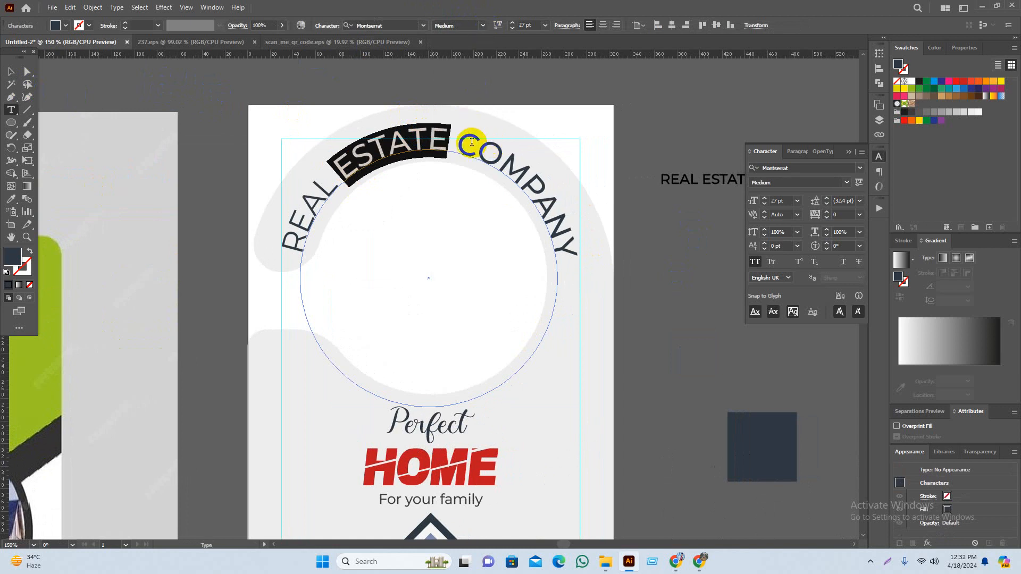
Set the word "COMPANY" in the circular text to the SemiBold font weight
left_click_drag(471, 142, 581, 242)
left_click(478, 25)
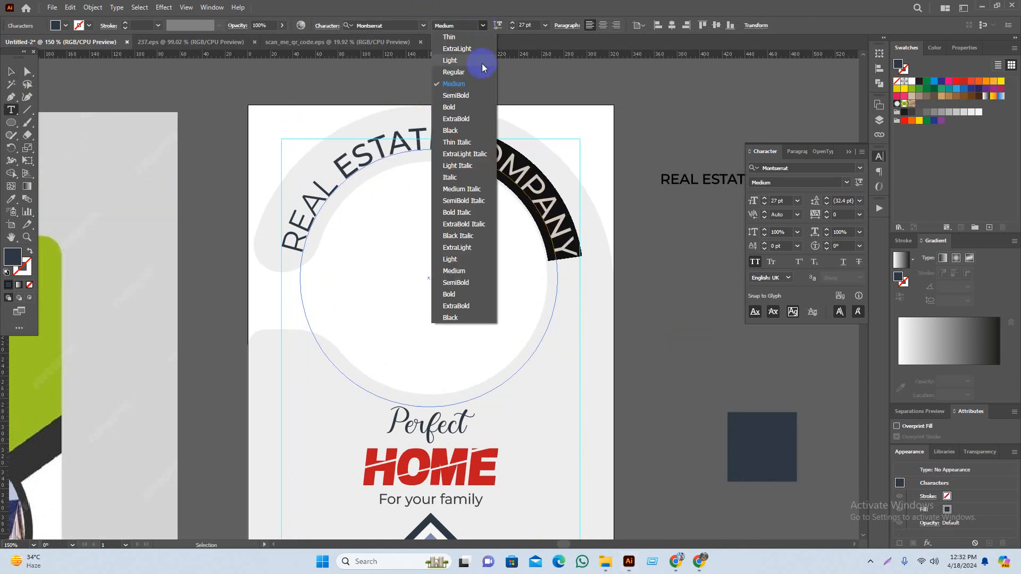
left_click(456, 96)
left_click(11, 71)
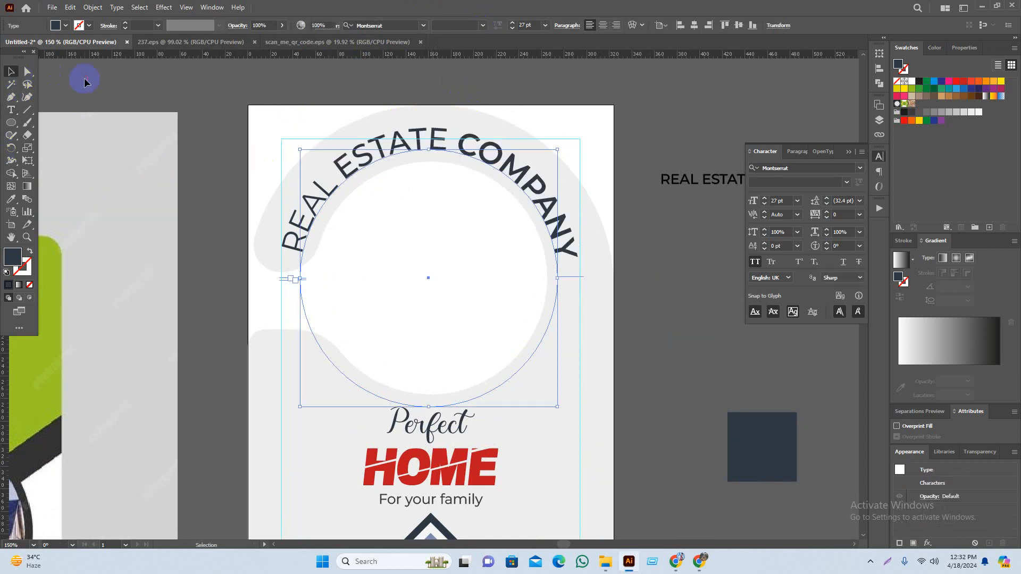
left_click(84, 78)
Review the whole door-hanger layout, from the curved company name down to the contact details
scroll(321, 209, "down", 1)
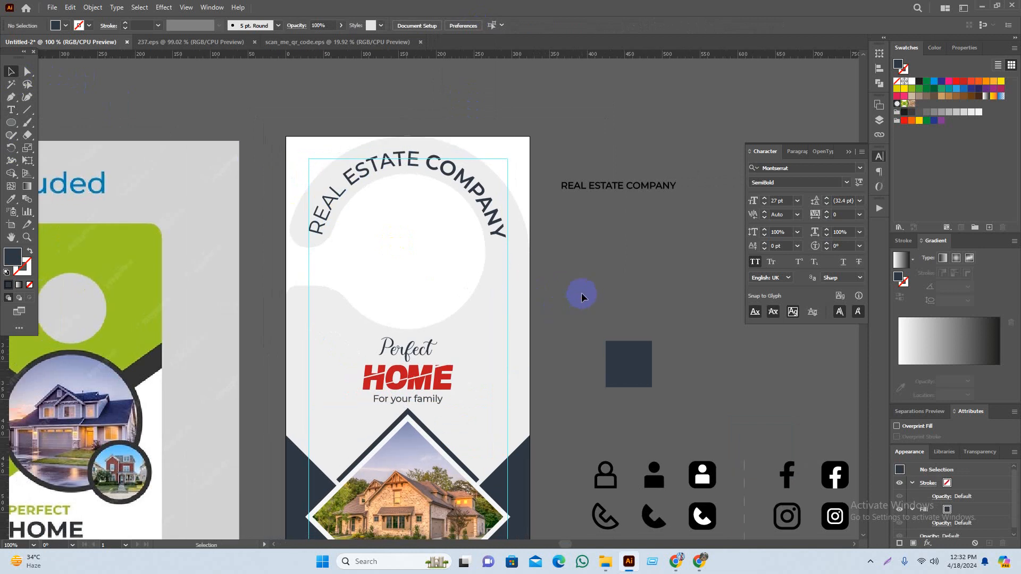
scroll(581, 296, "down", 2)
scroll(581, 296, "left", 1)
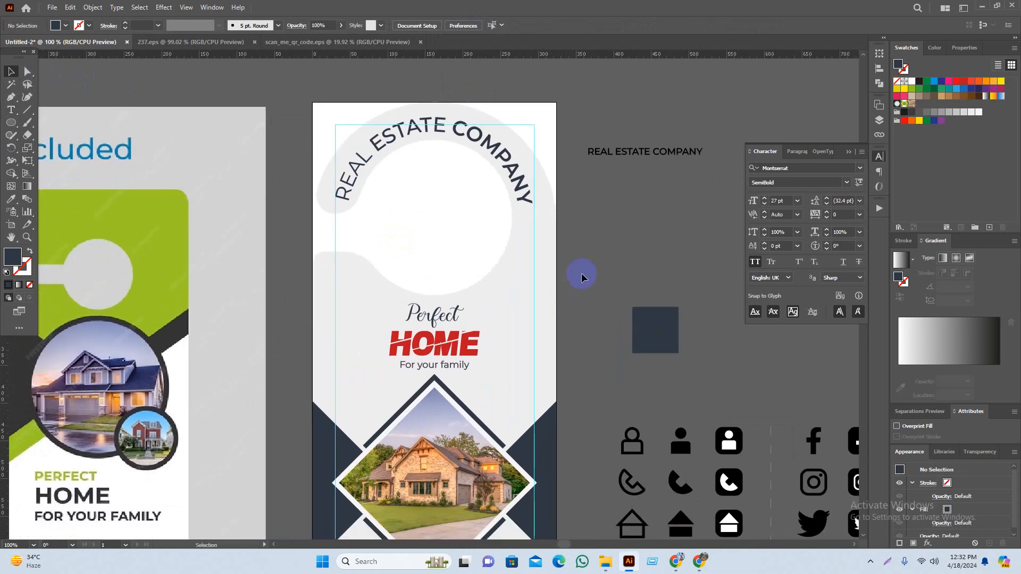
scroll(595, 305, "down", 2)
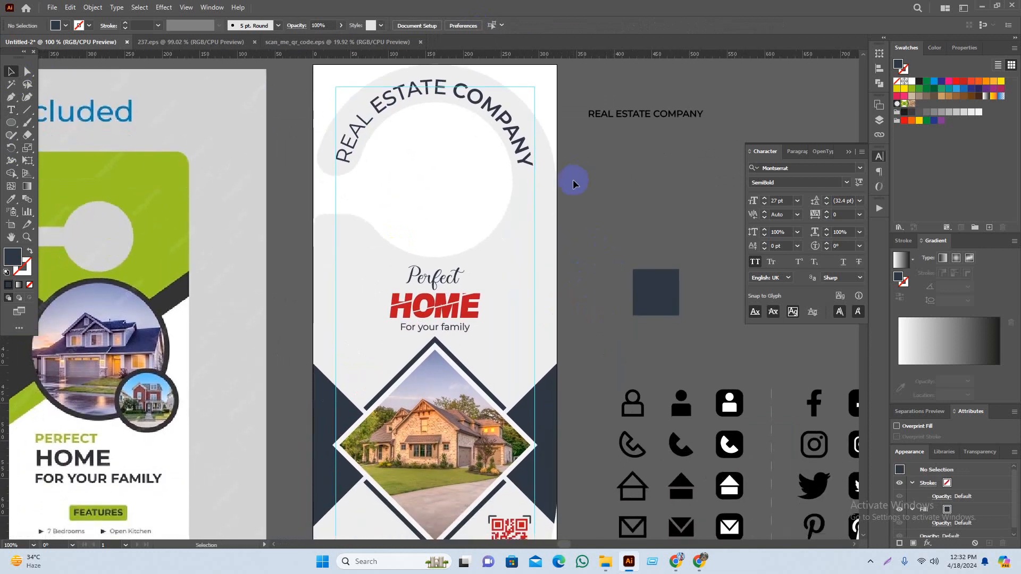
scroll(563, 230, "down", 1)
scroll(554, 214, "down", 1)
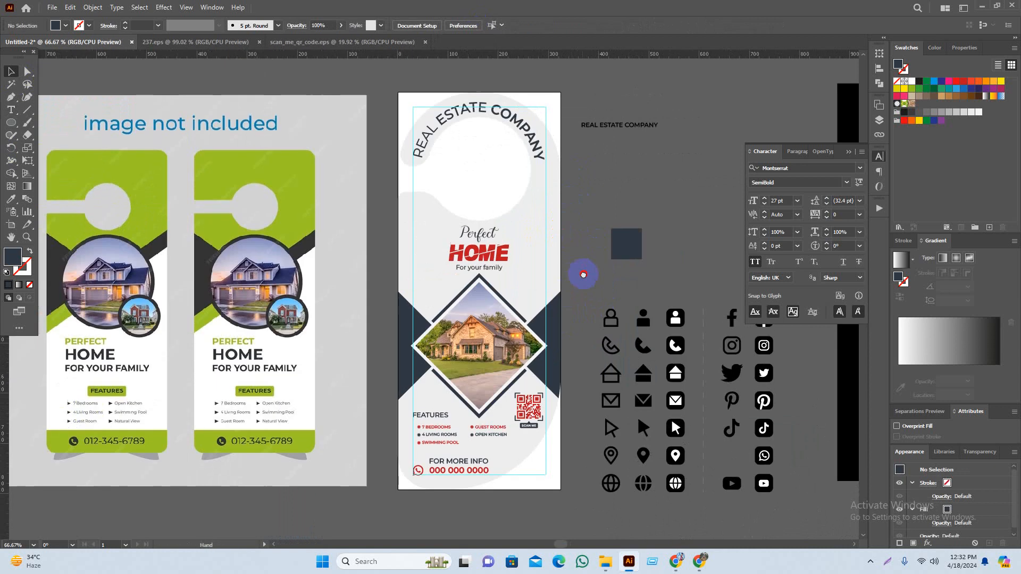
left_click_drag(583, 274, 569, 208)
left_click_drag(567, 161, 554, 199)
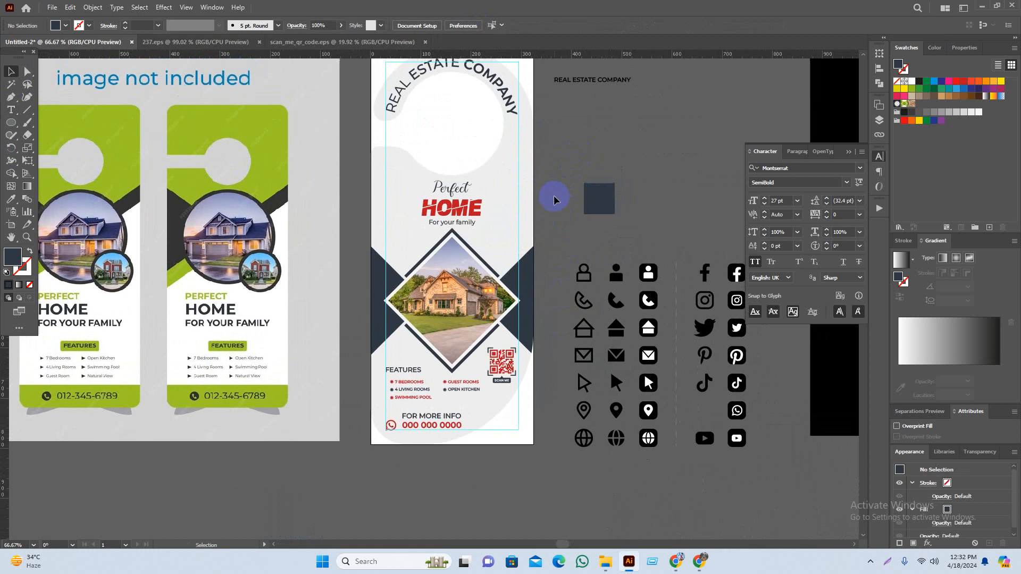
Draw a navy rectangle about 108 by 19 px over the FEATURES heading, starting just outside the artboard's left edge
scroll(394, 387, "up", 5)
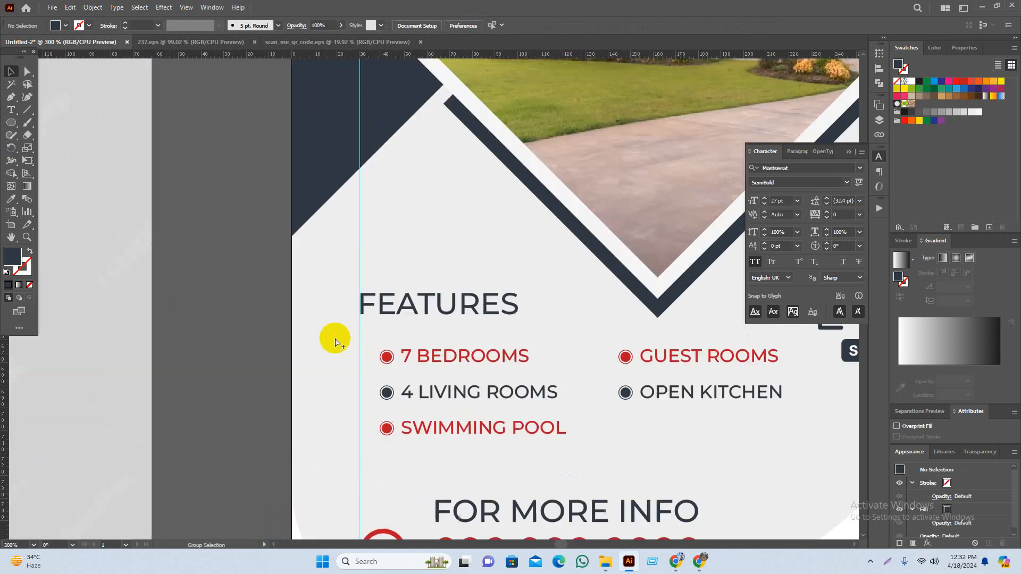
left_click_drag(10, 122, 64, 122)
scroll(399, 346, "up", 2)
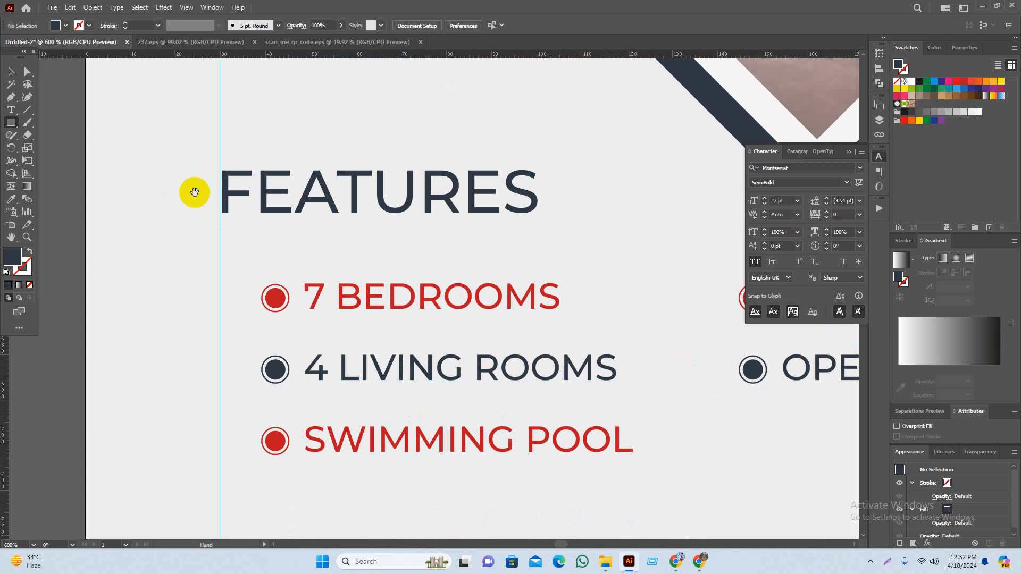
left_click_drag(122, 239, 600, 324)
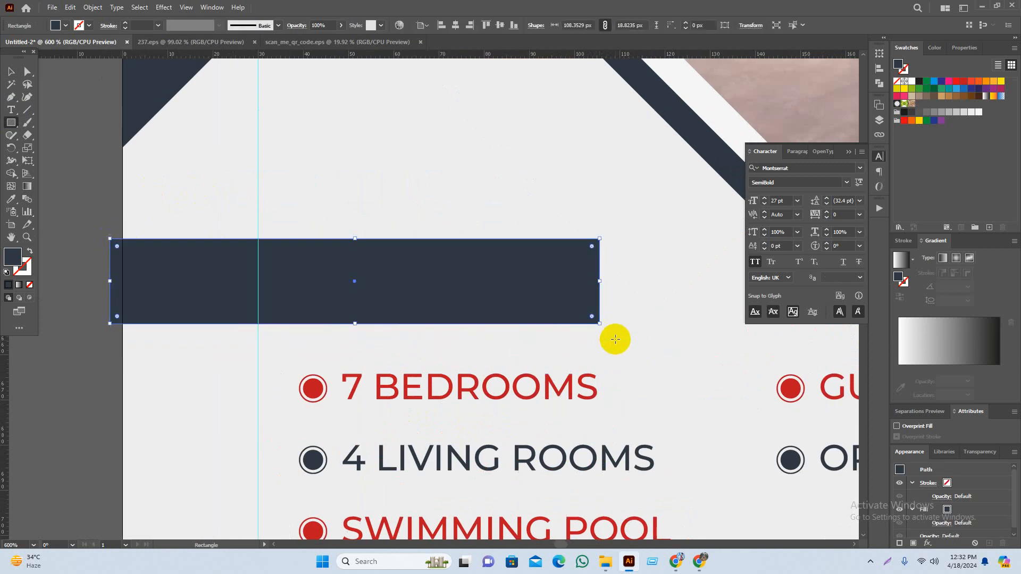
Round the rectangle's corners fully into a pill shape and extend its left end to a total width of about 117 px
key("v")
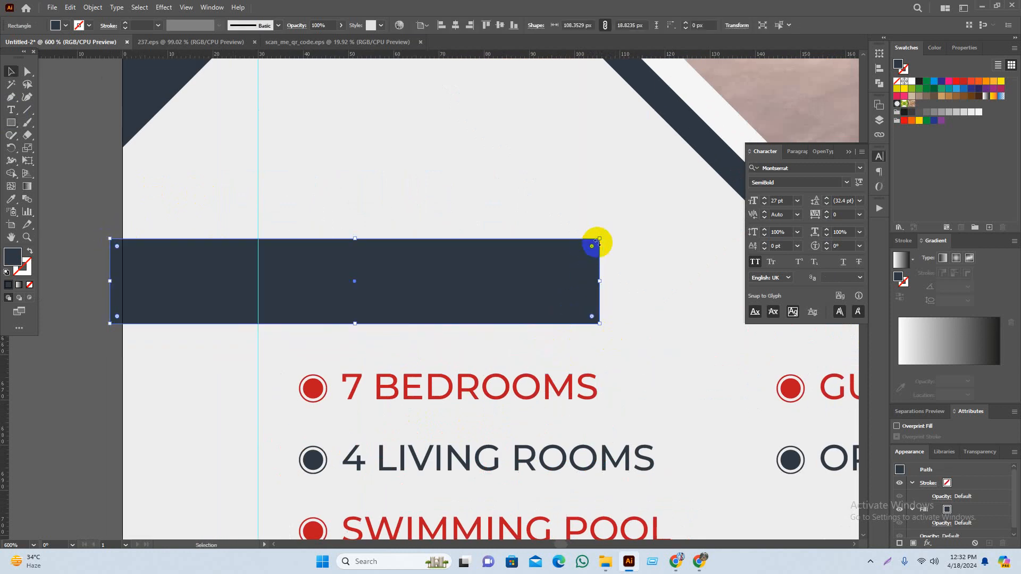
left_click_drag(596, 242, 489, 278)
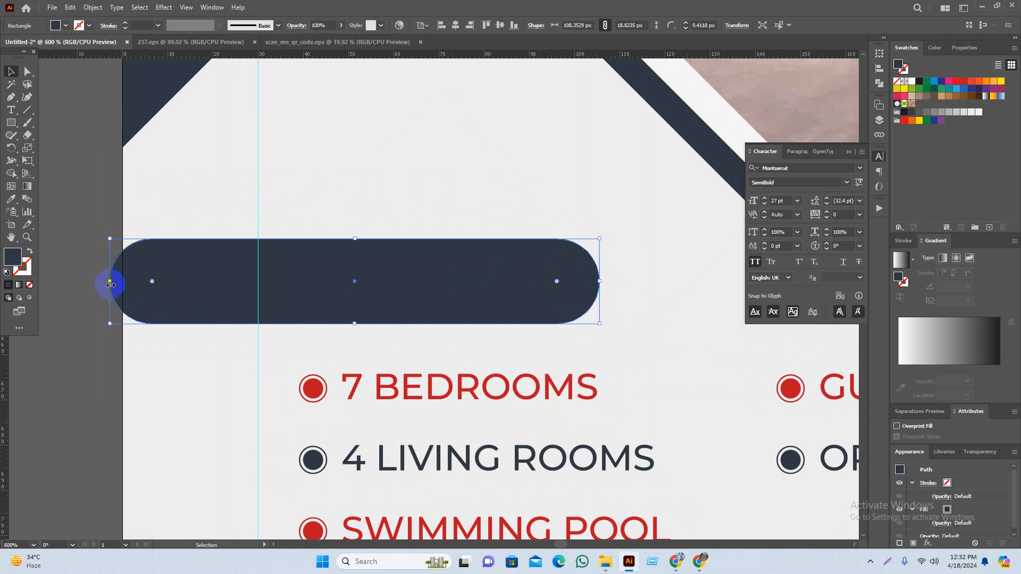
left_click_drag(110, 285, 73, 286)
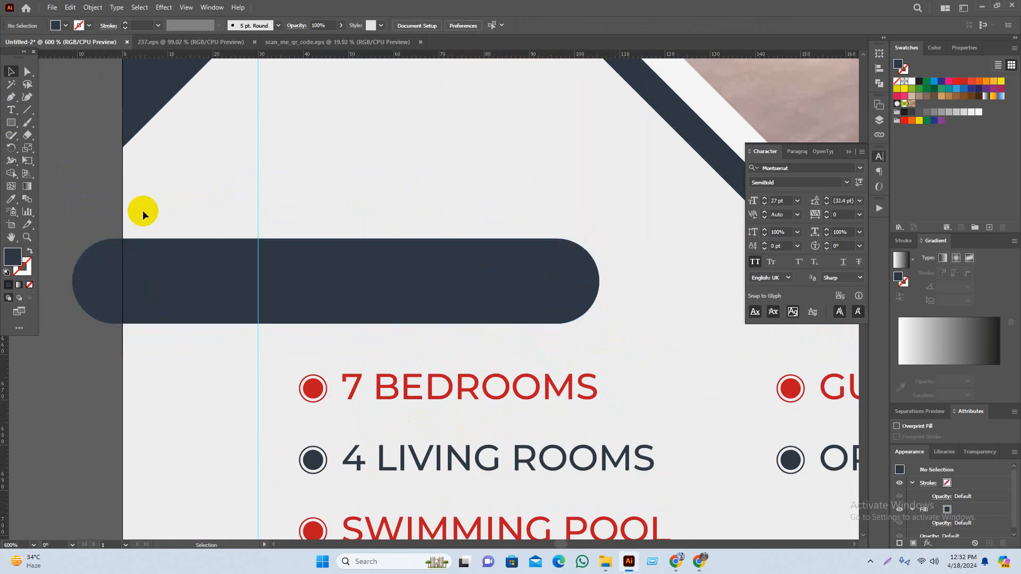
Put the navy pill behind the FEATURES heading and recolour the heading text white
left_click(315, 297)
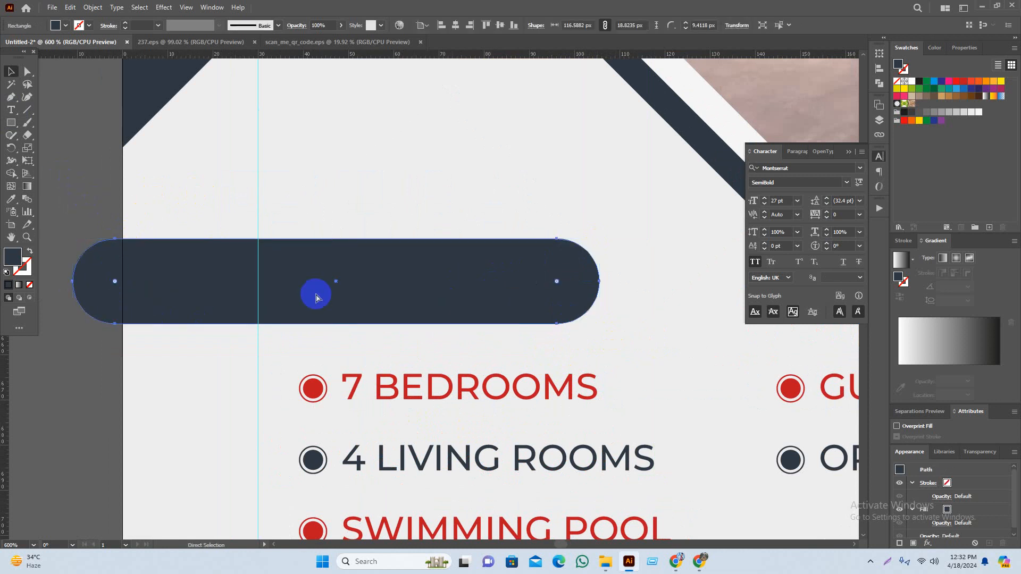
left_click(317, 294)
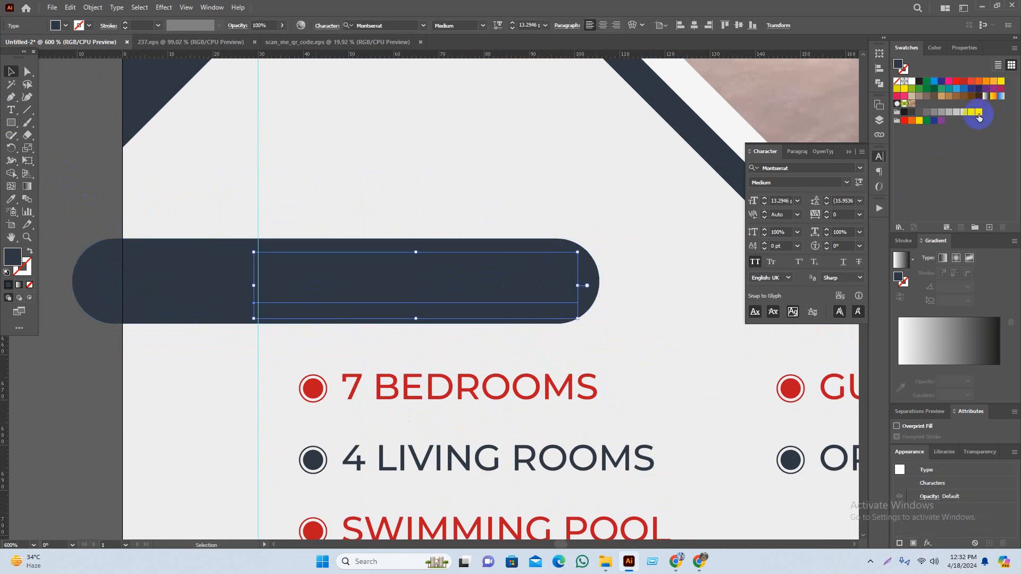
left_click(979, 112)
left_click(502, 177)
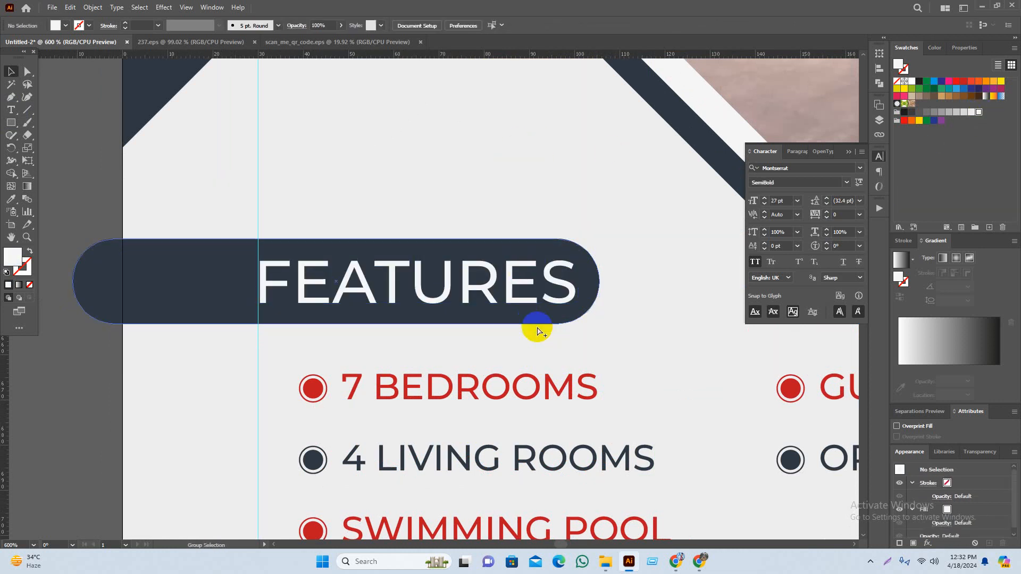
Nudge the navy pill behind the FEATURES heading slightly to the right
scroll(615, 326, "down", 1)
left_click(606, 292)
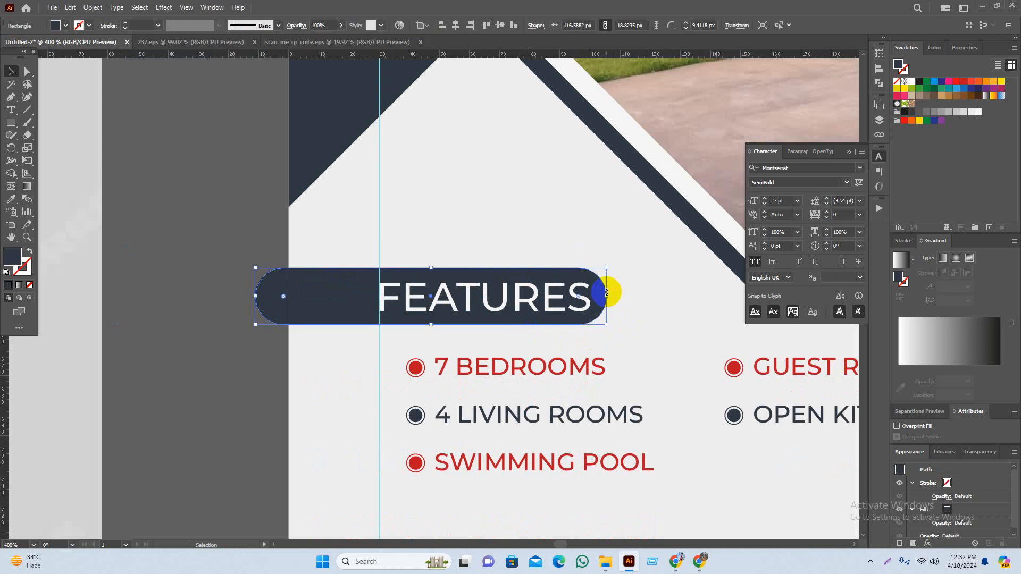
key("Right")
left_click(199, 263)
left_click_drag(242, 247, 233, 245)
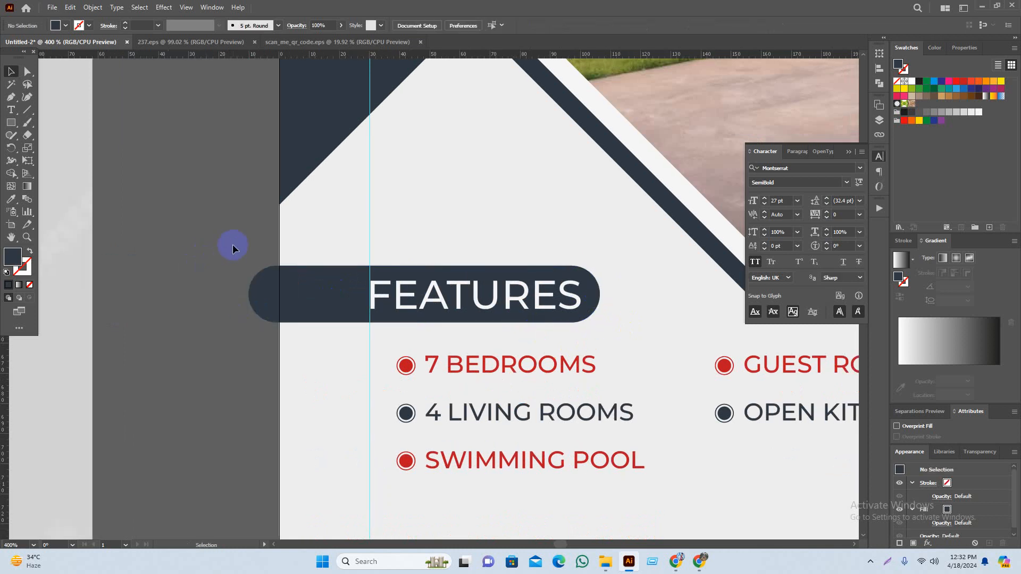
Check the new FEATURES bar within the full flyer and look for empty areas around the title and photo
scroll(205, 337, "down", 3)
scroll(199, 344, "down", 1)
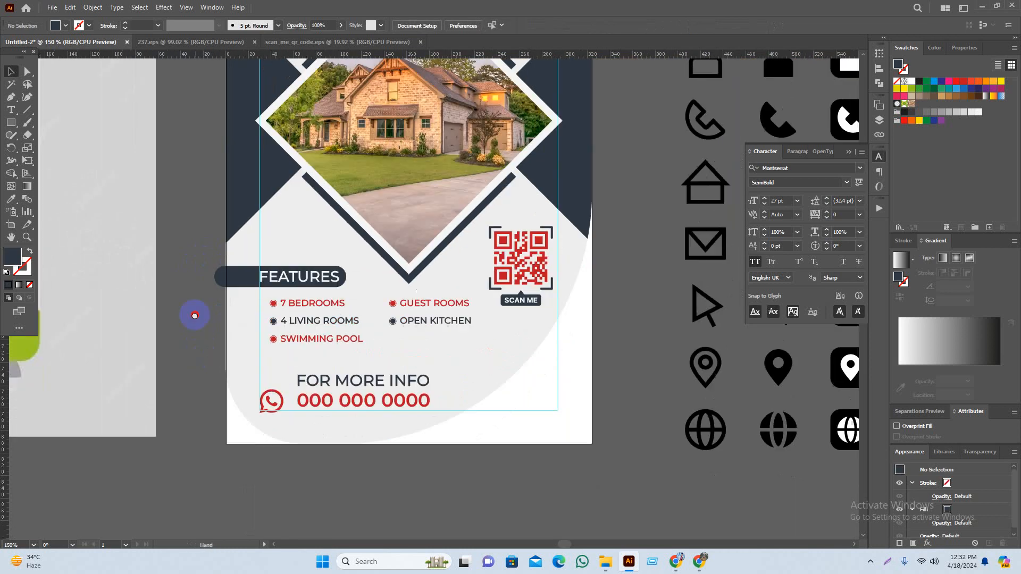
scroll(343, 406, "down", 1)
left_click_drag(450, 484, 452, 492)
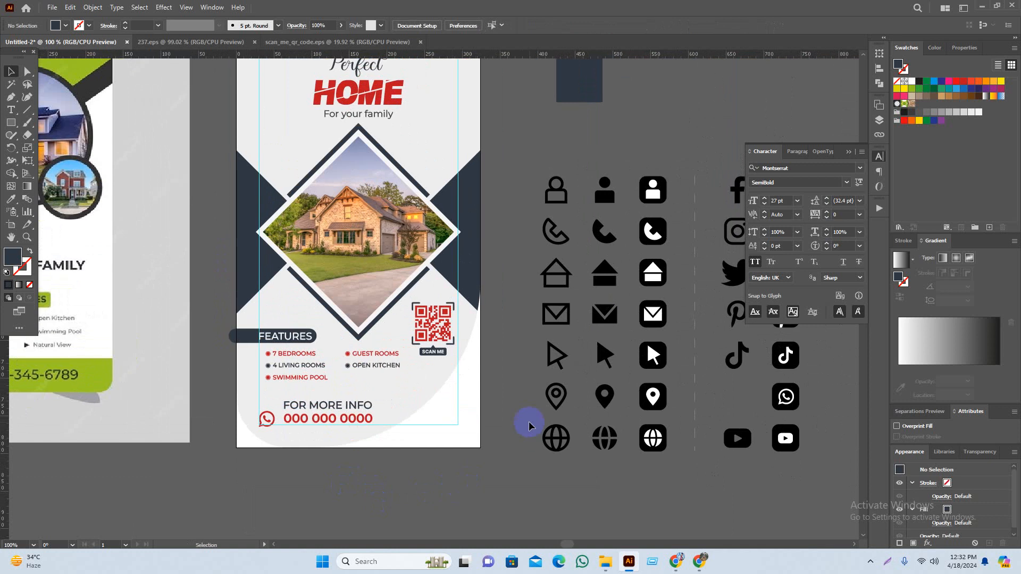
left_click_drag(504, 349, 514, 386)
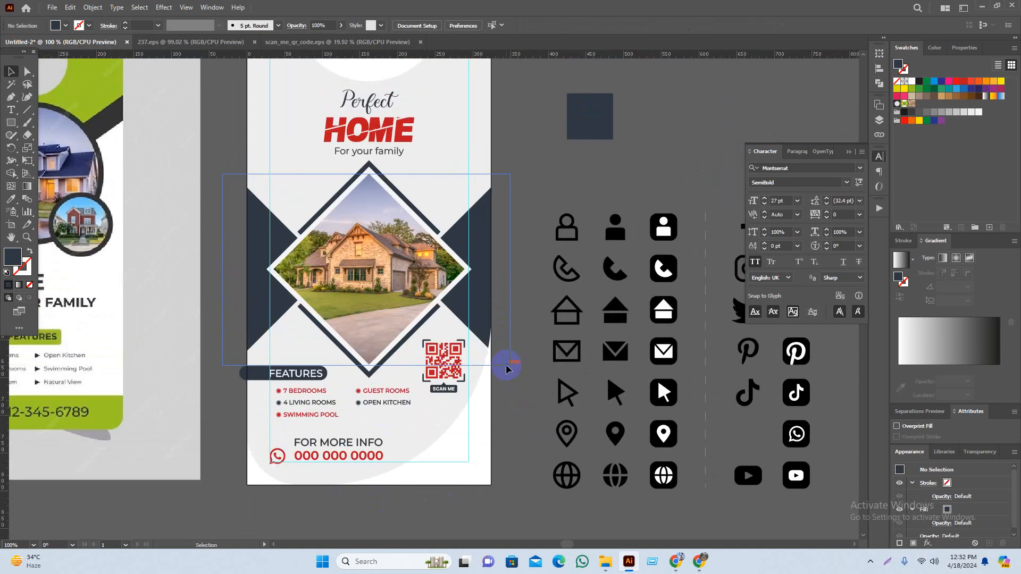
mouse_move(541, 189)
left_mouse_down()
mouse_move(563, 237)
mouse_move(541, 191)
mouse_move(550, 197)
mouse_move(563, 178)
left_mouse_up()
left_click_drag(539, 120, 562, 200)
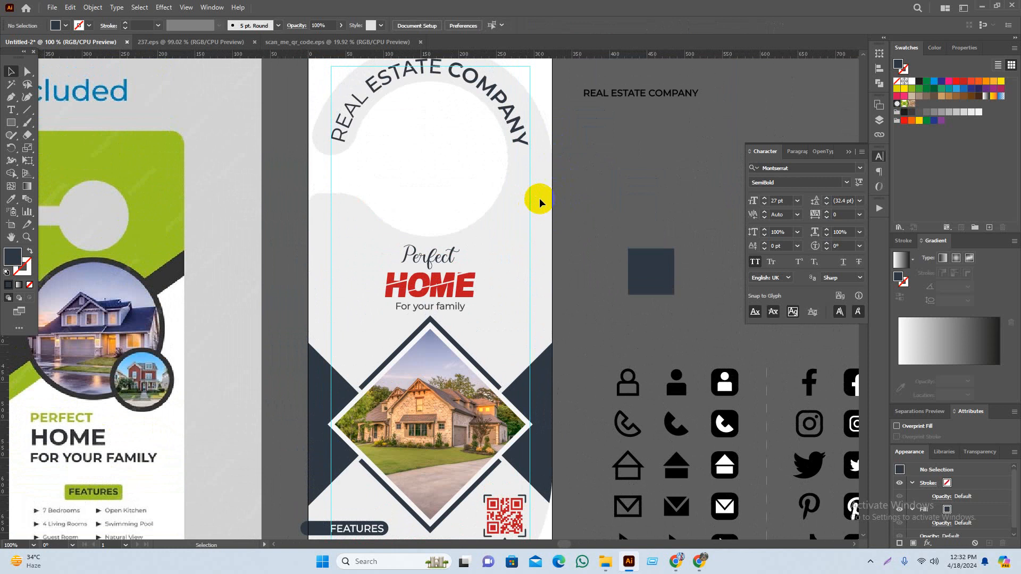
scroll(538, 202, "down", 1)
left_click_drag(570, 234, 540, 196)
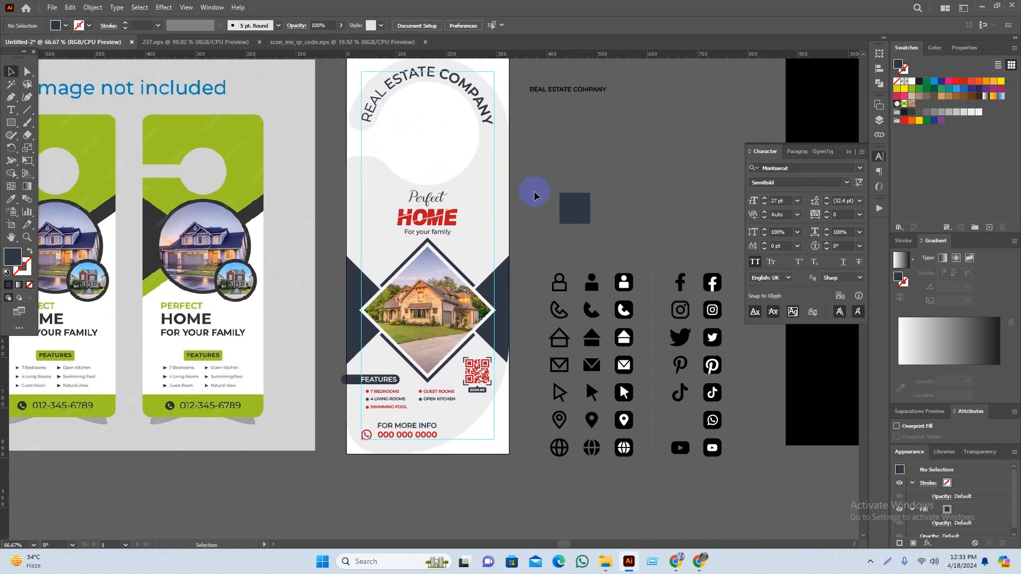
mouse_move(540, 219)
left_mouse_down()
mouse_move(530, 217)
mouse_move(540, 243)
mouse_move(533, 232)
left_mouse_up()
Turn the navy square beside the artboard into a smaller diamond and place it to the right of the HOME title
scroll(534, 234, "up", 1)
left_click(611, 231)
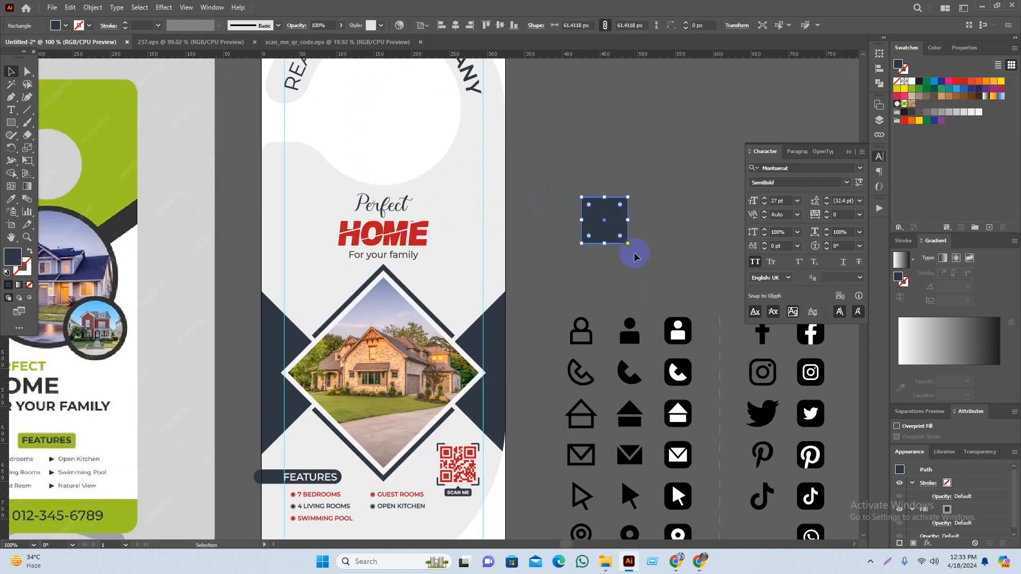
left_click_drag(632, 249, 362, 227)
left_click(565, 233)
scroll(564, 233, "up", 2)
left_click(592, 303)
left_click_drag(419, 266, 562, 298)
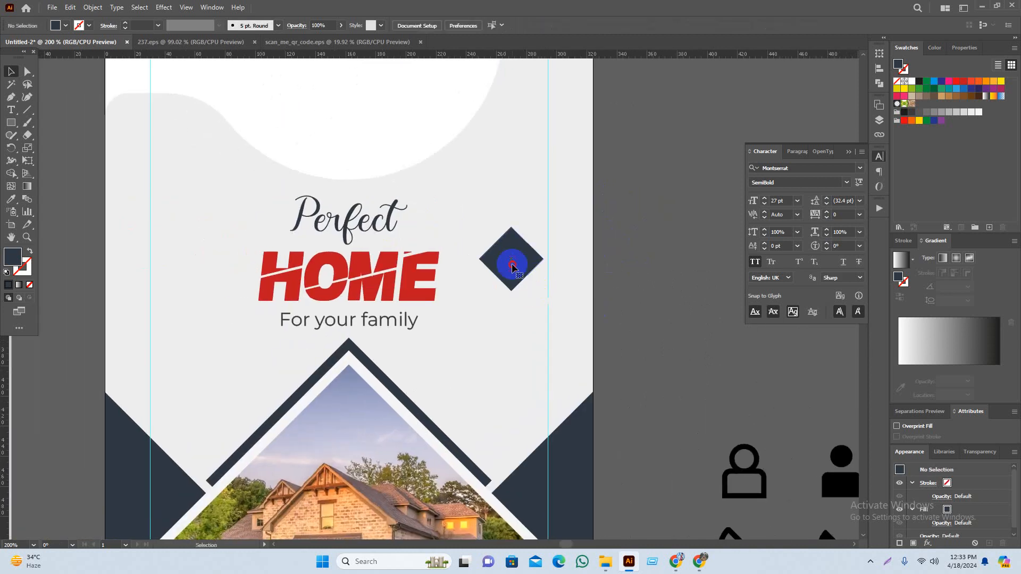
Shrink the diamond to about 14 px and add two smaller copies of about 7 px above it
left_click(540, 259)
left_click_drag(542, 260, 525, 217)
left_click(599, 303)
left_click(672, 307)
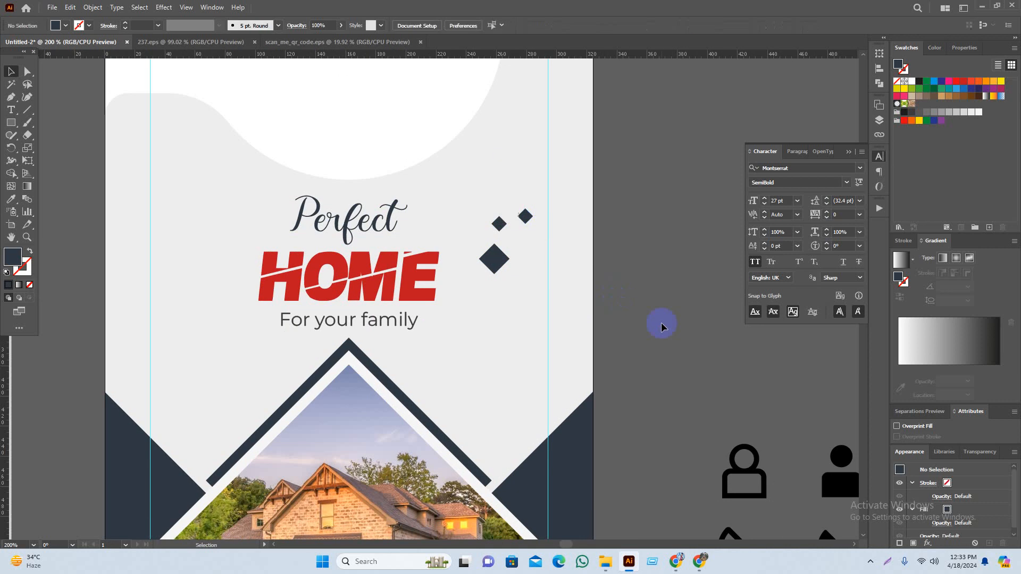
scroll(665, 326, "left", 2)
Duplicate a small diamond and place the copy to the right of the large diamond
left_click(553, 264)
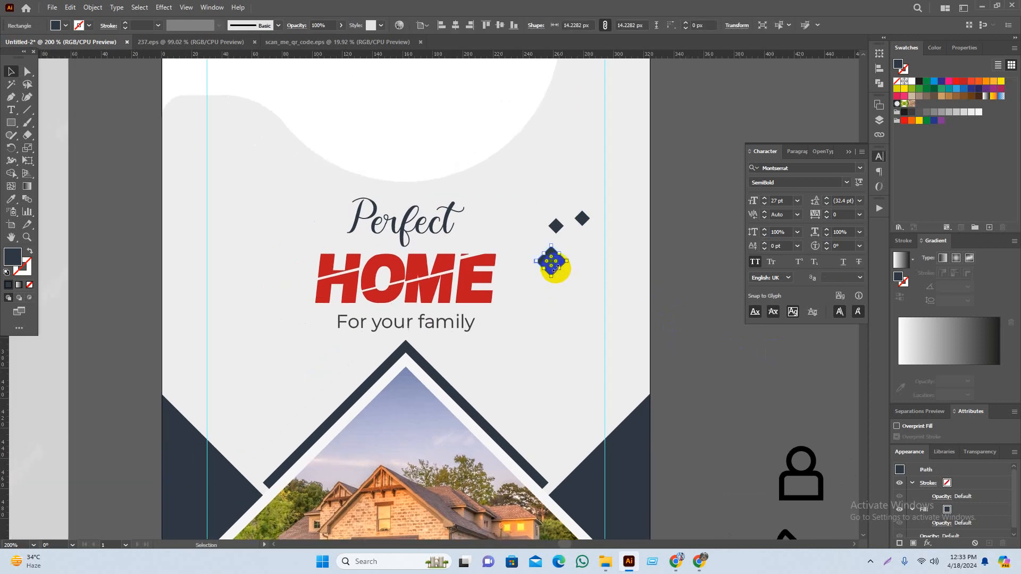
left_click_drag(581, 218, 570, 300)
left_click(699, 344)
scroll(695, 351, "left", 1)
scroll(693, 349, "down", 1)
scroll(565, 303, "up", 3)
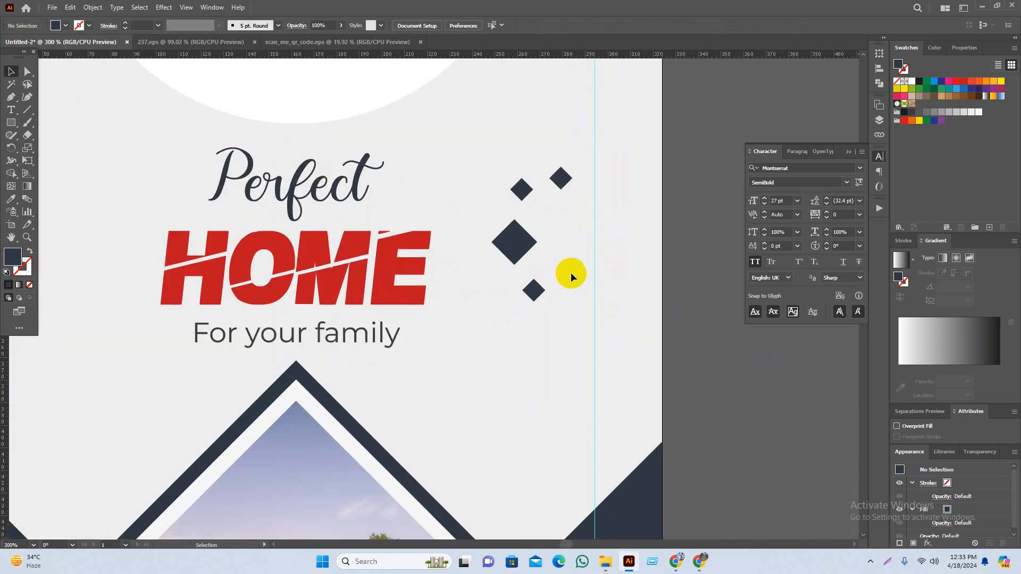
left_click_drag(537, 296, 585, 293)
left_click(694, 346)
scroll(694, 346, "left", 1)
scroll(692, 346, "down", 1)
left_click_drag(748, 395, 768, 387)
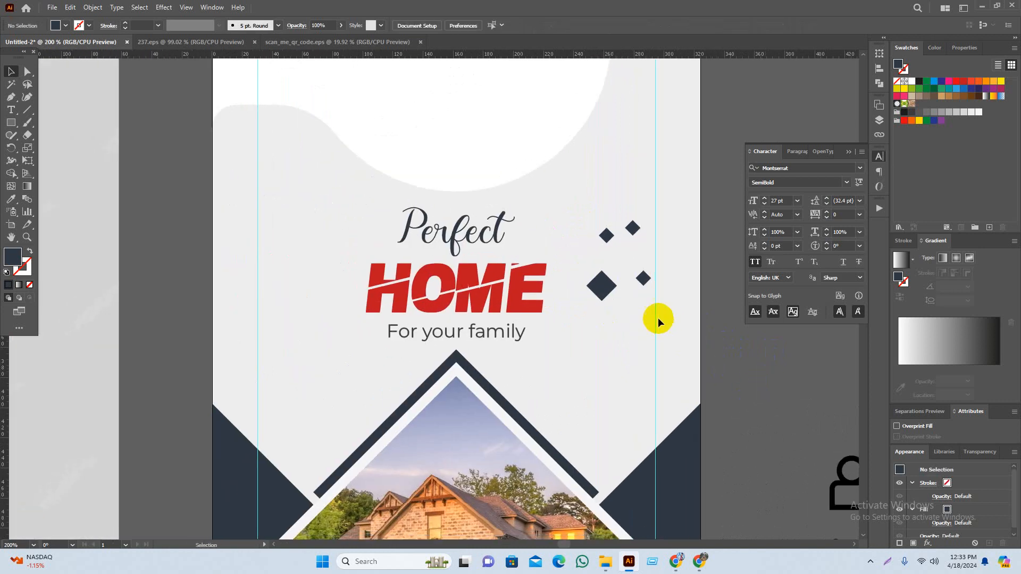
Spread the three small diamonds farther from the large one, two above it and one at its lower right
left_click_drag(647, 285, 647, 313)
left_click_drag(633, 229, 646, 202)
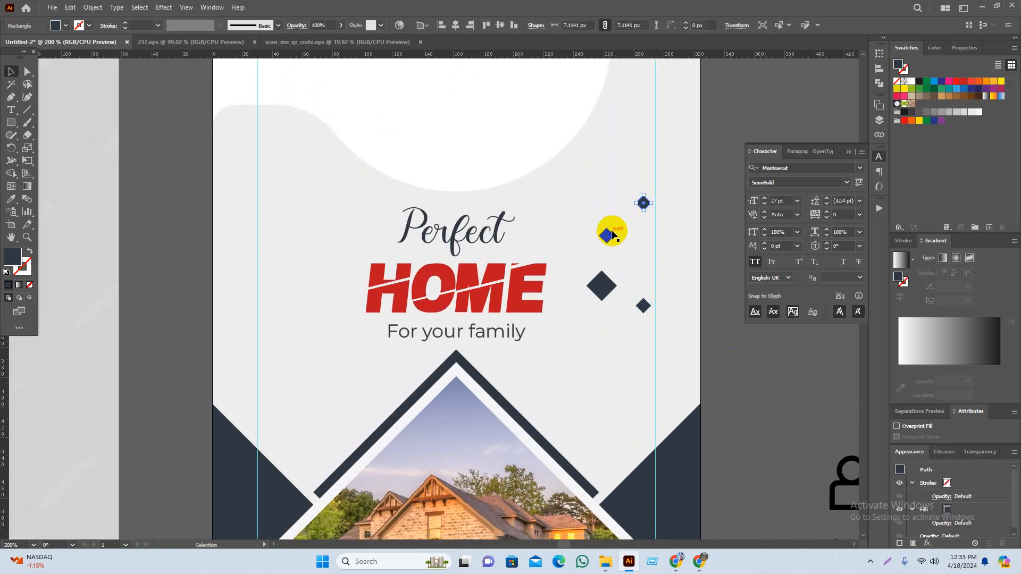
left_click_drag(607, 238, 607, 229)
left_click(730, 364)
left_click_drag(724, 378, 759, 368)
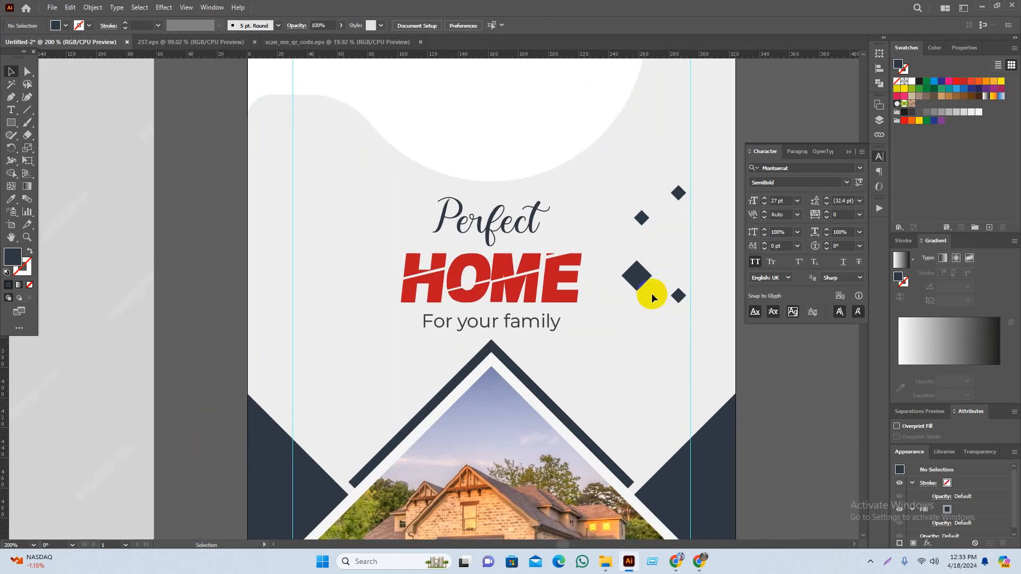
left_click(649, 292)
left_click(677, 294, "shift")
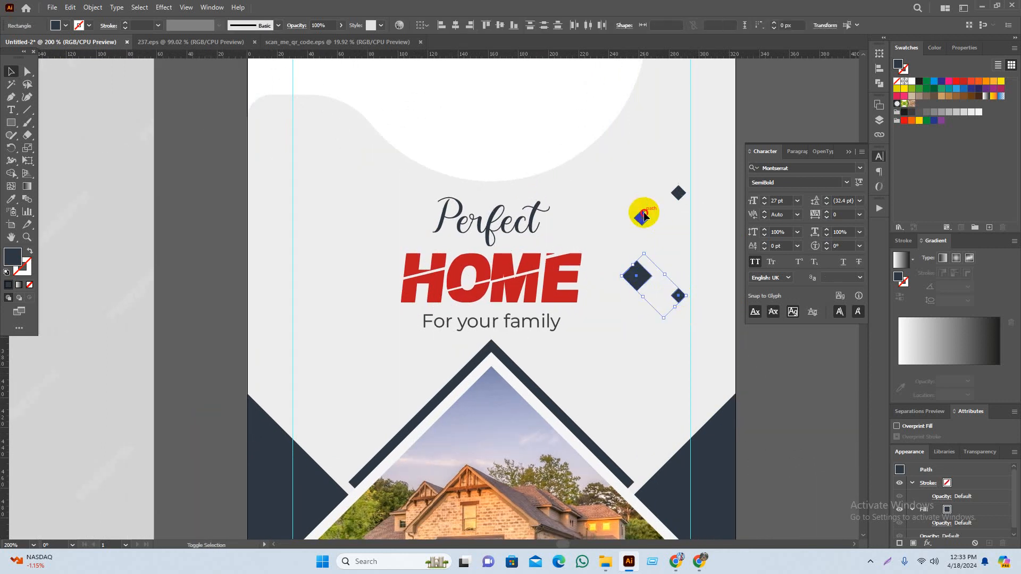
left_click(642, 215, "shift")
double_click(679, 196)
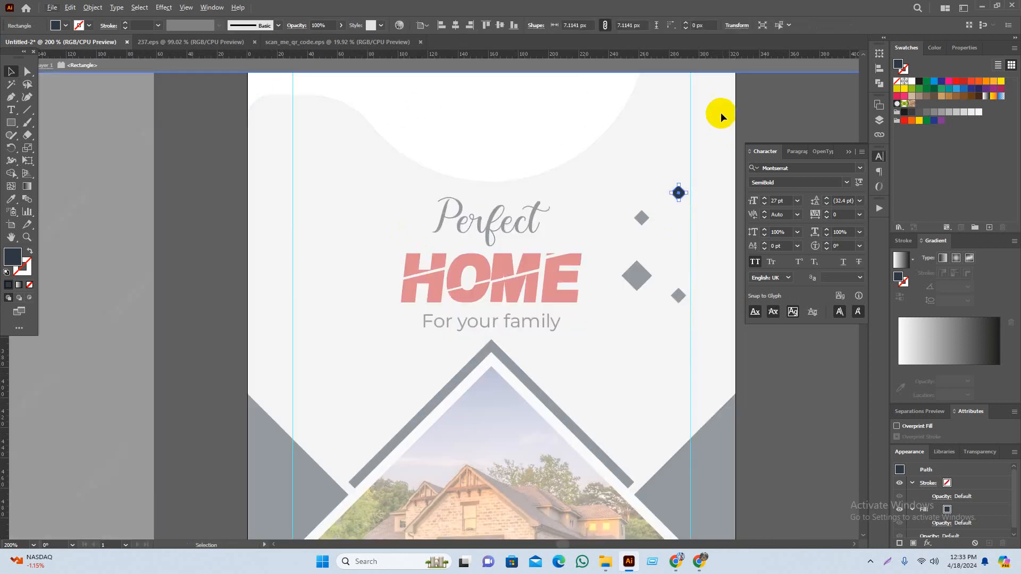
double_click(708, 75)
Copy the cluster of four navy diamonds from the right of the HOME title to its left
left_click_drag(622, 177, 708, 318)
left_click(700, 219)
left_click_drag(706, 191, 638, 324)
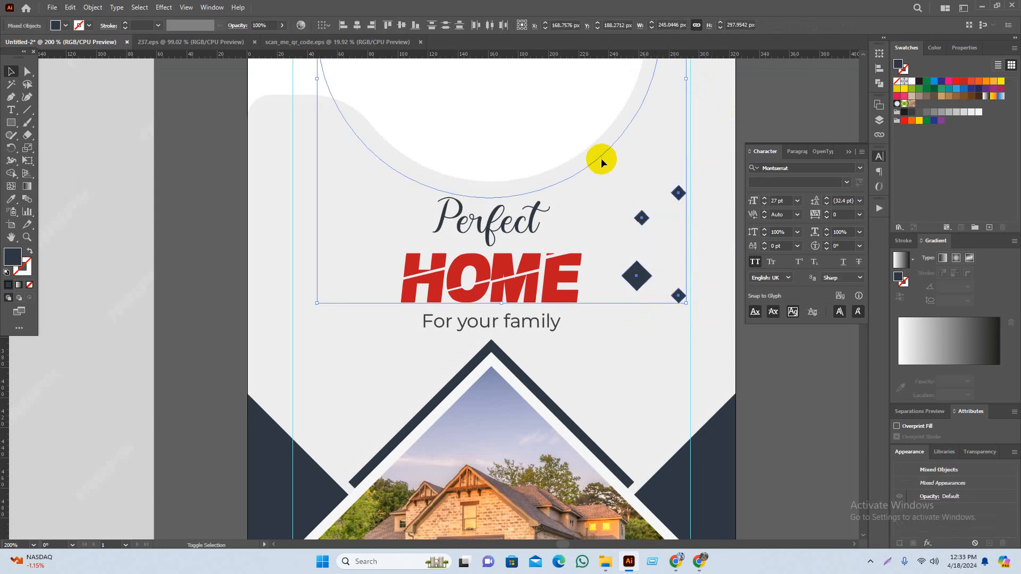
left_click_drag(678, 146, 672, 308)
left_click(657, 135, "shift")
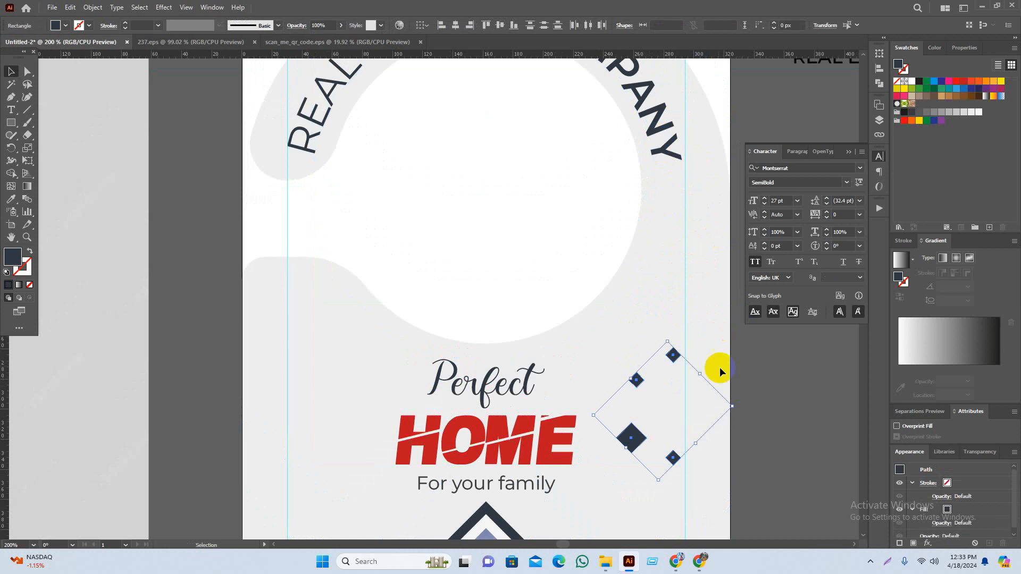
left_click_drag(671, 439, 286, 368)
left_click(838, 425)
Recolour the middle and lowest small diamonds on both sides of the title with the red sampled from HOME
left_click_drag(740, 382, 738, 330)
scroll(733, 327, "down", 1)
left_click_drag(765, 394, 699, 312)
scroll(745, 335, "down", 1)
left_click_drag(698, 228, 665, 209)
scroll(485, 136, "up", 1)
left_click_drag(650, 334, 640, 319)
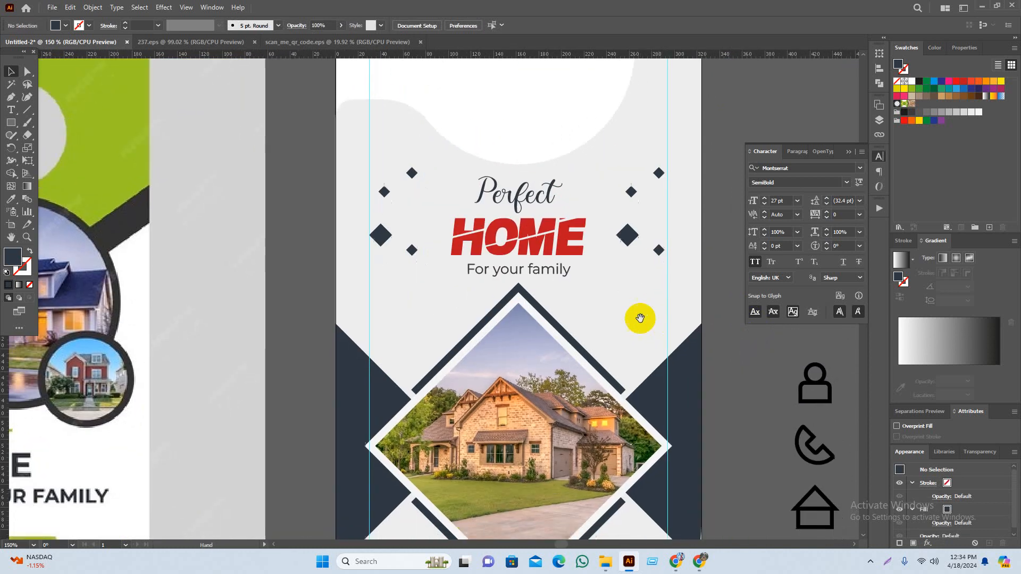
left_click(658, 249)
key("i")
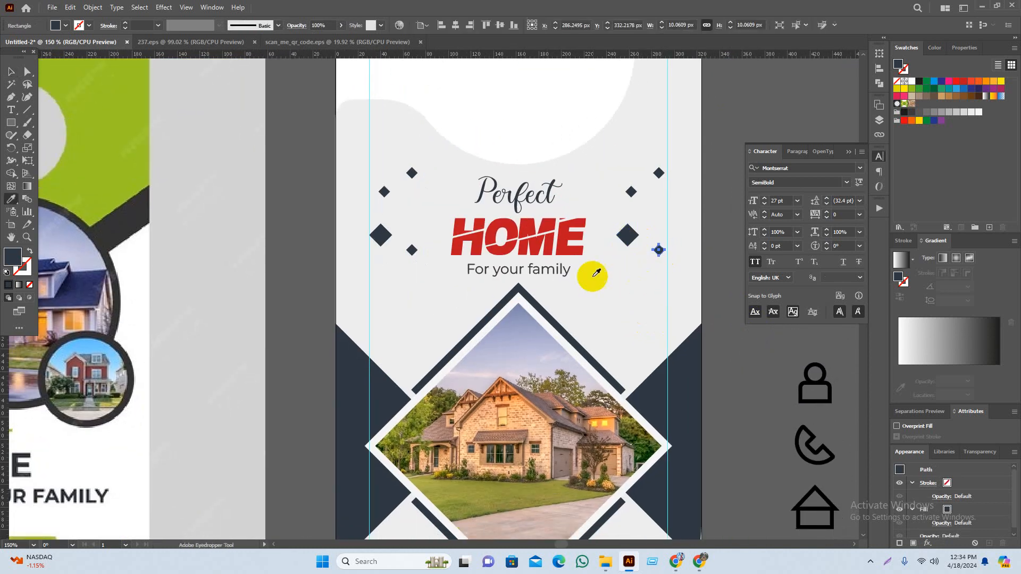
left_click(575, 247)
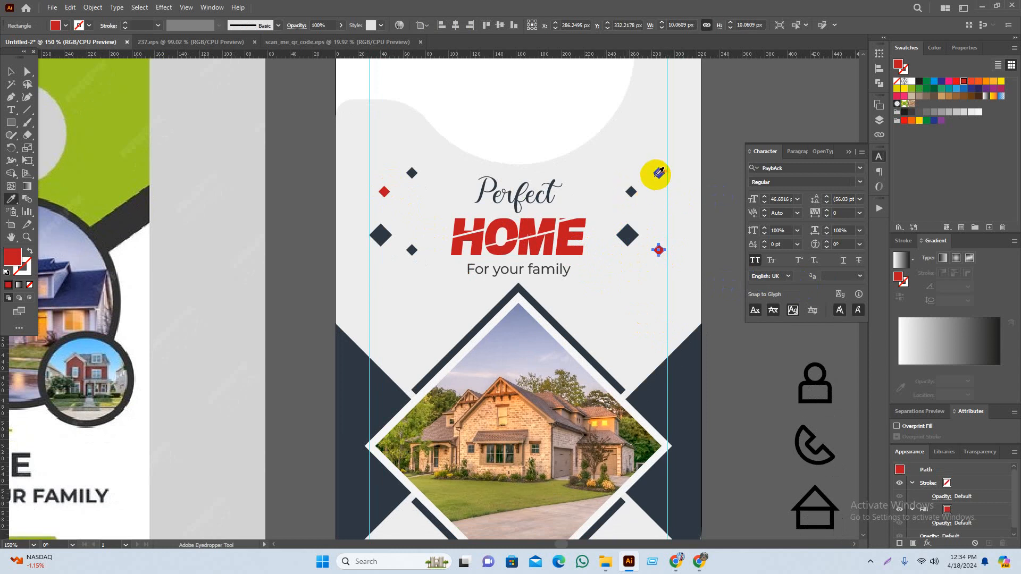
left_click(631, 192, "alt")
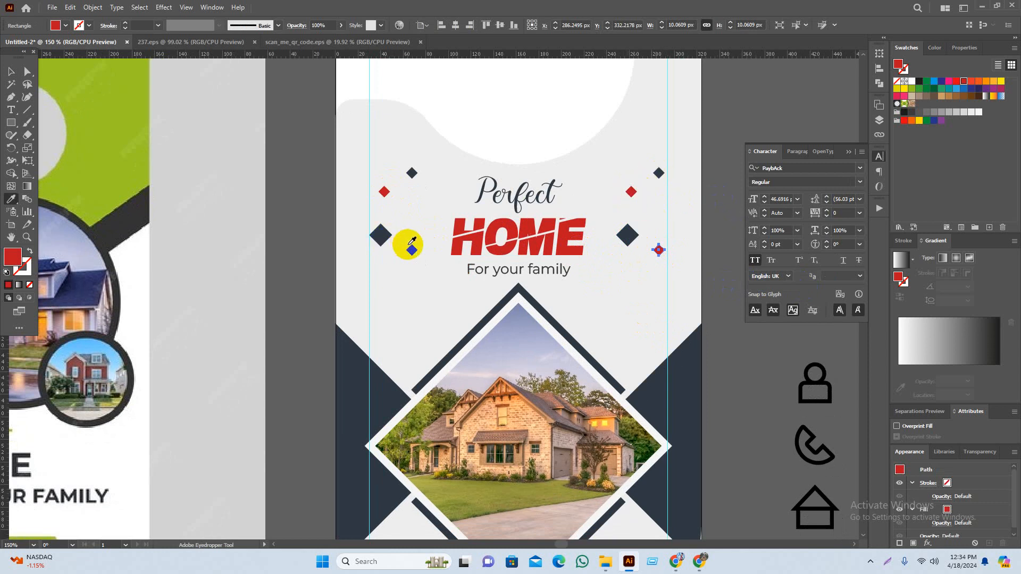
left_click(412, 248, "alt")
key("v")
left_click(729, 246)
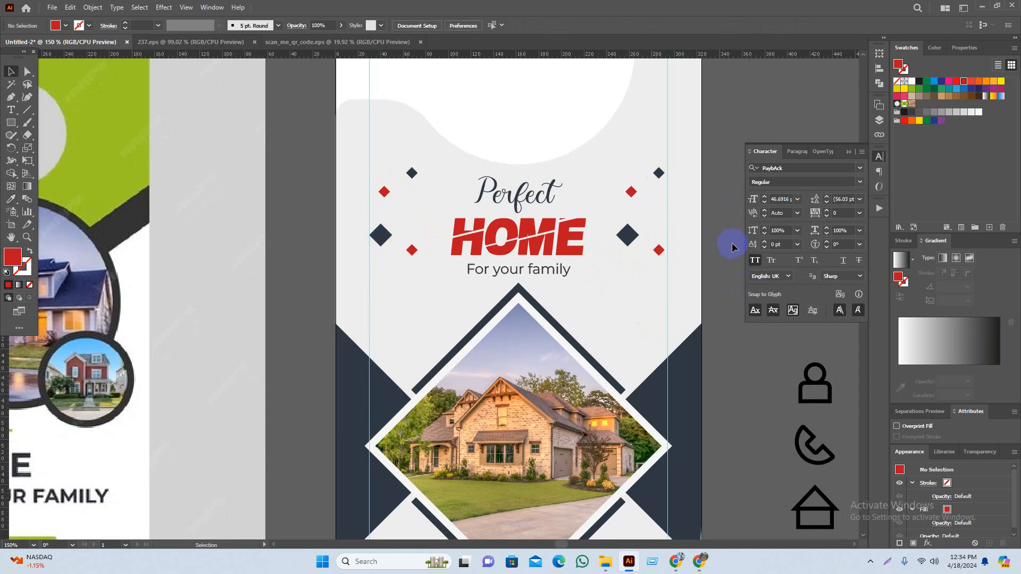
Delete the spare company-name text, the icon set and the green door-hanger reference image beside the artboard
scroll(682, 305, "down", 1)
left_click_drag(722, 328, 631, 310)
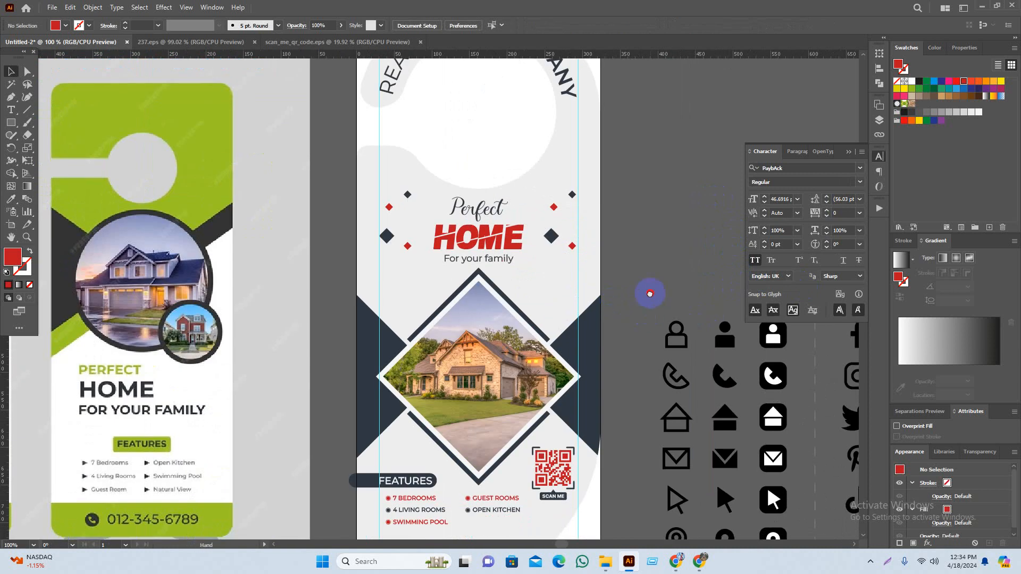
scroll(638, 285, "down", 2)
scroll(620, 263, "down", 2)
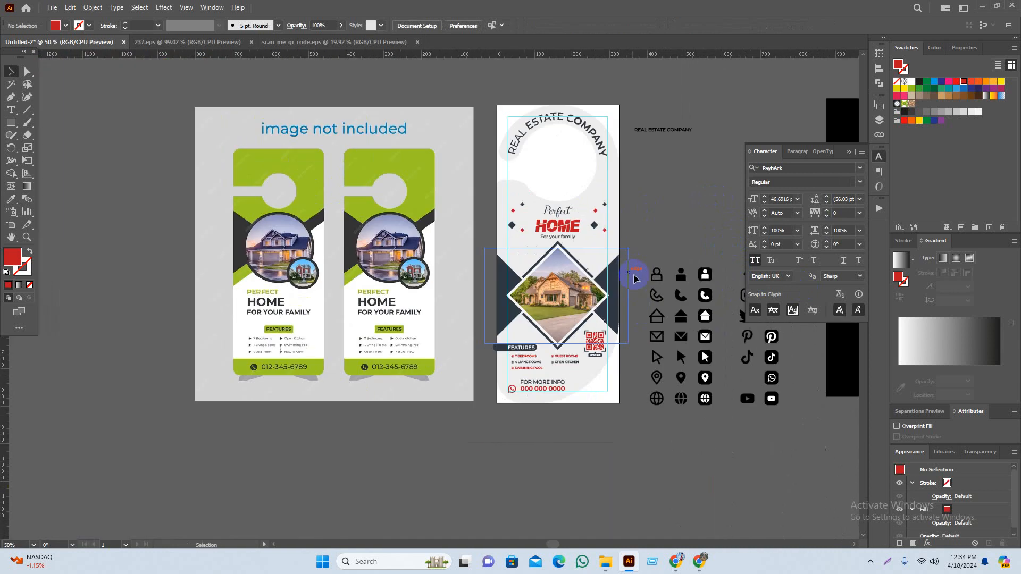
left_click_drag(633, 273, 571, 217)
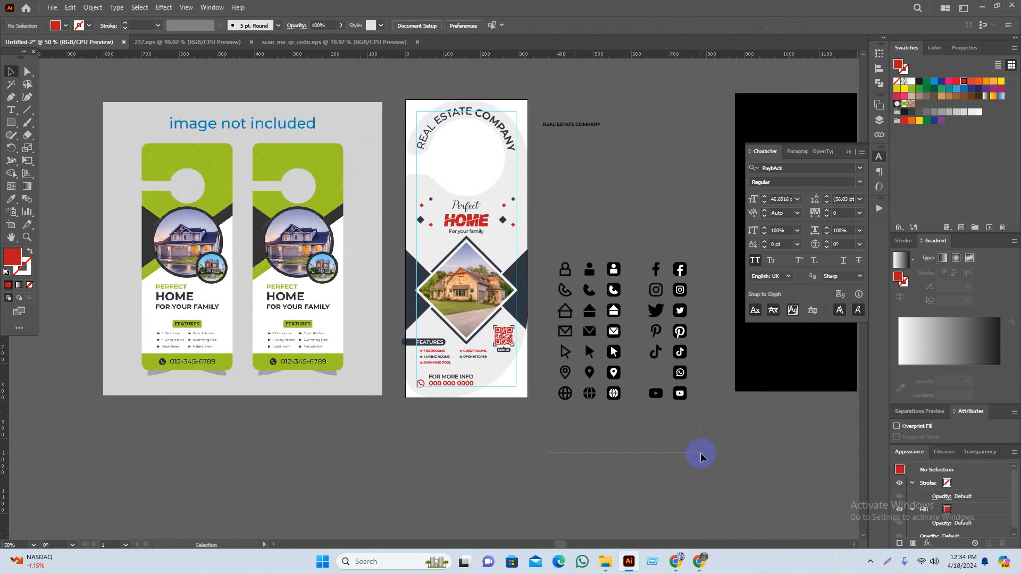
left_click_drag(701, 457, 700, 441)
key("Delete")
left_click_drag(421, 411, 438, 433)
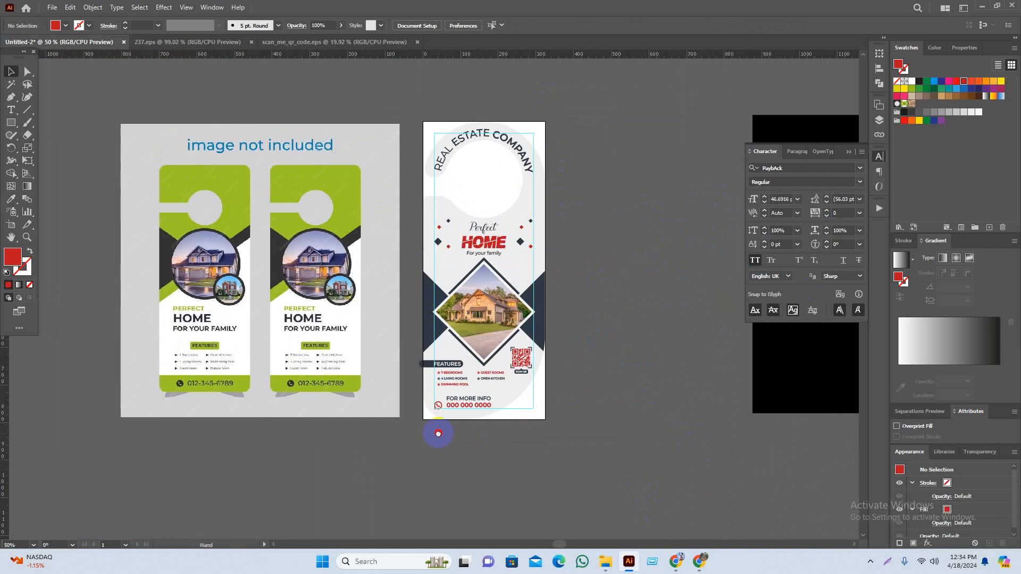
left_click(278, 270)
key("Delete")
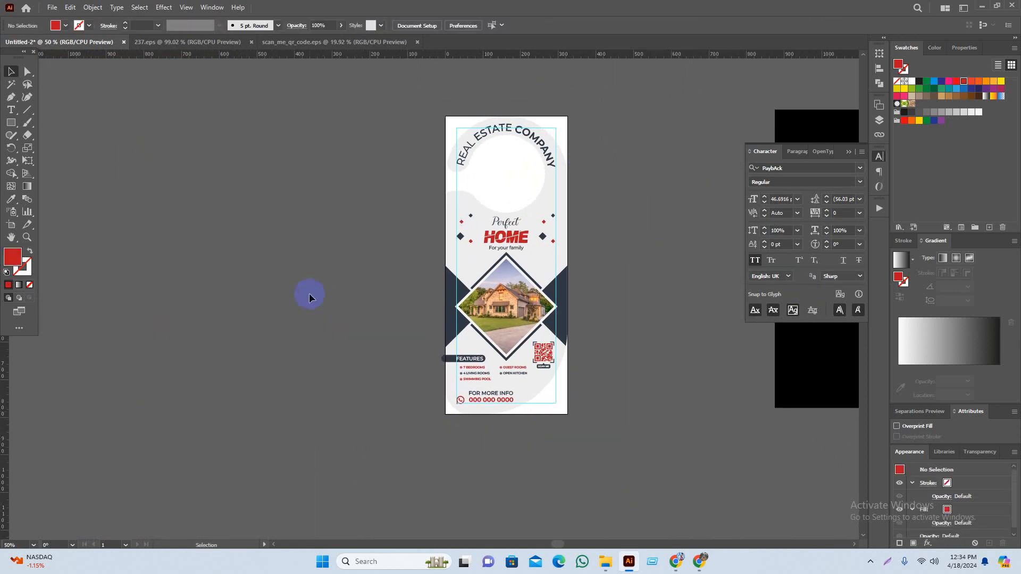
Delete the leftover dark grey hanger shapes on both sides of the artboard
left_click_drag(341, 319, 110, 311)
scroll(506, 282, "down", 4)
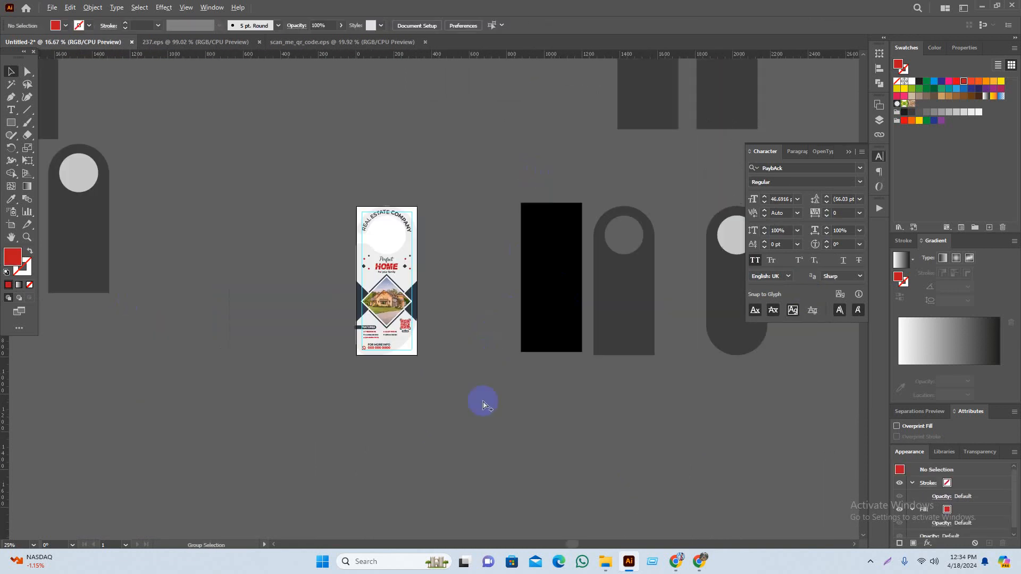
left_click_drag(479, 416, 497, 430)
left_click_drag(296, 277, 182, 383)
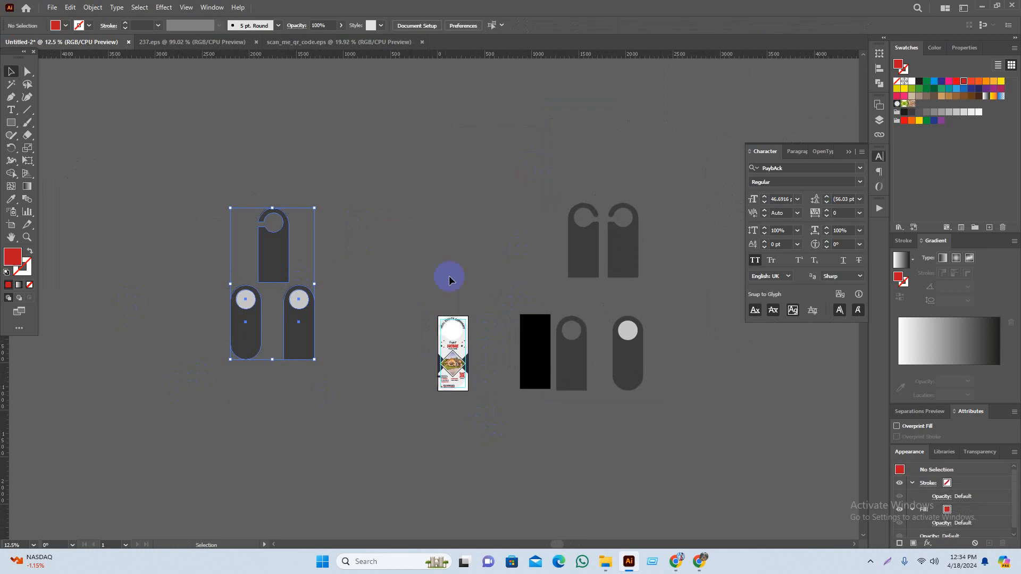
key("Delete")
left_click_drag(625, 290, 688, 471)
key("Delete")
Unlock all objects and lock the light grey hanger background again
scroll(426, 415, "up", 3)
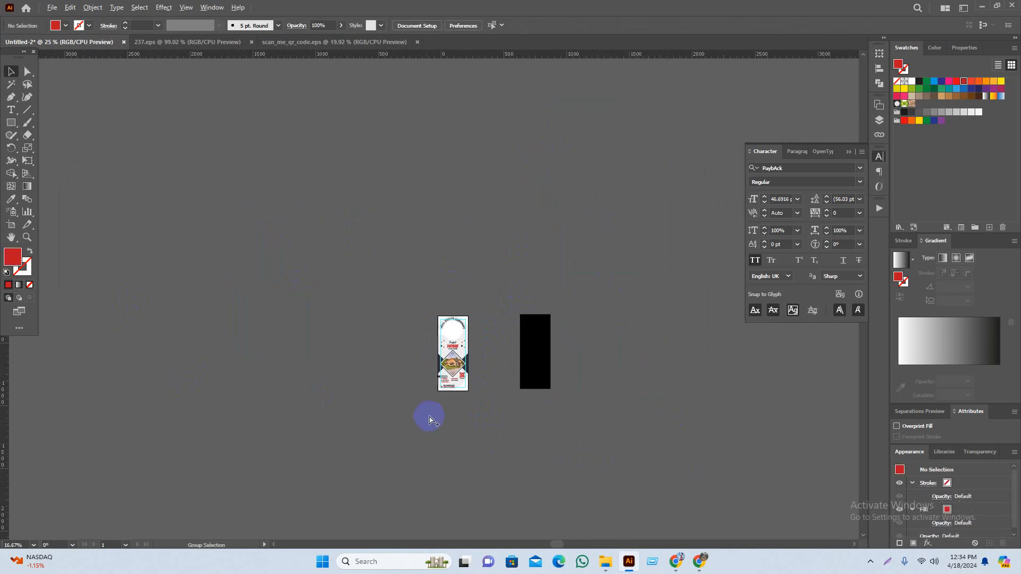
key("ctrl+alt+2")
left_click(558, 311)
left_click_drag(559, 310, 583, 354)
scroll(500, 297, "up", 2)
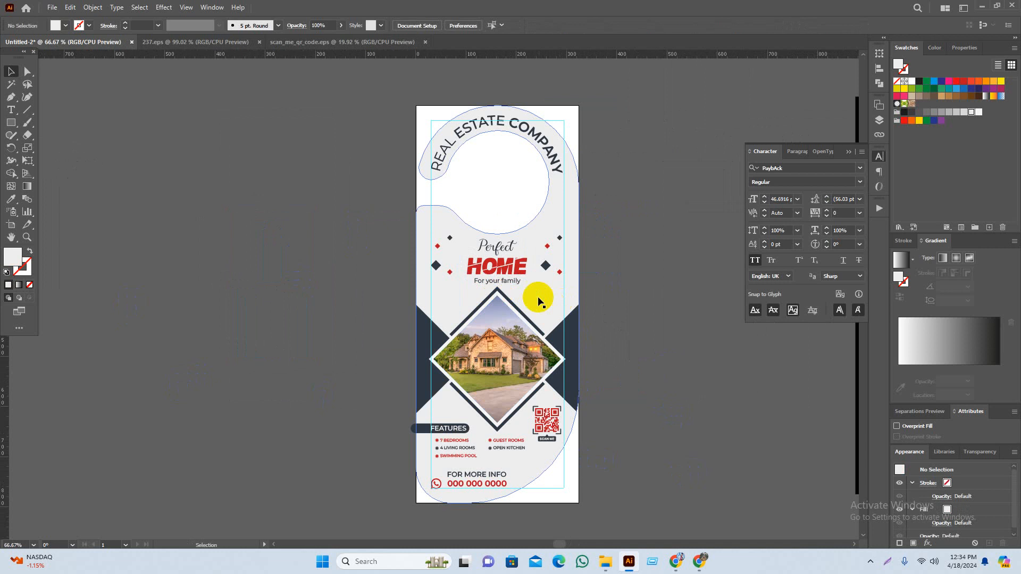
left_click(430, 290)
key("ctrl+2")
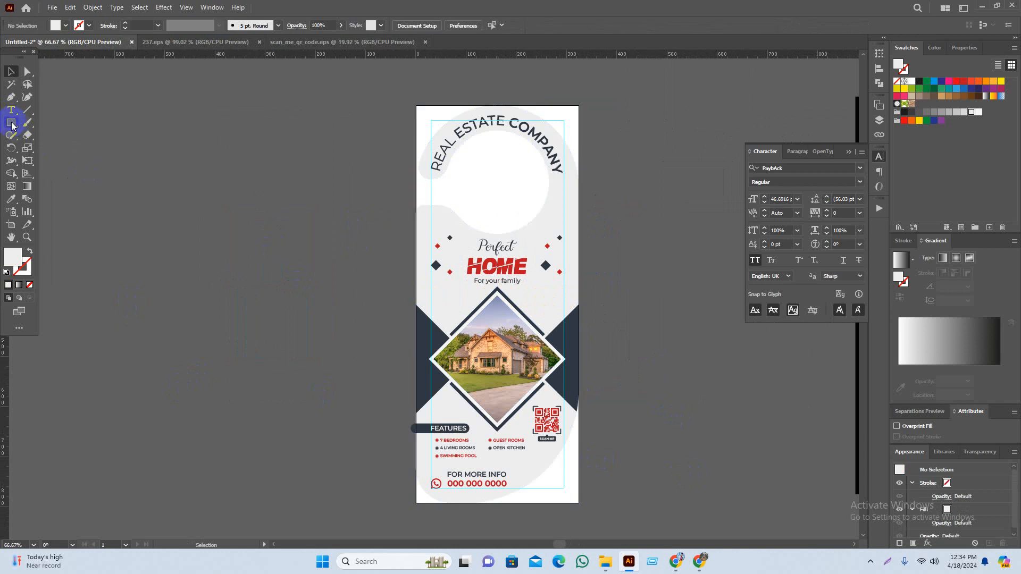
Draw a light grey square of about 17 px beside the artboard and turn its fill into a 1 pt outline
left_click_drag(173, 226, 177, 209)
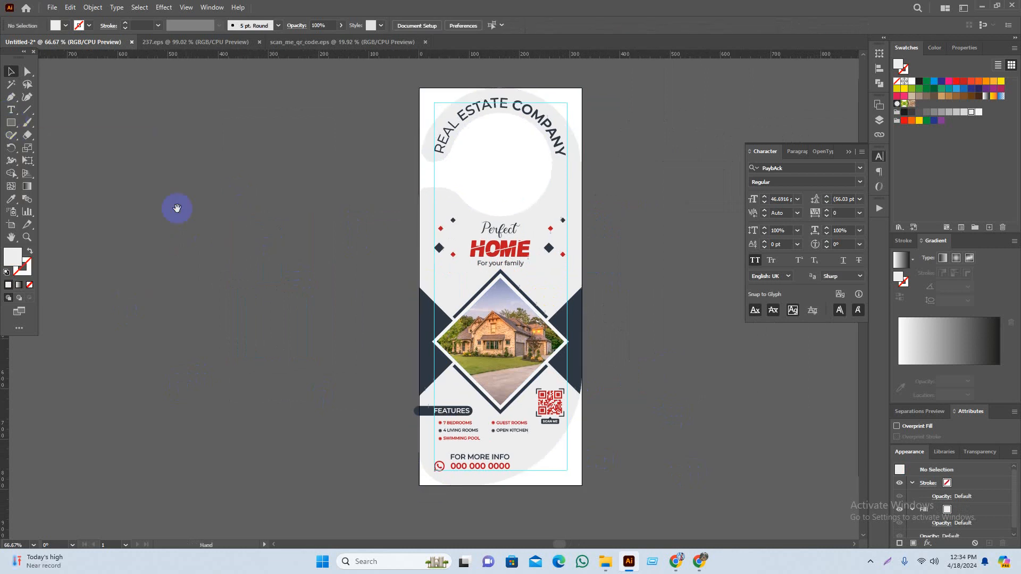
key("m")
left_click_drag(274, 227, 279, 222)
key("v")
left_click(314, 285)
scroll(292, 264, "left", 2)
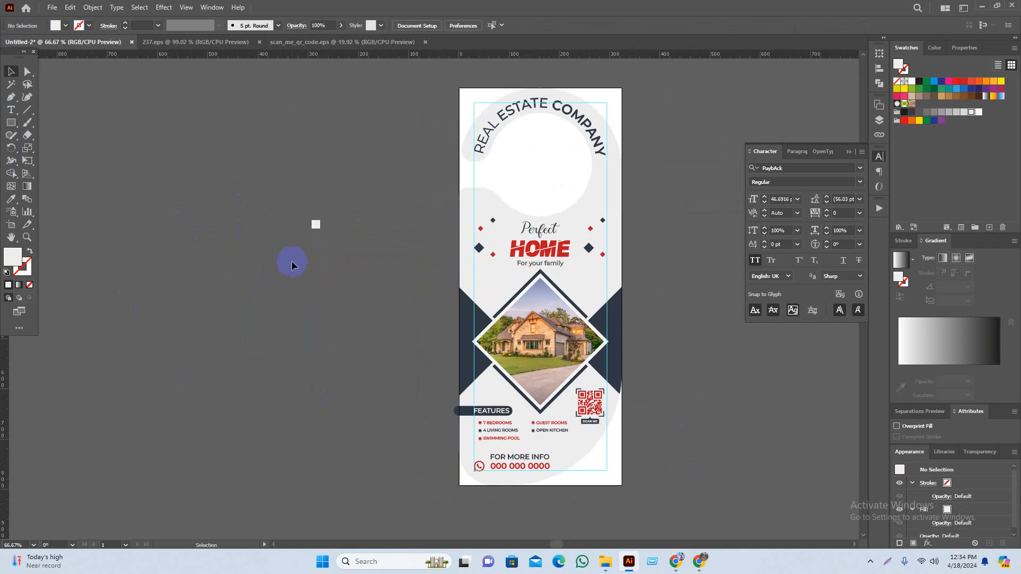
scroll(317, 225, "up", 5)
left_click(300, 227)
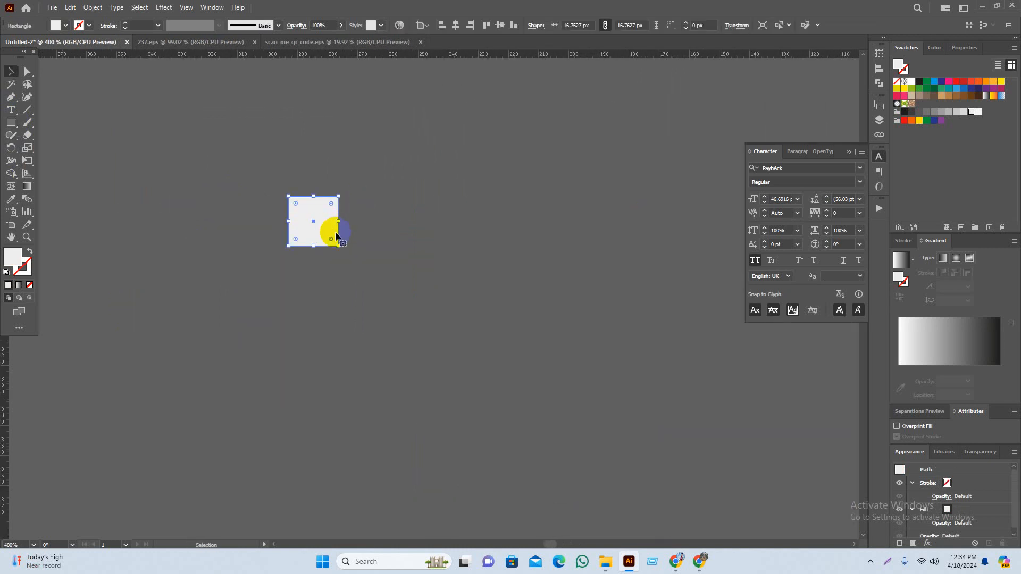
left_click(32, 253)
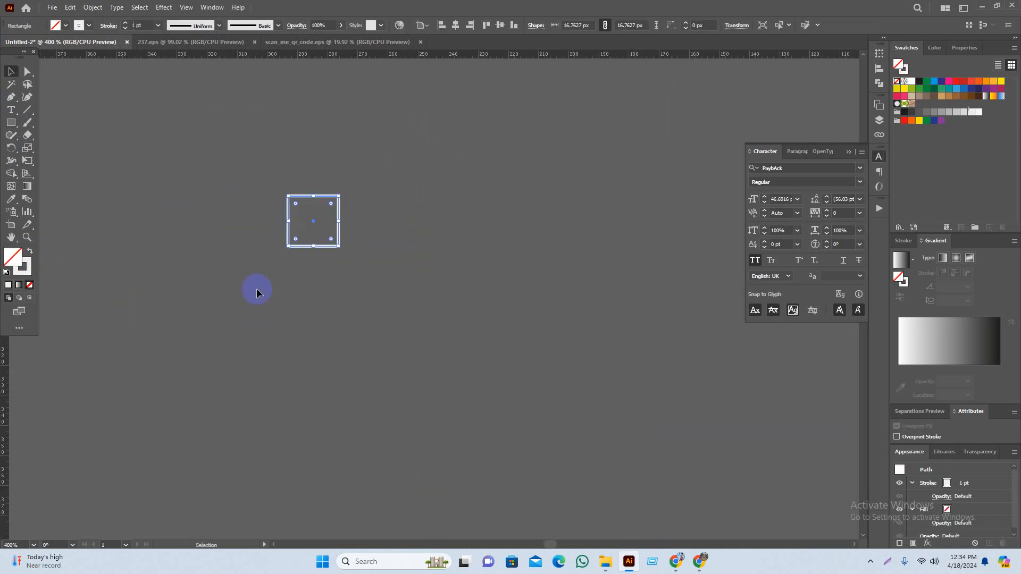
Rotate the outlined square into a diamond and save it as a pattern swatch
left_click_drag(341, 249, 495, 329)
left_click(390, 293)
scroll(333, 253, "down", 3)
left_click_drag(497, 357, 407, 284)
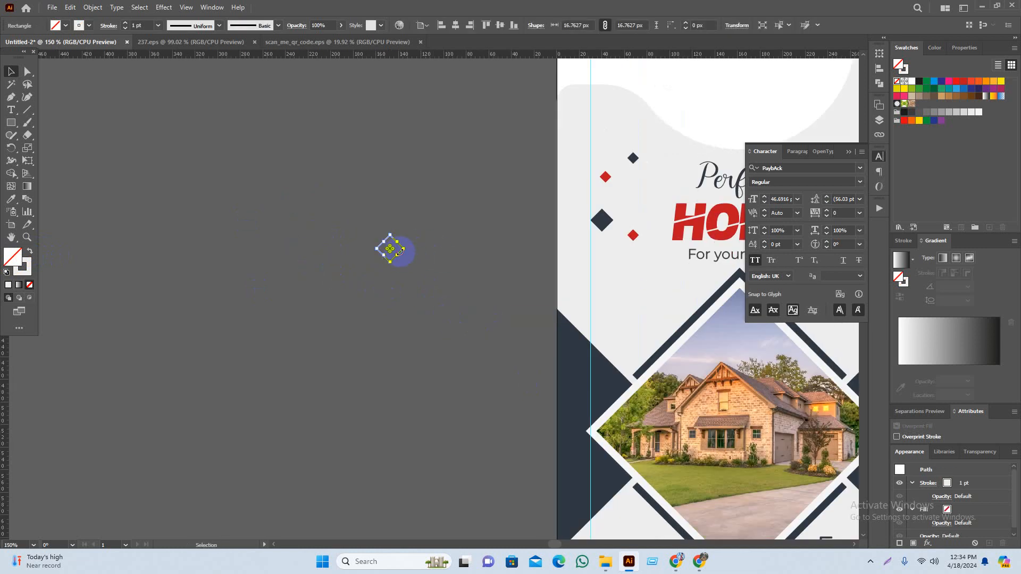
left_click(413, 265)
left_click_drag(400, 258, 927, 110)
Fill a copy of the hanger background, lying over the original, with the new diamond pattern swatch
left_click_drag(464, 340, 317, 326)
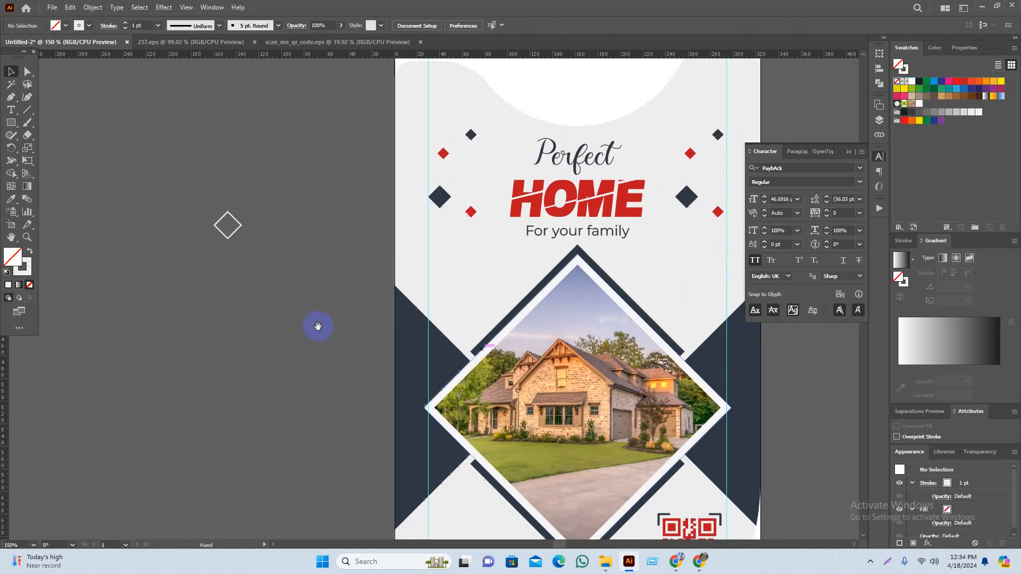
left_click_drag(590, 310, 532, 302)
left_click(397, 260)
scroll(398, 260, "down", 1)
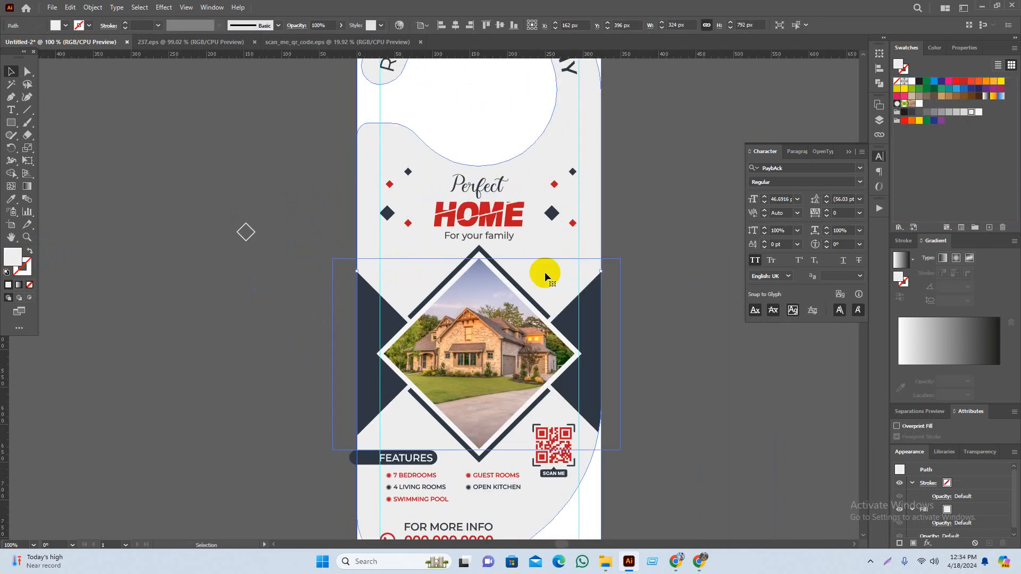
left_click_drag(648, 230, 640, 265)
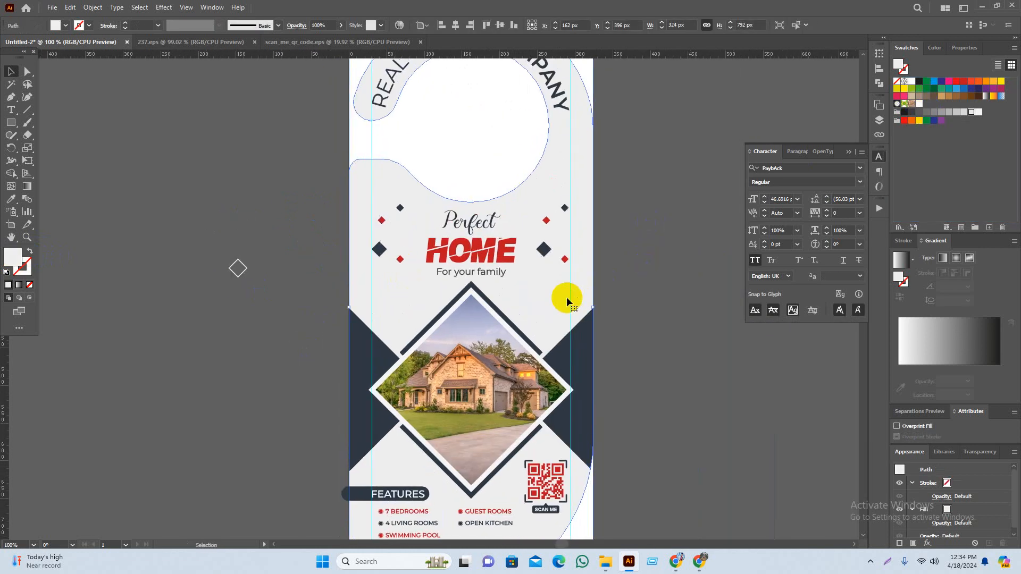
left_click(634, 298)
left_click_drag(550, 293, 678, 302)
key("ctrl+z")
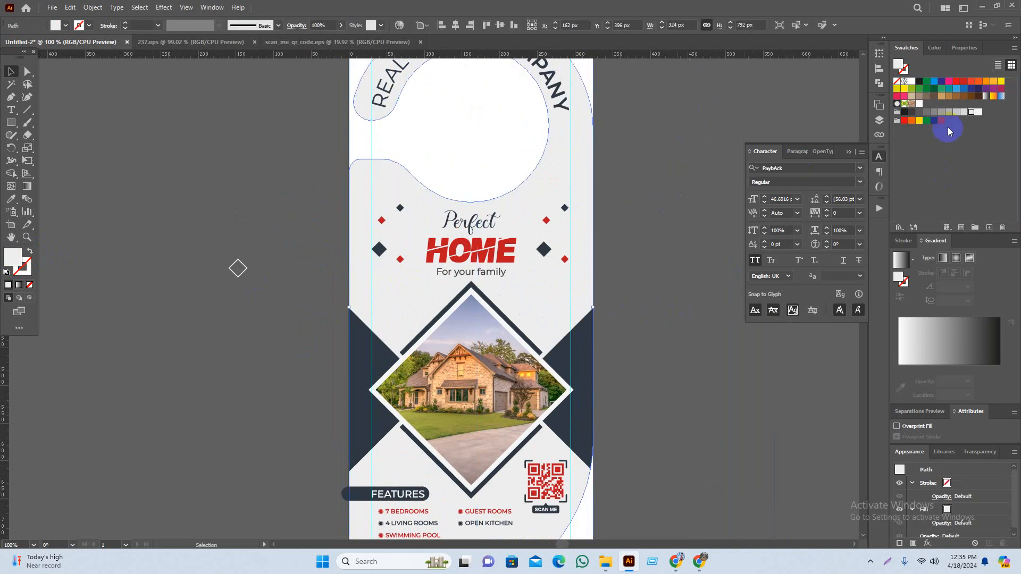
left_click(661, 305)
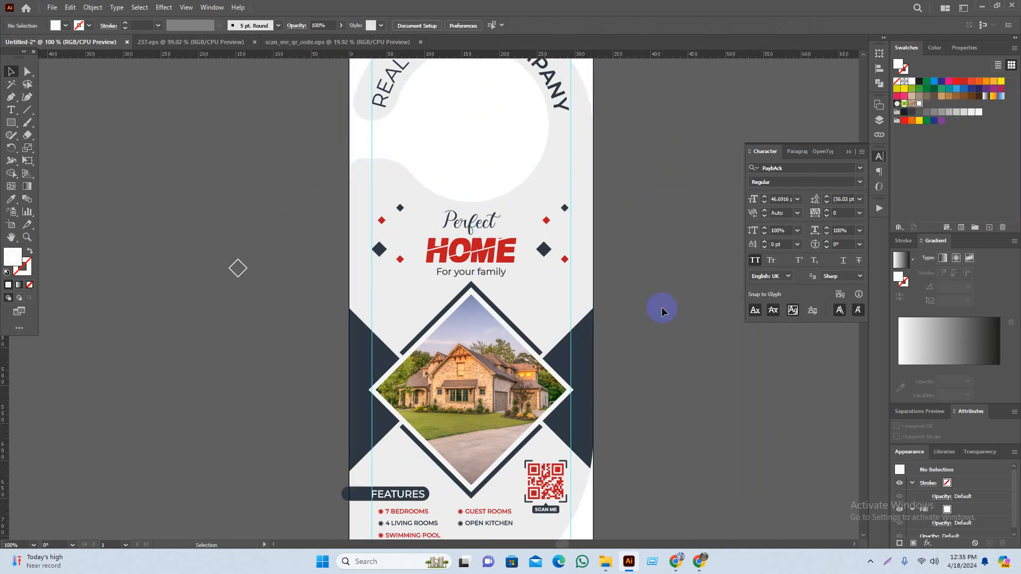
Change the grey hanger background to the lightest grey swatch and align the diamond-pattern copy over it on the artboard
left_click_drag(626, 261, 631, 265)
left_click_drag(565, 288, 687, 296)
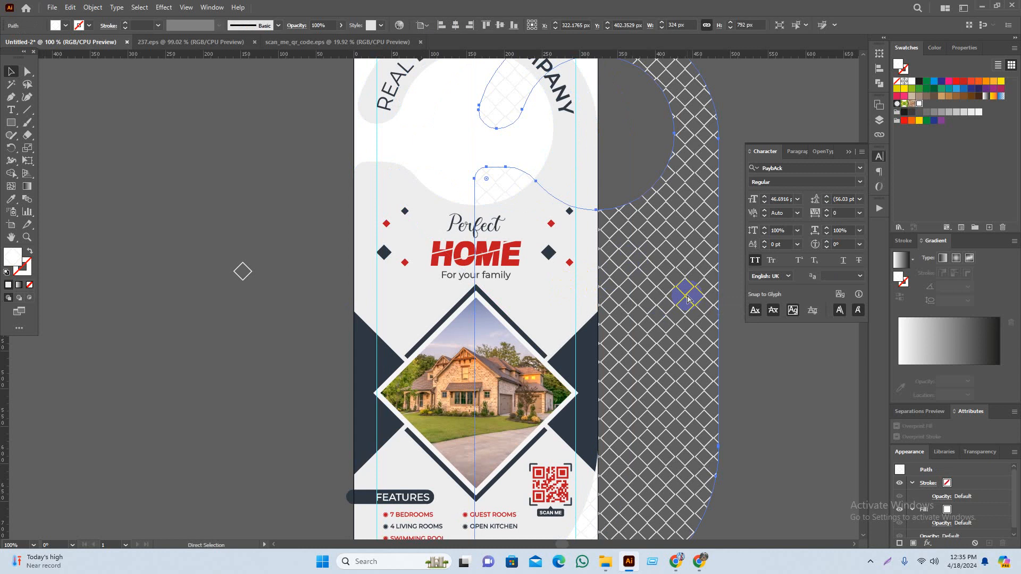
key("ctrl+z")
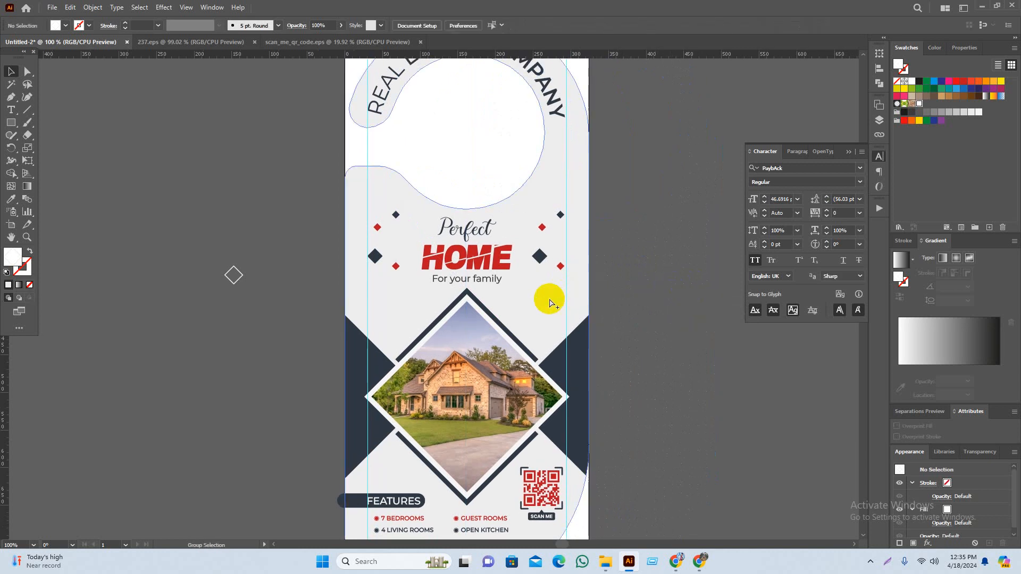
left_click_drag(547, 298, 614, 308)
left_click(364, 278)
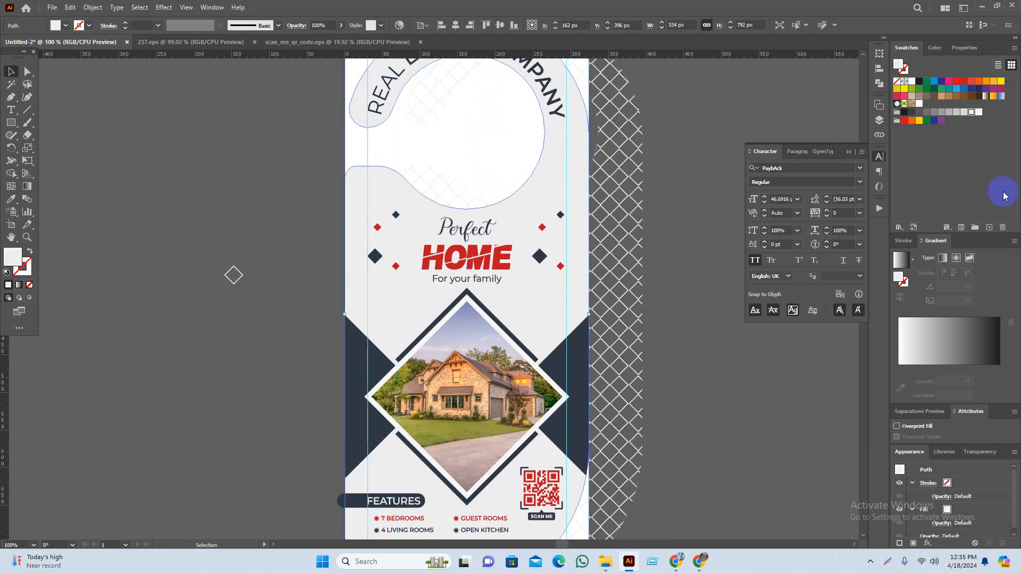
key("ctrl+d")
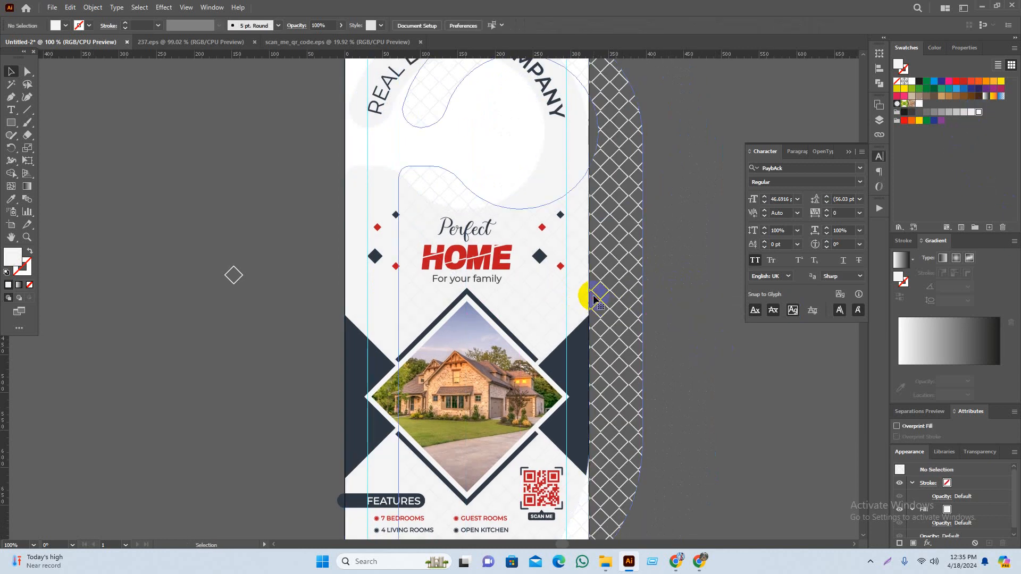
left_click(488, 31)
left_click(644, 150)
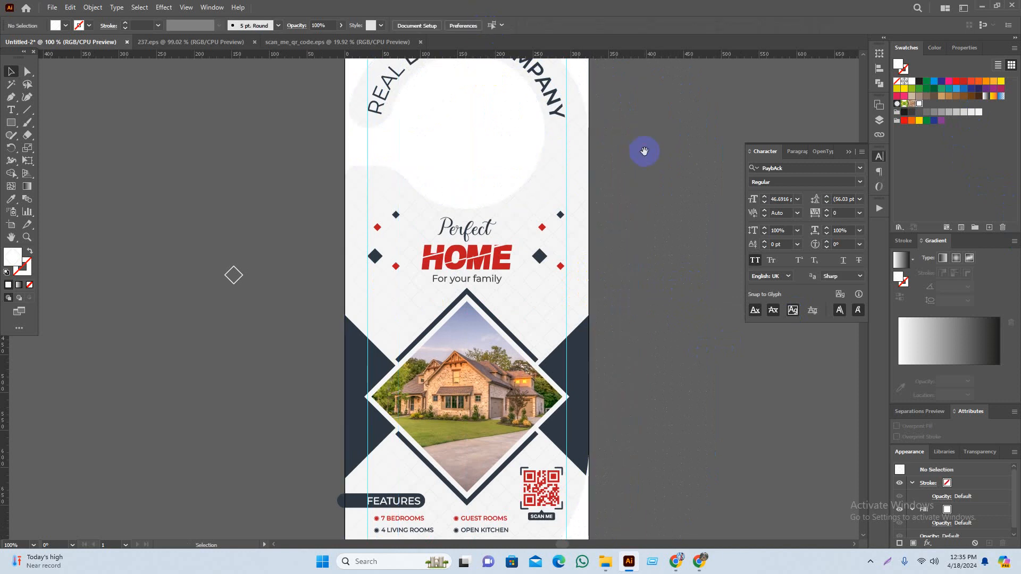
Open the diamond pattern swatch for editing and select the diamond in its tile
key("ctrl+minus")
scroll(614, 309, "up", 1)
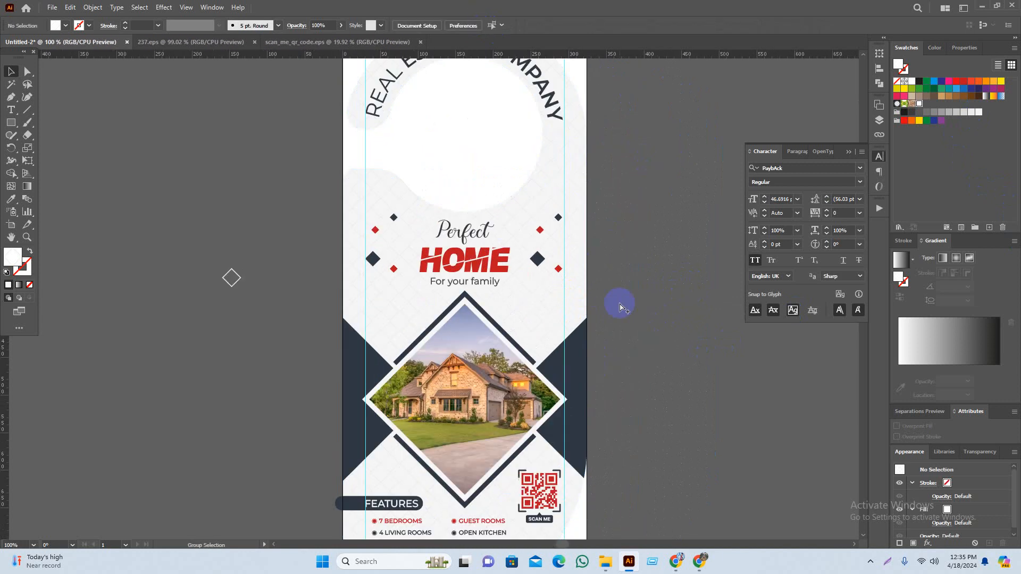
left_click_drag(655, 297, 663, 298)
left_click(585, 303)
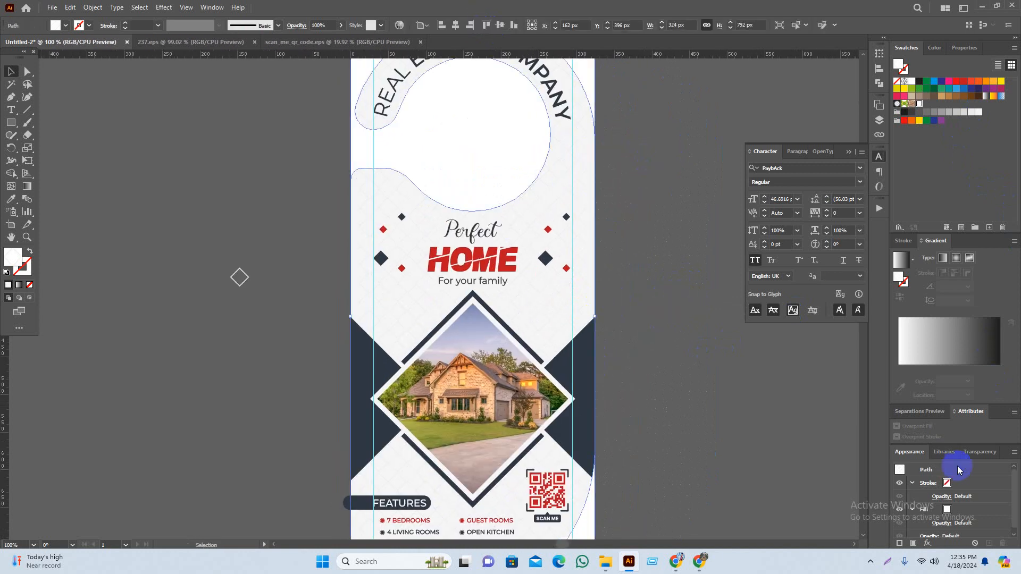
left_click(979, 452)
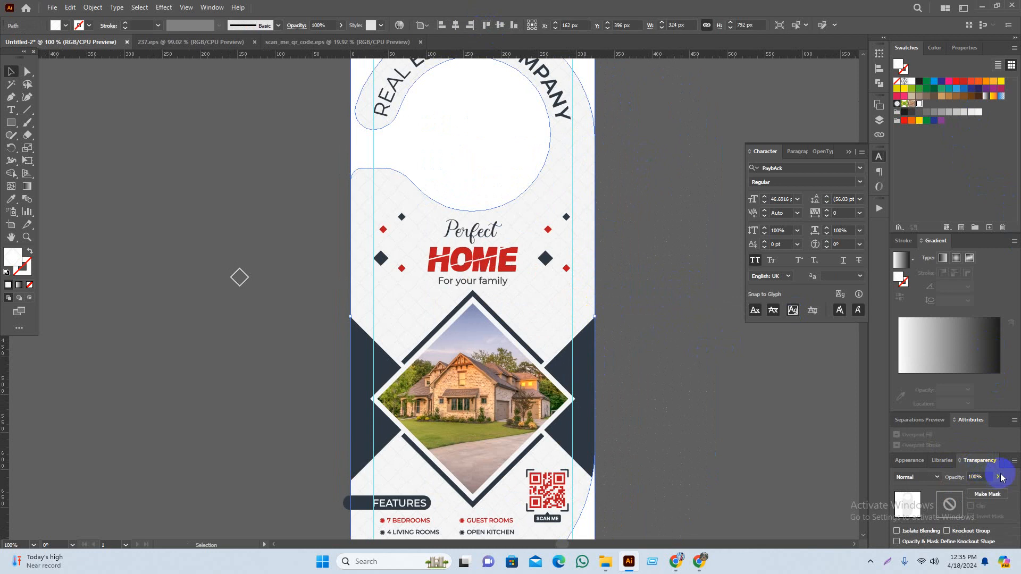
double_click(920, 105)
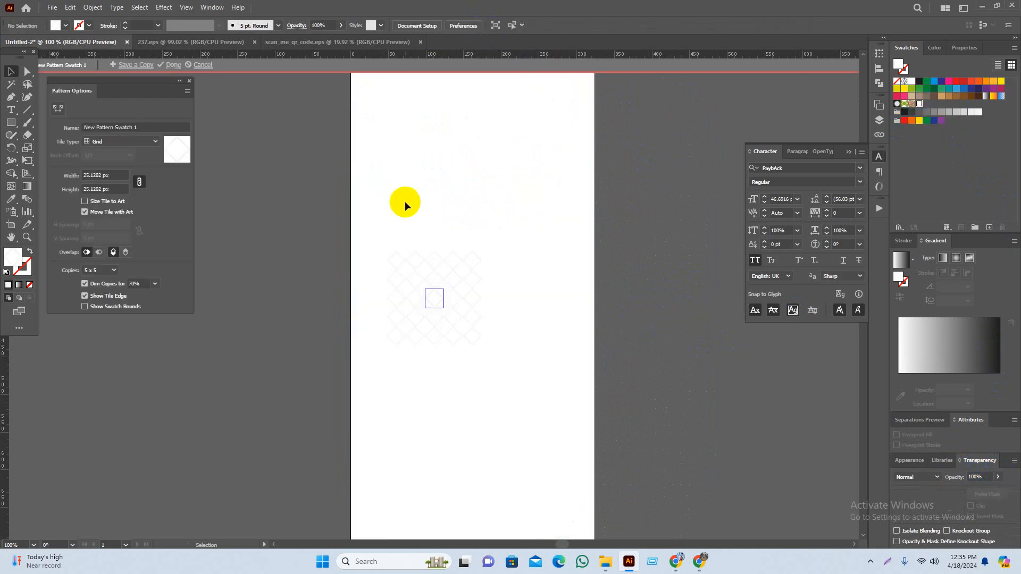
left_click_drag(446, 308, 358, 358)
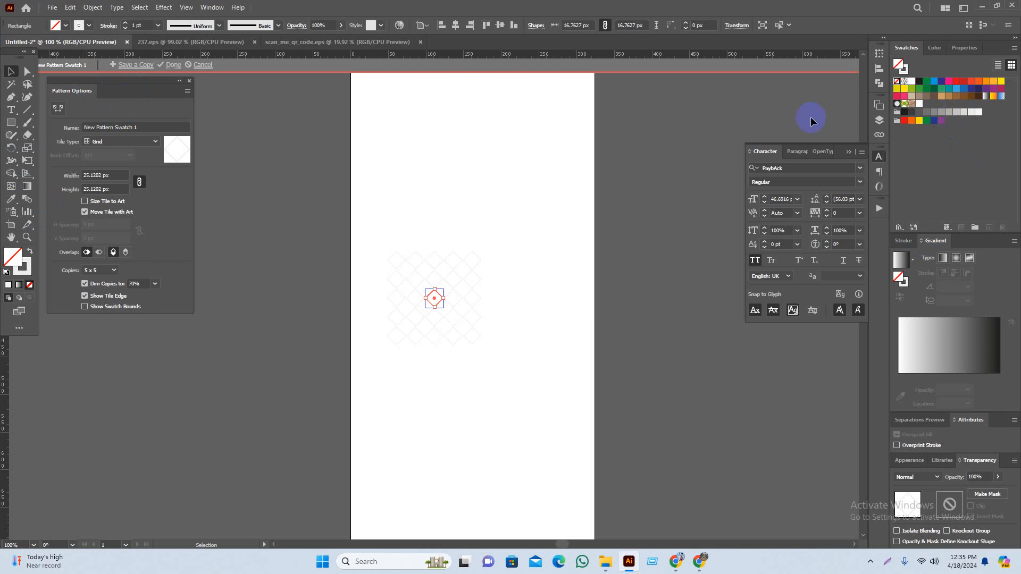
Change the pattern diamond's outline colour to dark navy #333944 and finish editing the pattern
double_click(15, 259)
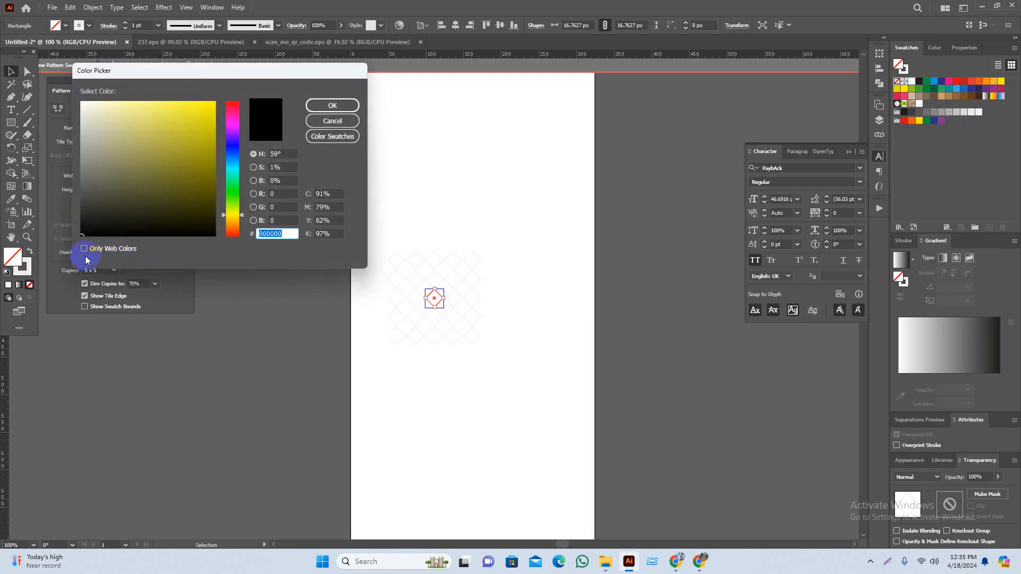
key("Escape")
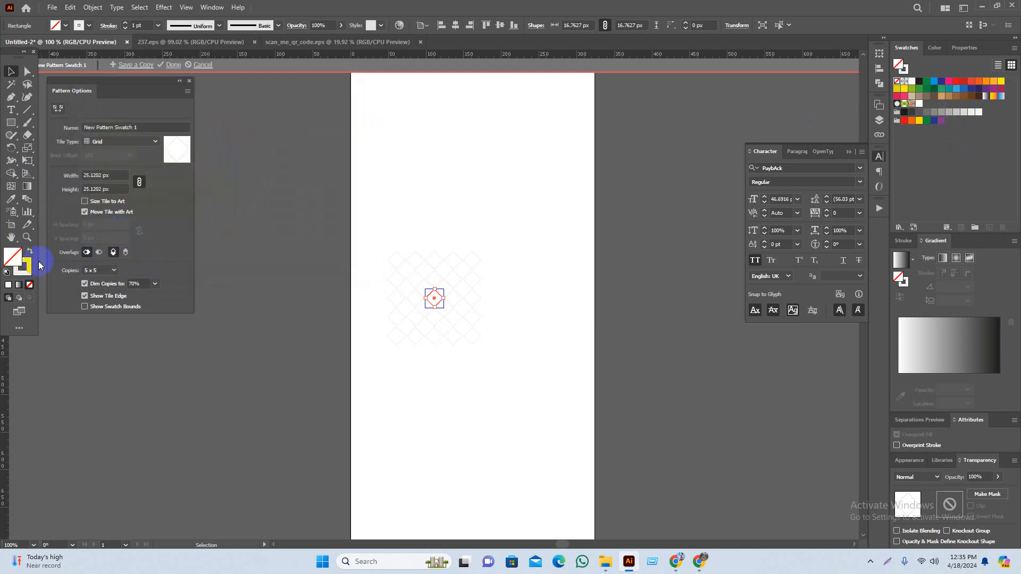
double_click(24, 267)
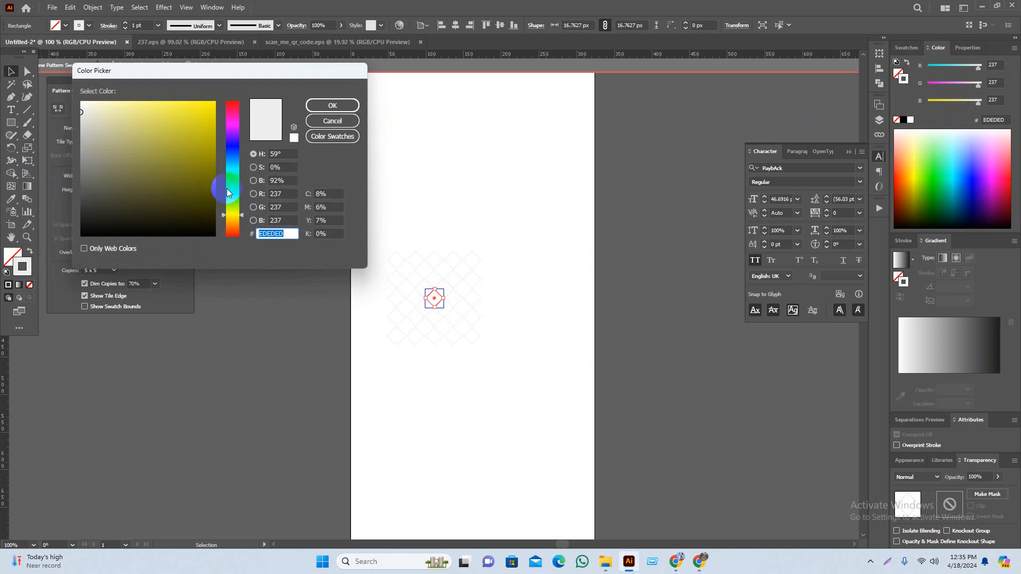
left_click_drag(233, 183, 231, 156)
left_click_drag(125, 200, 108, 198)
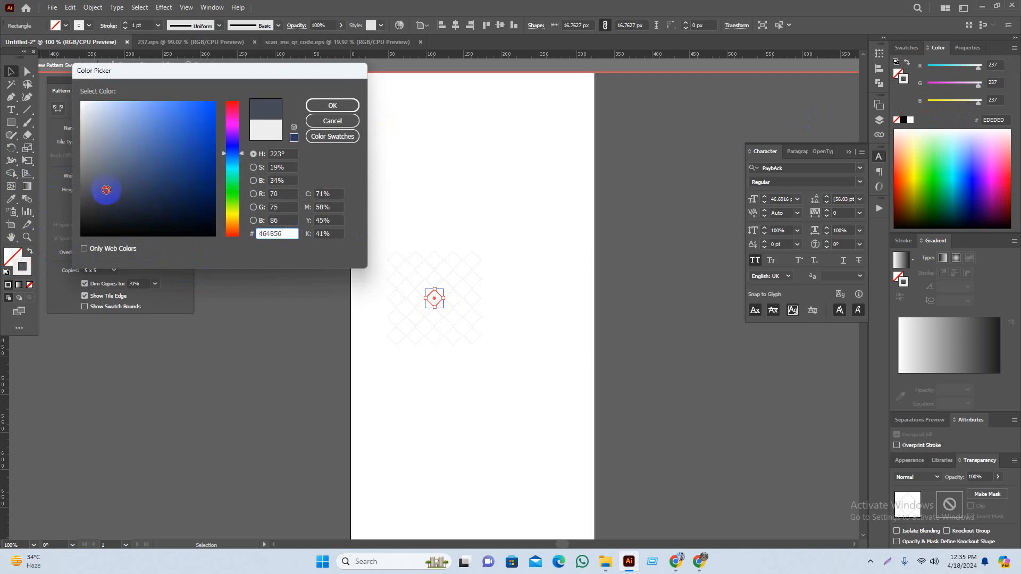
left_click_drag(106, 189, 106, 197)
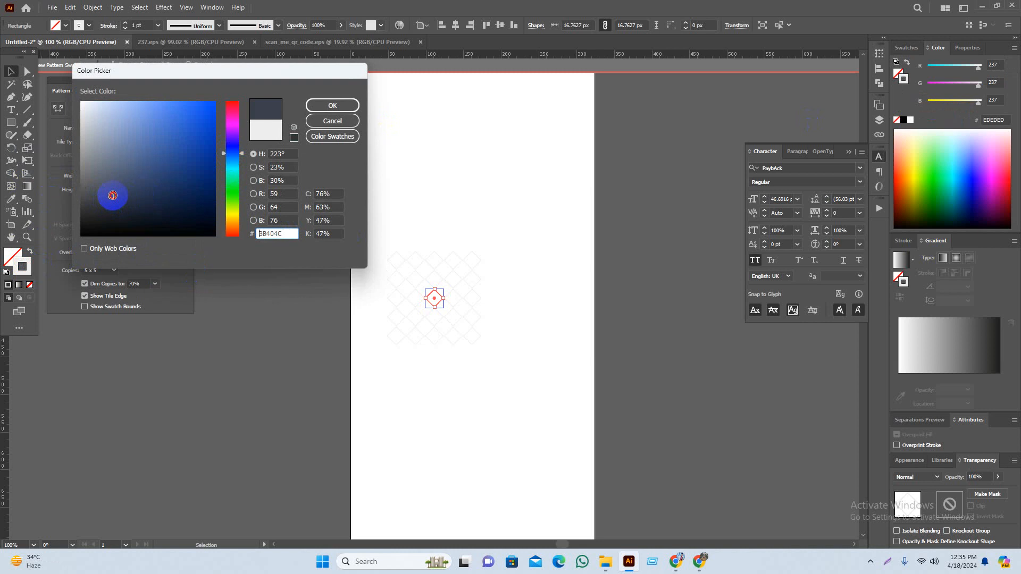
left_click(333, 105)
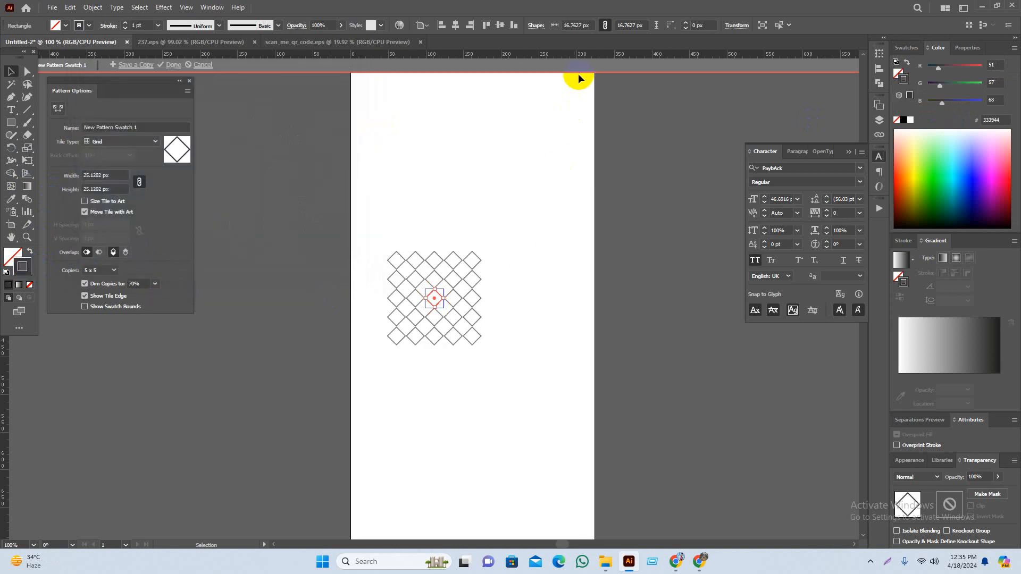
double_click(600, 84)
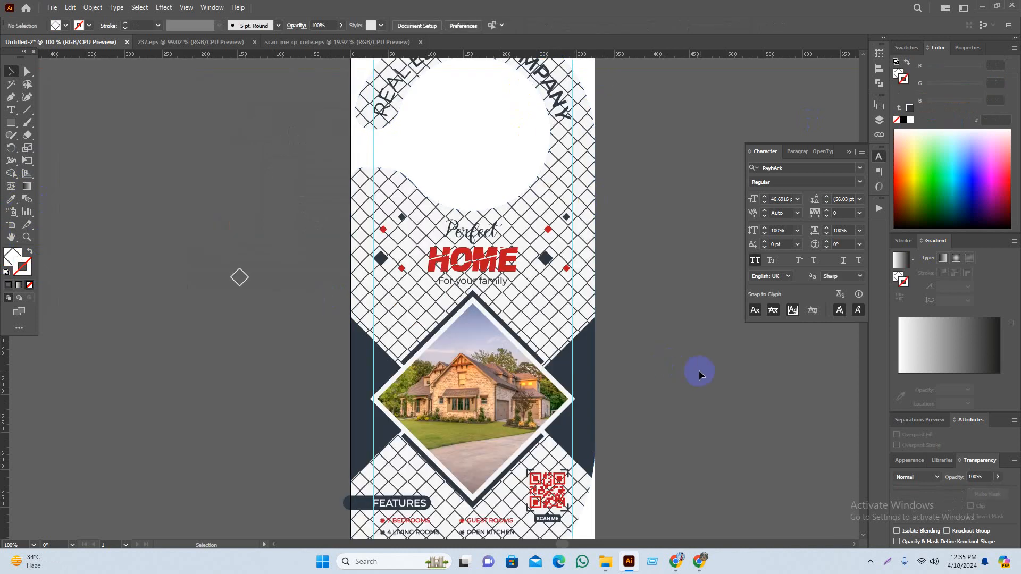
Set the opacity of the diamond-pattern overlay on the hanger to 3%
left_click(557, 295)
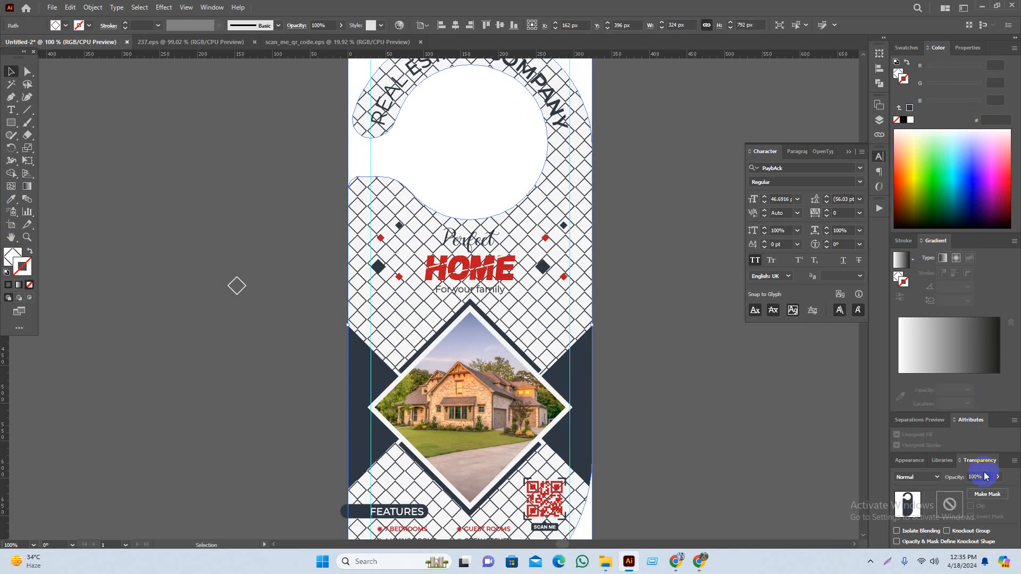
left_click(998, 477)
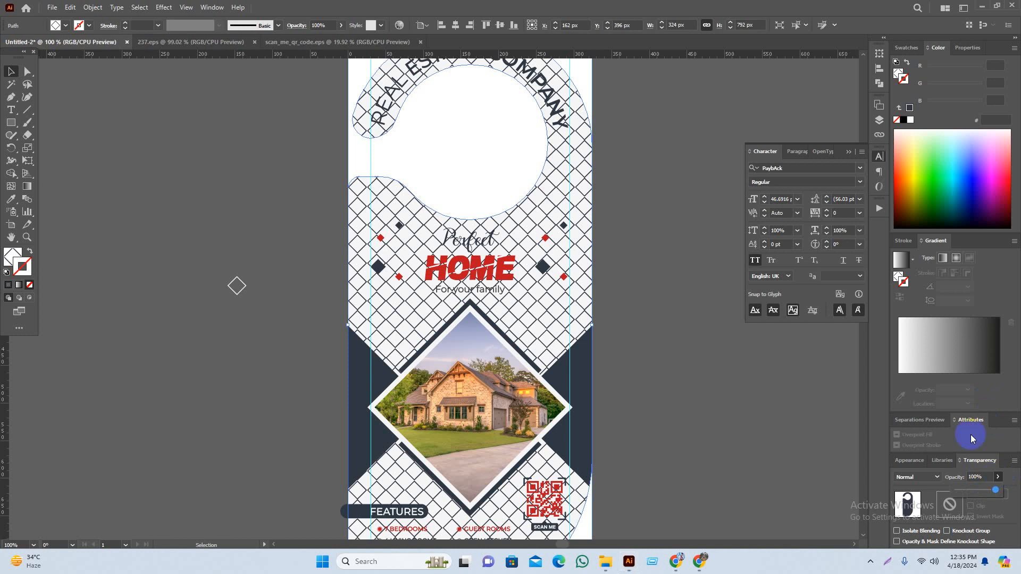
left_click(959, 476)
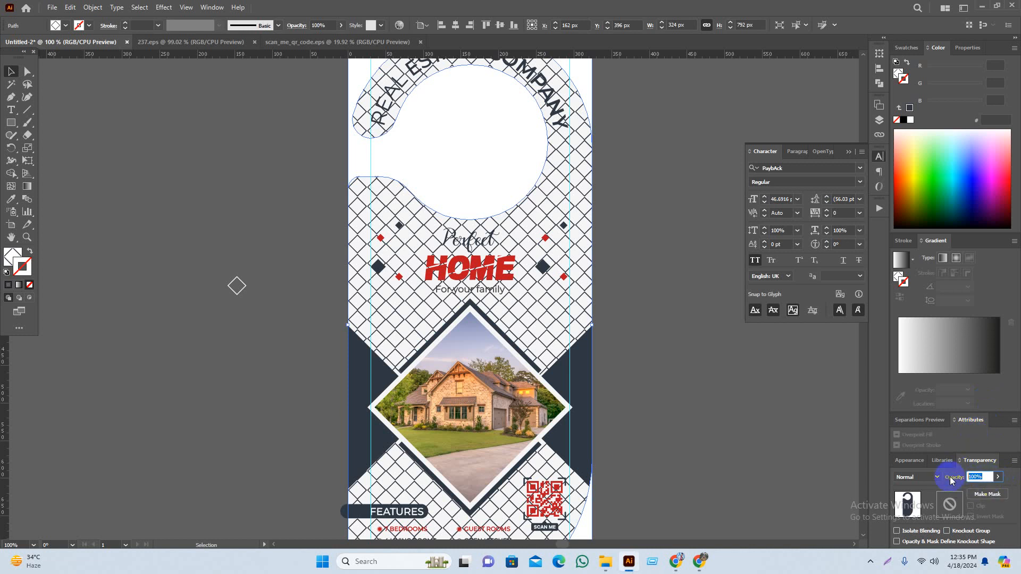
type("3")
left_click(931, 394)
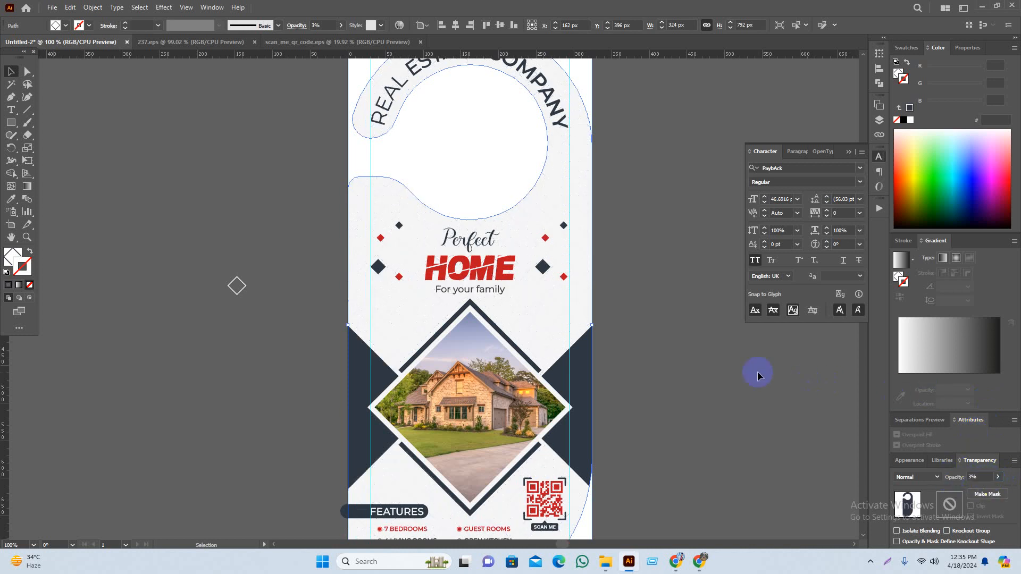
left_click(669, 360)
Preview the whole flyer full screen in presentation mode and return to the editing view
scroll(648, 353, "right", 1)
scroll(614, 337, "down", 1)
left_click_drag(671, 425, 636, 378)
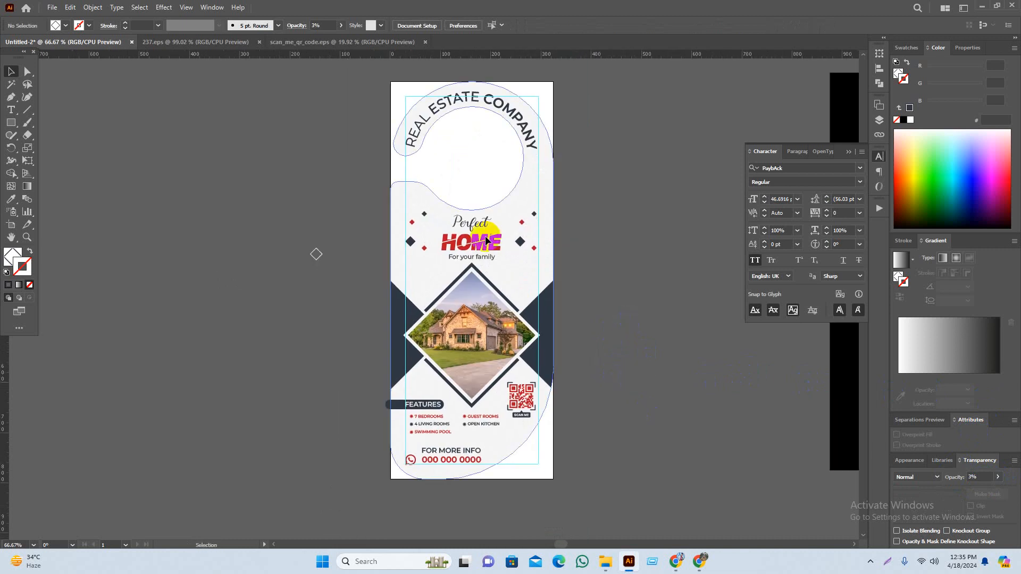
left_click(186, 8)
left_click(210, 85)
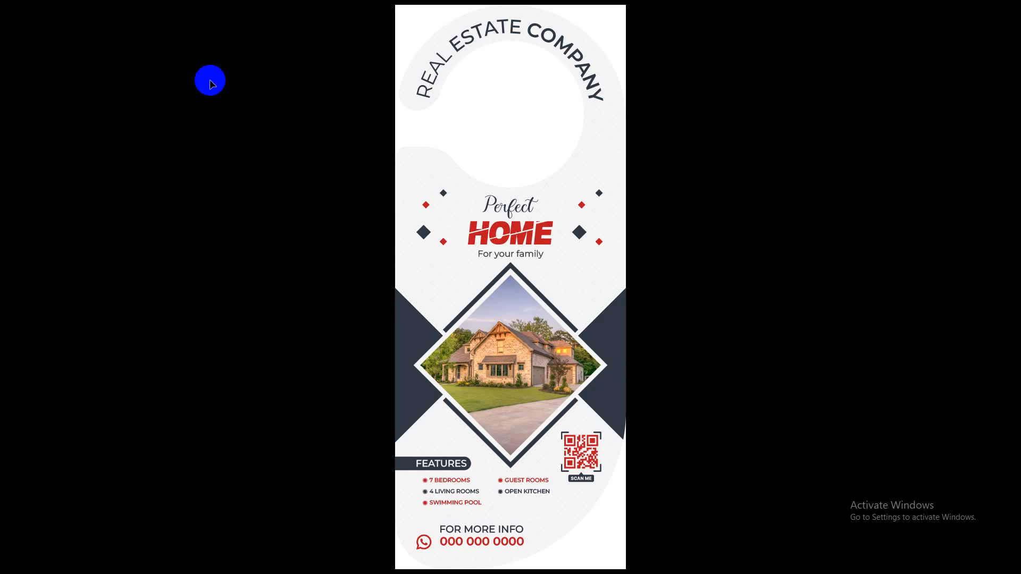
key("Escape")
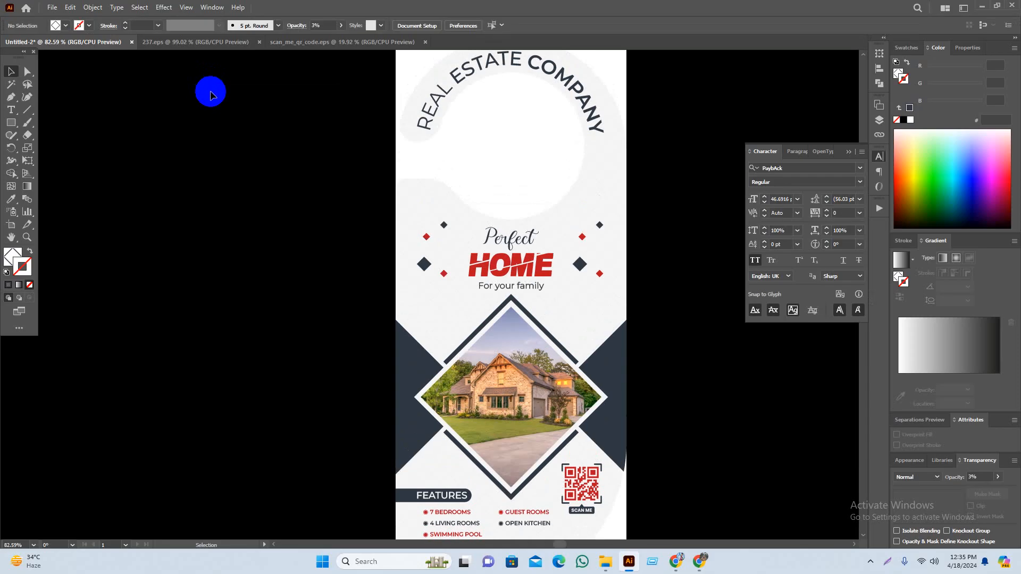
left_click_drag(677, 352, 682, 353)
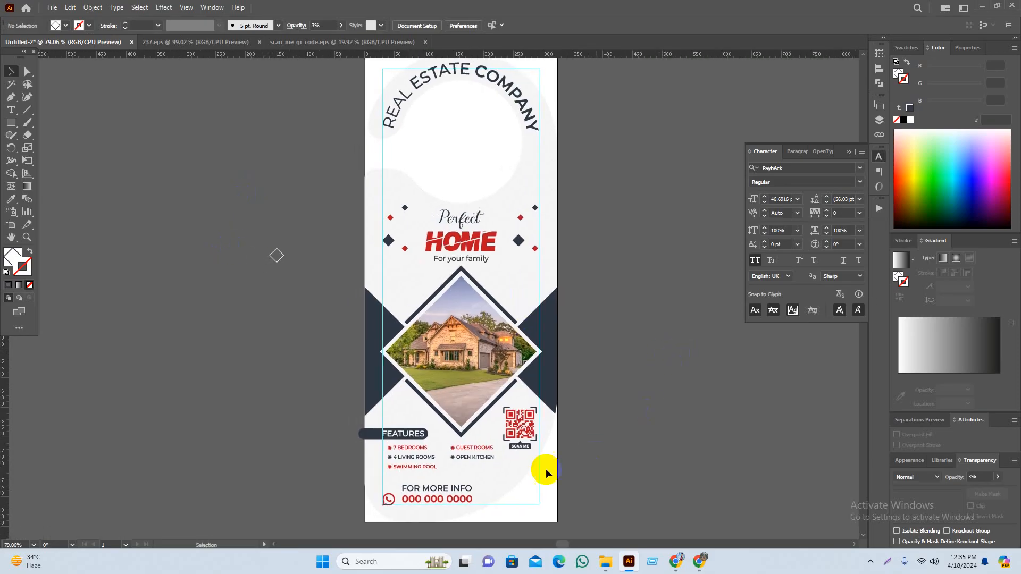
left_click_drag(678, 458, 678, 462)
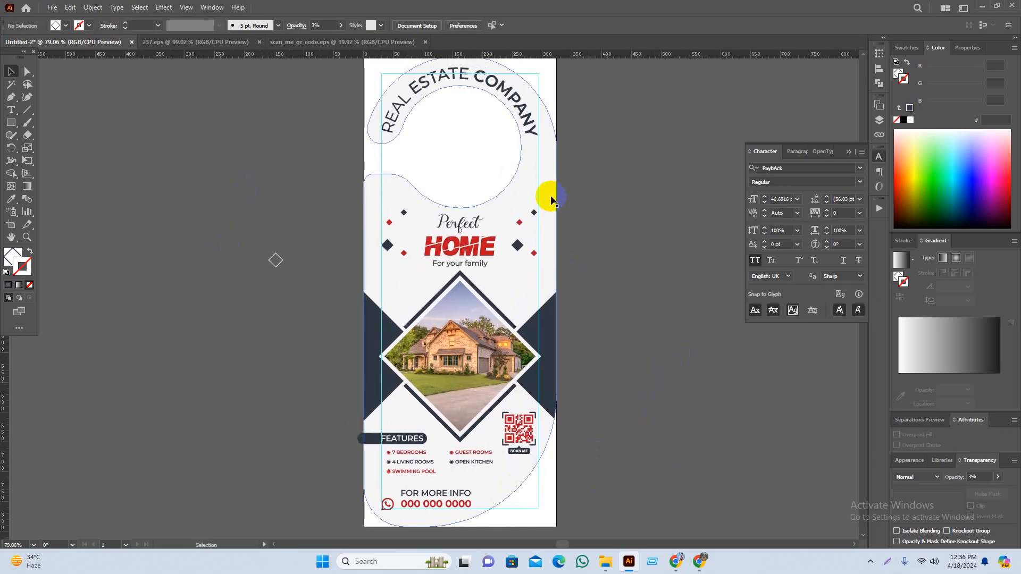
Change the hanger background behind the diamond pattern to white
left_click_drag(552, 201, 581, 206)
key("ctrl+z")
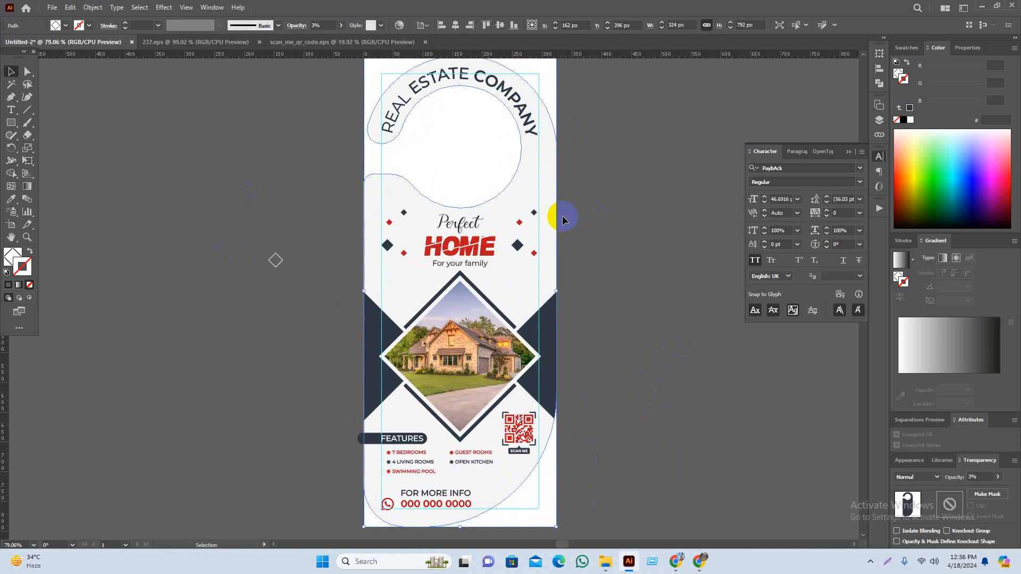
left_click(563, 221)
left_click(556, 189)
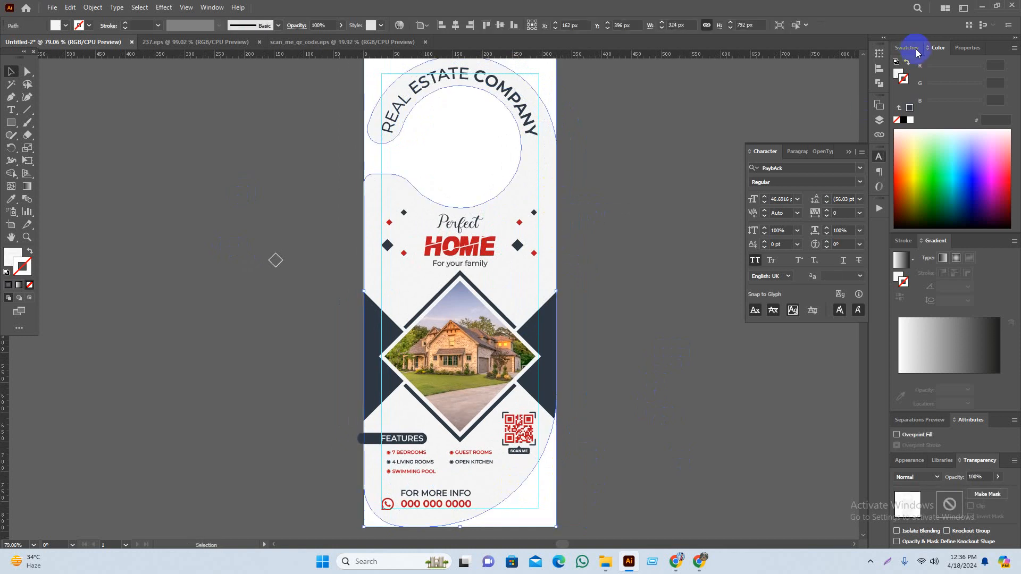
left_click(911, 120)
left_click(627, 199)
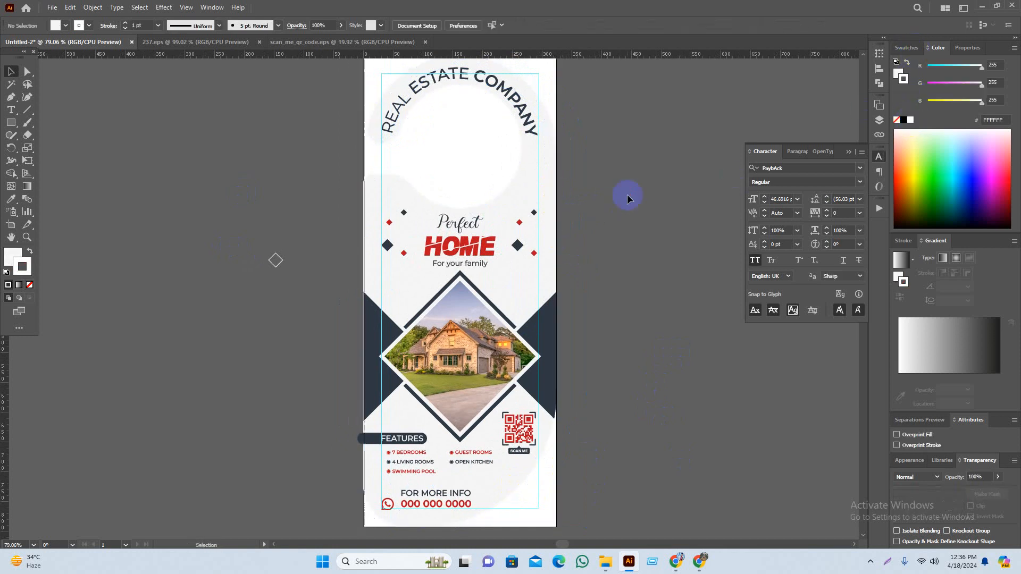
left_click(548, 168)
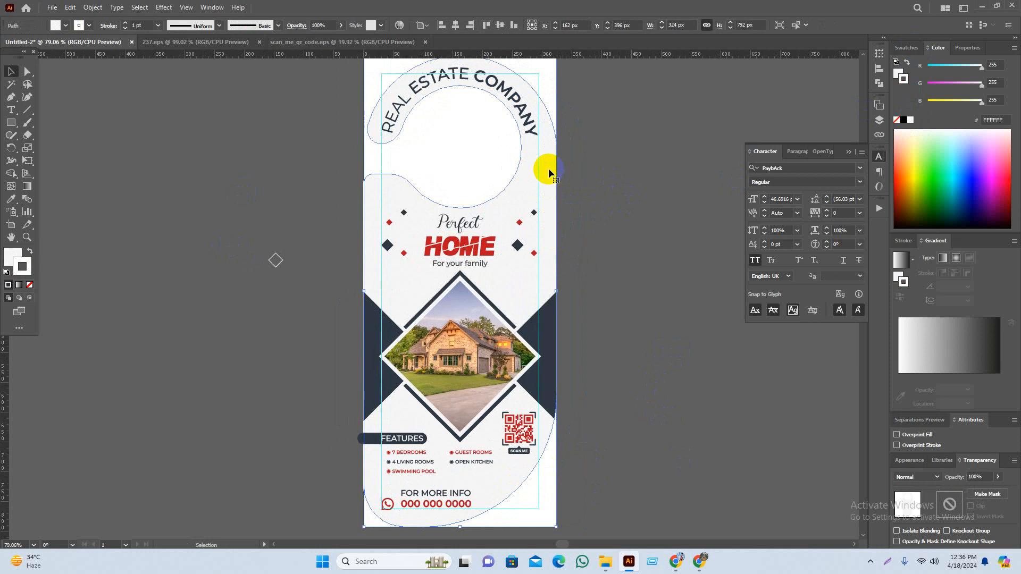
key("i")
left_click(525, 171)
left_click(654, 205)
left_click_drag(619, 218, 625, 224)
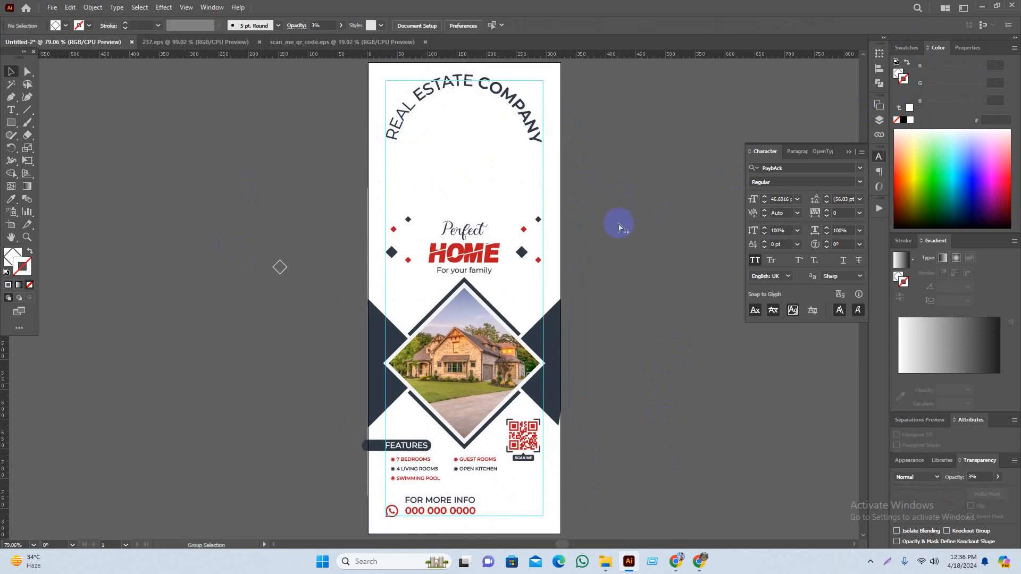
Delete the spare outlined diamond lying beside the artboard
scroll(622, 221, "down", 1)
left_click_drag(641, 197, 633, 187)
left_click_drag(346, 232, 264, 292)
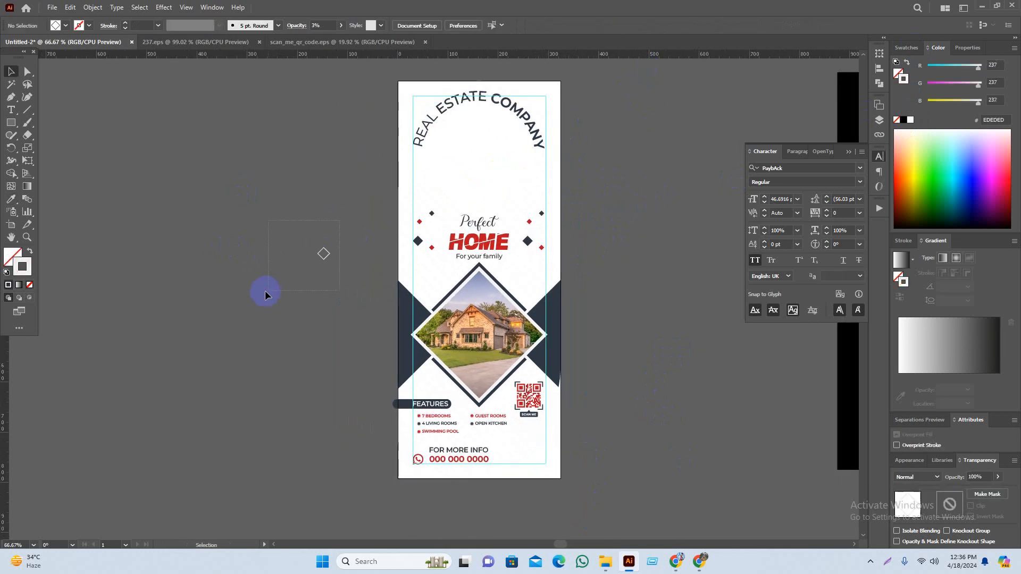
key("Delete")
Remove the part of the FEATURES banner that overhangs the hanger's edge with the Shape Builder tool
left_click_drag(644, 74, 332, 490)
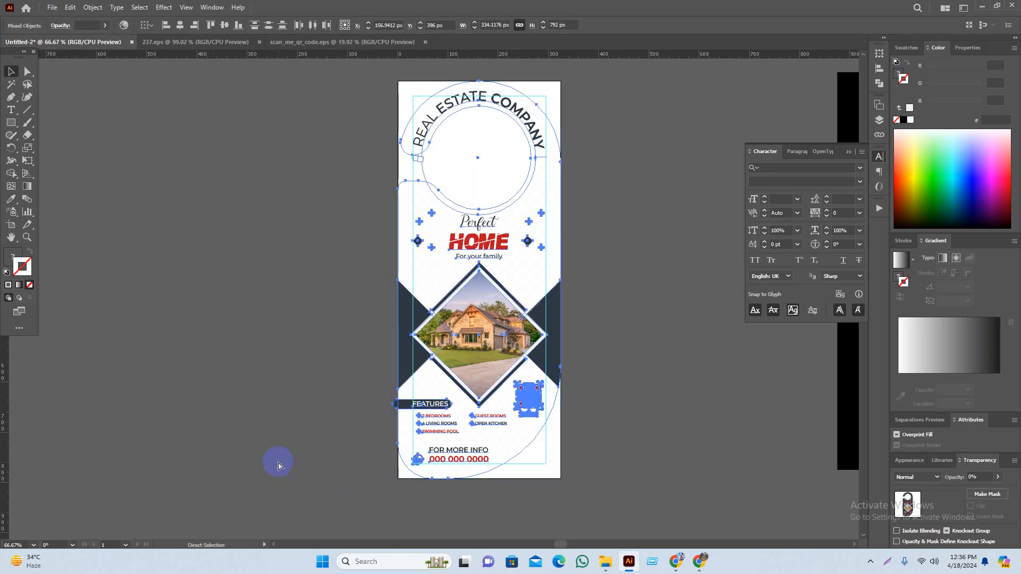
left_click(10, 174)
scroll(365, 449, "up", 3)
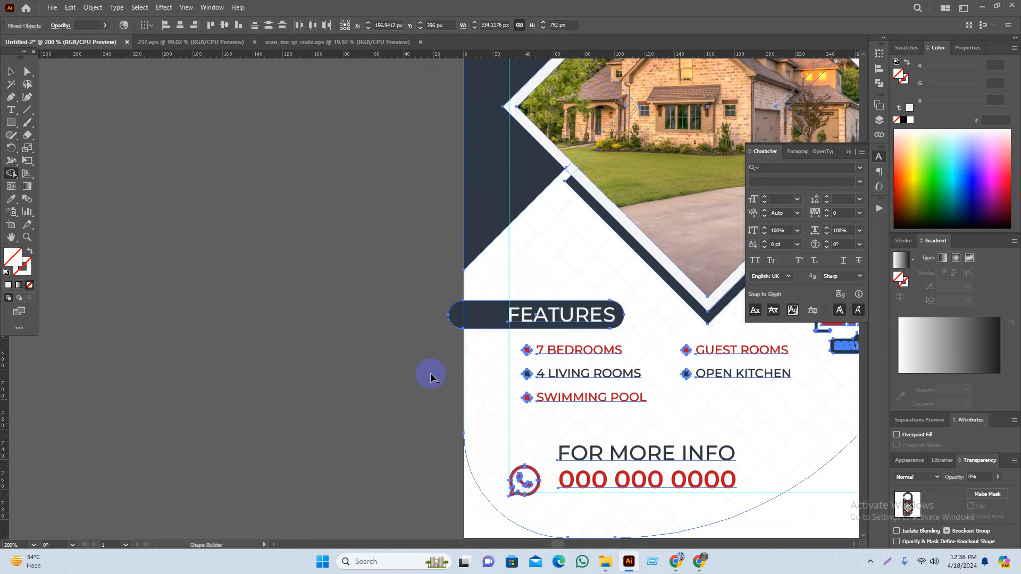
left_click(457, 315, "alt")
scroll(234, 365, "down", 2)
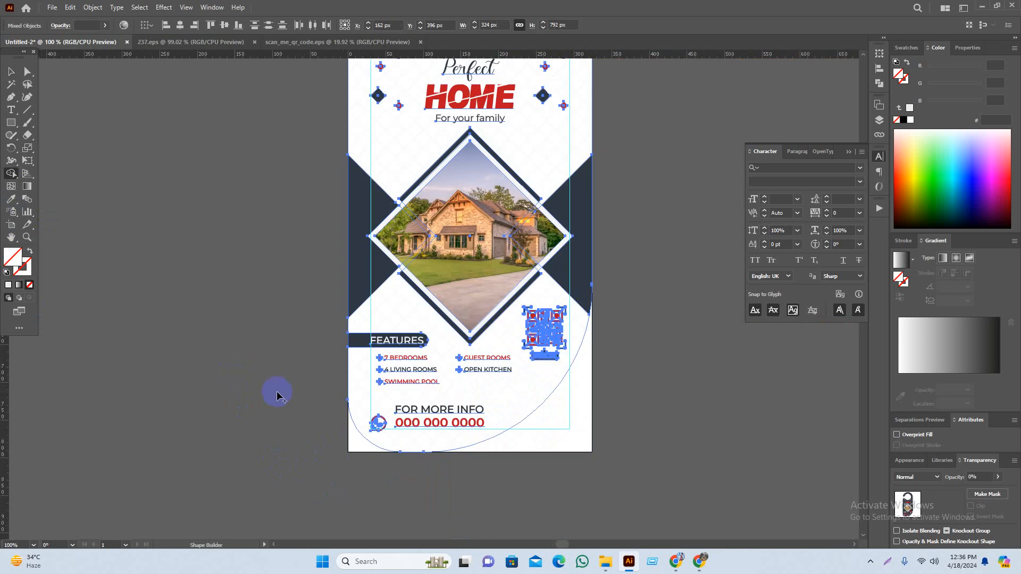
Group the complete hanger artwork and move it off the artboard onto the empty pasteboard to its left
key("v")
scroll(302, 432, "down", 1)
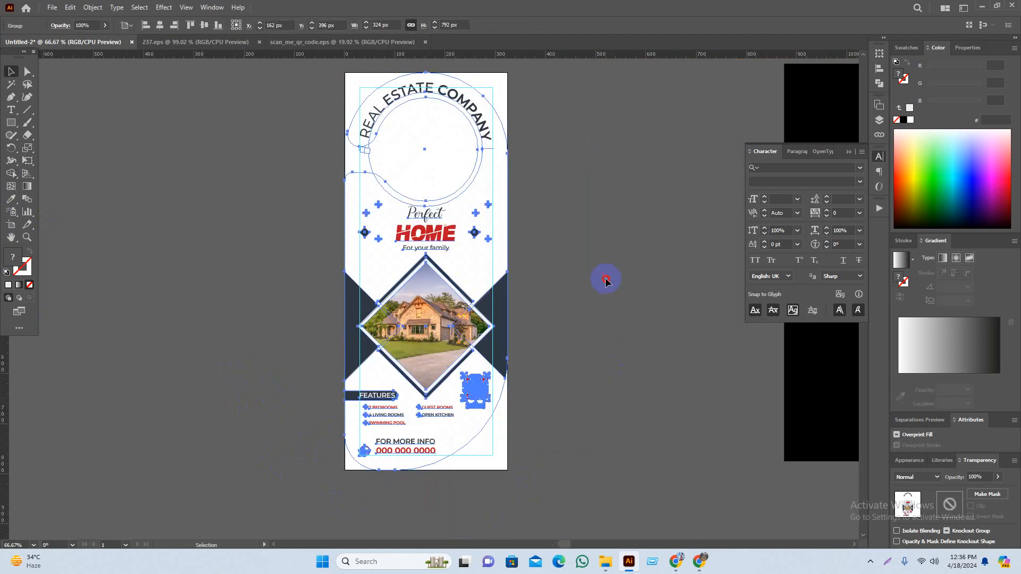
left_click(550, 394)
left_click(437, 340)
left_click_drag(481, 327, 211, 323)
left_click(330, 340)
Delete the leftover black rectangle on the pasteboard
key("space")
scroll(532, 375, "up", 1)
scroll(583, 428, "down", 3)
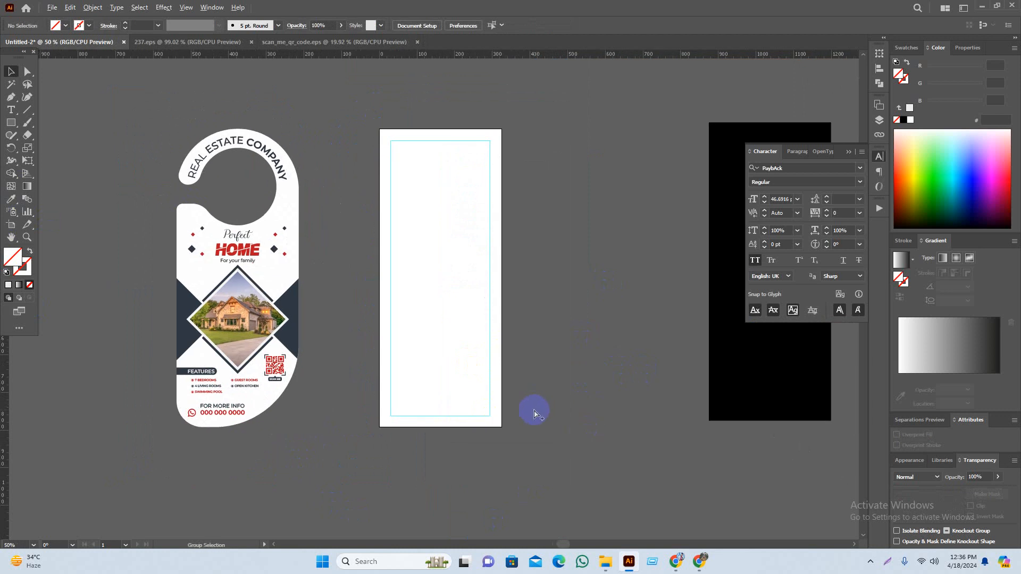
left_click_drag(549, 437, 513, 416)
left_click_drag(697, 411, 696, 411)
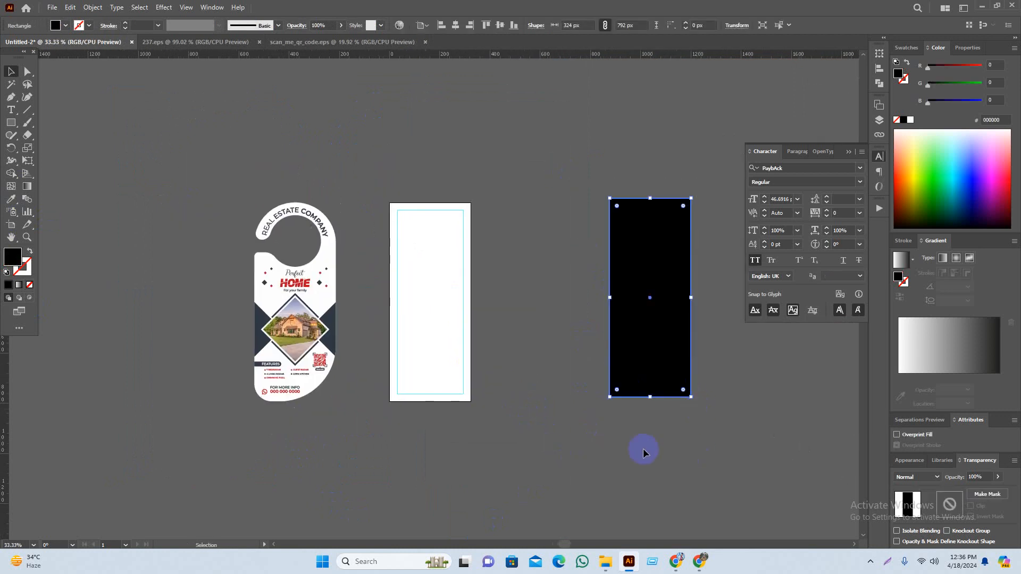
key("Delete")
left_click_drag(420, 434, 440, 439)
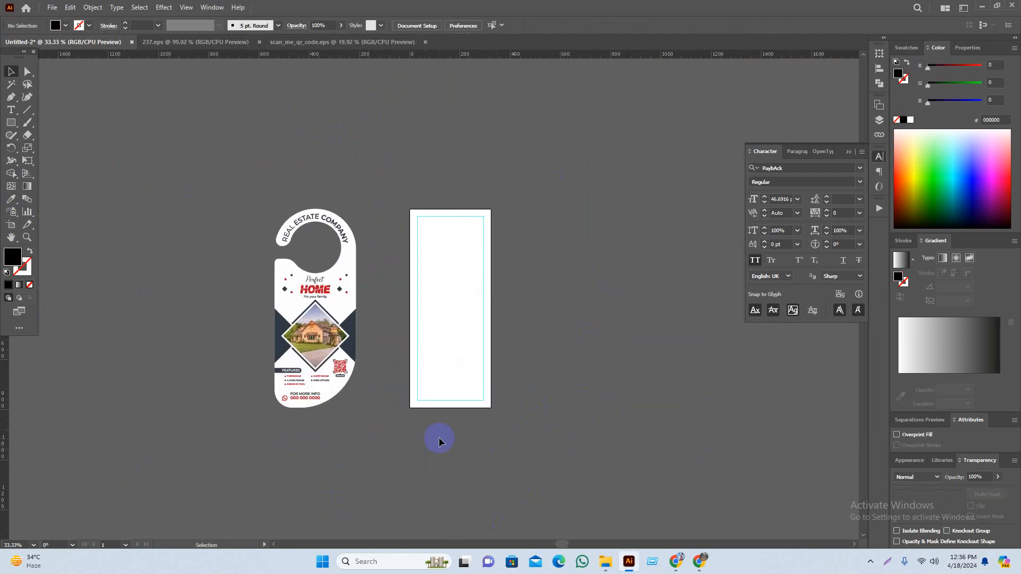
scroll(301, 372, "up", 1)
scroll(314, 372, "up", 1)
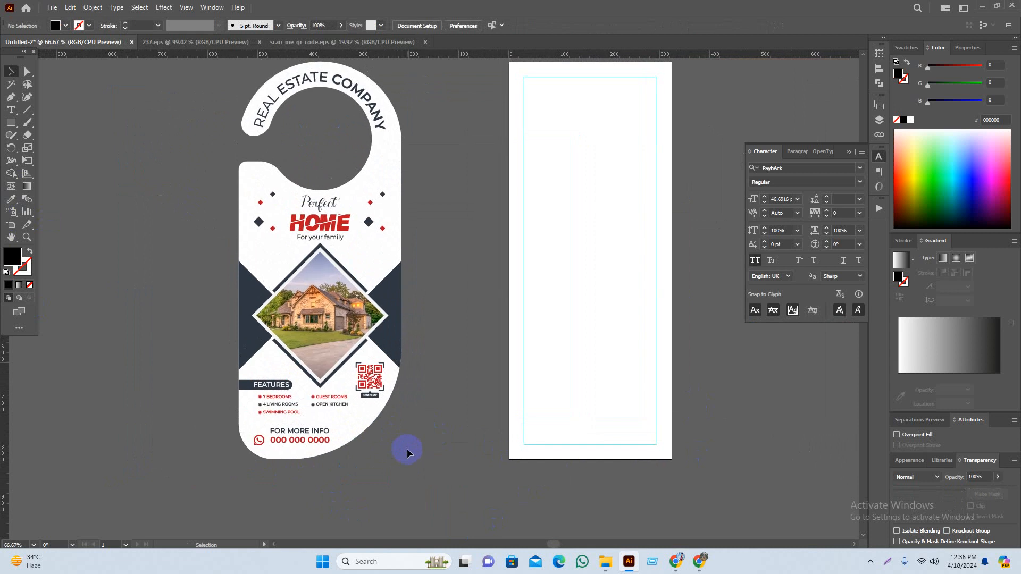
Resize the empty artboard to 500 px wide and 1000 px high
scroll(413, 459, "down", 1)
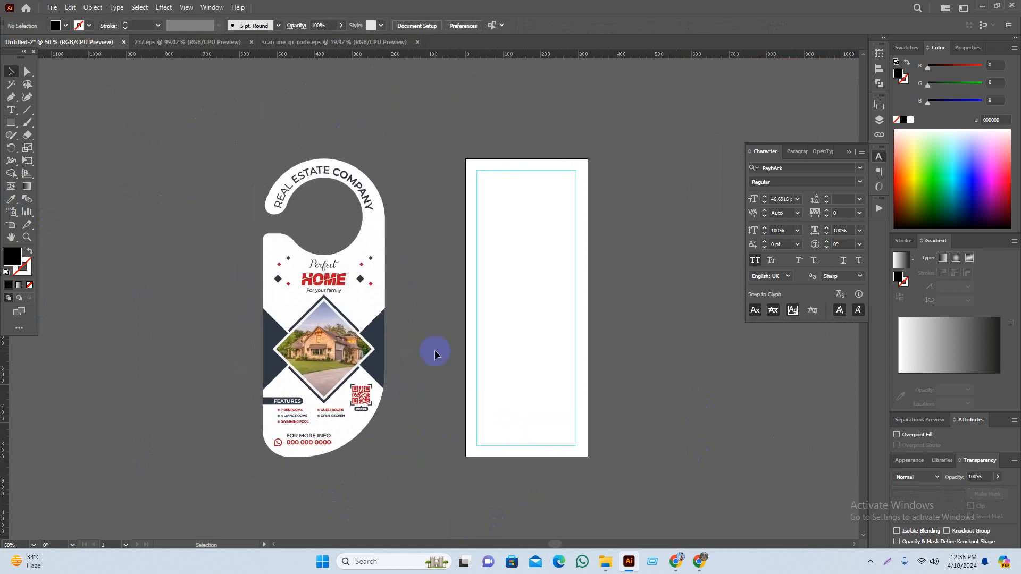
scroll(436, 386, "right", 1)
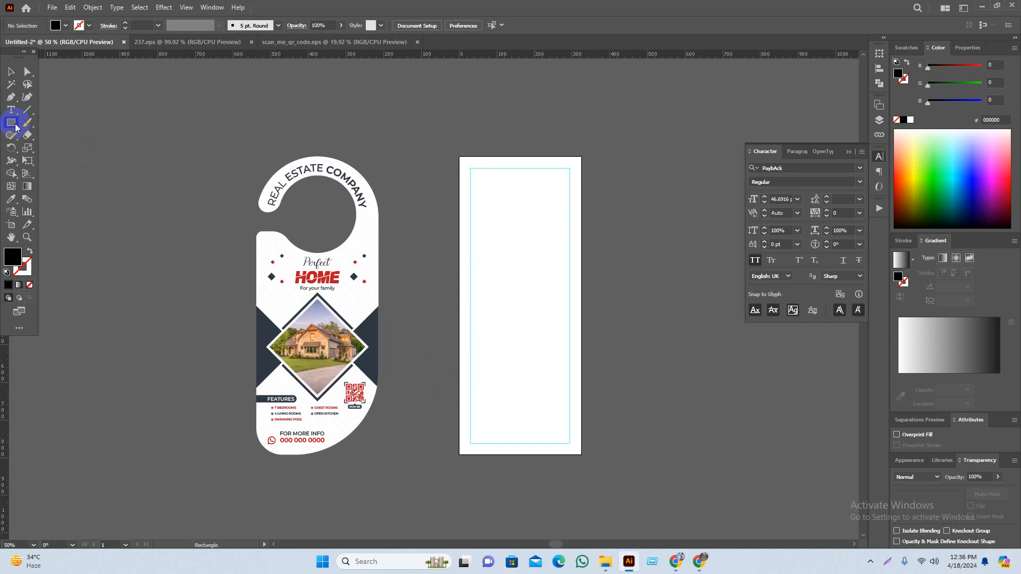
left_click(11, 226)
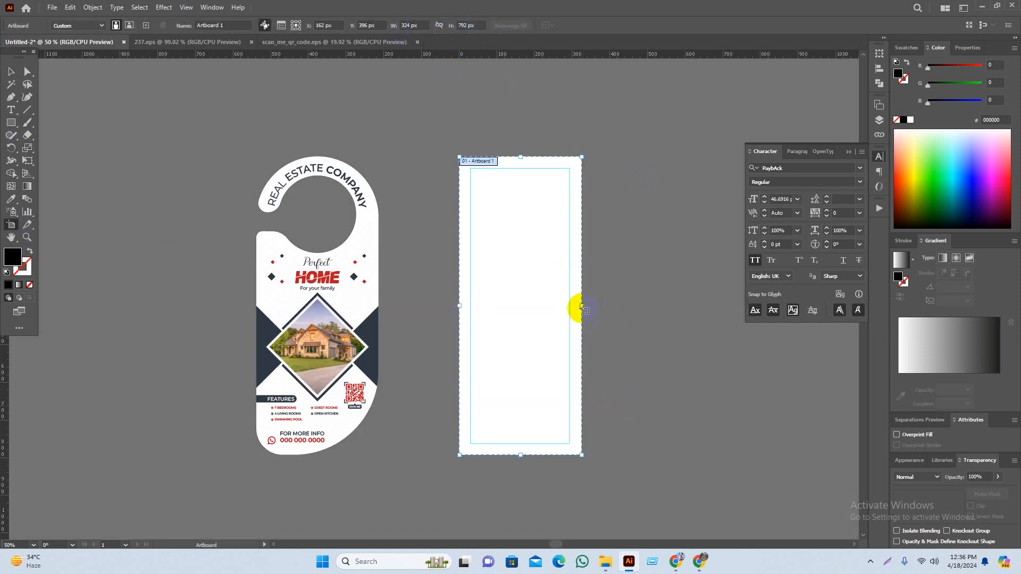
left_click(413, 25)
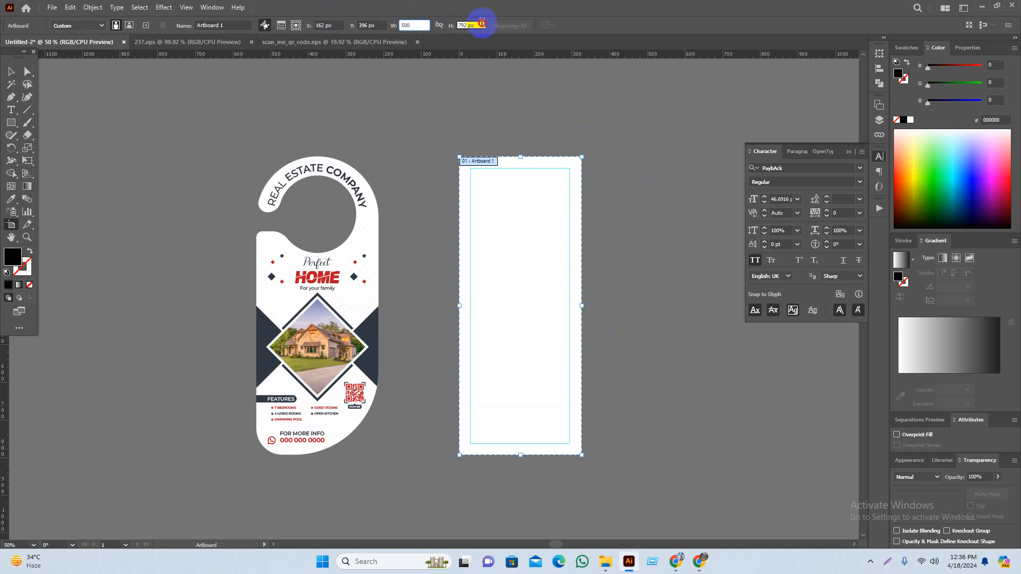
left_click(480, 24)
type("100")
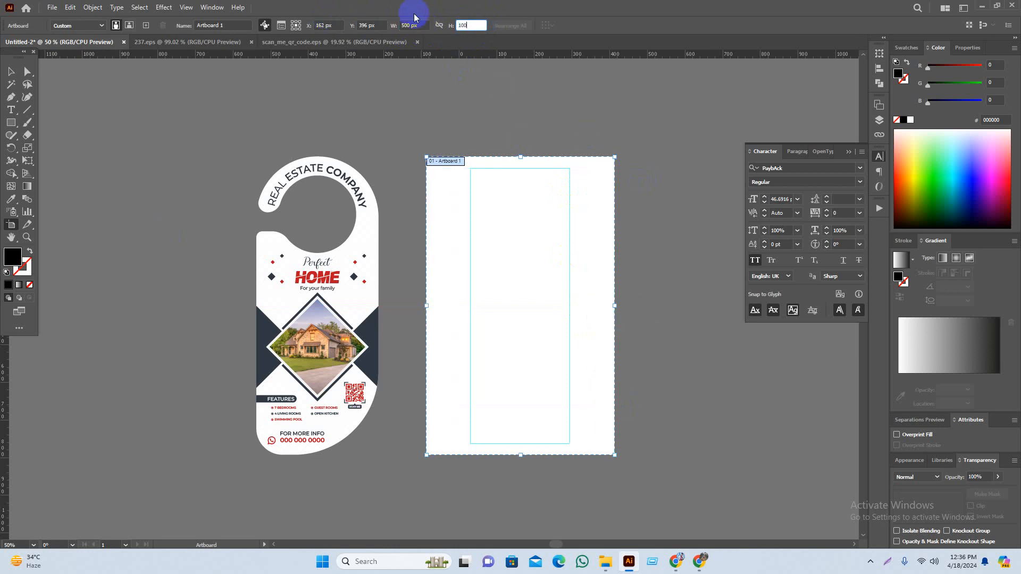
key("Return")
left_click(477, 26)
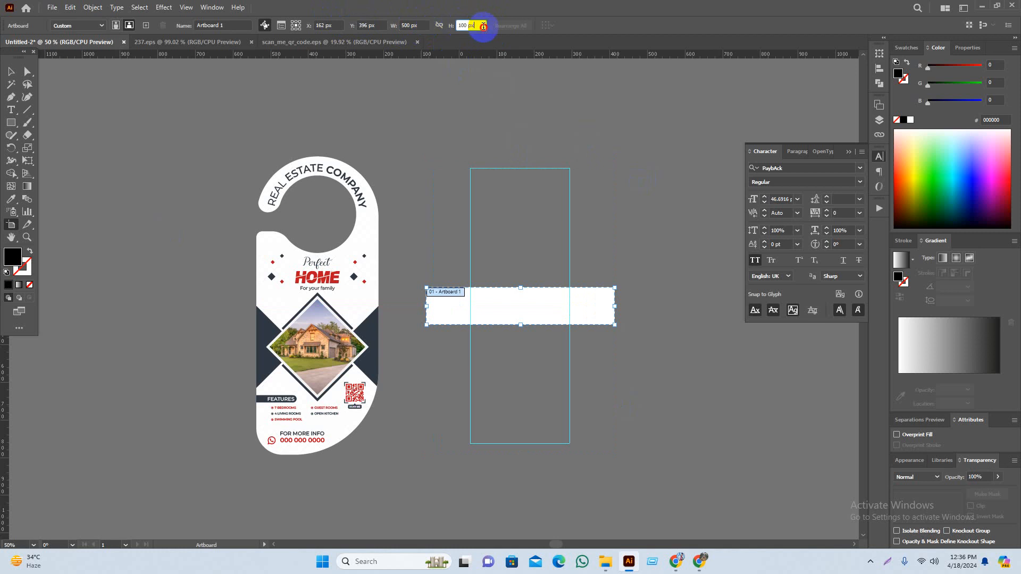
left_click(437, 27)
type("1000")
key("Return")
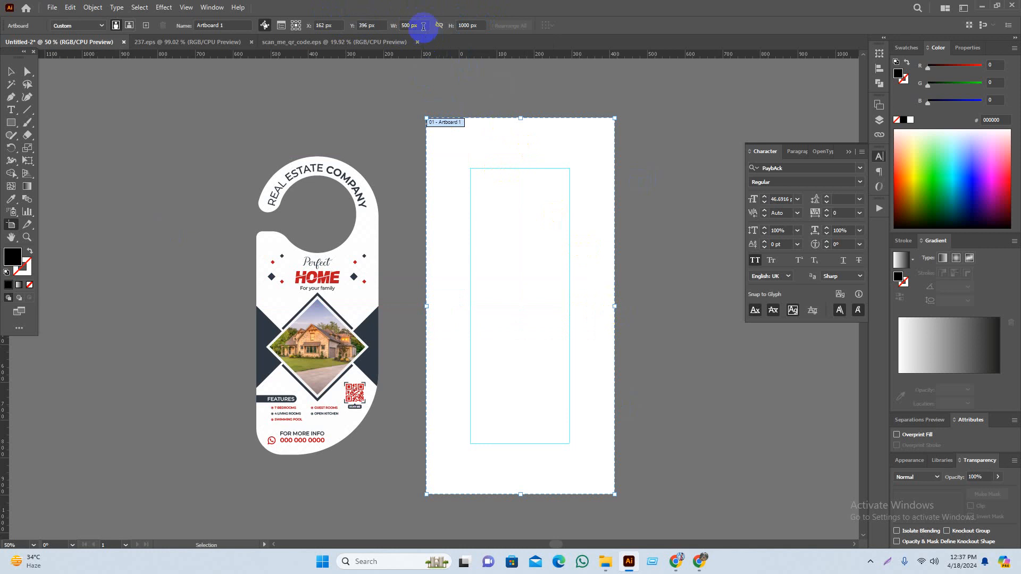
Widen the artboard to 1000 px and leave artboard editing
left_click(420, 26)
type("1000")
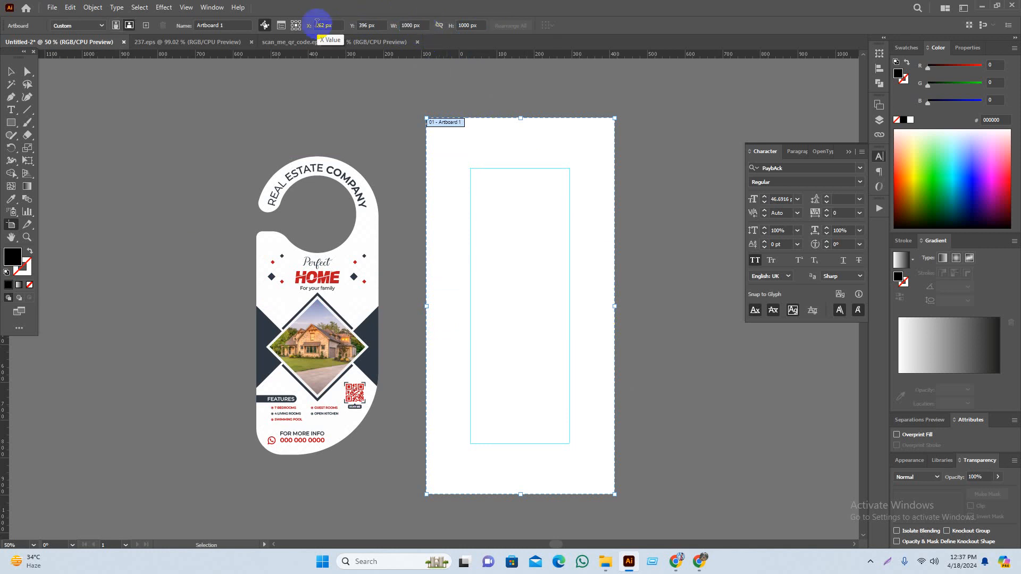
key("Return")
key("Escape")
Hide the guides in the document
left_click_drag(166, 291, 94, 282)
right_click(122, 185)
left_click(158, 287)
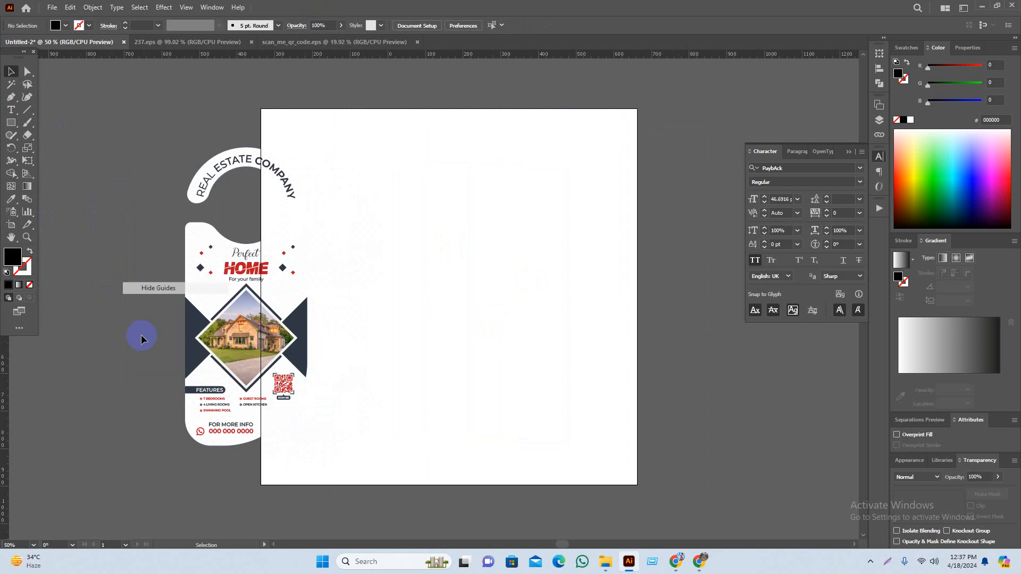
Place the hanger group on the artboard with a duplicate to its right, and shift the pair slightly toward the artboard's centre
left_click_drag(232, 327, 351, 327)
left_click_drag(377, 366, 533, 366)
left_click(551, 311)
left_click_drag(623, 248, 294, 379)
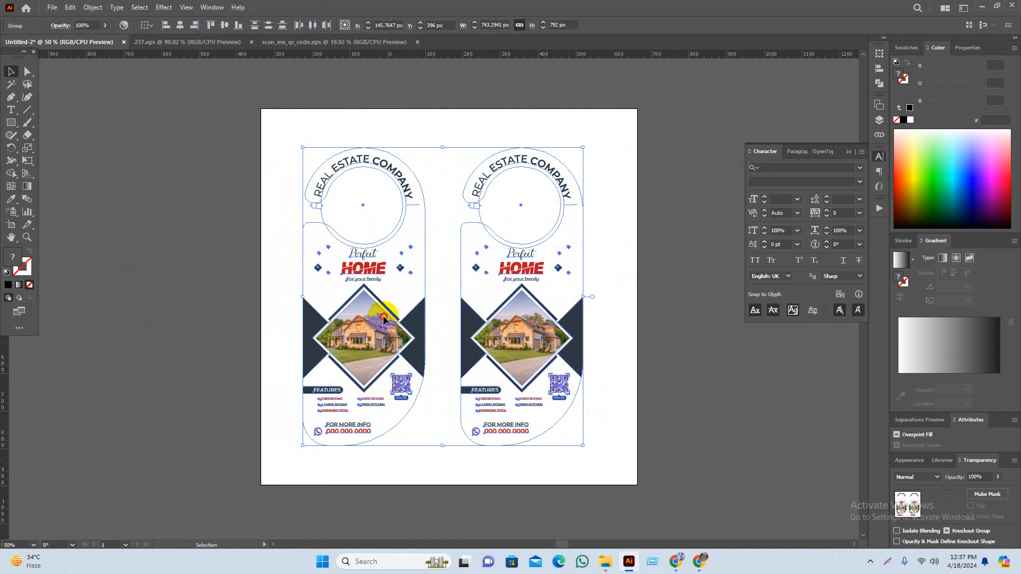
left_click_drag(384, 319, 388, 319)
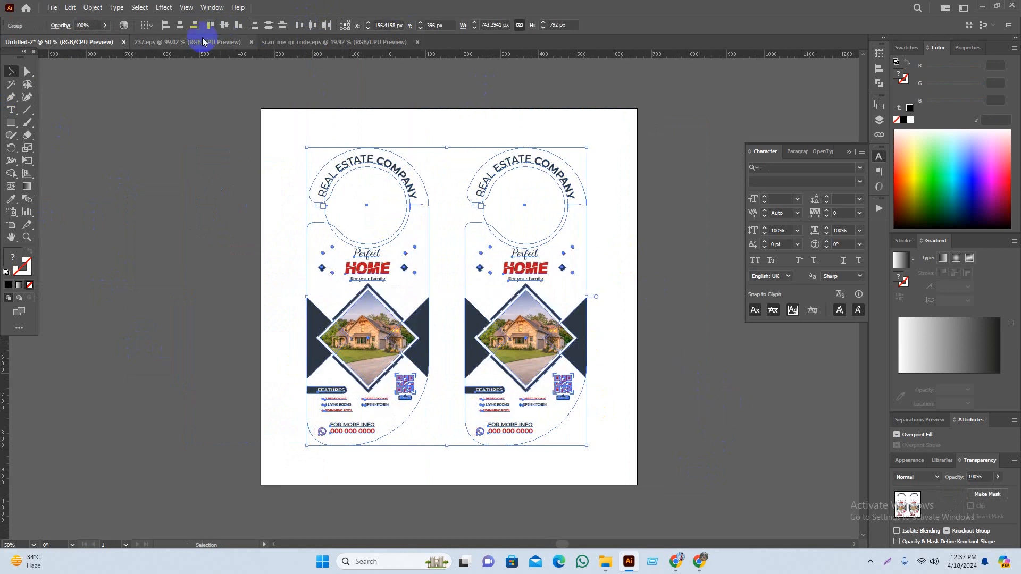
Apply a Drop Shadow effect to both hangers with Multiply mode, 75% opacity, 7 px X and Y offsets and 15 px blur
left_click(165, 11)
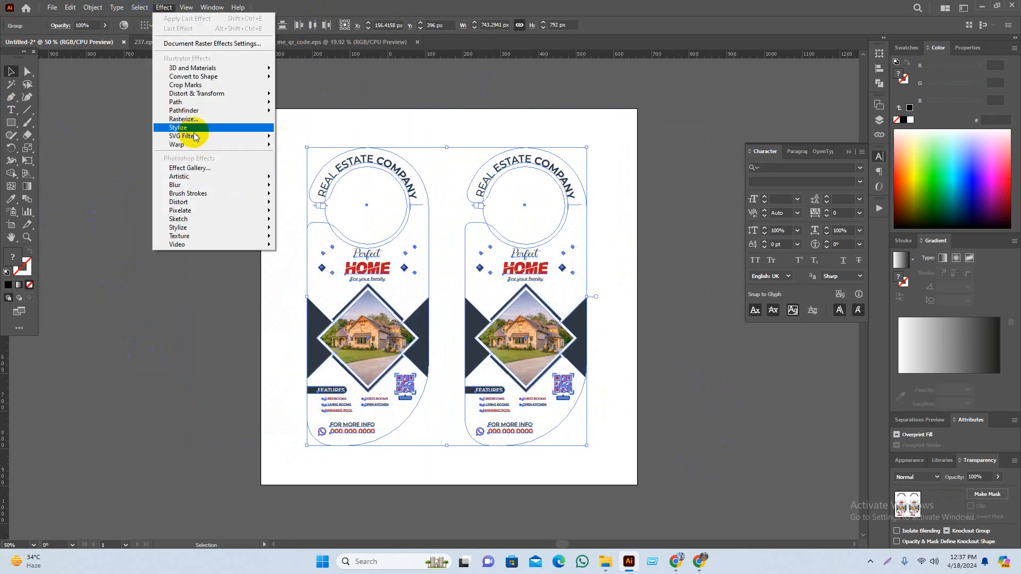
mouse_move(255, 128)
left_click(300, 129)
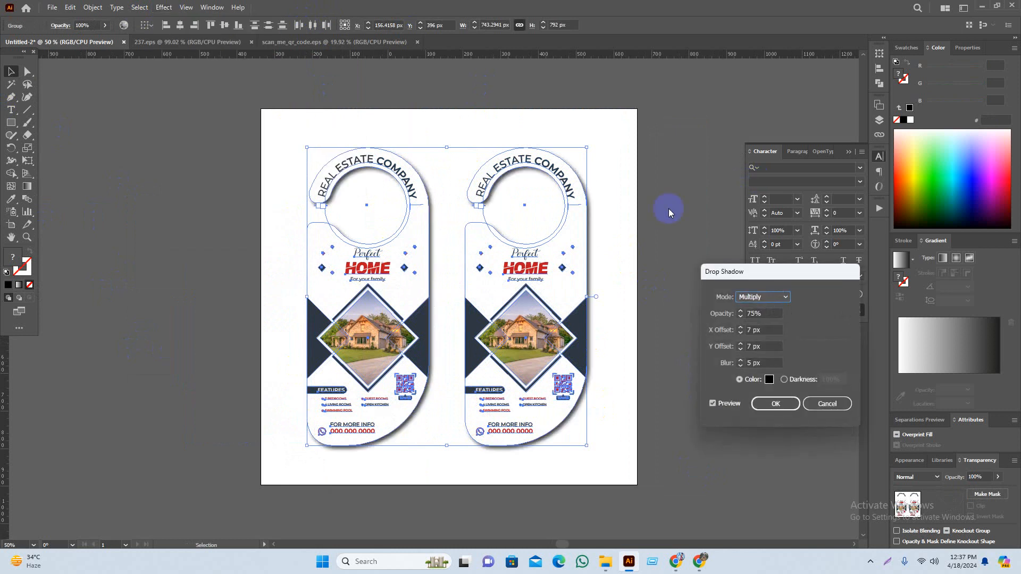
left_click(770, 315)
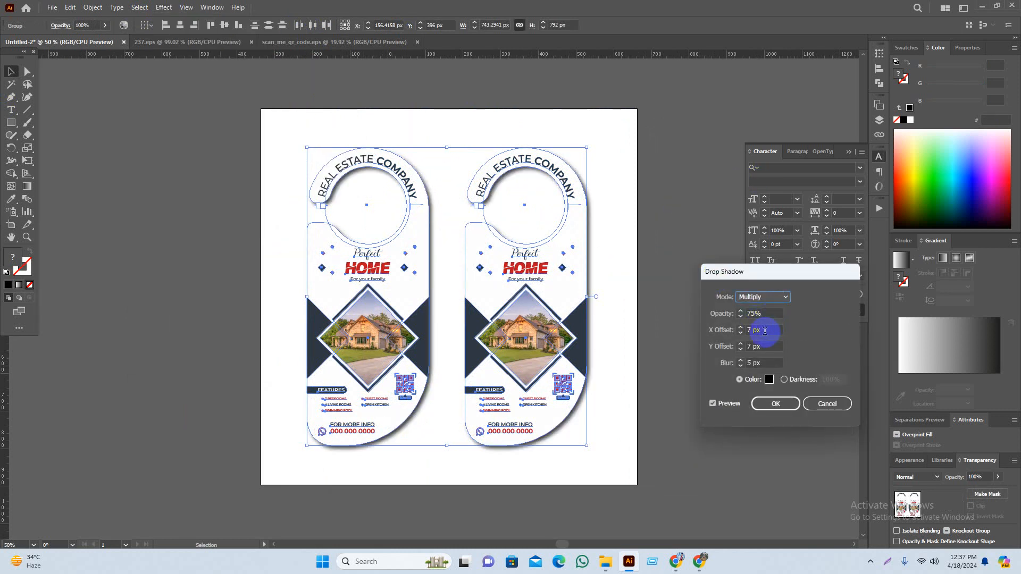
left_click(766, 351)
left_click(731, 364)
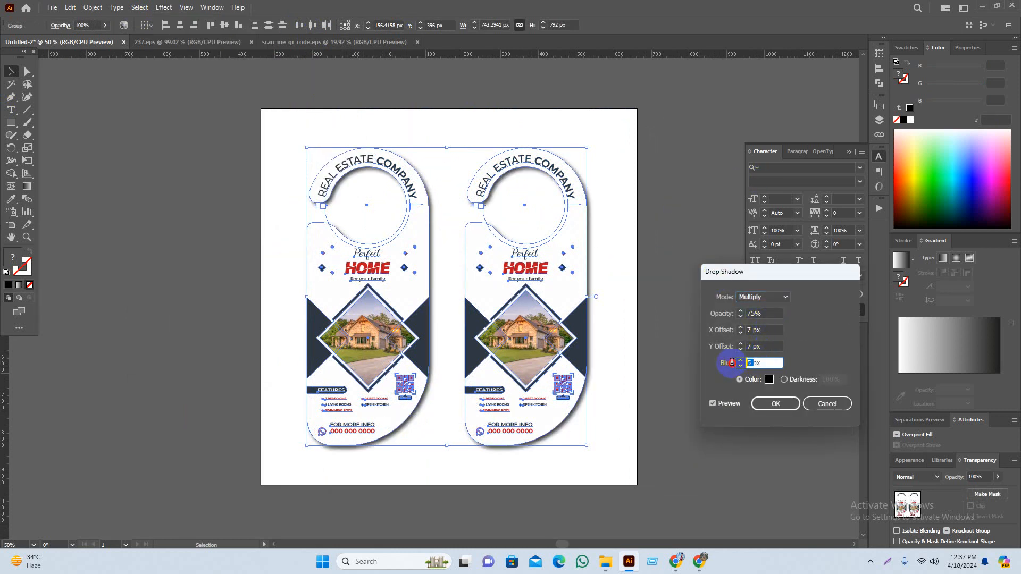
key("Return")
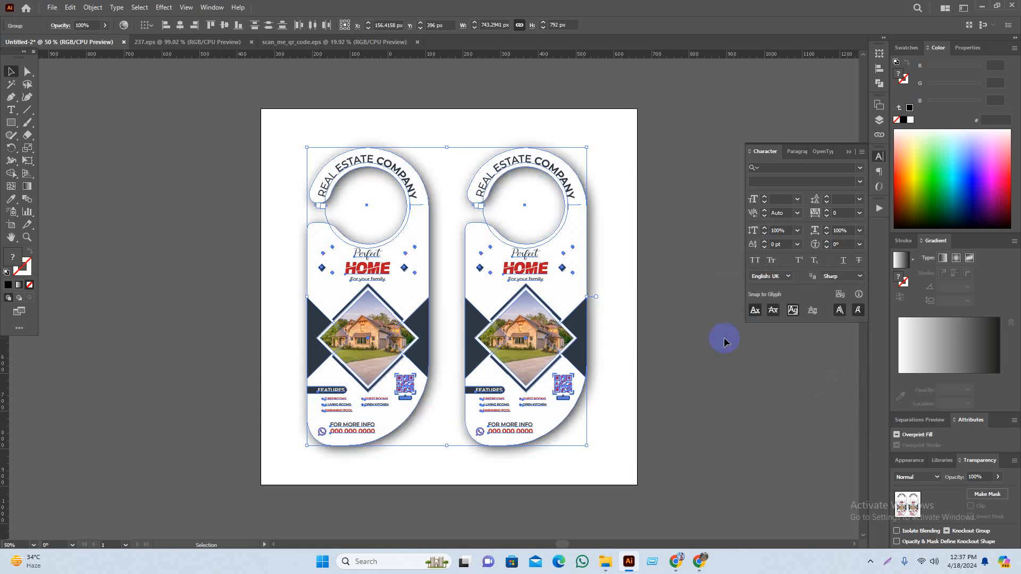
left_click(720, 364)
left_click_drag(691, 373, 701, 388)
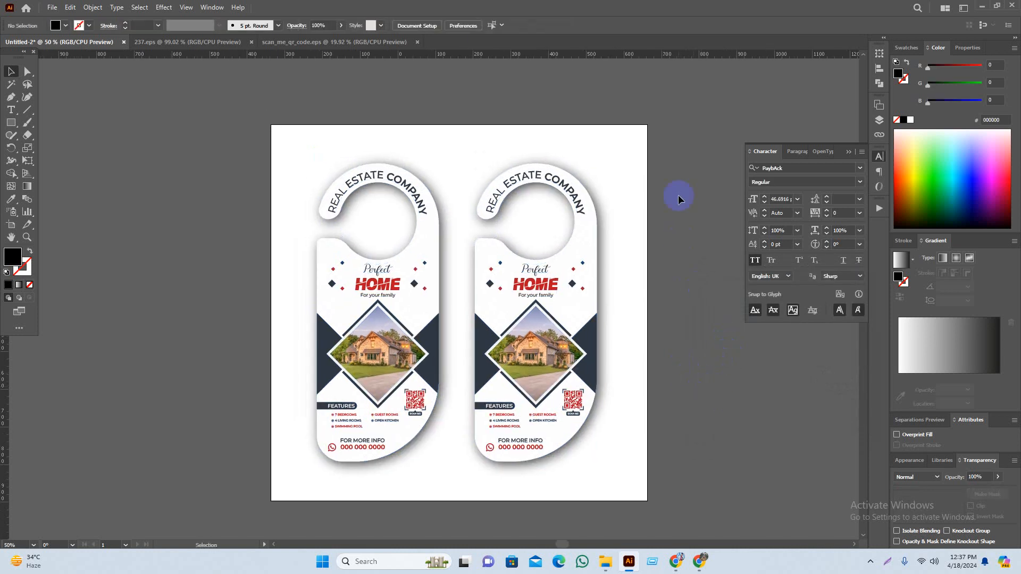
Edit the drop shadow offsets on both hangers, setting the X offset to 5 px
key("ctrl+a")
left_click(909, 460)
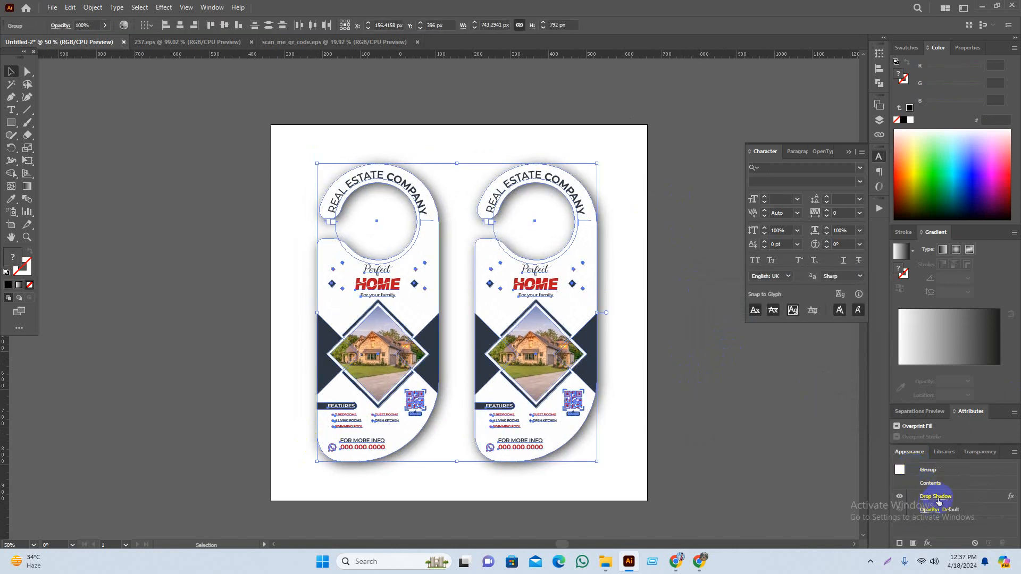
left_click(936, 496)
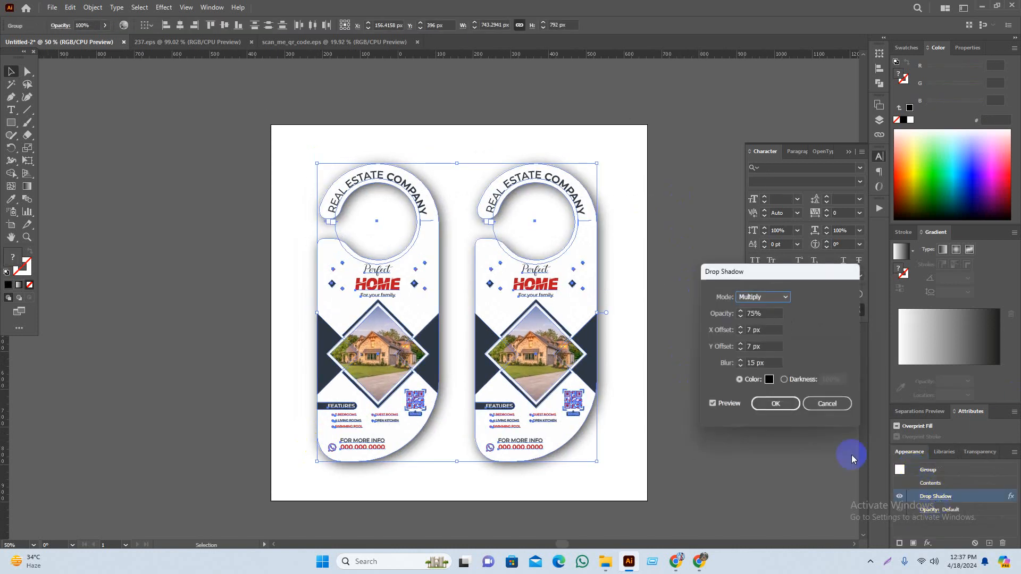
double_click(750, 329)
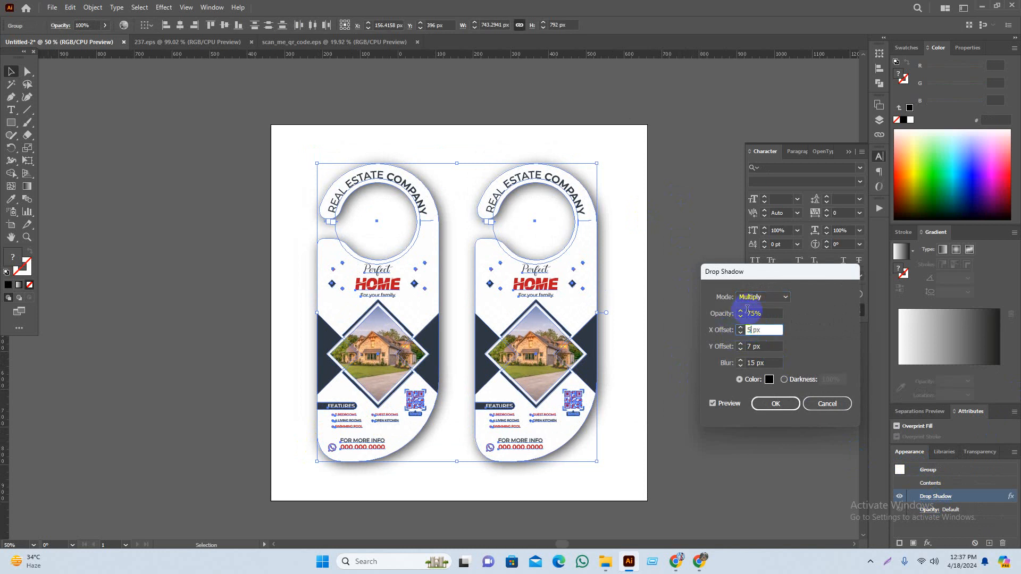
type("5")
double_click(753, 347)
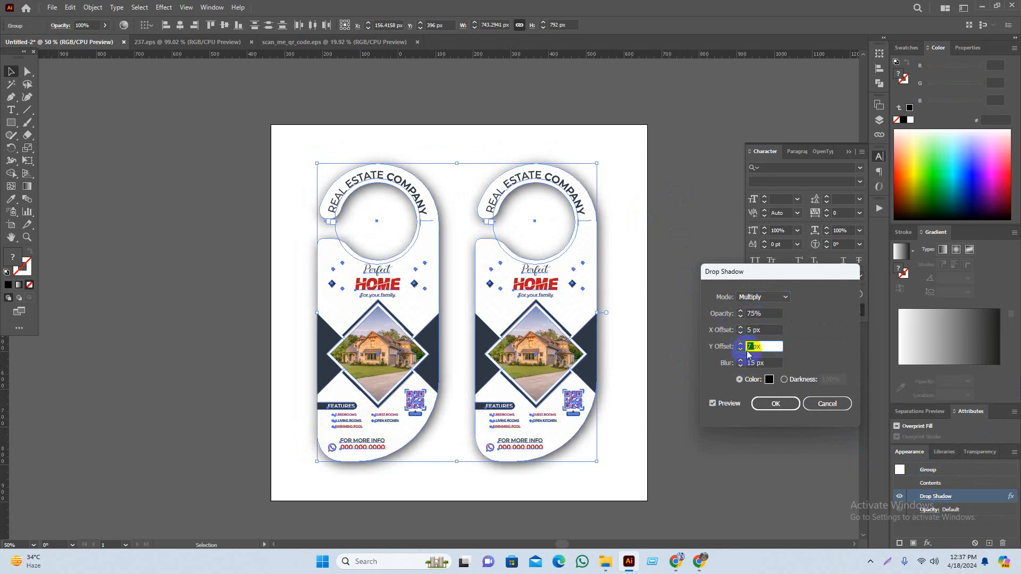
key("Return")
left_click(713, 332)
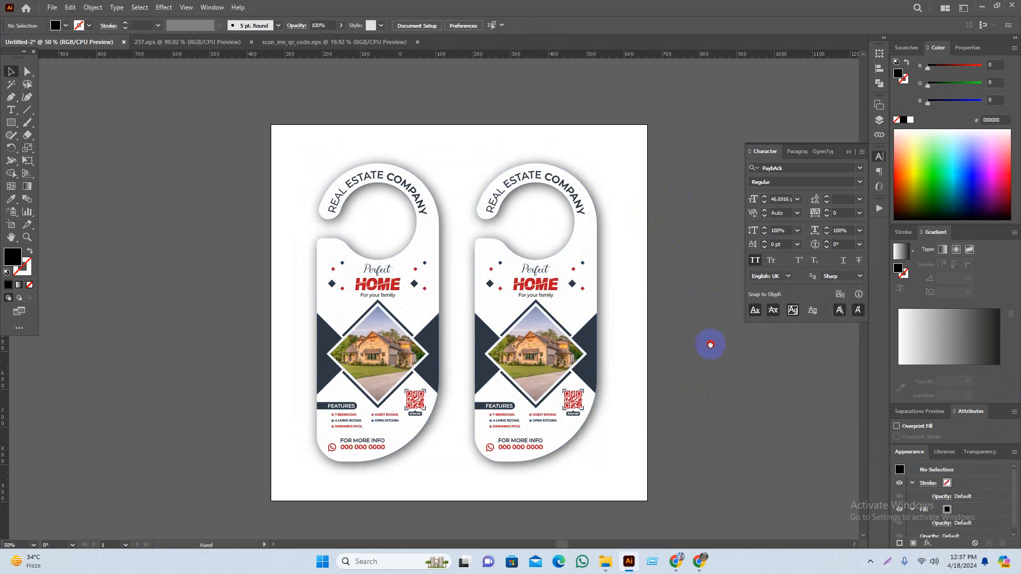
Draw a 1000 by 1000 px black rectangle covering the whole artboard
scroll(691, 327, "down", 1)
left_click_drag(745, 458, 731, 429)
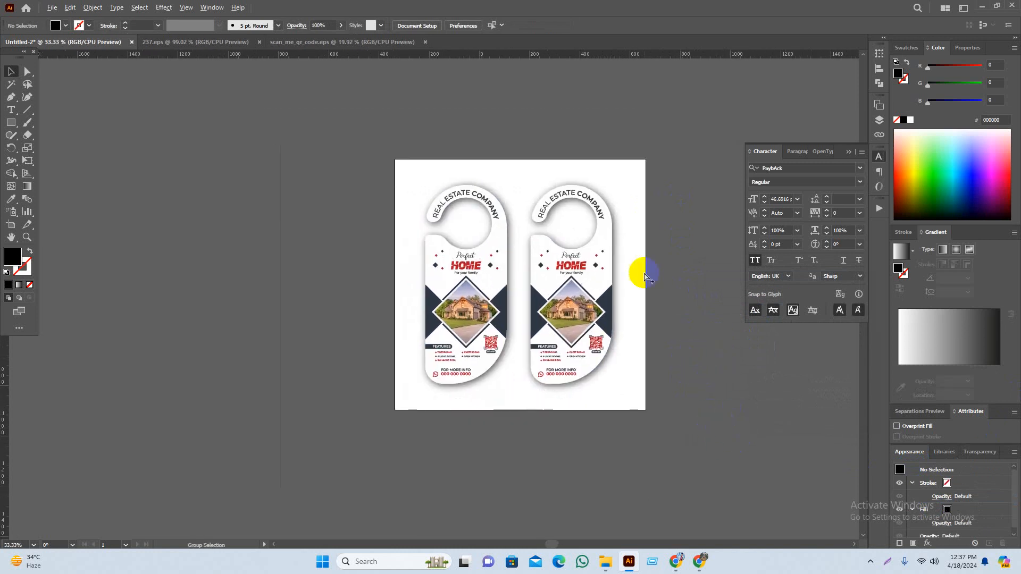
scroll(640, 224, "up", 1)
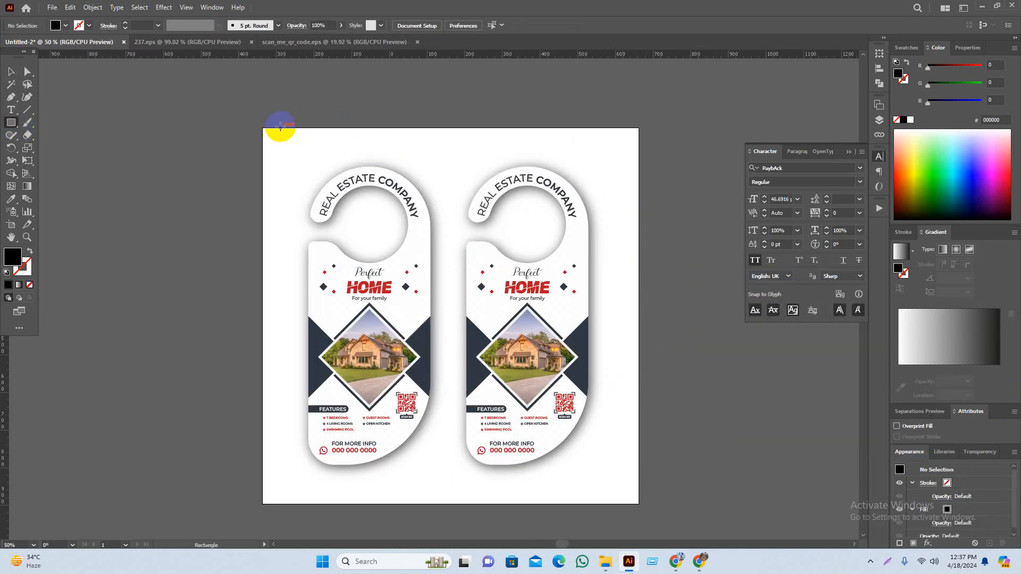
left_click_drag(262, 126, 638, 504)
key("v")
left_click(720, 481)
left_click_drag(720, 481, 736, 456)
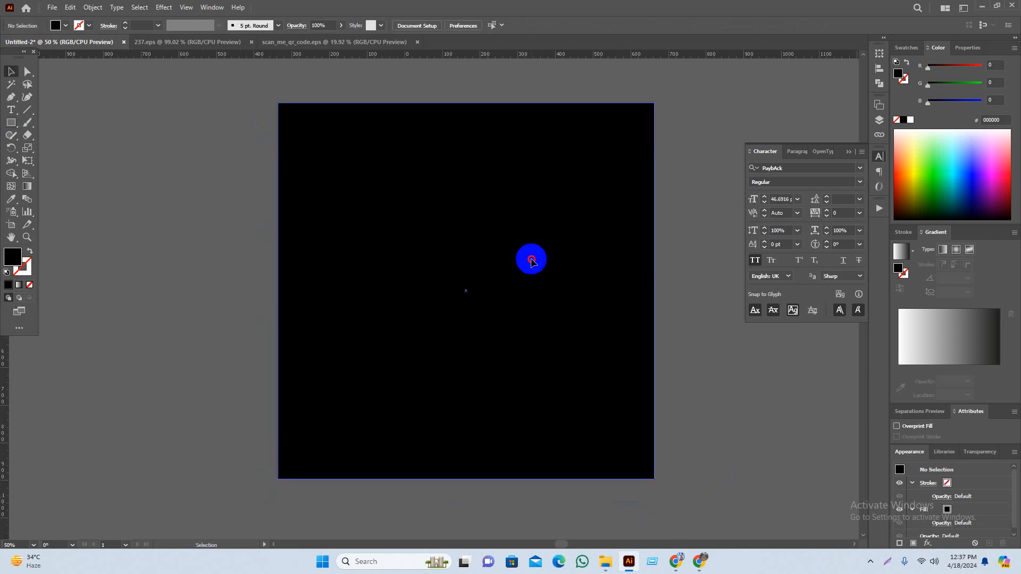
Recolour the black square with light blue A9ECFF and send it behind both hangers
left_click(530, 259)
mouse_move(979, 142)
left_mouse_down()
mouse_move(934, 167)
mouse_move(939, 137)
mouse_move(980, 149)
mouse_move(960, 139)
left_mouse_up()
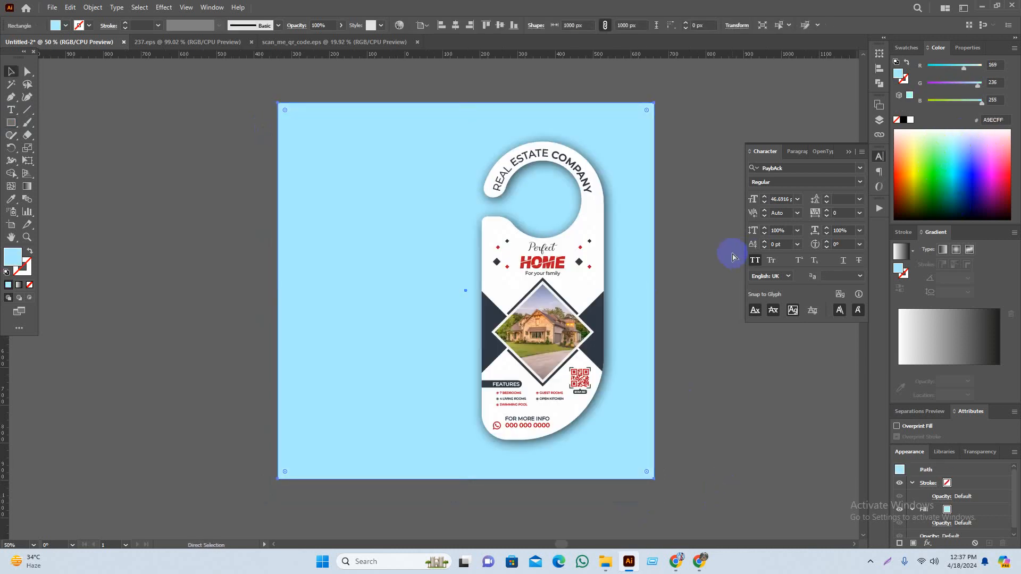
left_click(709, 332)
Fill the background square with the dark navy 2E3842 sampled from the hanger's side triangle
left_click(640, 313)
key("i")
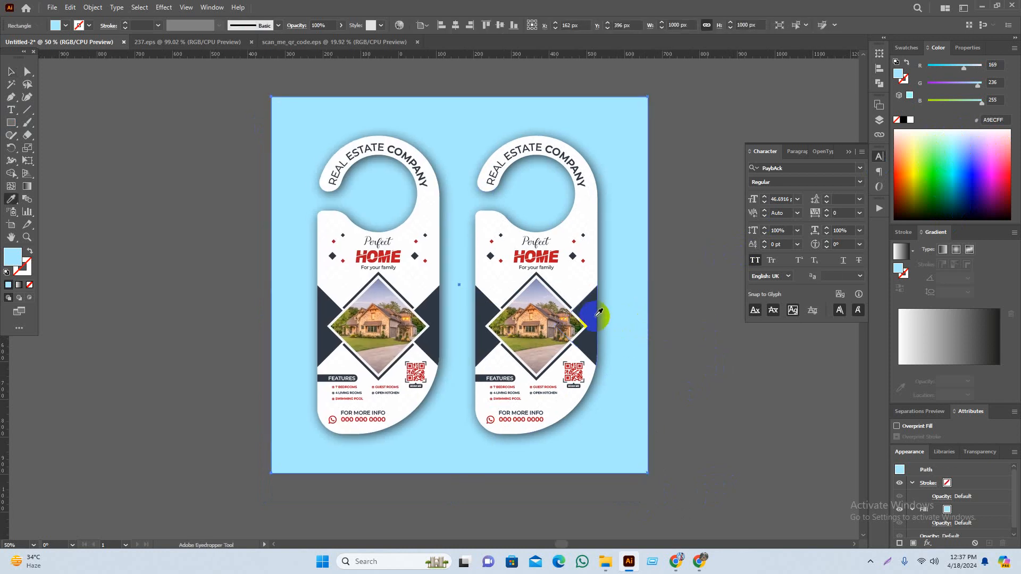
left_click(598, 313)
key("v")
left_click(672, 314)
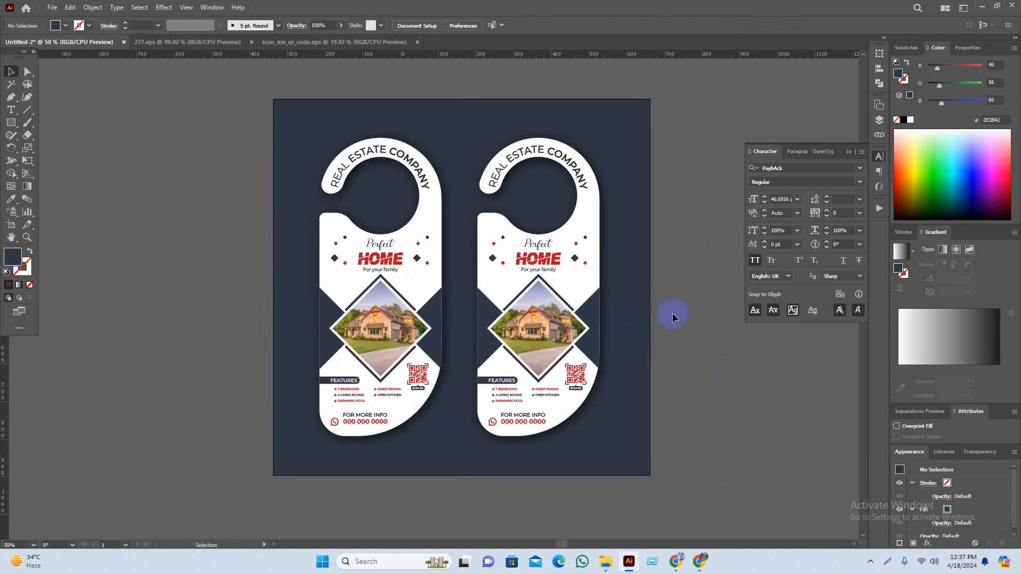
Lighten the background square's fill to slate blue 5F7587
left_click(607, 251)
double_click(12, 257)
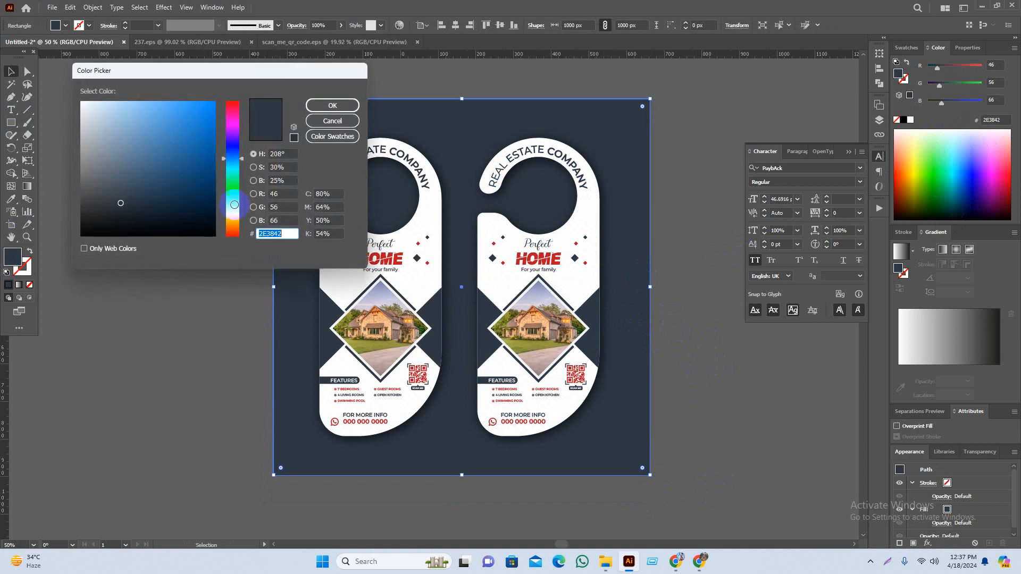
left_click_drag(120, 202, 121, 164)
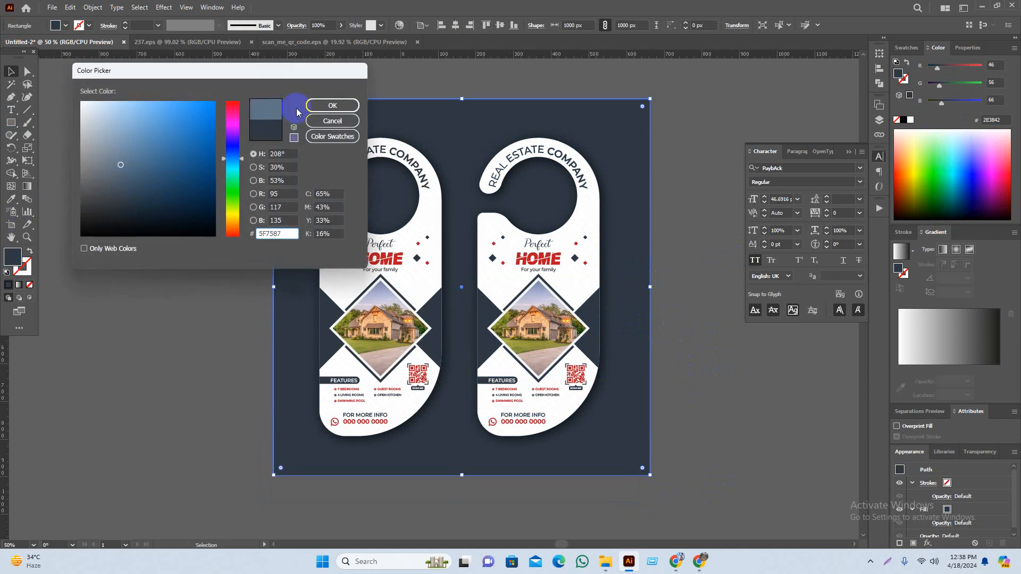
left_click(315, 106)
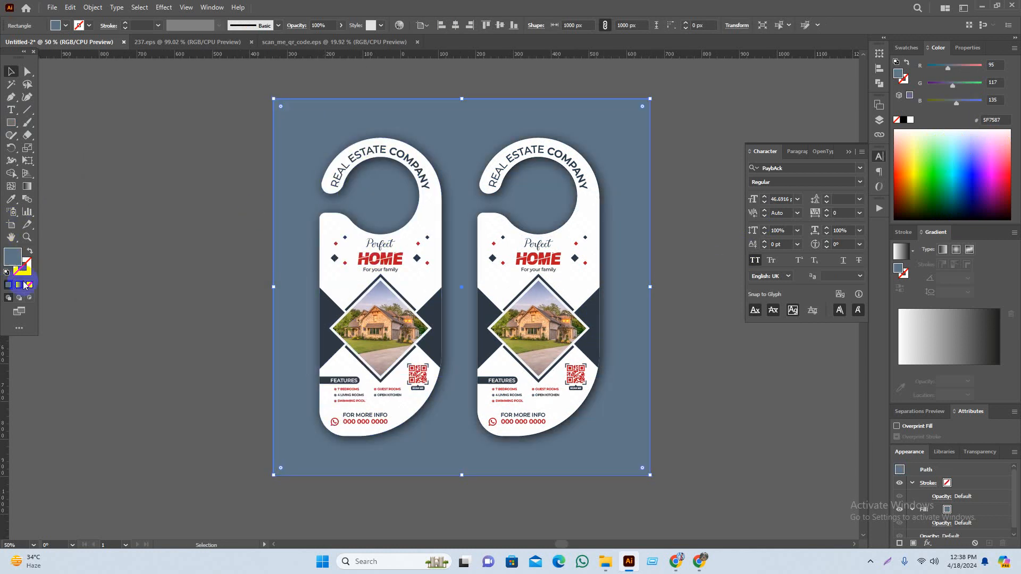
Change the background square's fill to the brighter blue 6A8AA0 and deselect it
double_click(11, 259)
left_click_drag(129, 167, 125, 153)
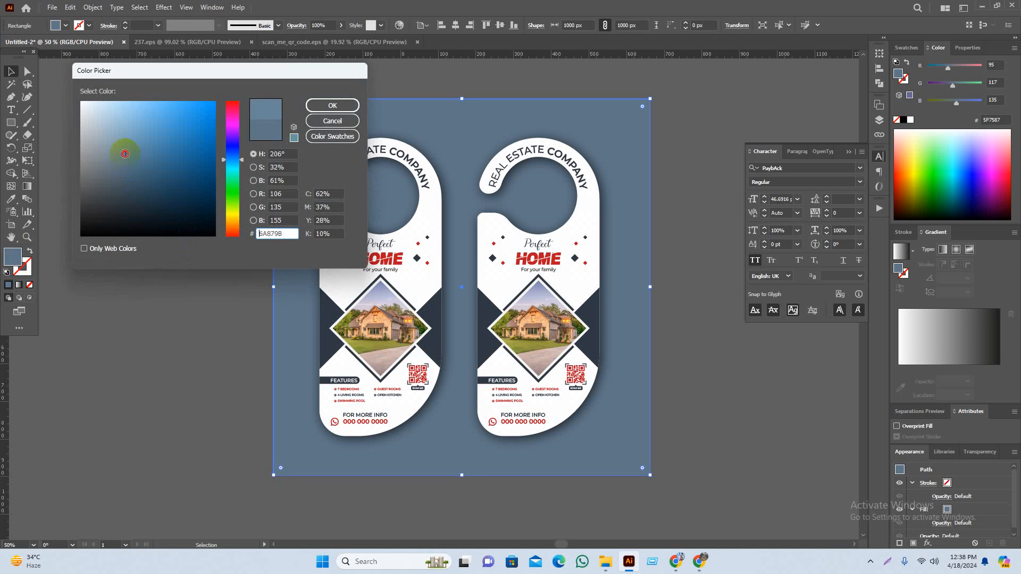
left_click(332, 105)
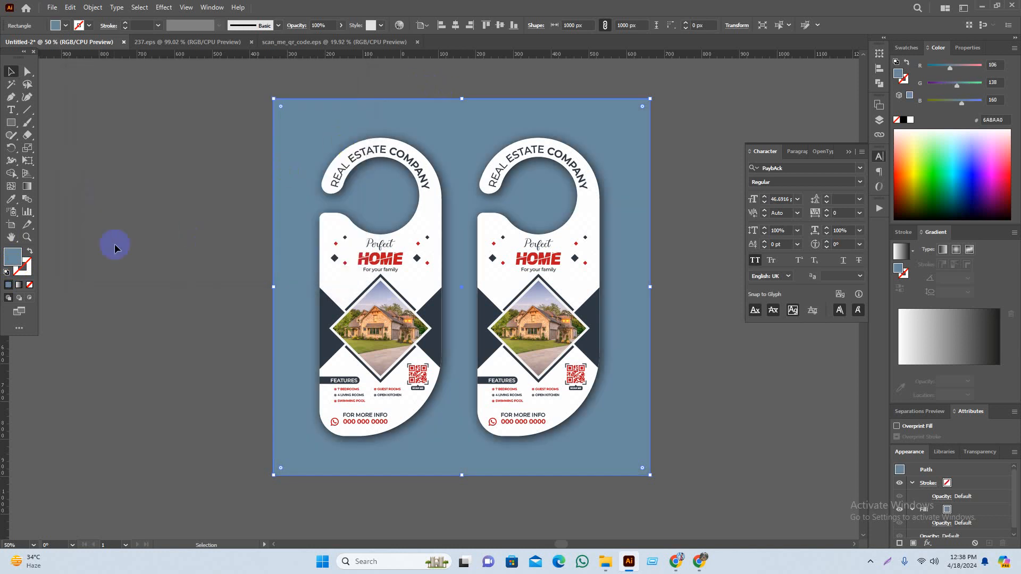
left_click(113, 243)
scroll(148, 207, "down", 1)
scroll(291, 242, "down", 1)
scroll(604, 405, "up", 1)
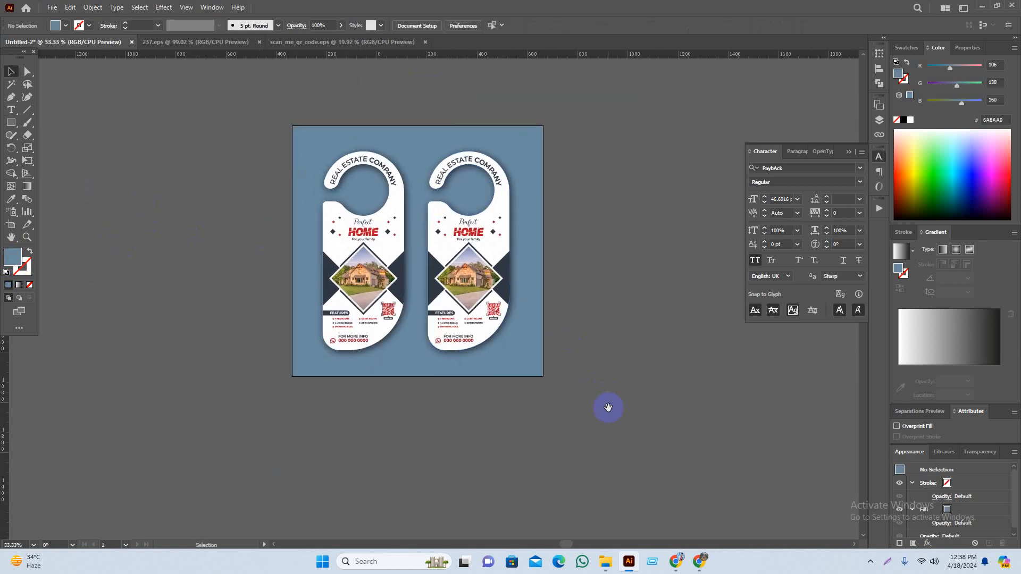
scroll(590, 422, "down", 1)
scroll(419, 419, "up", 1)
left_click(468, 433)
left_click_drag(468, 432, 477, 488)
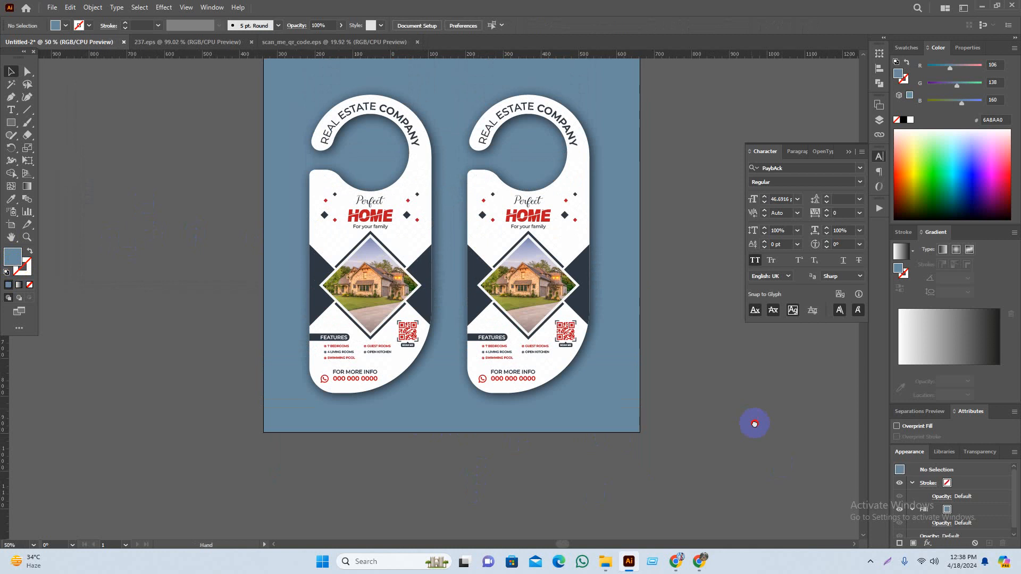
Change the background square's fill to the lighter blue 6DA2BF and review it with nothing selected
left_click_drag(753, 424, 763, 457)
left_click(286, 230)
double_click(15, 258)
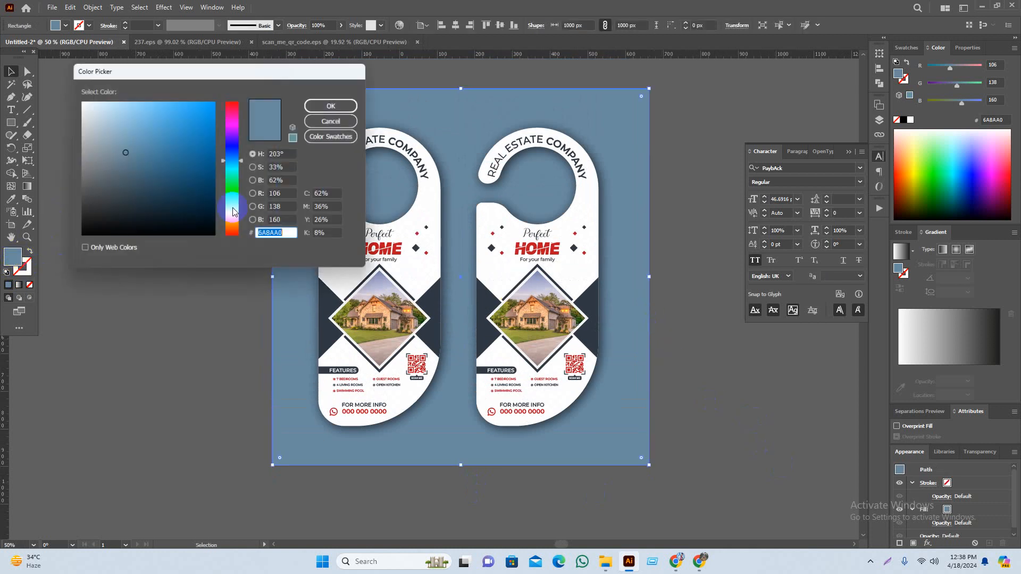
left_click(132, 142)
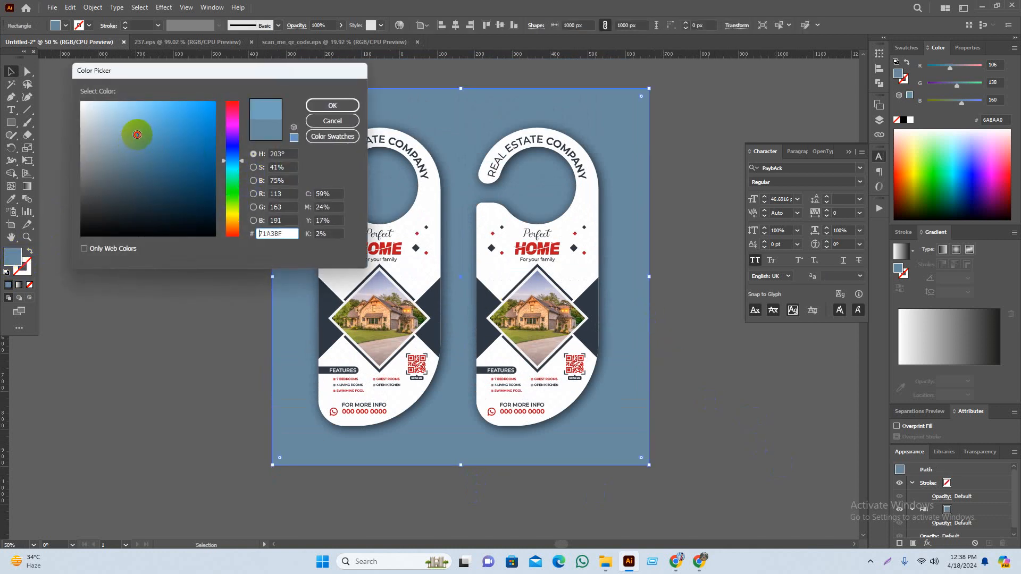
left_click(341, 105)
left_click(710, 344)
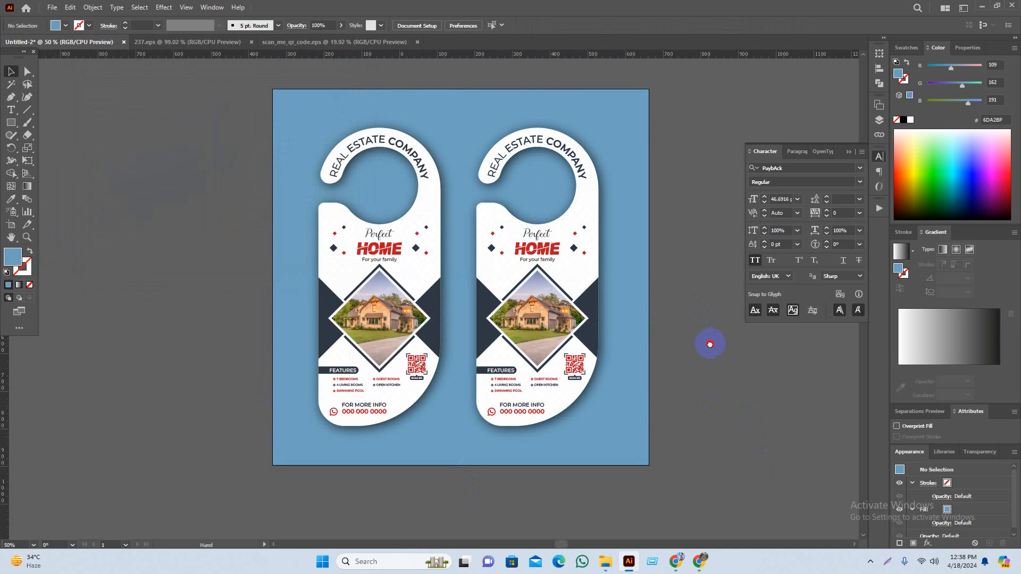
scroll(693, 362, "down", 1)
left_click_drag(703, 409, 673, 406)
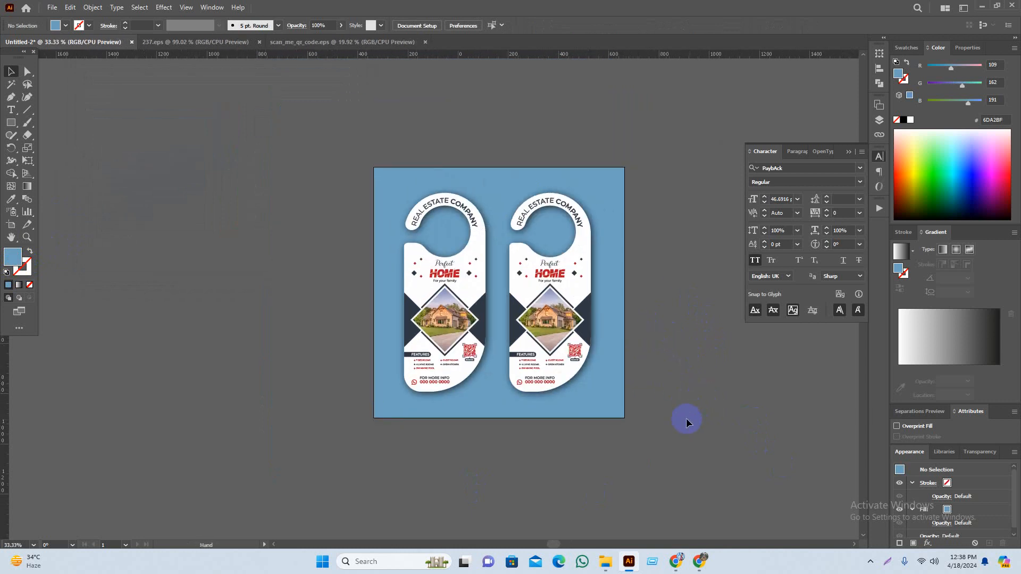
scroll(634, 341, "up", 1)
Darken the background square's fill to the muted grey-blue 5A666B
left_click(593, 294)
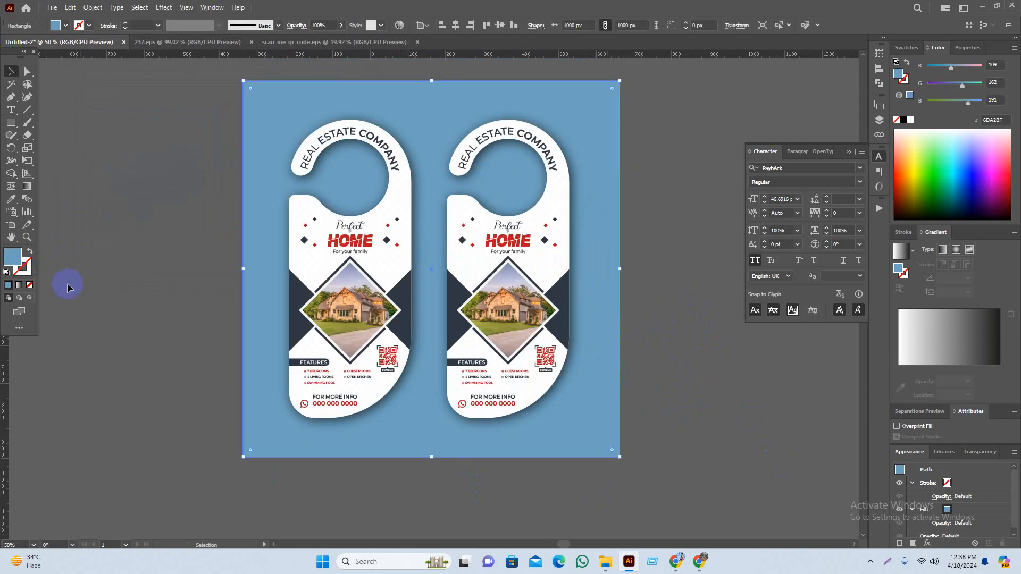
double_click(6, 259)
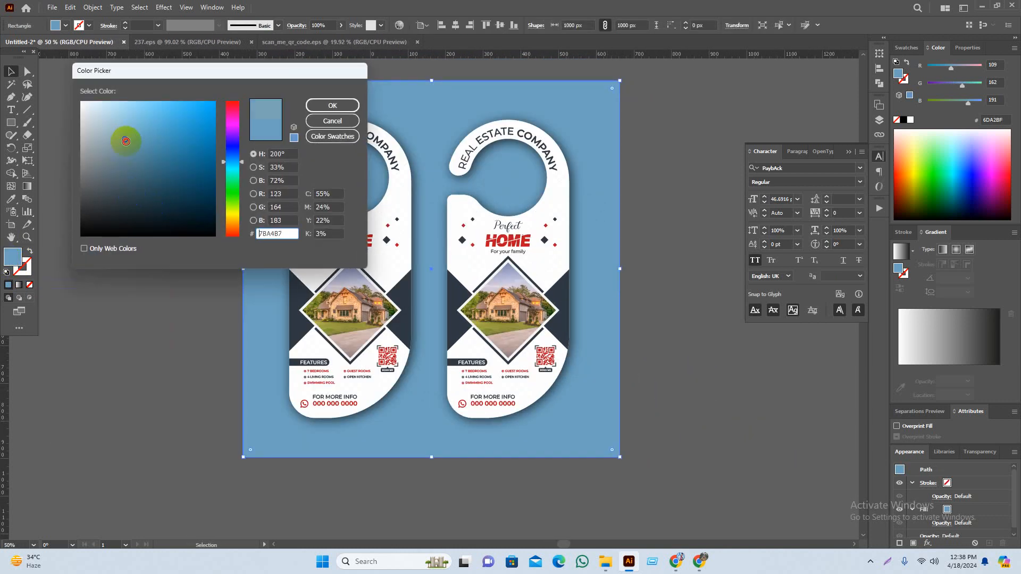
left_click(103, 179)
left_click(310, 104)
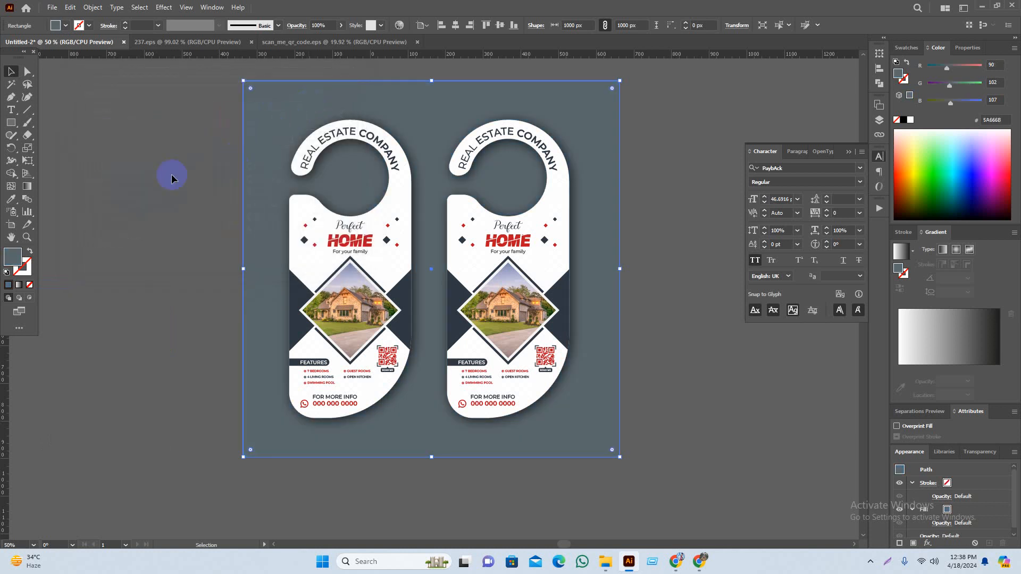
Lighten the background square's fill to the blue-grey 74868C
double_click(17, 262)
left_click(98, 176)
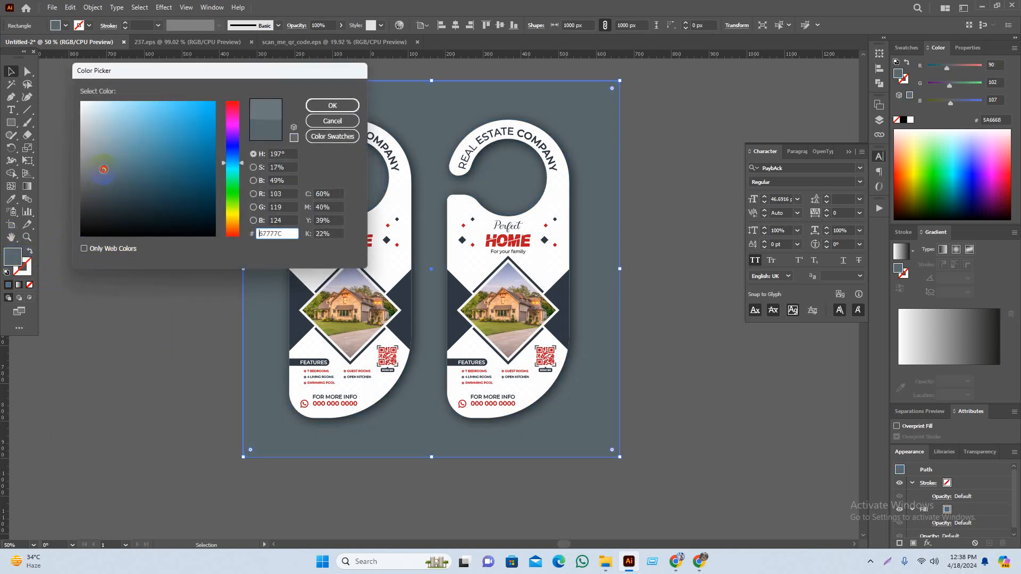
left_click(333, 105)
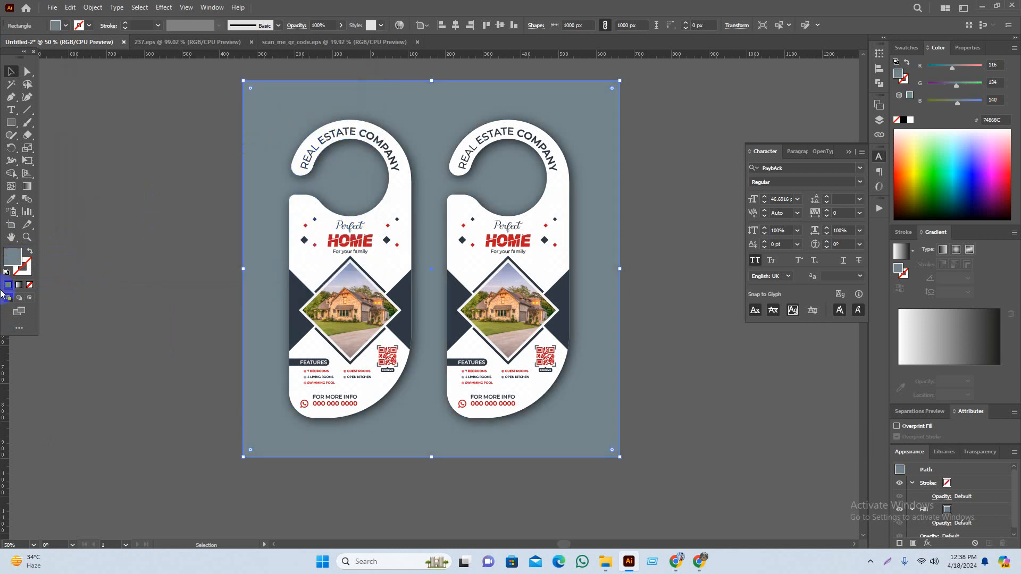
double_click(14, 261)
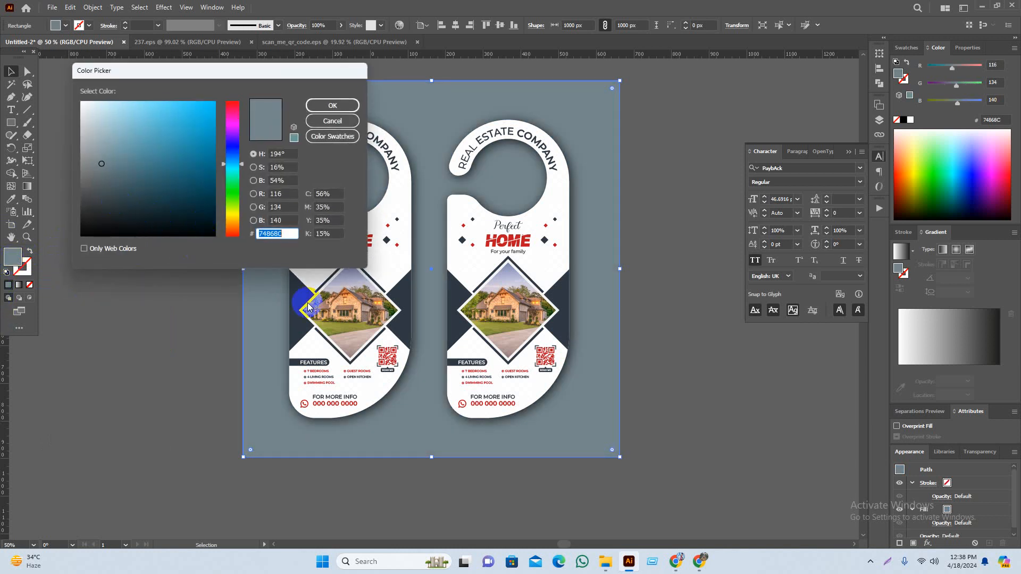
left_click(332, 121)
Fill the background square with navy 2E3842 sampled from the side triangle of a hanger
key("i")
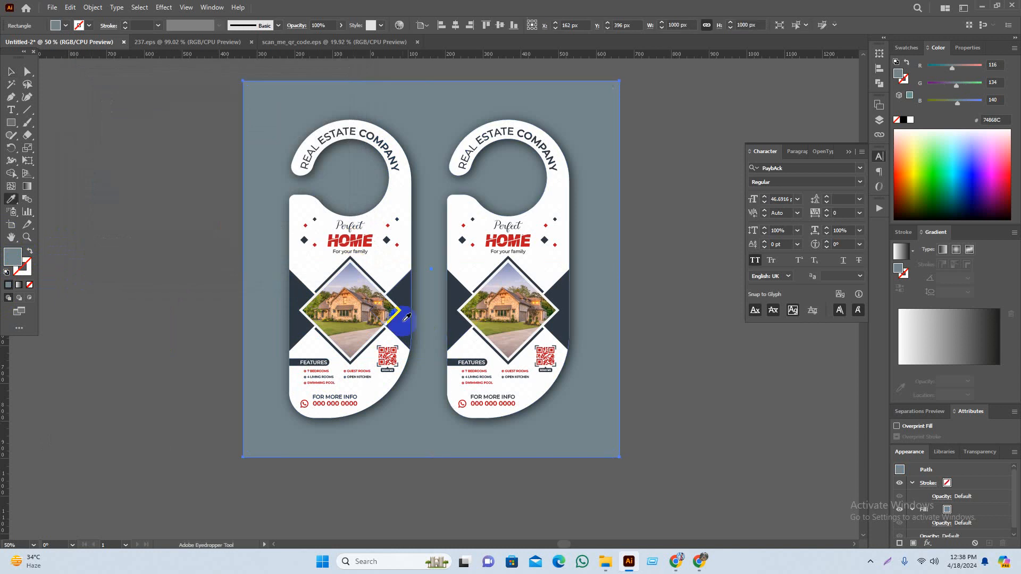
left_click(417, 320)
key("v")
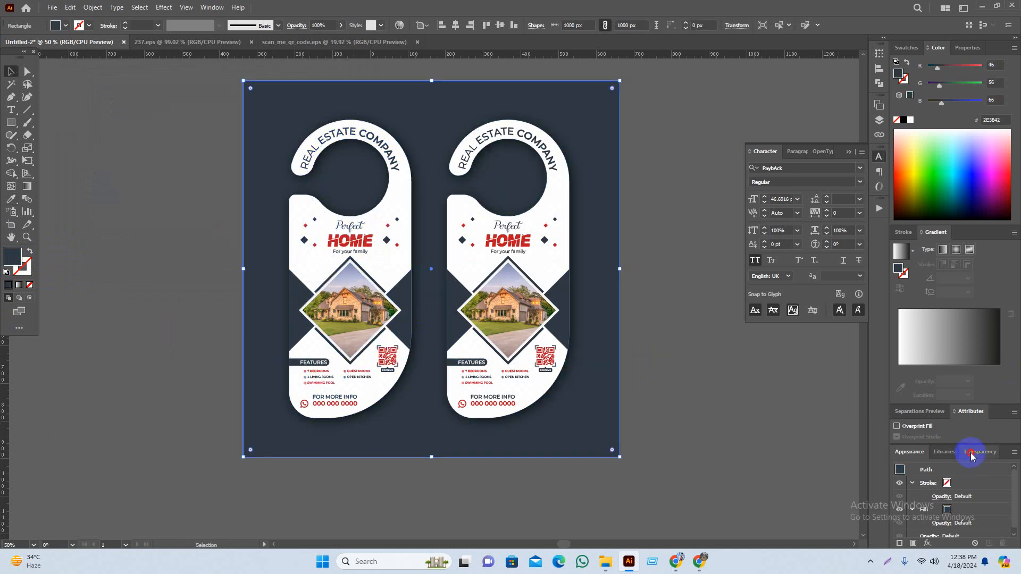
Try adjusting the opacity of the navy background square
left_click(978, 452)
left_click(986, 479)
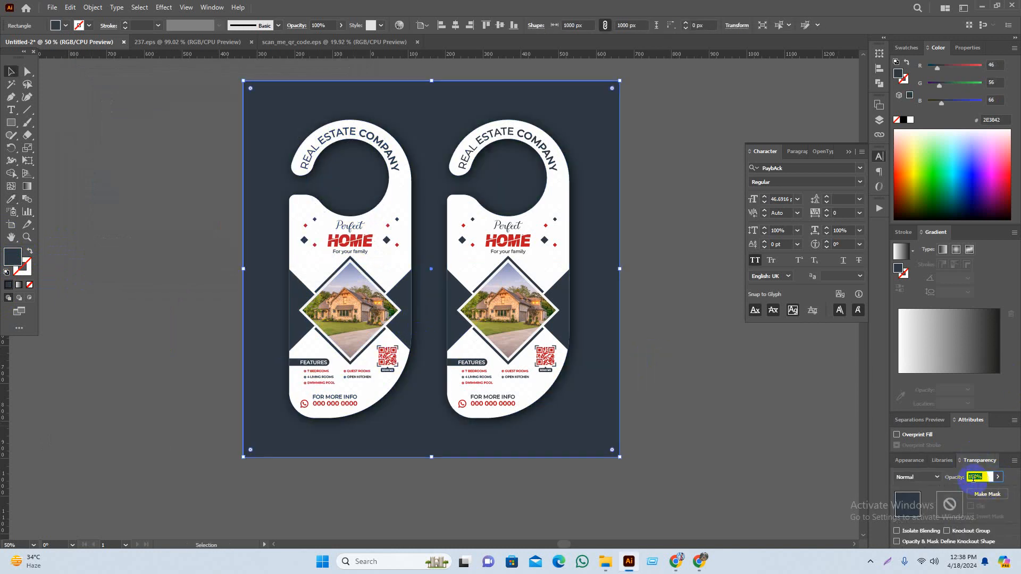
left_click(998, 476)
mouse_move(998, 489)
left_mouse_down()
mouse_move(965, 490)
mouse_move(1002, 490)
left_mouse_up()
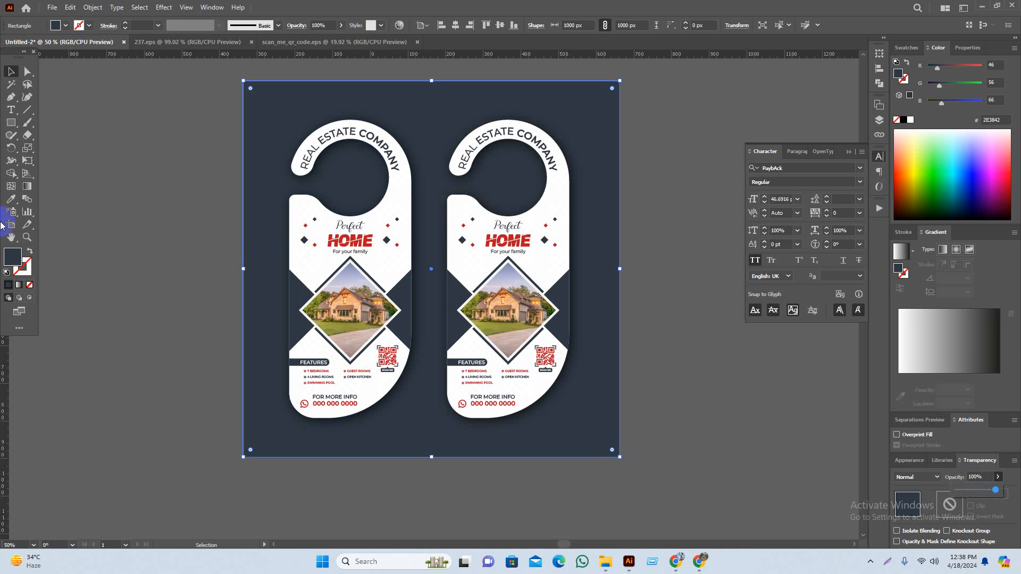
Lighten the background square's fill to the soft blue 87A9C6 and deselect it
double_click(12, 257)
left_click_drag(119, 182, 126, 131)
left_click(319, 106)
left_click(728, 326)
key("space")
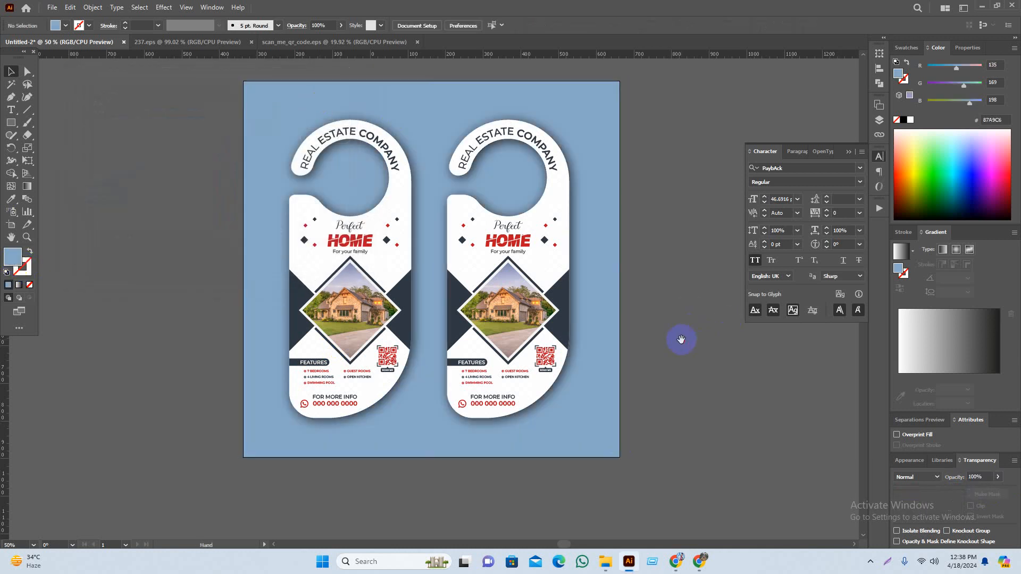
scroll(695, 398, "down", 1)
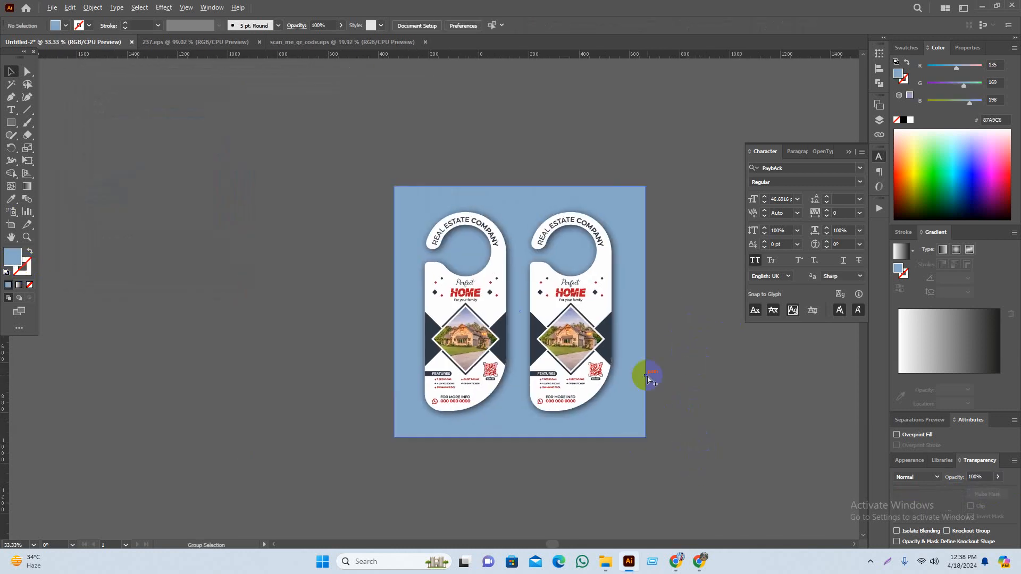
Change the background square's fill to the more saturated blue 78AAD1 and deselect it
scroll(634, 337, "up", 1)
left_click(623, 352)
double_click(12, 258)
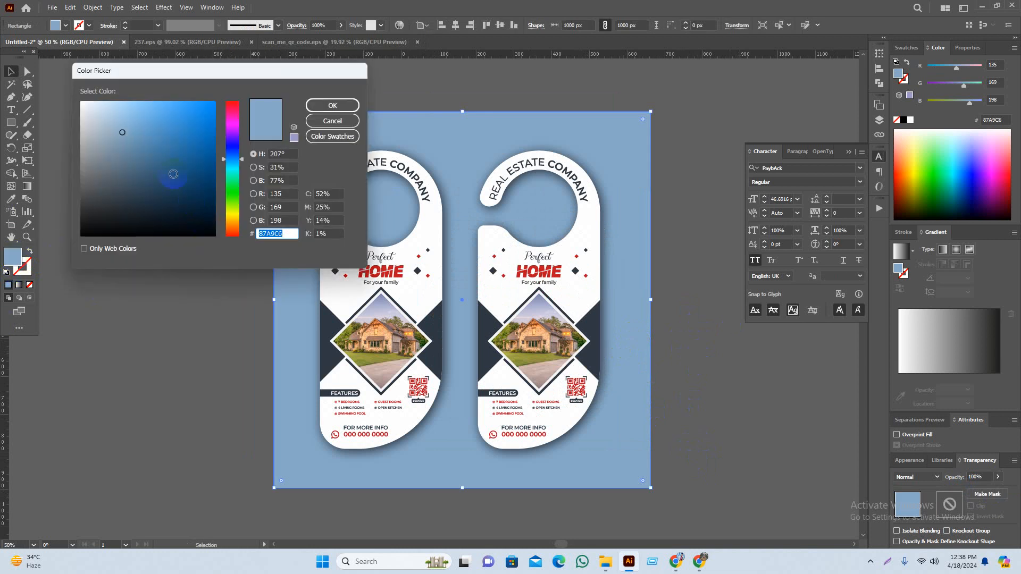
left_click(124, 131)
left_click_drag(123, 131, 139, 125)
left_click(332, 105)
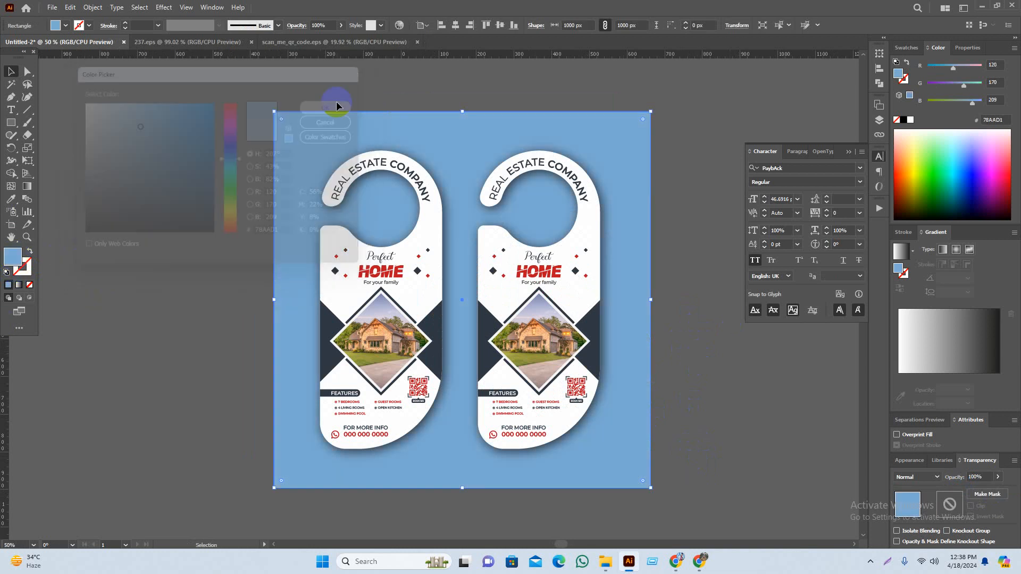
left_click(710, 367)
scroll(707, 362, "left", 1)
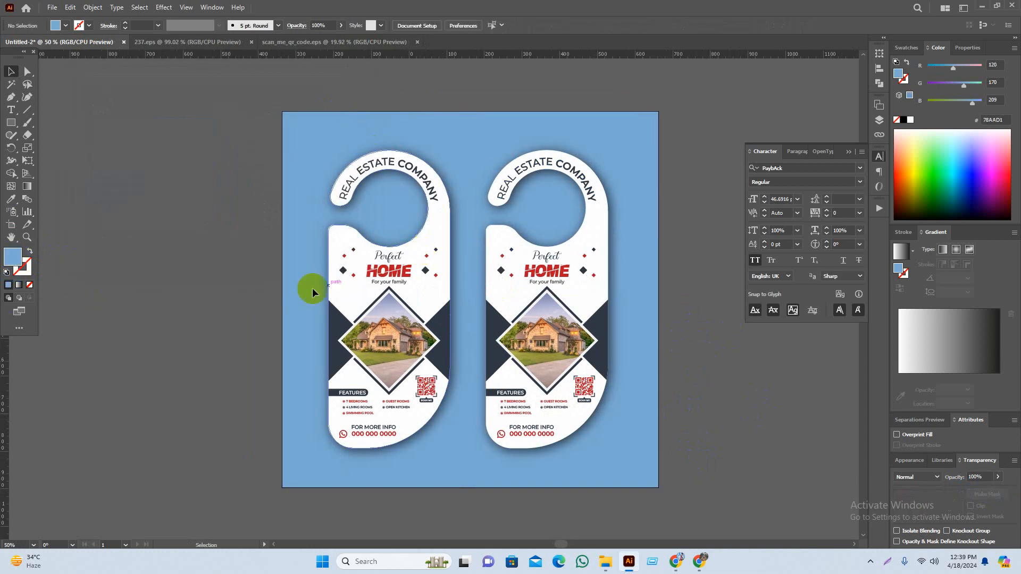
Set the background square's fill to the pale blue 93BEDB and deselect it
left_click(284, 327)
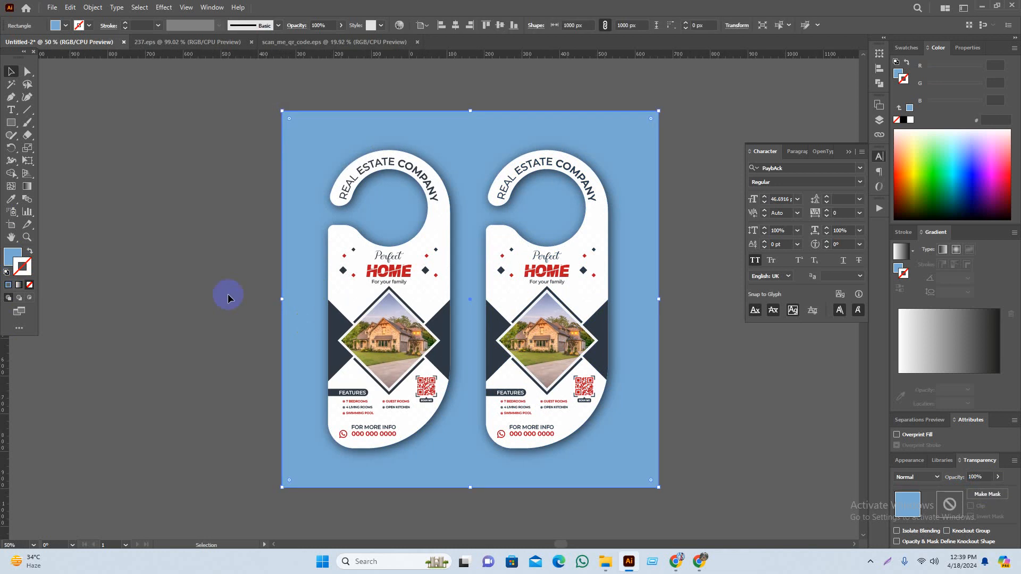
double_click(4, 253)
left_click_drag(134, 124, 130, 121)
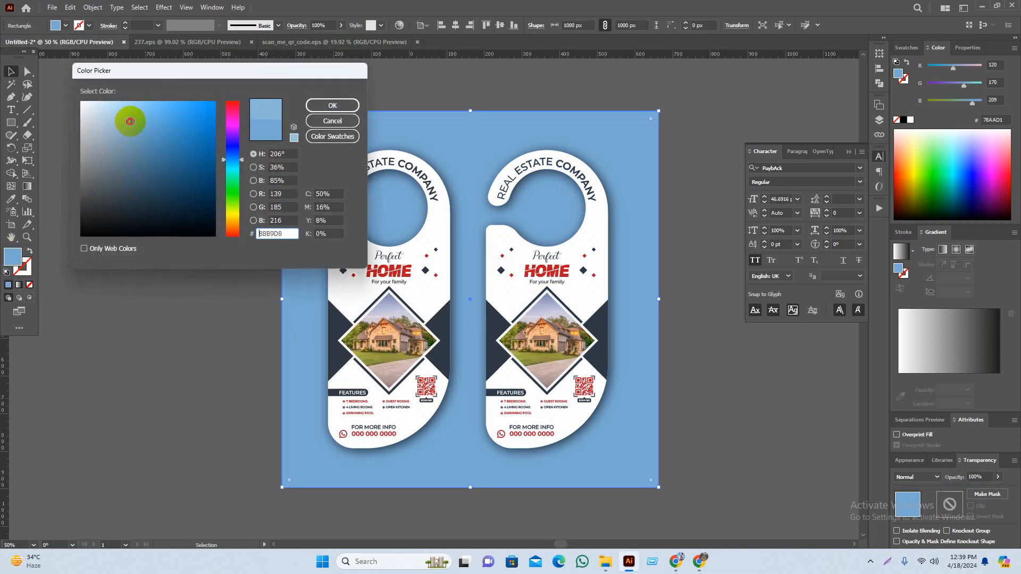
left_click(319, 108)
left_click(715, 164)
left_click_drag(704, 163, 687, 174)
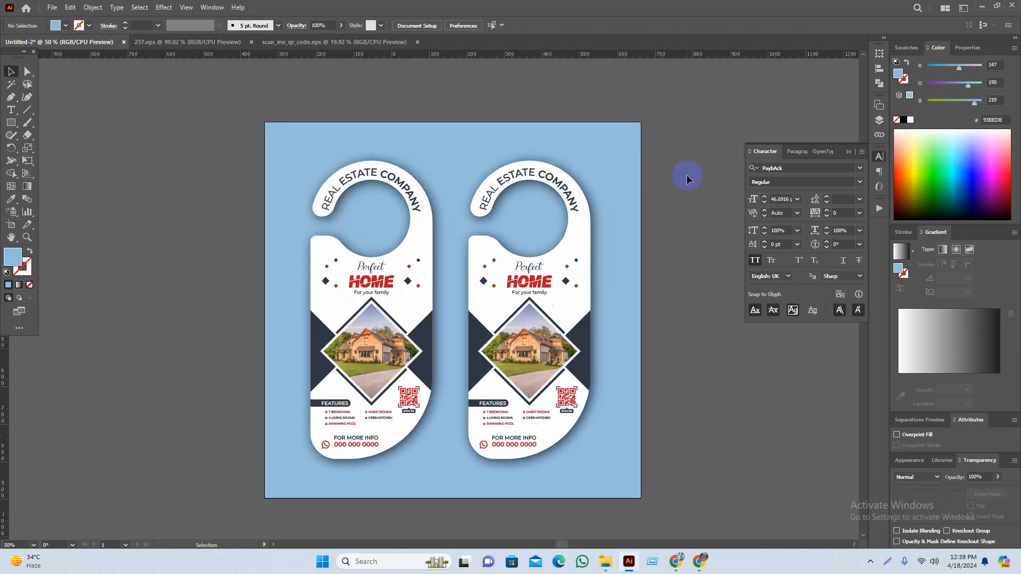
scroll(690, 239, "down", 1)
left_click_drag(697, 343, 690, 369)
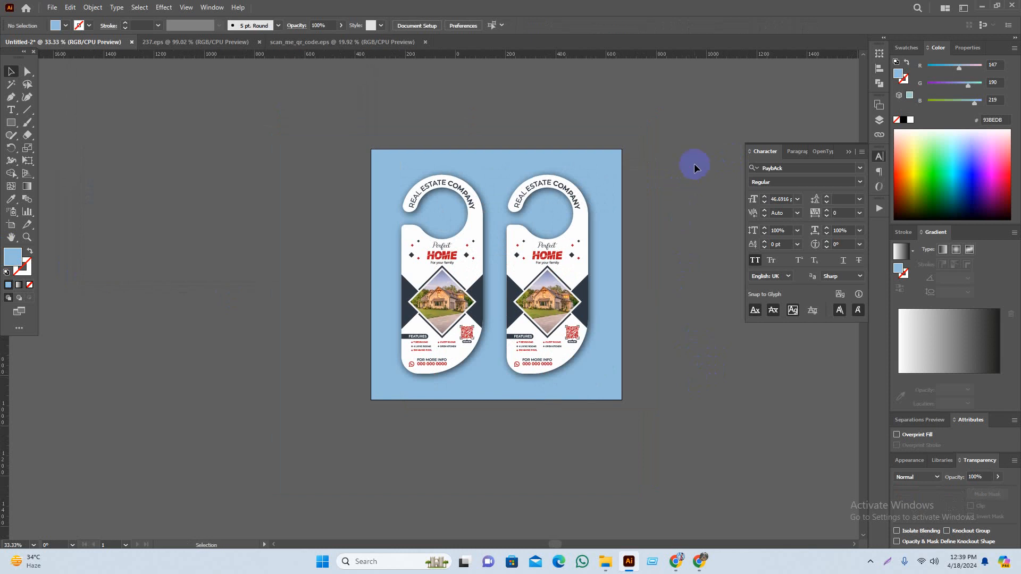
scroll(616, 180, "up", 1)
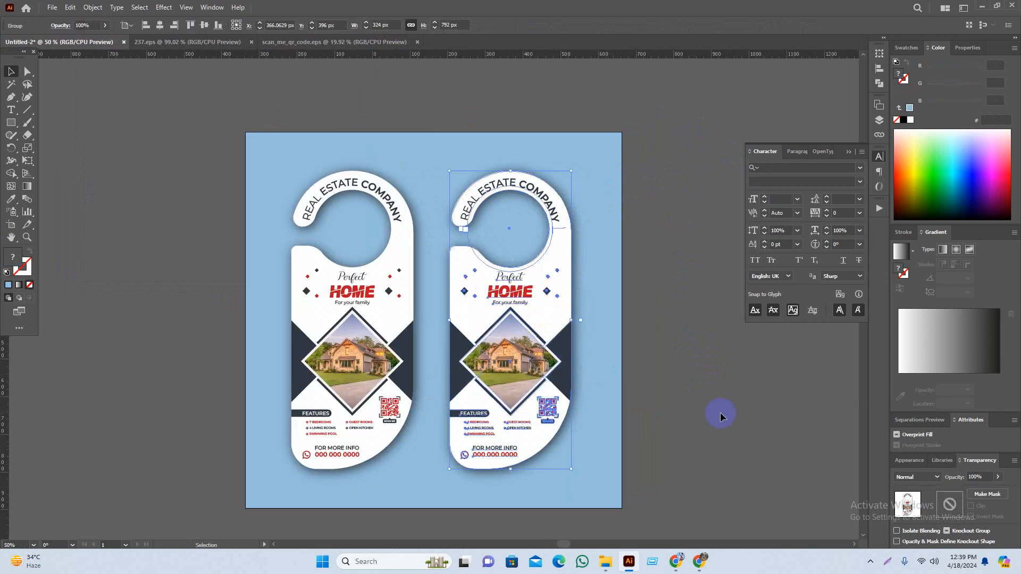
left_click_drag(713, 425, 718, 417)
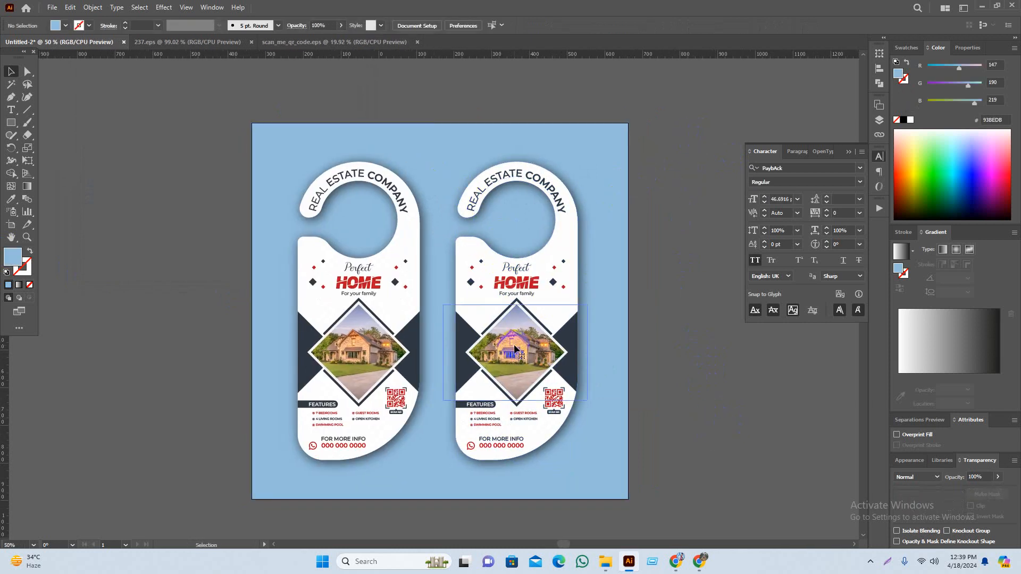
Select both door hangers and move them straight down on the artboard to leave room for a title above
left_click(571, 375)
left_click(531, 358)
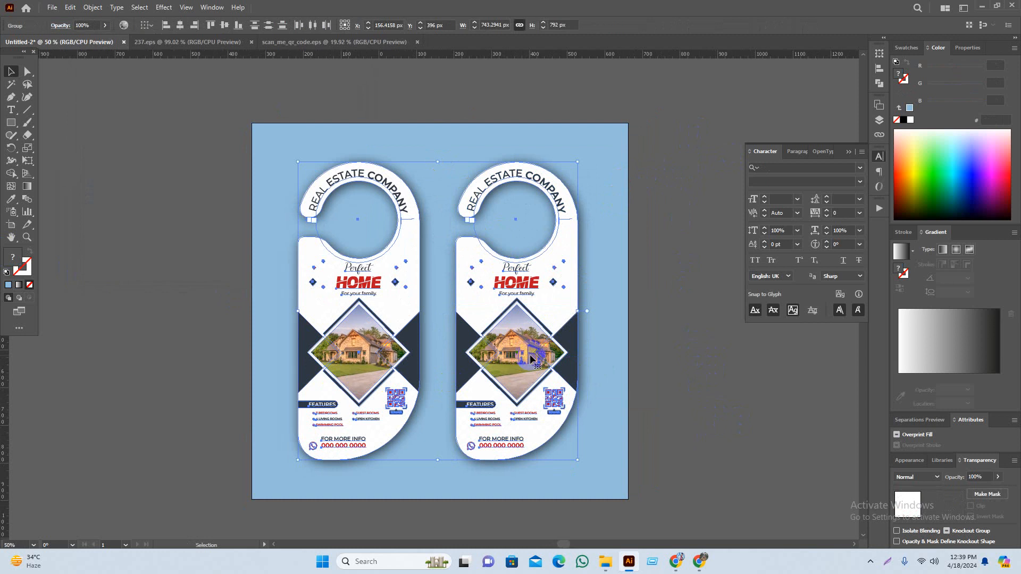
key("Down")
key("Down")
key("Down")
key("Down")
key("Down")
key("Down")
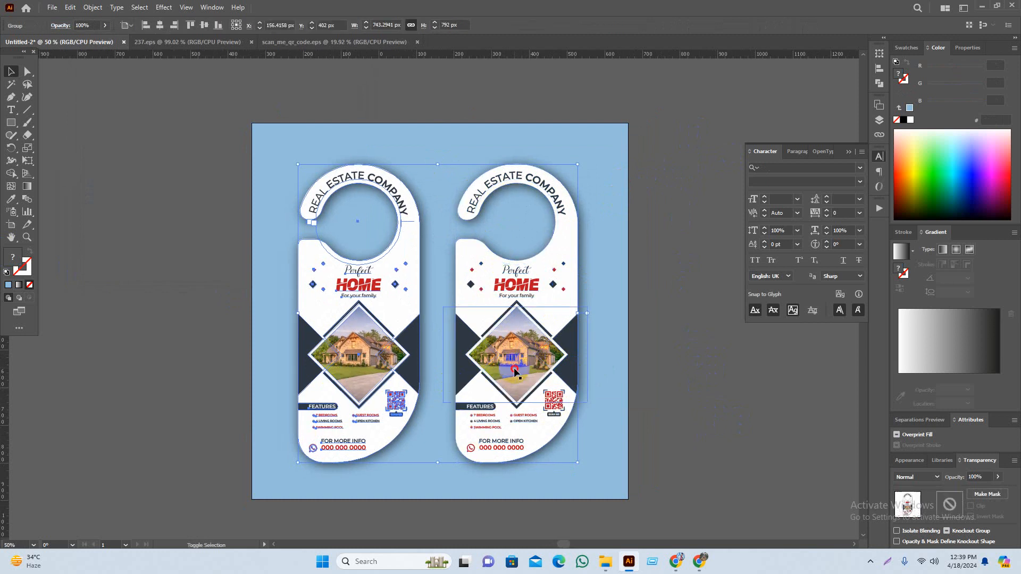
left_click(538, 398, "shift")
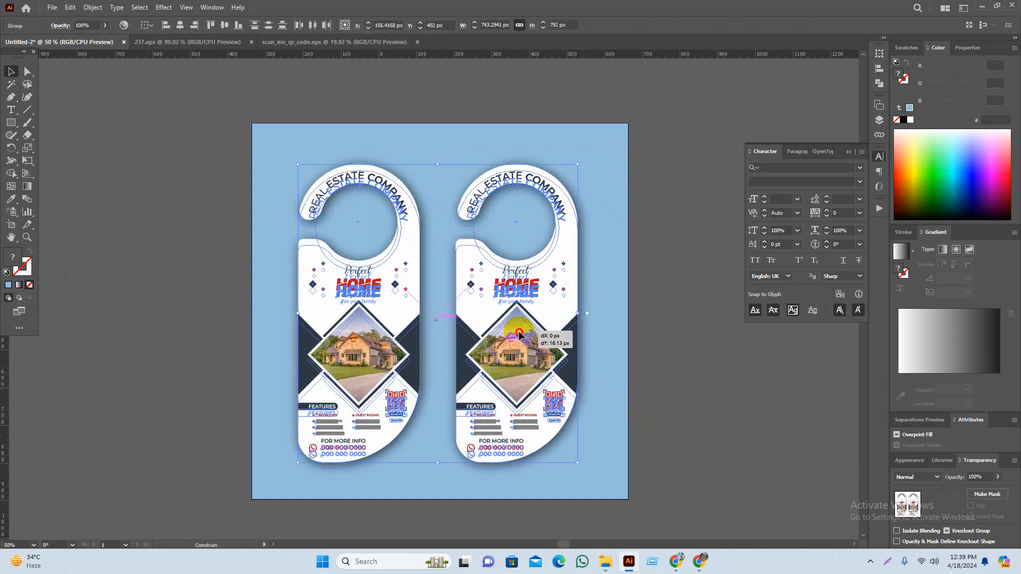
left_click(706, 417)
left_click_drag(674, 376, 682, 388)
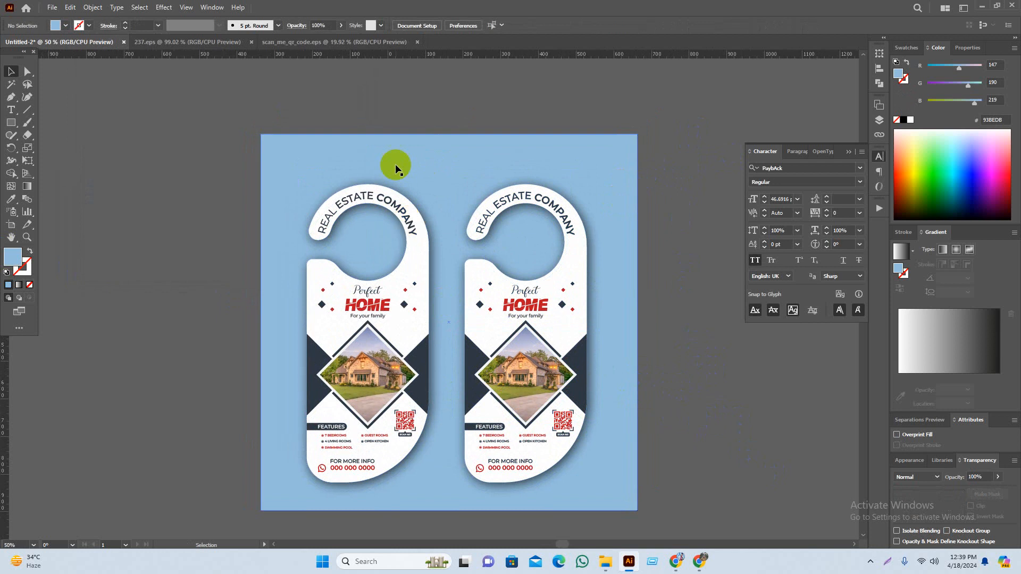
Add the title text DOOR HANGER in the empty area beside the artboard
left_click(10, 109)
left_click(150, 170)
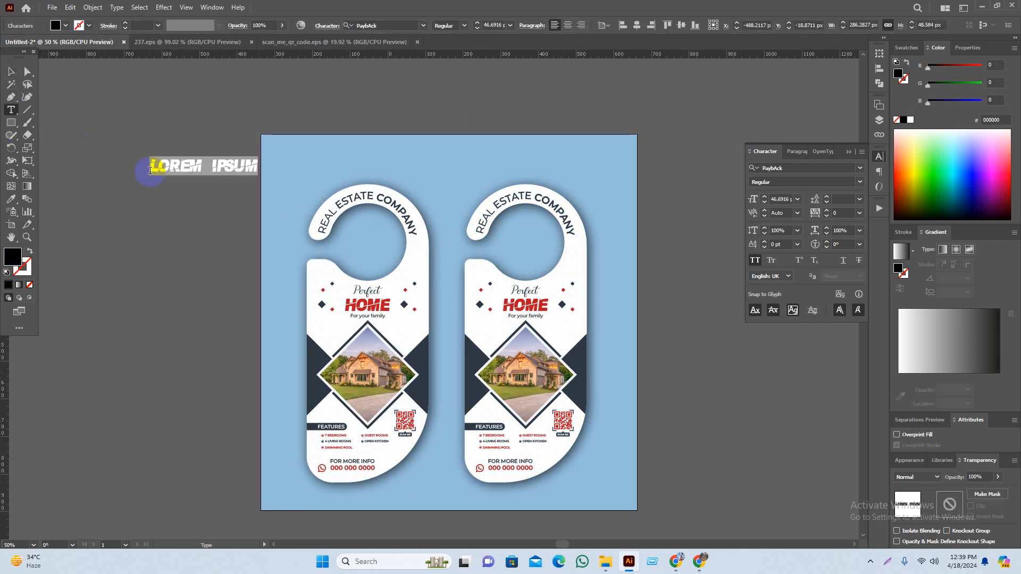
type("DOO")
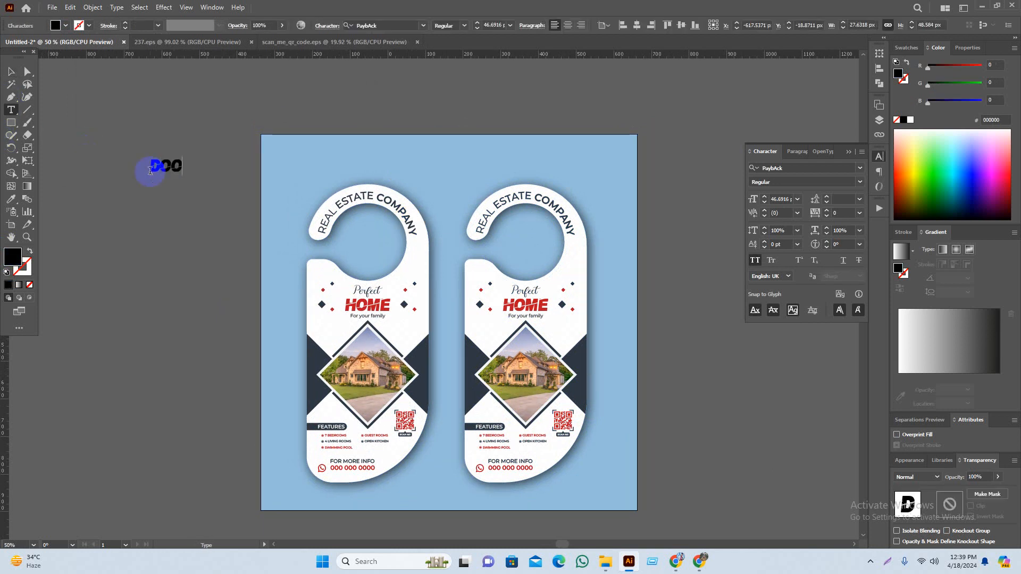
type("R HANGE")
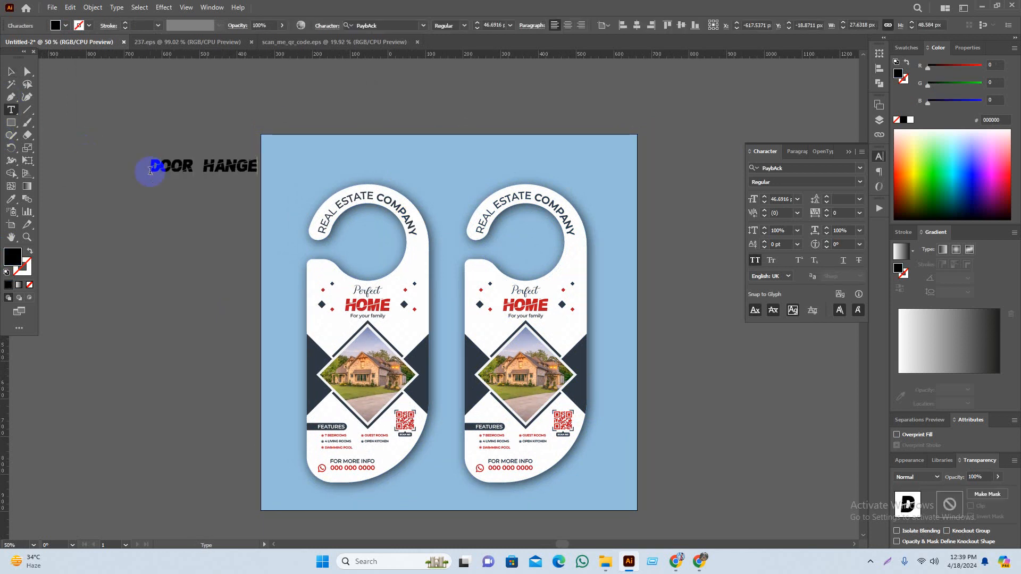
type("R")
key("Escape")
left_click(210, 275)
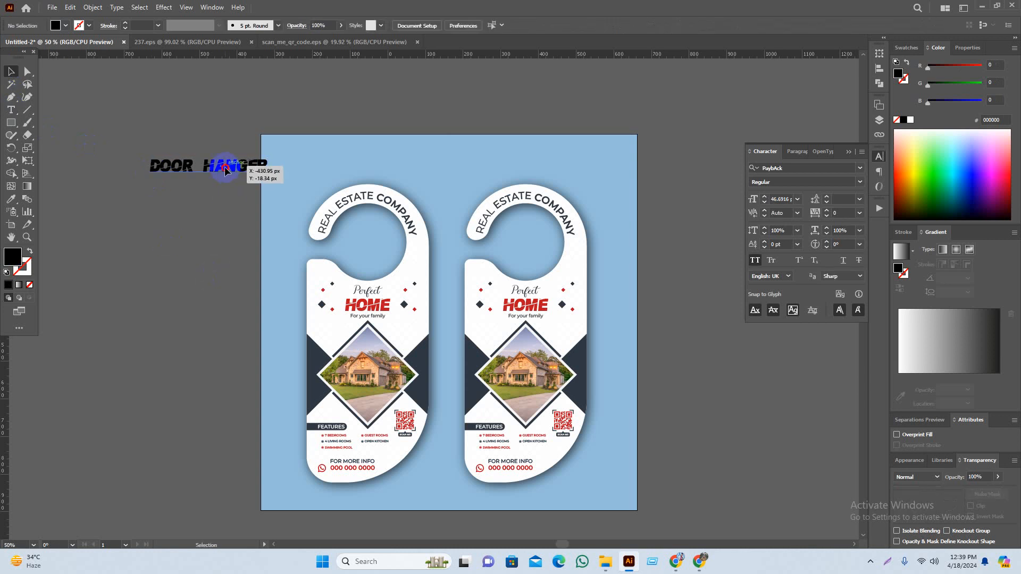
Move the DOOR HANGER title above the two hangers and centre it horizontally on the artboard
left_click_drag(225, 170, 464, 170)
left_click_drag(462, 170, 465, 173)
left_click(659, 25)
scroll(665, 129, "up", 1)
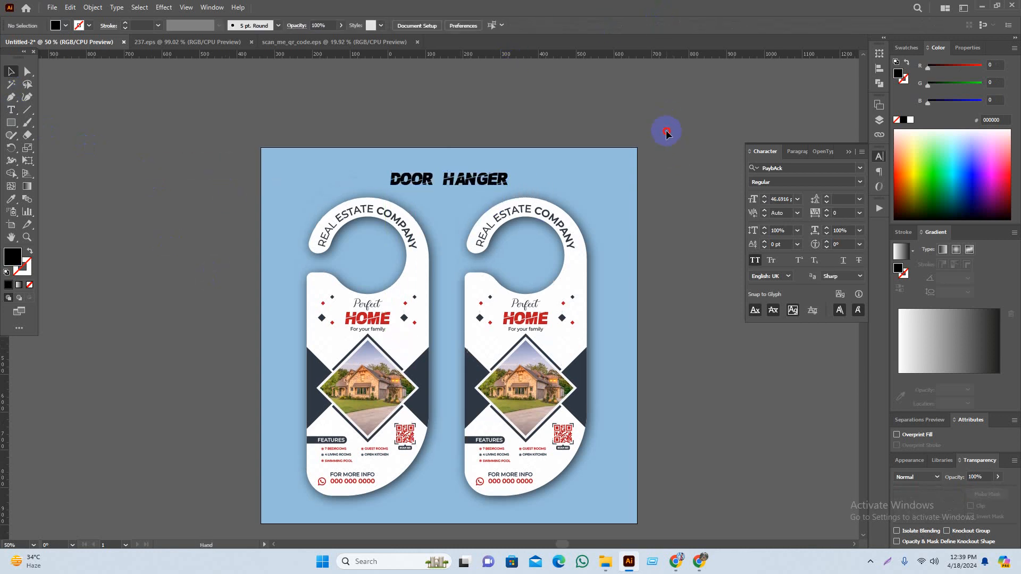
Sample the dark navy of the hangers' side shapes as the DOOR HANGER title's fill colour and deselect the title
key("i")
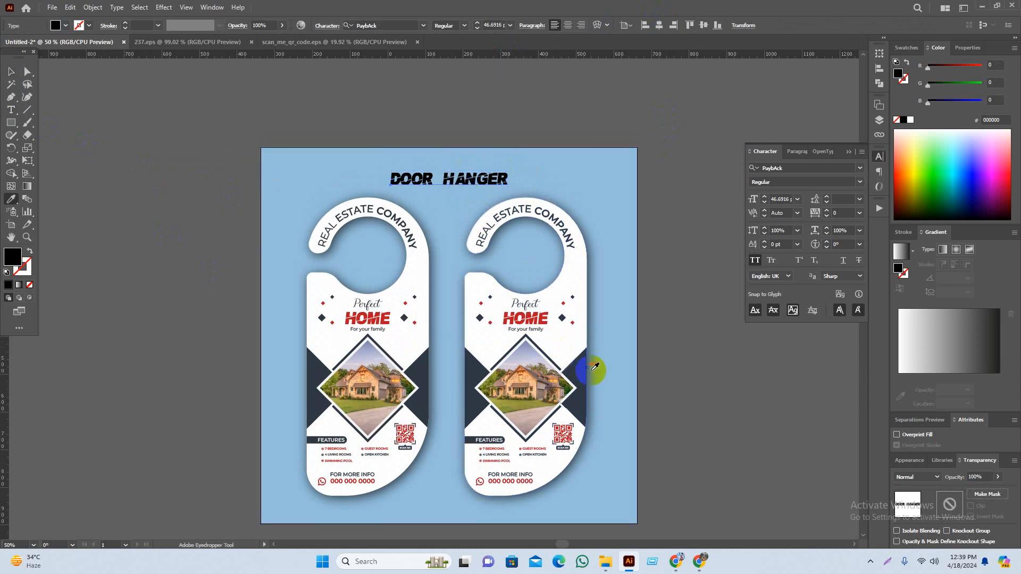
left_click(597, 365)
key("v")
left_click(692, 380)
scroll(501, 217, "up", 1)
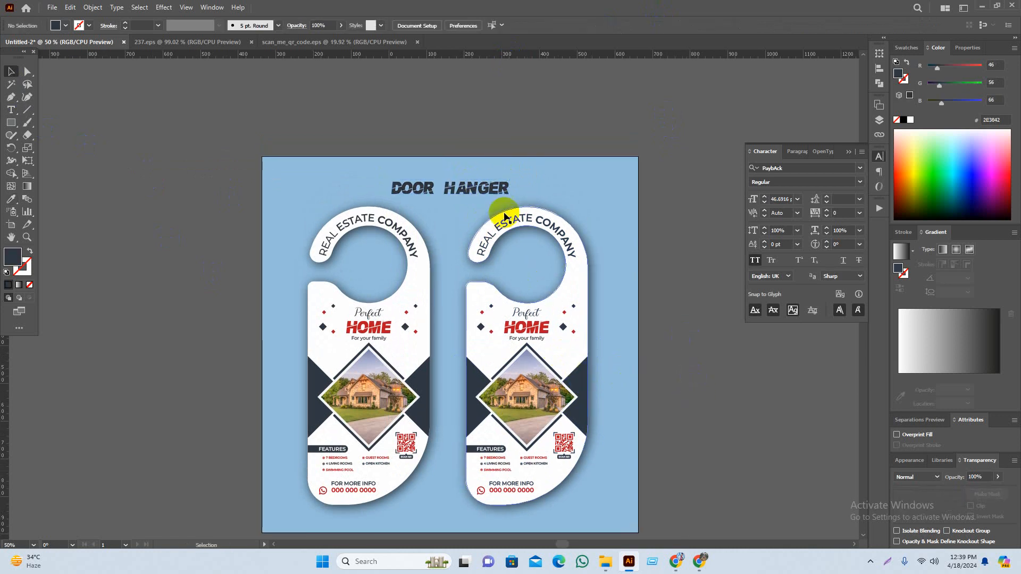
Set the DOOR HANGER title in Montserrat Bold and centre it horizontally on the artboard
left_click(468, 184)
left_click(384, 26)
type("mon")
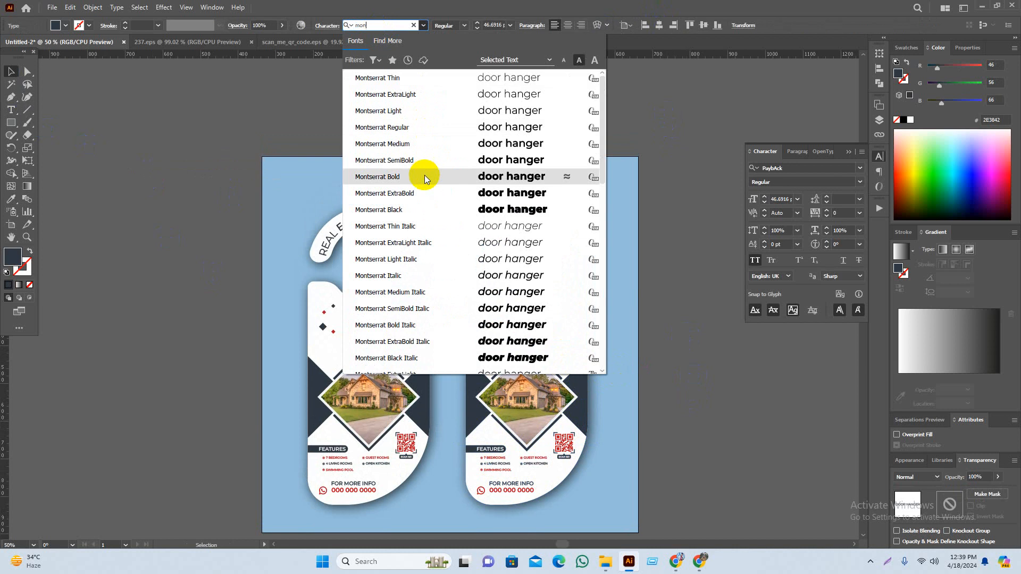
left_click(424, 177)
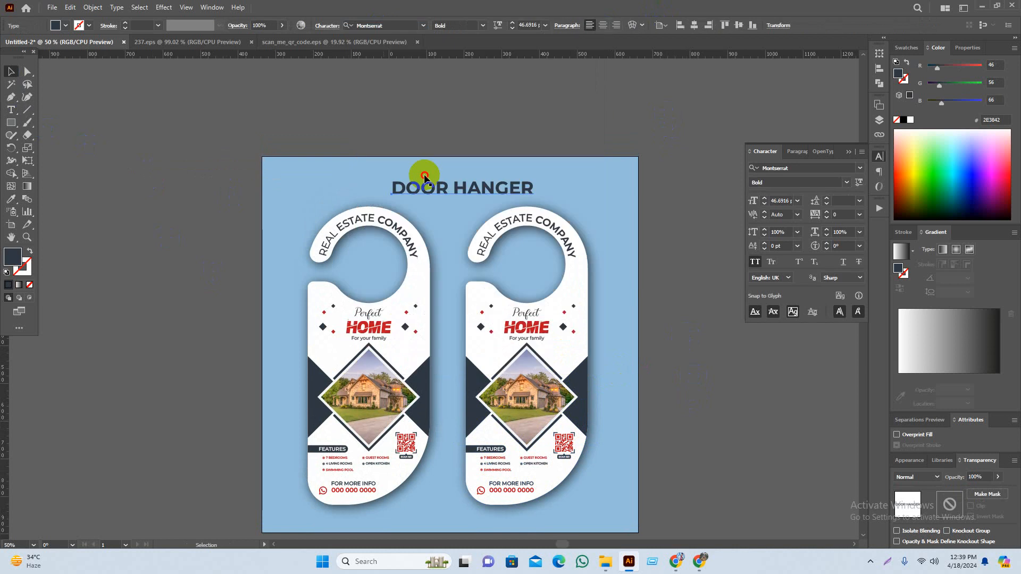
left_click(700, 31)
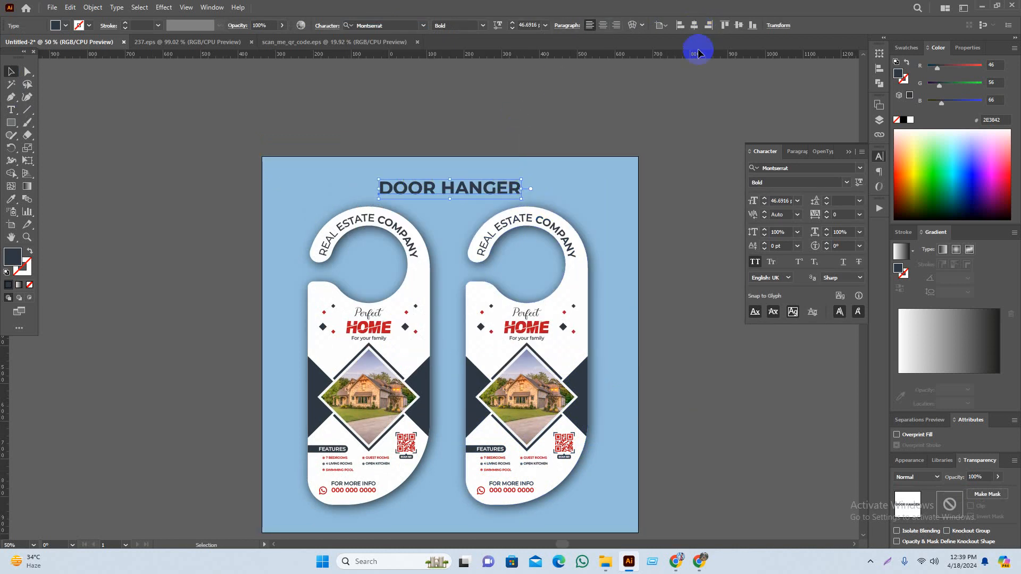
Change only the word DOOR in the title to the Montserrat Regular weight
scroll(466, 191, "up", 2)
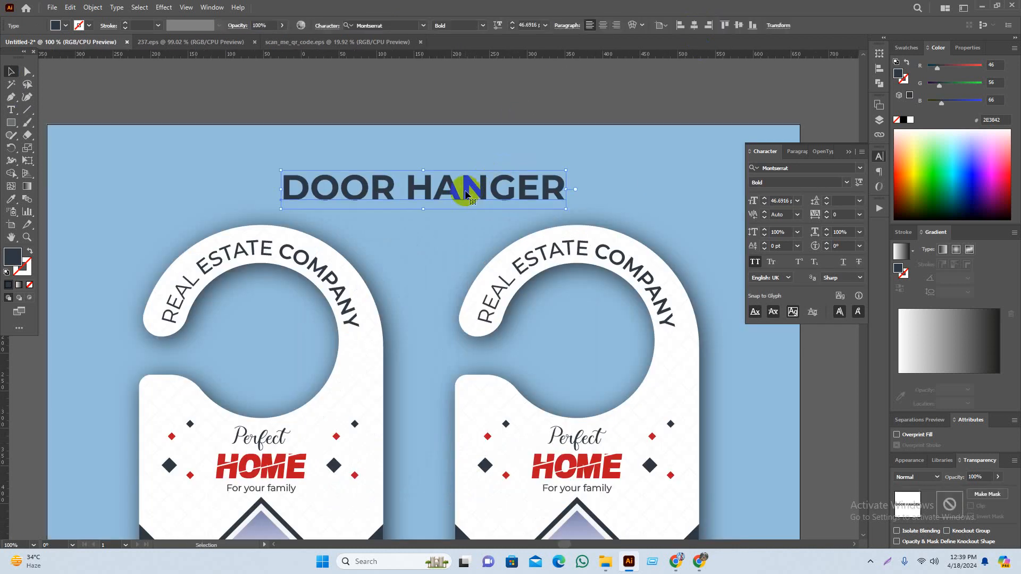
double_click(398, 194)
double_click(392, 190)
left_click(463, 25)
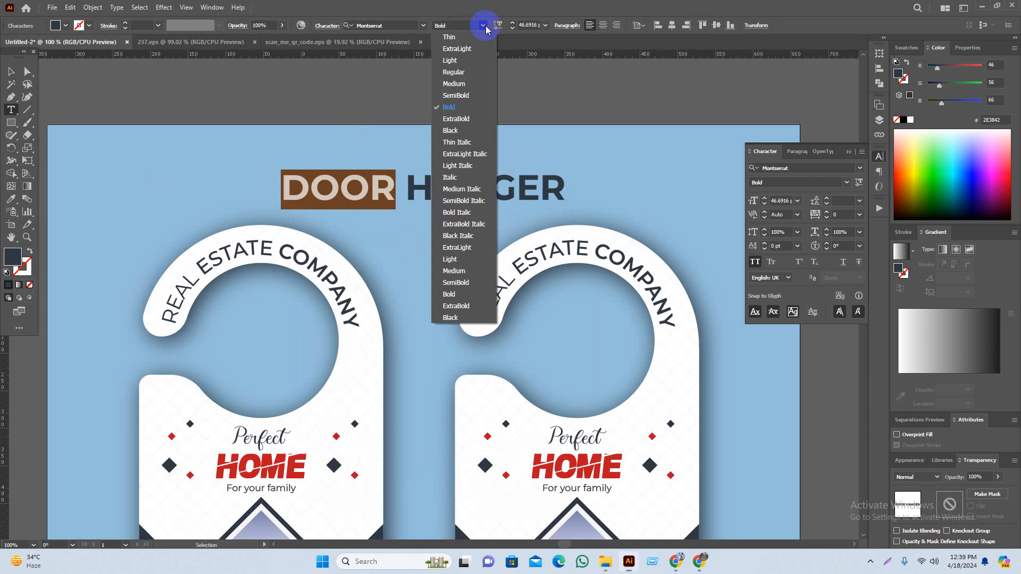
left_click(485, 73)
Change the word HANGER in the title to the SemiBold weight and leave text editing
double_click(405, 183)
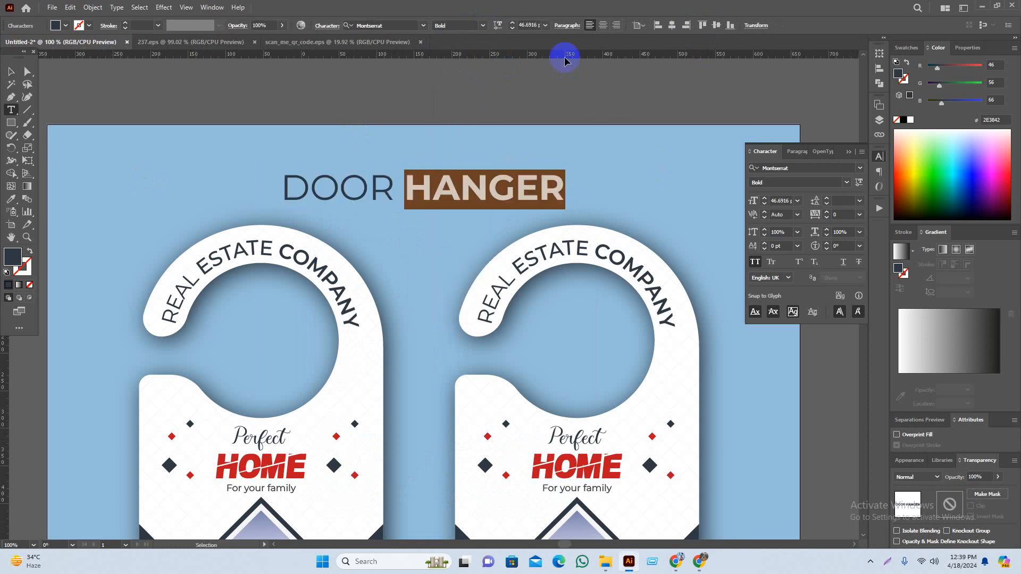
left_click(481, 25)
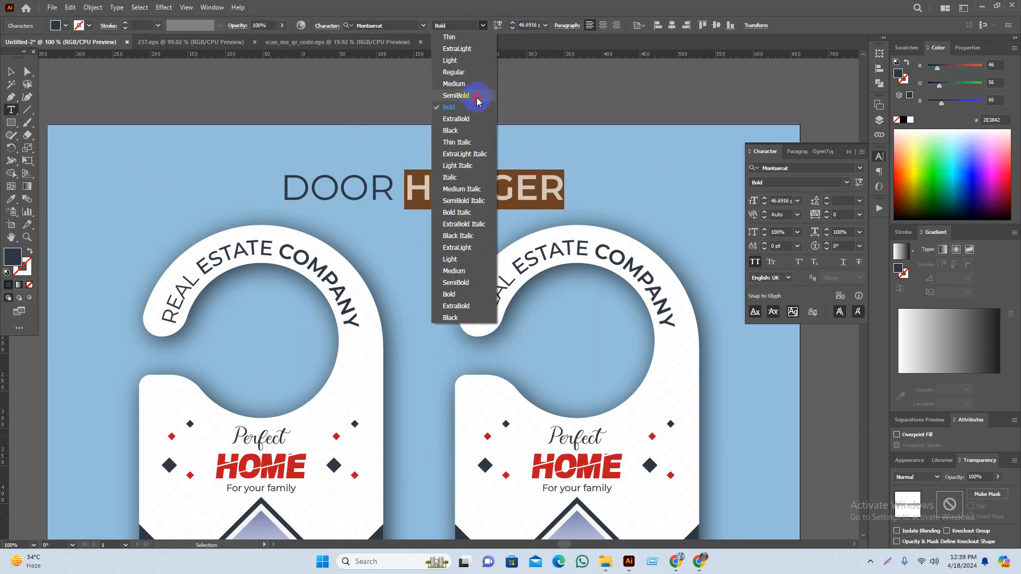
left_click(476, 96)
left_click(11, 71)
left_click(372, 148)
key("ctrl+minus")
key("ctrl+minus")
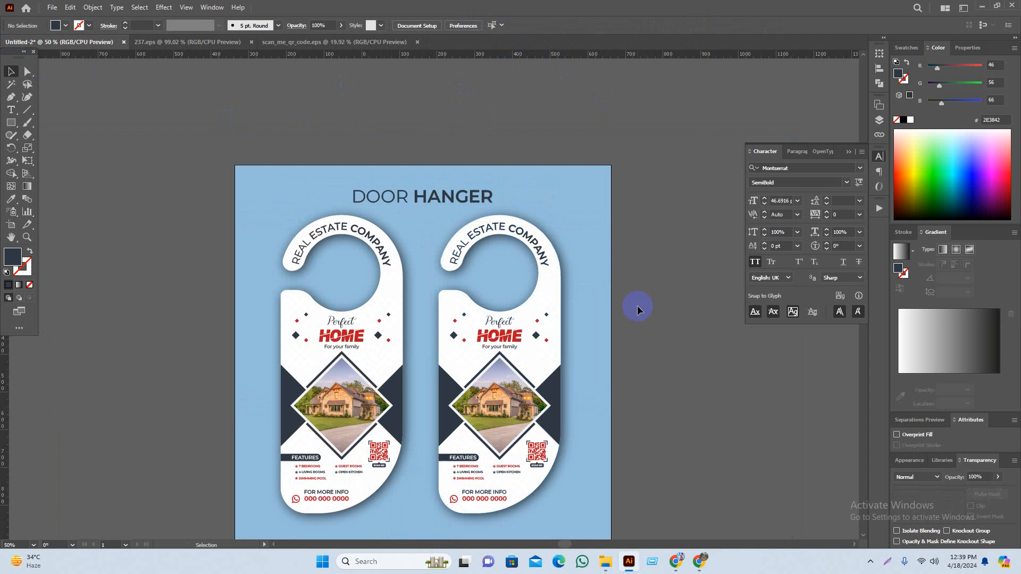
Try filling the word DOOR in the title with the red swatch
left_click_drag(702, 364, 711, 358)
scroll(381, 208, "up", 1)
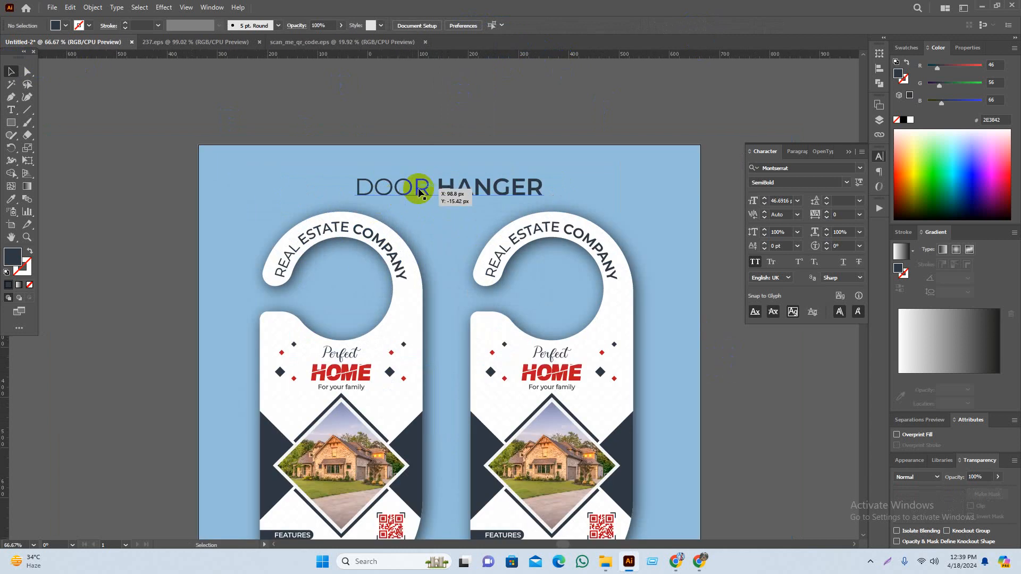
key("t")
left_click_drag(432, 191, 292, 175)
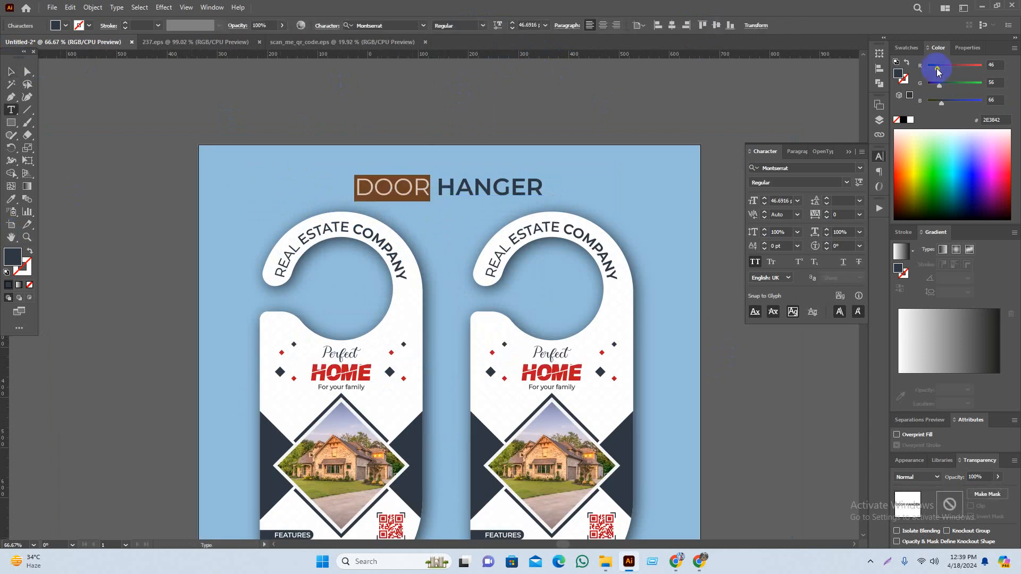
left_click(902, 49)
left_click(961, 84)
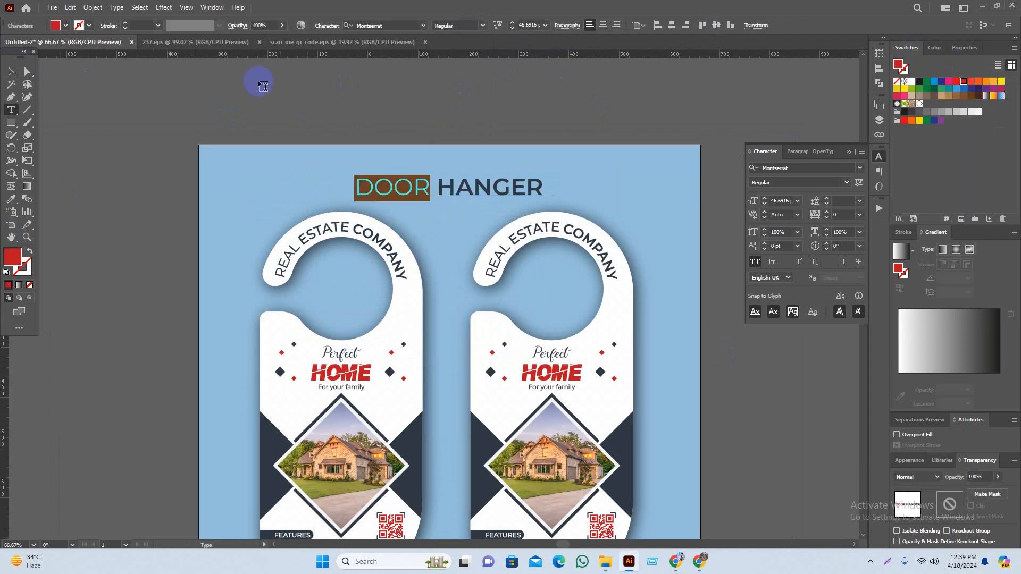
left_click(12, 72)
left_click(243, 97)
scroll(276, 92, "down", 1)
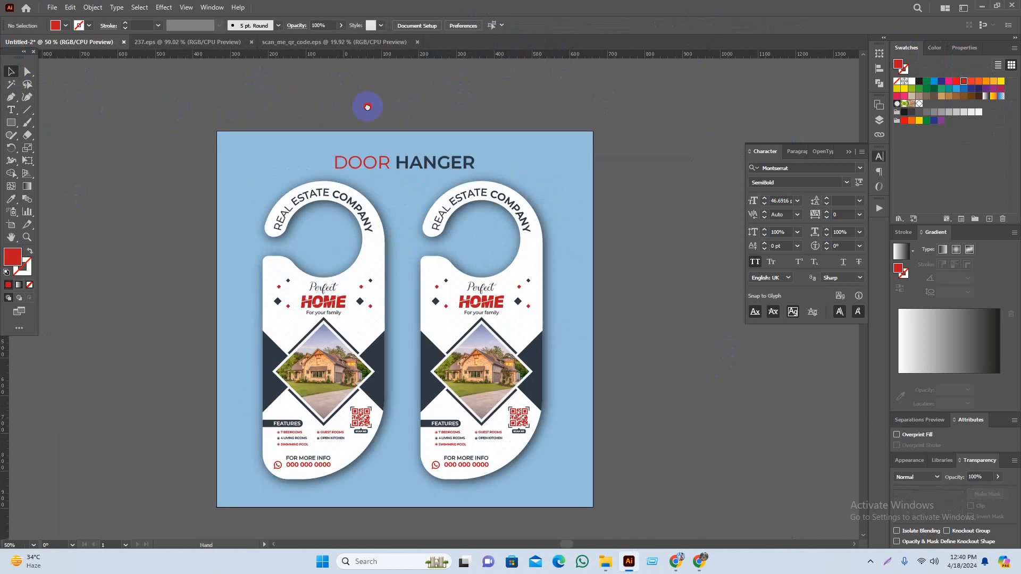
Fill the second word of the title with the red swatch, keep DOOR dark navy, and deselect the text
left_click_drag(366, 107, 375, 97)
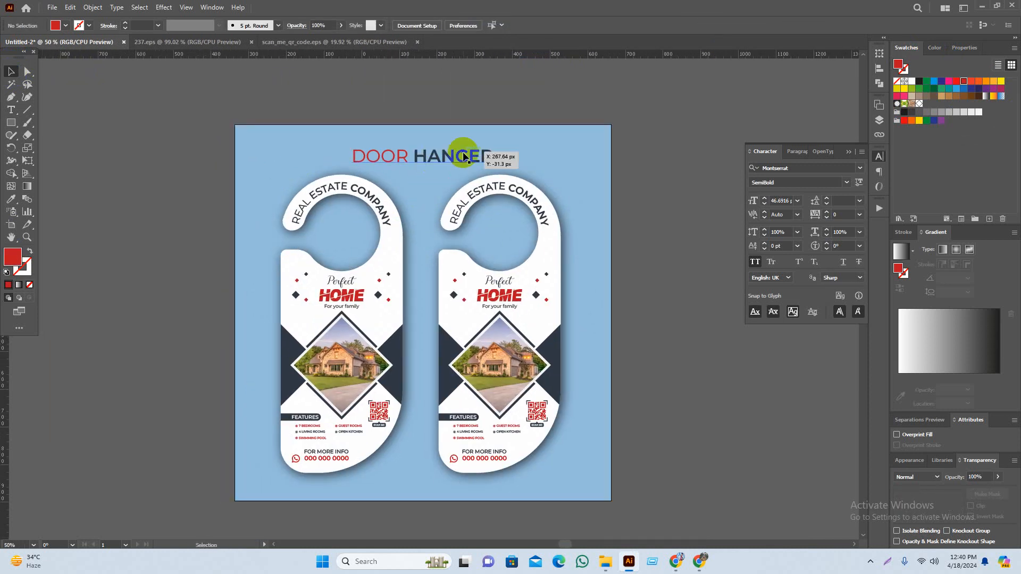
left_click_drag(463, 156, 553, 142)
double_click(413, 156)
left_click(964, 81)
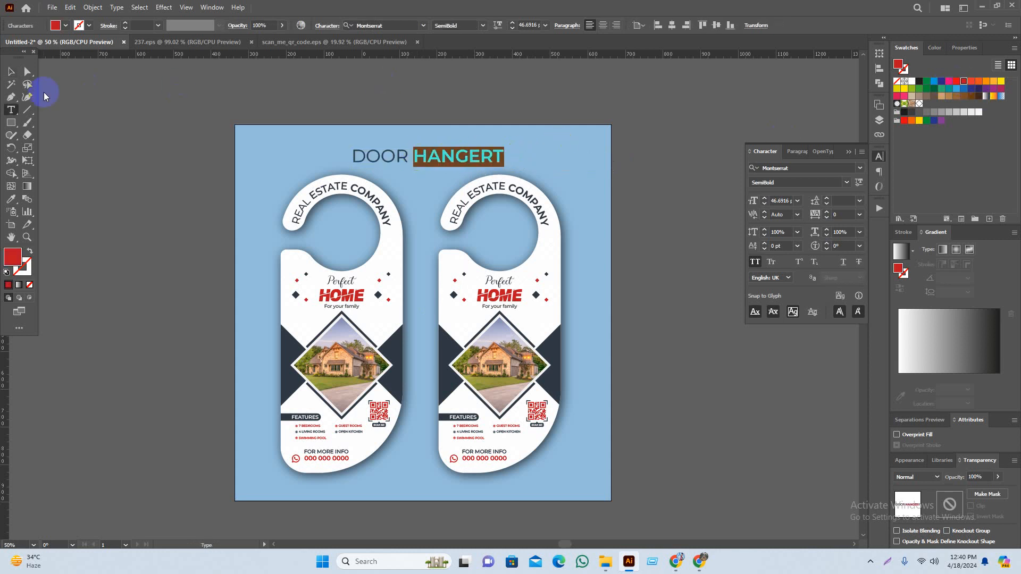
left_click(12, 71)
left_click(86, 144)
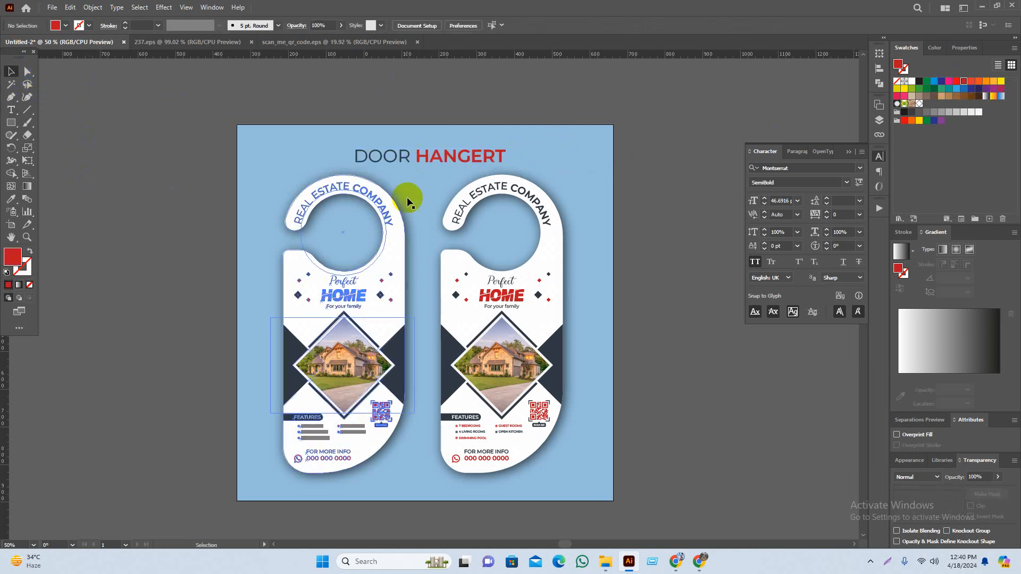
Delete the stray T at the end of the title so it reads DOOR HANGER, and deselect it
scroll(498, 156, "up", 1)
double_click(499, 158)
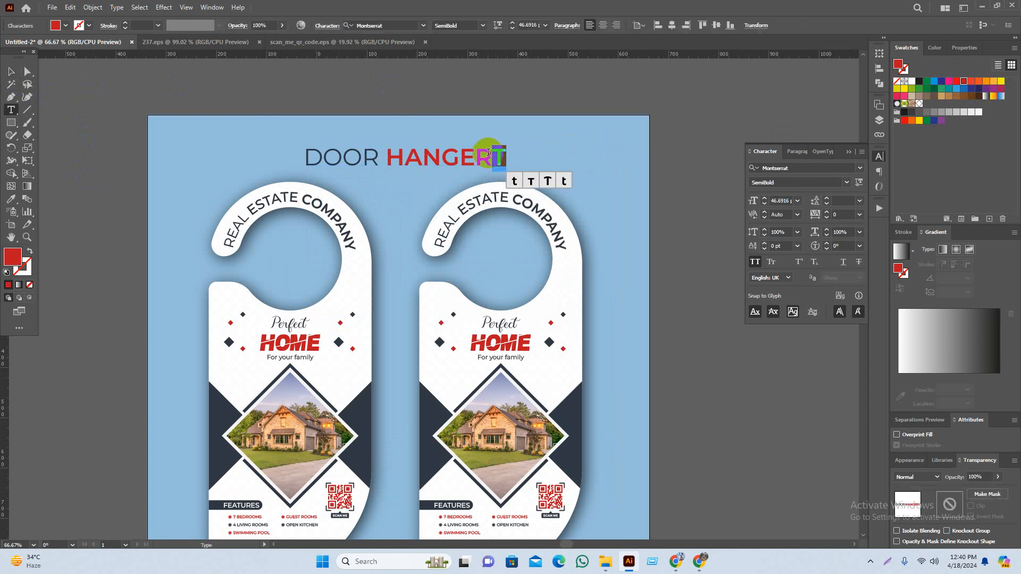
key("BackSpace")
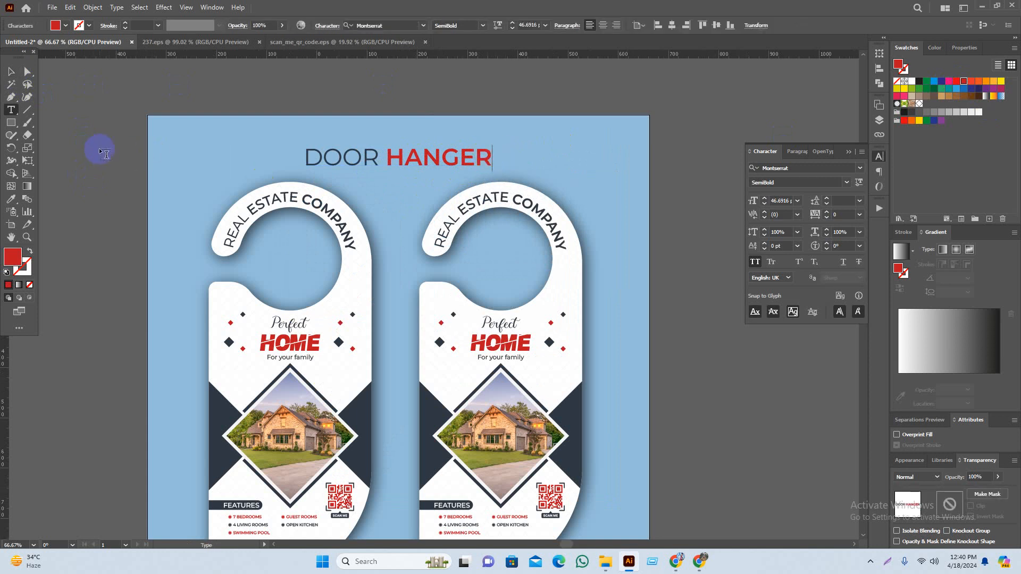
left_click(11, 71)
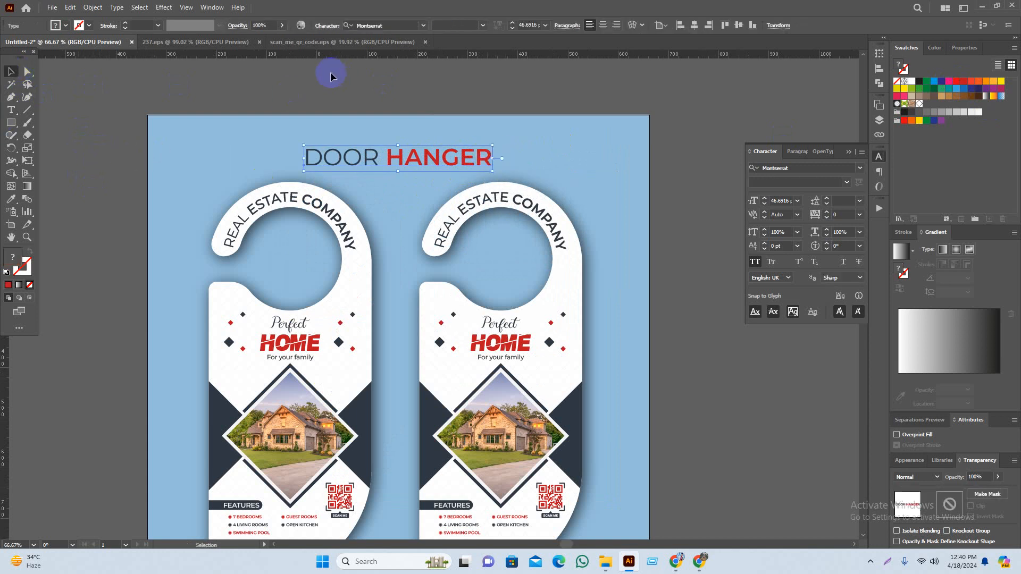
scroll(287, 95, "left", 1)
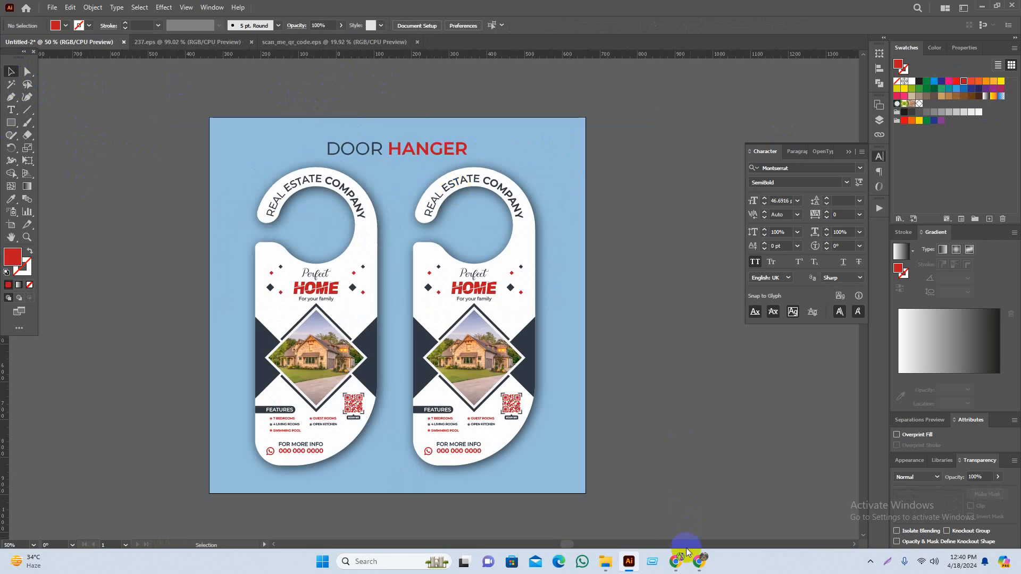
left_click(675, 561)
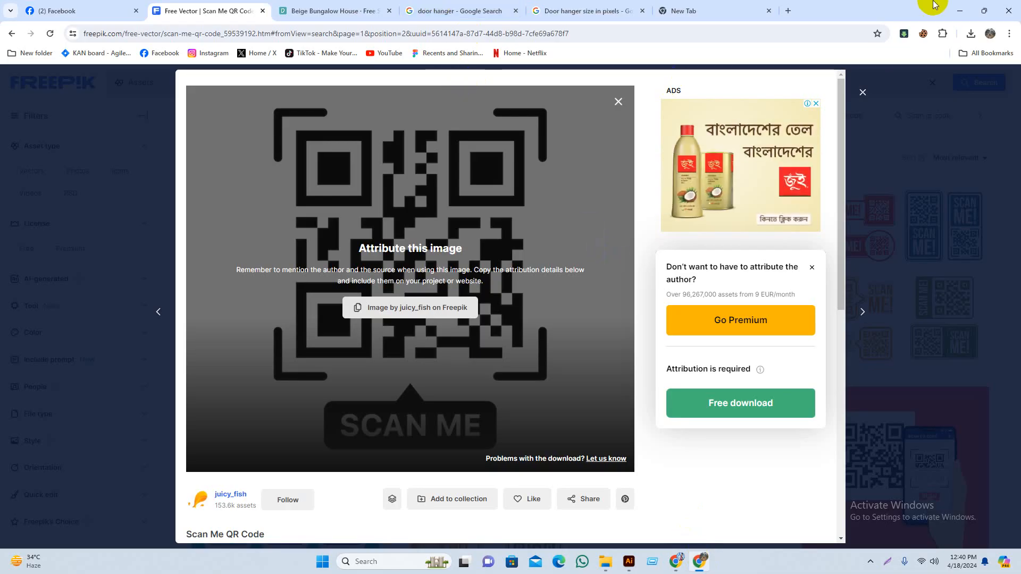
left_click(960, 11)
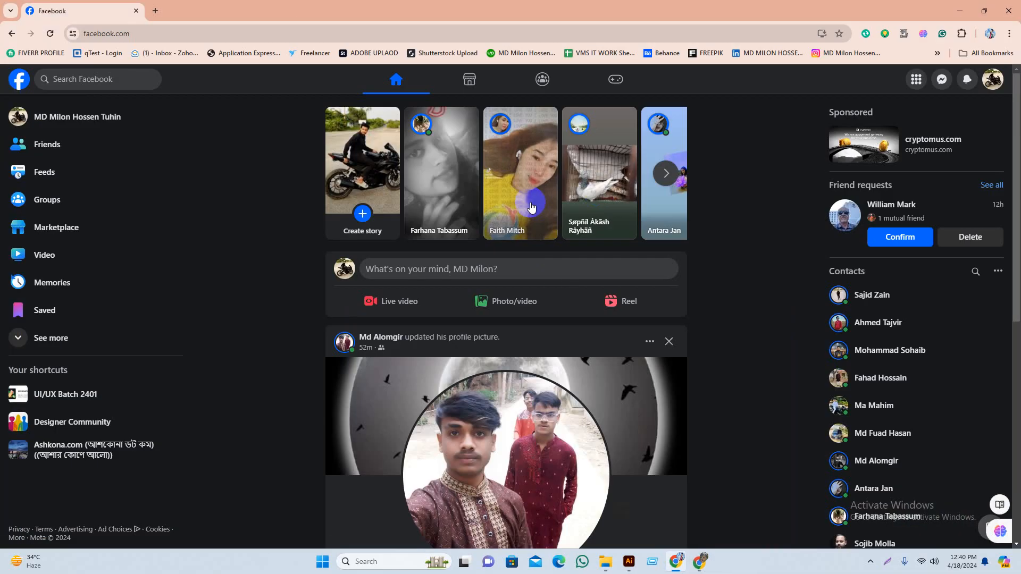
left_click(960, 11)
left_click_drag(660, 408, 698, 368)
scroll(681, 401, "down", 1)
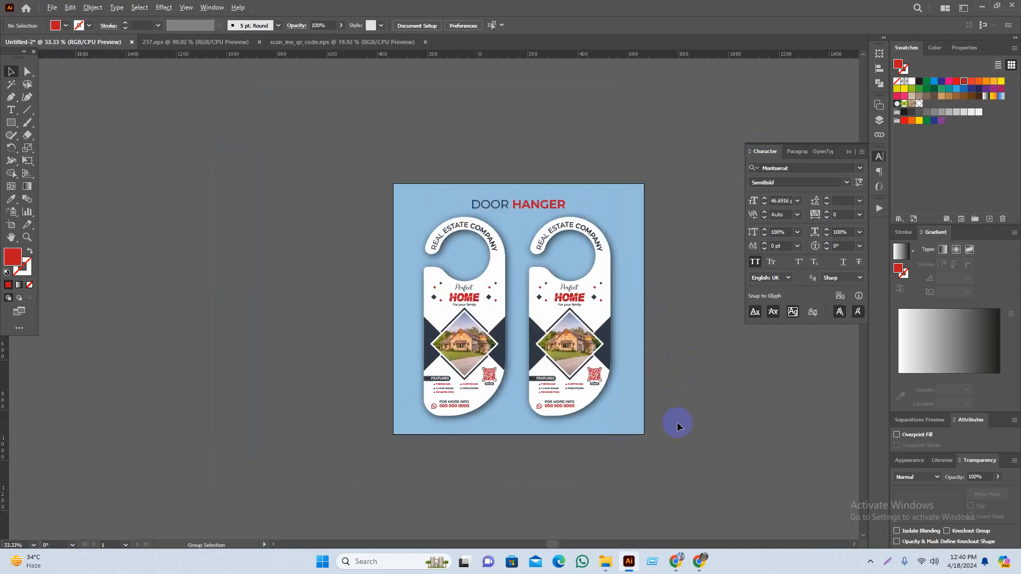
left_click_drag(744, 462, 720, 451)
scroll(686, 236, "up", 1)
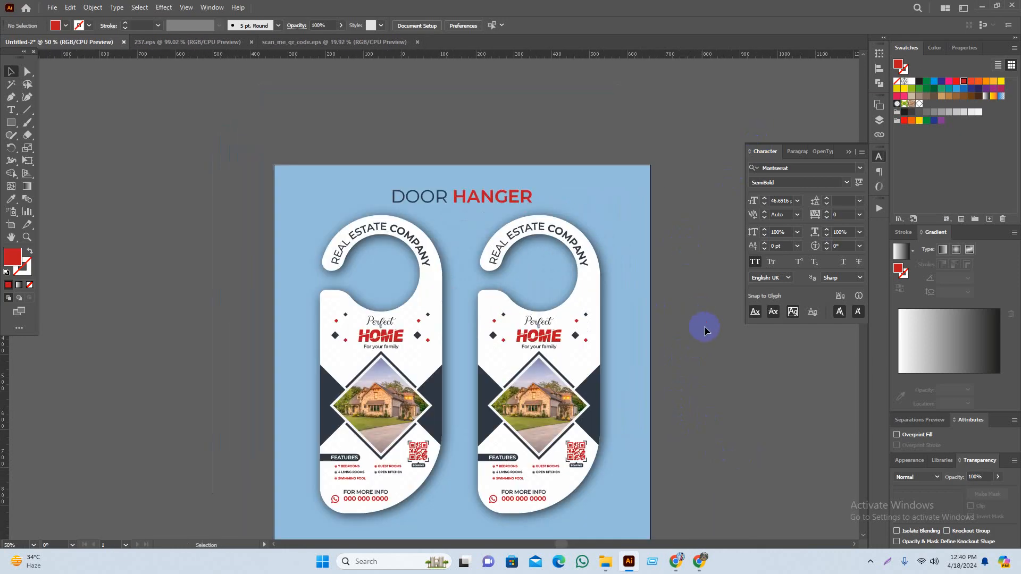
Select the background, title and both door hangers, group them, and deselect the group
left_click_drag(705, 329, 711, 273)
left_click_drag(702, 100, 176, 494)
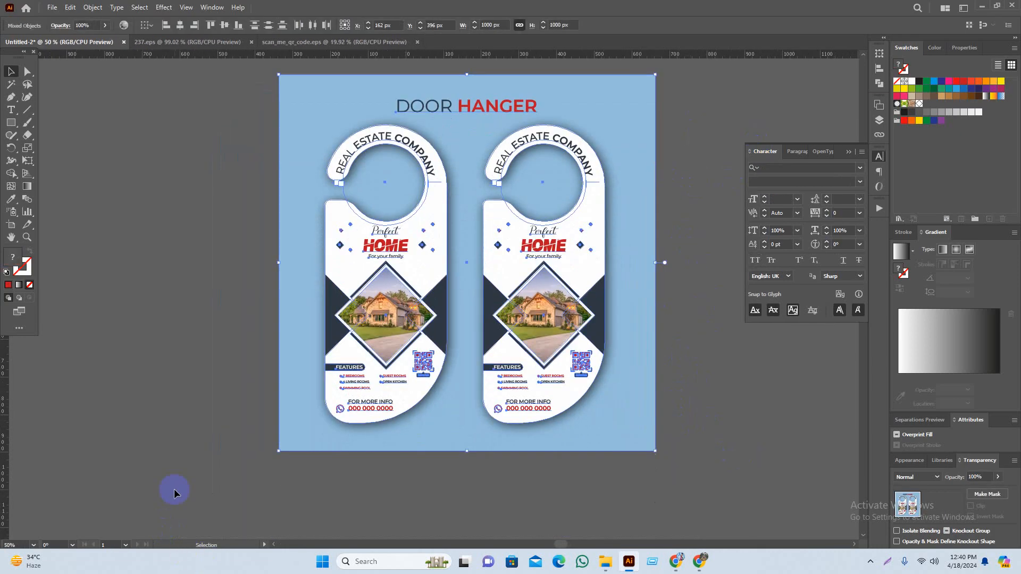
key("ctrl+g")
left_click(164, 321)
left_click_drag(176, 302, 176, 339)
left_click(176, 322)
Save the document to the Desktop as an Adobe Illustrator file named door hanger, accepting the save options
key("ctrl+s")
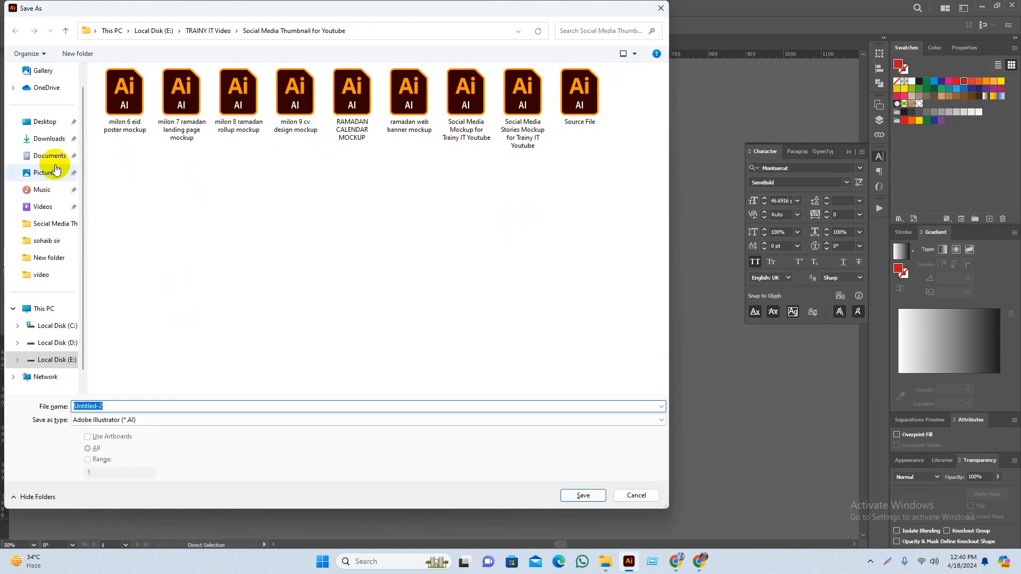
left_click(40, 122)
left_click(113, 404)
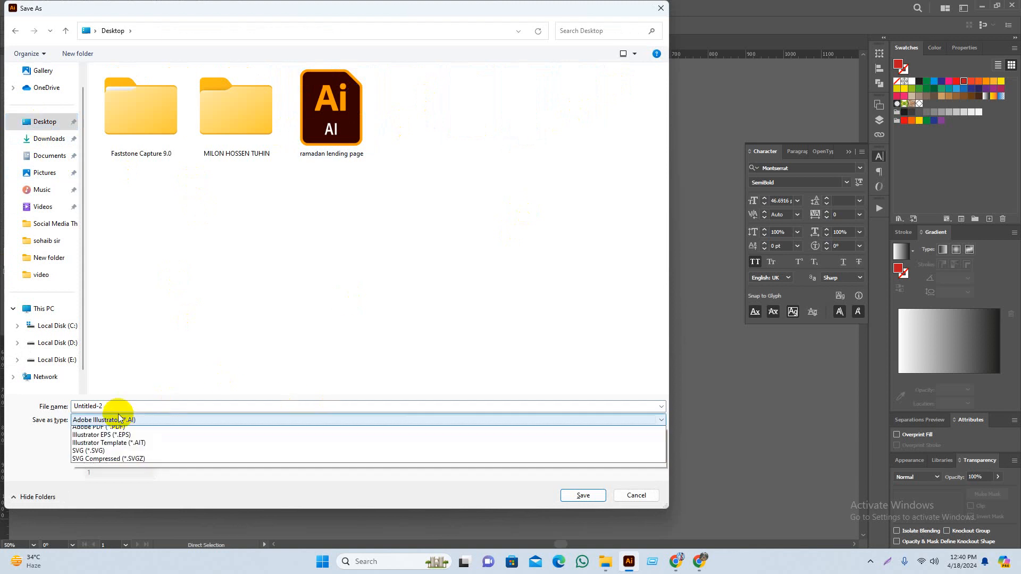
double_click(115, 404)
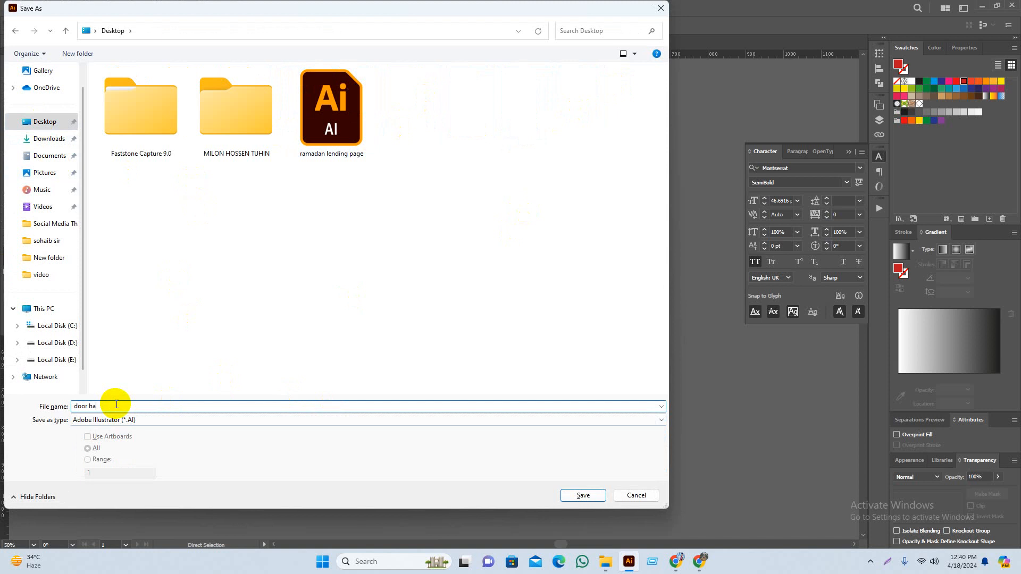
key("Return")
key("Return")
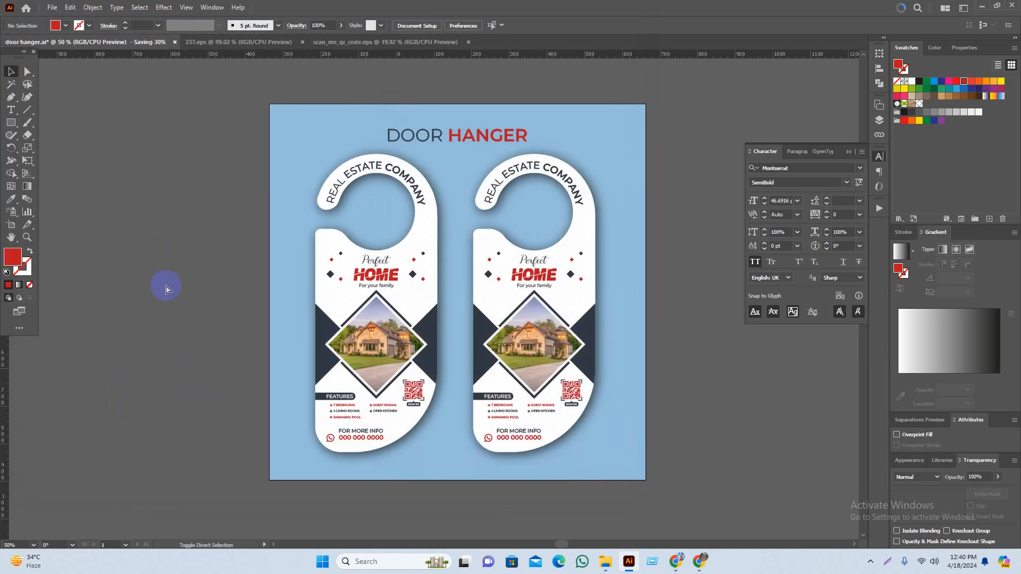
Export the artwork for web as a maximum-quality 1000 by 1000 px JPEG named door-hanger on the Desktop
key("ctrl+alt+shift+s")
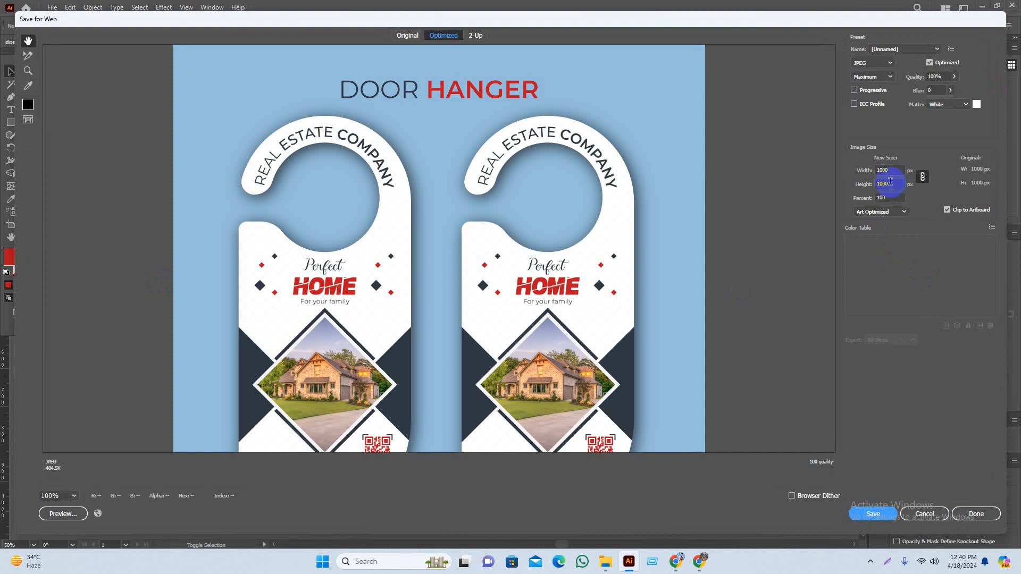
left_click(922, 177)
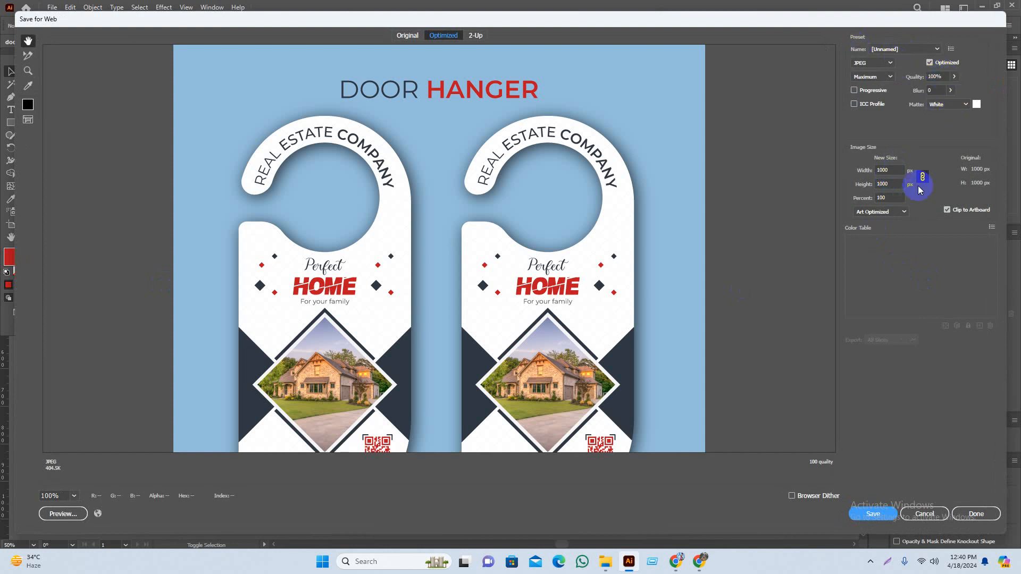
left_click(891, 519)
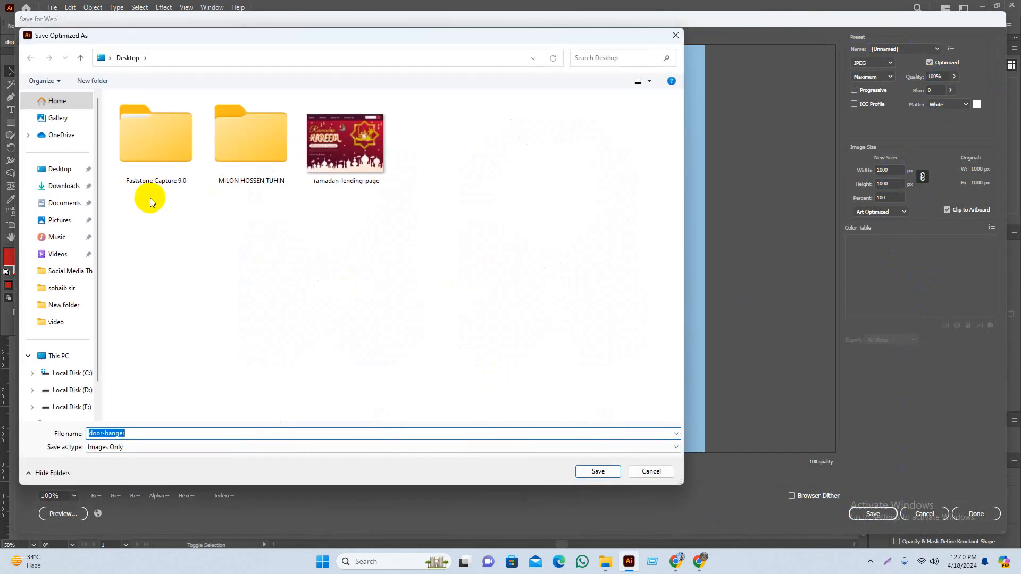
left_click(59, 168)
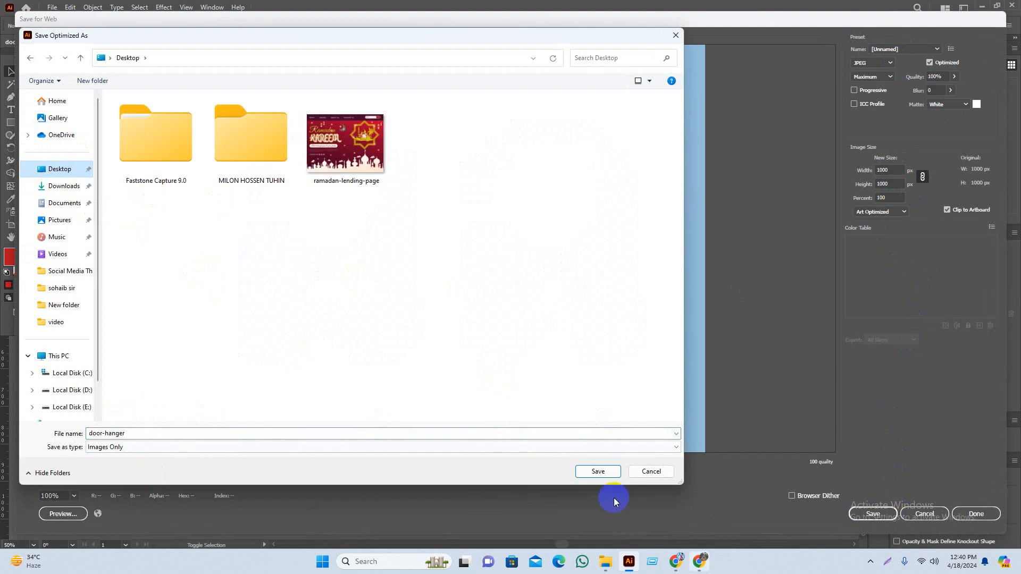
left_click(598, 471)
Switch to File Explorer and open the exported door-hanger image from the Desktop to check the result
mouse_move(609, 561)
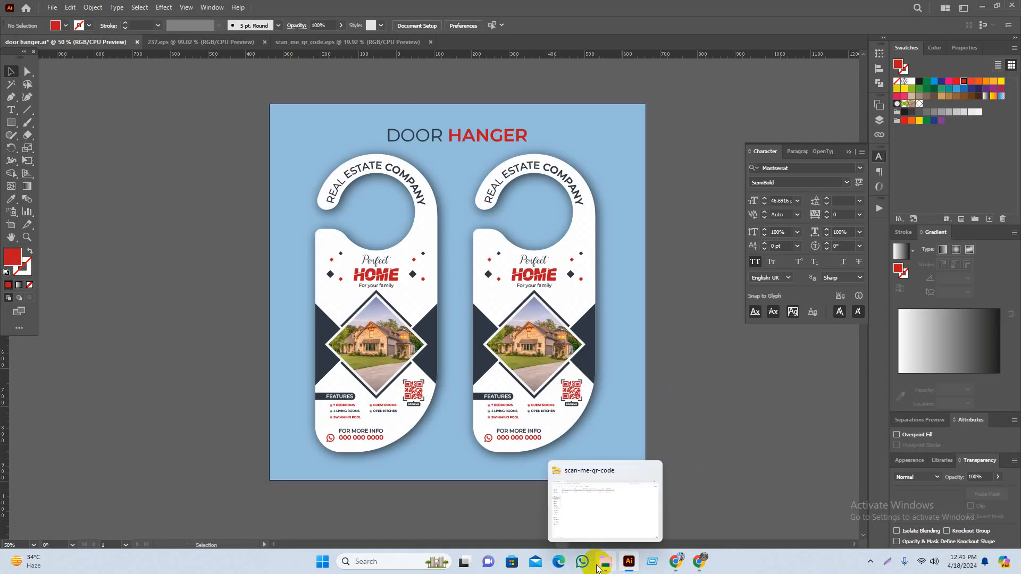
left_click(615, 526)
left_click(41, 152)
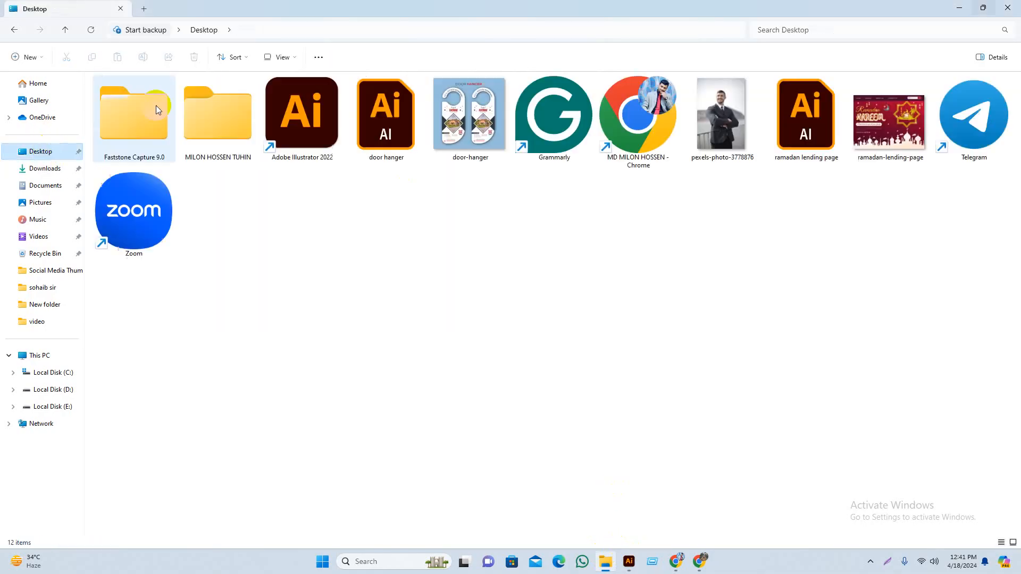
double_click(468, 123)
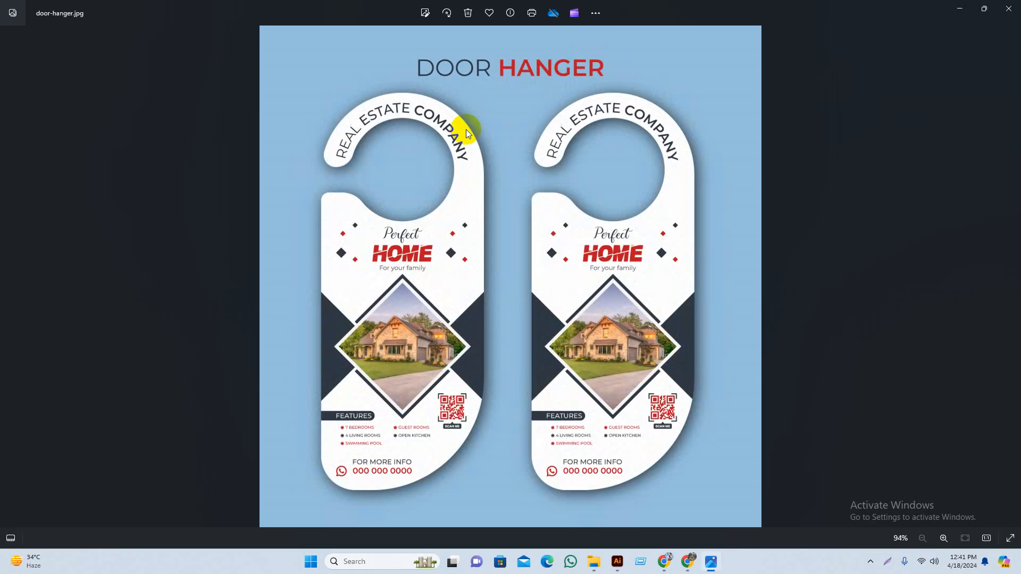